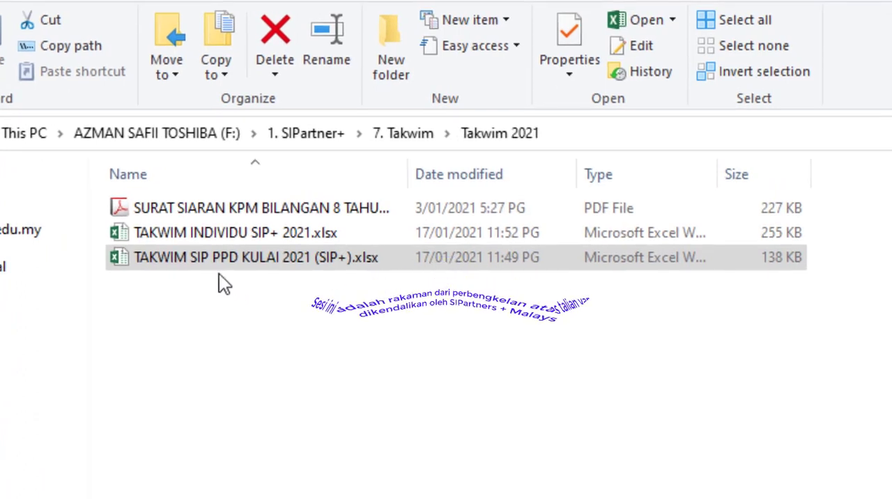
Open the workbook TAKWIM SIP PPD KULAI 2021 (SIP+).xlsx, hide the screen-sharing notice and enlarge the HARI sheet.
{"action": "left_click", "coordinate": [235, 267]}
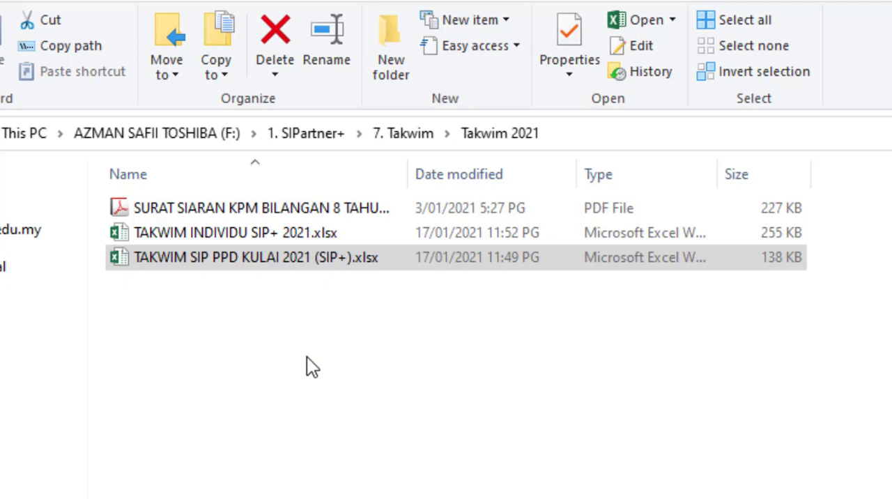
{"action": "left_click", "coordinate": [227, 262]}
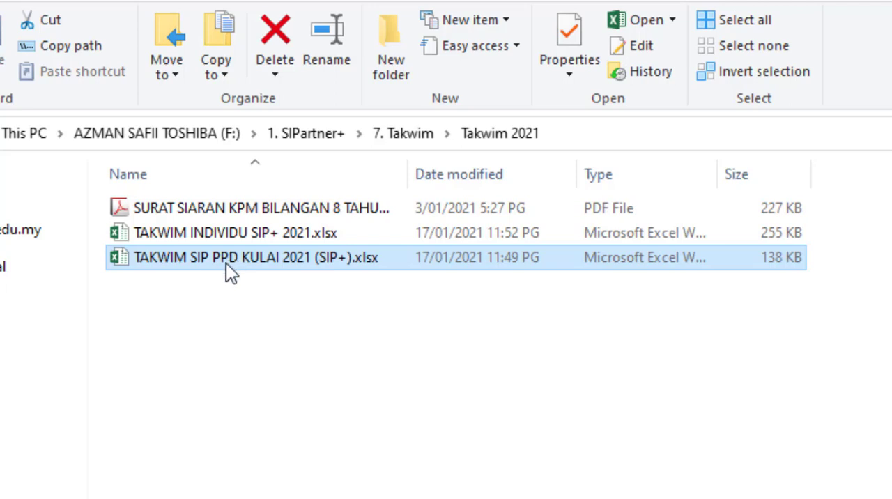
{"action": "double_click", "coordinate": [226, 263]}
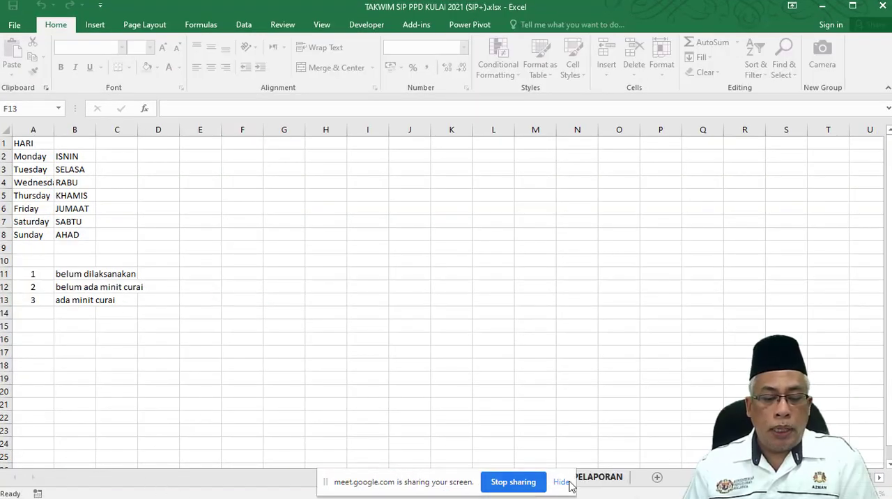
{"action": "left_click", "coordinate": [555, 482]}
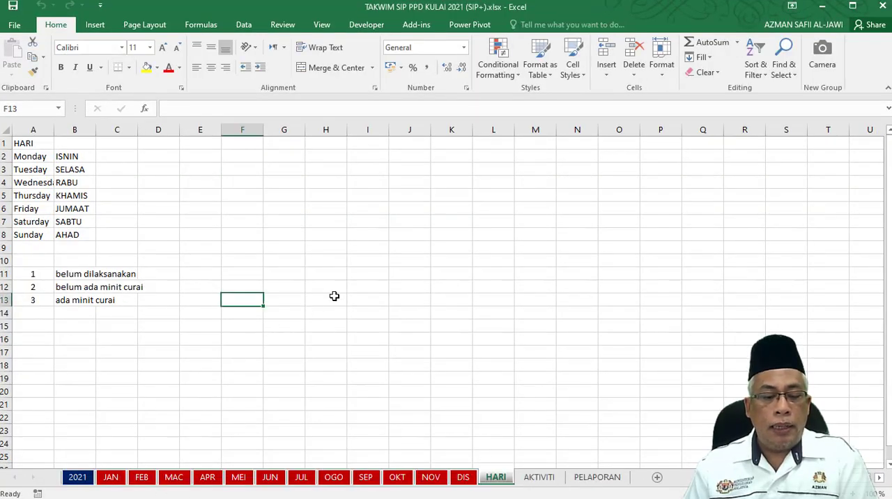
{"action": "scroll", "coordinate": [398, 279], "scroll_direction": "up", "scroll_amount": 1}
{"action": "scroll", "coordinate": [398, 278], "scroll_direction": "up", "scroll_amount": 2}
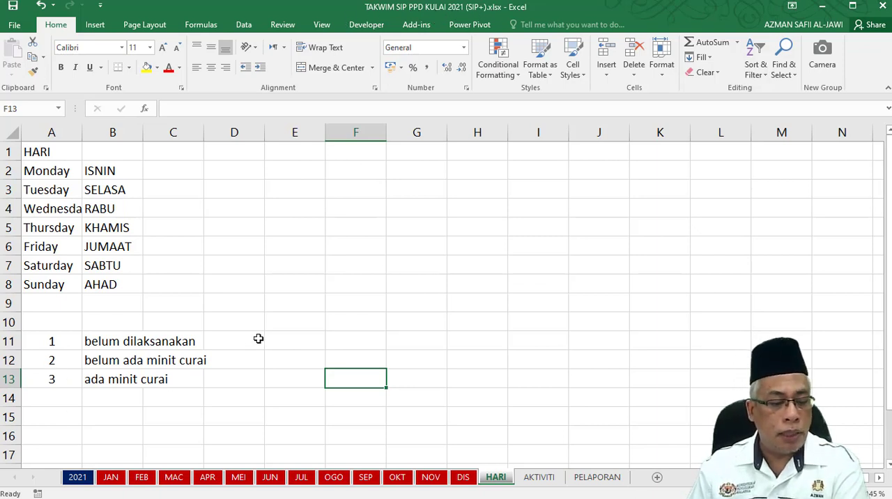
Look through the yearly calendar on the 2021 sheet, going back from the April entries to the February entries.
{"action": "left_click", "coordinate": [77, 480]}
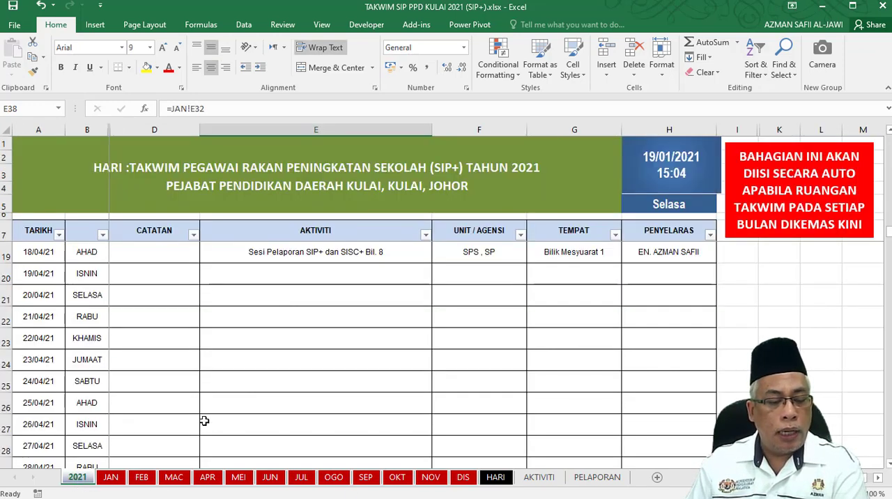
{"action": "scroll", "coordinate": [342, 319], "scroll_direction": "down", "scroll_amount": 1}
{"action": "scroll", "coordinate": [342, 319], "scroll_direction": "down", "scroll_amount": 1}
{"action": "scroll", "coordinate": [232, 333], "scroll_direction": "up", "scroll_amount": 5}
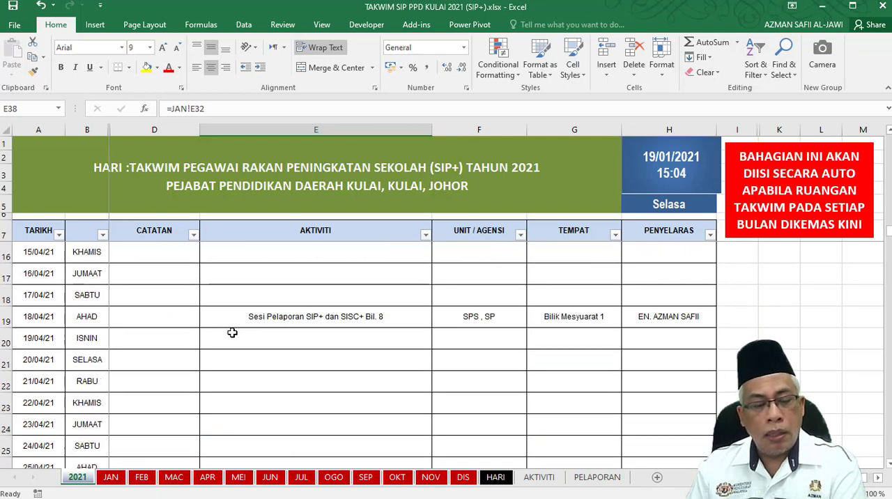
{"action": "scroll", "coordinate": [232, 333], "scroll_direction": "up", "scroll_amount": 9}
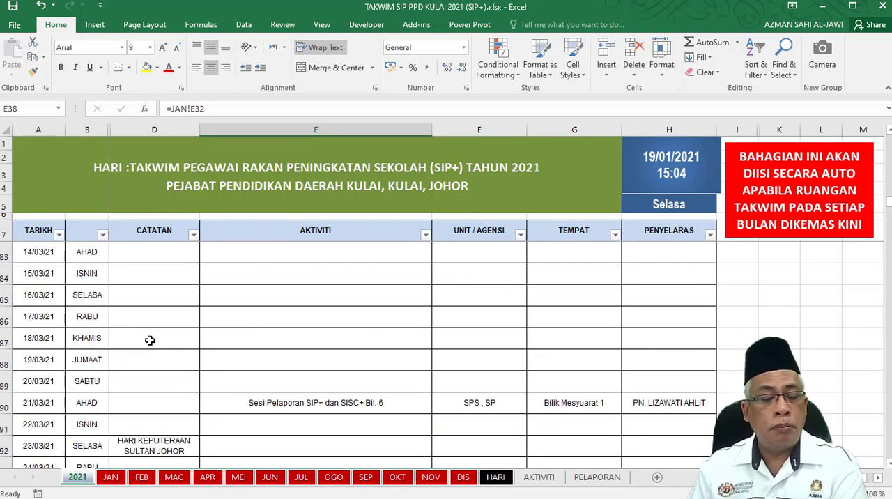
{"action": "scroll", "coordinate": [145, 340], "scroll_direction": "up", "scroll_amount": 11}
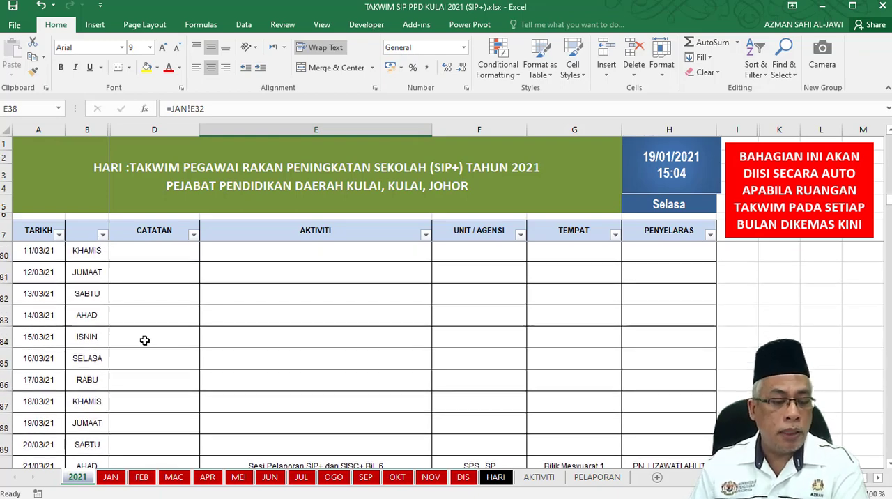
{"action": "scroll", "coordinate": [144, 339], "scroll_direction": "up", "scroll_amount": 2}
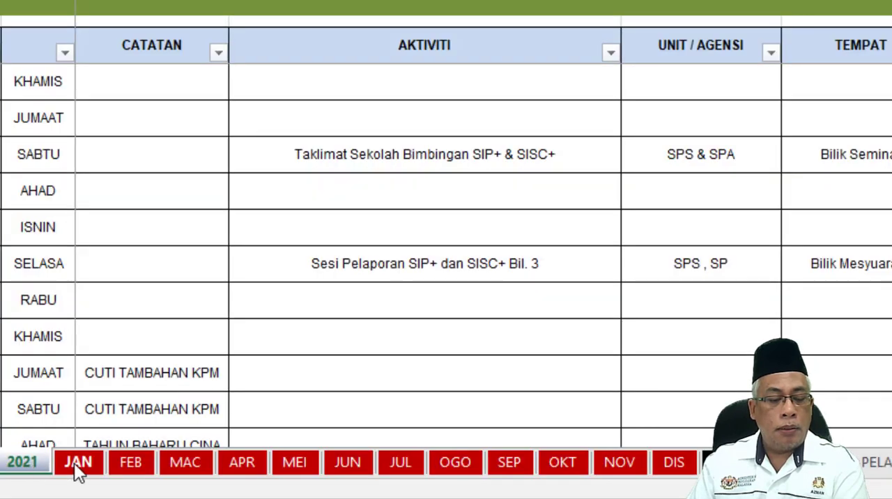
Look over the monthly calendar sheets from JAN through MEI and the DIS sheet.
{"action": "left_click", "coordinate": [111, 480]}
{"action": "left_click", "coordinate": [140, 475]}
{"action": "left_click", "coordinate": [184, 462]}
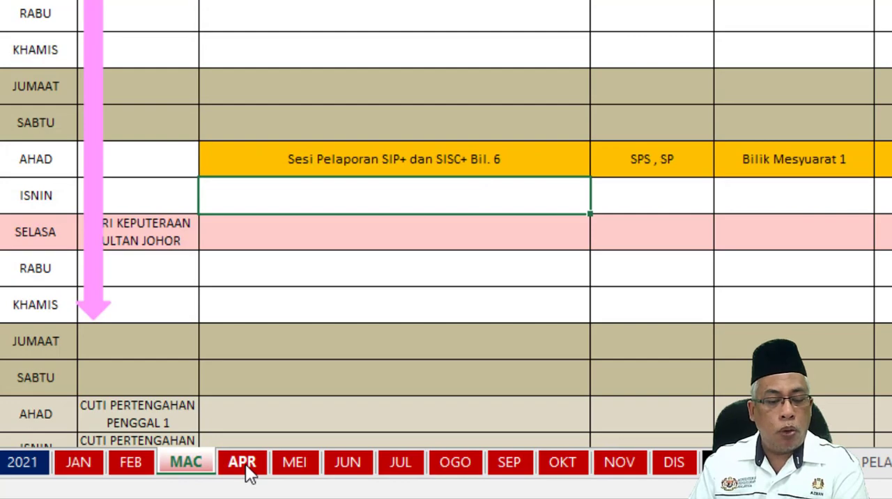
{"action": "left_click", "coordinate": [82, 465]}
{"action": "left_click", "coordinate": [126, 476]}
{"action": "left_click", "coordinate": [202, 464]}
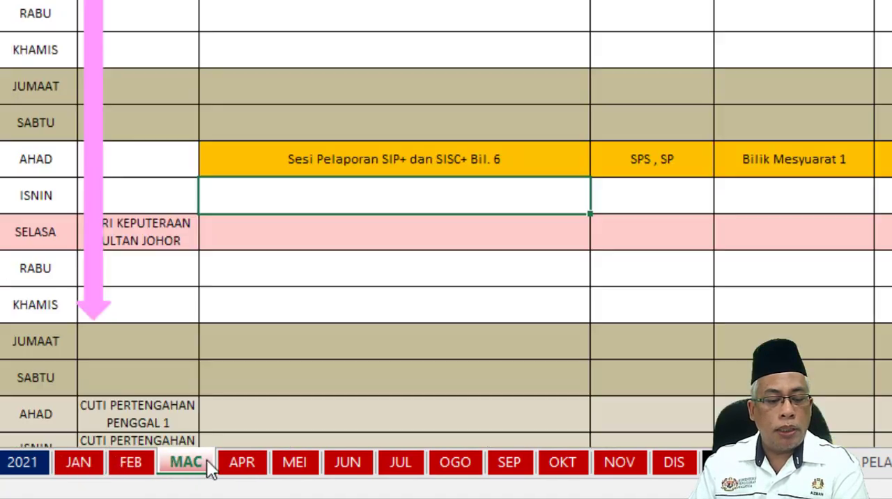
{"action": "left_click", "coordinate": [251, 466]}
{"action": "left_click", "coordinate": [295, 465]}
{"action": "left_click", "coordinate": [666, 471]}
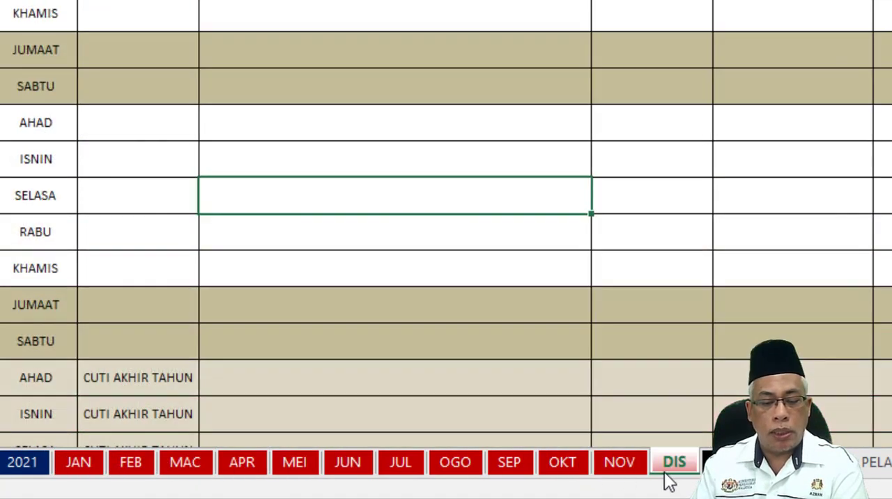
Compare the yearly calendar on the 2021 sheet with the January calendar on the JAN sheet.
{"action": "left_click", "coordinate": [30, 467]}
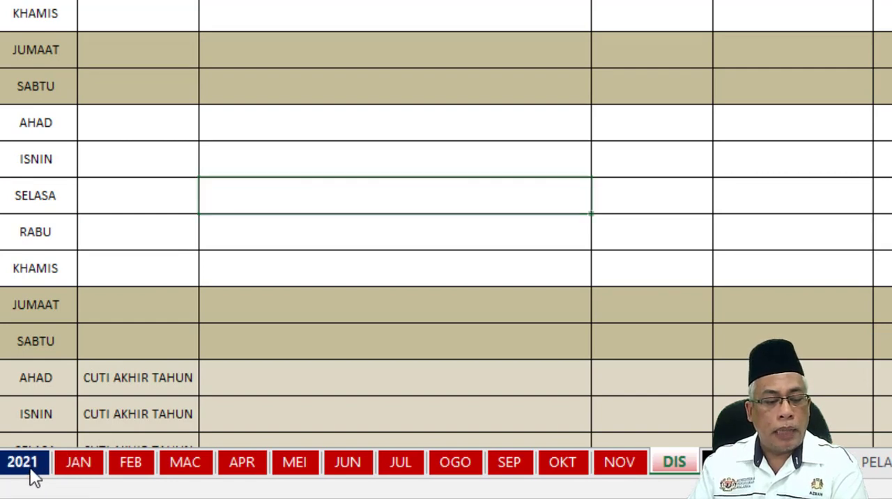
{"action": "left_click", "coordinate": [80, 465]}
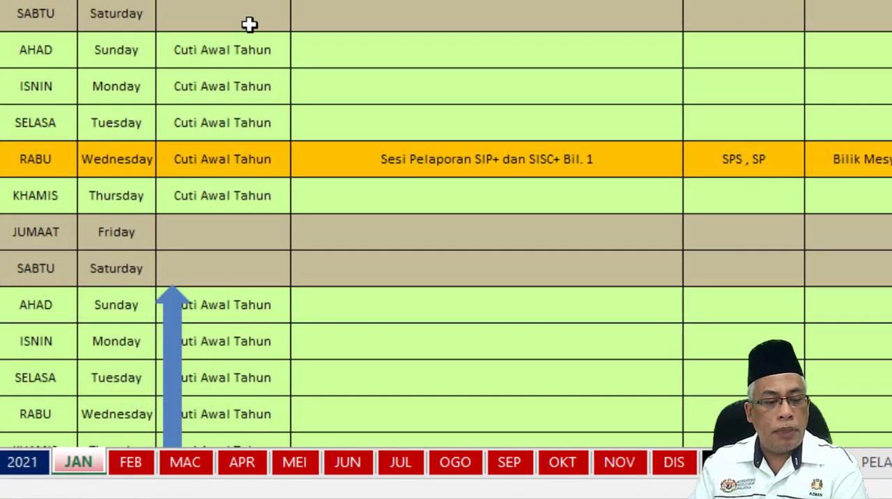
{"action": "left_click", "coordinate": [21, 460]}
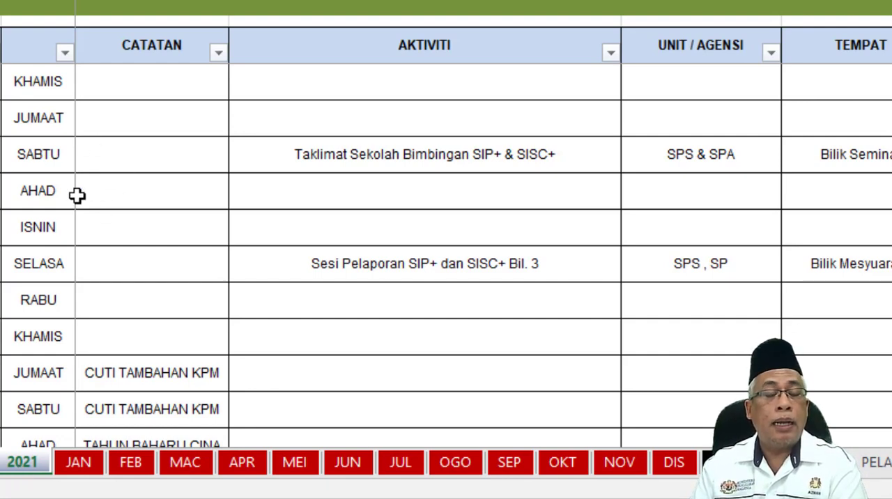
Go through the monthly sheets from JAN up to SEP to examine where each month's activities are recorded.
{"action": "left_click", "coordinate": [92, 462]}
{"action": "left_click", "coordinate": [138, 464]}
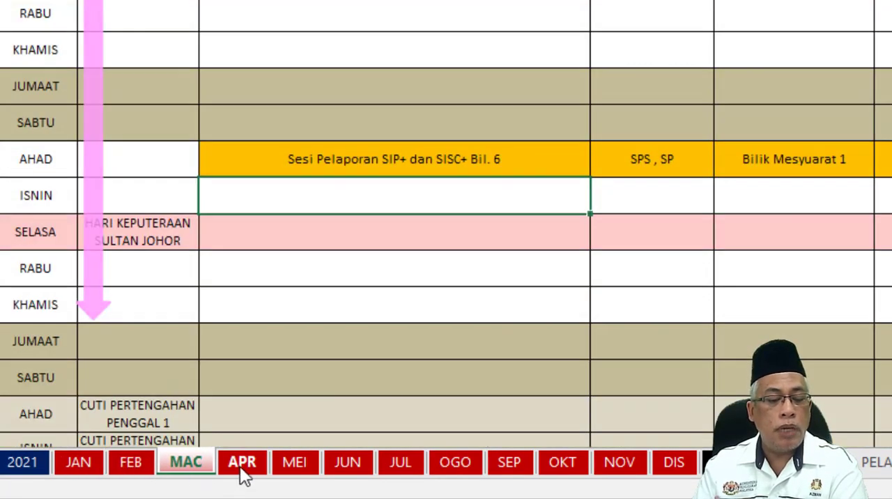
{"action": "left_click", "coordinate": [294, 462]}
{"action": "left_click", "coordinate": [347, 462]}
{"action": "left_click", "coordinate": [400, 462]}
{"action": "left_click", "coordinate": [455, 463]}
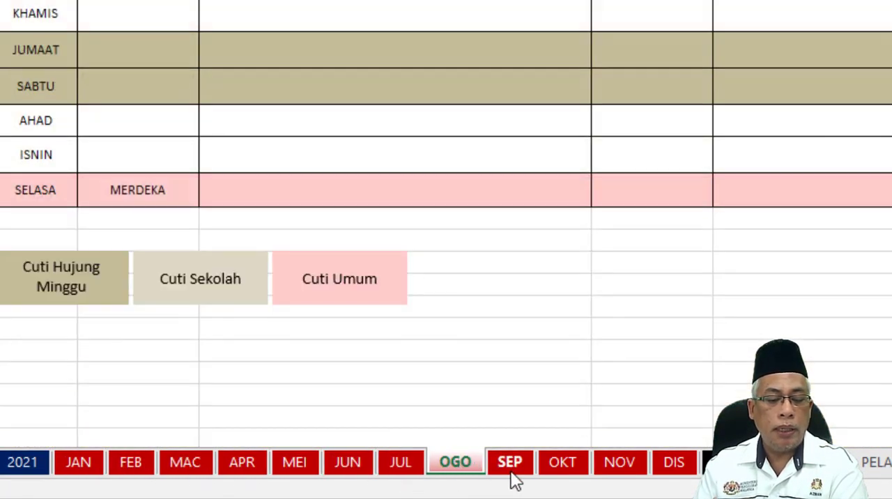
{"action": "left_click", "coordinate": [511, 466]}
Compare the day names on the JAN sheet with the English-Malay day list on the HARI sheet.
{"action": "left_click", "coordinate": [89, 465]}
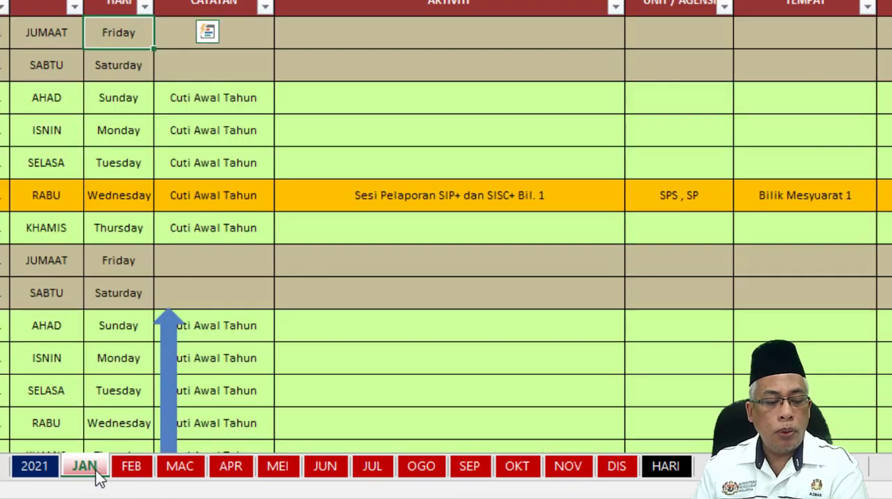
{"action": "left_click", "coordinate": [663, 467]}
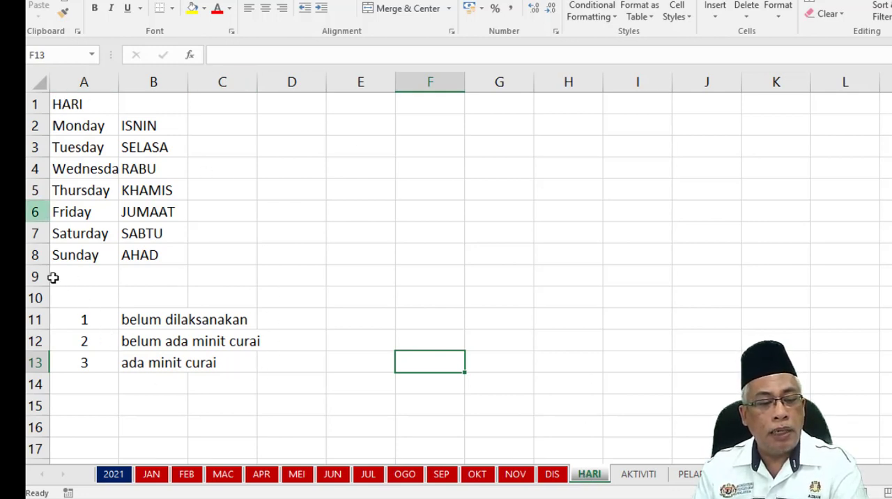
{"action": "left_click", "coordinate": [151, 474]}
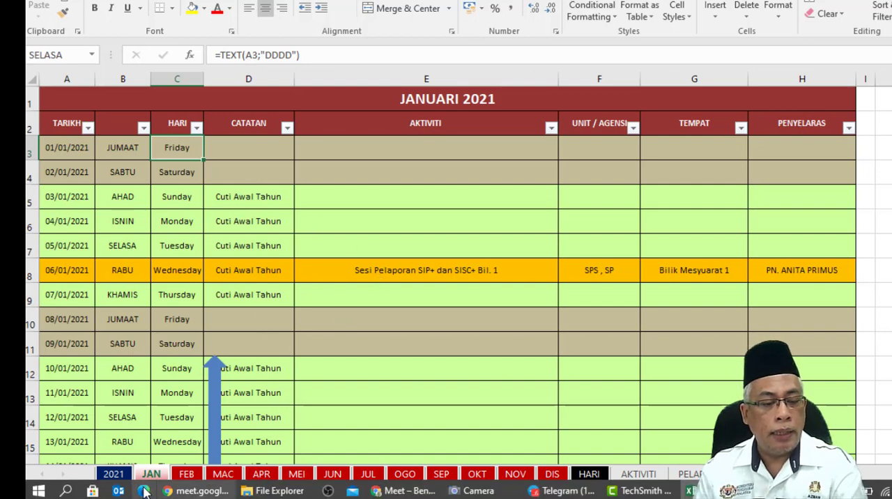
{"action": "left_click", "coordinate": [589, 477]}
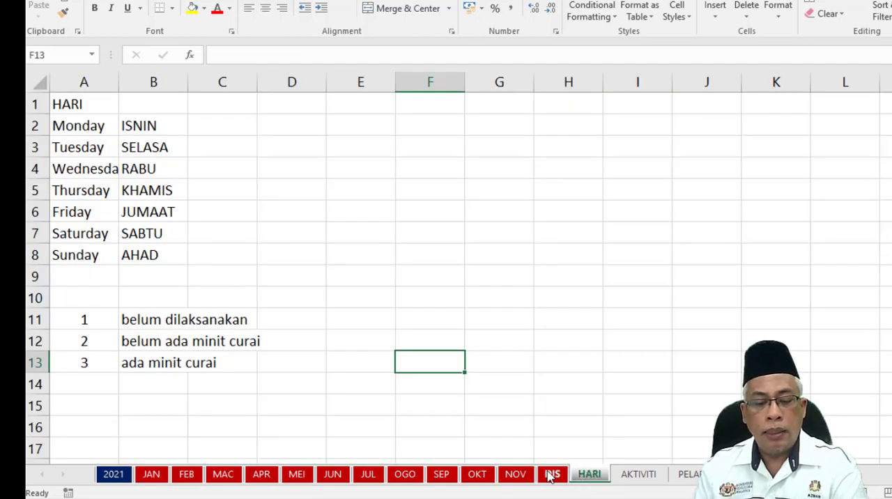
{"action": "left_click", "coordinate": [119, 476]}
{"action": "right_click", "coordinate": [120, 476]}
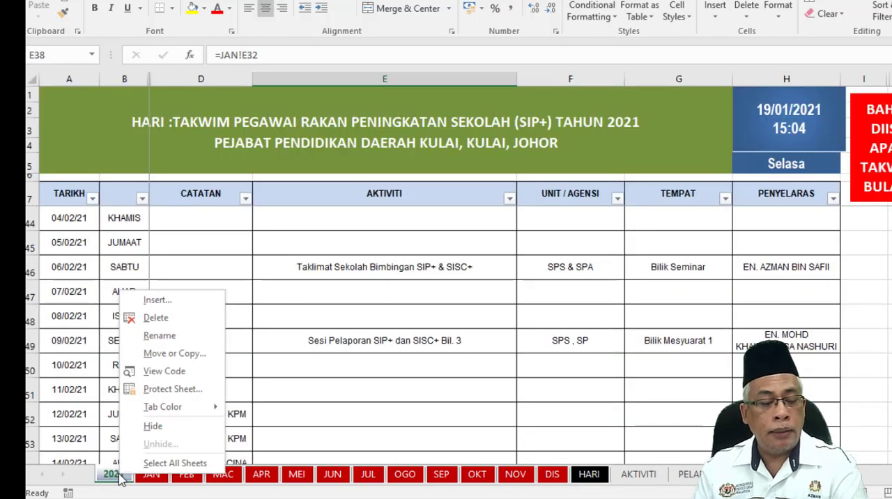
{"action": "key", "text": "Escape"}
{"action": "right_click", "coordinate": [120, 476]}
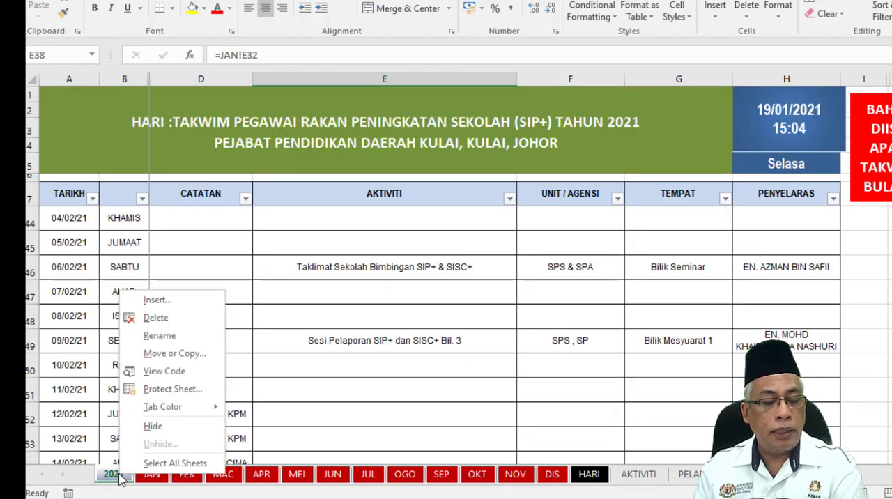
{"action": "key", "text": "Escape"}
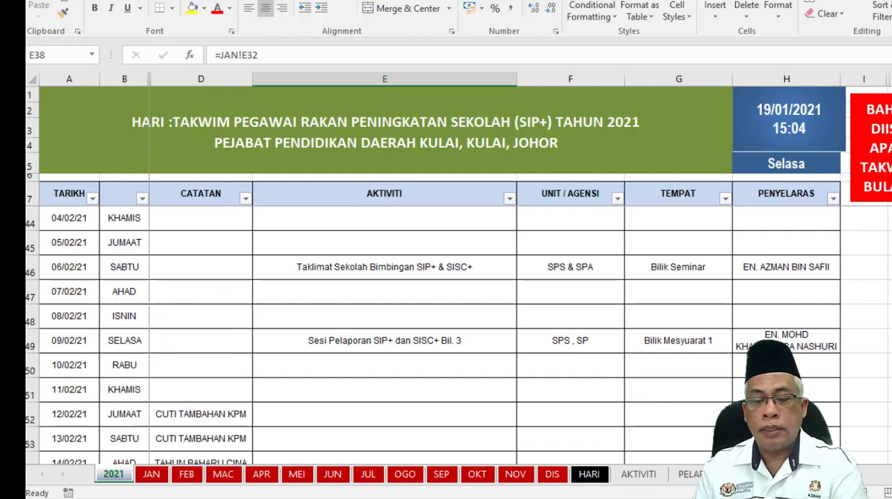
{"action": "scroll", "coordinate": [446, 272], "scroll_direction": "up", "scroll_amount": 3}
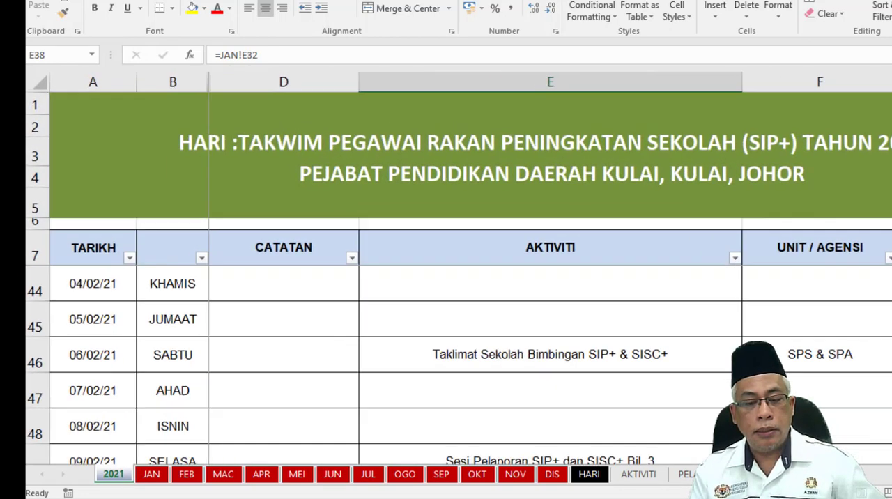
{"action": "scroll", "coordinate": [446, 272], "scroll_direction": "down", "scroll_amount": 3}
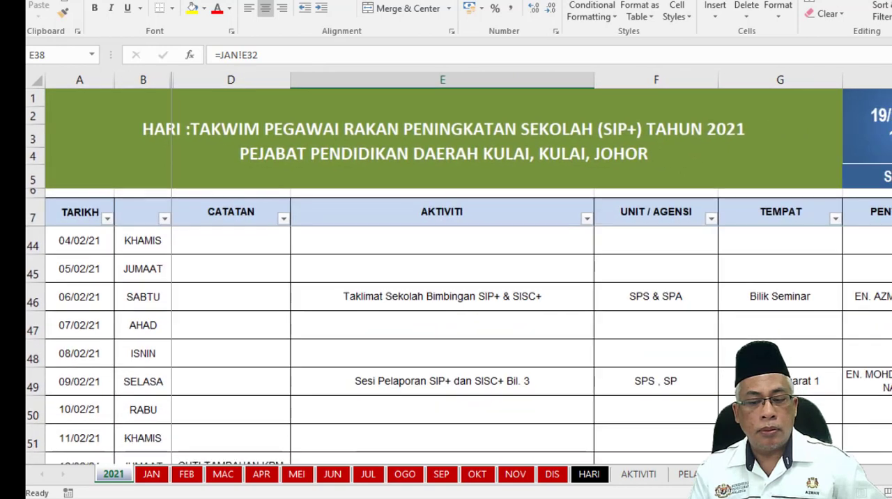
Hide the HARI sheet and unhide it again.
{"action": "right_click", "coordinate": [589, 475]}
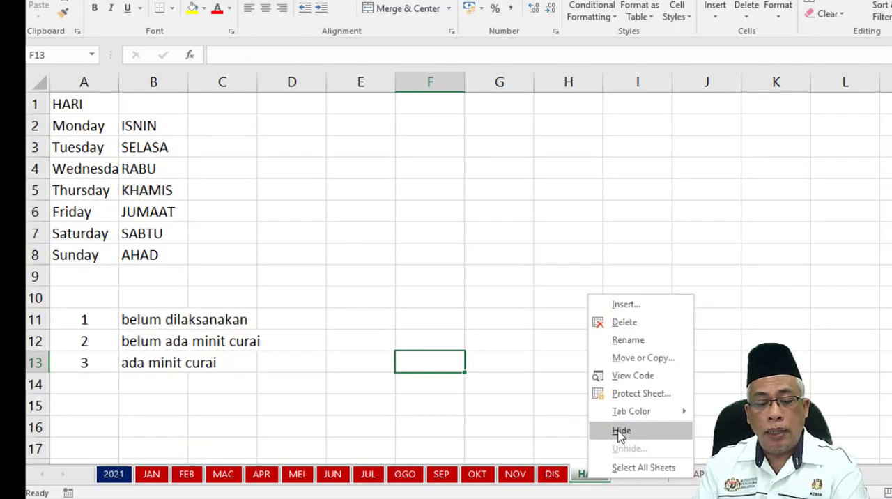
{"action": "left_click", "coordinate": [620, 432]}
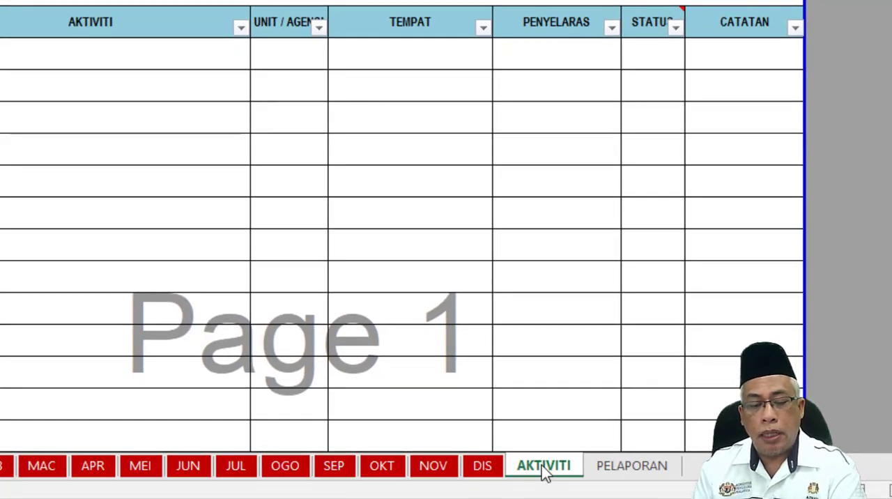
{"action": "right_click", "coordinate": [543, 466]}
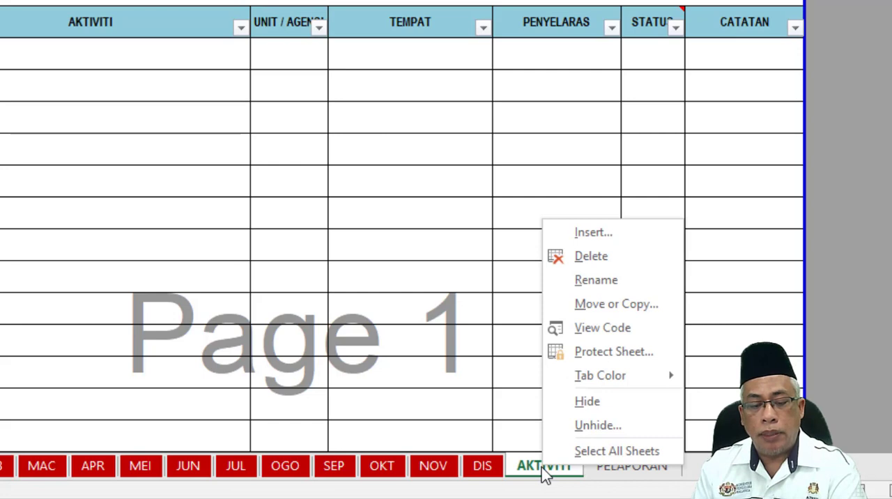
{"action": "left_click", "coordinate": [592, 427]}
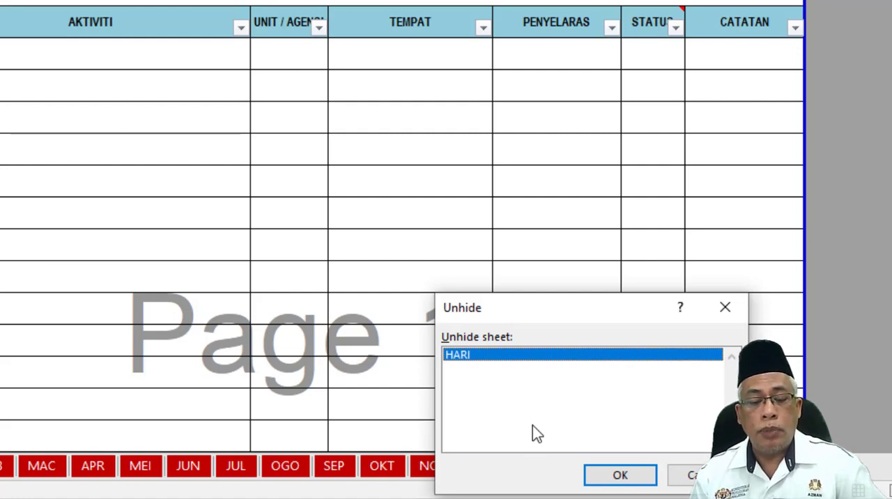
{"action": "left_click", "coordinate": [613, 480]}
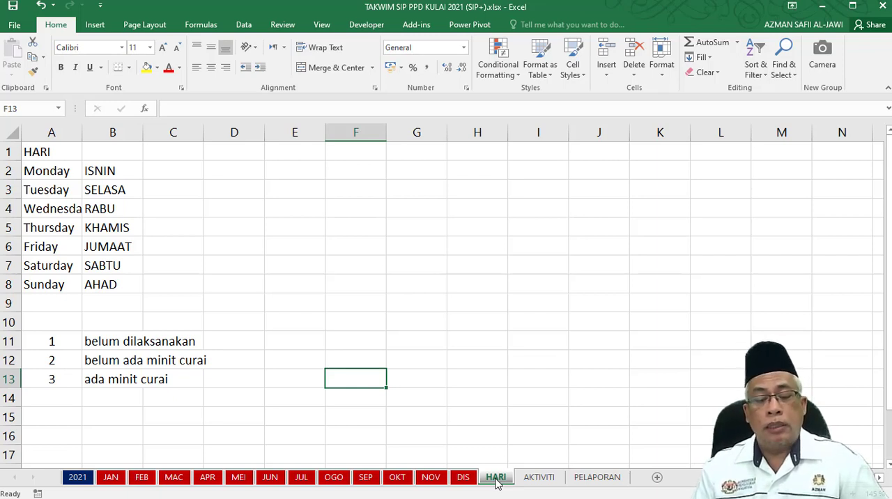
Open the AKTIVITI sheet and examine its two title rows.
{"action": "left_click", "coordinate": [538, 478]}
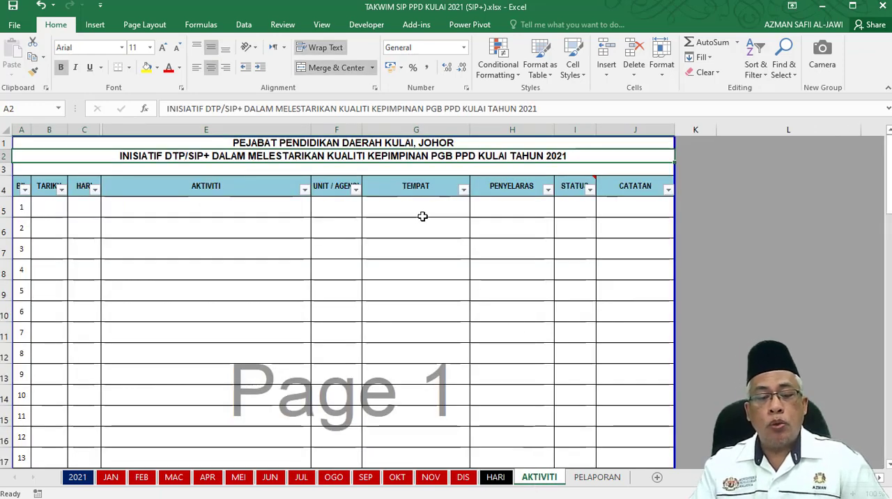
{"action": "left_click", "coordinate": [394, 145]}
{"action": "left_click", "coordinate": [396, 158]}
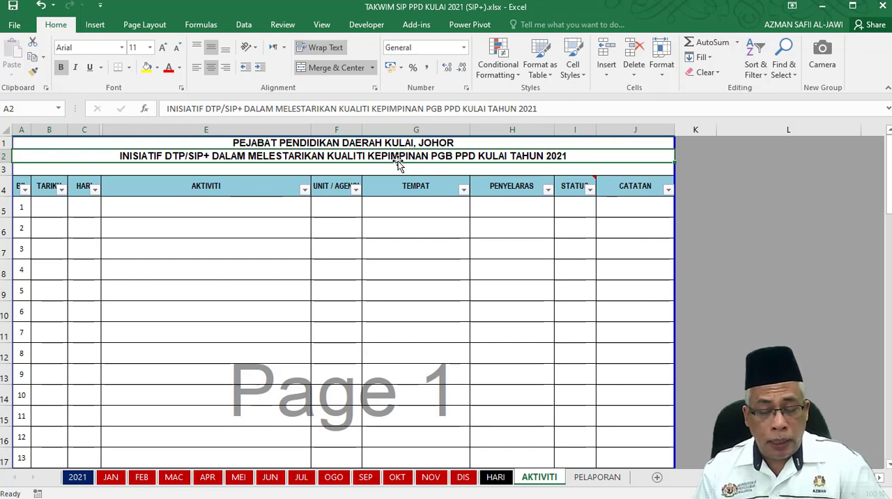
Open the PELAPORAN sheet and look over its schedule of reporting sessions.
{"action": "left_click", "coordinate": [597, 477]}
{"action": "scroll", "coordinate": [412, 313], "scroll_direction": "up", "scroll_amount": 7}
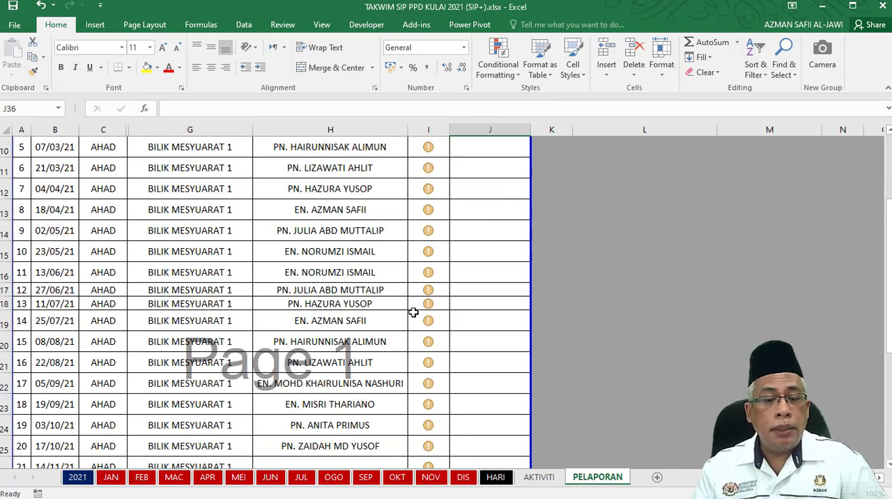
Review the PELAPORAN sheet's columns, session rows, status legend and ANALISIS KEKERAPAN table.
{"action": "scroll", "coordinate": [413, 313], "scroll_direction": "up", "scroll_amount": 2}
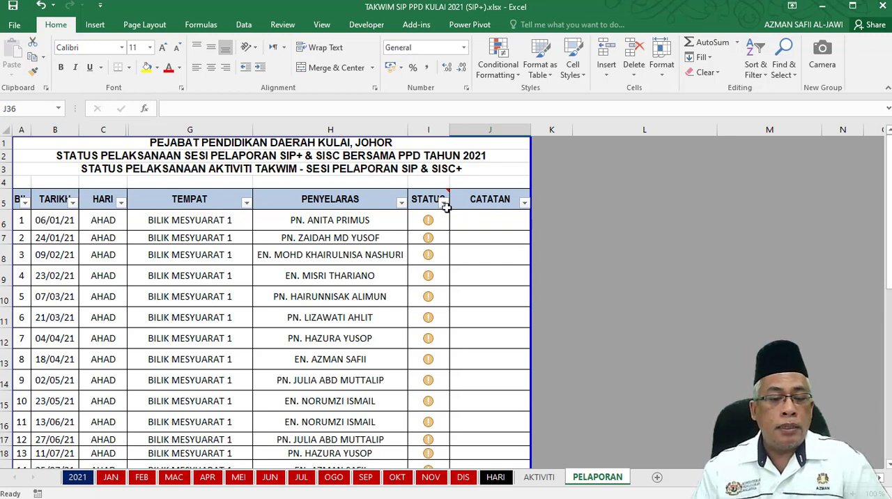
{"action": "left_click", "coordinate": [157, 223]}
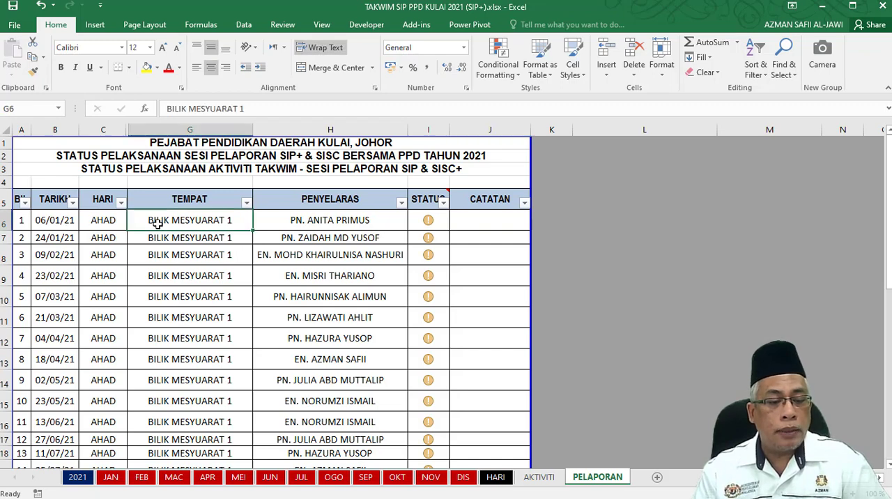
{"action": "scroll", "coordinate": [276, 238], "scroll_direction": "down", "scroll_amount": 1}
{"action": "scroll", "coordinate": [271, 245], "scroll_direction": "down", "scroll_amount": 5}
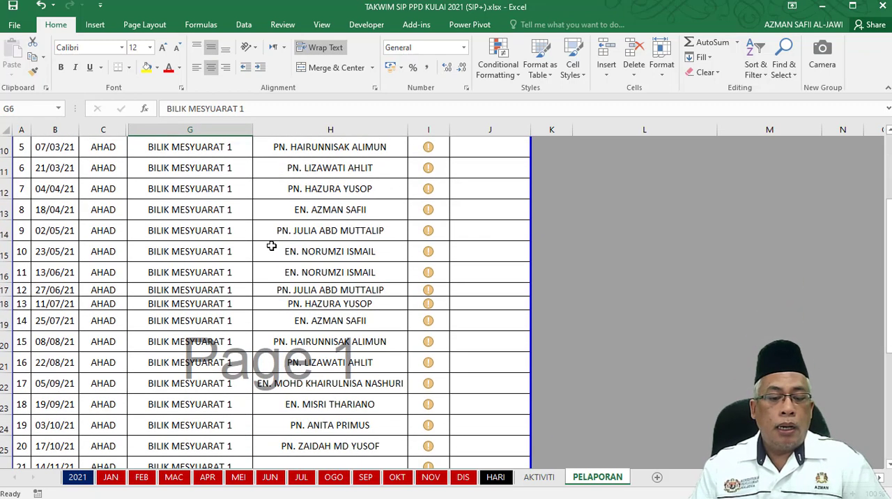
{"action": "scroll", "coordinate": [321, 282], "scroll_direction": "down", "scroll_amount": 1}
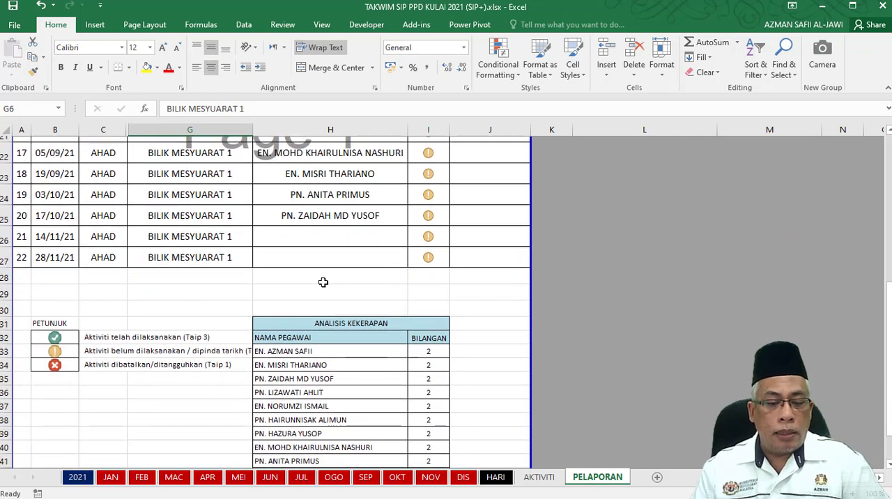
{"action": "left_click", "coordinate": [301, 211]}
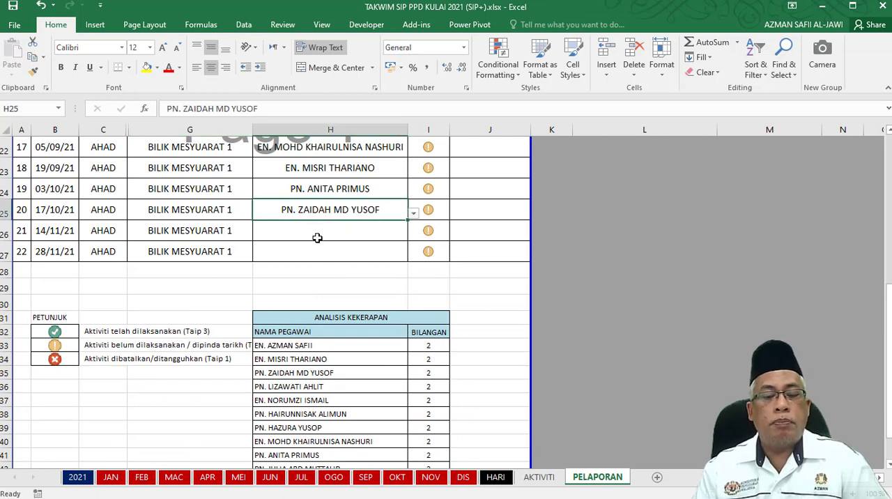
{"action": "scroll", "coordinate": [344, 292], "scroll_direction": "down", "scroll_amount": 2}
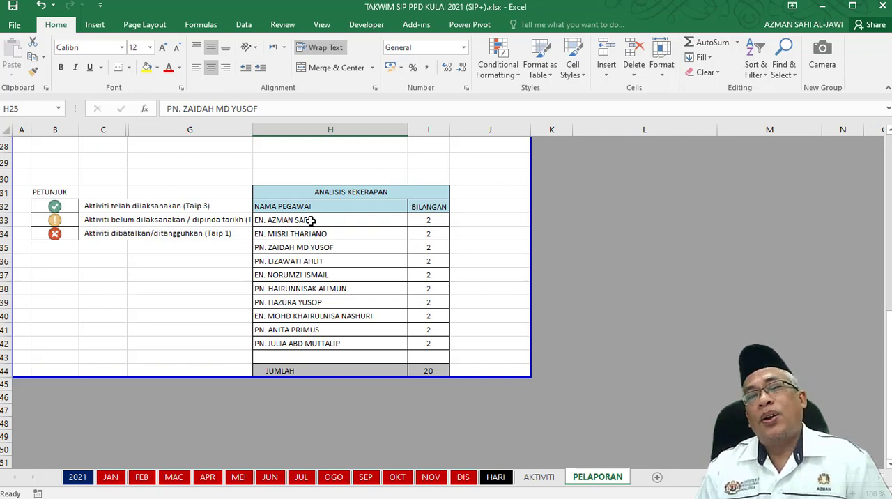
Open the HARI sheet and view its sheet options, then return to the PELAPORAN schedule.
{"action": "right_click", "coordinate": [491, 480]}
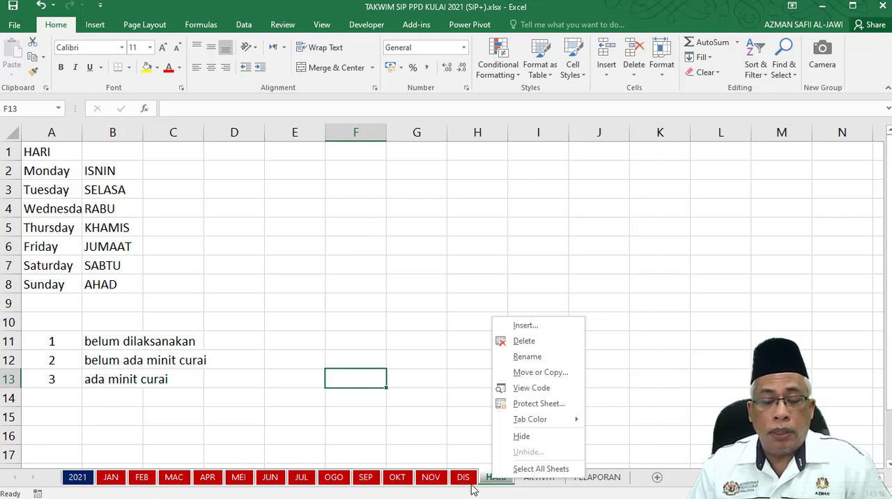
{"action": "left_click", "coordinate": [490, 486]}
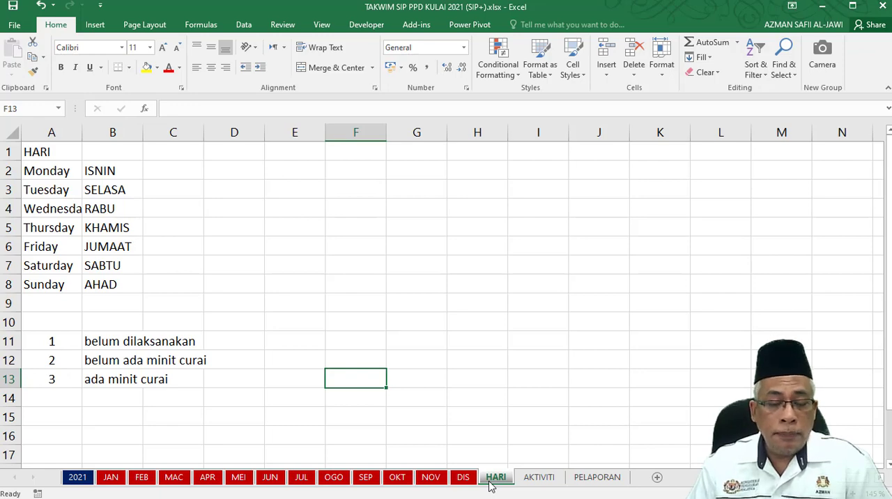
{"action": "left_click", "coordinate": [600, 483]}
{"action": "scroll", "coordinate": [290, 256], "scroll_direction": "up", "scroll_amount": 1}
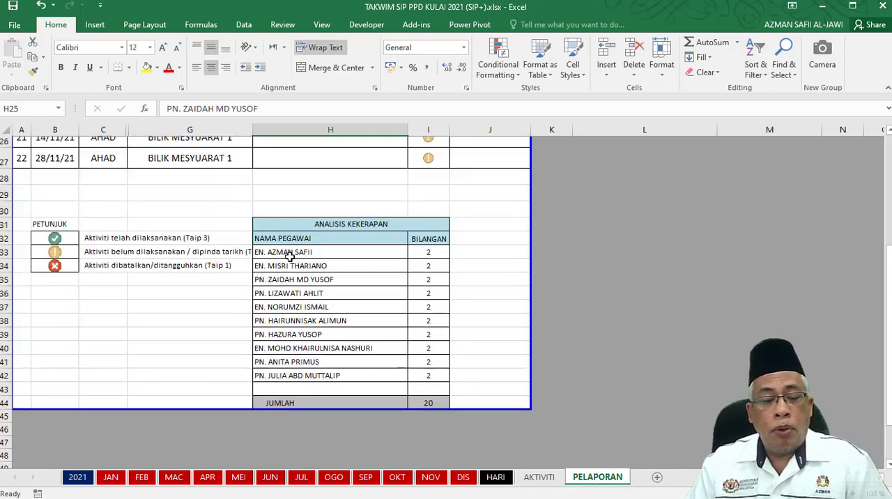
{"action": "scroll", "coordinate": [416, 254], "scroll_direction": "up", "scroll_amount": 6}
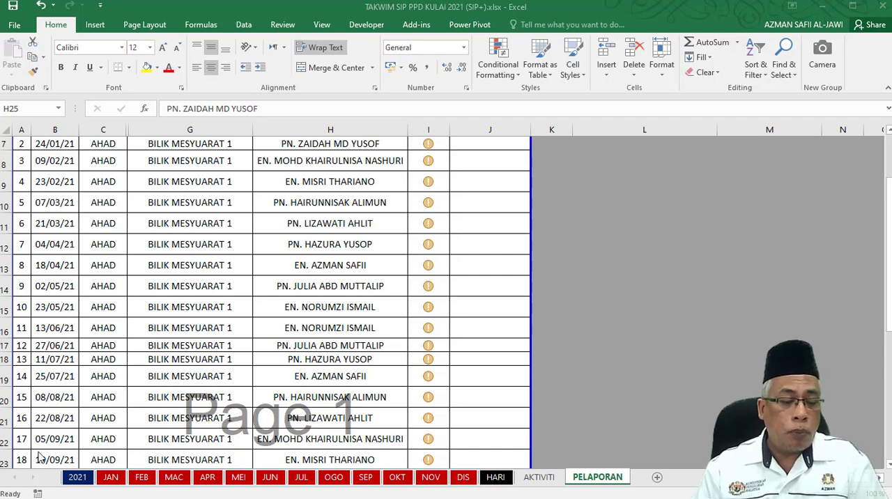
Open the JAN sheet and re-enter the formula =TEXT(A3;"DDDD") in HARI cell C3.
{"action": "left_click", "coordinate": [80, 477]}
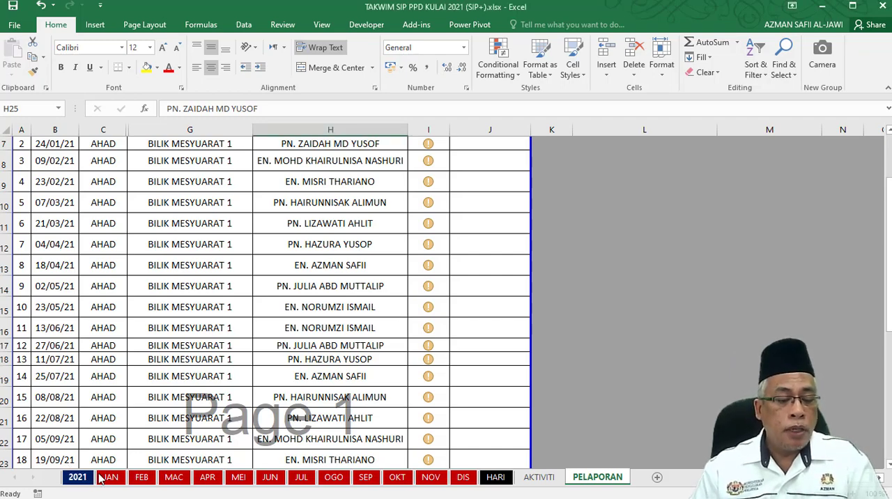
{"action": "left_click", "coordinate": [111, 478]}
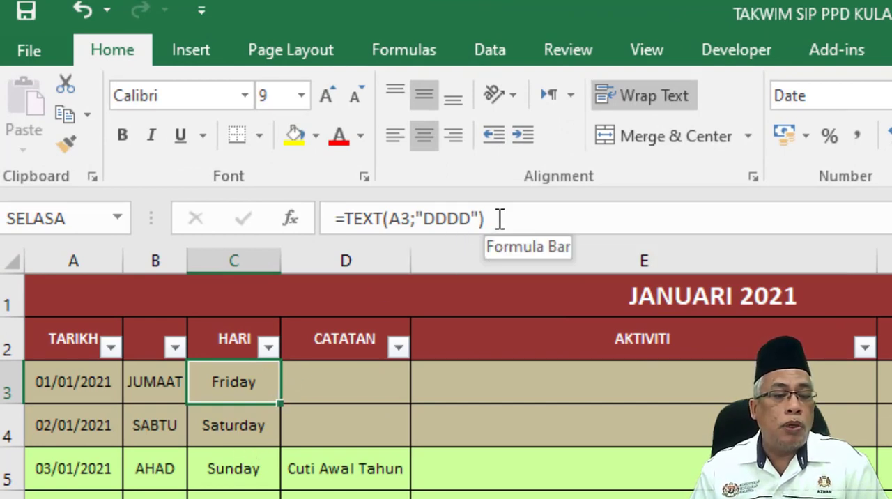
{"action": "left_click_drag", "start_coordinate": [500, 218], "coordinate": [298, 232]}
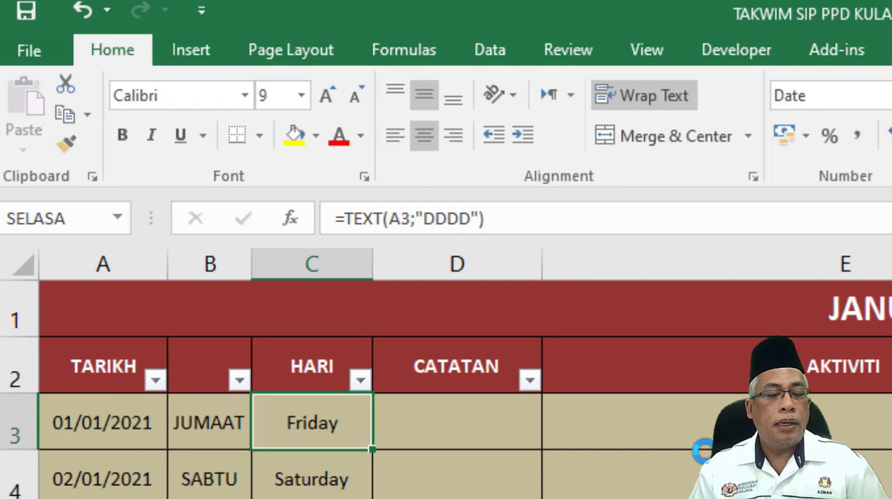
{"action": "left_click_drag", "start_coordinate": [504, 219], "coordinate": [298, 240]}
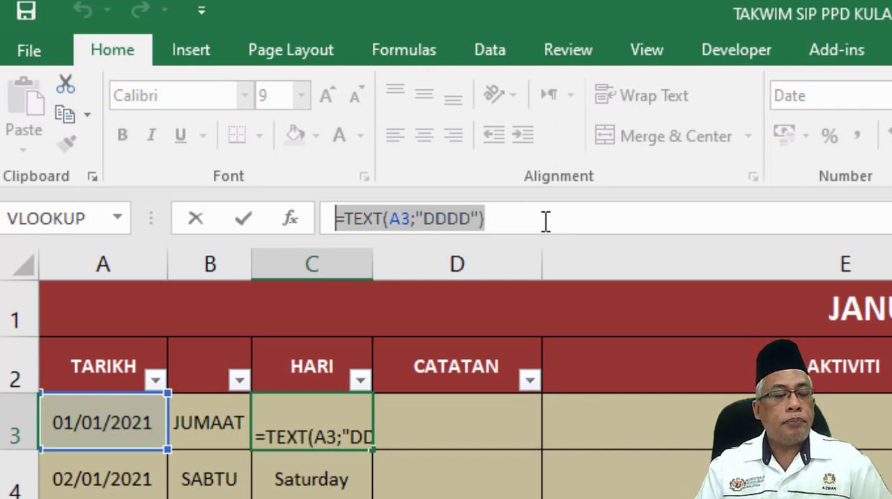
{"action": "key", "text": "Tab"}
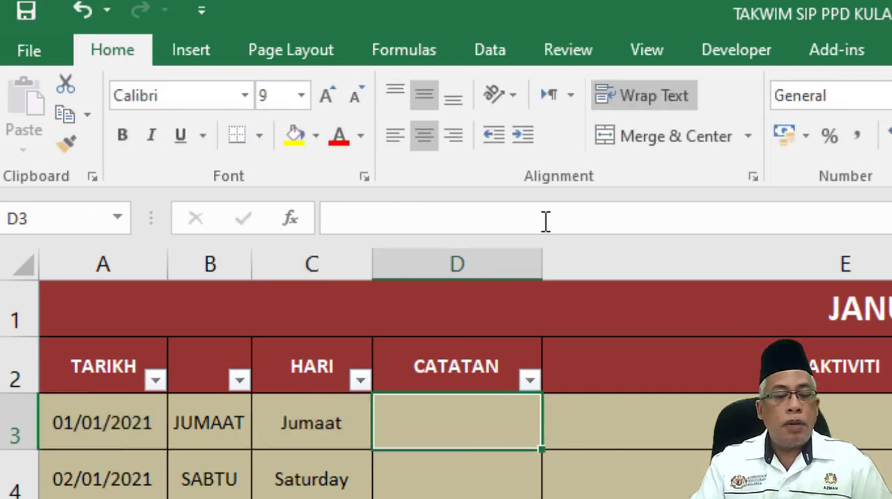
Highlight the full TEXT formula of cell C3 once more and recommit it.
{"action": "left_click", "coordinate": [315, 428]}
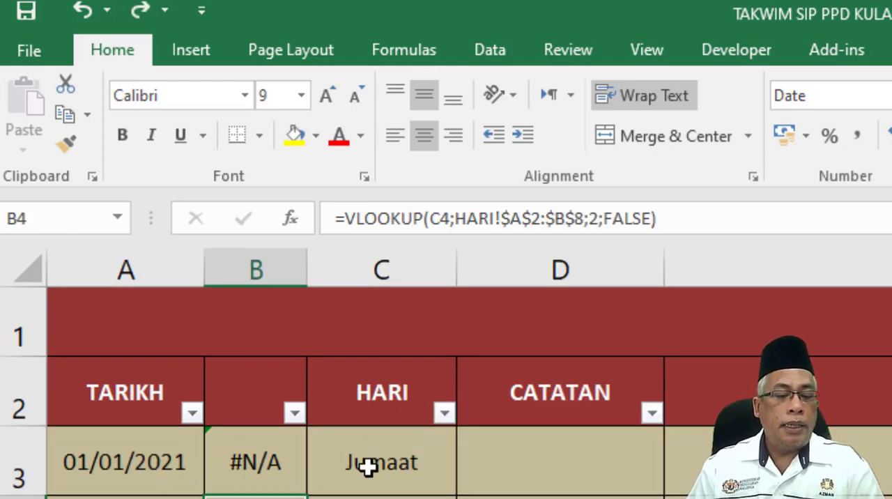
{"action": "left_click", "coordinate": [380, 477]}
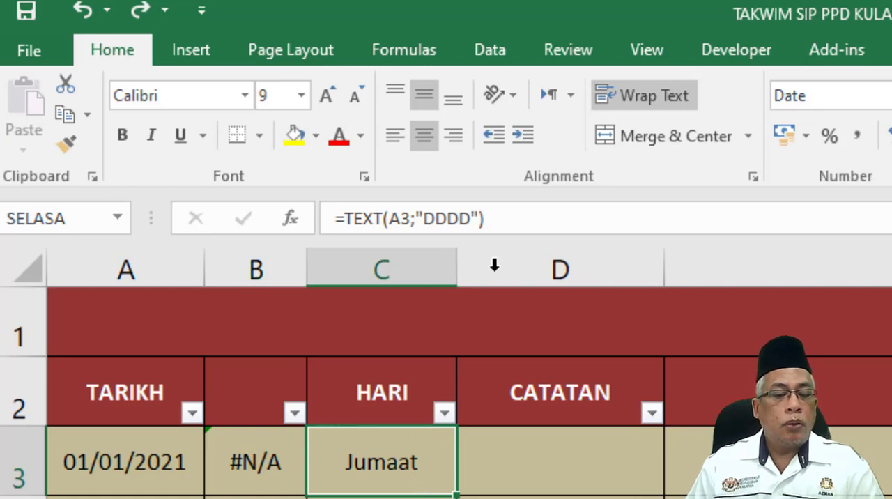
{"action": "left_click_drag", "start_coordinate": [514, 219], "coordinate": [315, 219]}
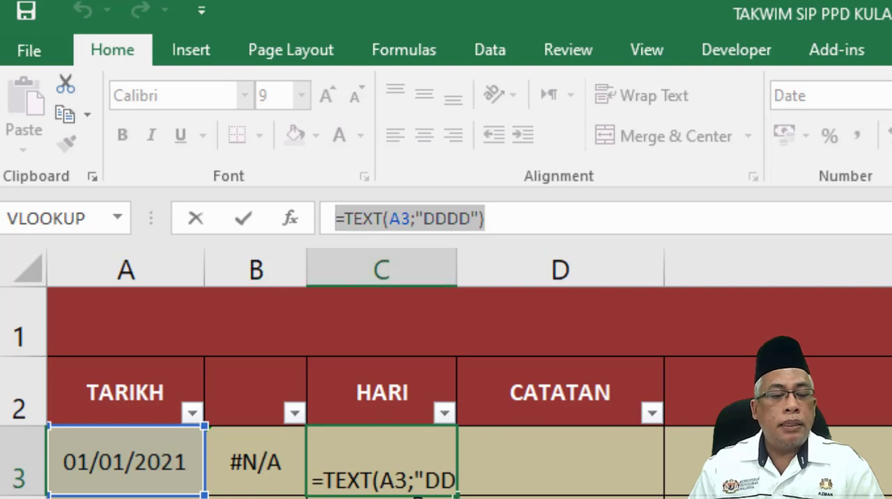
{"action": "key", "text": "Tab"}
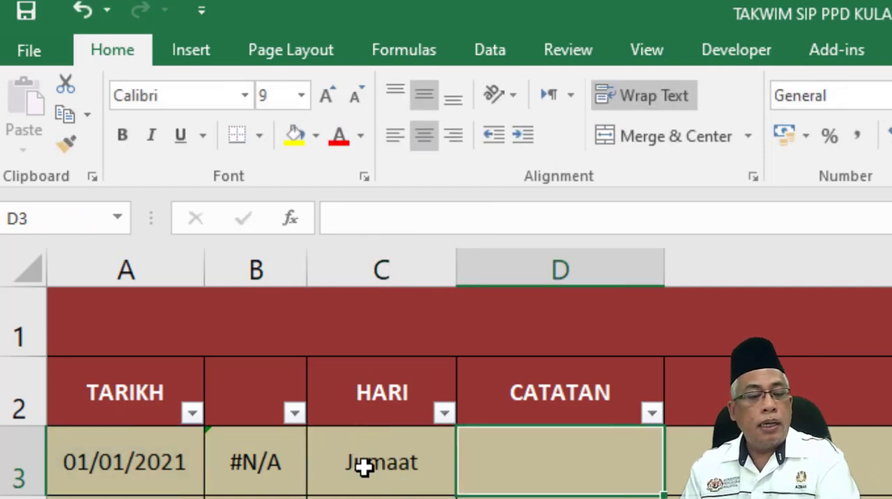
Trace the A3 reference in C3's formula to the date cell at column A and row 3.
{"action": "left_click", "coordinate": [364, 465]}
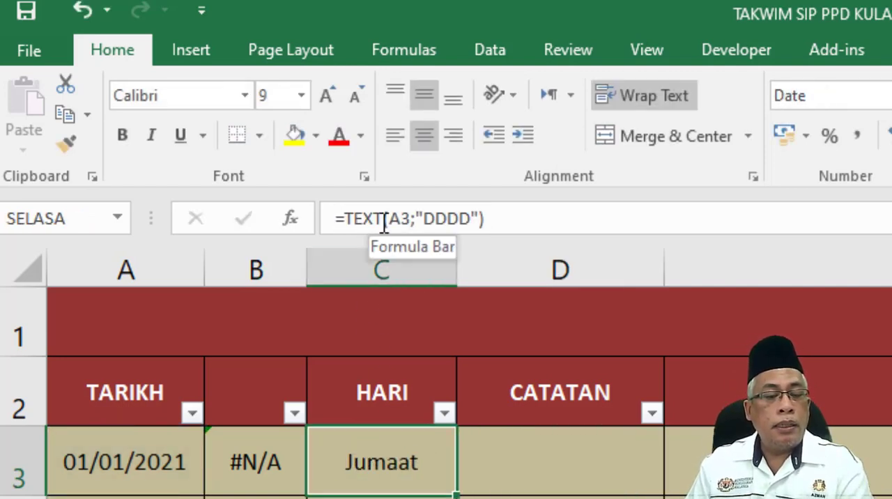
{"action": "left_click", "coordinate": [96, 471]}
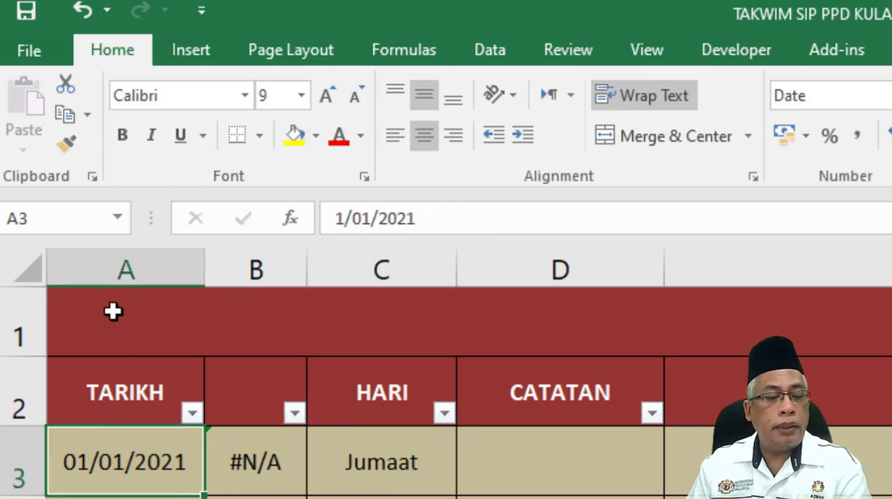
{"action": "left_click", "coordinate": [116, 270]}
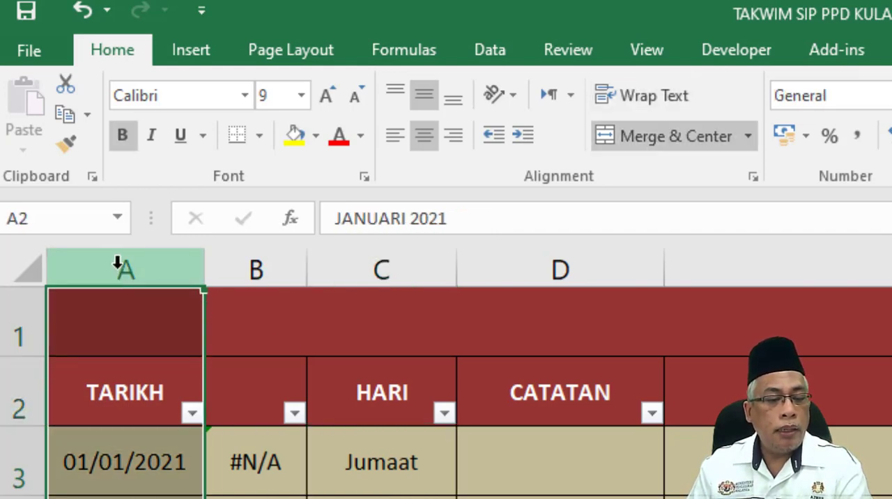
{"action": "left_click", "coordinate": [12, 467]}
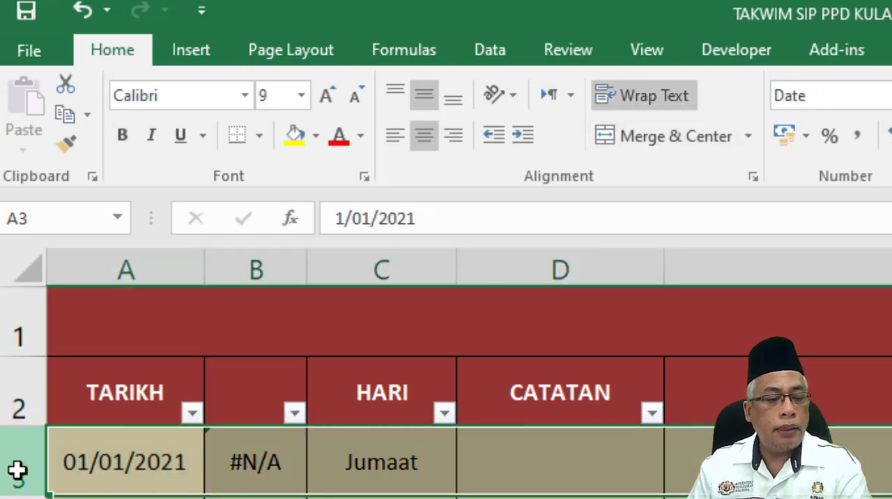
{"action": "left_click", "coordinate": [133, 263]}
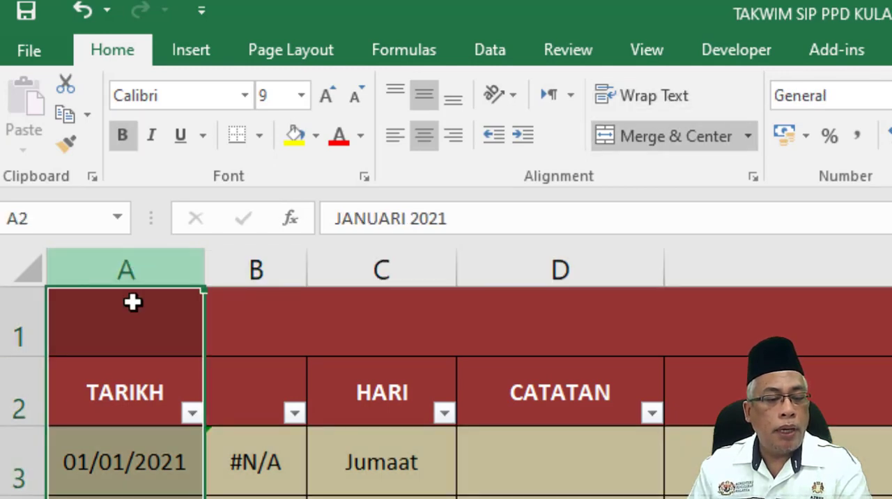
{"action": "left_click", "coordinate": [11, 466]}
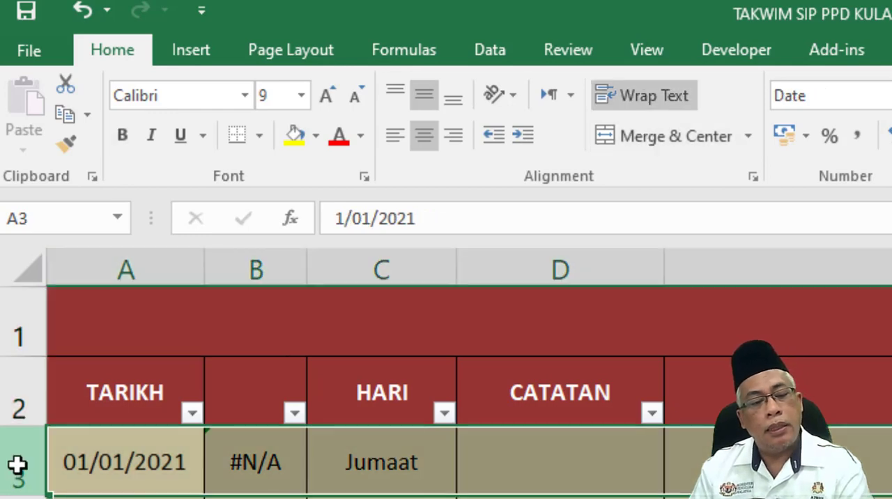
Compare C3 with its source date in A3 and examine the "DDDD" format argument of its formula.
{"action": "left_click", "coordinate": [354, 468]}
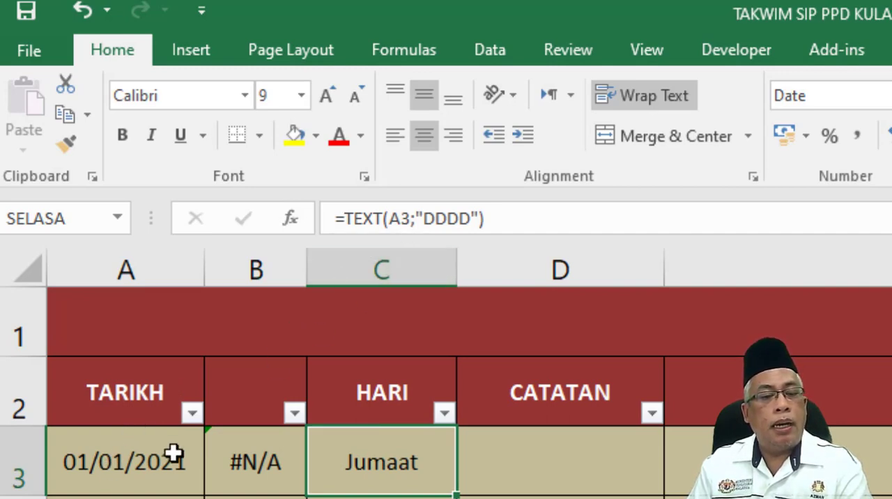
{"action": "left_click", "coordinate": [118, 478]}
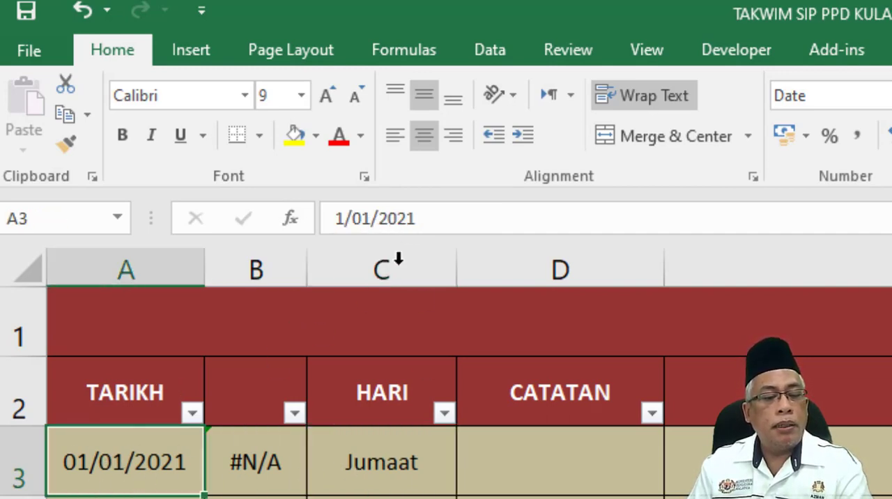
{"action": "left_click", "coordinate": [375, 458]}
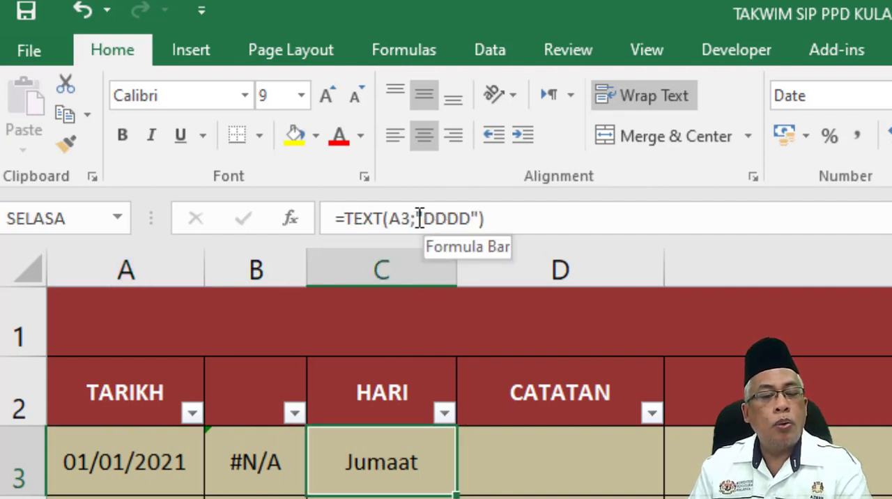
{"action": "left_click_drag", "start_coordinate": [421, 219], "coordinate": [480, 216]}
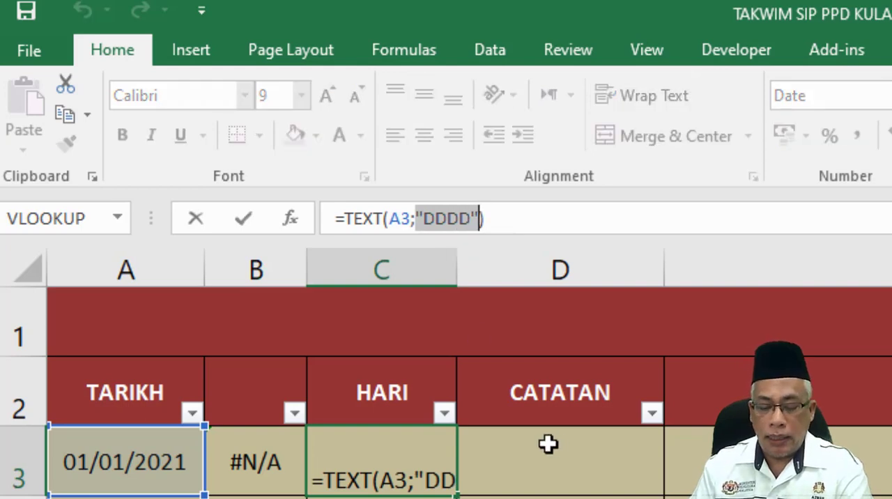
{"action": "left_click", "coordinate": [547, 444]}
Copy the formula text =TEXT(A3;"DDDD") from cell C3.
{"action": "left_click", "coordinate": [390, 471]}
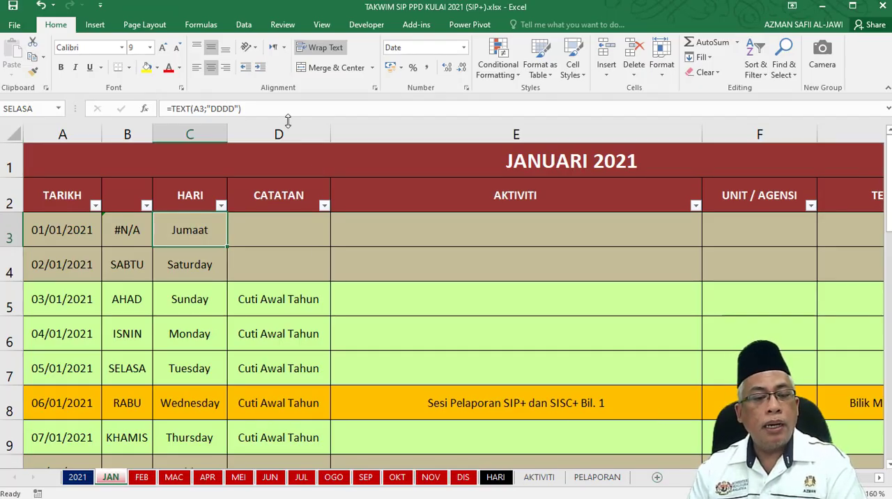
{"action": "left_click_drag", "start_coordinate": [244, 109], "coordinate": [147, 115]}
{"action": "key", "text": "ctrl+c"}
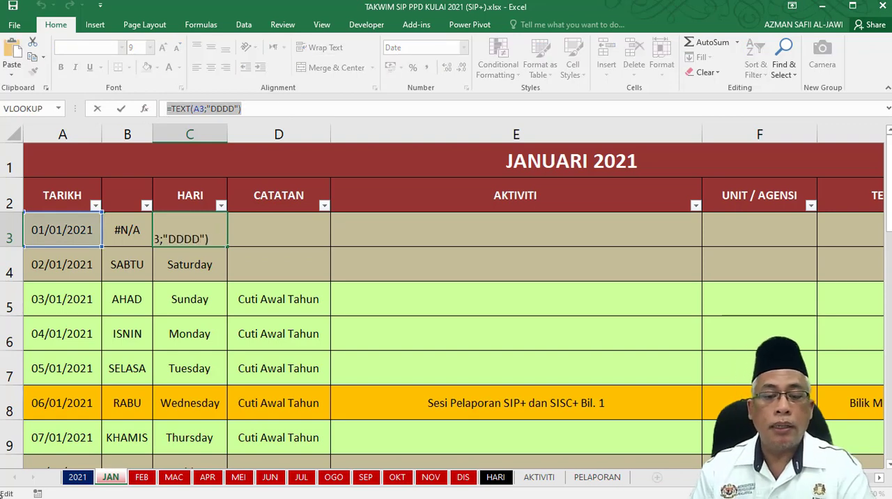
Minimize the calendar workbook and launch Excel 2016 by searching the system for "excel".
{"action": "left_click", "coordinate": [822, 5]}
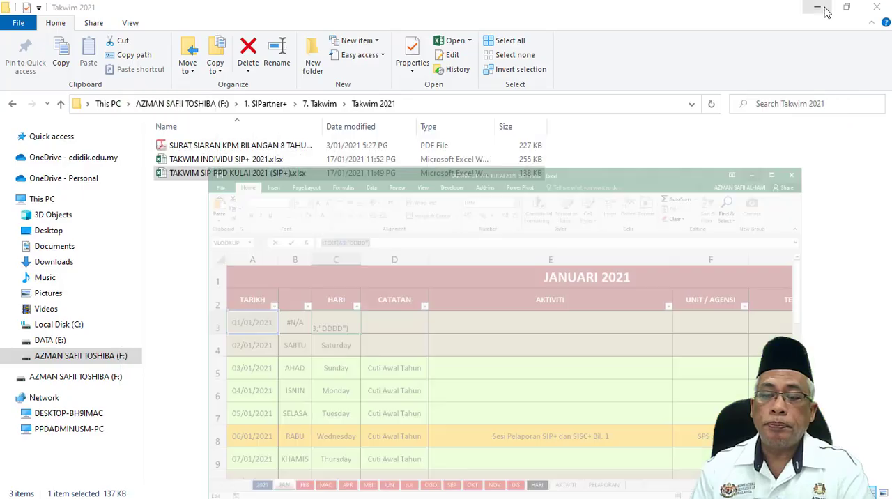
{"action": "mouse_move", "coordinate": [33, 494]}
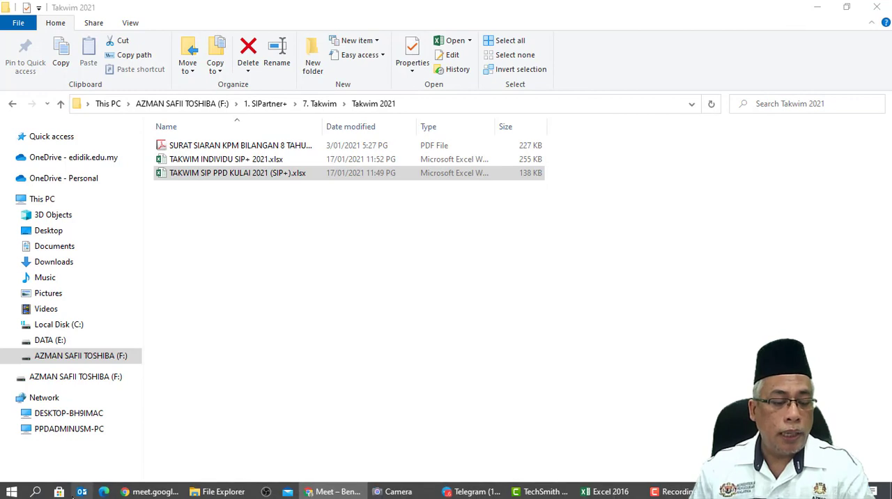
{"action": "left_click", "coordinate": [35, 491]}
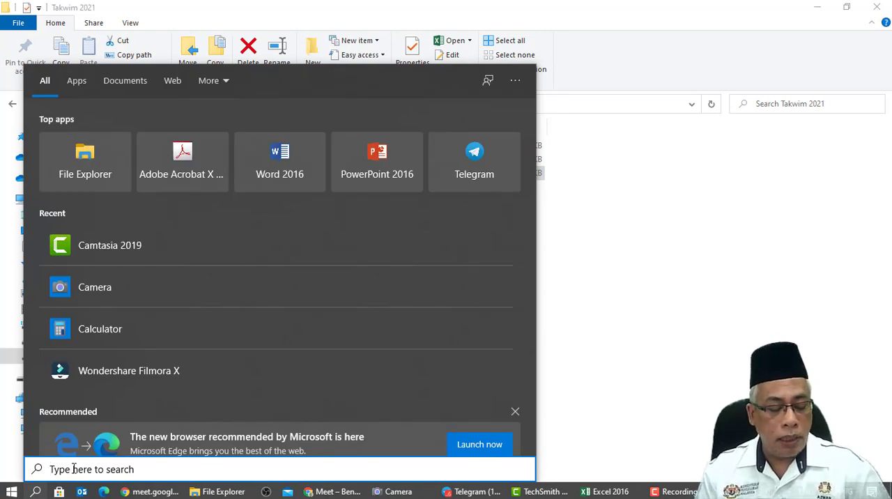
{"action": "type", "text": "e"}
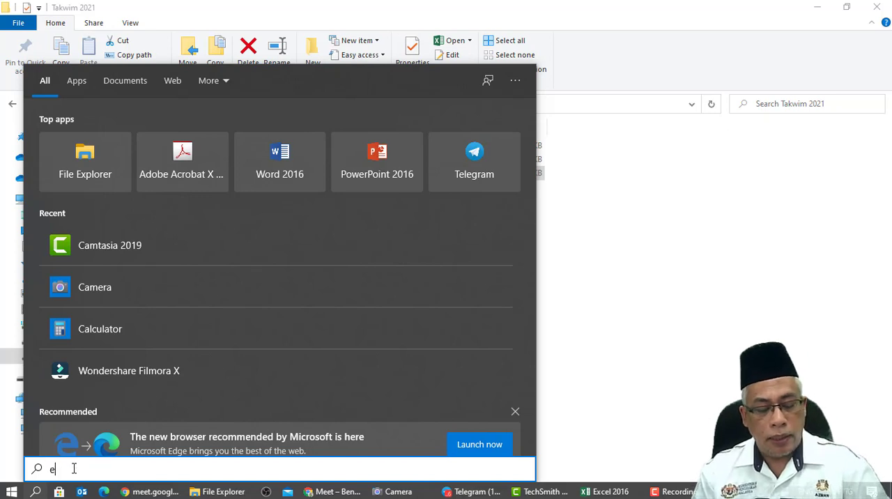
{"action": "type", "text": "xcel"}
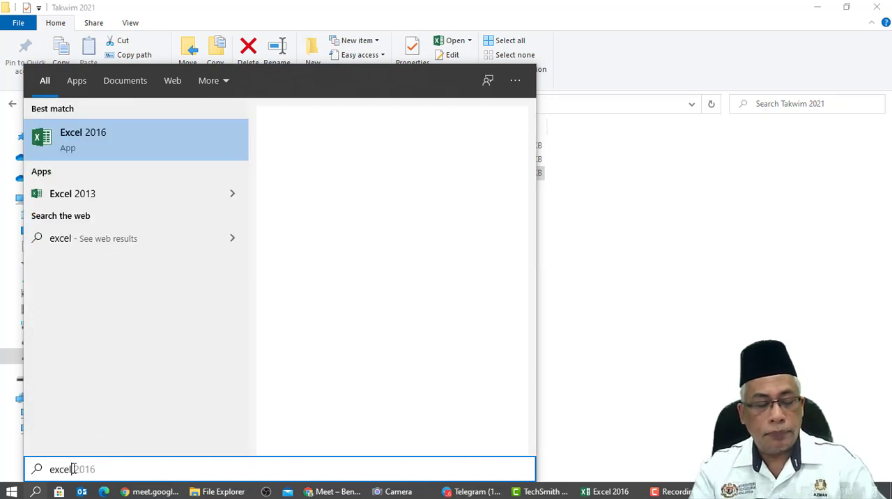
{"action": "left_click", "coordinate": [117, 142]}
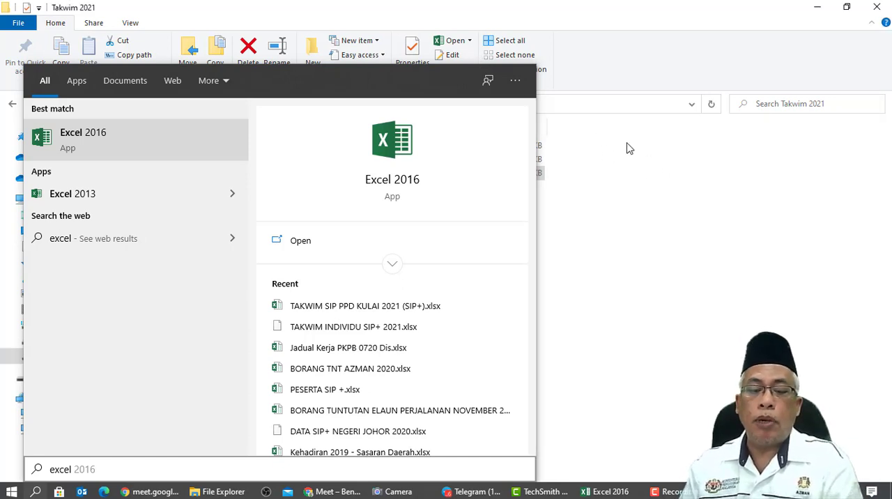
Bring the new blank workbook's window into view and maximize it.
{"action": "left_click", "coordinate": [629, 148]}
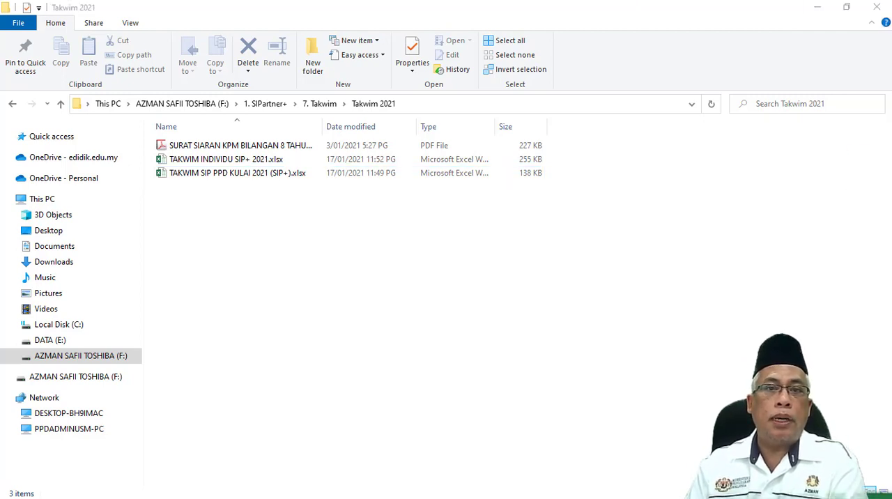
{"action": "left_click_drag", "start_coordinate": [891, 391], "coordinate": [362, 174]}
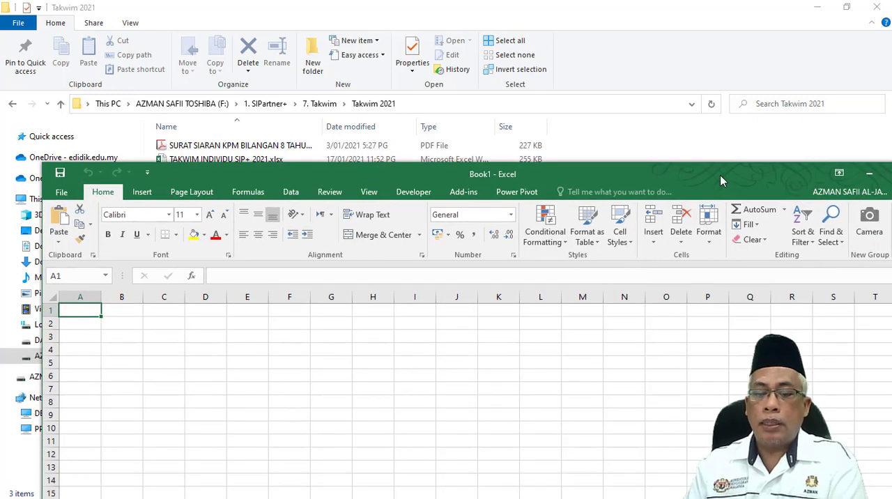
{"action": "left_click_drag", "start_coordinate": [720, 175], "coordinate": [622, 112]}
{"action": "left_click", "coordinate": [804, 116]}
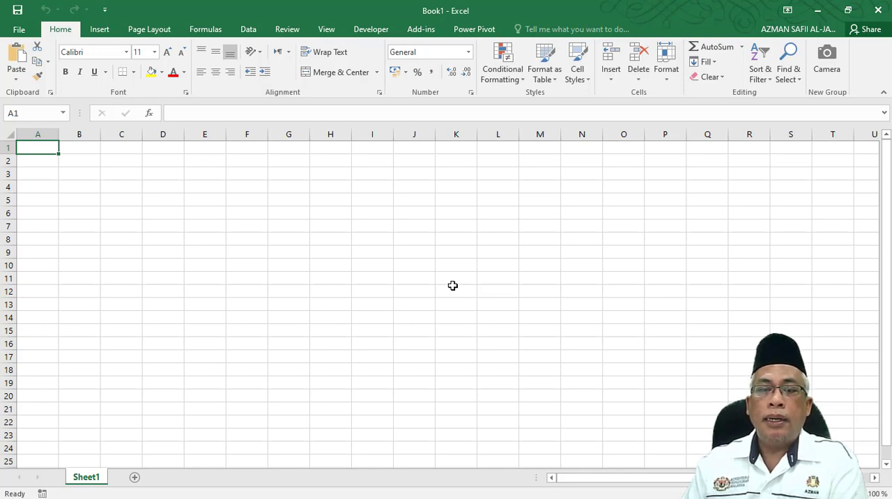
Enter the formula =now() in cell B4 to produce the current date and time.
{"action": "left_click", "coordinate": [69, 188]}
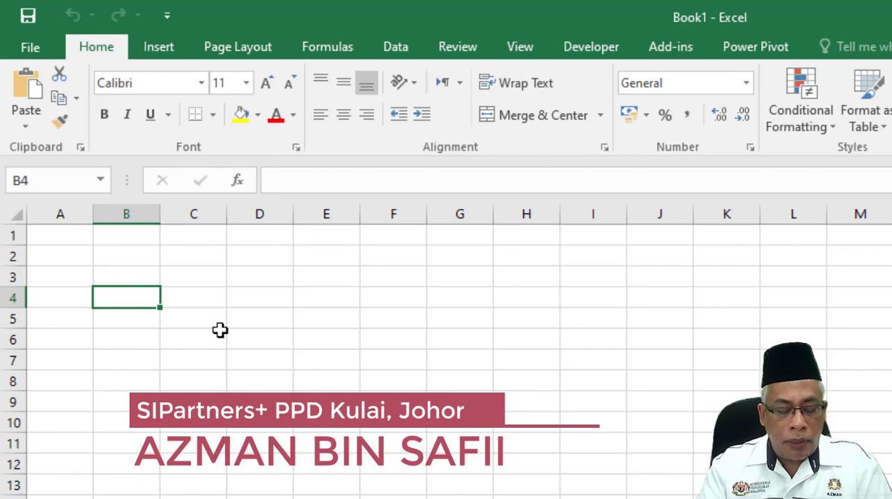
{"action": "type", "text": "=("}
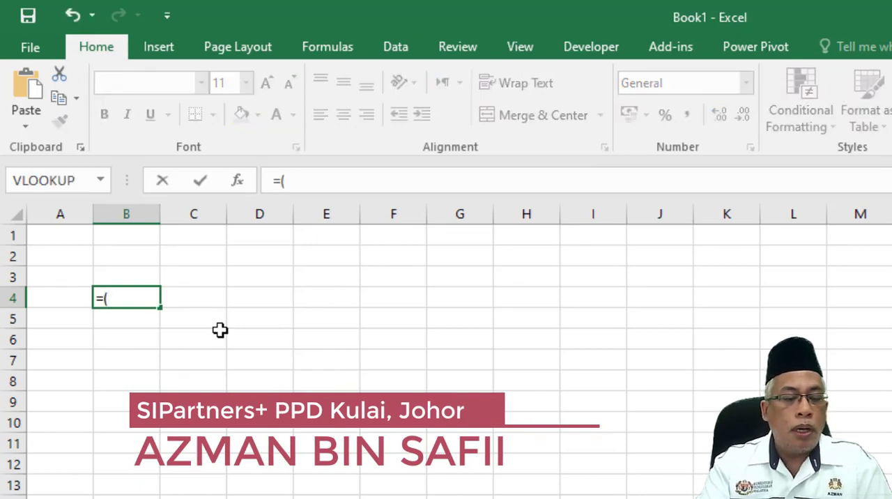
{"action": "key", "text": "BackSpace"}
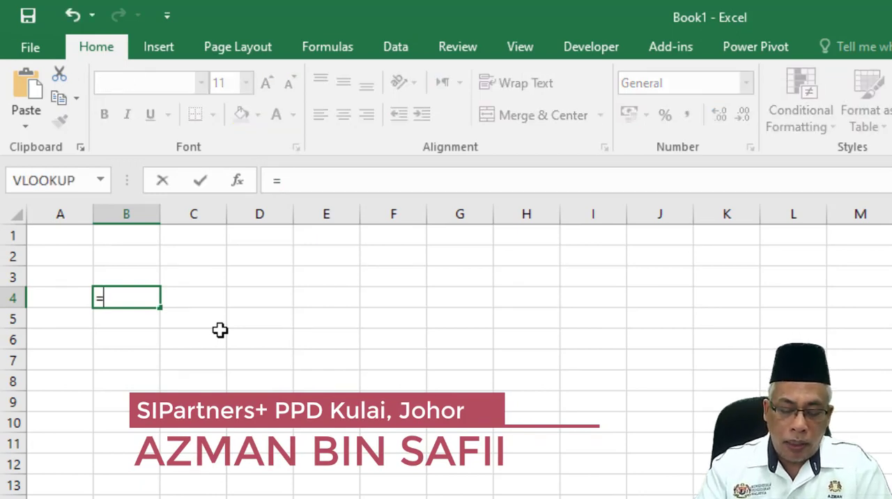
{"action": "type", "text": "now"}
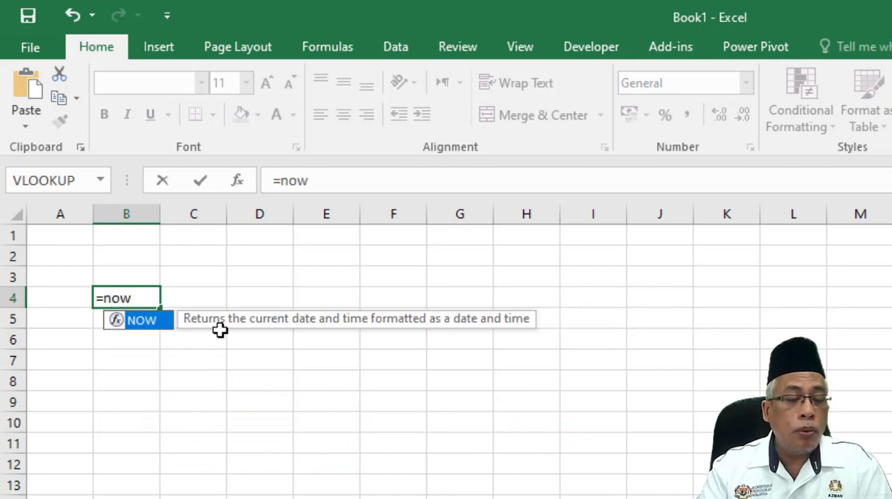
{"action": "type", "text": "()"}
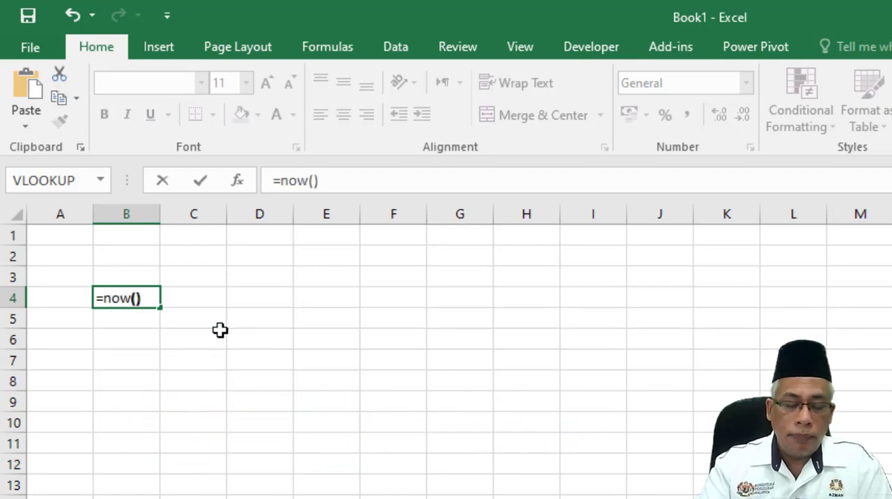
{"action": "key", "text": "Tab"}
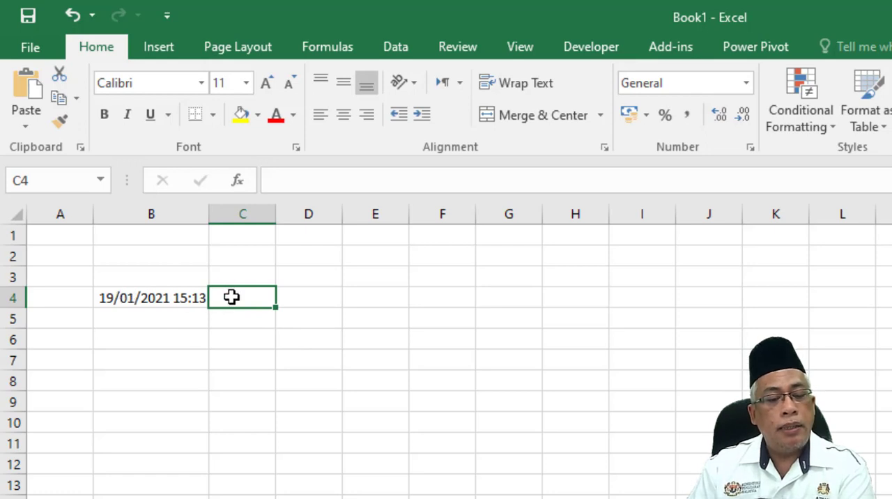
Paste the copied TEXT formula into cell C4 and redirect its date reference to B4, giving =TEXT(B4;"DDDD").
{"action": "left_click", "coordinate": [305, 180]}
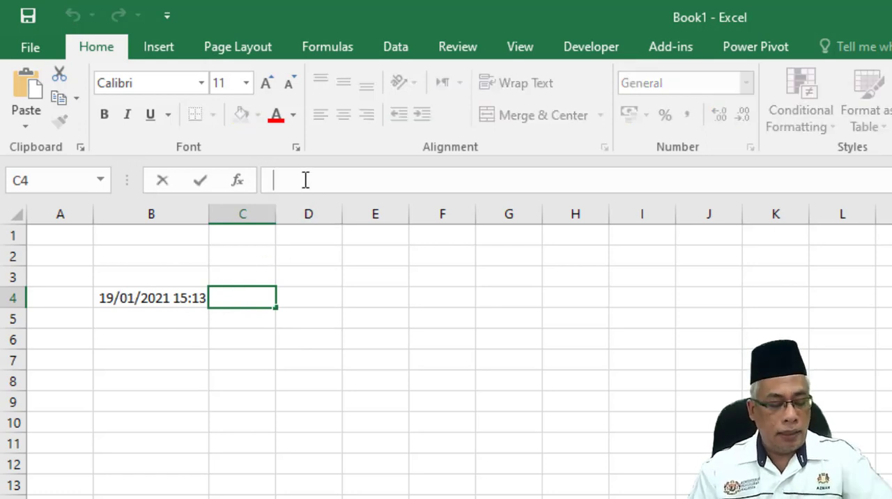
{"action": "type", "text": "=TEXT(A3;\"DDDD\")"}
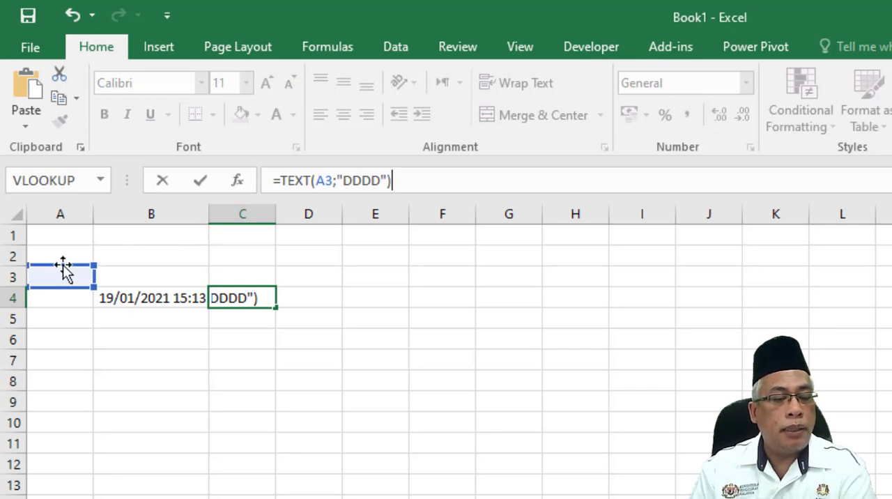
{"action": "left_click_drag", "start_coordinate": [63, 265], "coordinate": [121, 303]}
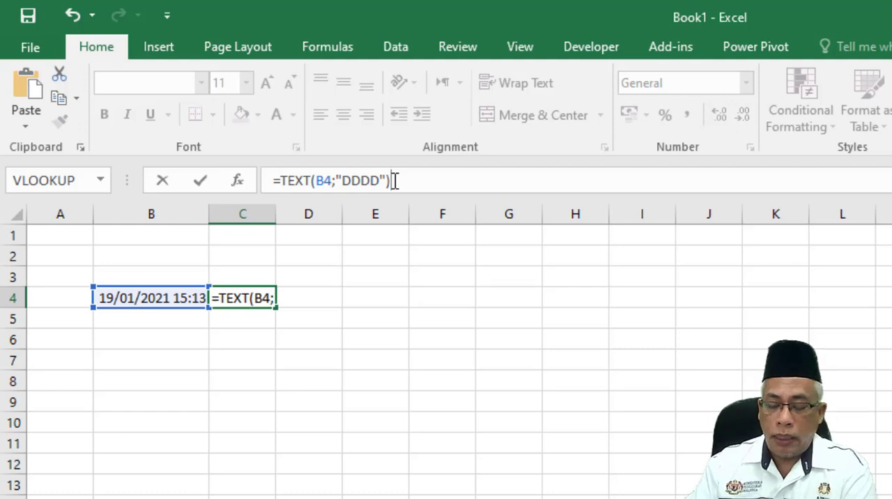
{"action": "key", "text": "Tab"}
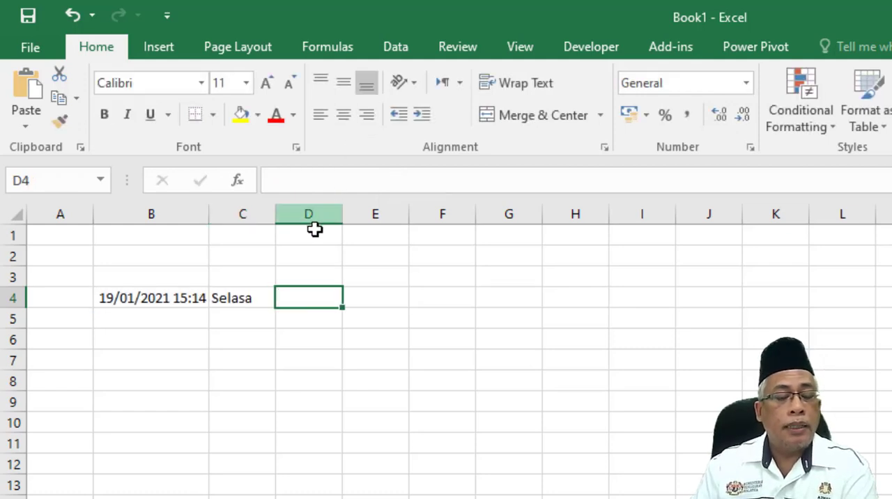
{"action": "left_click", "coordinate": [251, 294]}
Try to extend the dates by filling B4's NOW formula down column B.
{"action": "left_click", "coordinate": [199, 305]}
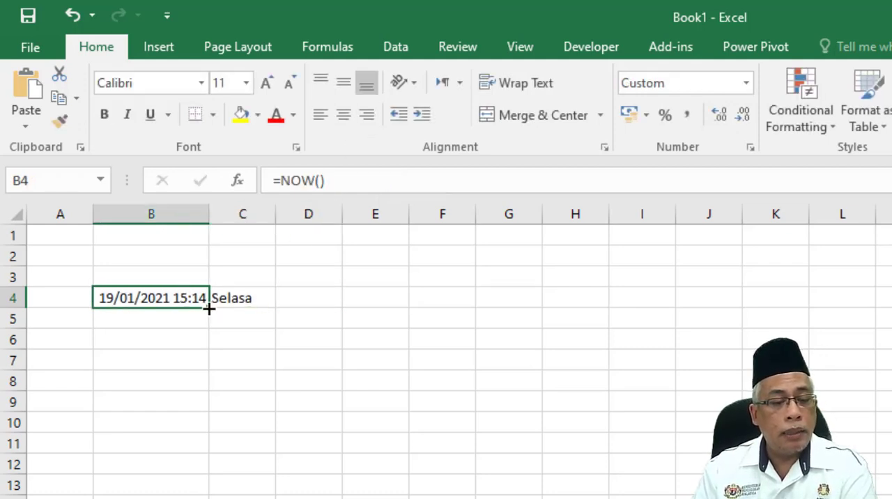
{"action": "left_click_drag", "start_coordinate": [209, 309], "coordinate": [188, 497]}
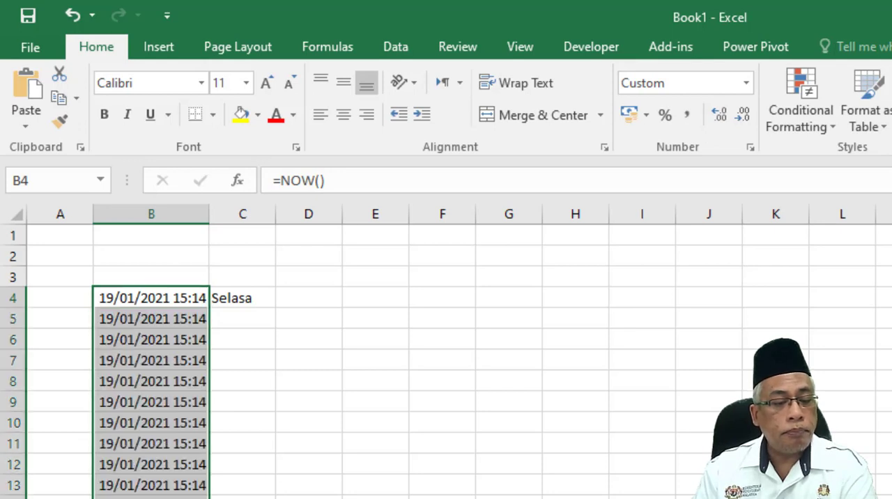
{"action": "left_click", "coordinate": [168, 297]}
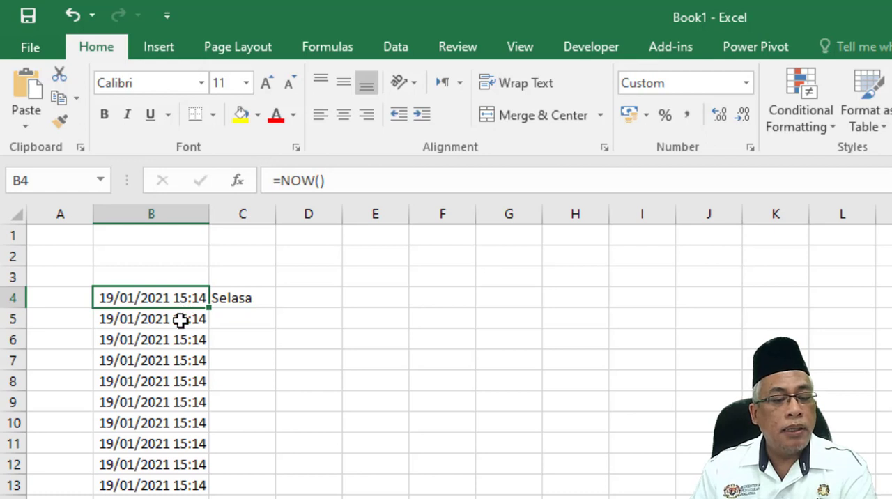
Enter the date 20/1/21 in cell B5 and fill the daily date series down to B15.
{"action": "left_click", "coordinate": [181, 319]}
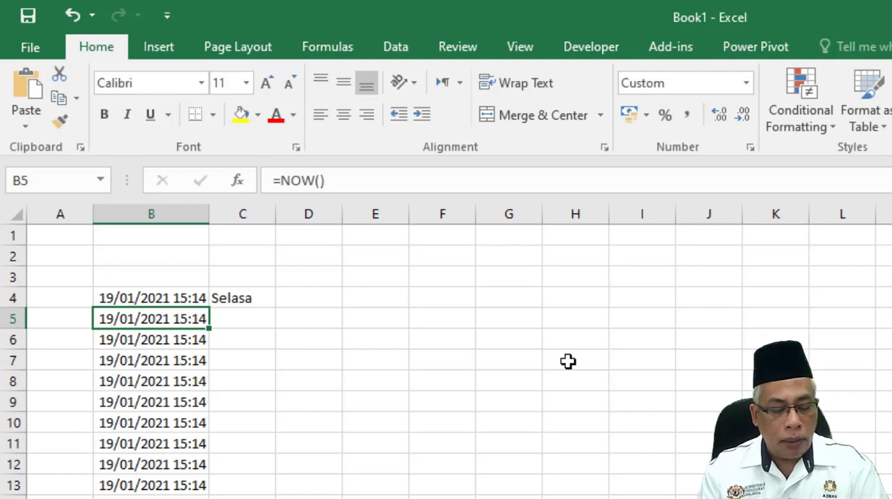
{"action": "type", "text": "20/"}
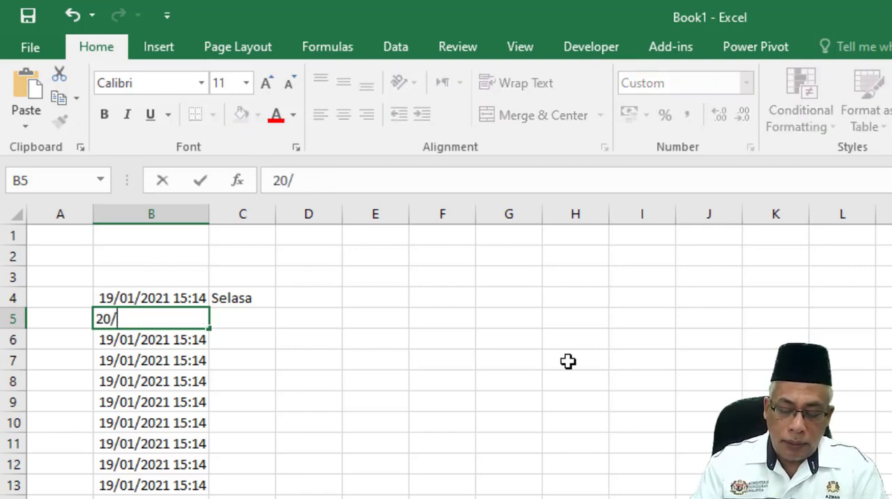
{"action": "type", "text": "1/21"}
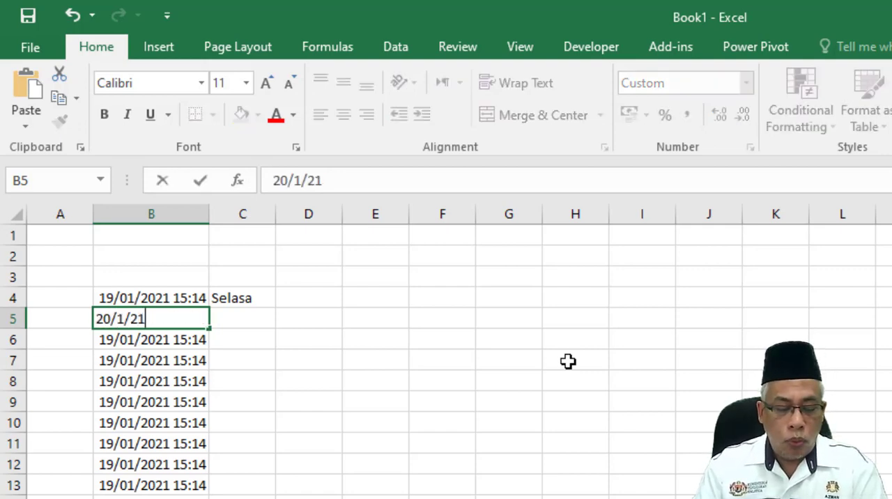
{"action": "key", "text": "Tab"}
{"action": "left_click", "coordinate": [168, 319]}
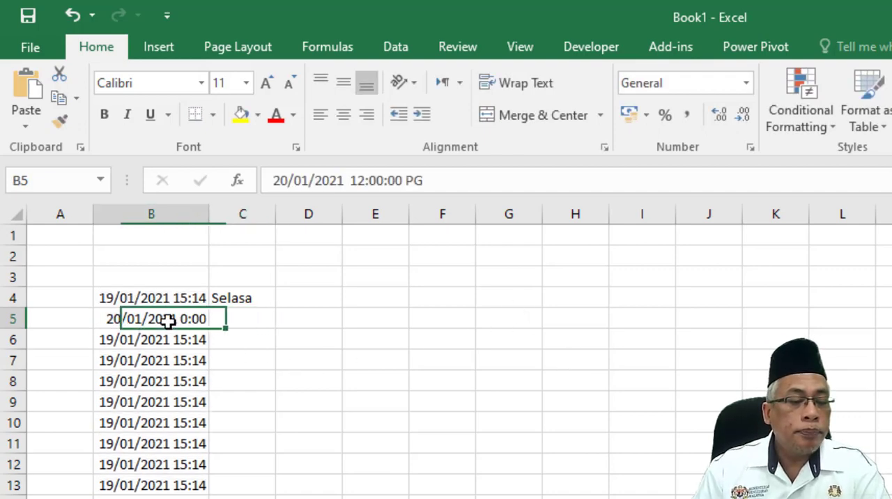
{"action": "left_click_drag", "start_coordinate": [211, 327], "coordinate": [207, 497]}
Fill the day-name formula from C4 down to C15 beside the dates.
{"action": "left_click", "coordinate": [267, 297]}
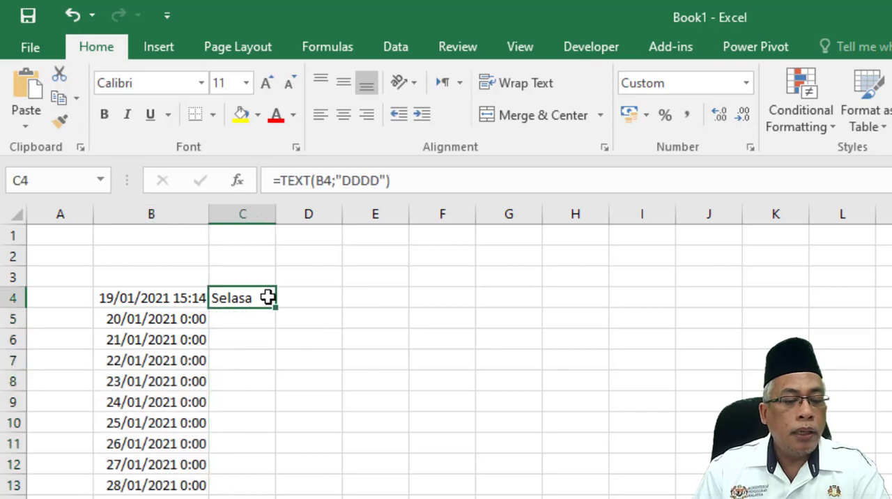
{"action": "left_click_drag", "start_coordinate": [276, 306], "coordinate": [271, 497]}
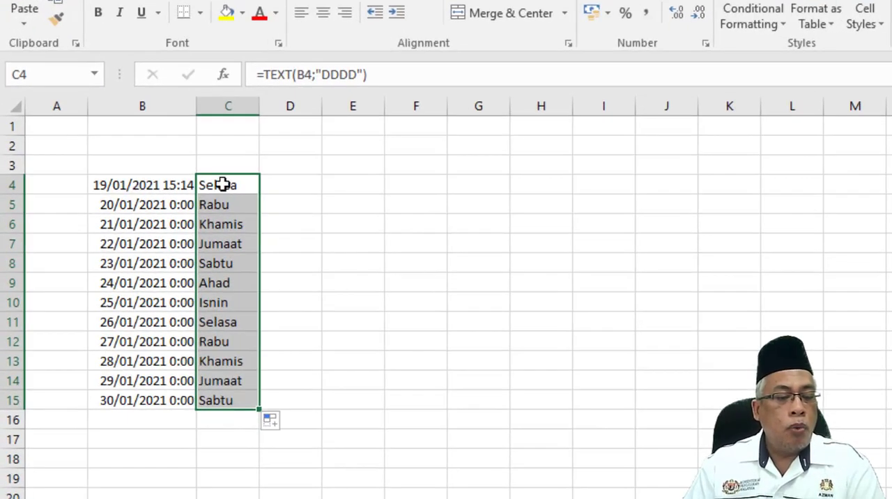
{"action": "left_click", "coordinate": [221, 184]}
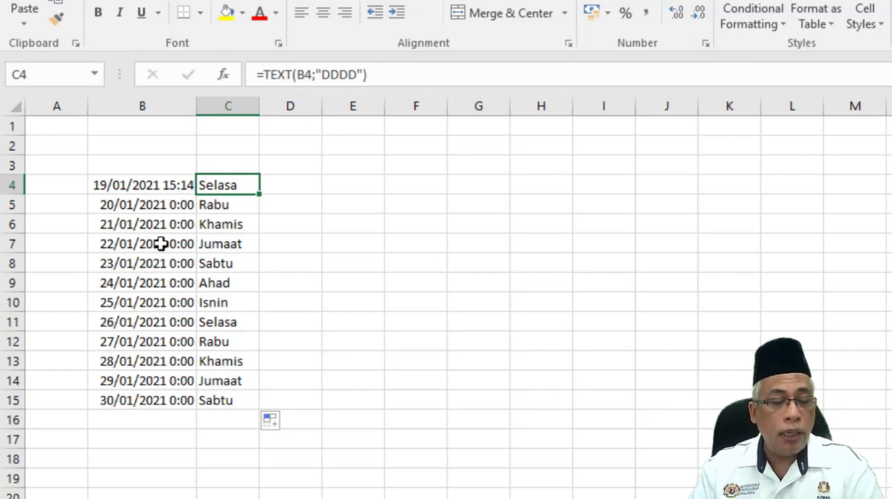
Remove the time from cell B4's display by changing its custom number format to d/mm/yyyy.
{"action": "right_click", "coordinate": [141, 185]}
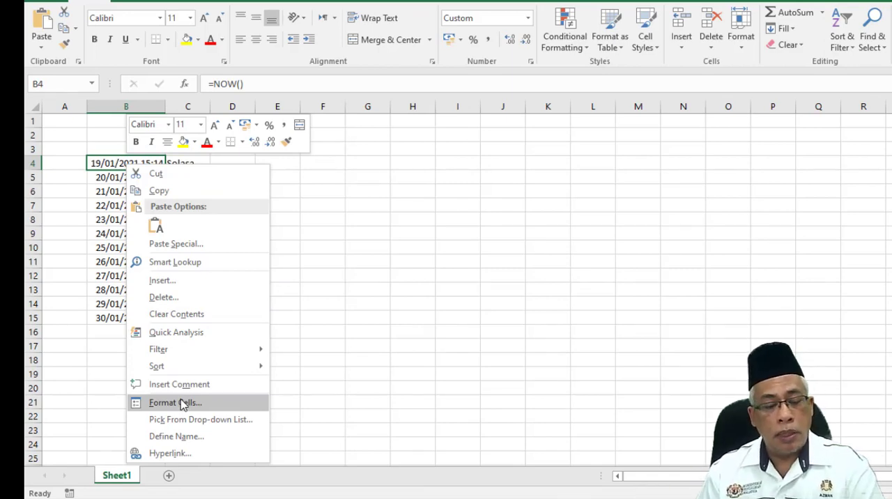
{"action": "left_click", "coordinate": [181, 403]}
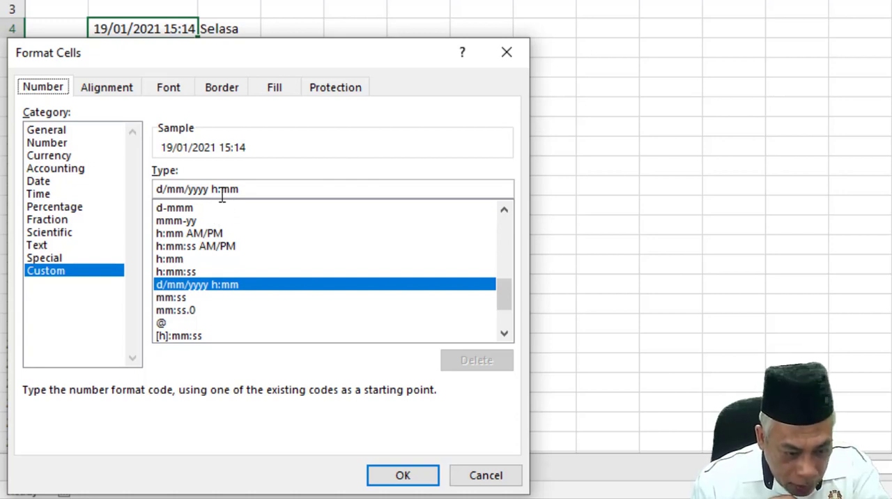
{"action": "left_click_drag", "start_coordinate": [241, 192], "coordinate": [211, 198]}
{"action": "left_click", "coordinate": [275, 191]}
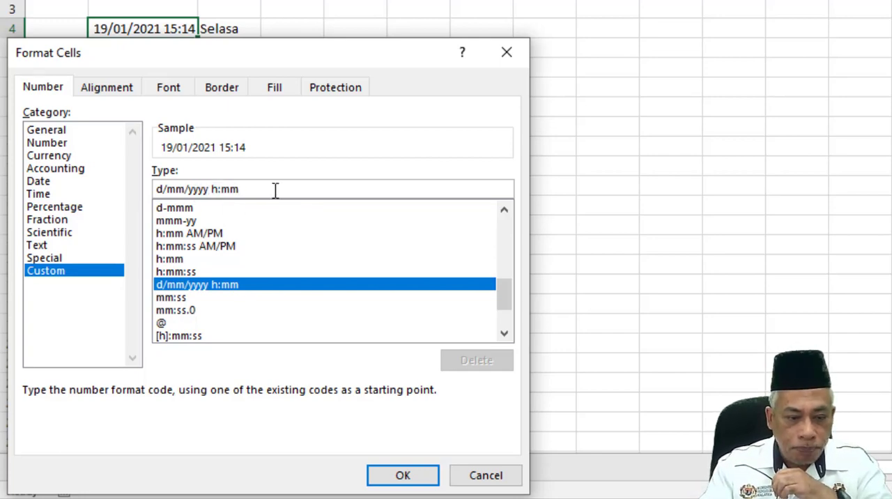
{"action": "key", "text": "BackSpace"}
{"action": "key", "text": "BackSpace"}
{"action": "key", "text": "BackSpace"}
{"action": "key", "text": "BackSpace"}
{"action": "key", "text": "BackSpace"}
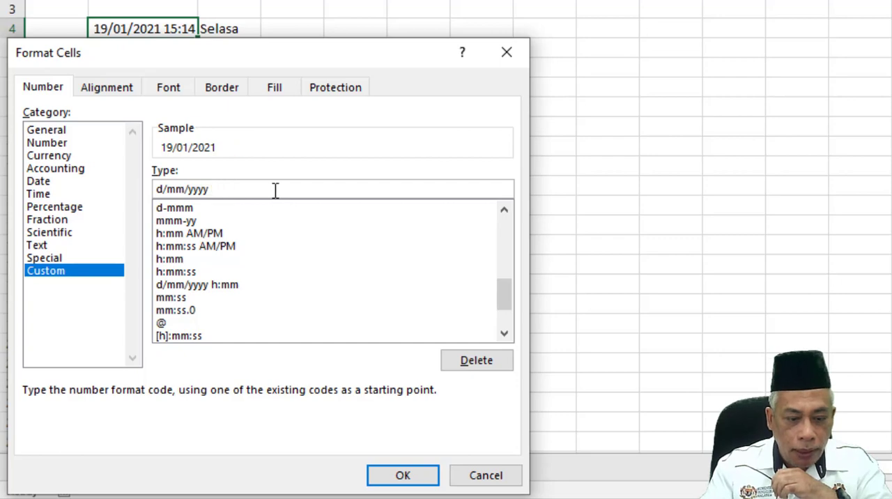
{"action": "key", "text": "Return"}
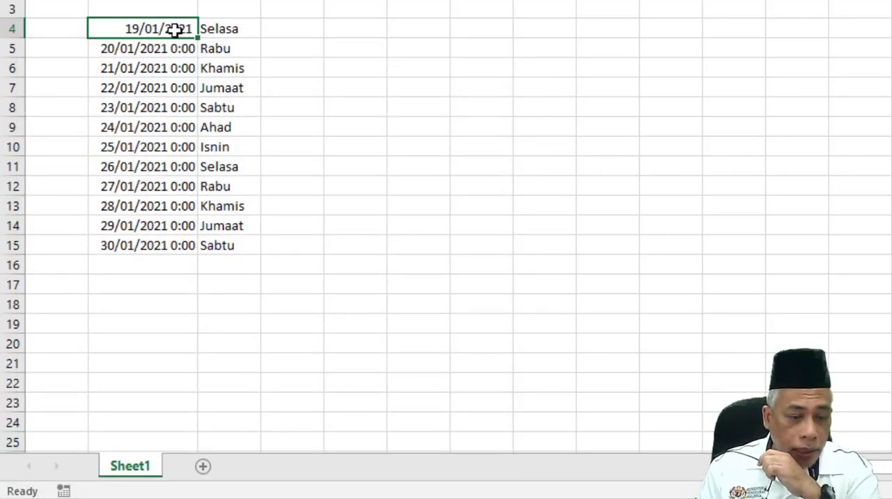
In cell B4's number format settings, choose the Date category with the Malay (Malaysia) locale.
{"action": "right_click", "coordinate": [173, 28]}
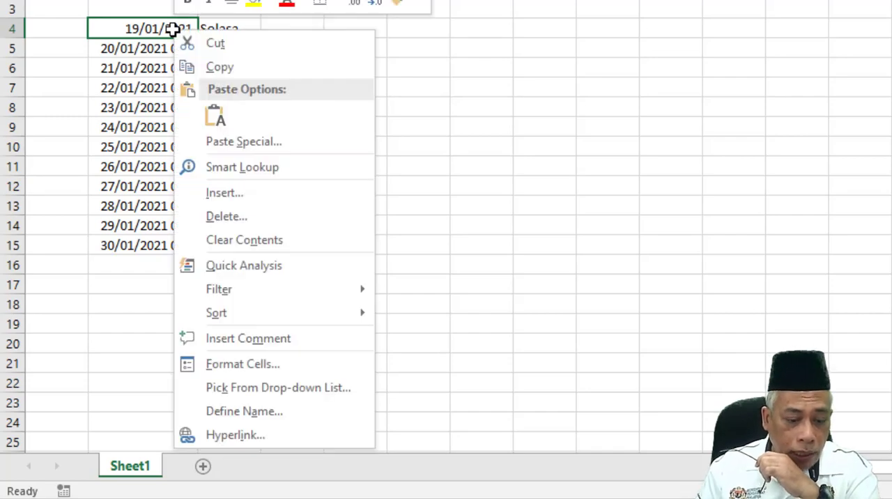
{"action": "left_click", "coordinate": [278, 369]}
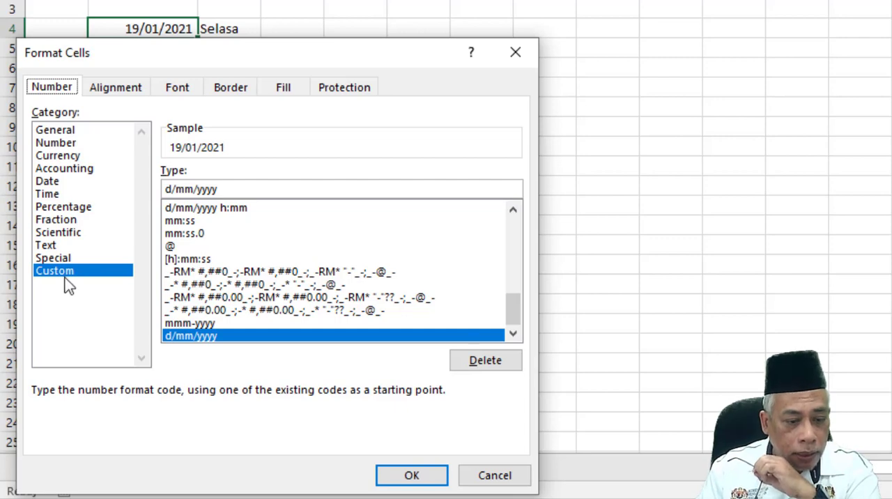
{"action": "left_click", "coordinate": [56, 181]}
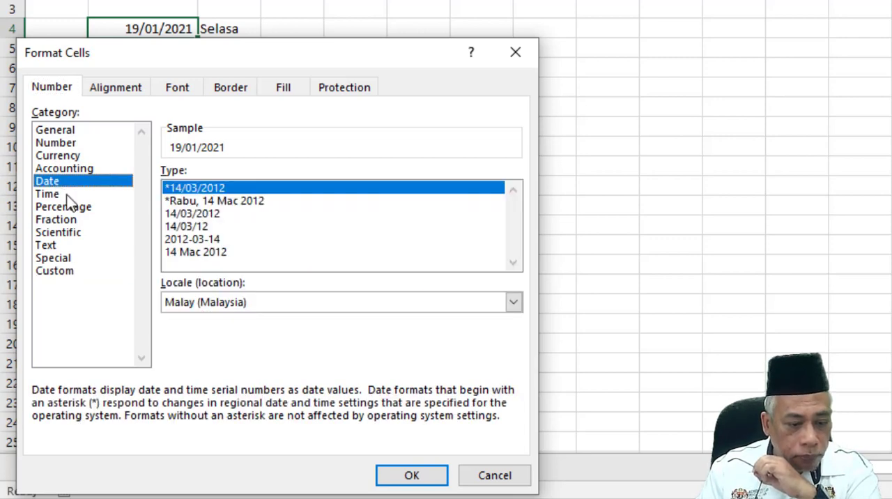
{"action": "left_click", "coordinate": [514, 304]}
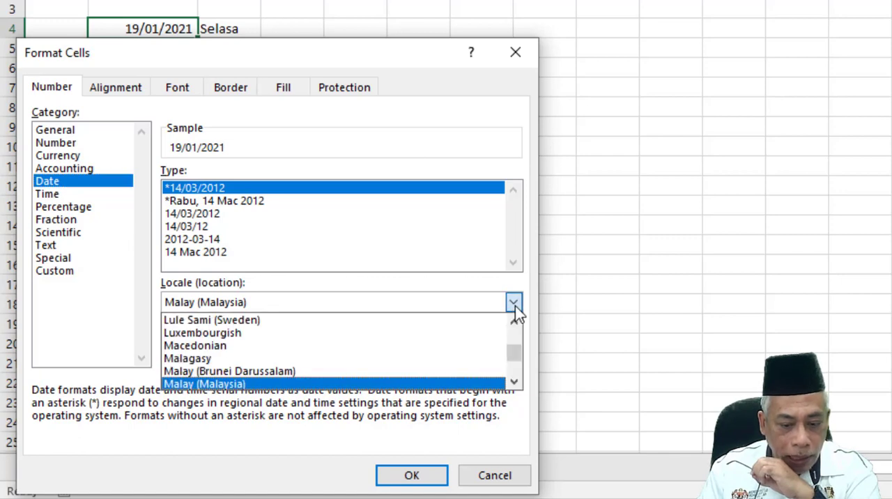
{"action": "left_click", "coordinate": [273, 385]}
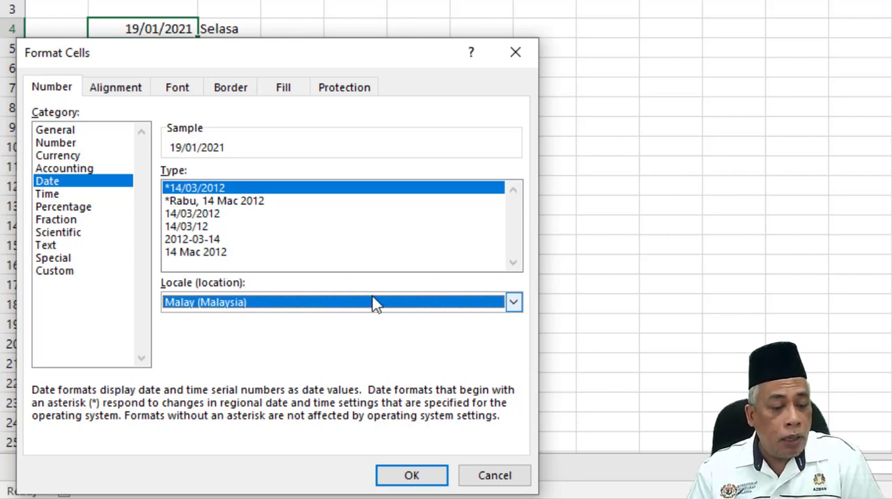
Add the time back to cell B4's display with the custom number format d/mm/yyyy h:mm.
{"action": "left_click", "coordinate": [74, 276]}
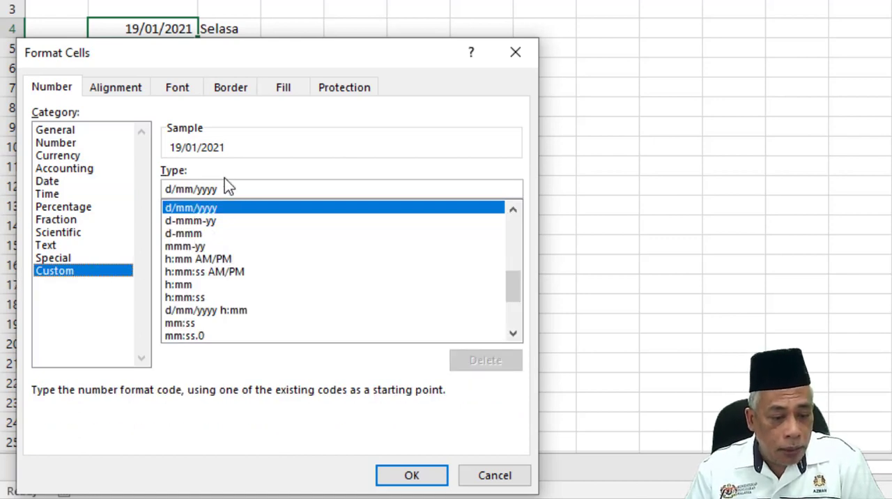
{"action": "left_click", "coordinate": [207, 208]}
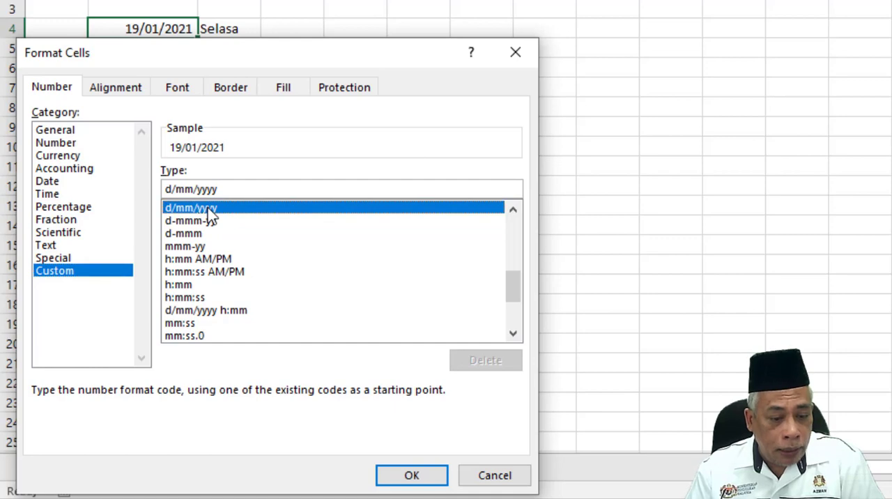
{"action": "left_click", "coordinate": [226, 189]}
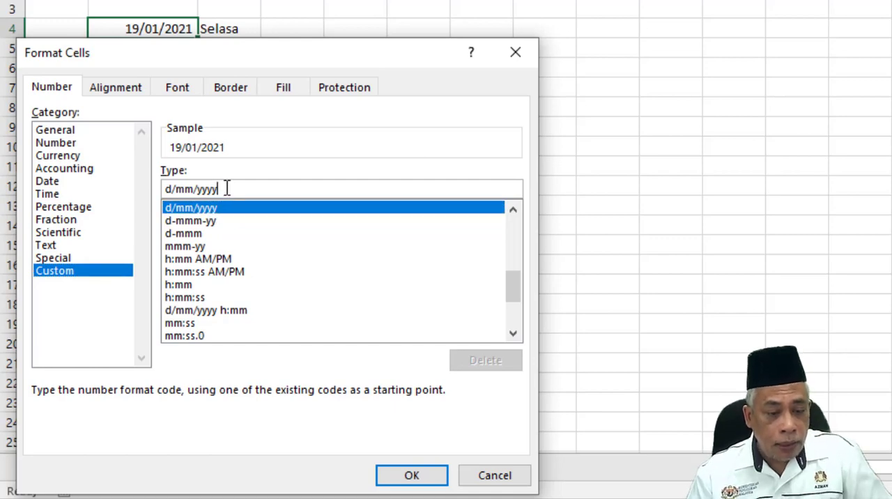
{"action": "type", "text": "h"}
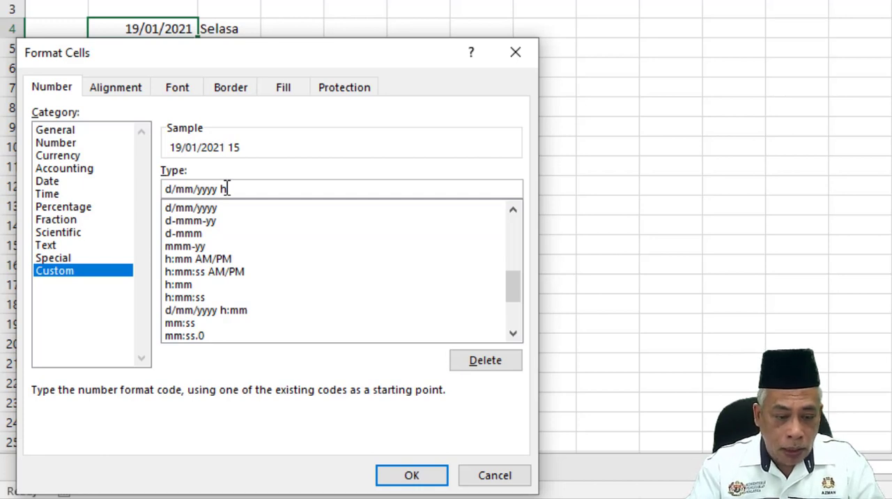
{"action": "type", "text": ":"}
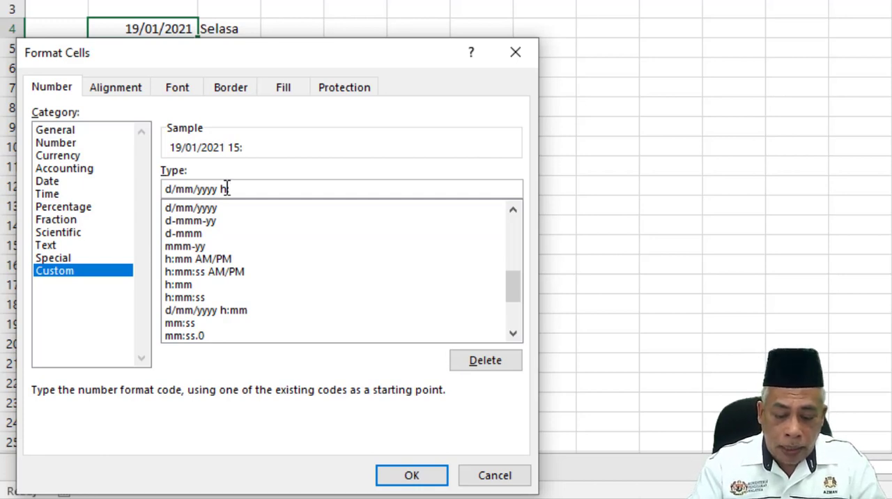
{"action": "type", "text": "mm"}
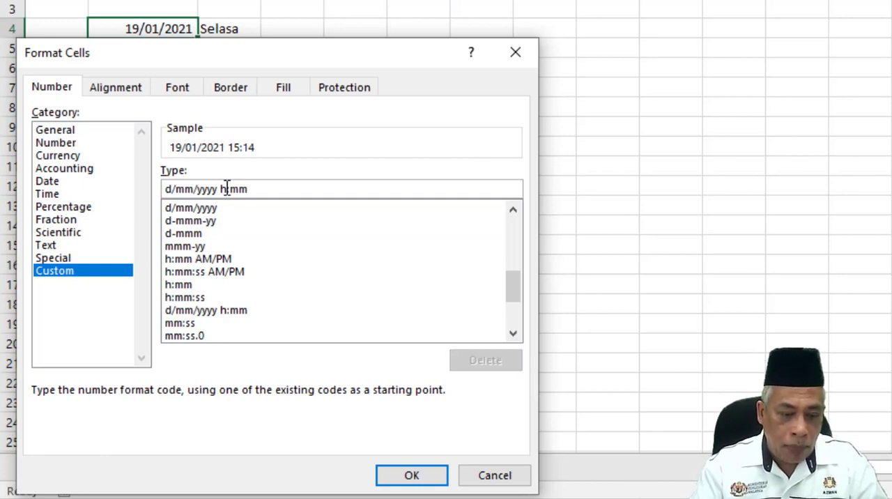
{"action": "key", "text": "Return"}
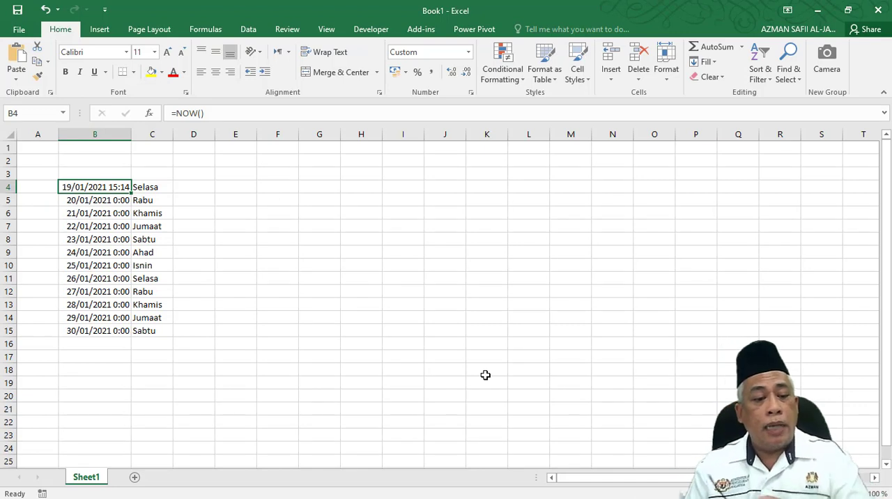
{"action": "left_click", "coordinate": [110, 201]}
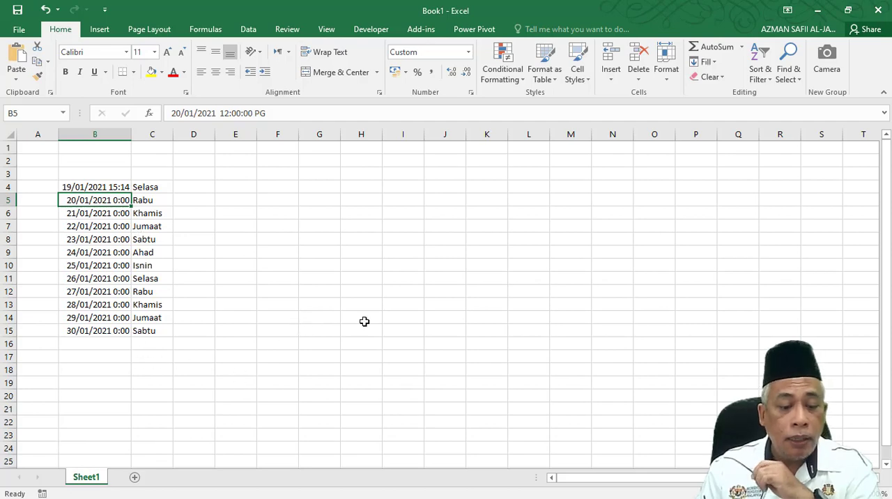
Switch to the workbook TAKWIM SIP PPD KULAI 2021 (SIP+).xlsx and commit the formula =TEXT(A3;"DDDD") in cell C3 of the JAN sheet.
{"action": "left_click", "coordinate": [819, 13]}
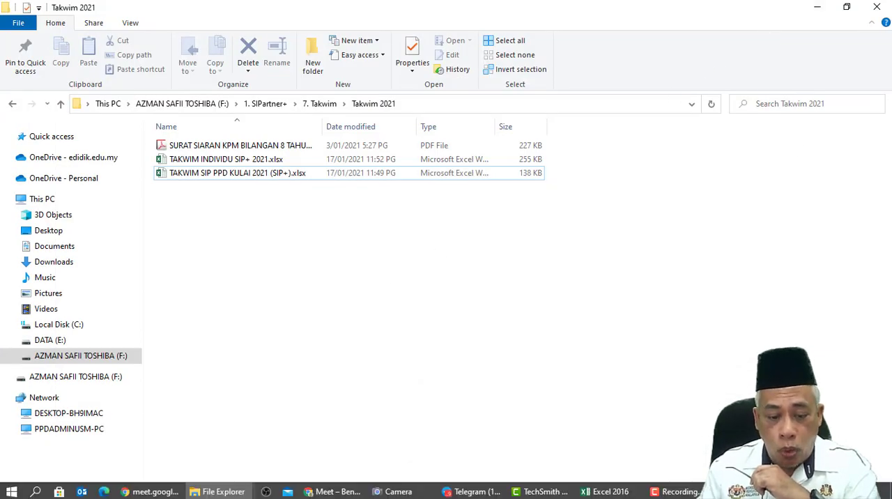
{"action": "left_click", "coordinate": [610, 492]}
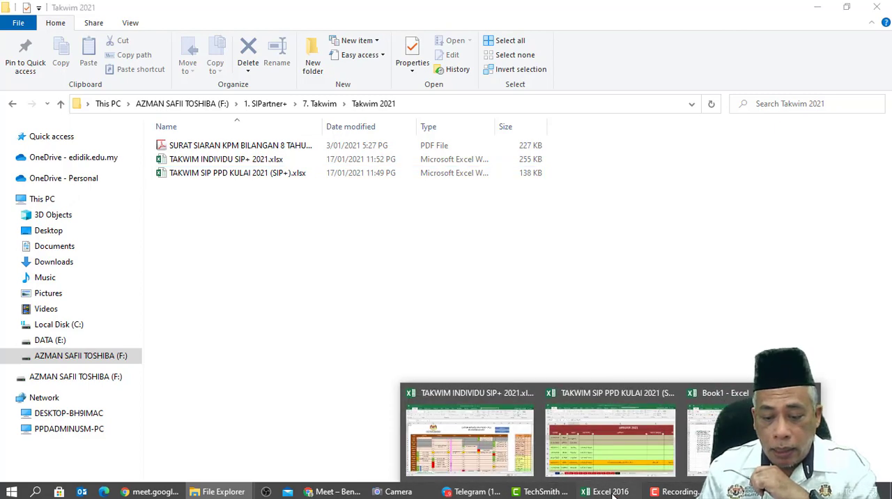
{"action": "left_click", "coordinate": [605, 445]}
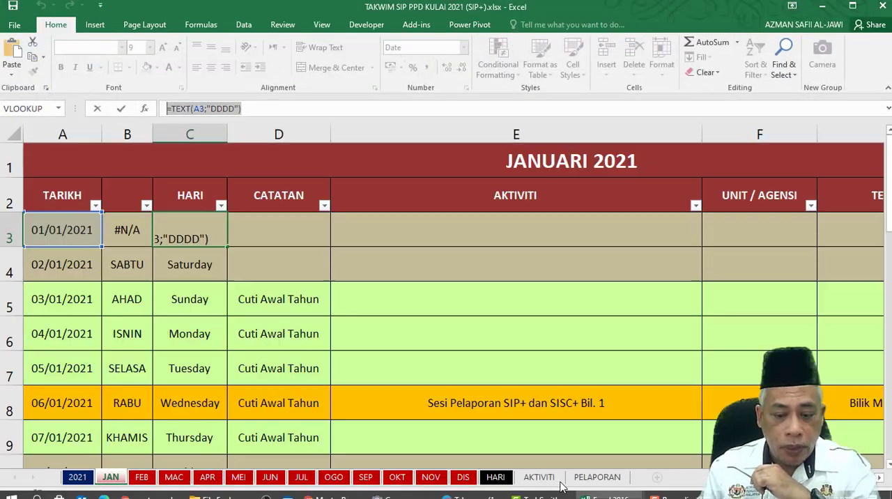
{"action": "key", "text": "Tab"}
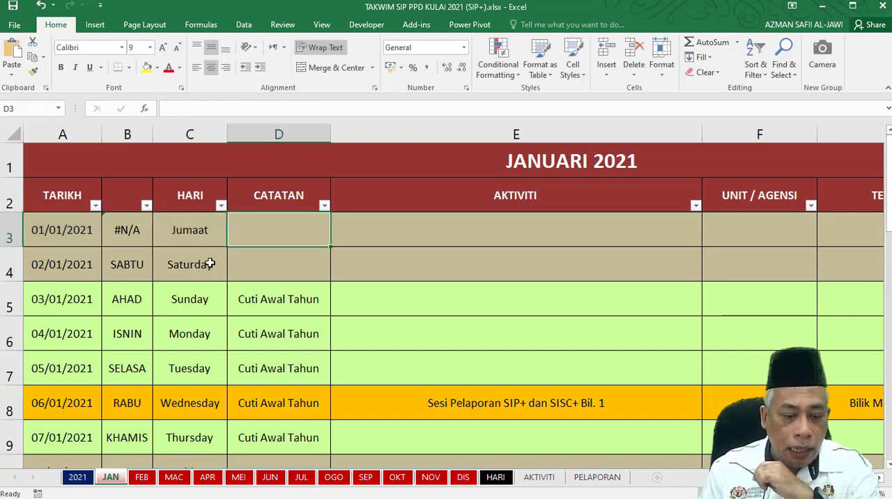
Fill the day-name formula from C3 down to C33 without formatting.
{"action": "left_click", "coordinate": [200, 238]}
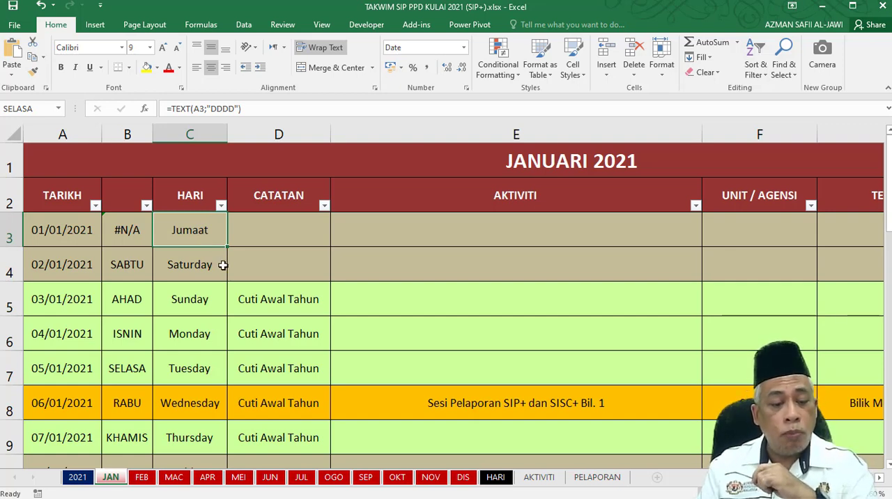
{"action": "mouse_move", "coordinate": [228, 246]}
{"action": "left_mouse_down"}
{"action": "mouse_move", "coordinate": [219, 383]}
{"action": "mouse_move", "coordinate": [223, 247]}
{"action": "left_mouse_up"}
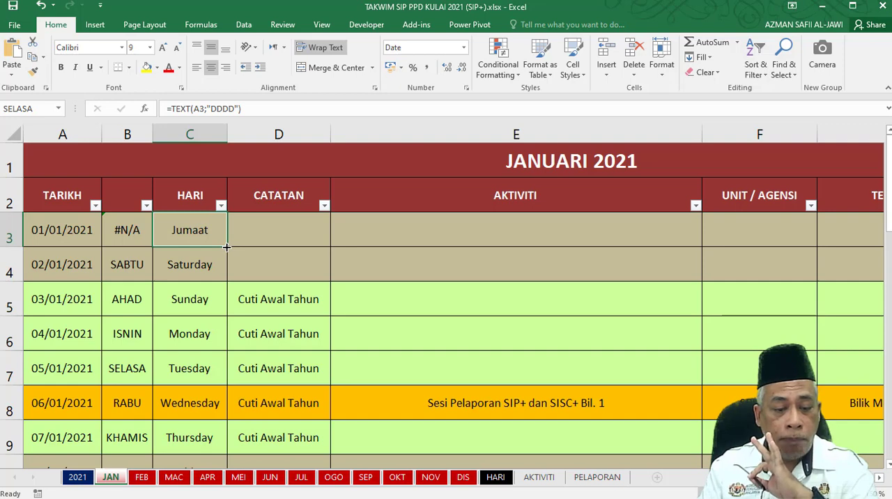
{"action": "left_click_drag", "start_coordinate": [227, 247], "coordinate": [202, 416]}
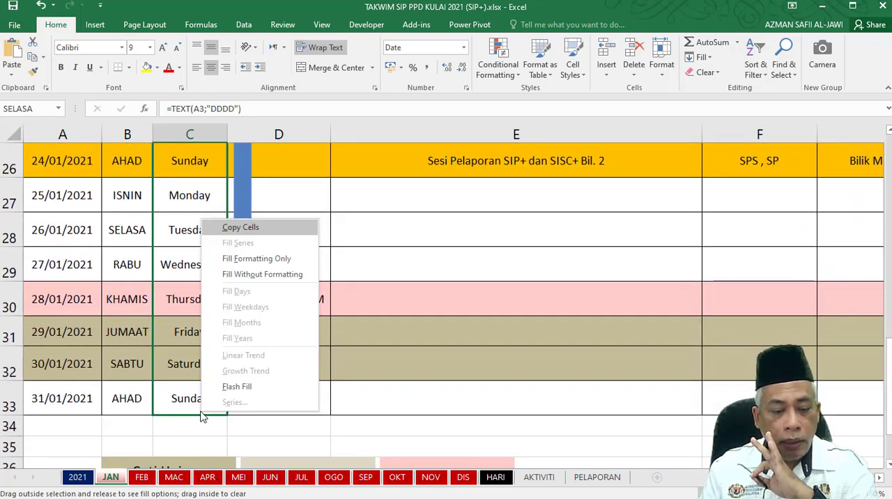
{"action": "left_click", "coordinate": [239, 280]}
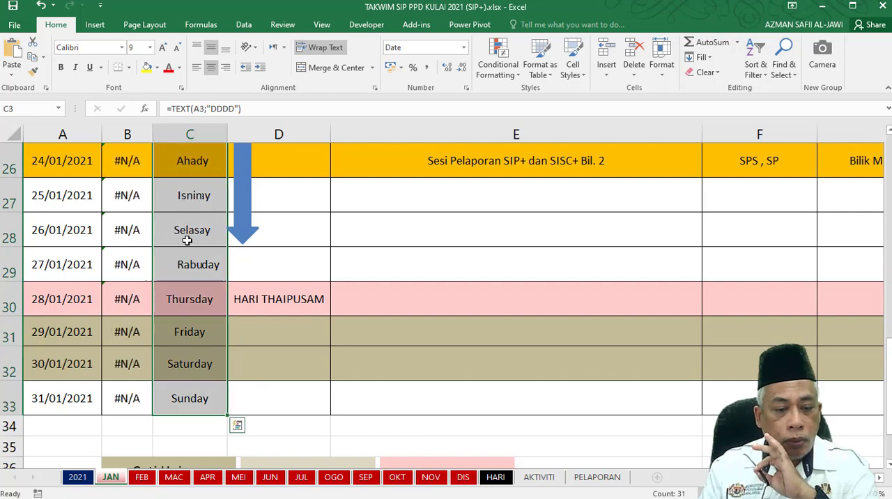
{"action": "scroll", "coordinate": [193, 327], "scroll_direction": "up", "scroll_amount": 8}
{"action": "scroll", "coordinate": [194, 306], "scroll_direction": "up", "scroll_amount": 1}
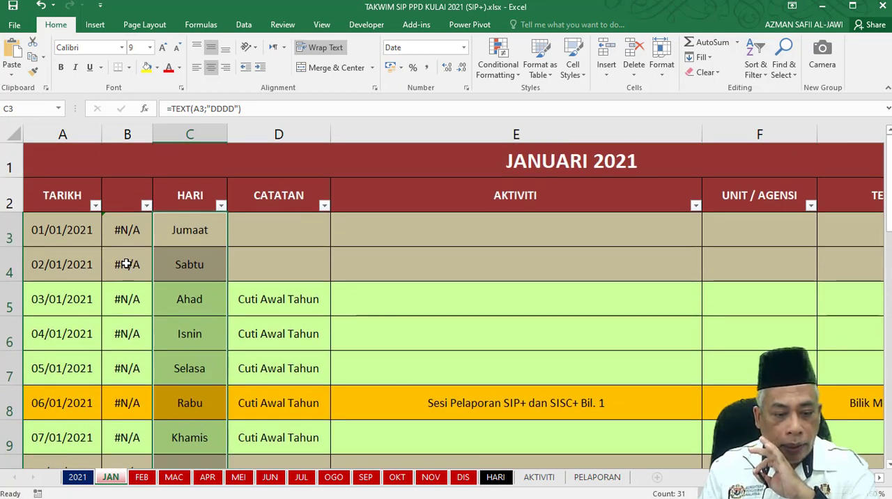
Hide column B, which holds the VLOOKUP day names, on the JAN sheet.
{"action": "left_click", "coordinate": [131, 233]}
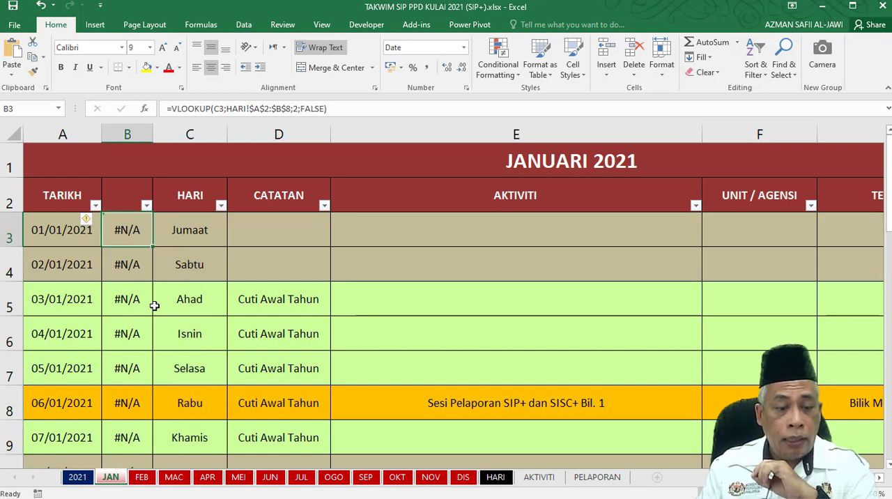
{"action": "left_click", "coordinate": [126, 134]}
{"action": "right_click", "coordinate": [127, 134]}
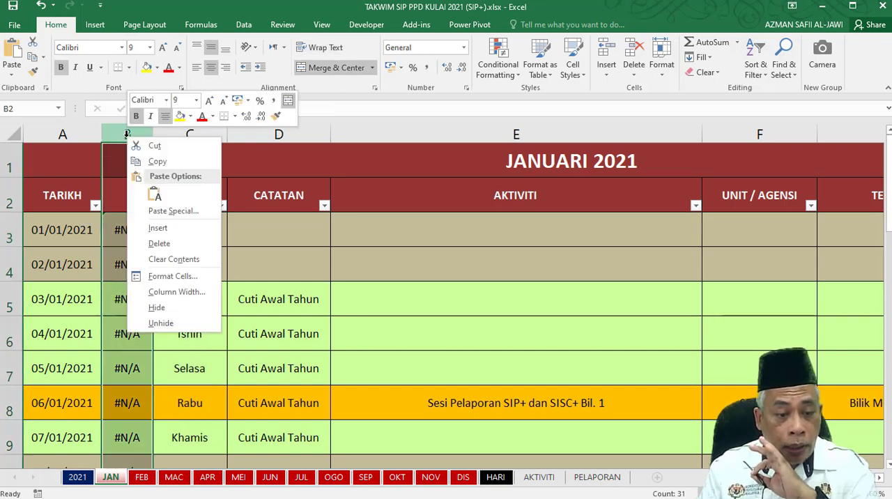
{"action": "left_click", "coordinate": [156, 308]}
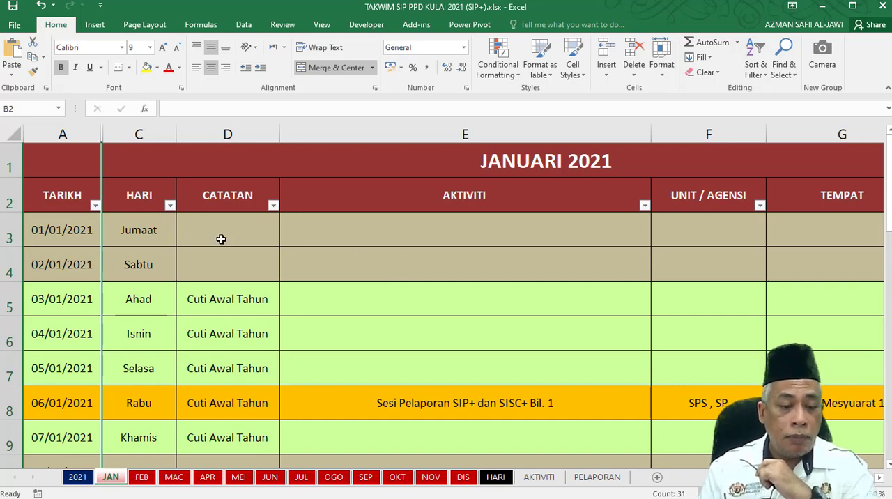
Change the first TARIKH date in cell A3 to 1/1/2022.
{"action": "left_click", "coordinate": [138, 230]}
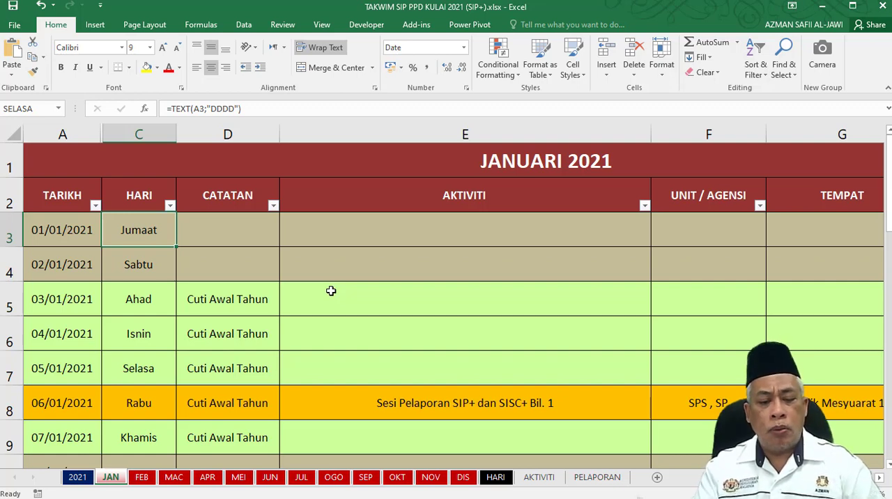
{"action": "left_click", "coordinate": [71, 232]}
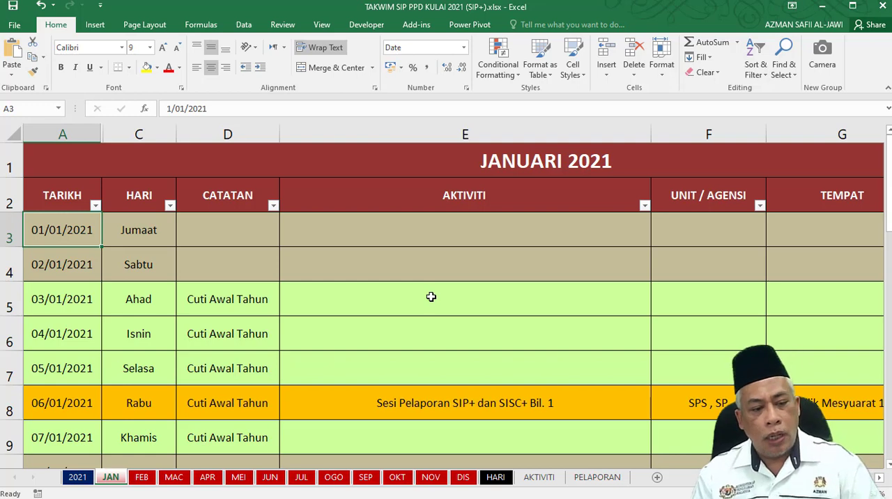
{"action": "type", "text": "1"}
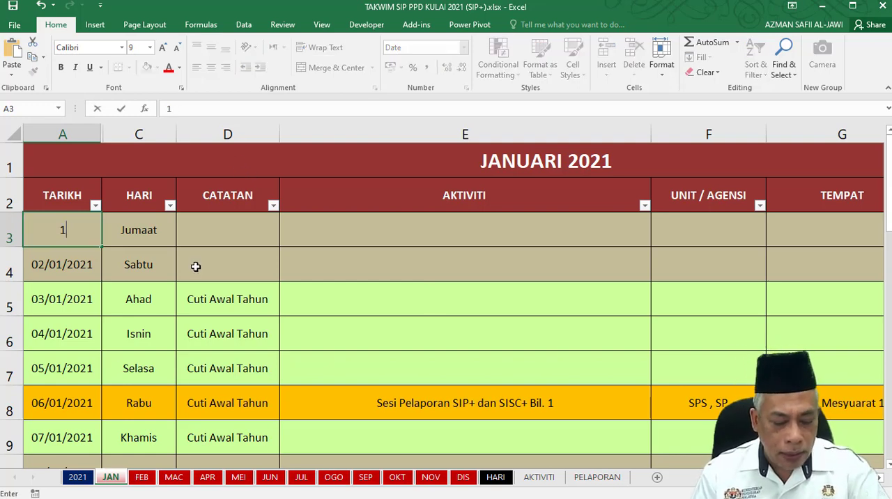
{"action": "type", "text": "/"}
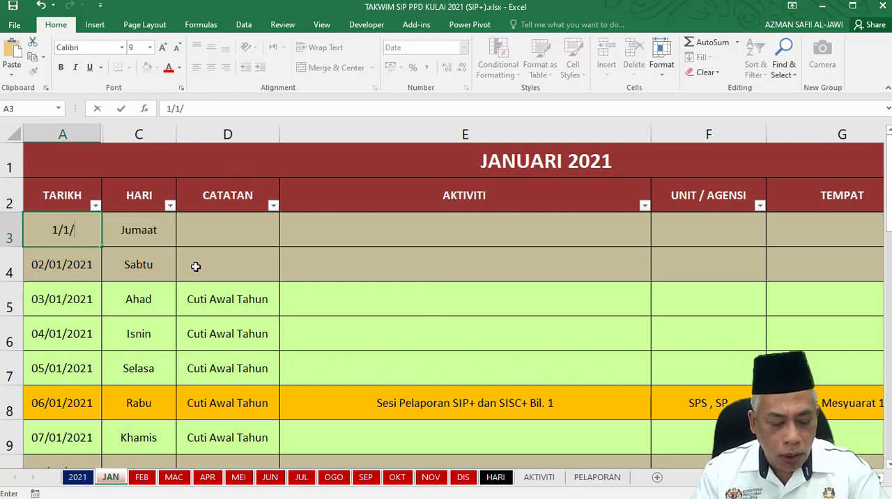
{"action": "type", "text": "01/202"}
{"action": "key", "text": "Tab"}
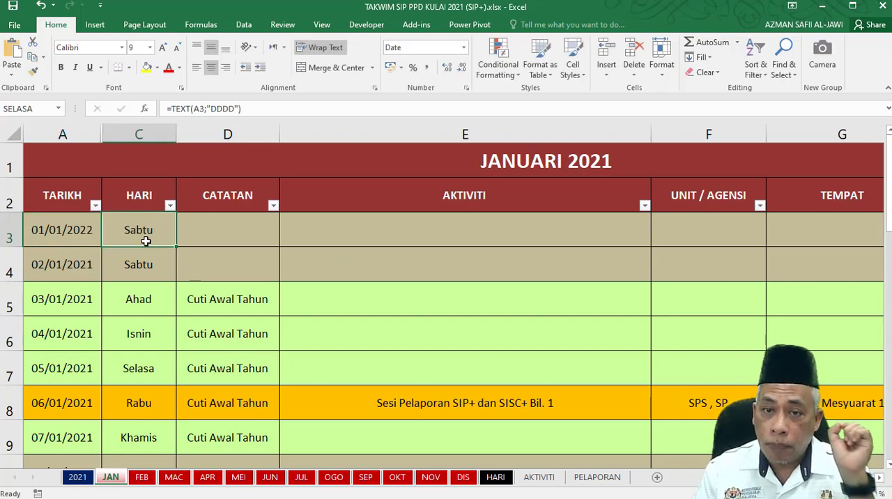
Fill the dates from A3 down to A8 without formatting.
{"action": "left_click", "coordinate": [75, 234]}
{"action": "mouse_move", "coordinate": [102, 248]}
{"action": "left_mouse_down"}
{"action": "mouse_move", "coordinate": [95, 388]}
{"action": "mouse_move", "coordinate": [92, 239]}
{"action": "left_mouse_up"}
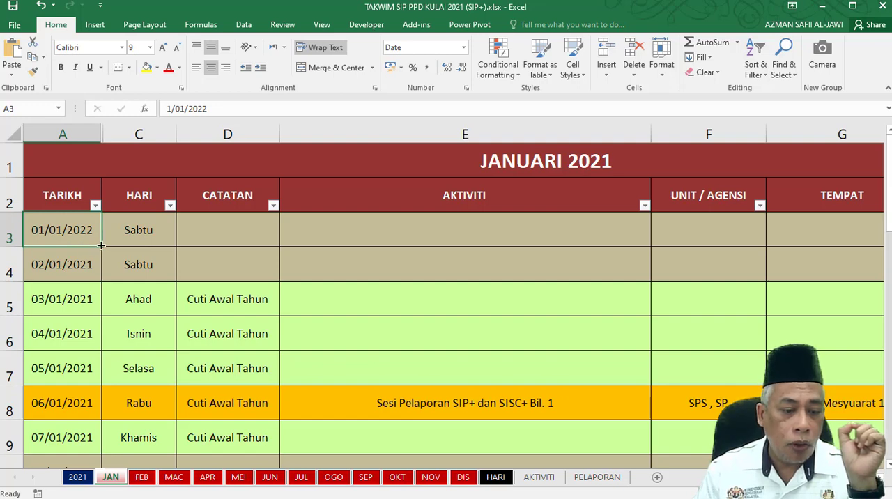
{"action": "left_click_drag", "start_coordinate": [101, 244], "coordinate": [92, 427]}
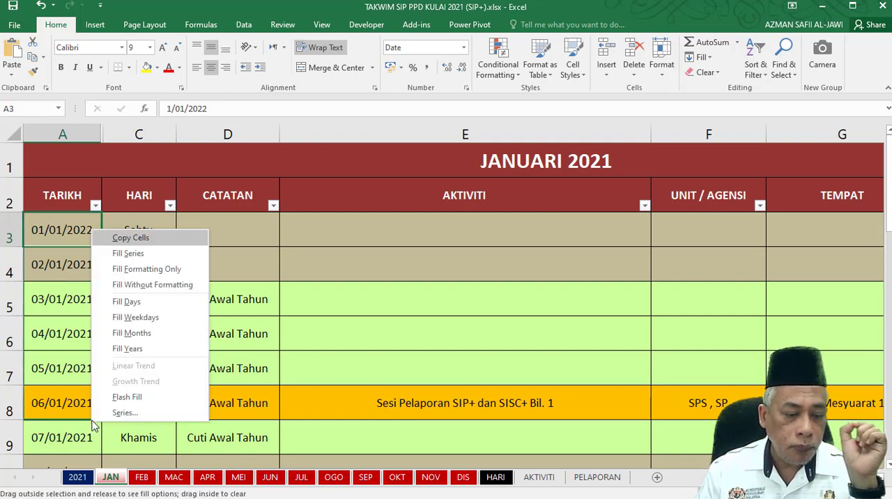
{"action": "left_click", "coordinate": [144, 287]}
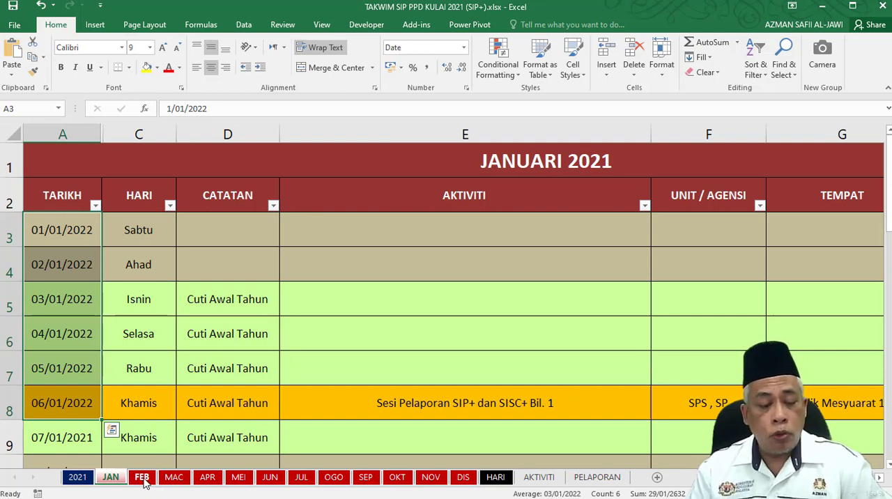
Look through the month sheets from FEB to DIS, ending on the HARI sheet.
{"action": "left_click", "coordinate": [142, 478]}
{"action": "left_click", "coordinate": [174, 478]}
{"action": "left_click", "coordinate": [210, 479]}
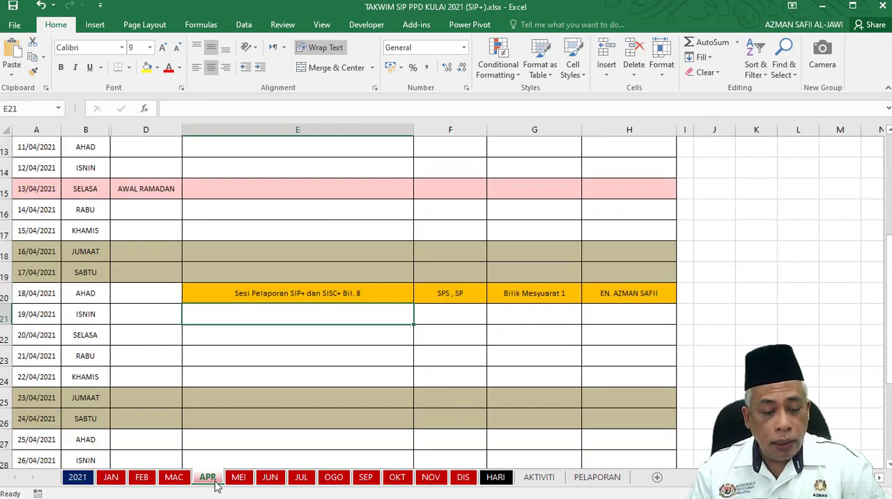
{"action": "left_click", "coordinate": [238, 478]}
{"action": "left_click", "coordinate": [270, 477]}
{"action": "left_click", "coordinate": [301, 478]}
{"action": "left_click", "coordinate": [333, 478]}
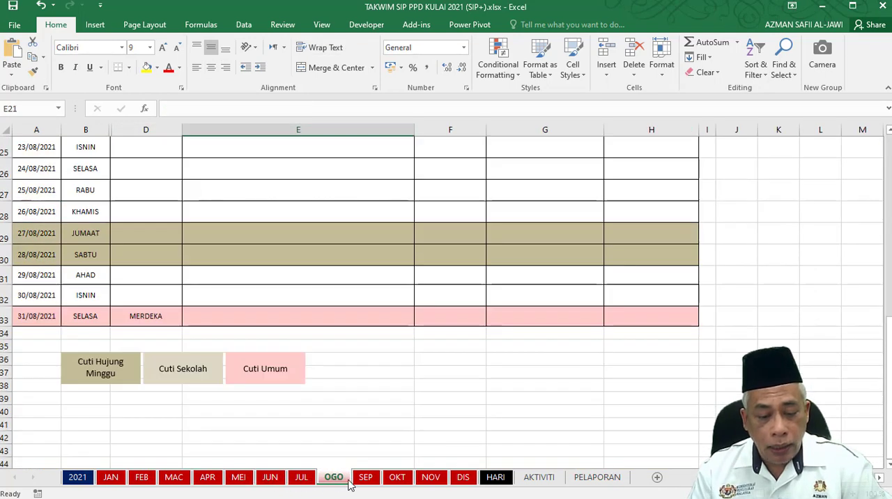
{"action": "left_click", "coordinate": [365, 479]}
{"action": "left_click", "coordinate": [397, 479]}
{"action": "left_click", "coordinate": [429, 479]}
{"action": "left_click", "coordinate": [462, 480]}
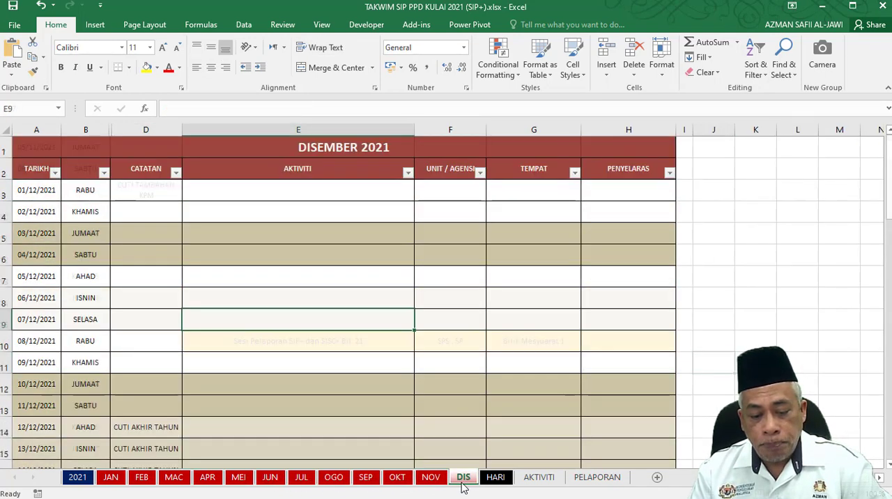
{"action": "left_click", "coordinate": [496, 479]}
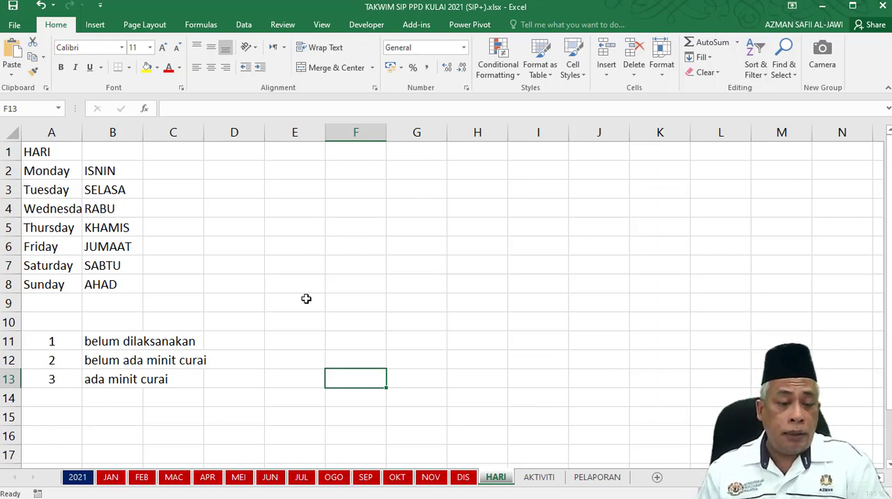
Examine the English day names in column A and their Malay equivalents in column B on the HARI sheet.
{"action": "left_click_drag", "start_coordinate": [122, 177], "coordinate": [126, 207]}
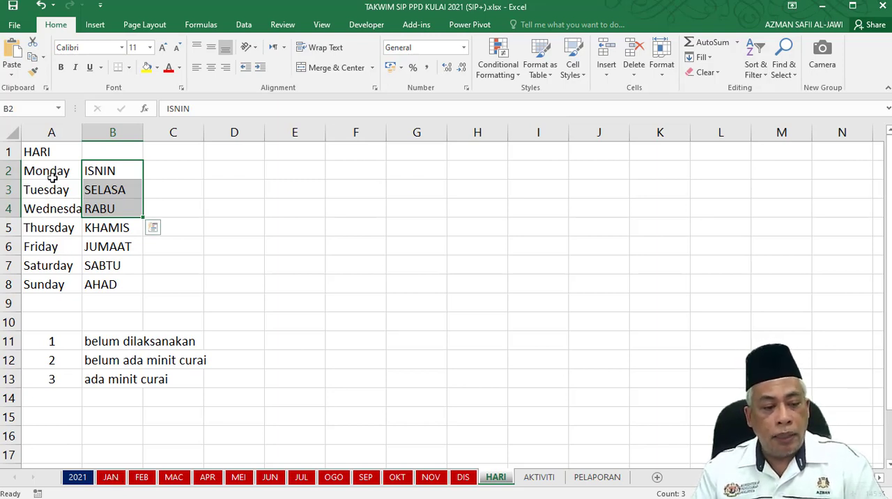
{"action": "left_click_drag", "start_coordinate": [52, 173], "coordinate": [50, 285]}
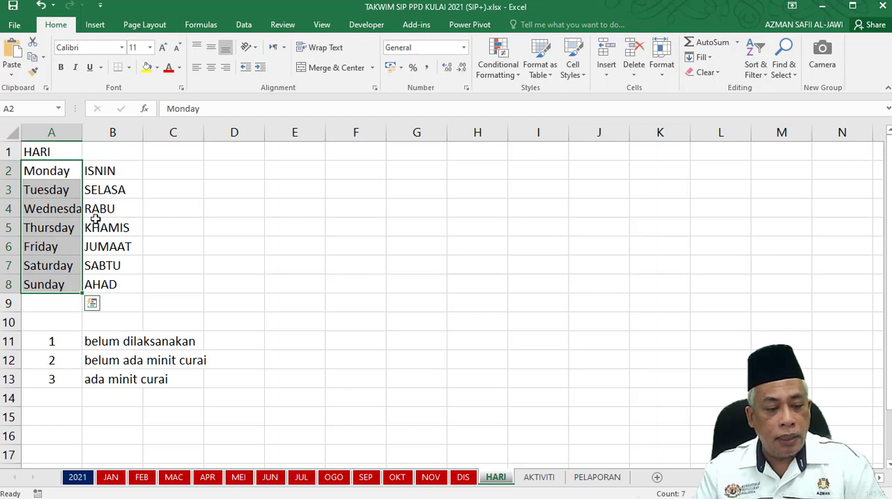
{"action": "left_click", "coordinate": [116, 169]}
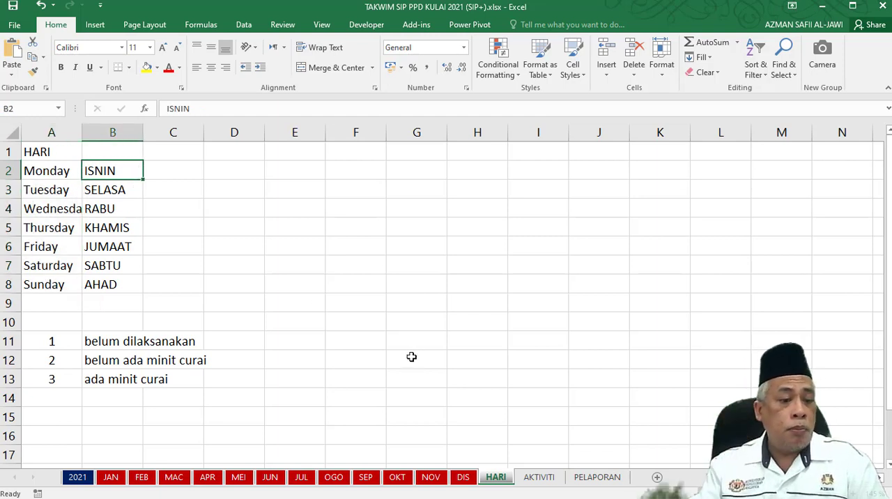
{"action": "left_click", "coordinate": [62, 151]}
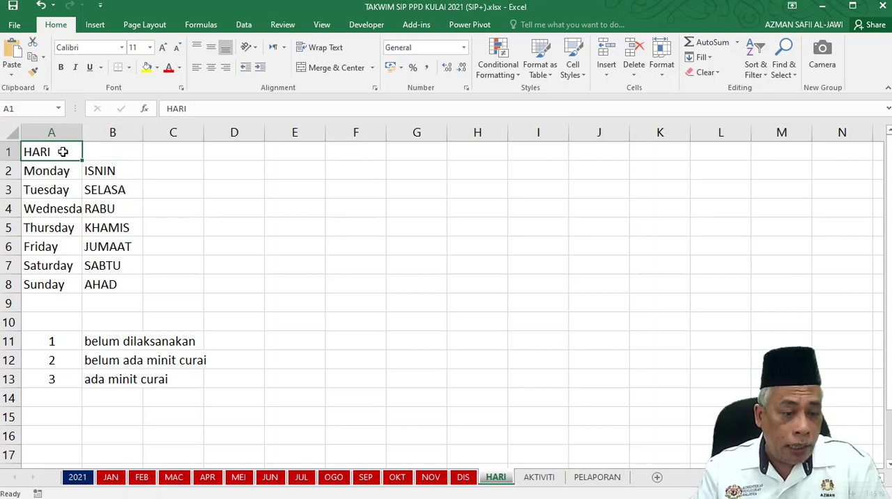
{"action": "left_click", "coordinate": [96, 151]}
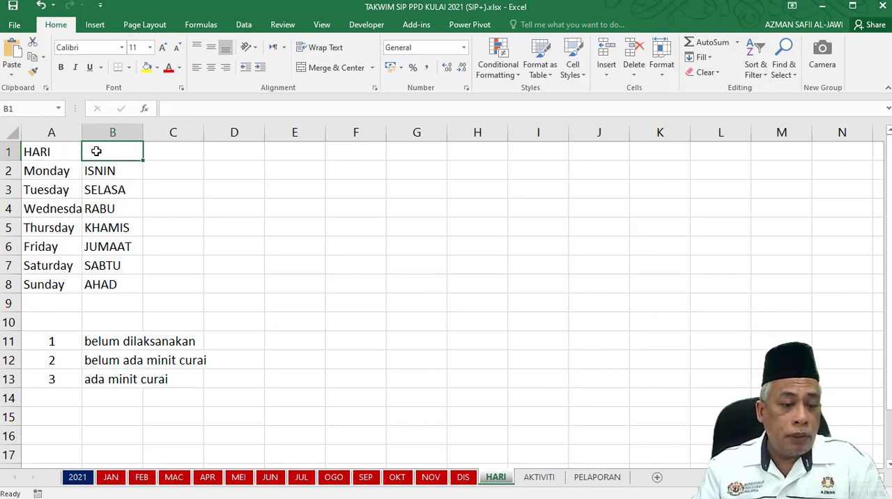
{"action": "left_click", "coordinate": [51, 156]}
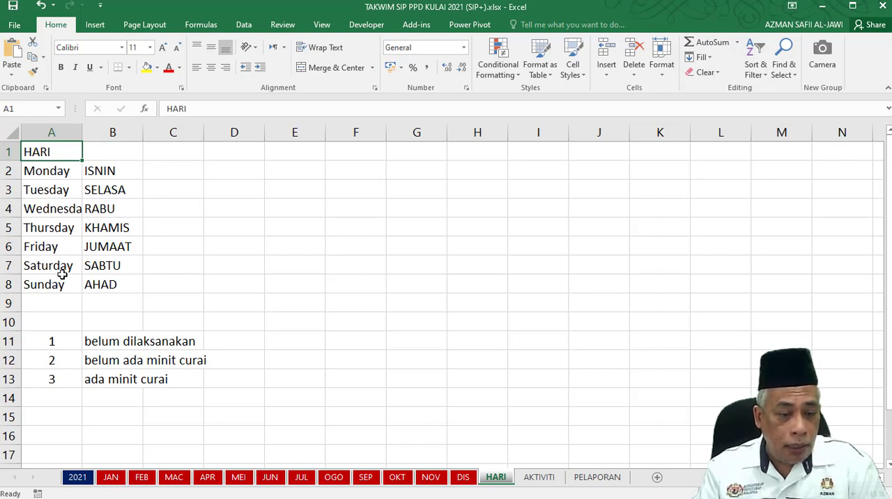
{"action": "left_click", "coordinate": [110, 170]}
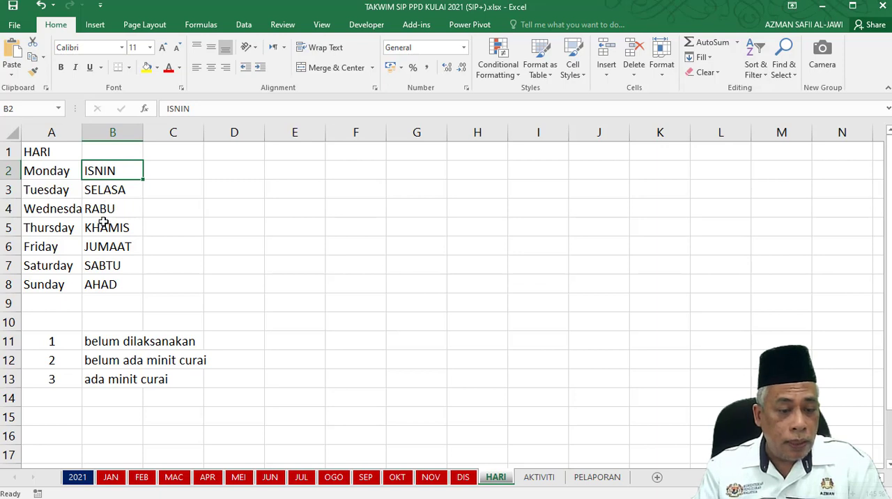
{"action": "left_click", "coordinate": [227, 267]}
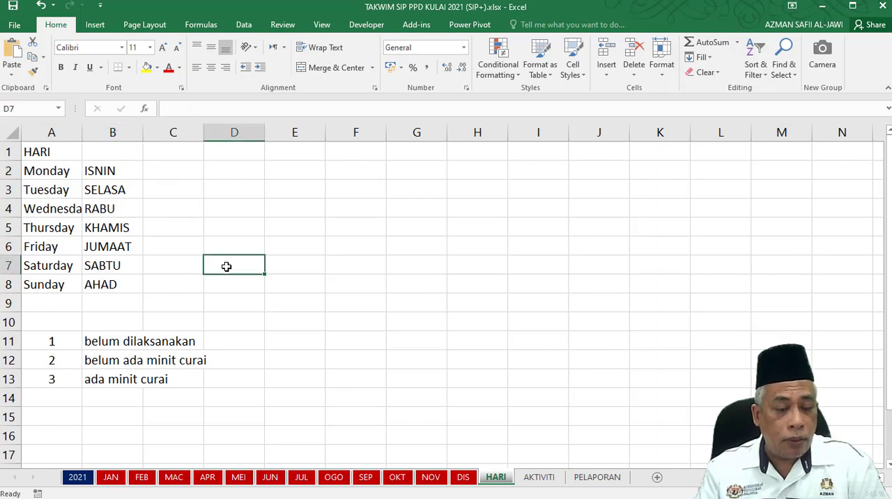
Name the day table range A2:B8 on the HARI sheet as hari.
{"action": "left_click_drag", "start_coordinate": [60, 171], "coordinate": [113, 285]}
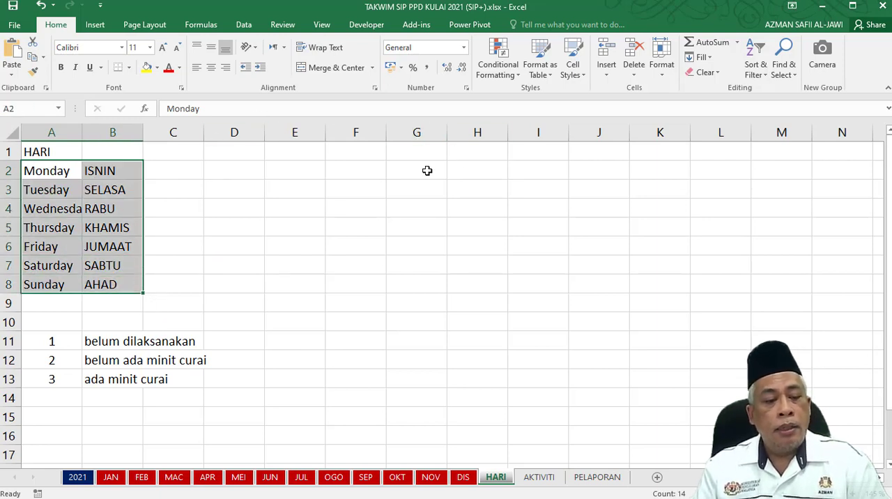
{"action": "left_click", "coordinate": [23, 108]}
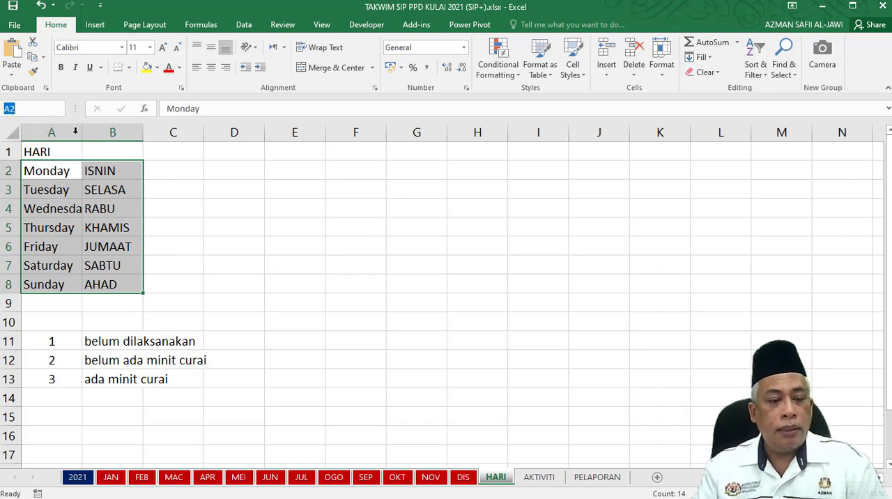
{"action": "left_click", "coordinate": [193, 184]}
{"action": "left_click", "coordinate": [42, 168]}
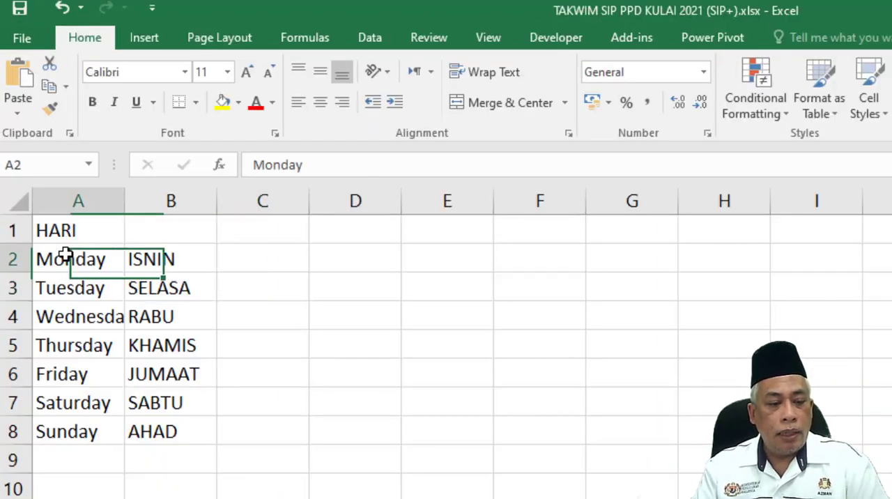
{"action": "left_click_drag", "start_coordinate": [65, 253], "coordinate": [166, 427]}
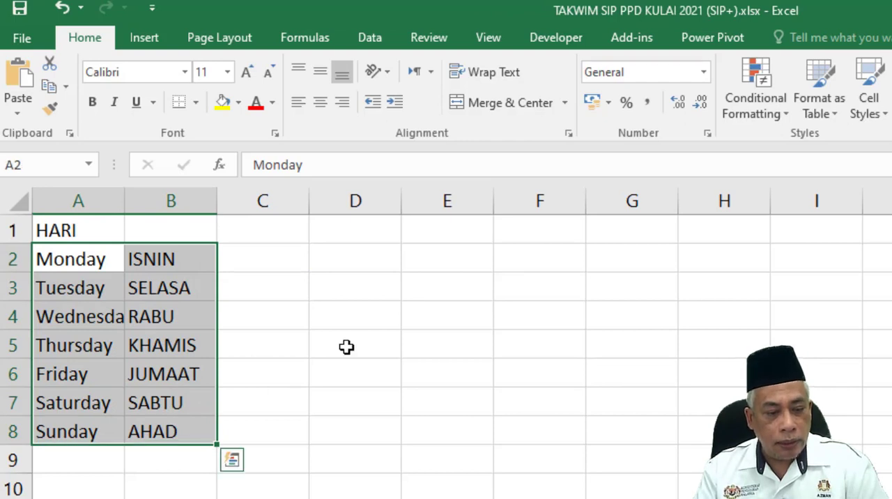
{"action": "left_click", "coordinate": [29, 165]}
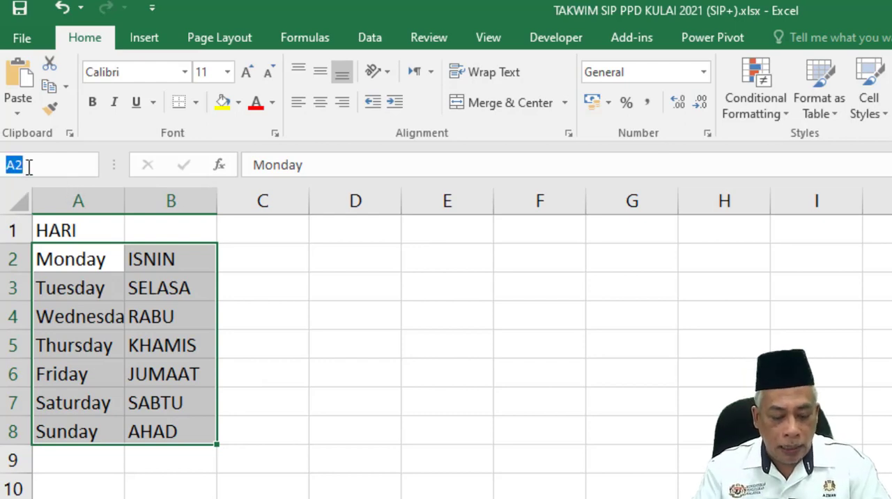
{"action": "type", "text": "hari"}
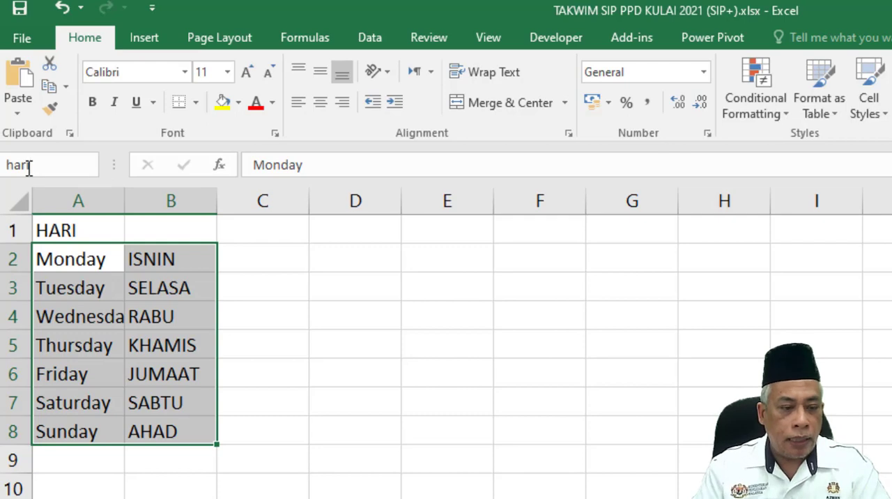
{"action": "key", "text": "Return"}
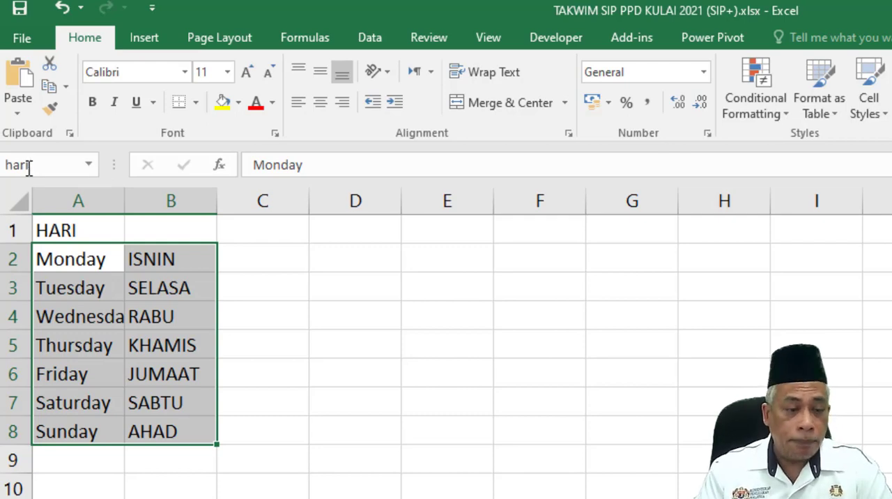
Reselect A2:B8 on the HARI sheet to check the range name assigned to it.
{"action": "left_click", "coordinate": [403, 384]}
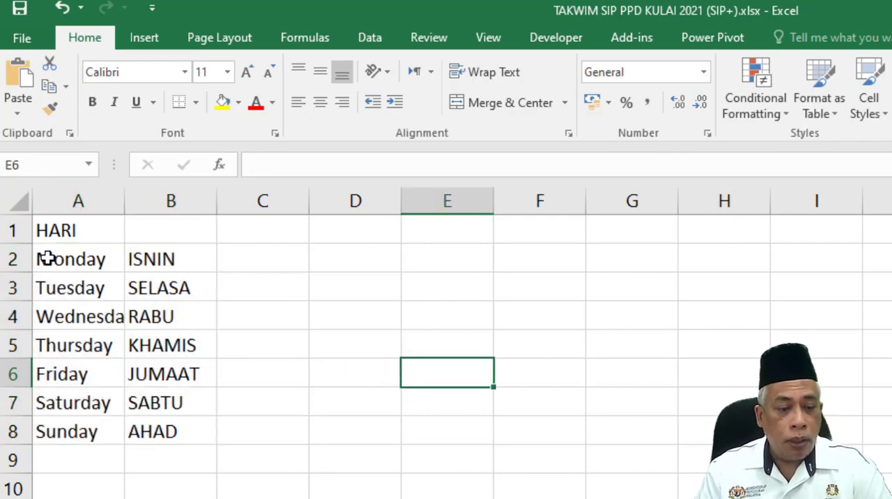
{"action": "left_click_drag", "start_coordinate": [71, 257], "coordinate": [150, 430]}
{"action": "left_click_drag", "start_coordinate": [150, 430], "coordinate": [151, 430]}
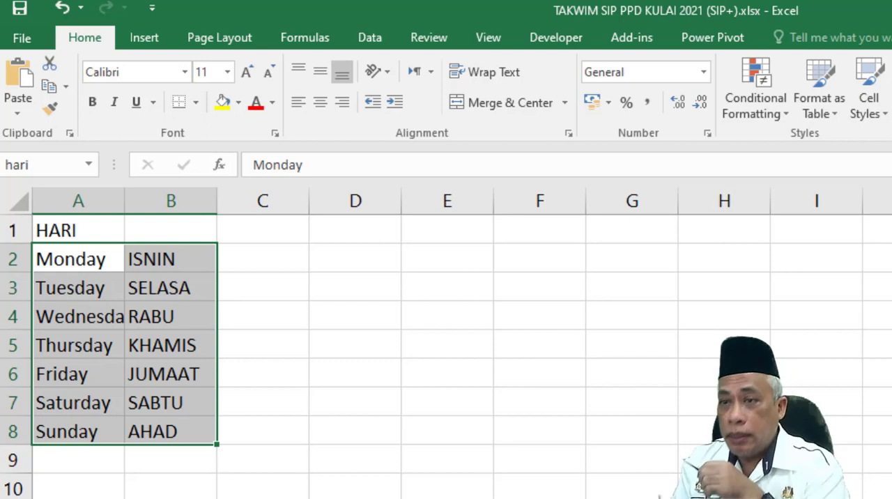
{"action": "left_click", "coordinate": [209, 496]}
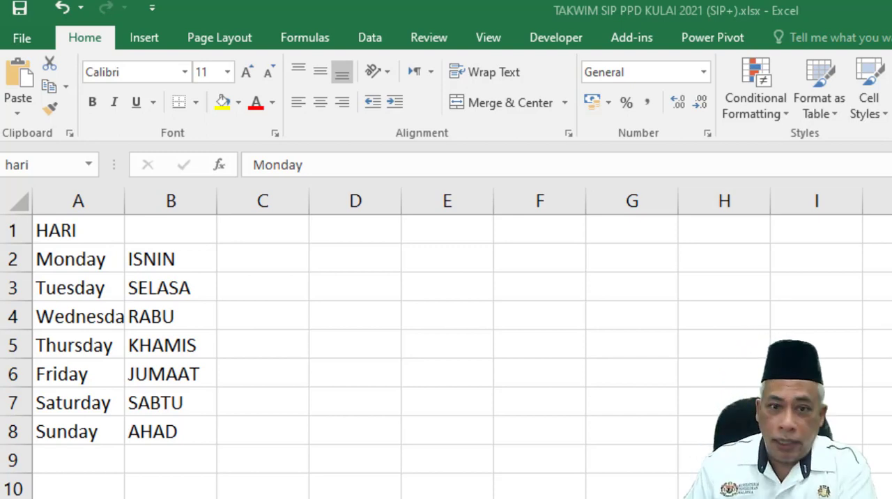
{"action": "key", "text": "Return"}
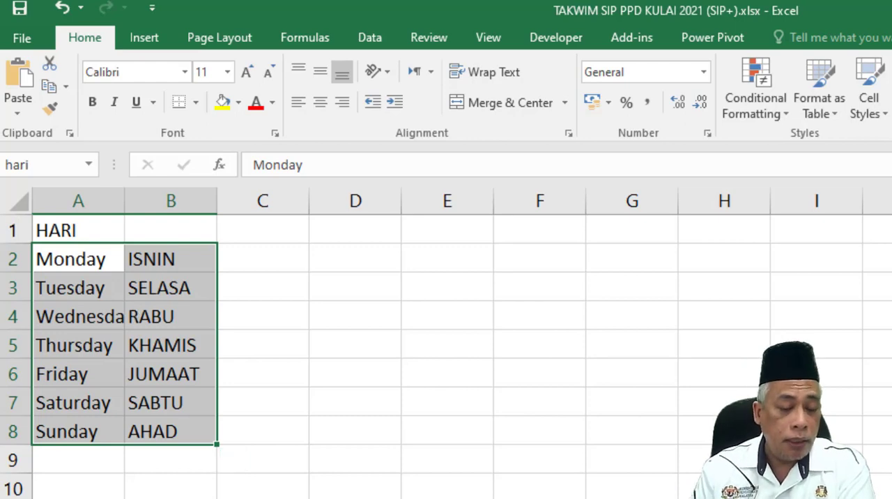
{"action": "left_click", "coordinate": [282, 497]}
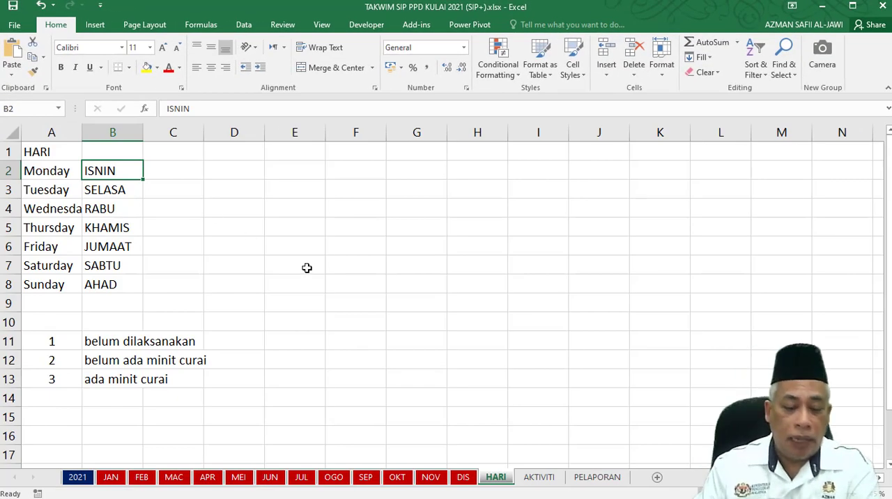
{"action": "left_click_drag", "start_coordinate": [44, 168], "coordinate": [95, 282]}
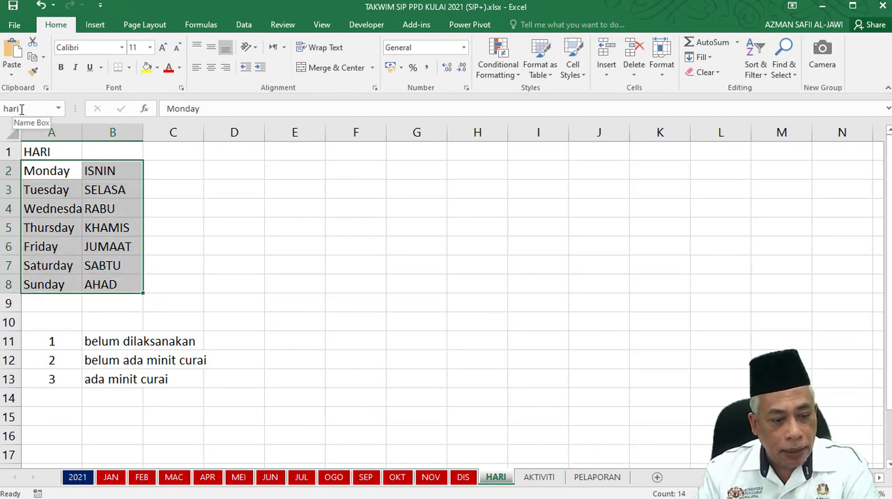
Unhide column C, which holds the English day names, on the FEB sheet.
{"action": "left_click", "coordinate": [144, 477]}
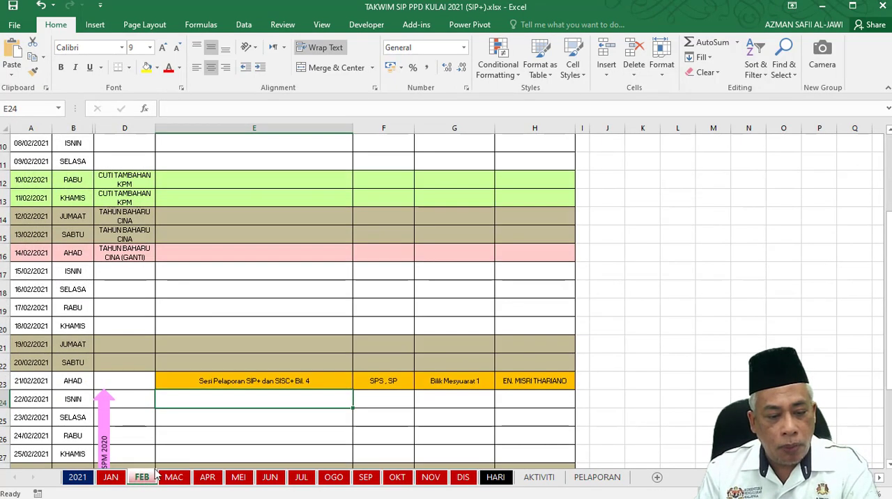
{"action": "scroll", "coordinate": [227, 197], "scroll_direction": "up", "scroll_amount": 3}
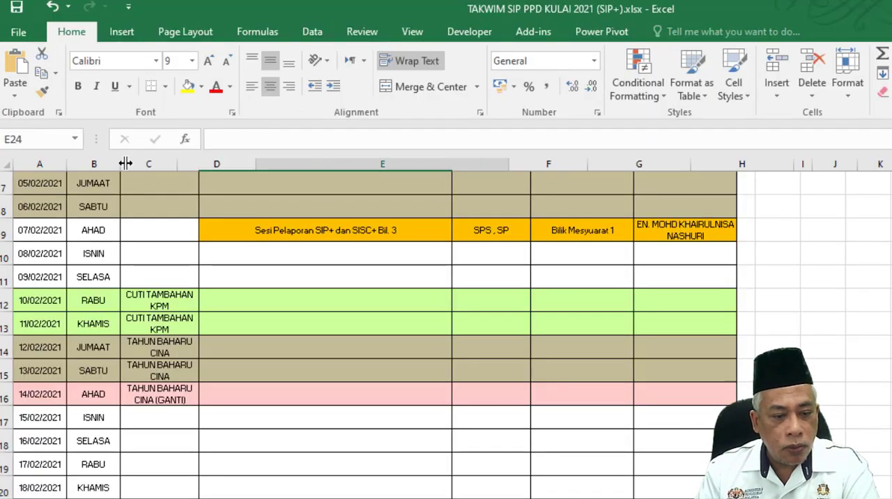
{"action": "double_click", "coordinate": [93, 127]}
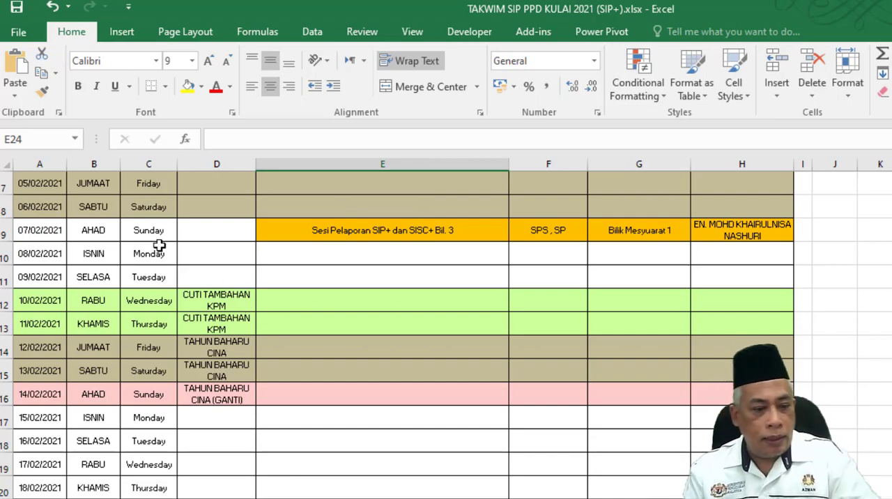
Copy the text of the VLOOKUP formula in cell B9.
{"action": "left_click", "coordinate": [153, 231]}
{"action": "left_click", "coordinate": [93, 231]}
{"action": "left_click_drag", "start_coordinate": [421, 139], "coordinate": [213, 139]}
{"action": "key", "text": "ctrl+c"}
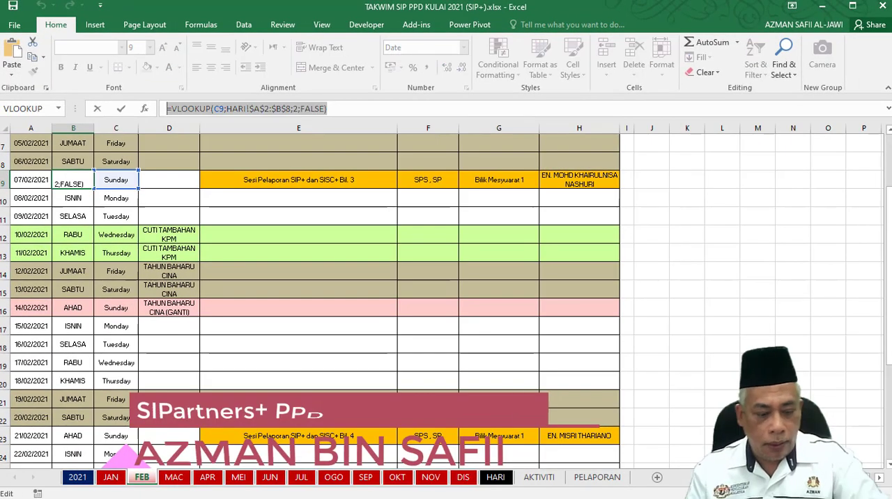
{"action": "key", "text": "Escape"}
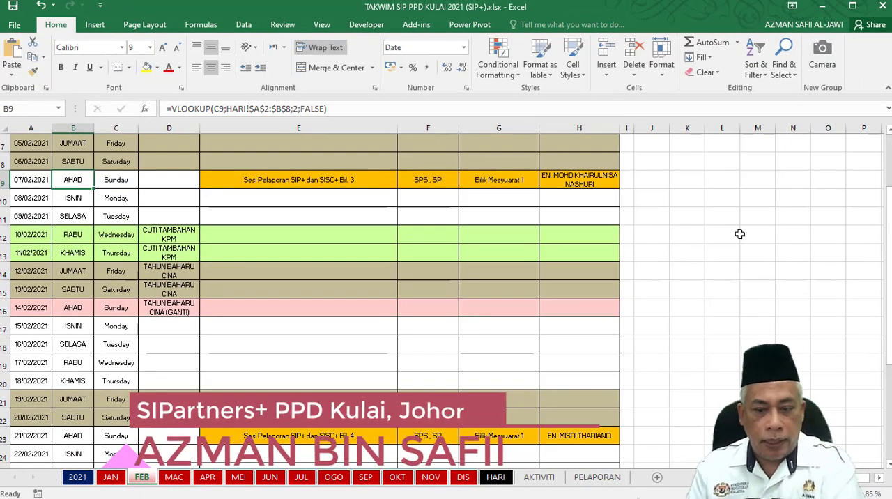
Enter Sunday in the empty cell M12 as a test lookup value.
{"action": "left_click", "coordinate": [762, 239]}
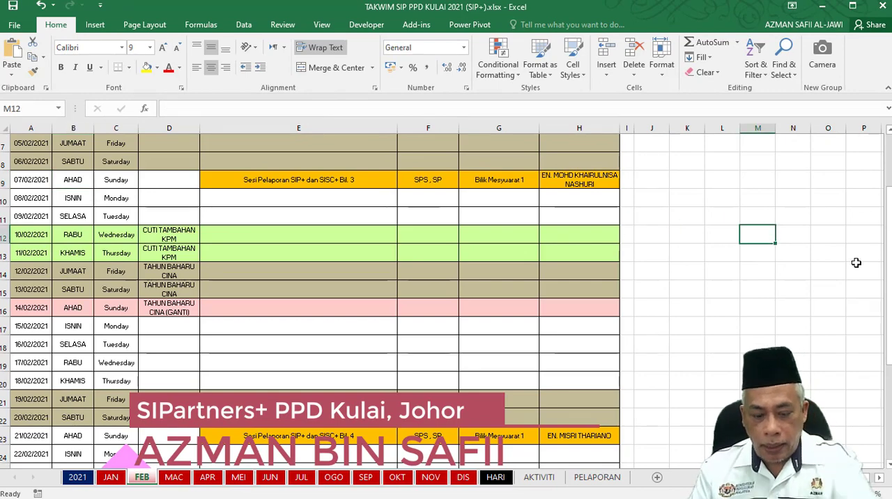
{"action": "type", "text": "sunda"}
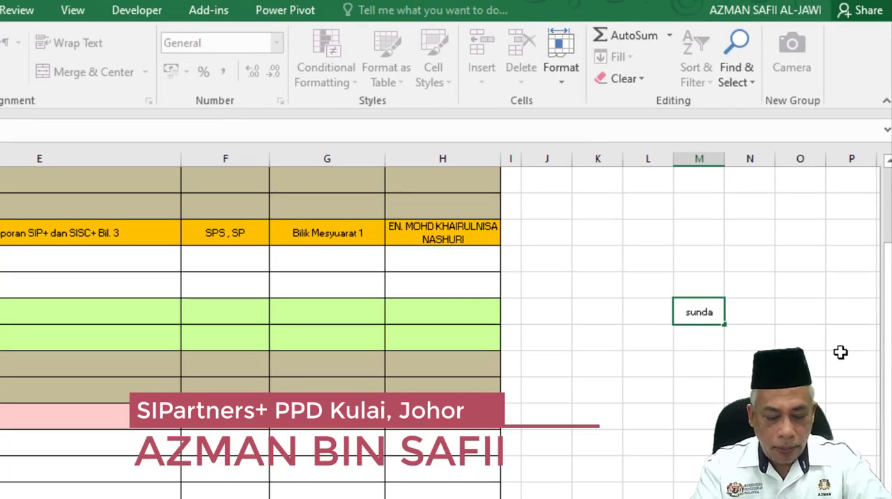
{"action": "type", "text": "y"}
Paste the copied VLOOKUP formula into cell N12 and change its lookup reference to M12.
{"action": "left_click", "coordinate": [752, 314]}
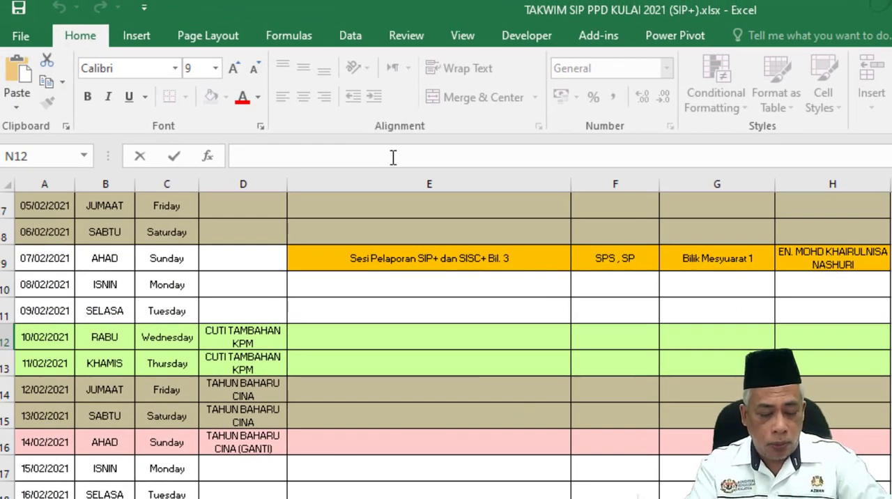
{"action": "left_click", "coordinate": [393, 157]}
{"action": "key", "text": "ctrl+v"}
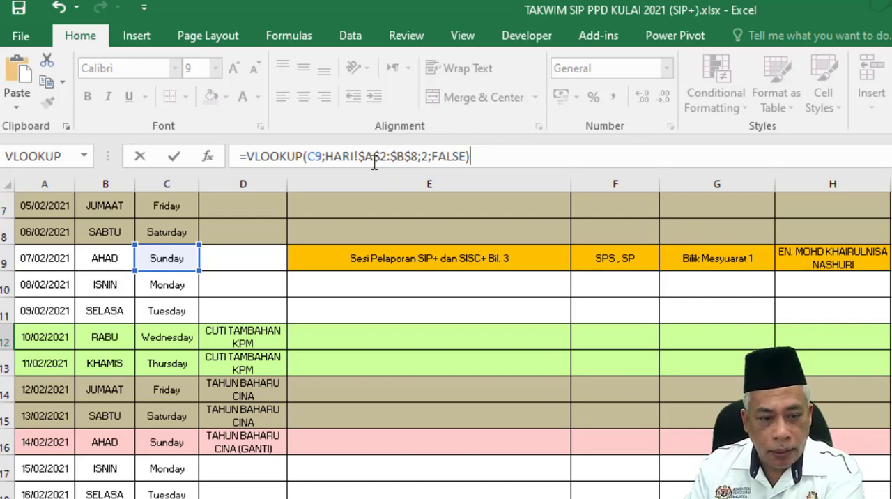
{"action": "left_click", "coordinate": [520, 154]}
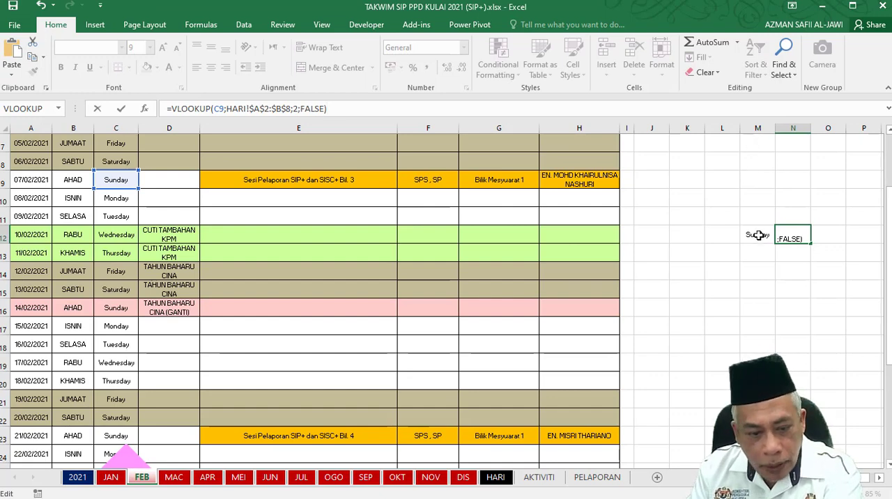
{"action": "double_click", "coordinate": [223, 110]}
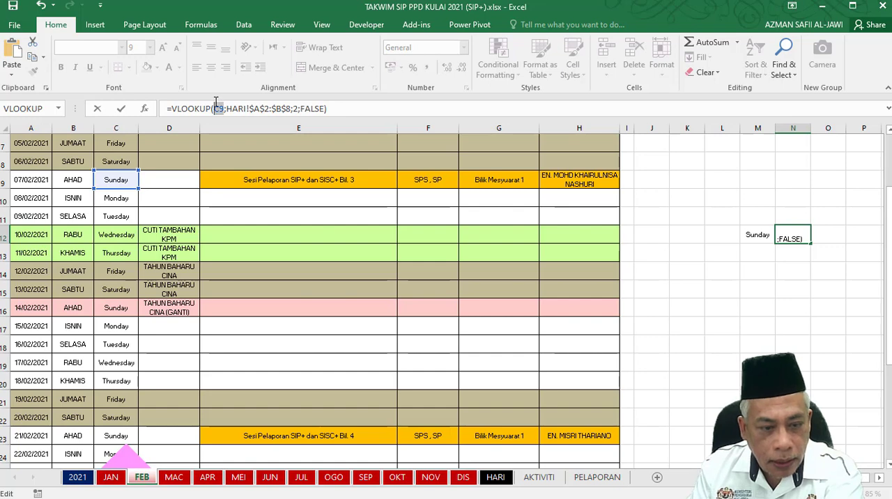
{"action": "type", "text": "m12"}
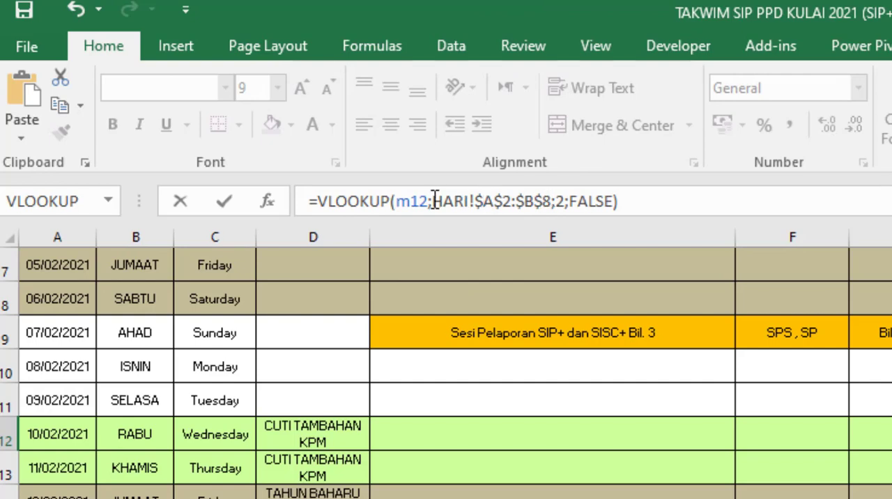
Replace the HARI!$A$2:$B$8 range in the N12 formula with the range name hari and enter the formula.
{"action": "left_click_drag", "start_coordinate": [430, 201], "coordinate": [555, 197]}
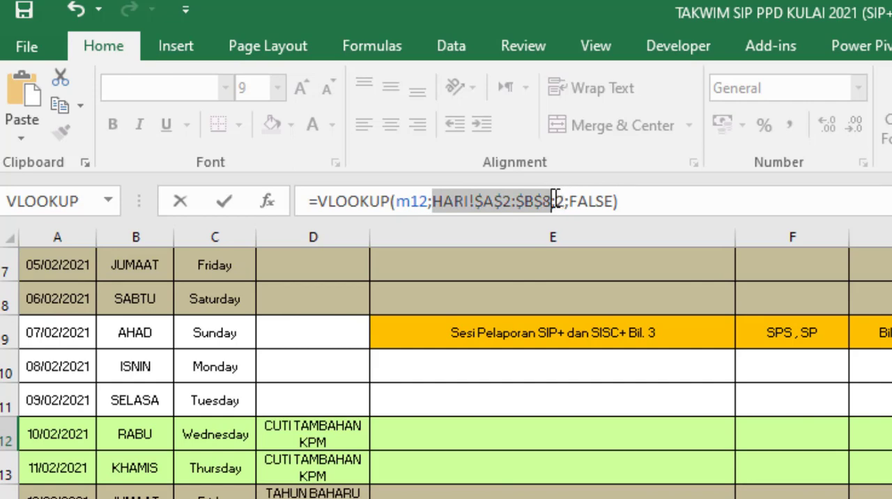
{"action": "type", "text": "hari"}
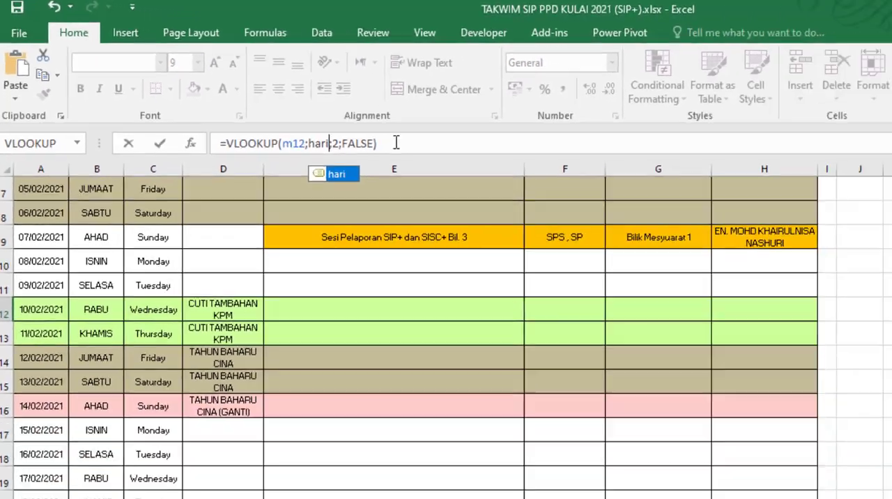
{"action": "key", "text": "Return"}
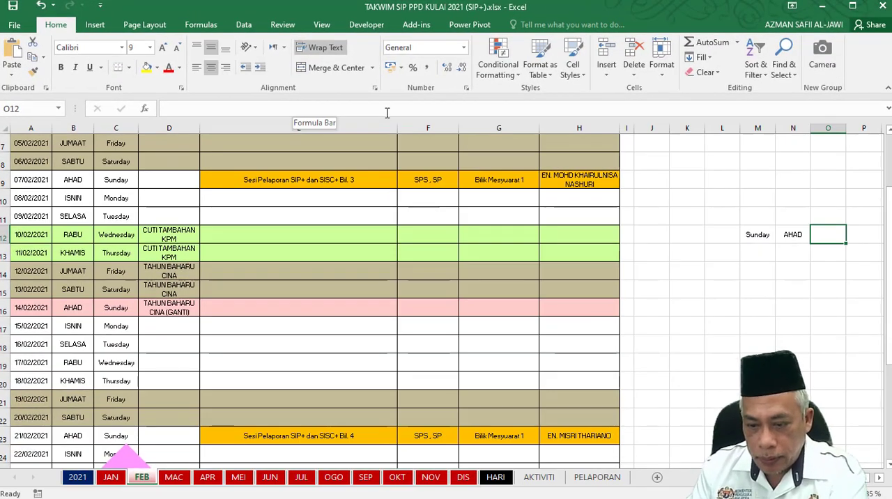
Compare the test value in M12 with the result in N12 and examine the M12 argument of the VLOOKUP formula.
{"action": "left_click", "coordinate": [794, 234]}
{"action": "left_click", "coordinate": [758, 234]}
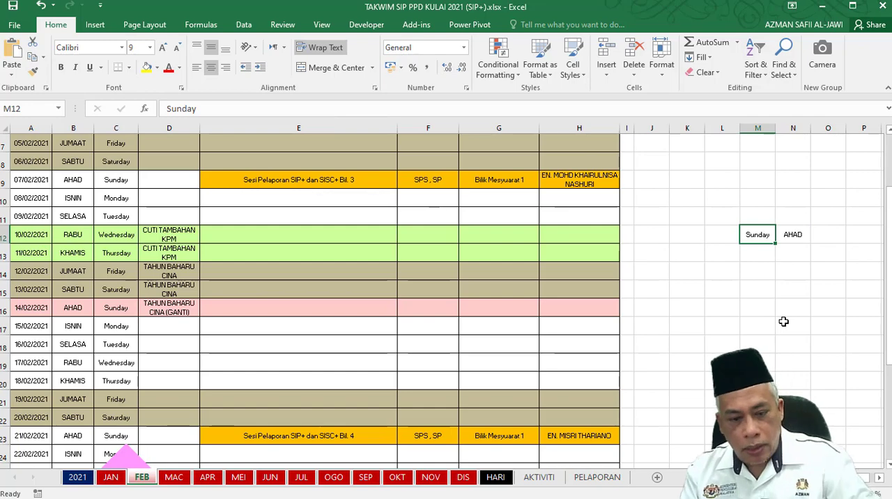
{"action": "scroll", "coordinate": [784, 321], "scroll_direction": "up", "scroll_amount": 2}
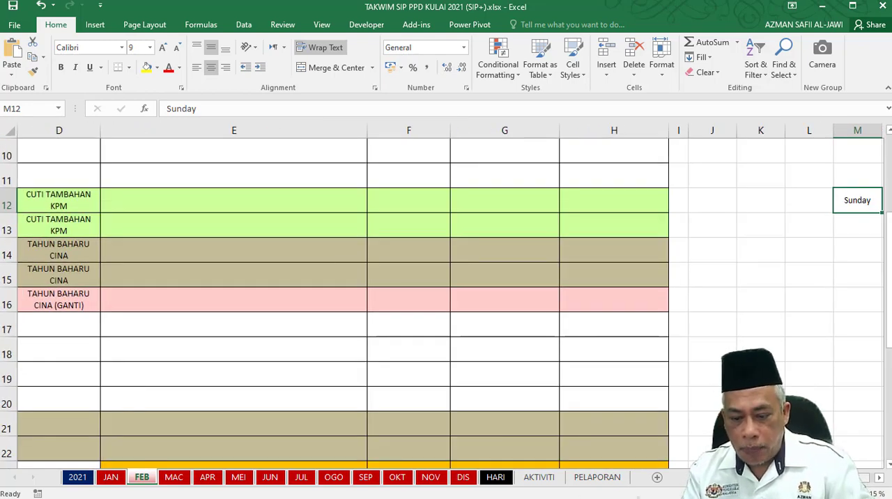
{"action": "left_click", "coordinate": [879, 483]}
{"action": "left_click", "coordinate": [879, 482]}
{"action": "left_click", "coordinate": [880, 482]}
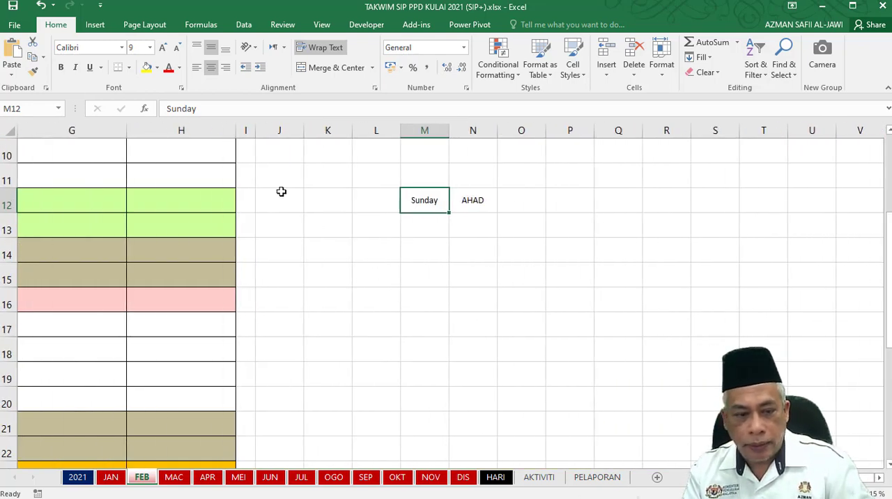
{"action": "left_click", "coordinate": [464, 198]}
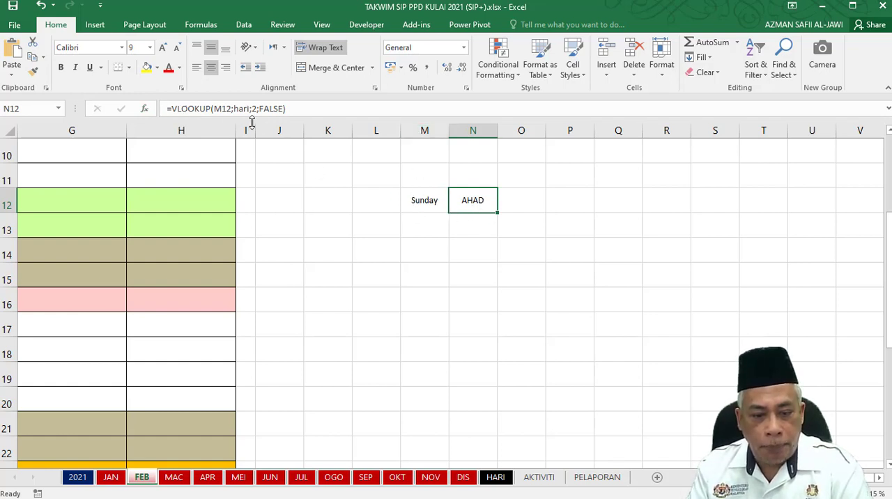
{"action": "double_click", "coordinate": [218, 109]}
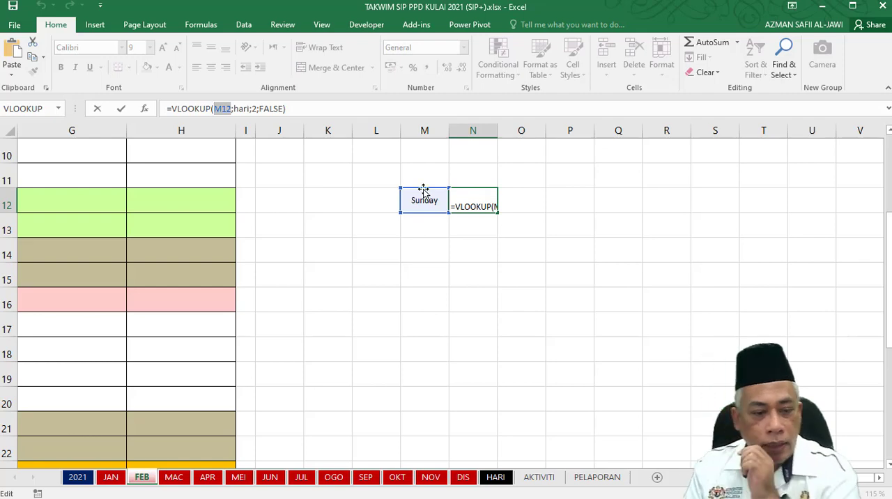
{"action": "left_click", "coordinate": [503, 481]}
{"action": "left_click_drag", "start_coordinate": [32, 173], "coordinate": [104, 275]}
{"action": "key", "text": "Escape"}
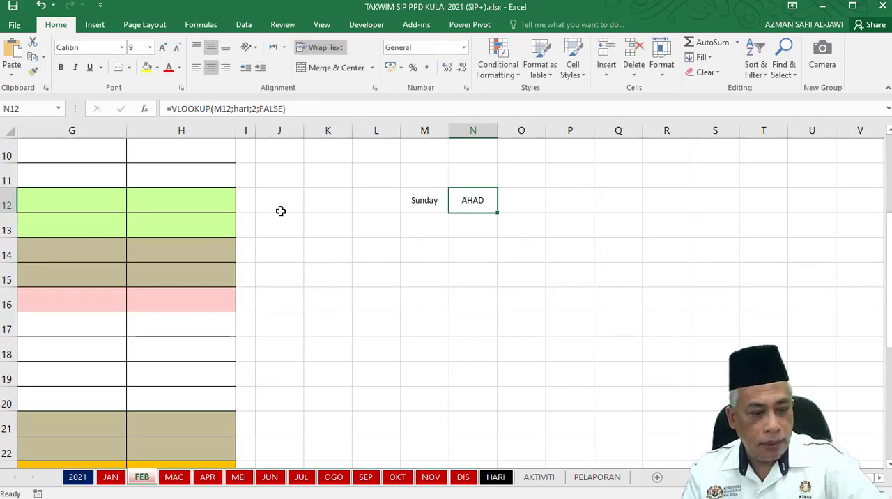
Check the range named hari on the HARI sheet and return to the FEB sheet.
{"action": "left_click", "coordinate": [496, 479]}
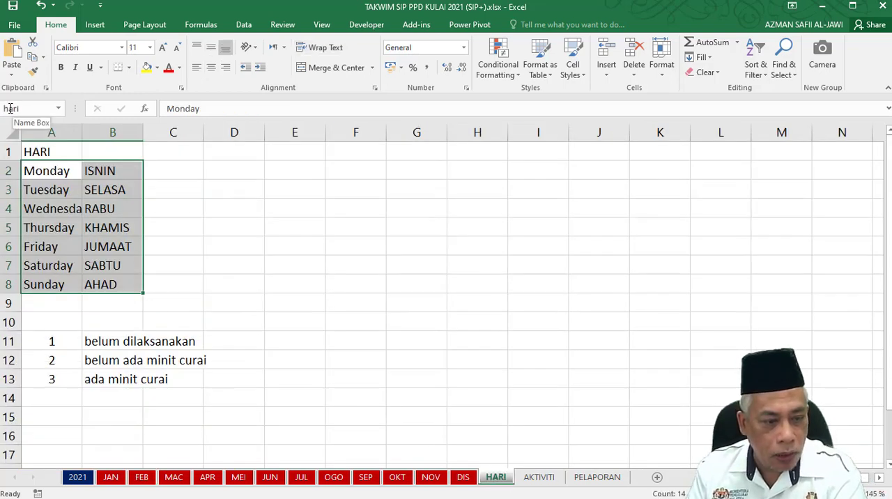
{"action": "left_click", "coordinate": [109, 478]}
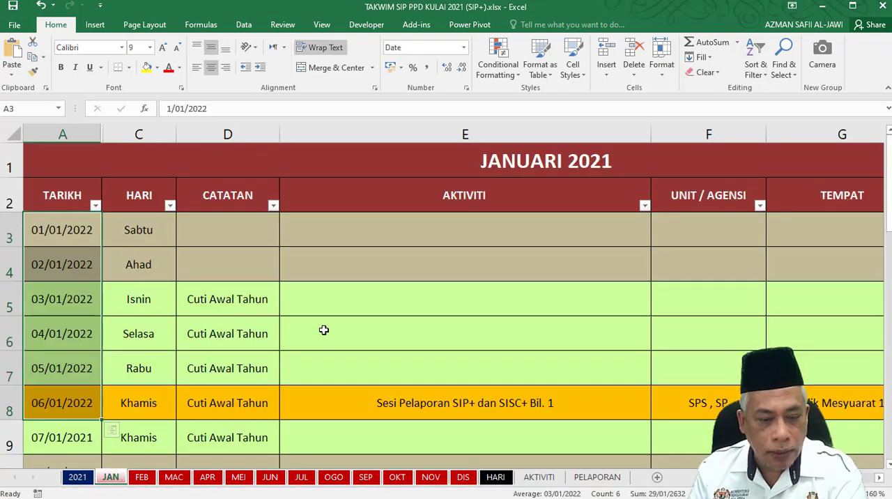
{"action": "left_click", "coordinate": [143, 478]}
Review the lookup value in M12 and the arguments of the VLOOKUP formula in N12, leaving the formula as it is.
{"action": "left_click", "coordinate": [429, 204]}
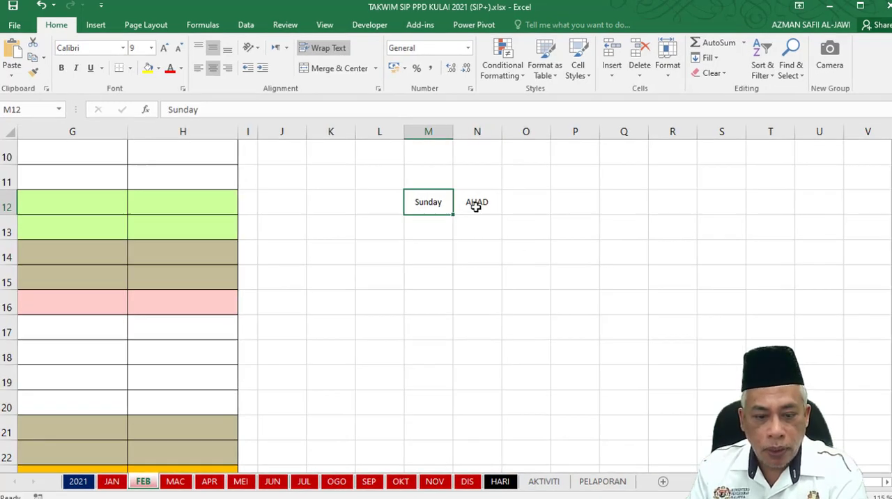
{"action": "left_click", "coordinate": [476, 206]}
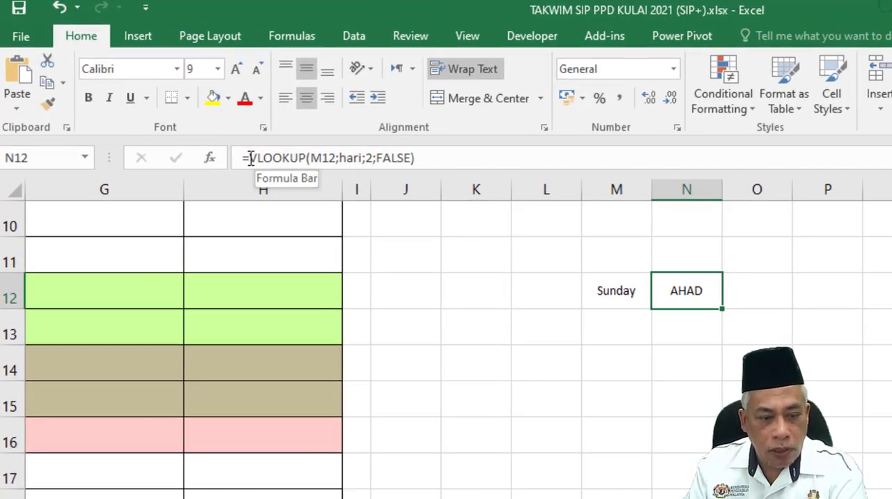
{"action": "left_click", "coordinate": [319, 161]}
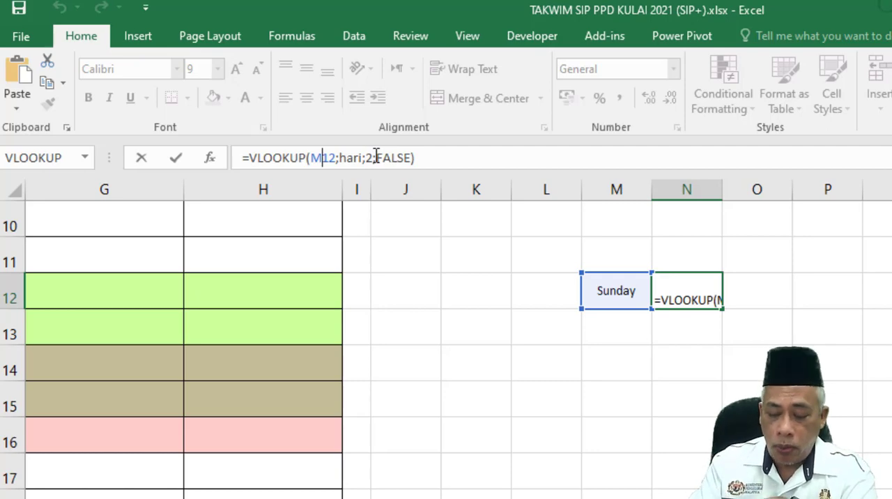
{"action": "key", "text": "Tab"}
Examine the English day names in column A and the Malay names in column B of the HARI sheet.
{"action": "left_click", "coordinate": [353, 496]}
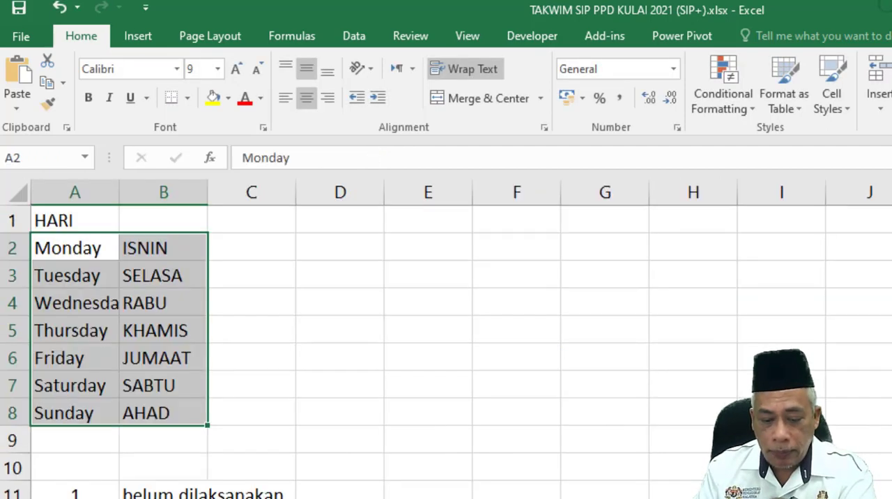
{"action": "left_click", "coordinate": [263, 338]}
{"action": "left_click", "coordinate": [93, 249]}
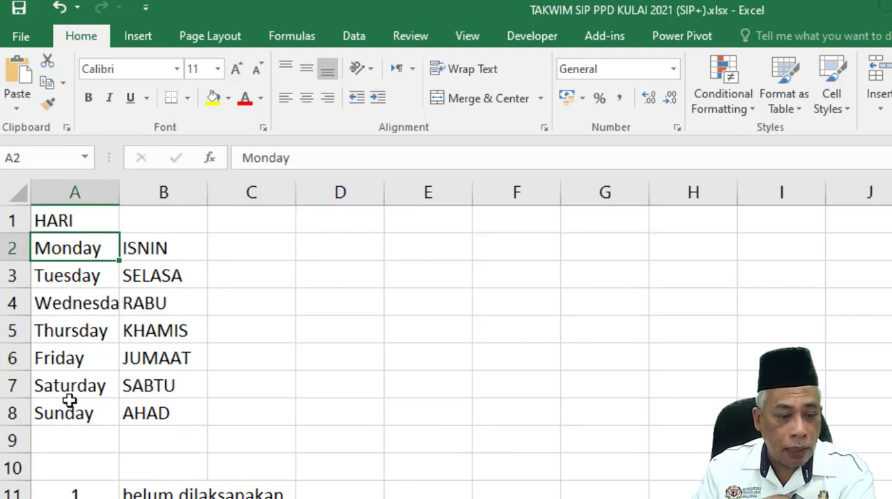
{"action": "left_click_drag", "start_coordinate": [143, 276], "coordinate": [135, 439]}
{"action": "left_click", "coordinate": [236, 331]}
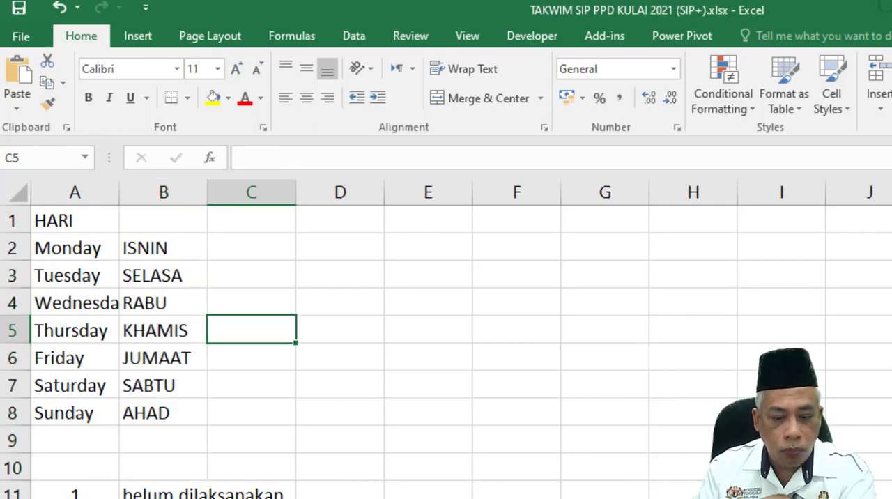
Return to the FEB sheet and review the column index and FALSE arguments of the formula in N12.
{"action": "key", "text": "ctrl+Page_Up"}
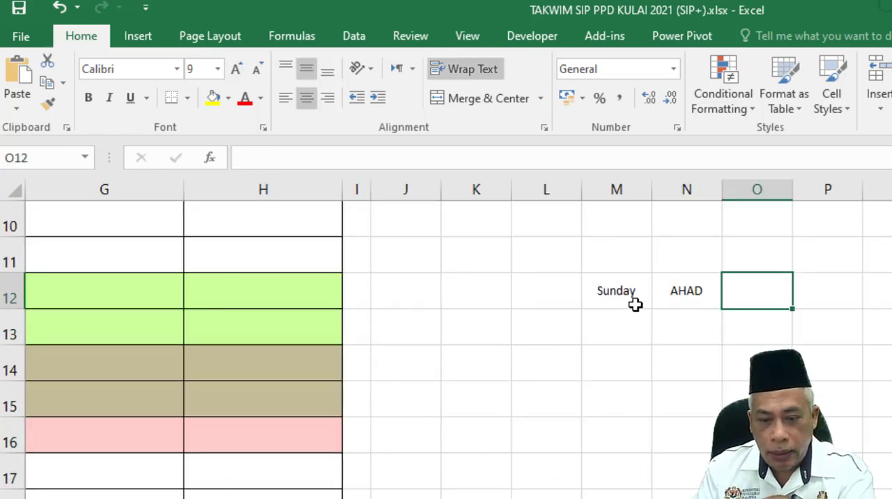
{"action": "left_click", "coordinate": [699, 303]}
{"action": "left_click", "coordinate": [371, 159]}
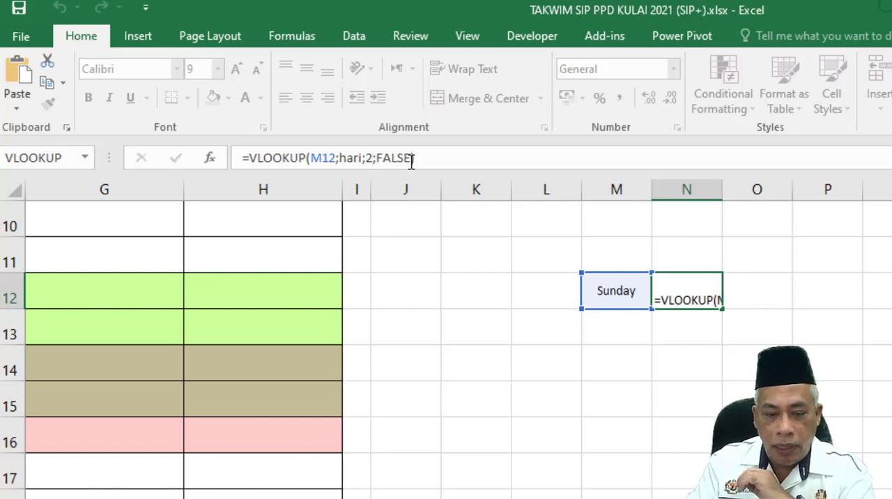
{"action": "key", "text": "Tab"}
Fill the weekday names down column M from M12 and extend the VLOOKUP formula from N12 down beside them.
{"action": "left_click", "coordinate": [637, 304]}
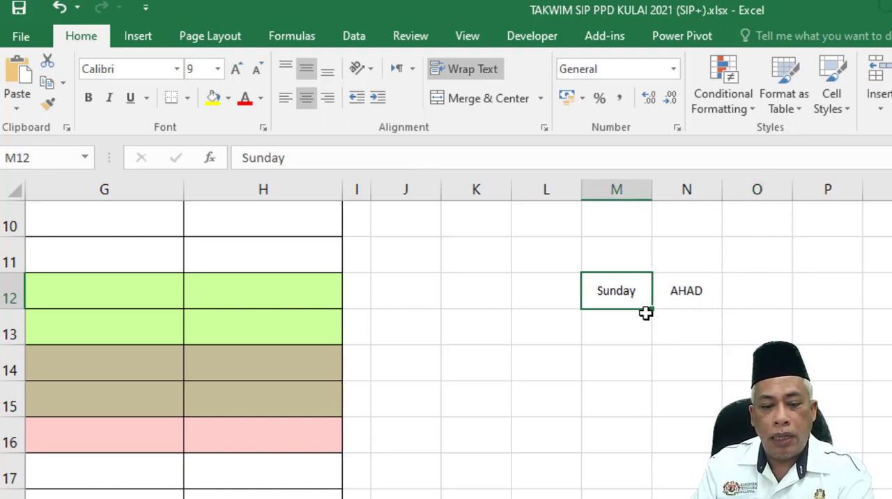
{"action": "left_click_drag", "start_coordinate": [650, 309], "coordinate": [656, 461]}
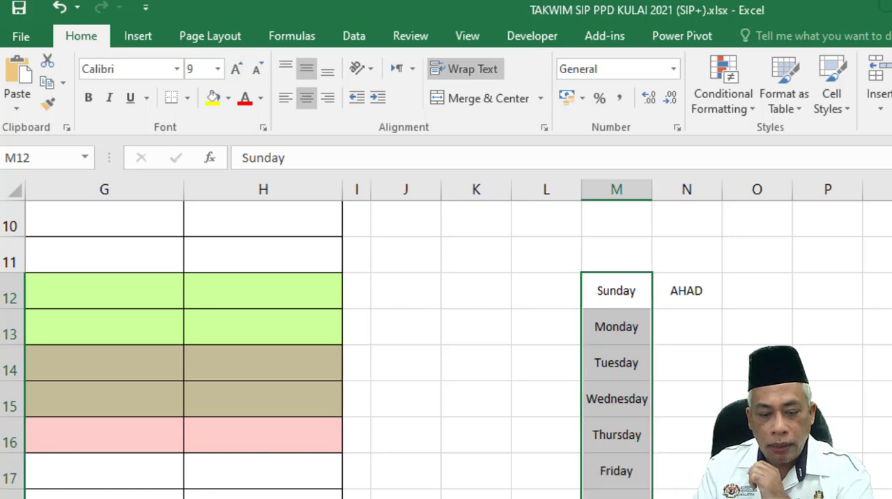
{"action": "left_click", "coordinate": [701, 286]}
{"action": "left_click_drag", "start_coordinate": [720, 307], "coordinate": [722, 481]}
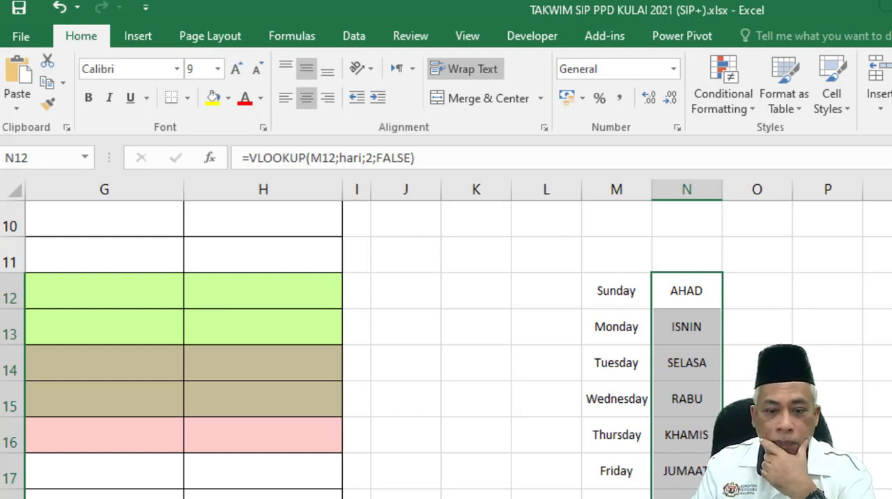
Hide column M, which holds the English test day names, on the FEB sheet.
{"action": "right_click", "coordinate": [631, 183]}
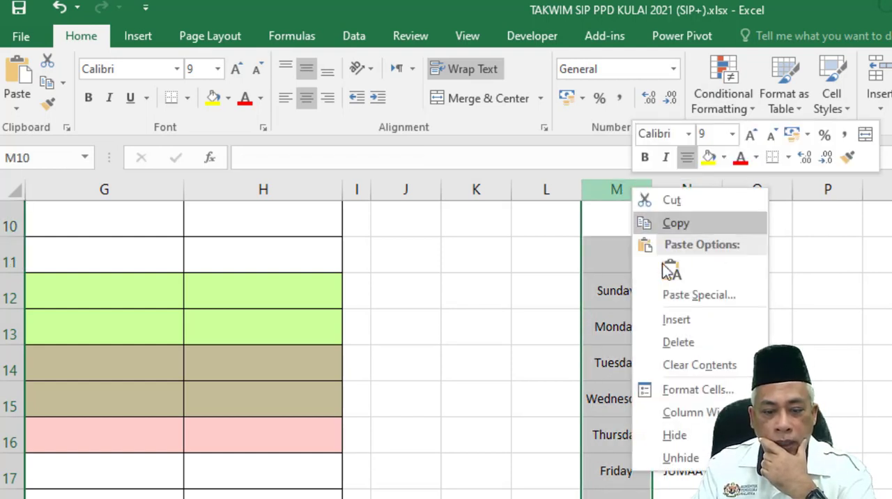
{"action": "left_click", "coordinate": [683, 432]}
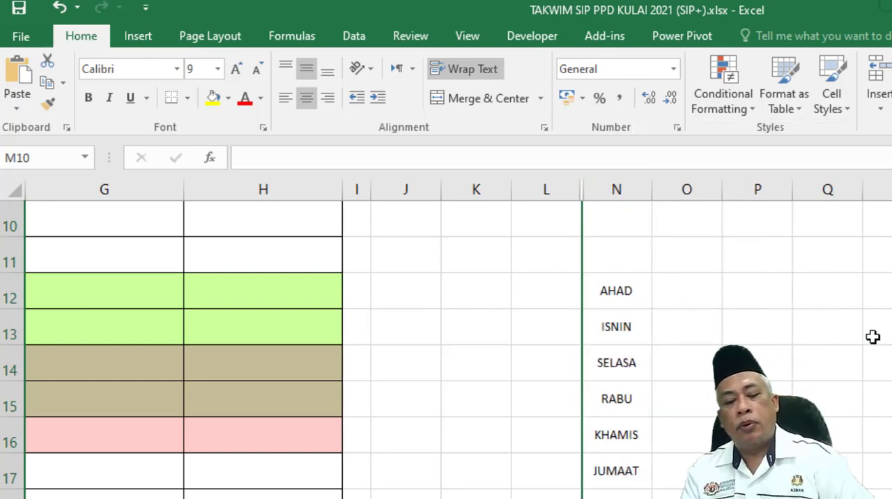
{"action": "scroll", "coordinate": [446, 348], "scroll_direction": "left", "scroll_amount": 3}
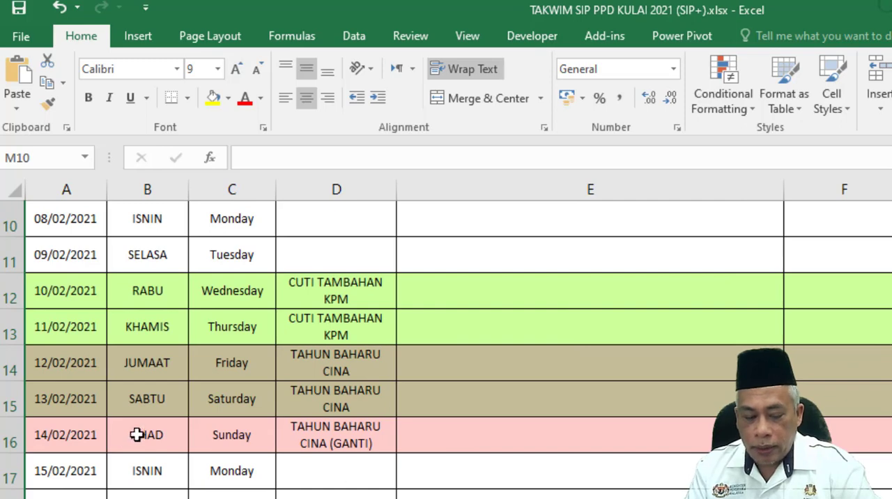
{"action": "scroll", "coordinate": [122, 438], "scroll_direction": "up", "scroll_amount": 1}
{"action": "scroll", "coordinate": [122, 438], "scroll_direction": "up", "scroll_amount": 2}
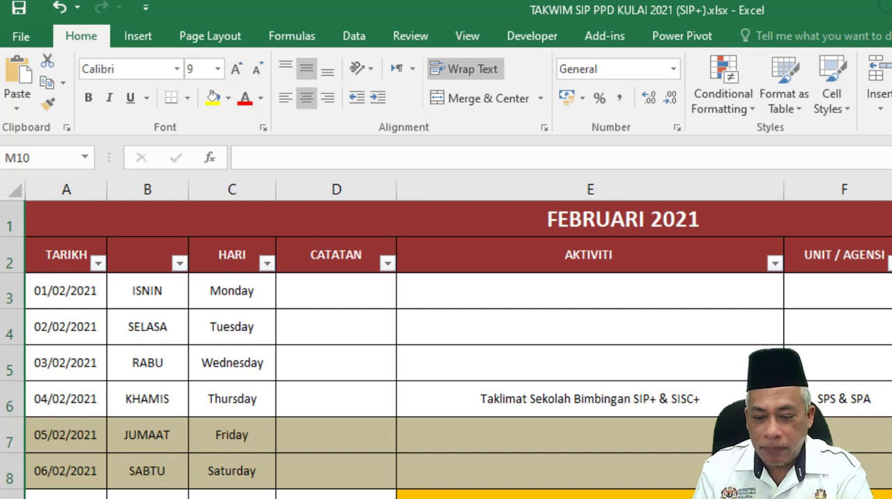
Enter a sample 1968 date in the empty cell P6 of the FEB sheet.
{"action": "scroll", "coordinate": [458, 340], "scroll_direction": "right", "scroll_amount": 5}
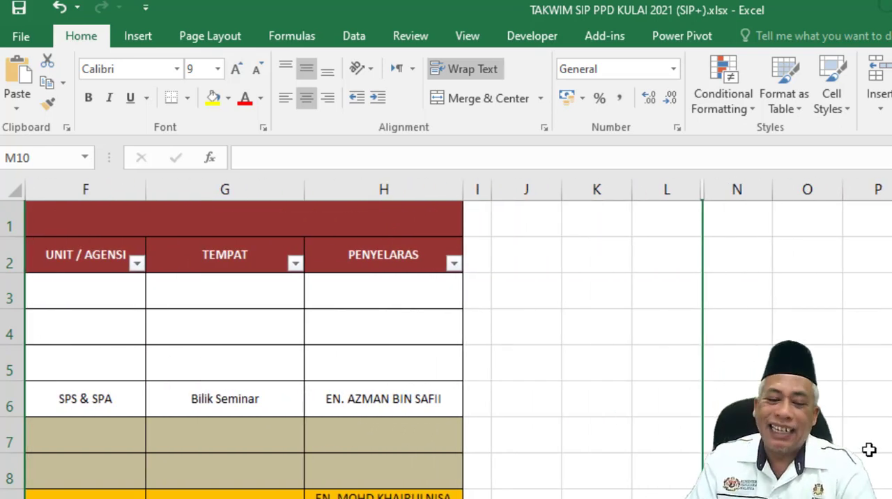
{"action": "left_click", "coordinate": [881, 409]}
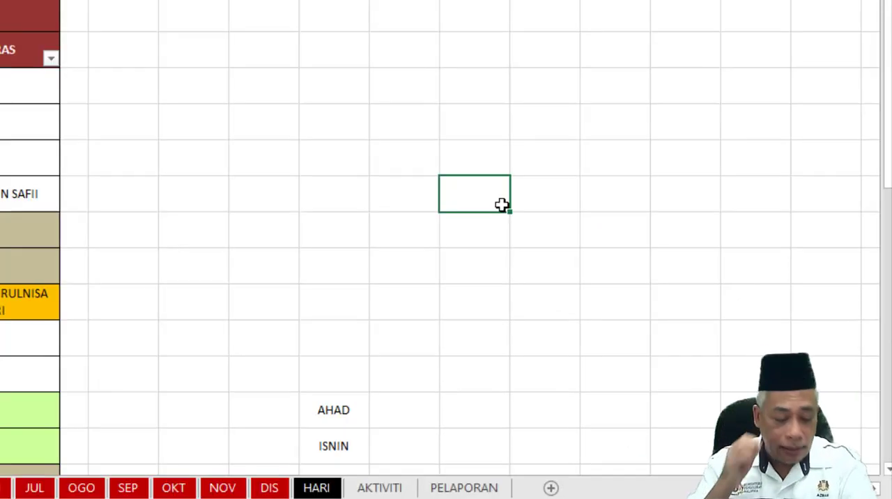
{"action": "type", "text": "13/11/"}
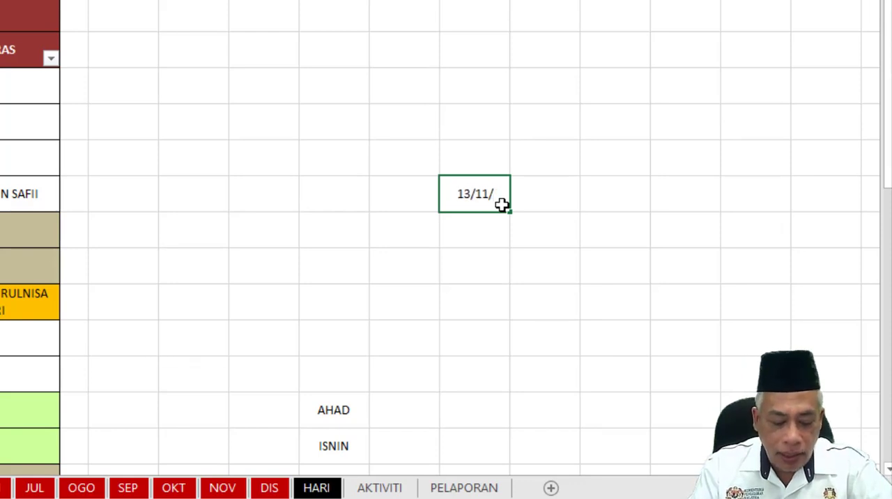
{"action": "type", "text": "68"}
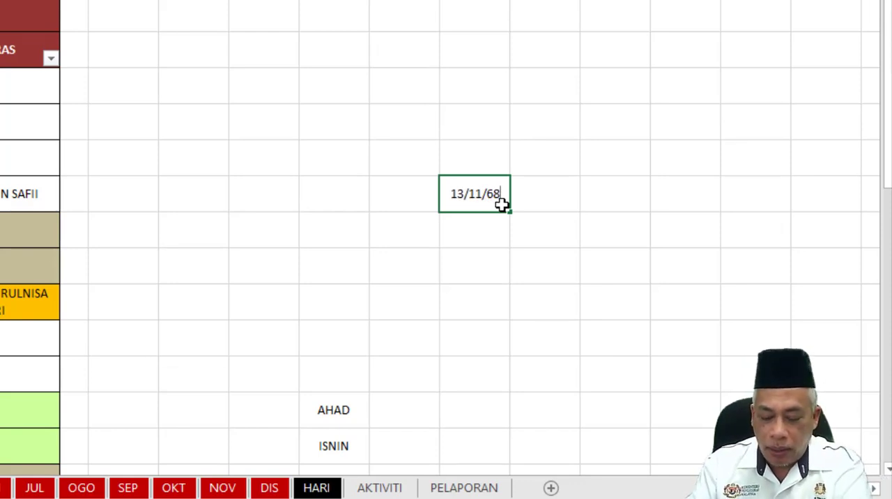
{"action": "key", "text": "Tab"}
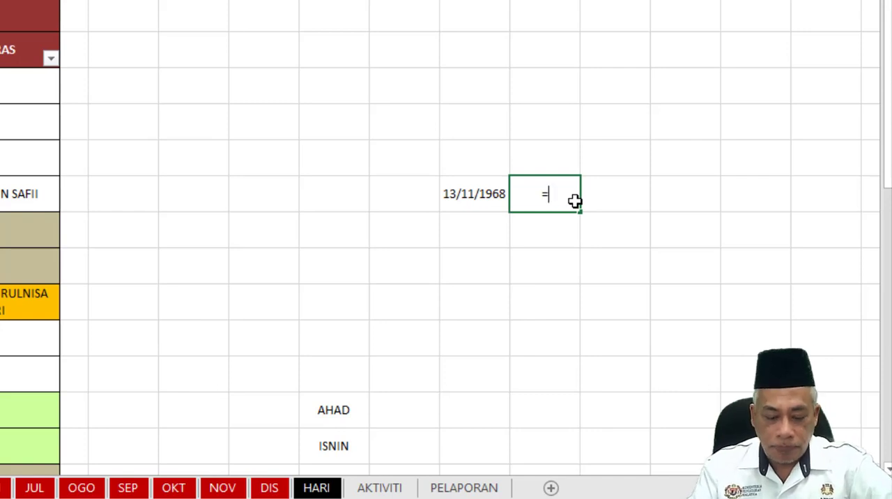
Enter the formula =TEXT(P6;"DDDD") in Q6 to return the day name of the sample date.
{"action": "type", "text": "=TEX"}
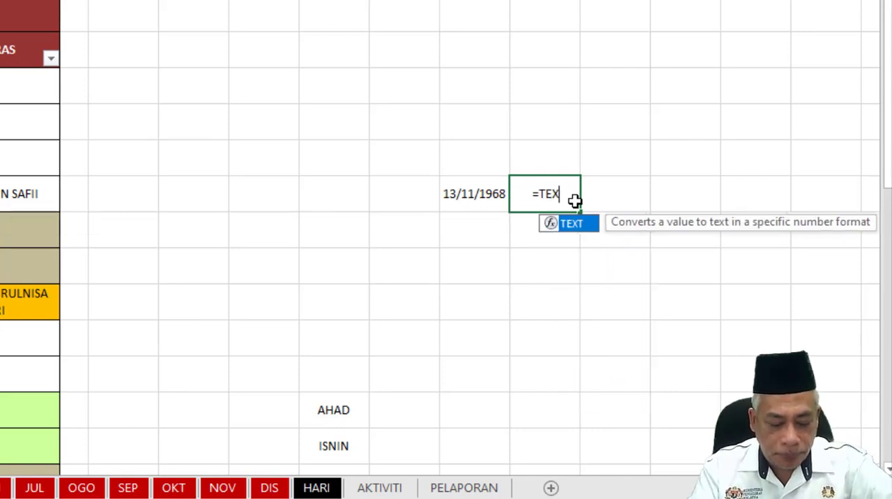
{"action": "type", "text": "T("}
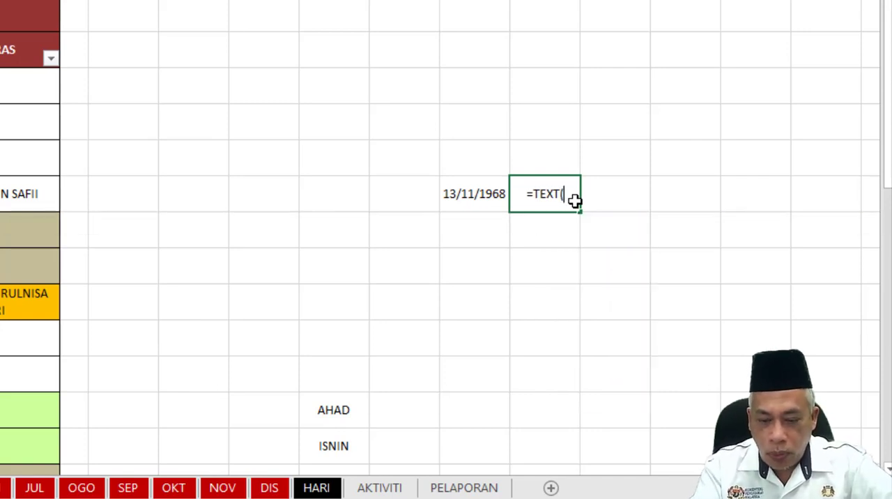
{"action": "left_click", "coordinate": [476, 196]}
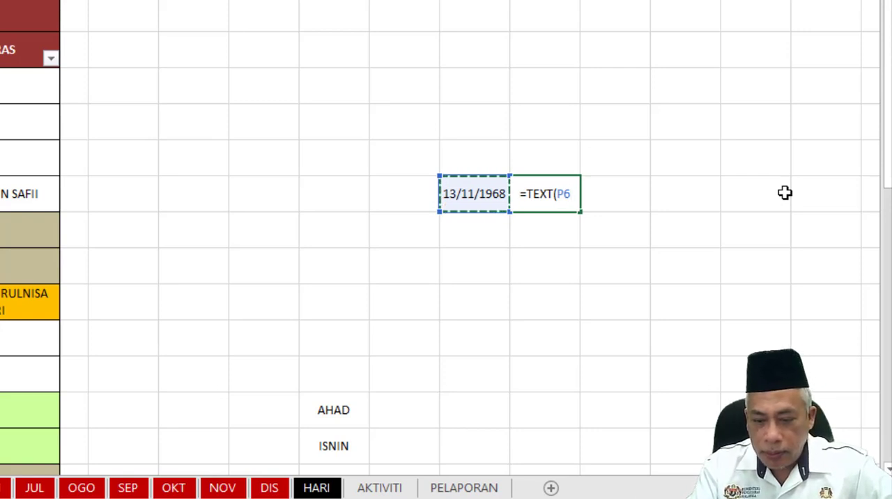
{"action": "type", "text": ";"}
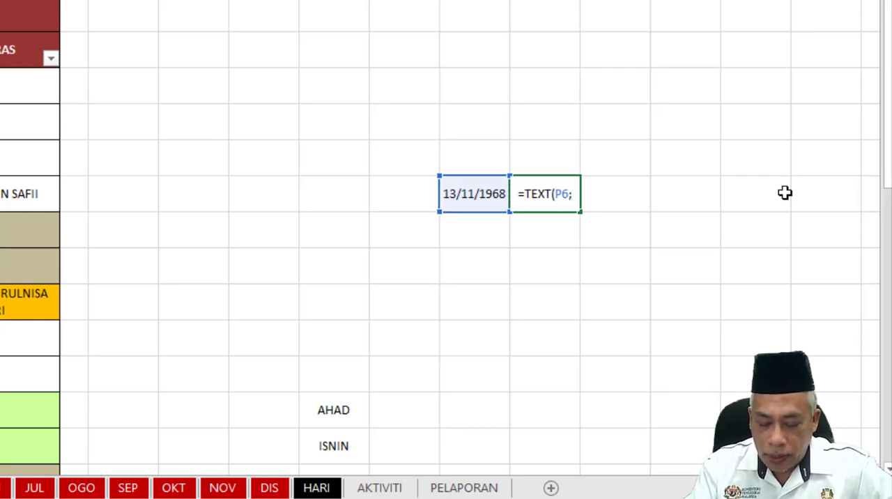
{"action": "type", "text": "\""}
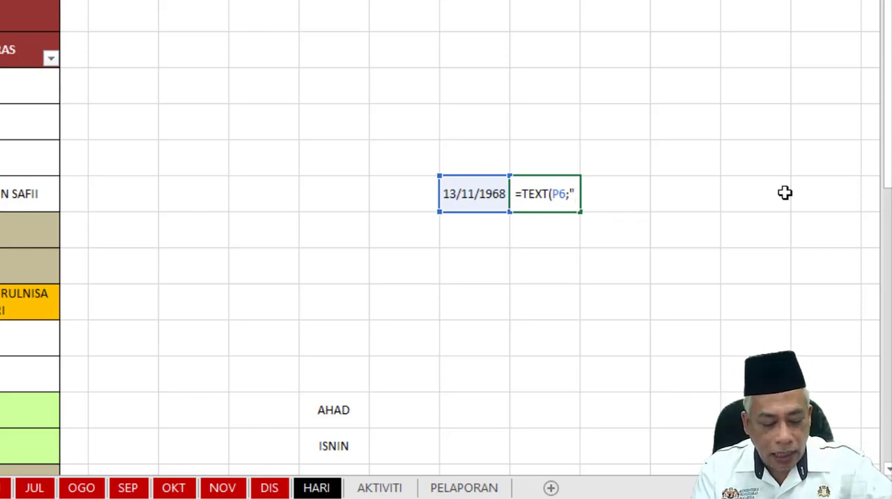
{"action": "type", "text": "DDDD"}
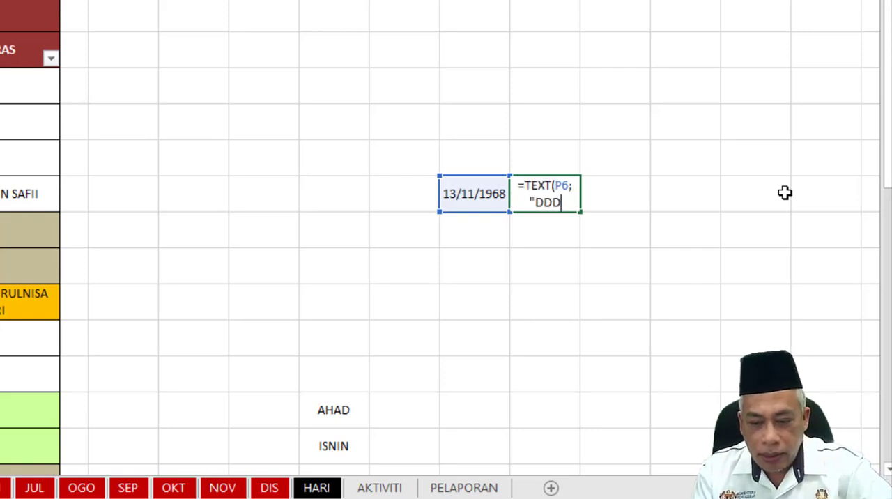
{"action": "type", "text": "\""}
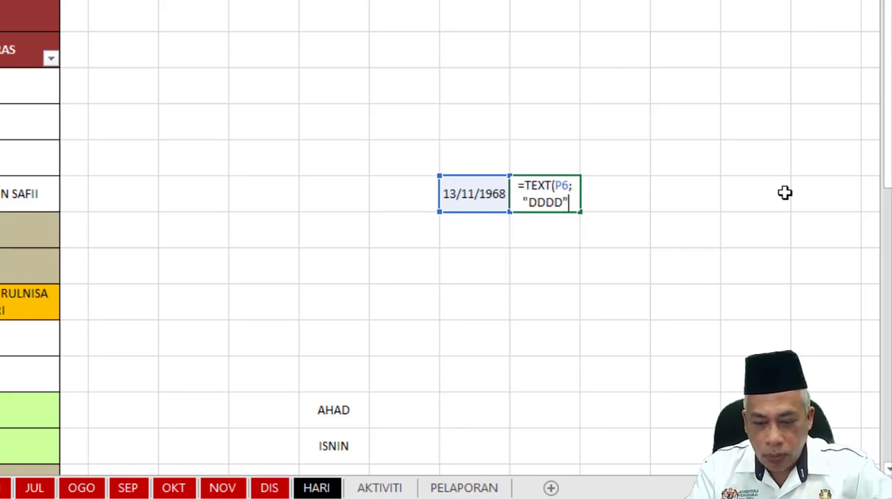
{"action": "type", "text": ")"}
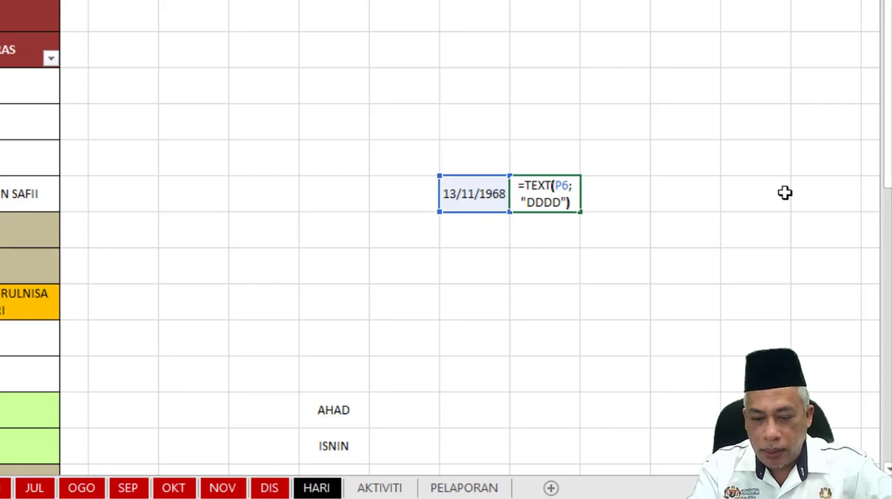
{"action": "key", "text": "Tab"}
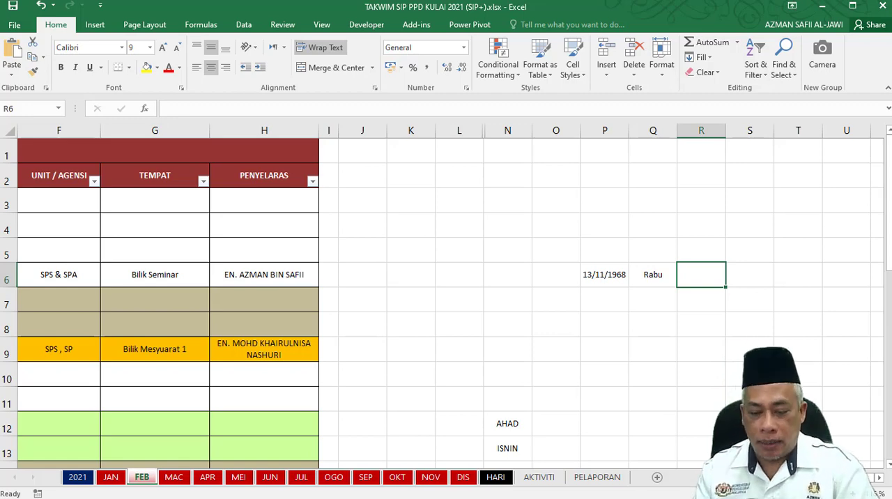
Compare the date and day columns on the 2021, JAN and DIS sheets, ending at the January section of the 2021 sheet.
{"action": "scroll", "coordinate": [480, 414], "scroll_direction": "left", "scroll_amount": 3}
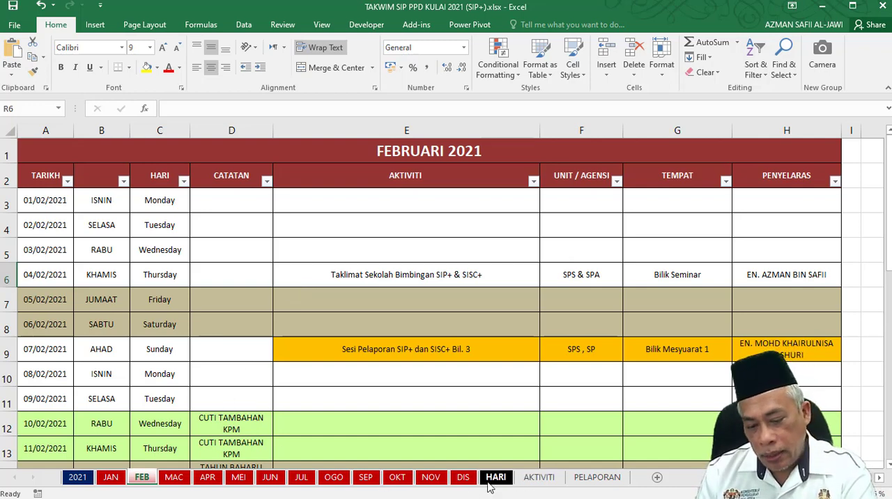
{"action": "left_click", "coordinate": [82, 480]}
{"action": "scroll", "coordinate": [241, 364], "scroll_direction": "up", "scroll_amount": 10}
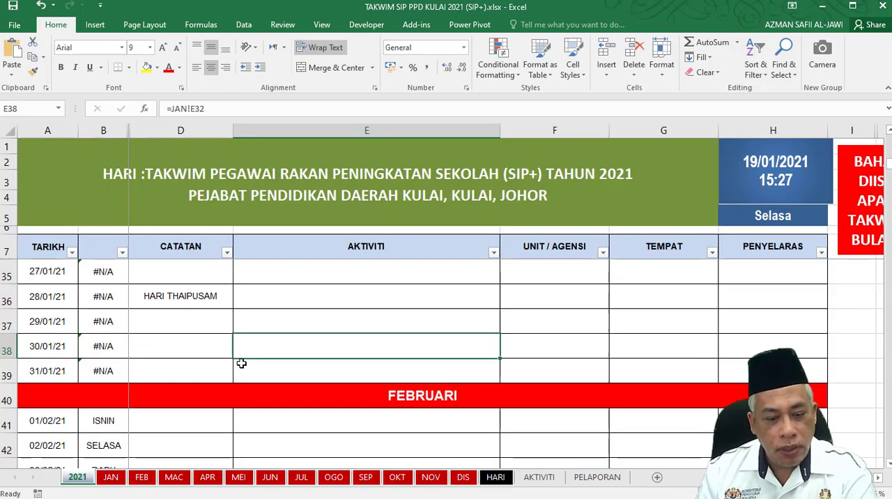
{"action": "left_click", "coordinate": [109, 477]}
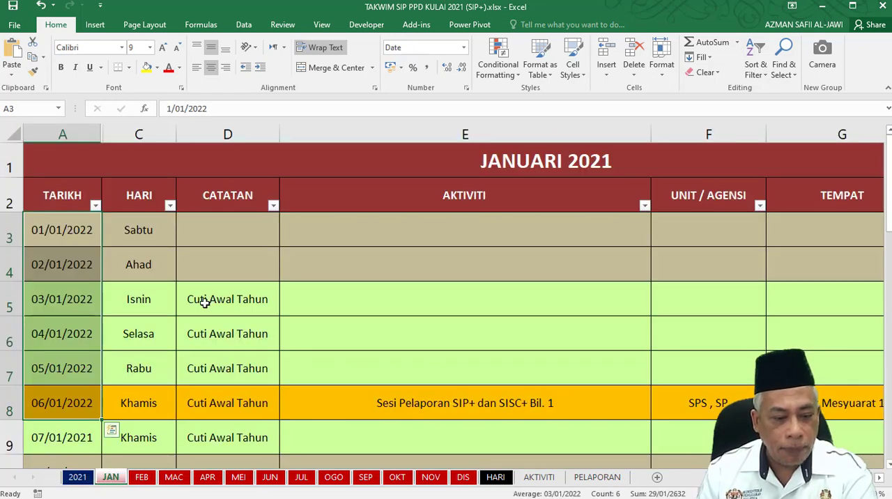
{"action": "scroll", "coordinate": [404, 328], "scroll_direction": "down", "scroll_amount": 2}
{"action": "left_click", "coordinate": [457, 200]}
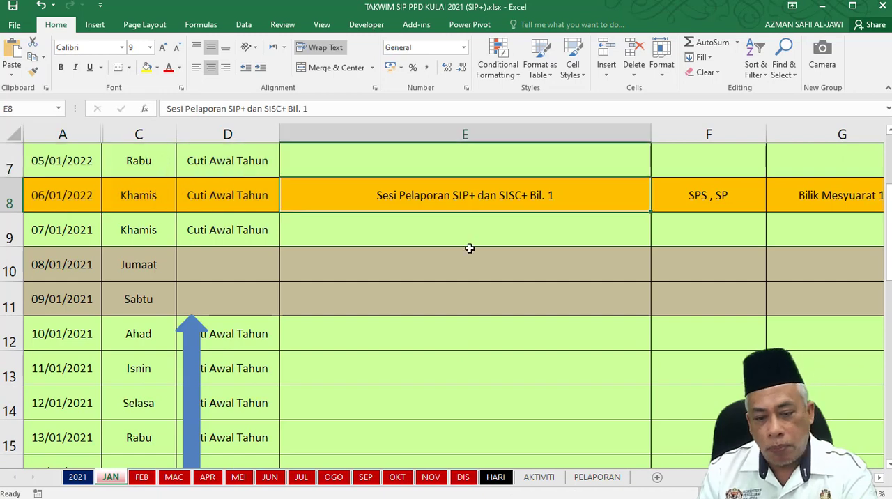
{"action": "scroll", "coordinate": [468, 247], "scroll_direction": "down", "scroll_amount": 6}
{"action": "scroll", "coordinate": [468, 314], "scroll_direction": "up", "scroll_amount": 1}
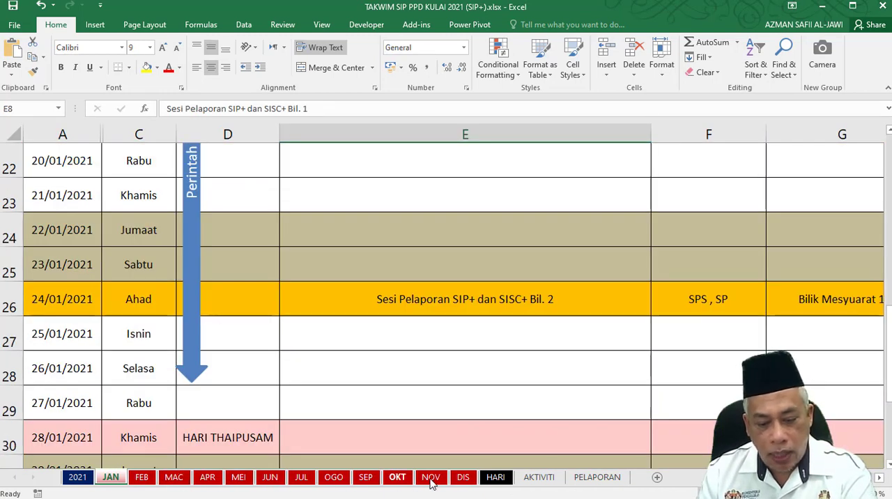
{"action": "left_click", "coordinate": [465, 480]}
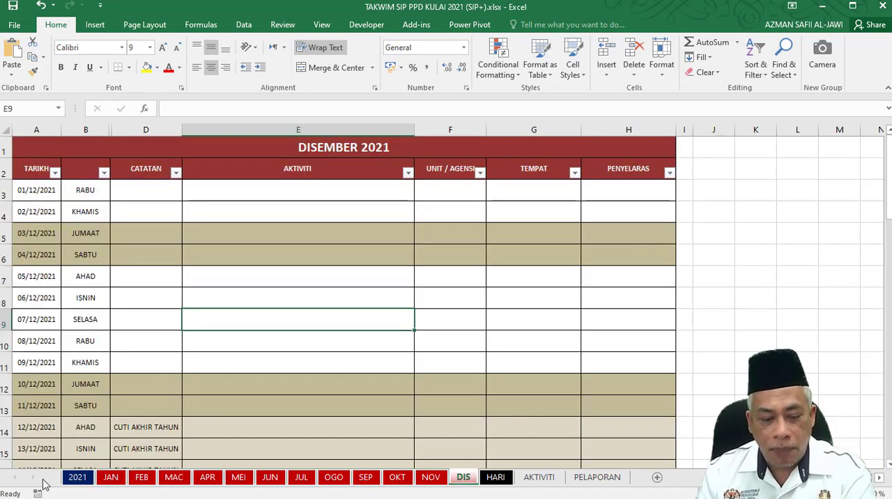
{"action": "left_click", "coordinate": [72, 480]}
{"action": "scroll", "coordinate": [193, 381], "scroll_direction": "up", "scroll_amount": 1}
{"action": "scroll", "coordinate": [193, 381], "scroll_direction": "up", "scroll_amount": 4}
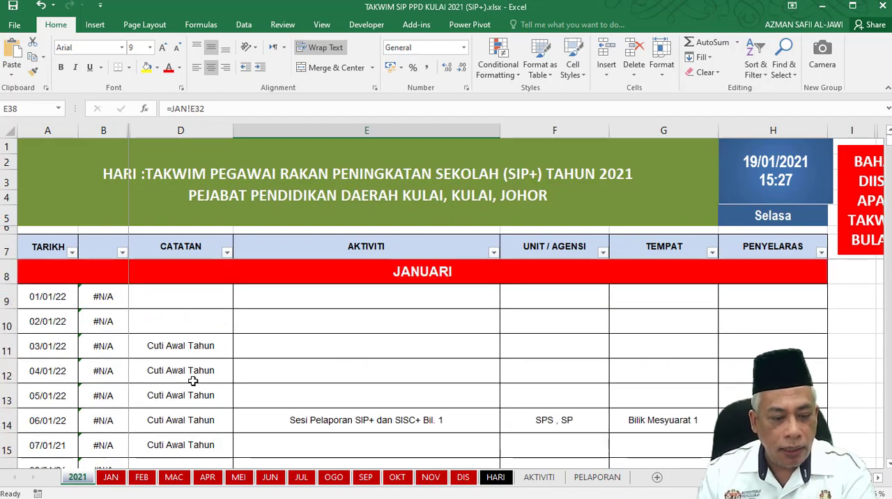
Examine the JAN sheet down to its holiday legend, and the January and February day names on the 2021 sheet.
{"action": "left_click", "coordinate": [117, 480]}
{"action": "scroll", "coordinate": [251, 371], "scroll_direction": "up", "scroll_amount": 7}
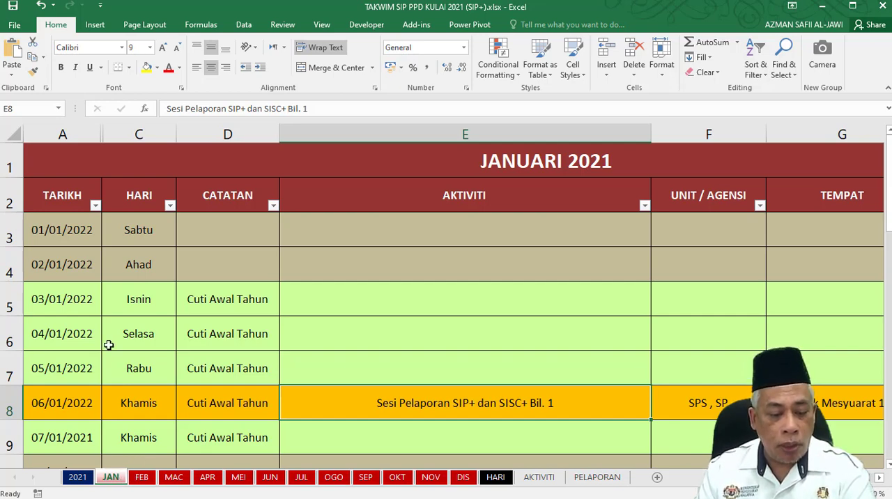
{"action": "scroll", "coordinate": [486, 230], "scroll_direction": "down", "scroll_amount": 5}
{"action": "scroll", "coordinate": [484, 232], "scroll_direction": "down", "scroll_amount": 12}
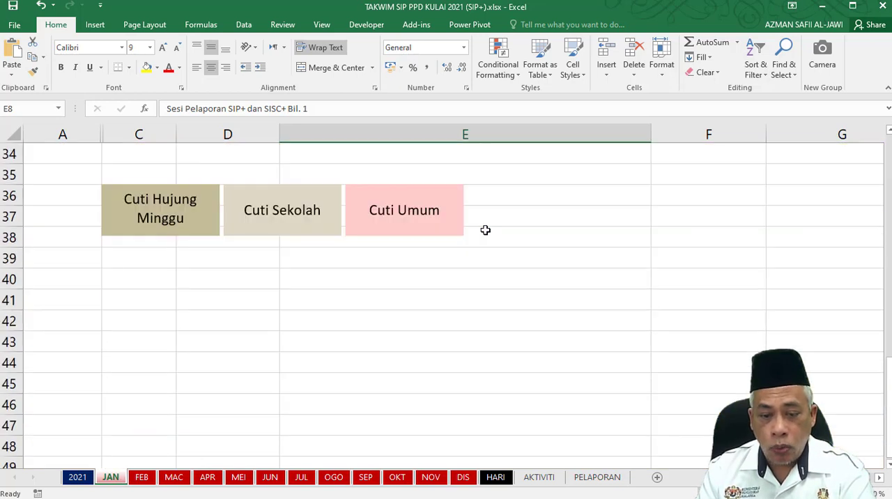
{"action": "scroll", "coordinate": [484, 230], "scroll_direction": "up", "scroll_amount": 5}
{"action": "left_click", "coordinate": [77, 478]}
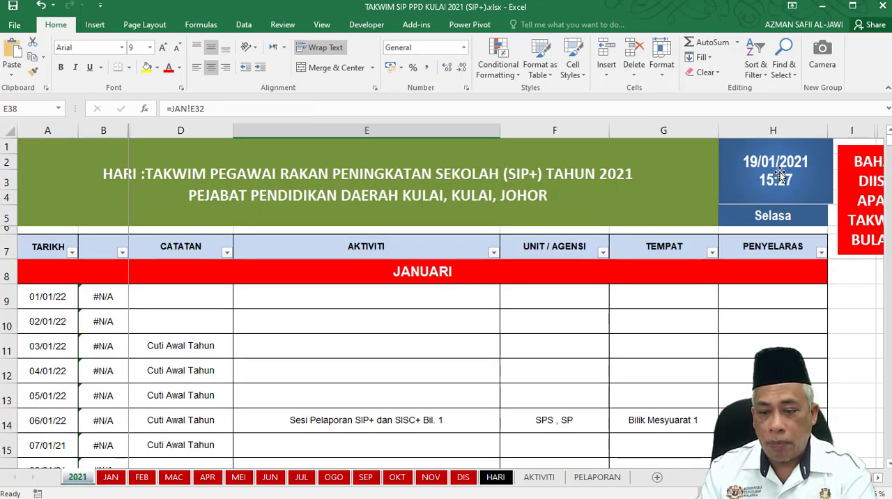
{"action": "scroll", "coordinate": [257, 269], "scroll_direction": "down", "scroll_amount": 3}
{"action": "scroll", "coordinate": [258, 269], "scroll_direction": "down", "scroll_amount": 20}
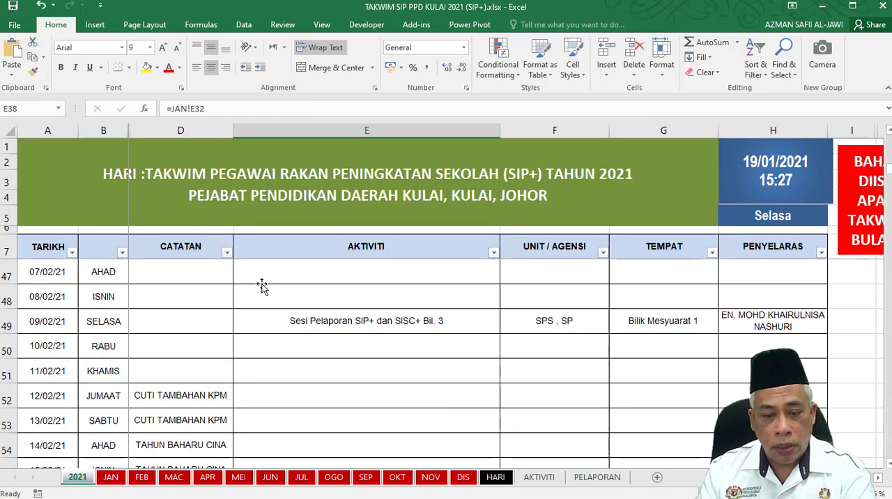
{"action": "scroll", "coordinate": [264, 317], "scroll_direction": "down", "scroll_amount": 4}
{"action": "scroll", "coordinate": [263, 320], "scroll_direction": "up", "scroll_amount": 20}
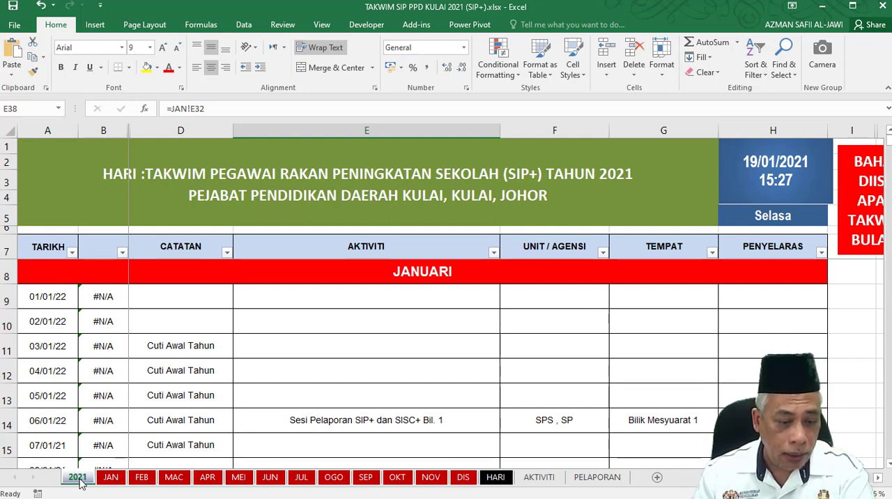
Enter the formula =TEXT(A9;"DDDD") in B9 of the 2021 sheet to return the day name of January's first date.
{"action": "left_click", "coordinate": [104, 298]}
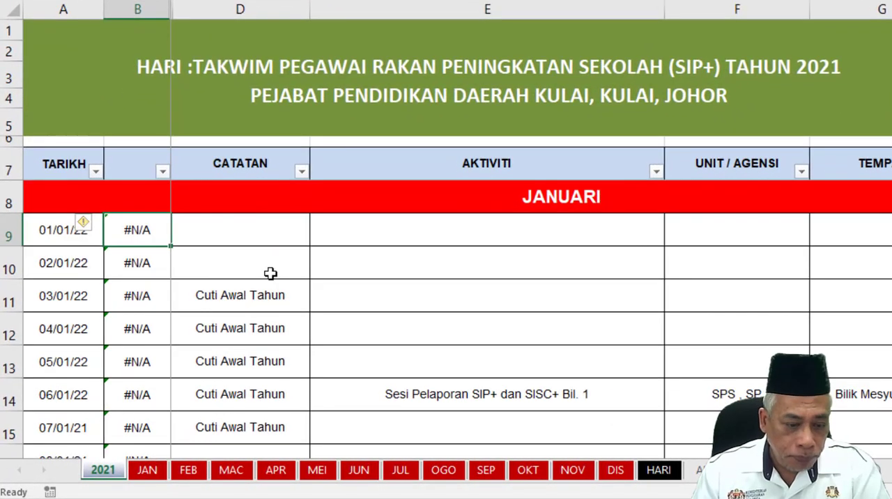
{"action": "type", "text": "="}
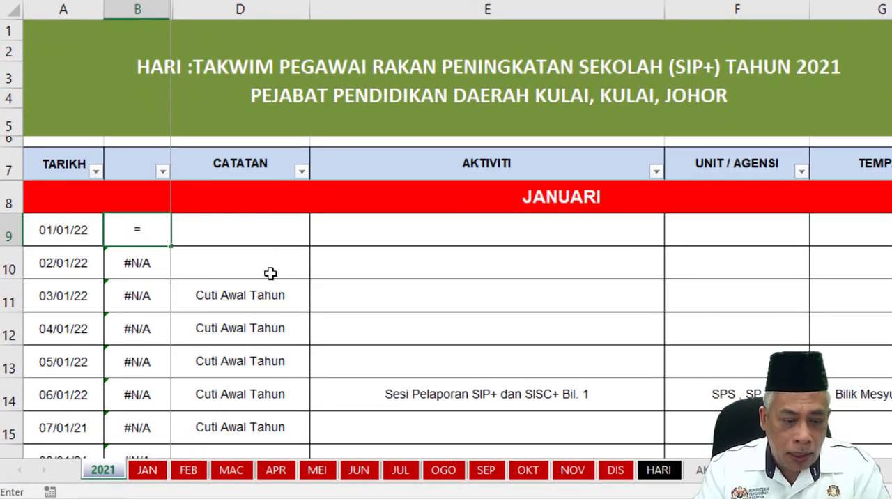
{"action": "type", "text": "TEST"}
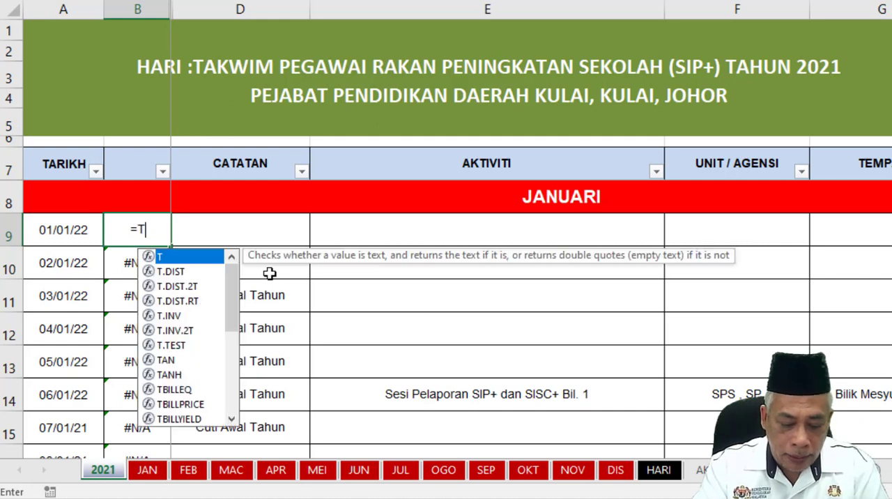
{"action": "key", "text": "BackSpace"}
{"action": "key", "text": "BackSpace"}
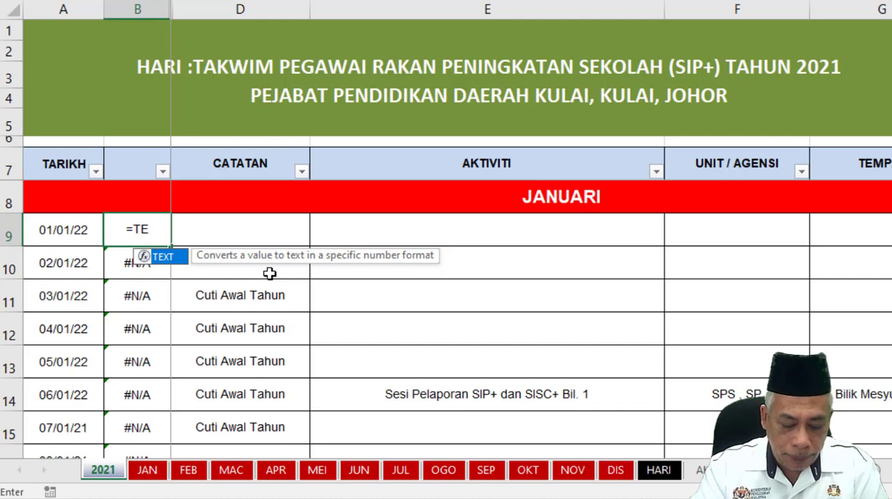
{"action": "type", "text": "XT("}
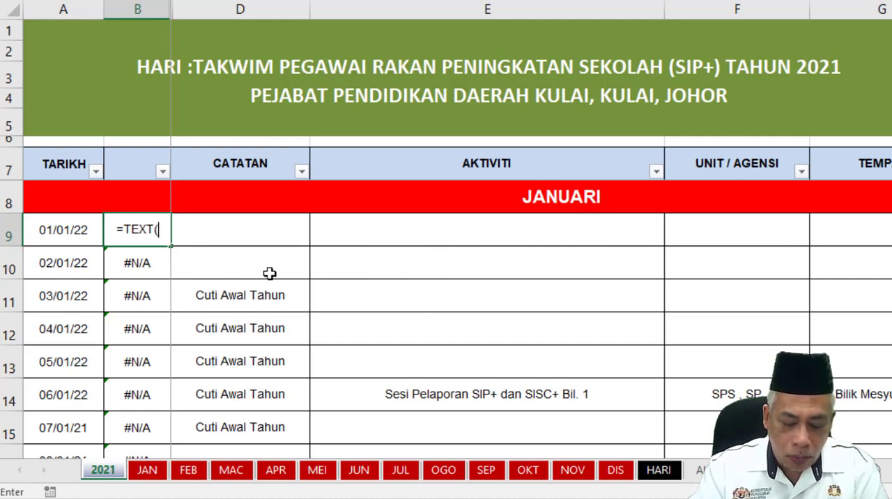
{"action": "left_click", "coordinate": [50, 233]}
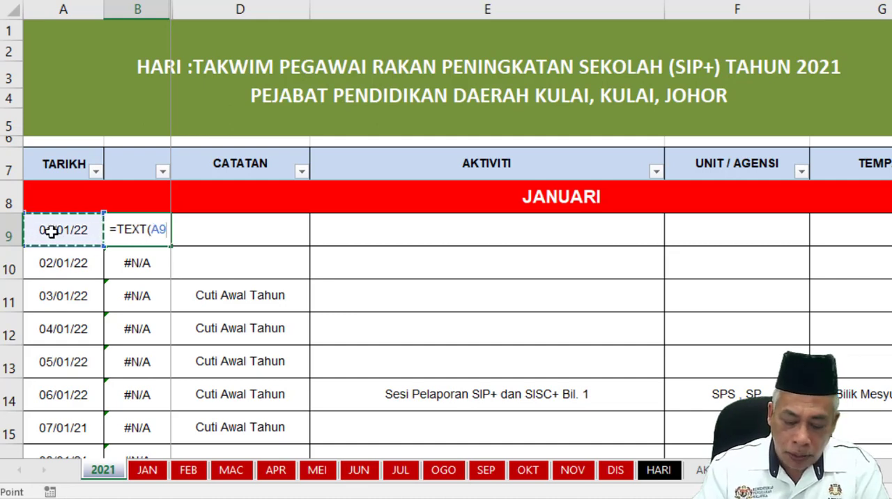
{"action": "type", "text": ";\""}
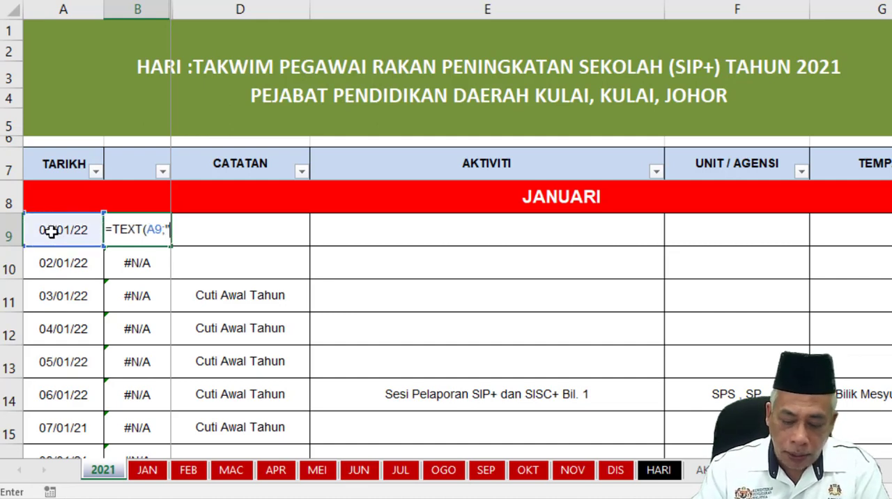
{"action": "type", "text": "DDD"}
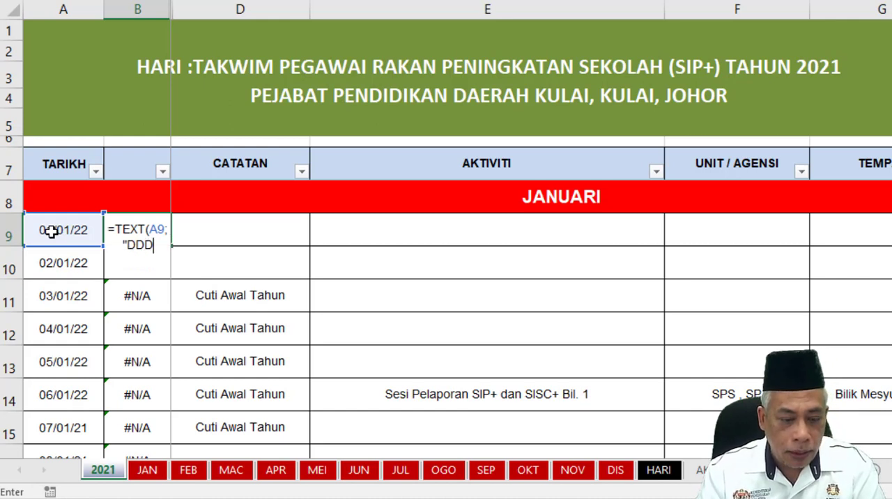
{"action": "type", "text": "D\""}
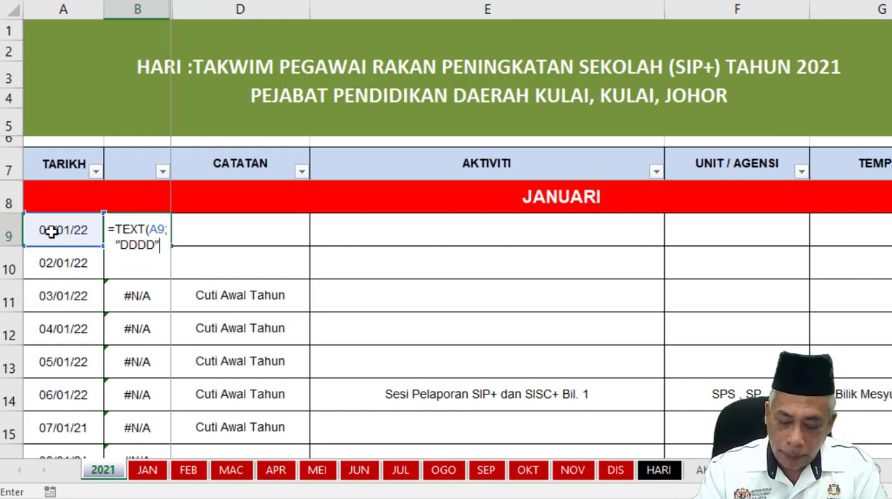
{"action": "type", "text": ")"}
{"action": "key", "text": "Tab"}
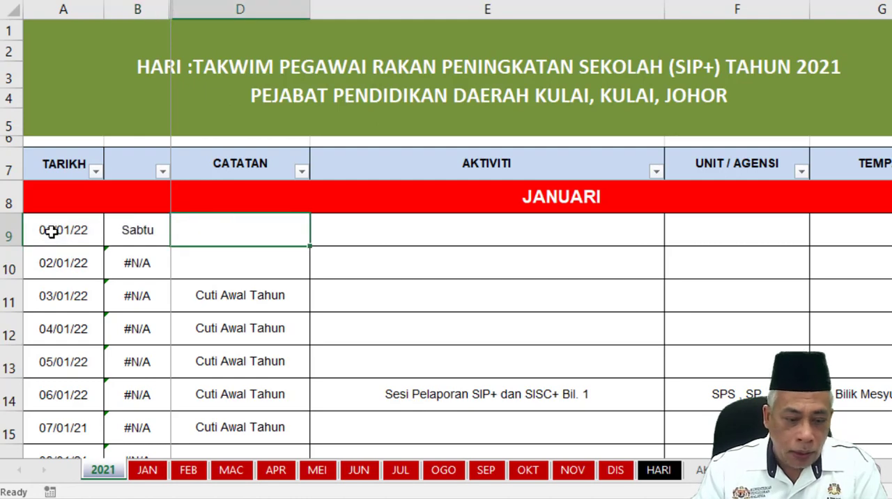
Fill the B9 day-name formula down through B39 to cover all the January dates.
{"action": "left_click", "coordinate": [122, 238]}
{"action": "left_click_drag", "start_coordinate": [169, 245], "coordinate": [119, 439]}
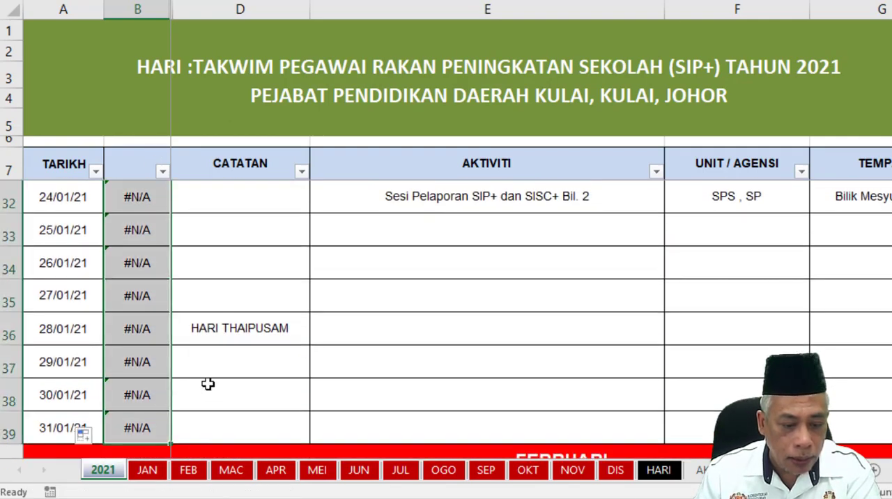
{"action": "scroll", "coordinate": [204, 398], "scroll_direction": "down", "scroll_amount": 2}
{"action": "scroll", "coordinate": [204, 398], "scroll_direction": "down", "scroll_amount": 1}
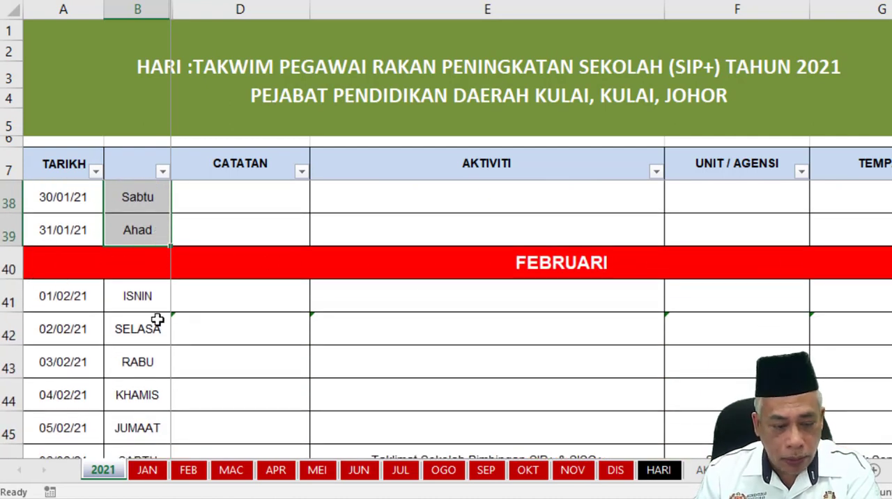
Copy the day-name formula from B39 into B41, the first day of February.
{"action": "left_click", "coordinate": [130, 233]}
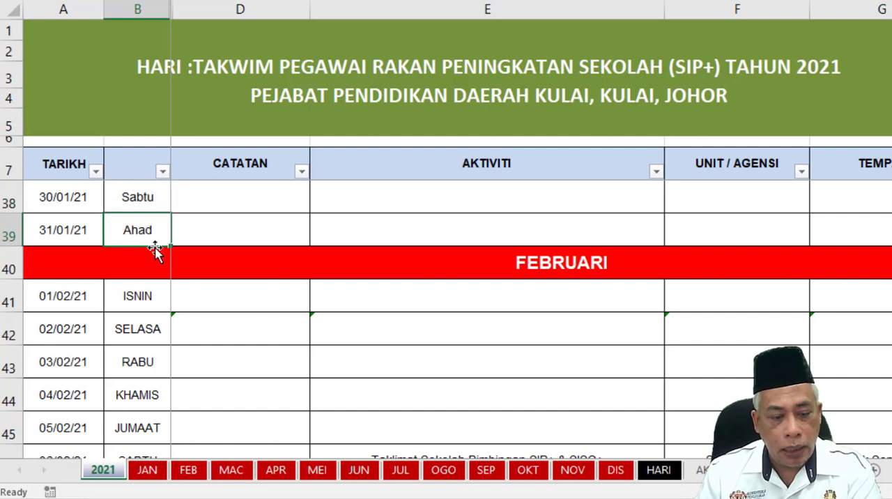
{"action": "key", "text": "ctrl+c"}
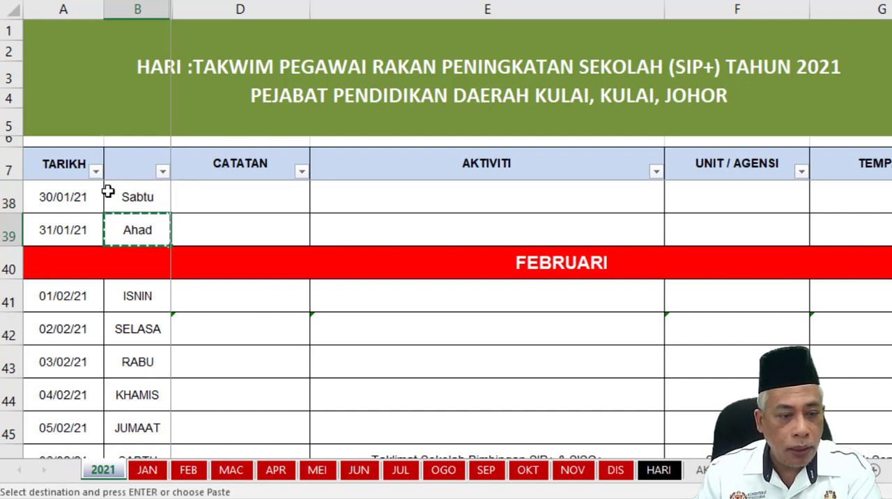
{"action": "left_click", "coordinate": [129, 304]}
{"action": "key", "text": "ctrl+v"}
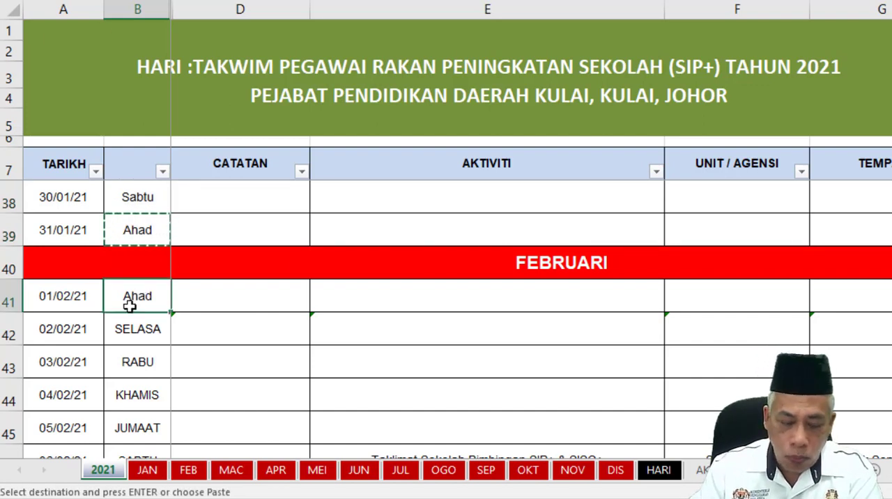
{"action": "key", "text": "Escape"}
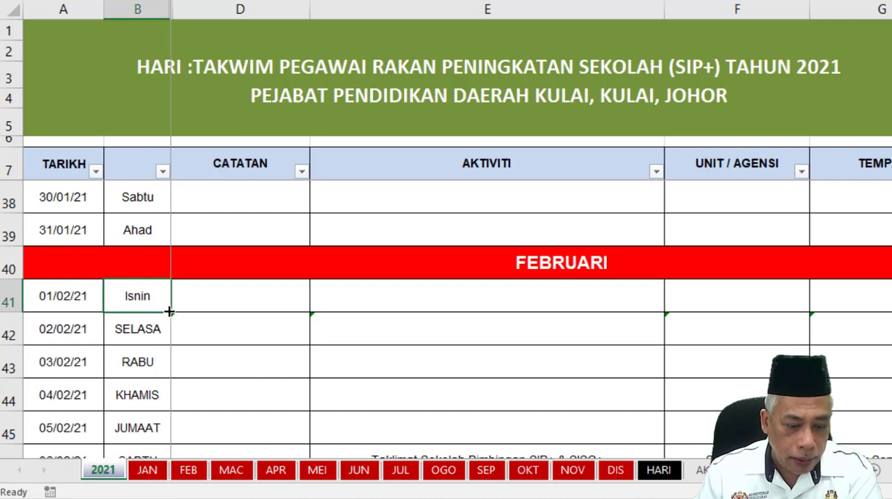
Fill the B41 day-name formula down through B68 to cover all the February dates.
{"action": "left_click_drag", "start_coordinate": [171, 311], "coordinate": [141, 454]}
{"action": "scroll", "coordinate": [164, 396], "scroll_direction": "down", "scroll_amount": 1}
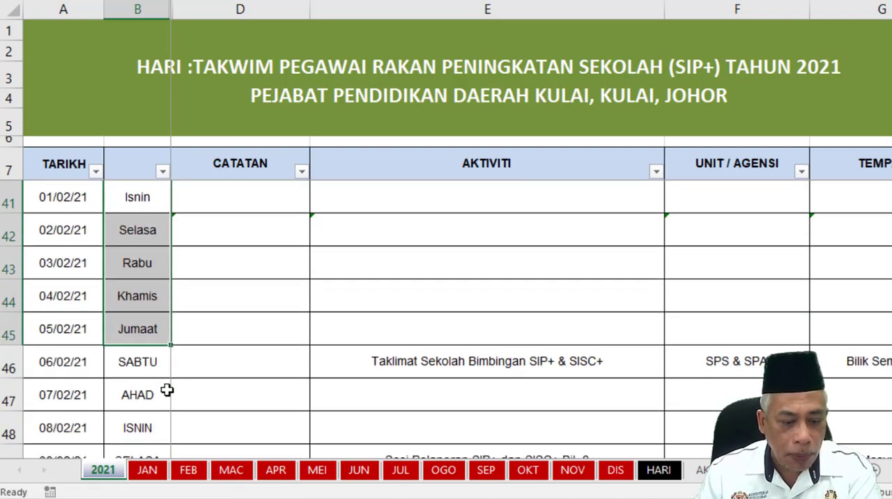
{"action": "left_click_drag", "start_coordinate": [170, 345], "coordinate": [167, 203]}
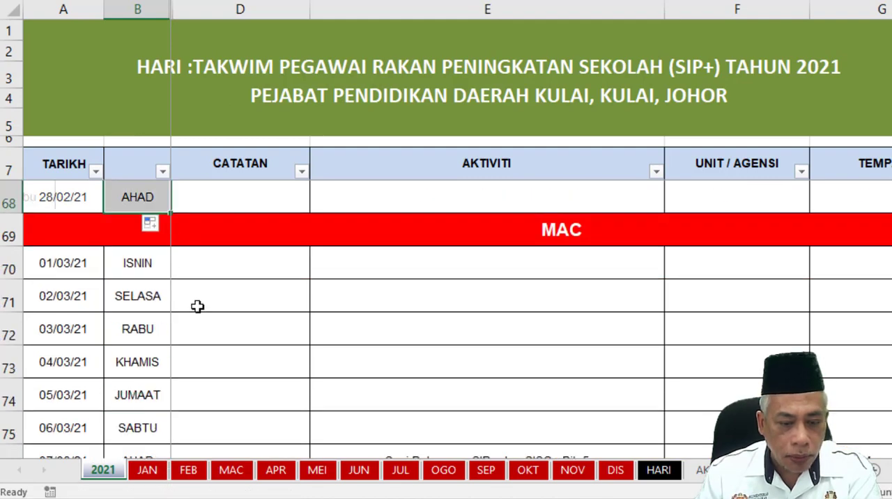
{"action": "scroll", "coordinate": [241, 322], "scroll_direction": "up", "scroll_amount": 9}
{"action": "scroll", "coordinate": [241, 323], "scroll_direction": "up", "scroll_amount": 12}
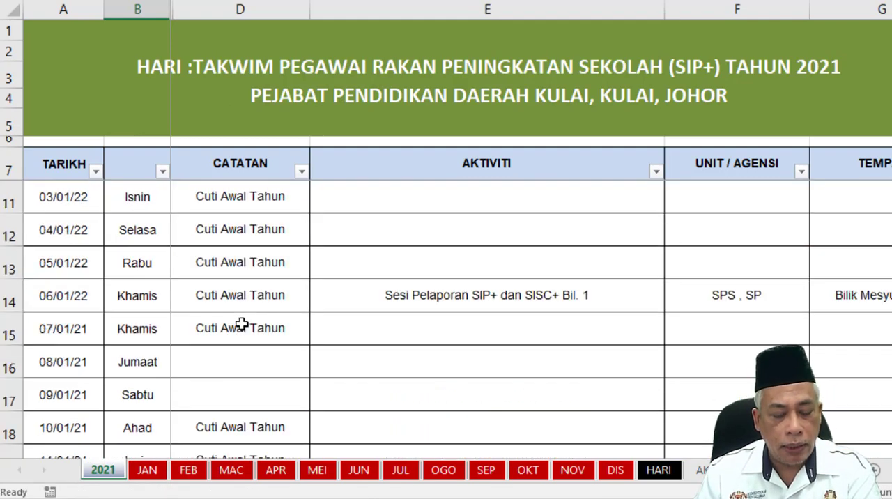
Enter the formula =JAN!D3:D33 in D9 of the 2021 sheet to pull the CATATAN notes from the JAN sheet.
{"action": "left_click", "coordinate": [147, 469]}
{"action": "left_click", "coordinate": [101, 471]}
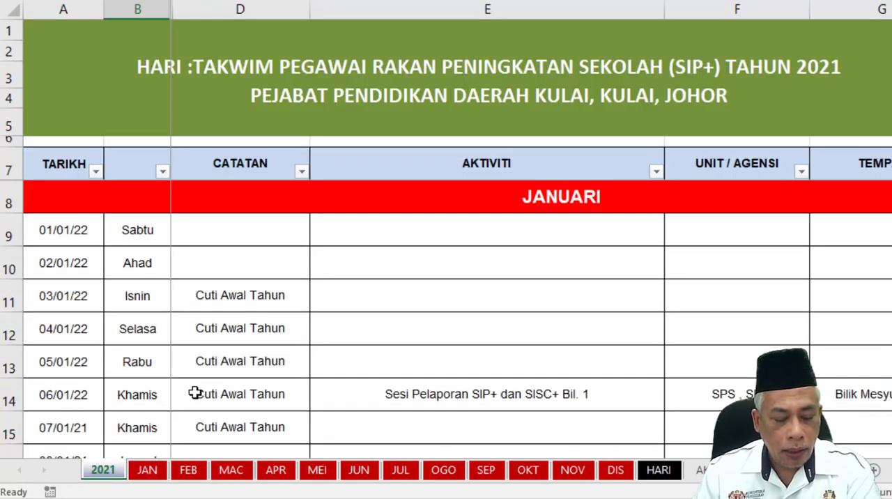
{"action": "left_click", "coordinate": [230, 232]}
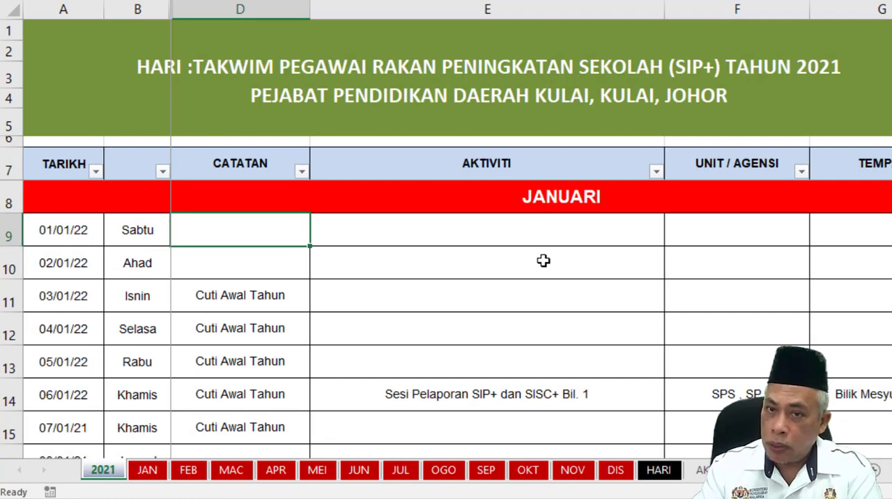
{"action": "type", "text": "="}
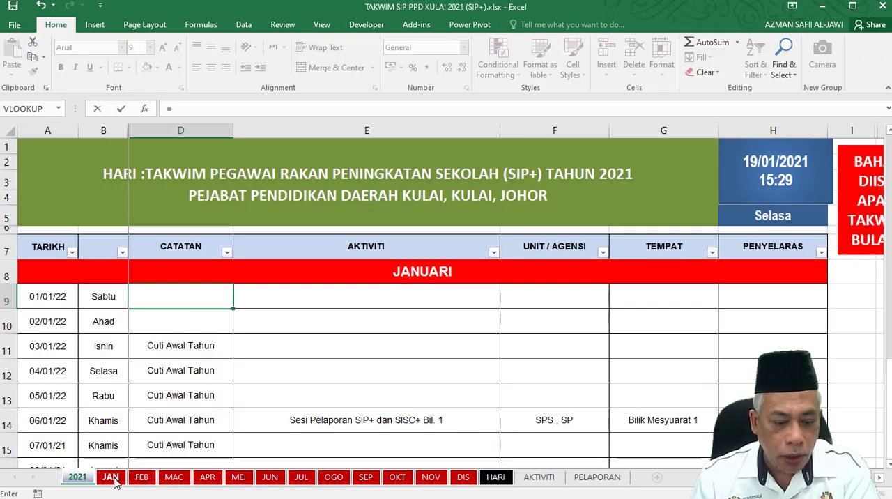
{"action": "left_click", "coordinate": [110, 476]}
{"action": "scroll", "coordinate": [217, 296], "scroll_direction": "up", "scroll_amount": 10}
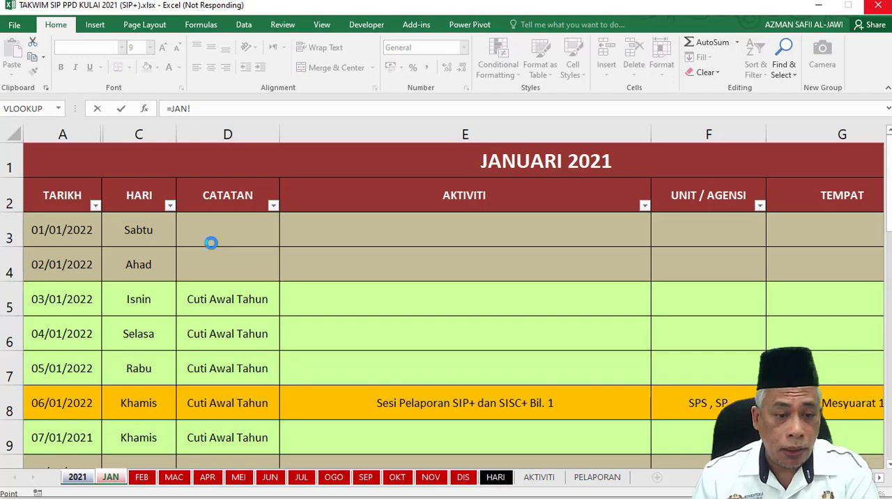
{"action": "left_click_drag", "start_coordinate": [220, 235], "coordinate": [183, 400]}
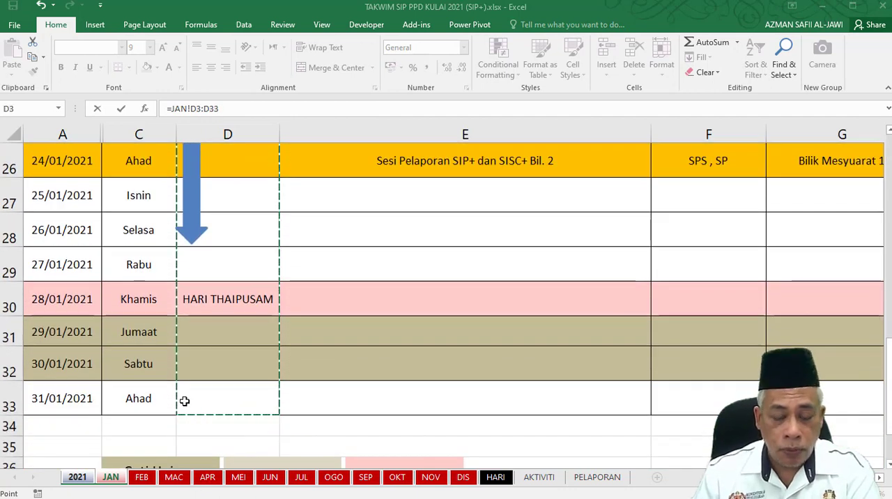
{"action": "key", "text": "Escape"}
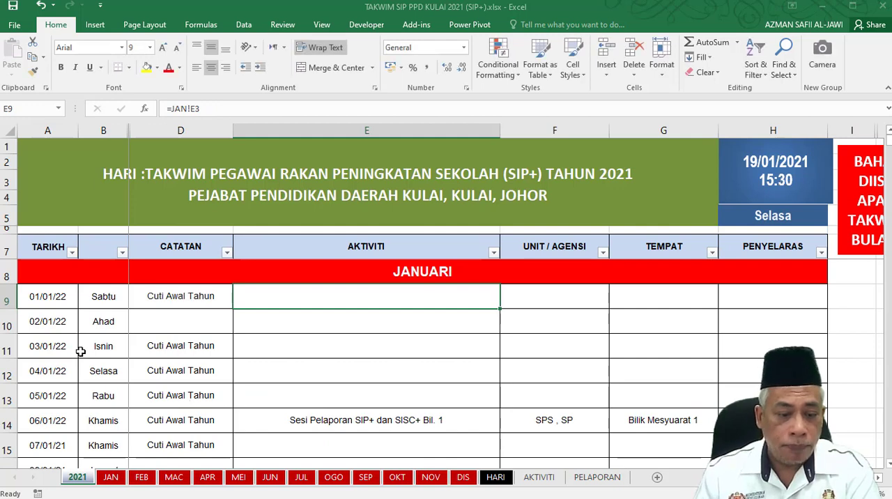
Fill the D9 formula down the CATATAN column through D39, the last January row.
{"action": "left_click", "coordinate": [172, 301]}
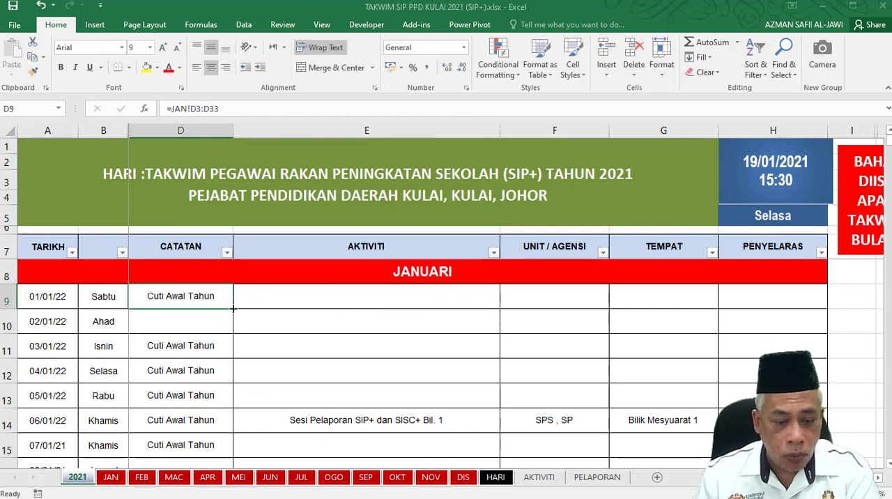
{"action": "left_click_drag", "start_coordinate": [232, 308], "coordinate": [225, 404]}
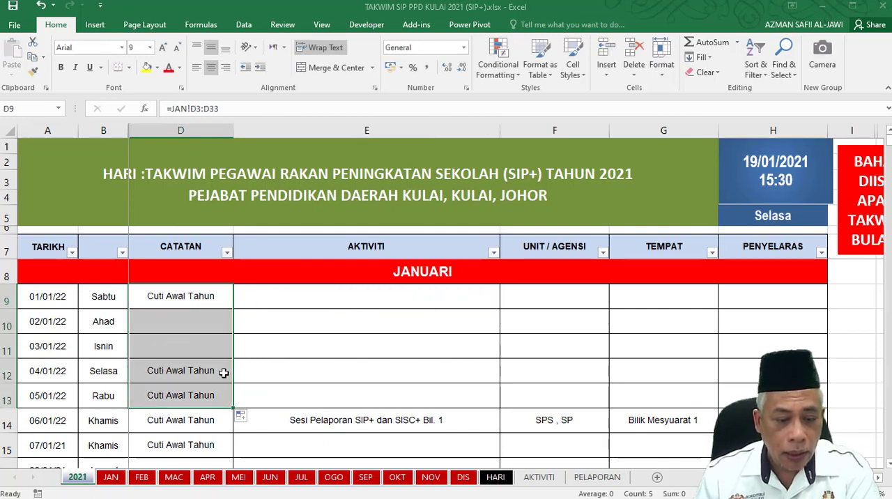
{"action": "scroll", "coordinate": [223, 373], "scroll_direction": "down", "scroll_amount": 2}
{"action": "scroll", "coordinate": [220, 322], "scroll_direction": "up", "scroll_amount": 2}
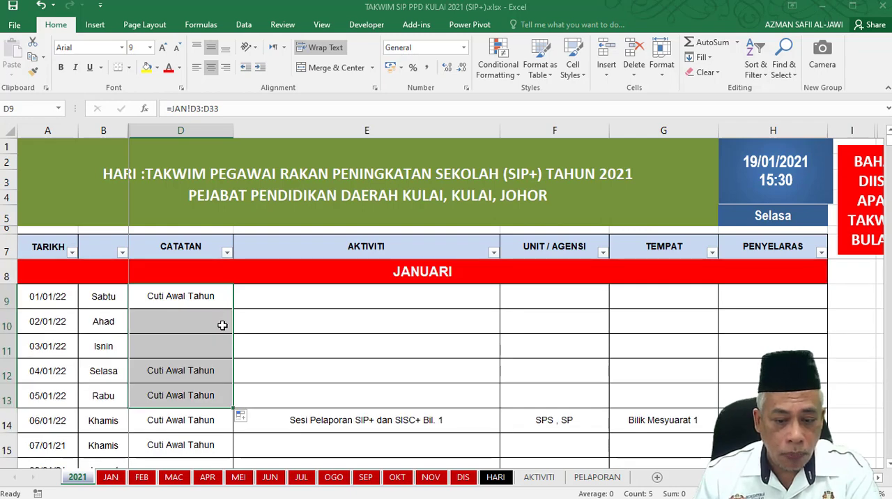
{"action": "left_click_drag", "start_coordinate": [235, 410], "coordinate": [202, 422]}
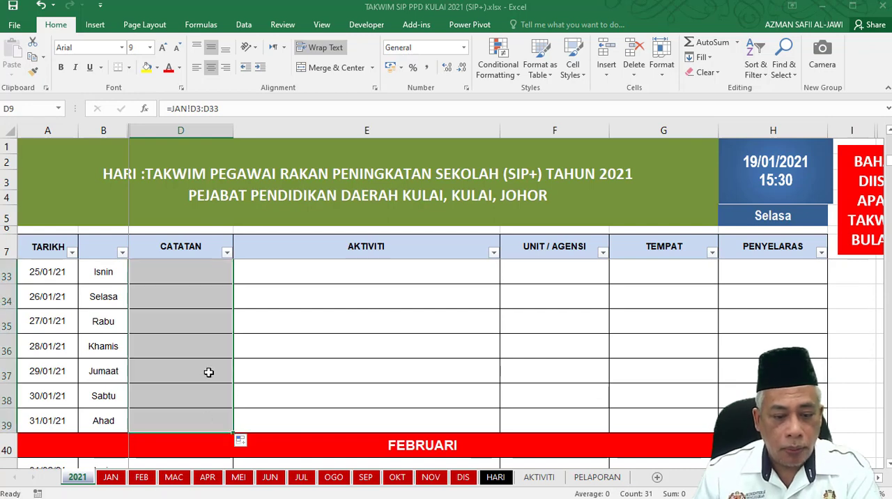
{"action": "scroll", "coordinate": [208, 372], "scroll_direction": "up", "scroll_amount": 2}
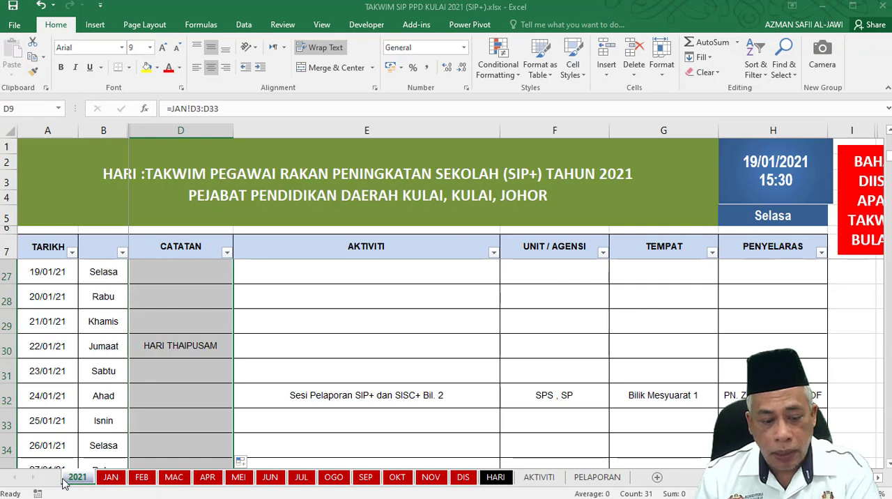
{"action": "scroll", "coordinate": [270, 404], "scroll_direction": "down", "scroll_amount": 2}
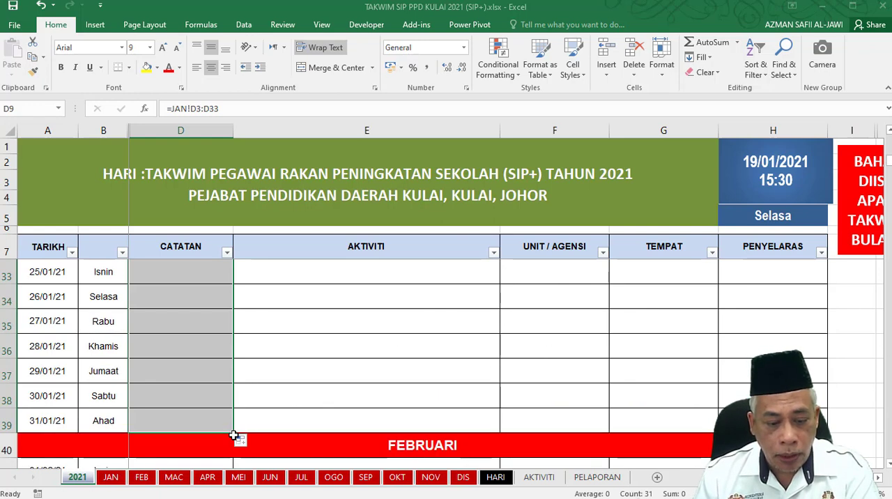
Extend the January formulas in D9:D39 across the AKTIVITI, UNIT / AGENSI, TEMPAT and PENYELARAS columns.
{"action": "left_click_drag", "start_coordinate": [234, 433], "coordinate": [774, 422]}
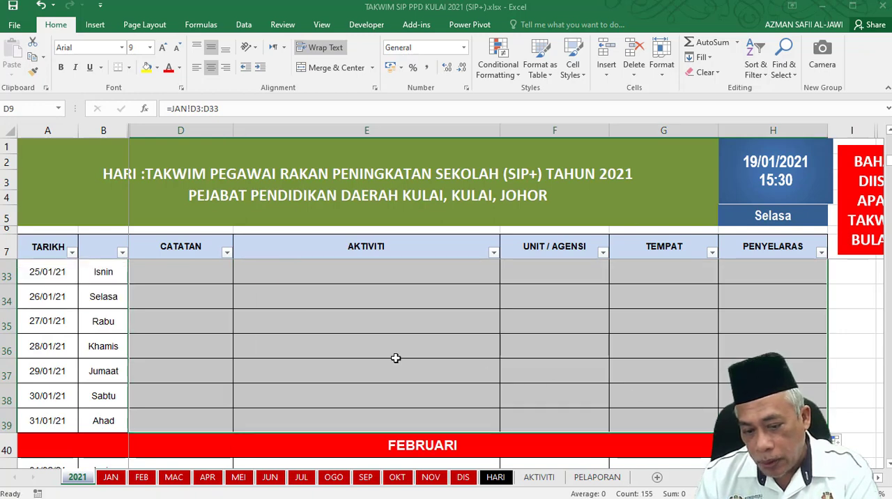
{"action": "scroll", "coordinate": [395, 357], "scroll_direction": "up", "scroll_amount": 4}
{"action": "scroll", "coordinate": [393, 353], "scroll_direction": "up", "scroll_amount": 4}
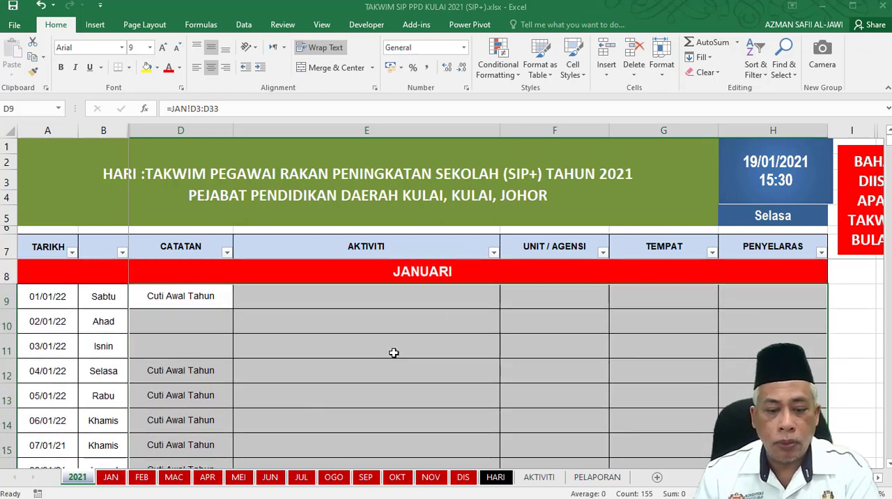
Review the January entries on the JAN sheet up to its header rows, and return to the 2021 sheet.
{"action": "left_click", "coordinate": [109, 477]}
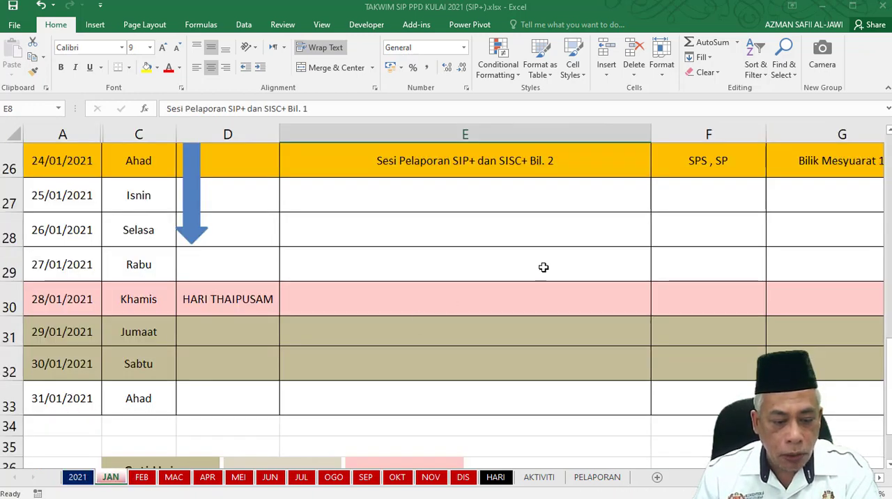
{"action": "scroll", "coordinate": [207, 232], "scroll_direction": "up", "scroll_amount": 5}
{"action": "scroll", "coordinate": [206, 237], "scroll_direction": "up", "scroll_amount": 4}
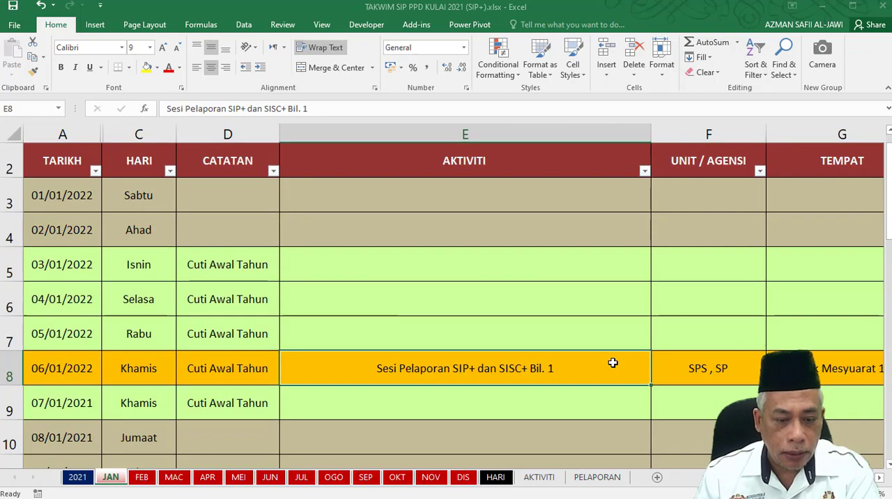
{"action": "scroll", "coordinate": [210, 327], "scroll_direction": "up", "scroll_amount": 1}
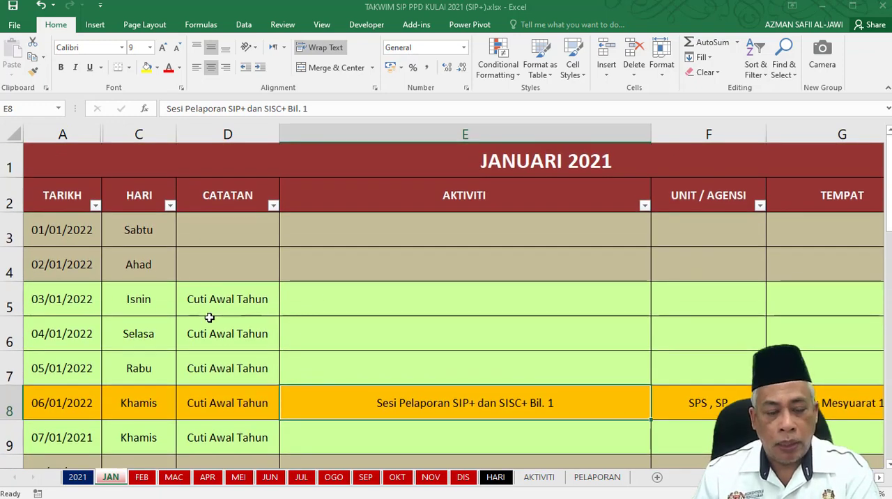
{"action": "left_click", "coordinate": [76, 478]}
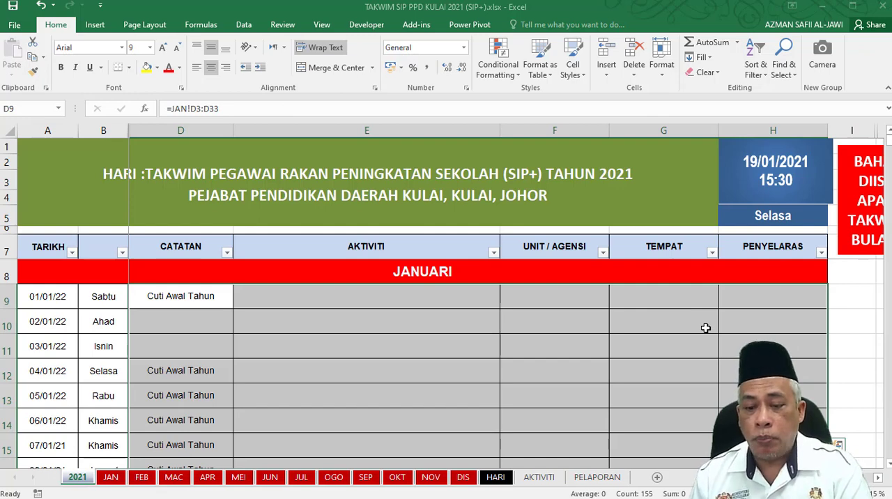
{"action": "left_click", "coordinate": [602, 254]}
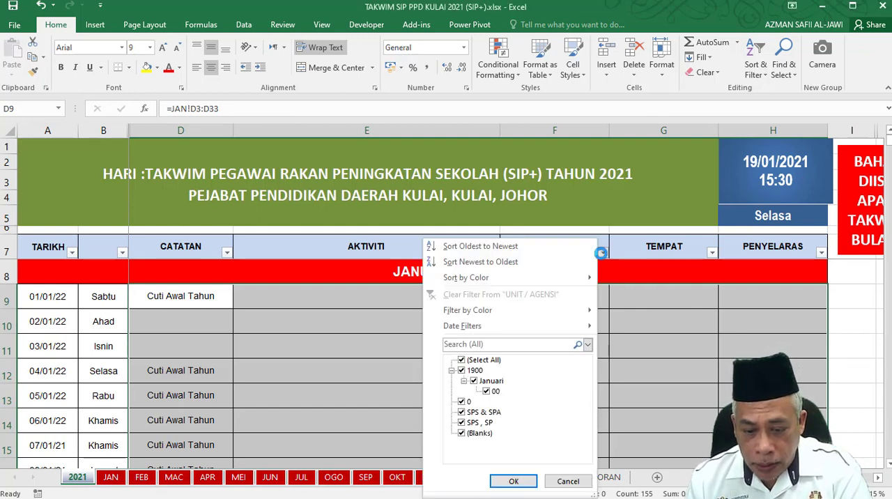
{"action": "left_click", "coordinate": [462, 360]}
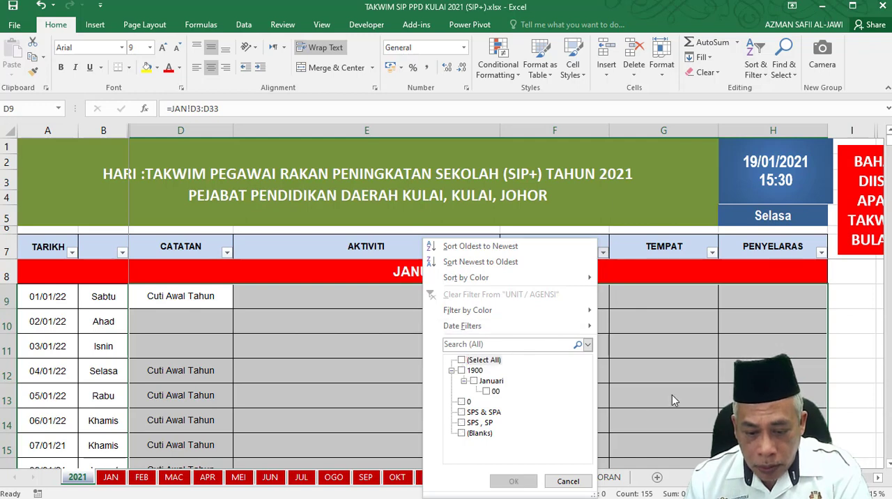
{"action": "left_click", "coordinate": [568, 480]}
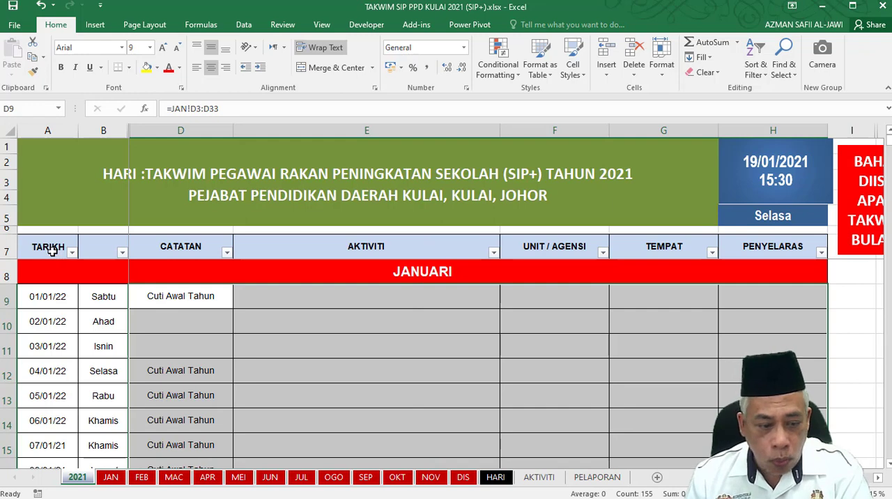
Remove the filter from the header row A7:H7 of the 2021 sheet.
{"action": "left_click_drag", "start_coordinate": [53, 251], "coordinate": [85, 249]}
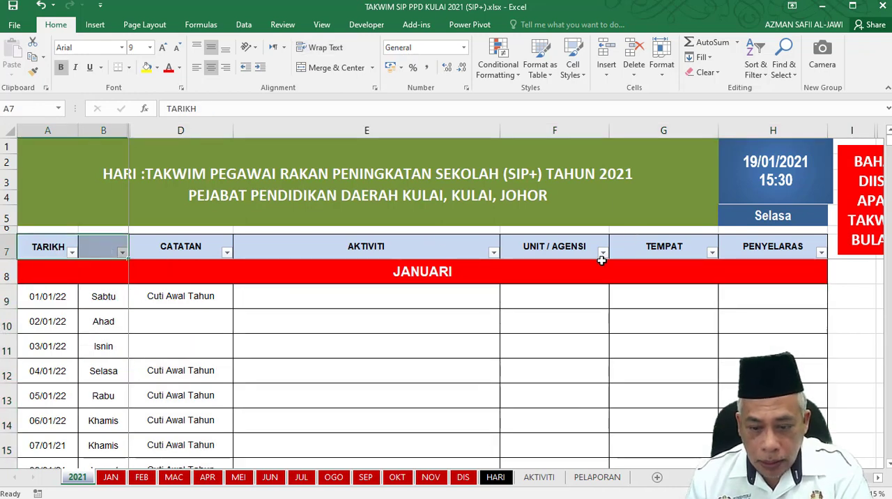
{"action": "left_click", "coordinate": [562, 246]}
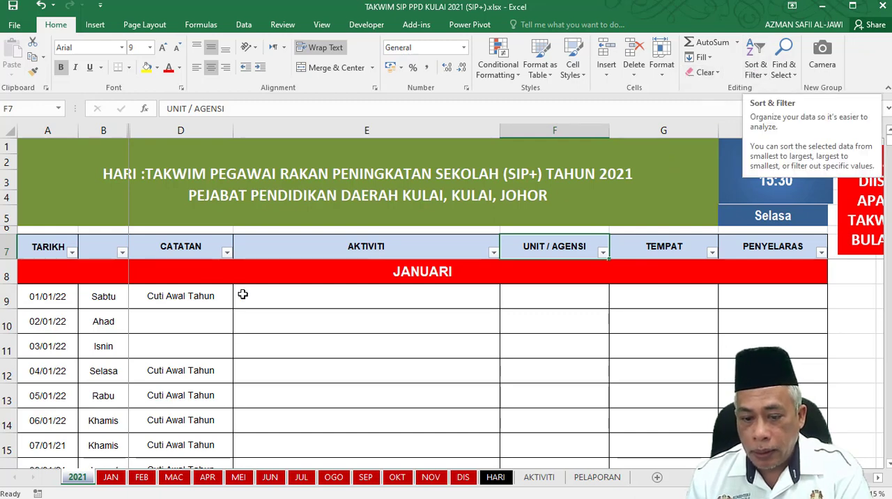
{"action": "left_click_drag", "start_coordinate": [47, 248], "coordinate": [767, 246]}
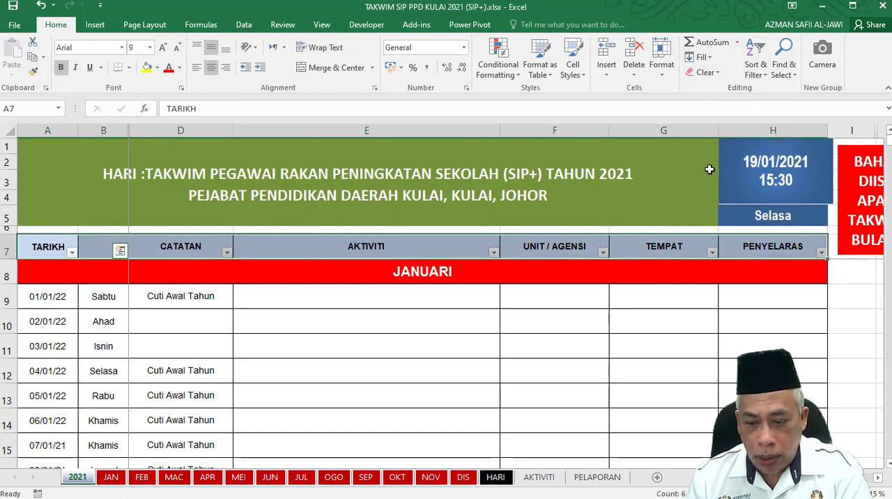
{"action": "left_click", "coordinate": [753, 66]}
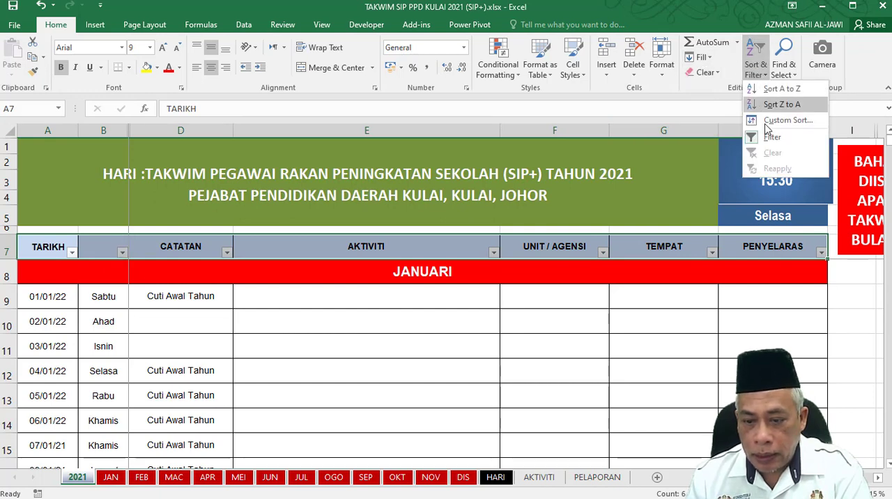
{"action": "left_click", "coordinate": [766, 143]}
{"action": "left_click", "coordinate": [623, 369]}
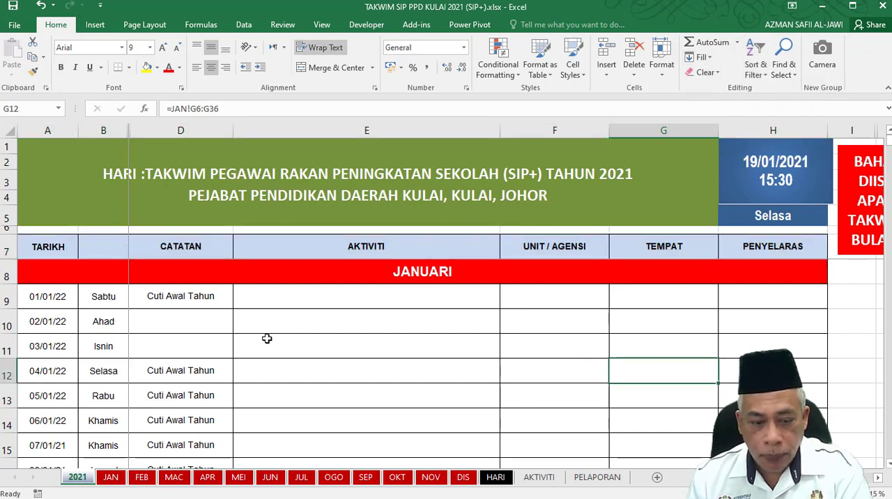
Apply a filter to the header row from TARIKH through PENYELARAS on the 2021 sheet.
{"action": "left_click_drag", "start_coordinate": [45, 247], "coordinate": [766, 244]}
{"action": "left_click", "coordinate": [757, 68]}
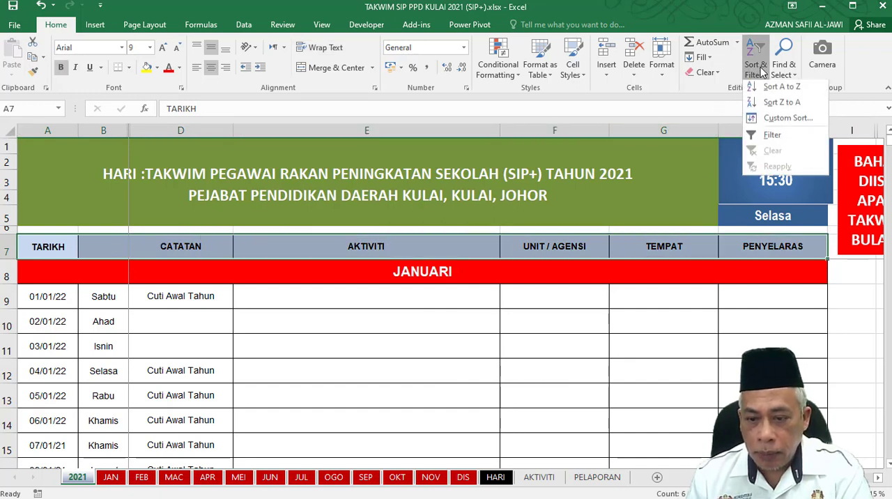
{"action": "left_click", "coordinate": [775, 138]}
{"action": "left_click", "coordinate": [547, 338]}
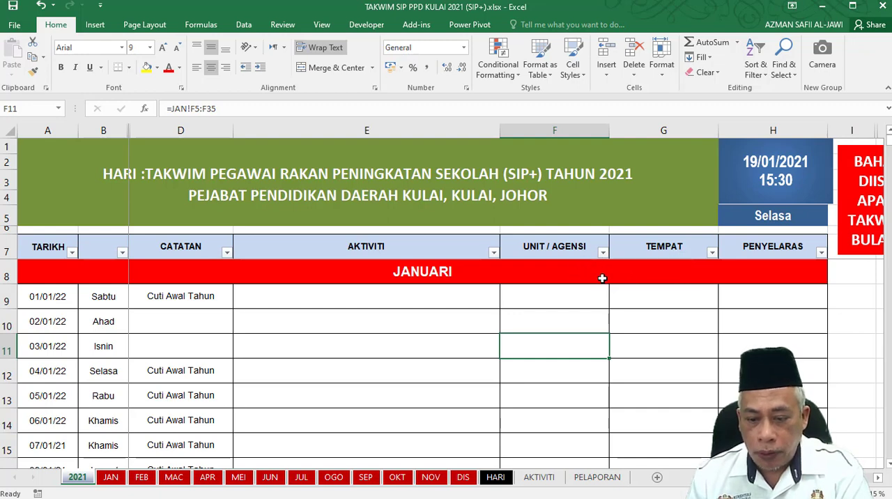
Filter the UNIT / AGENSI column to show only the SPS & SPA rows.
{"action": "left_click", "coordinate": [602, 253]}
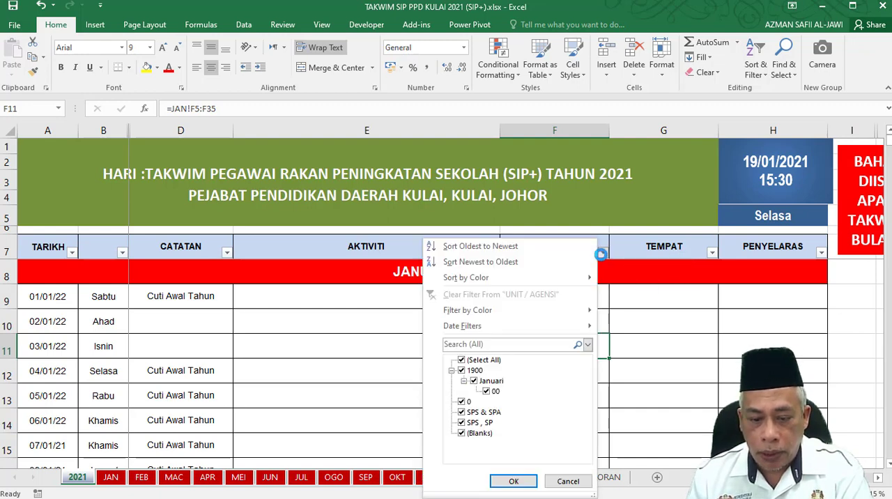
{"action": "left_click", "coordinate": [461, 360]}
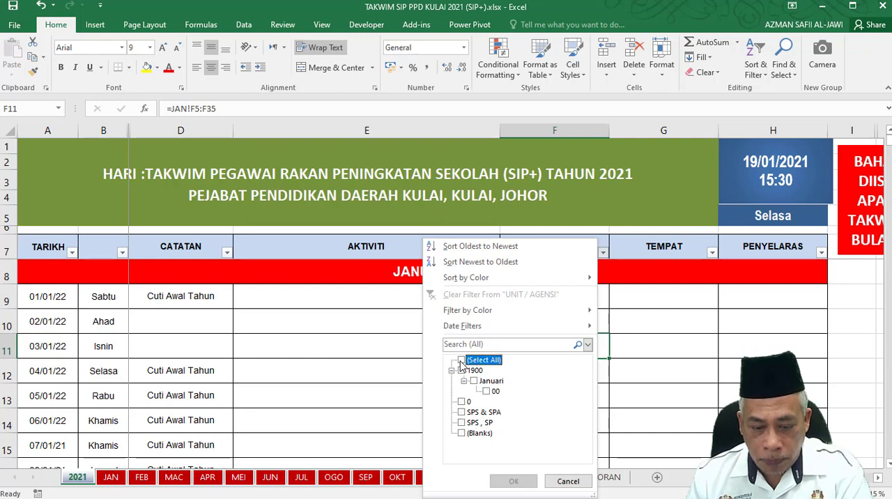
{"action": "left_click", "coordinate": [461, 412]}
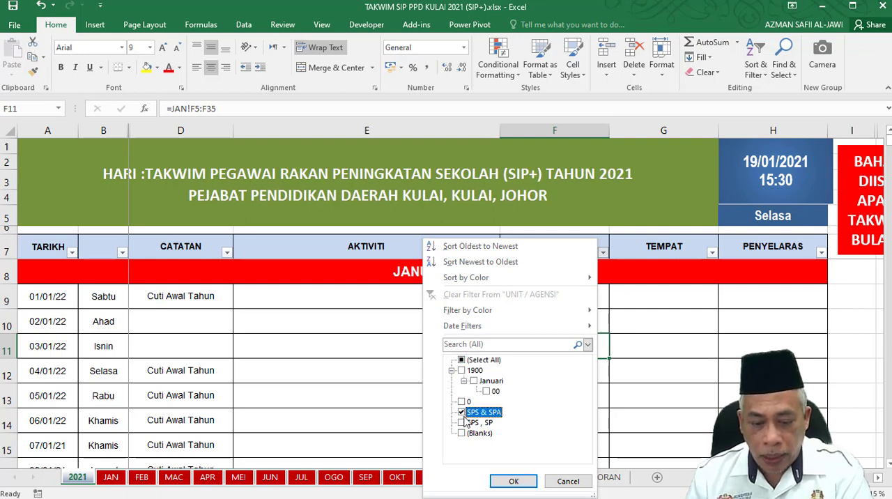
{"action": "left_click", "coordinate": [514, 481]}
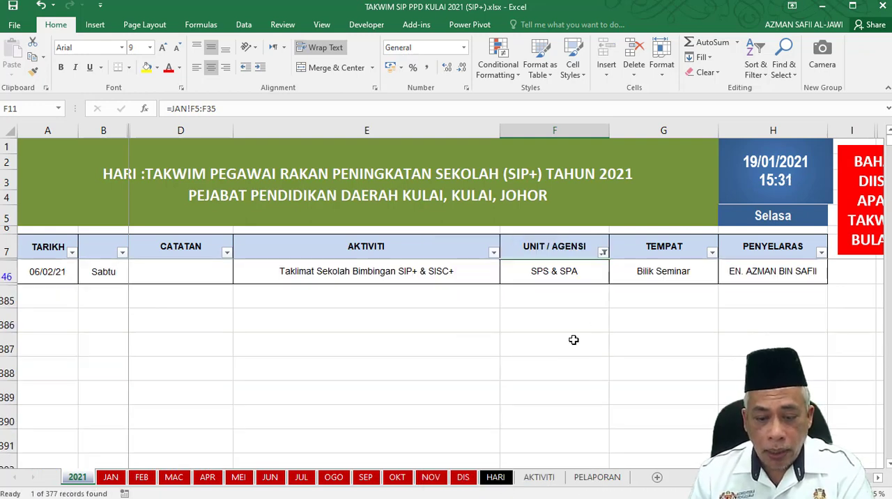
Change the UNIT / AGENSI filter to show only SPS , SP instead of SPS & SPA.
{"action": "left_click", "coordinate": [603, 253]}
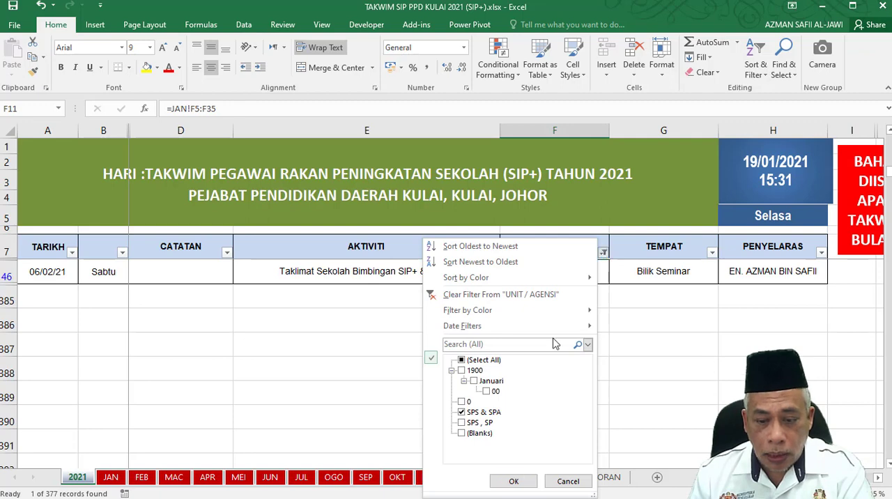
{"action": "left_click", "coordinate": [460, 422]}
{"action": "left_click", "coordinate": [460, 412]}
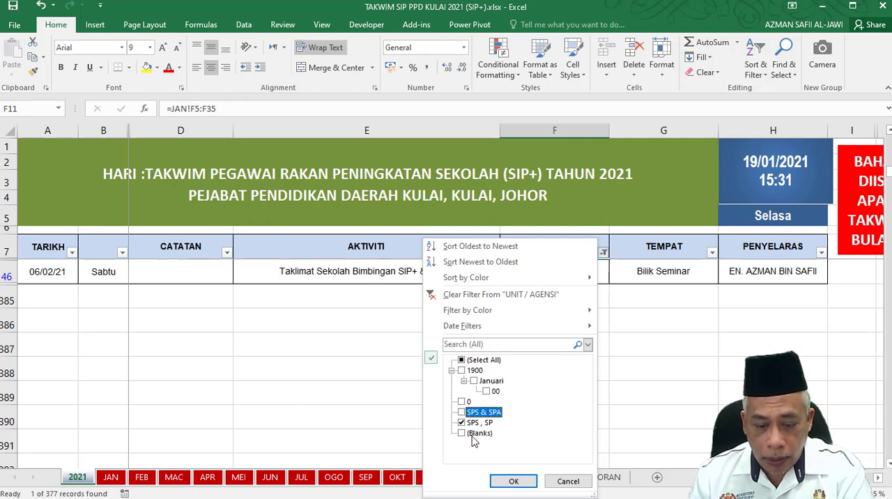
{"action": "left_click", "coordinate": [513, 481]}
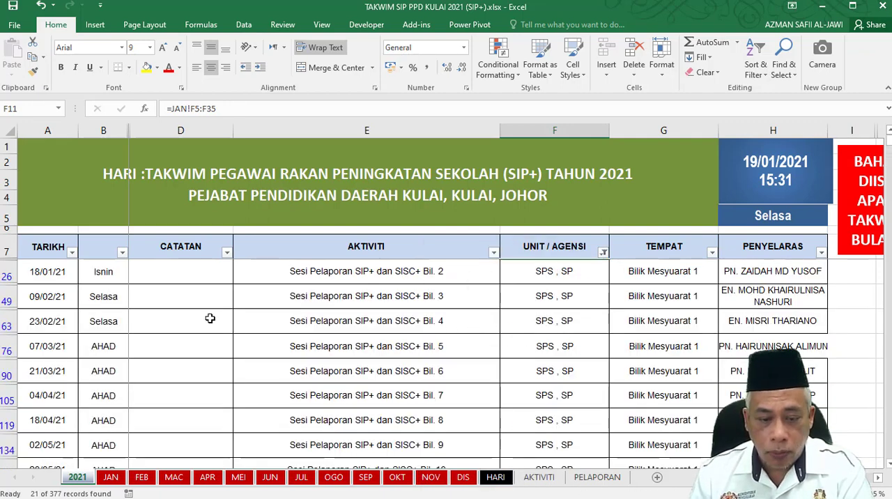
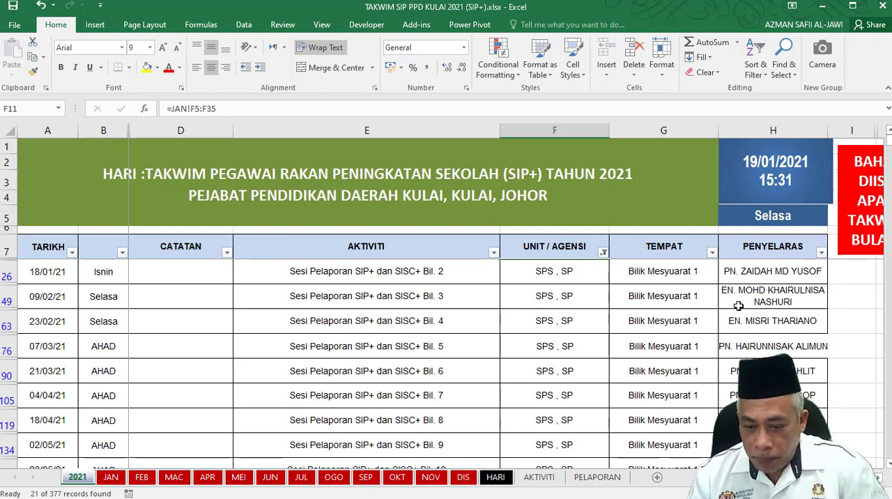
Review the filtered SPS , SP reporting sessions on the 2021 sheet and select the first two rows, dated 18/01/21 and 09/02/21.
{"action": "scroll", "coordinate": [738, 305], "scroll_direction": "down", "scroll_amount": 3}
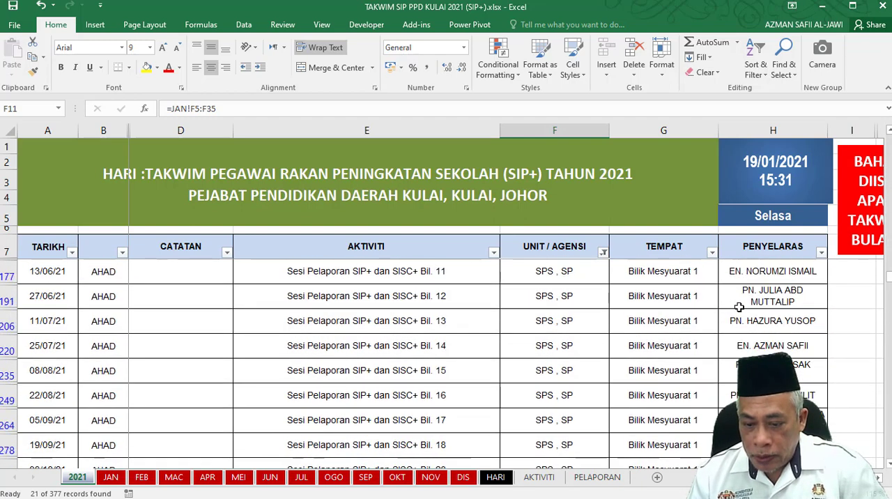
{"action": "scroll", "coordinate": [742, 321], "scroll_direction": "down", "scroll_amount": 2}
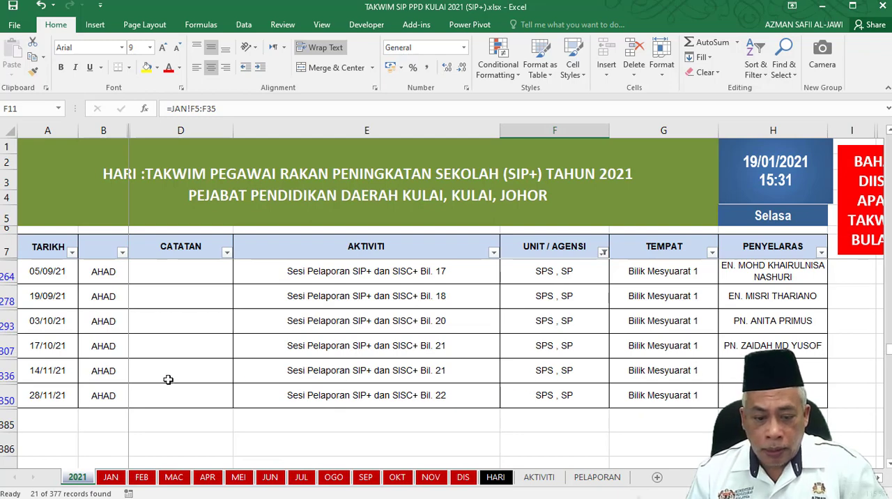
{"action": "scroll", "coordinate": [167, 380], "scroll_direction": "up", "scroll_amount": 4}
{"action": "scroll", "coordinate": [168, 380], "scroll_direction": "up", "scroll_amount": 2}
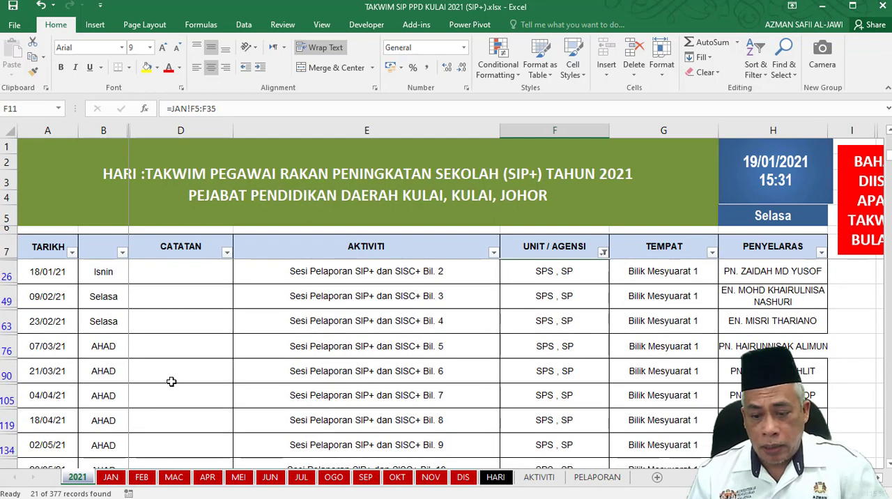
{"action": "left_click", "coordinate": [56, 273]}
{"action": "left_click_drag", "start_coordinate": [55, 274], "coordinate": [187, 304]}
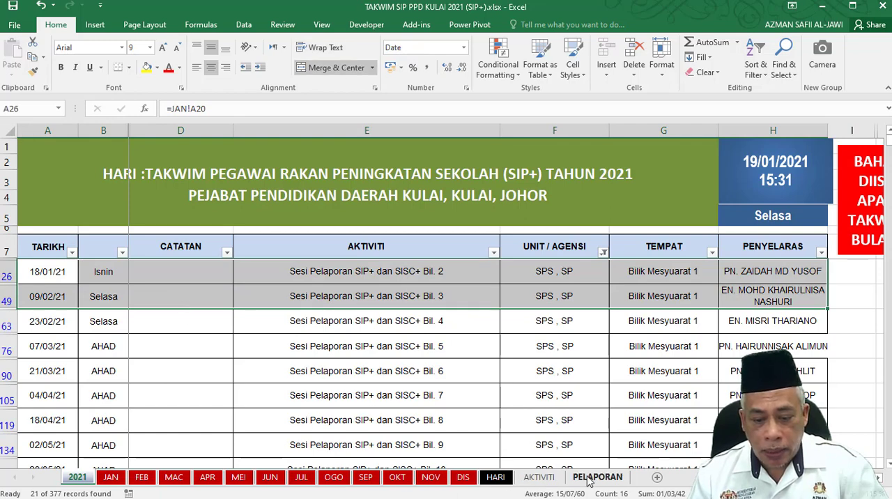
Open the PELAPORAN sheet and inspect the list of officers available for the PENYELARAS cell of activity 1.
{"action": "left_click", "coordinate": [596, 477]}
{"action": "scroll", "coordinate": [259, 243], "scroll_direction": "up", "scroll_amount": 2}
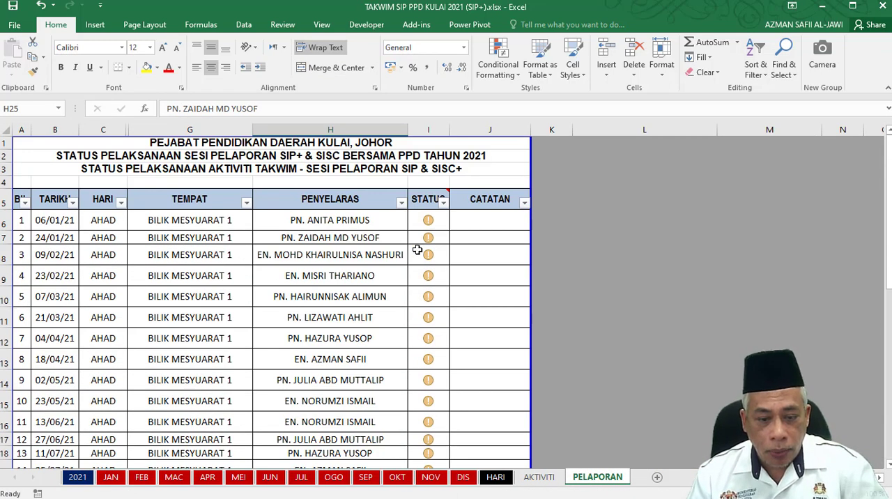
{"action": "left_click", "coordinate": [436, 222]}
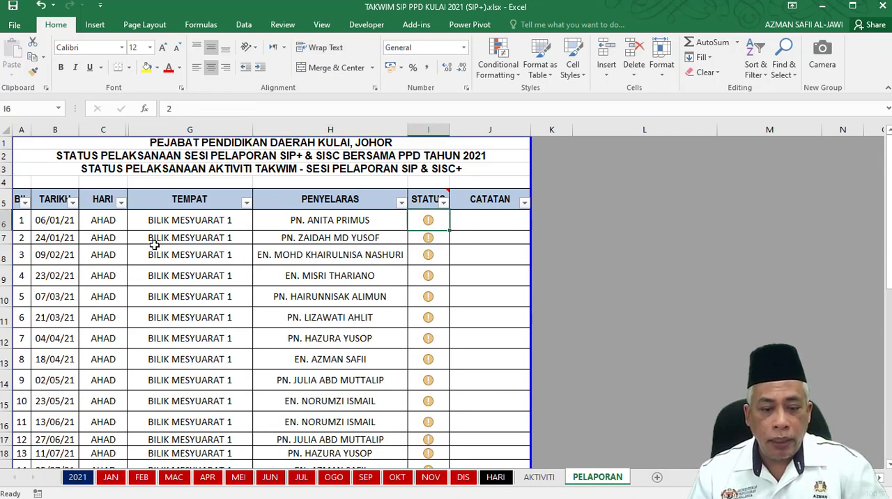
{"action": "left_click", "coordinate": [370, 220]}
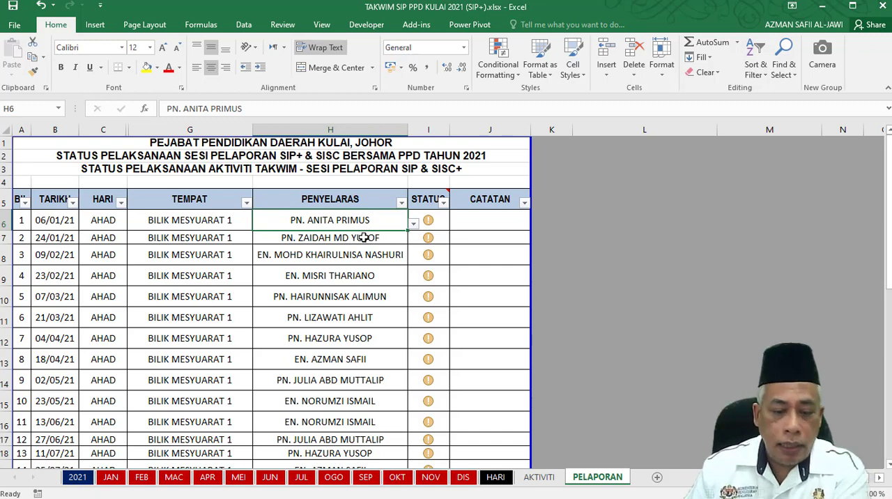
{"action": "left_click", "coordinate": [365, 237]}
{"action": "left_click", "coordinate": [363, 221]}
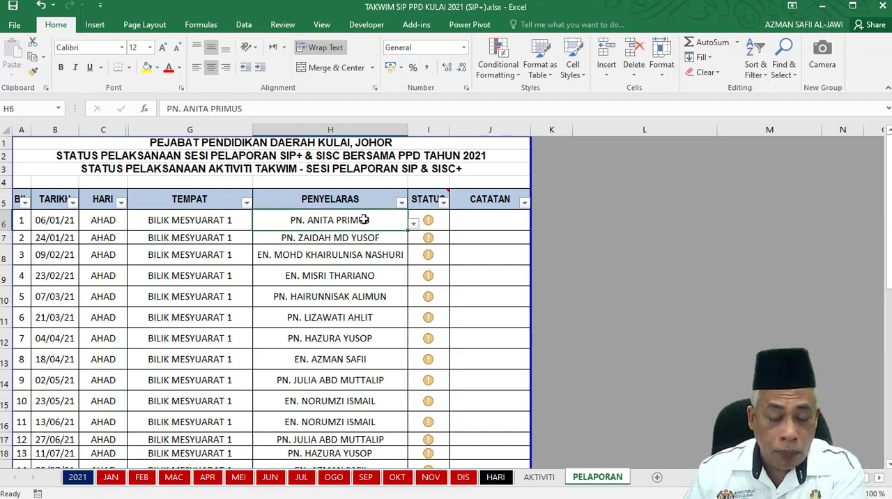
{"action": "left_click", "coordinate": [413, 224]}
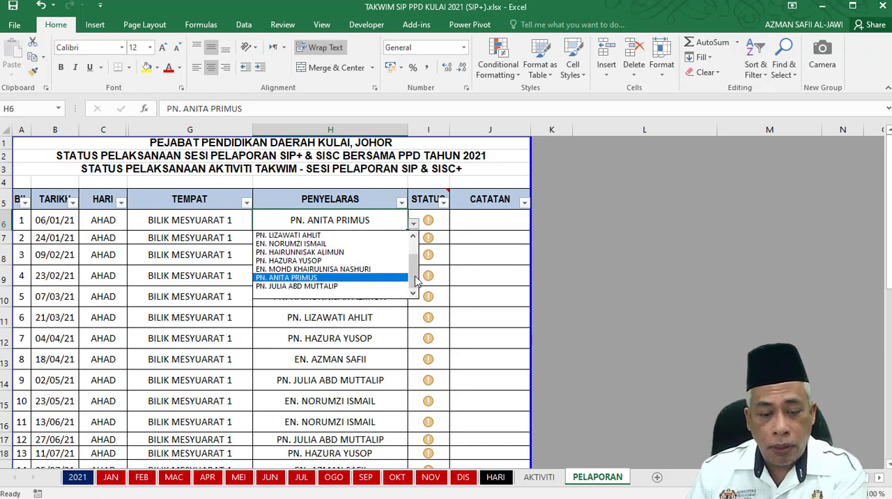
{"action": "left_click_drag", "start_coordinate": [414, 276], "coordinate": [413, 253]}
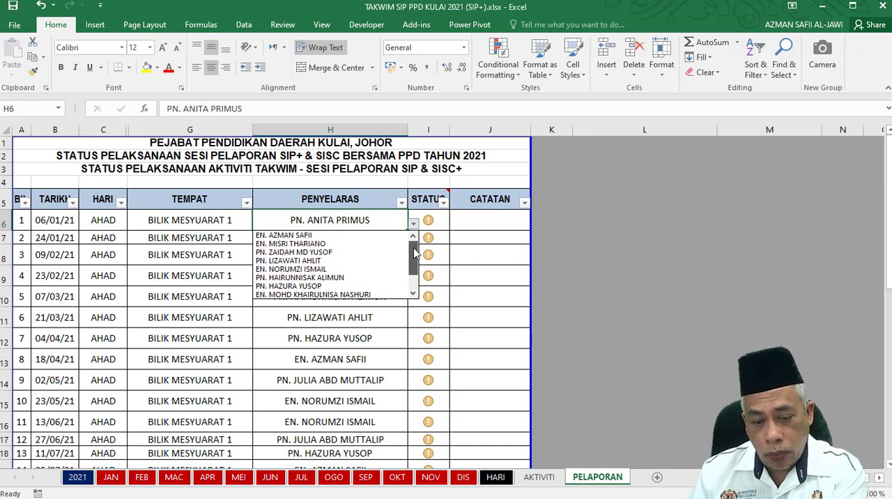
Inspect the PENYELARAS choices for activity 3 and look over the coordinators assigned across the PELAPORAN schedule.
{"action": "left_click", "coordinate": [327, 220]}
{"action": "left_click", "coordinate": [318, 239]}
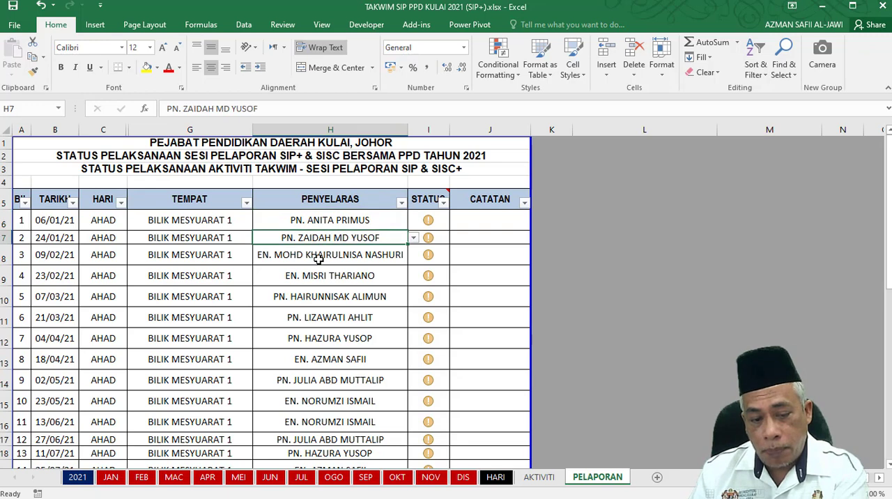
{"action": "left_click", "coordinate": [318, 258]}
{"action": "left_click", "coordinate": [414, 259]}
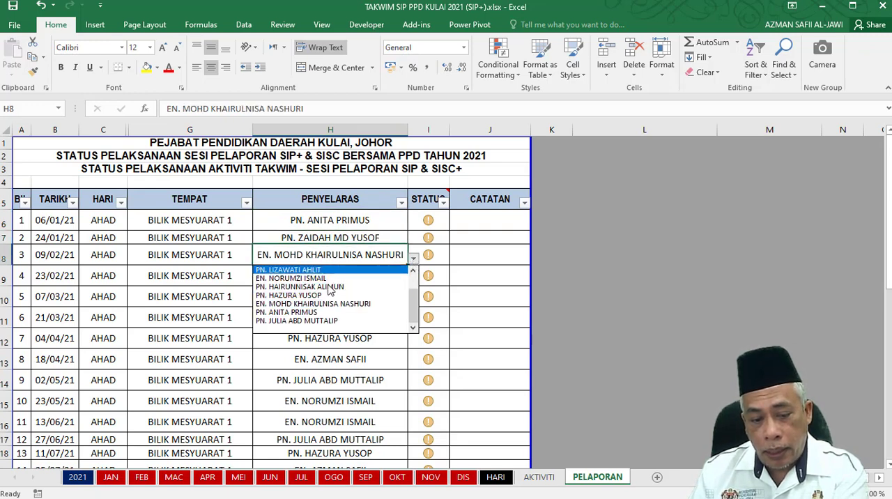
{"action": "left_click", "coordinate": [318, 239]}
{"action": "left_click", "coordinate": [317, 237]}
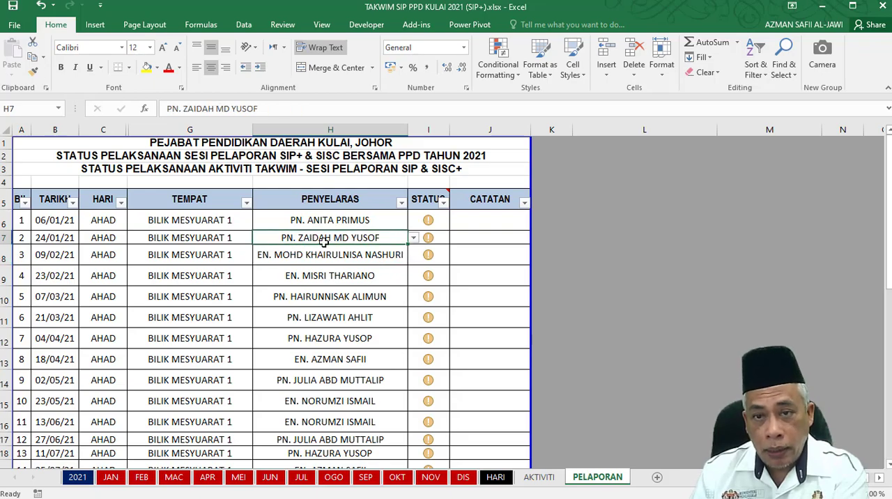
{"action": "scroll", "coordinate": [324, 240], "scroll_direction": "down", "scroll_amount": 7}
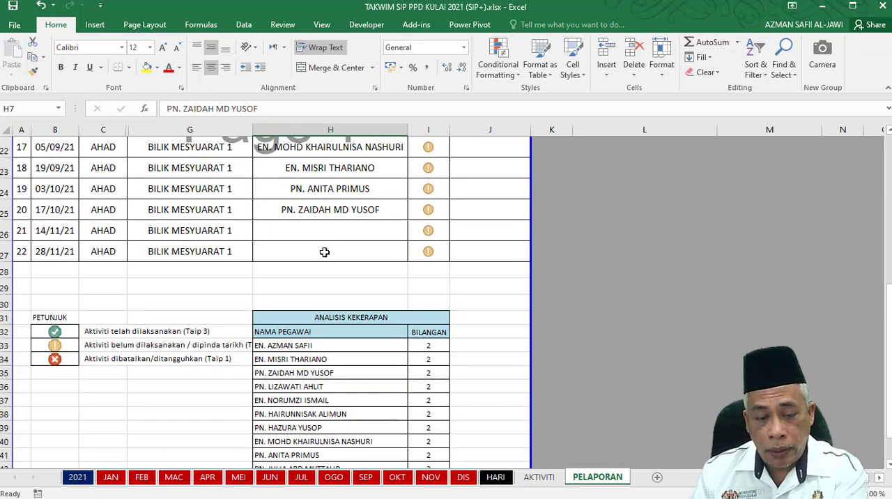
{"action": "scroll", "coordinate": [324, 251], "scroll_direction": "up", "scroll_amount": 6}
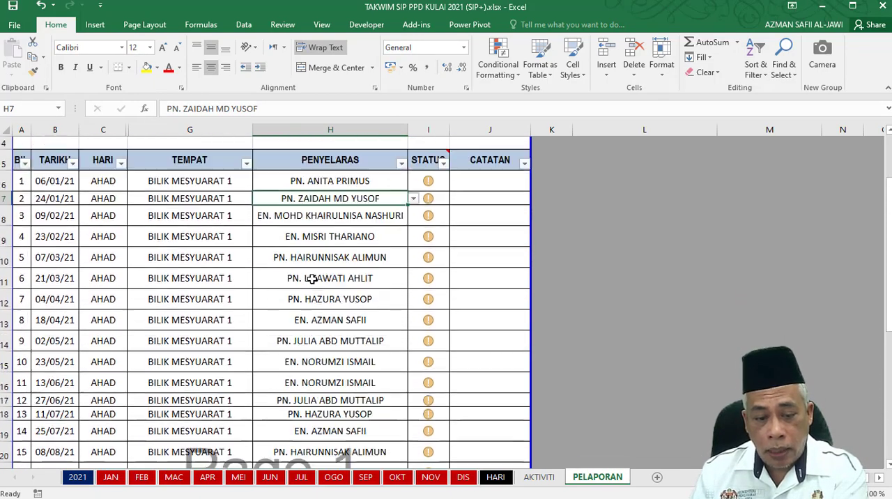
{"action": "scroll", "coordinate": [312, 278], "scroll_direction": "up", "scroll_amount": 1}
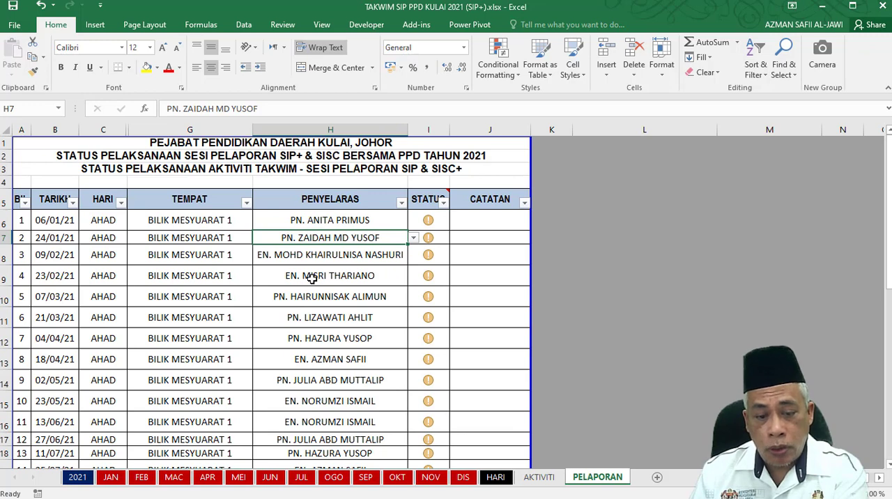
{"action": "left_click", "coordinate": [325, 223]}
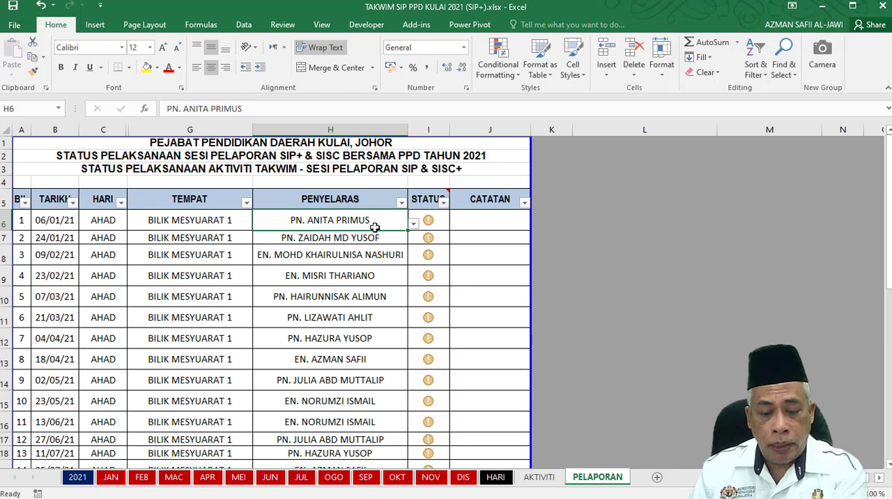
Consult the PETUNJUK legend and enter status codes 0, 0 and 3 for activities 1, 2 and 3 in the STATUS column.
{"action": "left_click", "coordinate": [432, 224]}
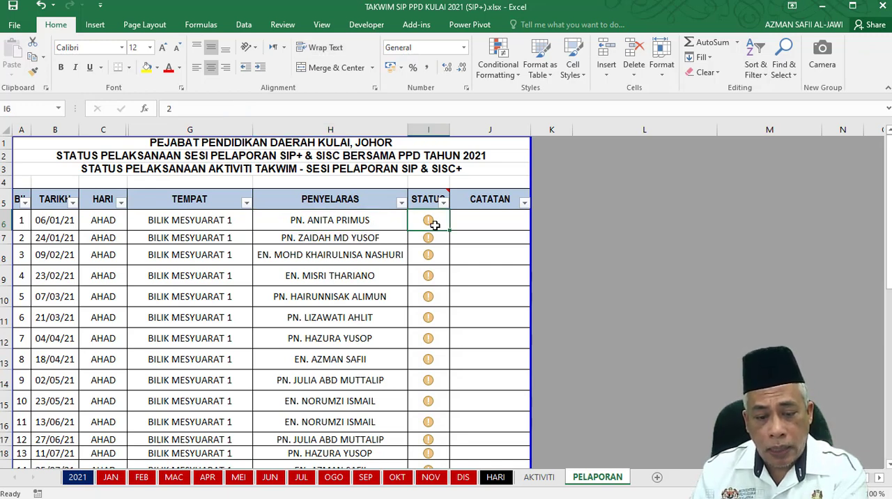
{"action": "scroll", "coordinate": [433, 224], "scroll_direction": "down", "scroll_amount": 7}
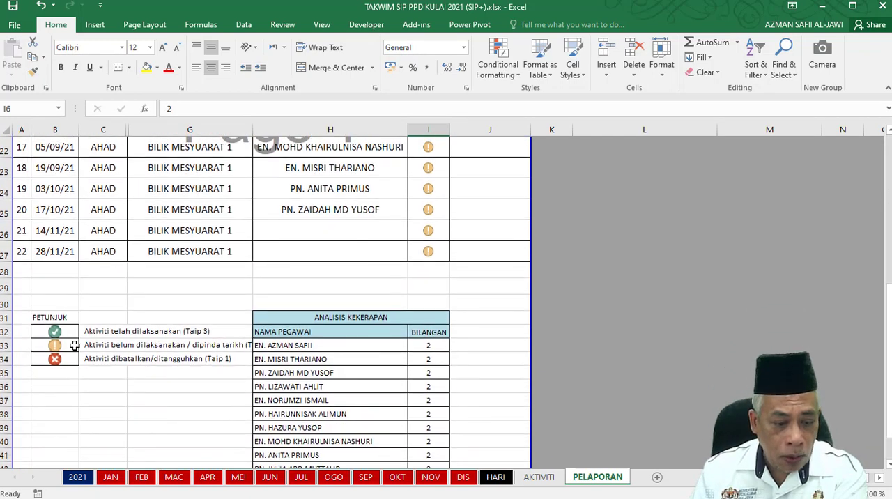
{"action": "scroll", "coordinate": [370, 367], "scroll_direction": "up", "scroll_amount": 7}
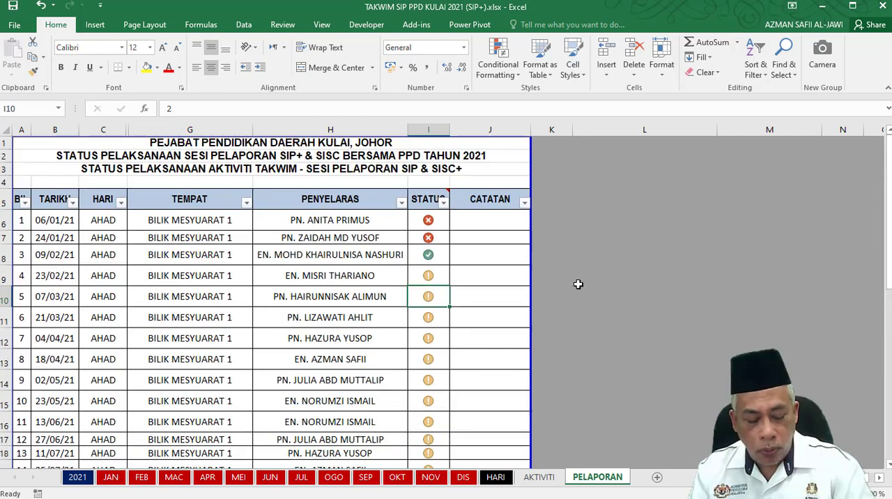
Set the STATUS of activity 3 to 2 and the STATUS of activity 4 to 3.
{"action": "key", "text": "Up"}
{"action": "key", "text": "Up"}
{"action": "key", "text": "Up"}
{"action": "key", "text": "Up"}
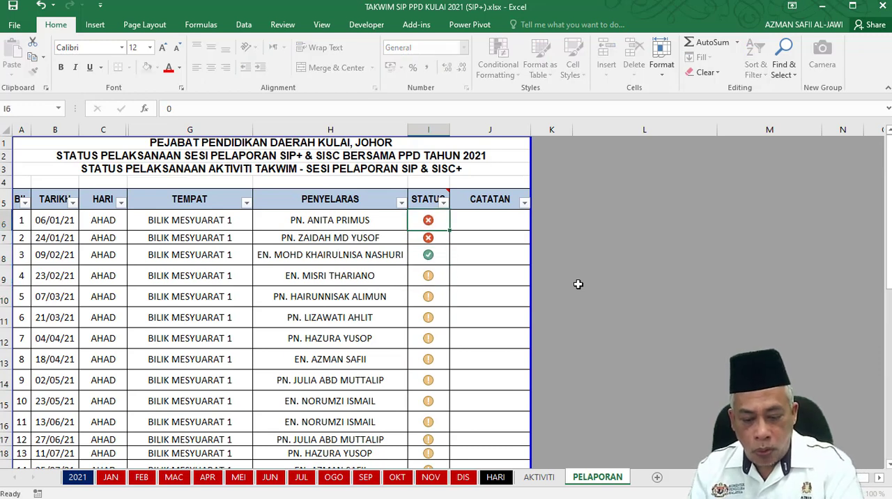
{"action": "key", "text": "Down"}
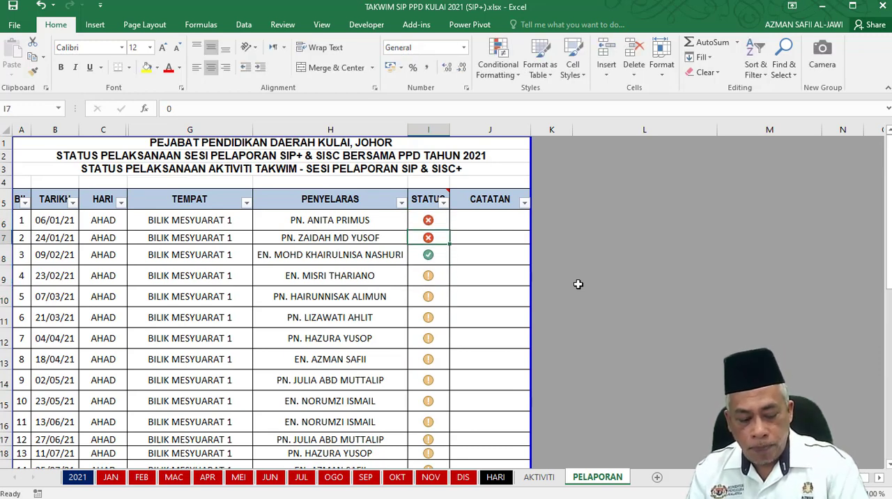
{"action": "key", "text": "Down"}
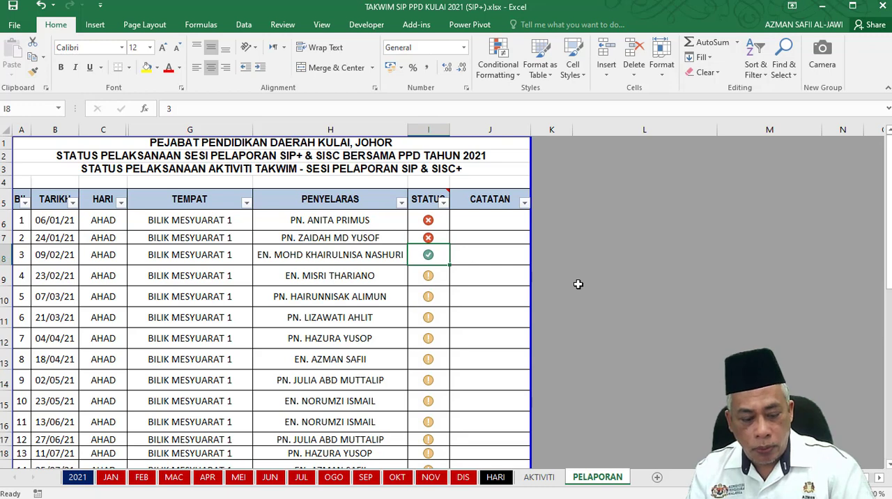
{"action": "type", "text": "2"}
{"action": "key", "text": "Return"}
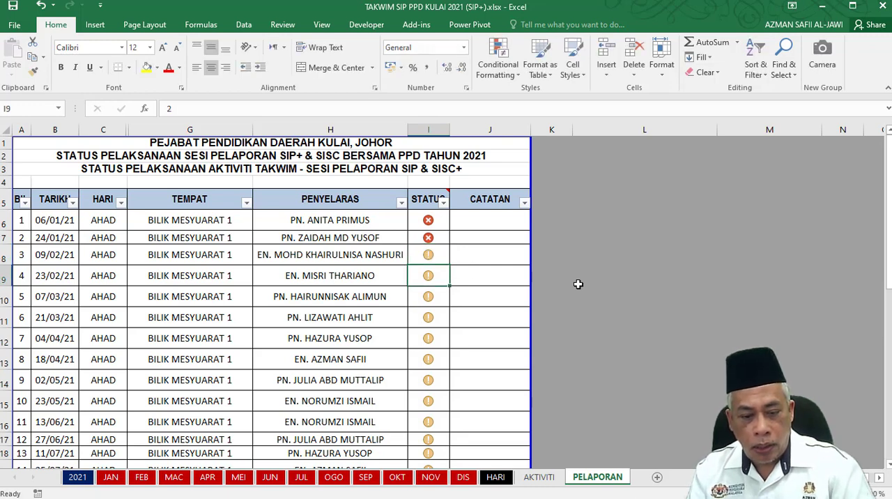
{"action": "type", "text": "3"}
{"action": "key", "text": "Return"}
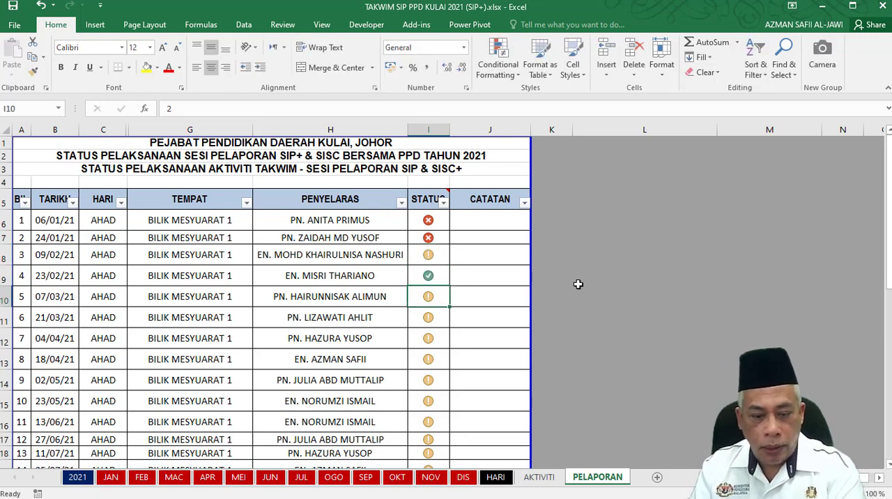
Examine the PETUNJUK status legend and the COUNTIF formulas in the BILANGAN column of the ANALISIS KEKERAPAN table.
{"action": "scroll", "coordinate": [370, 325], "scroll_direction": "down", "scroll_amount": 6}
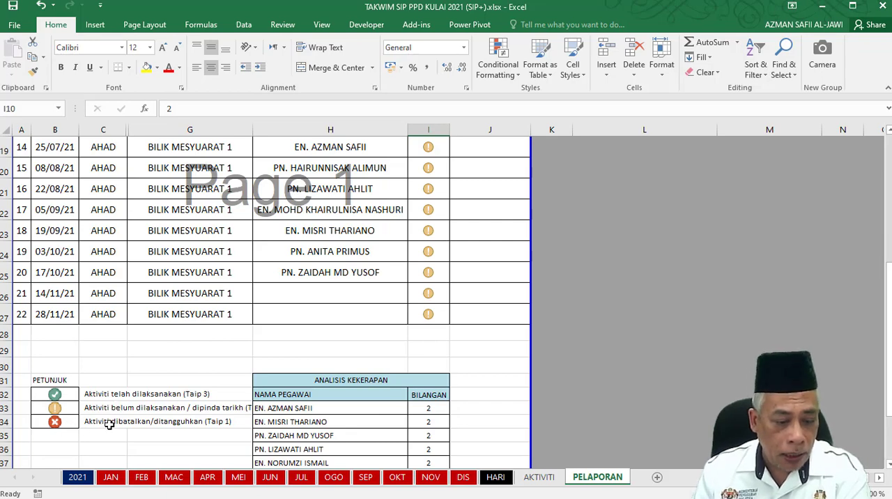
{"action": "scroll", "coordinate": [318, 374], "scroll_direction": "up", "scroll_amount": 6}
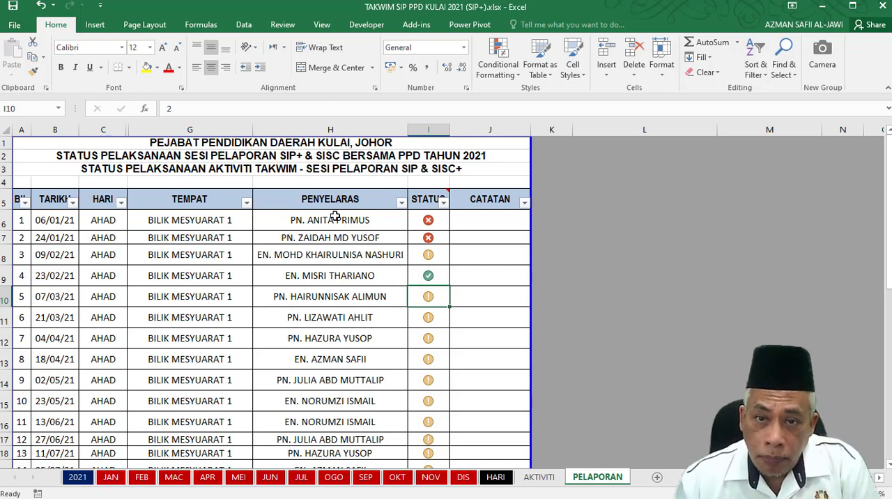
{"action": "scroll", "coordinate": [213, 236], "scroll_direction": "down", "scroll_amount": 1}
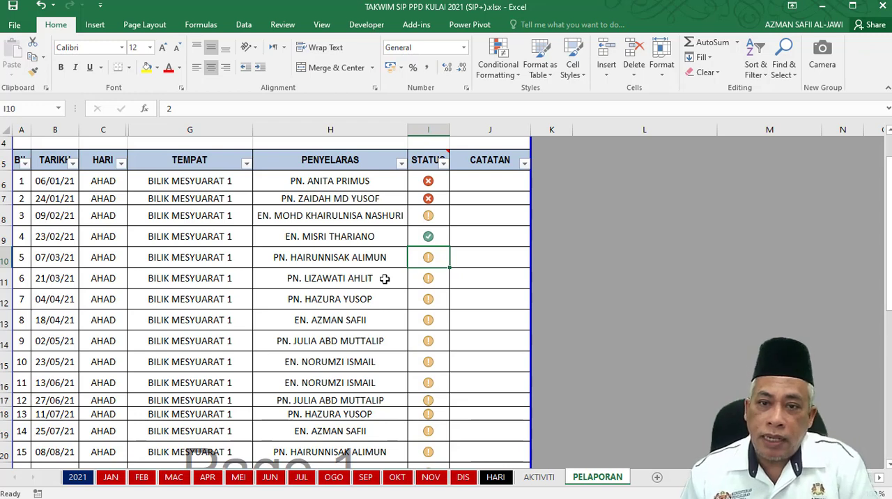
{"action": "scroll", "coordinate": [385, 278], "scroll_direction": "down", "scroll_amount": 8}
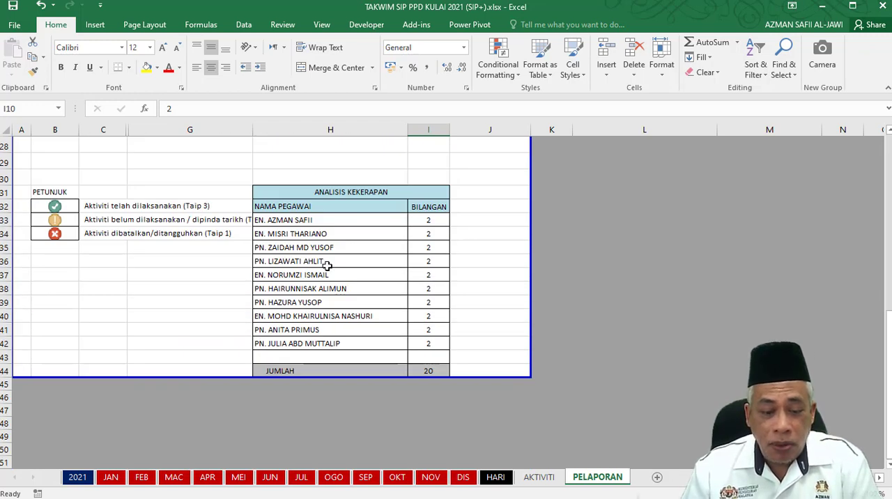
{"action": "left_click", "coordinate": [431, 222]}
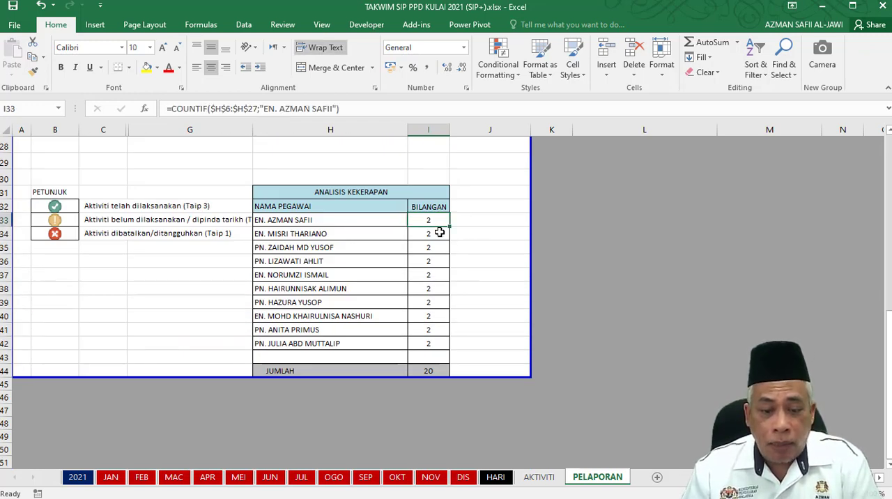
{"action": "left_click", "coordinate": [433, 234]}
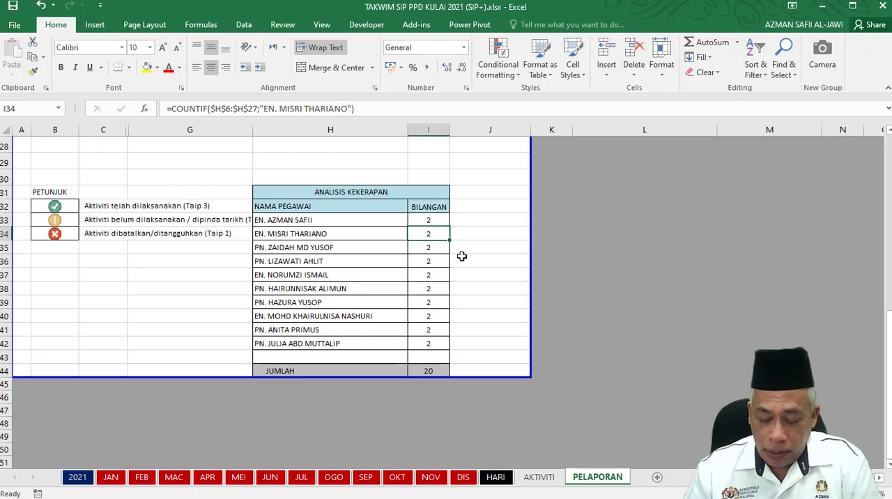
{"action": "key", "text": "Down"}
{"action": "key", "text": "Down"}
{"action": "key", "text": "Down"}
{"action": "key", "text": "Down"}
{"action": "key", "text": "Down"}
{"action": "key", "text": "Down"}
{"action": "key", "text": "Down"}
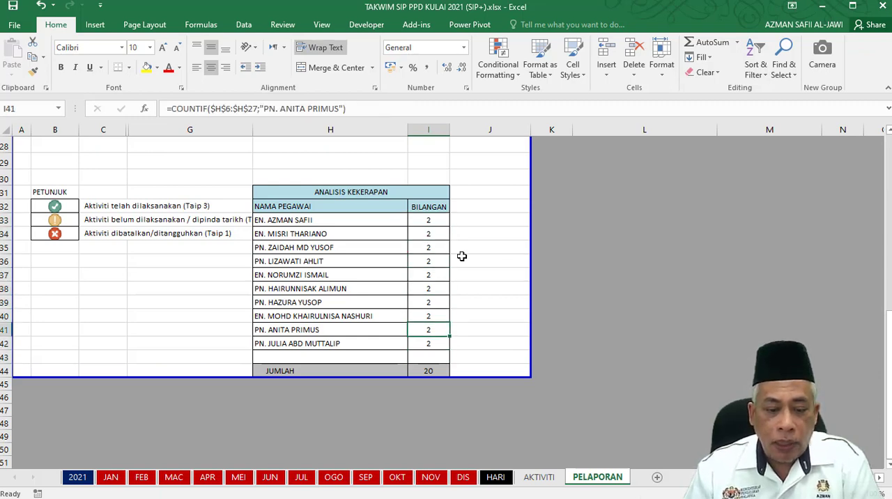
{"action": "key", "text": "Up"}
Change the PENYELARAS of activity 8 on 18/04/21 to the second officer in the list and check the ANALISIS KEKERAPAN table.
{"action": "scroll", "coordinate": [293, 225], "scroll_direction": "up", "scroll_amount": 7}
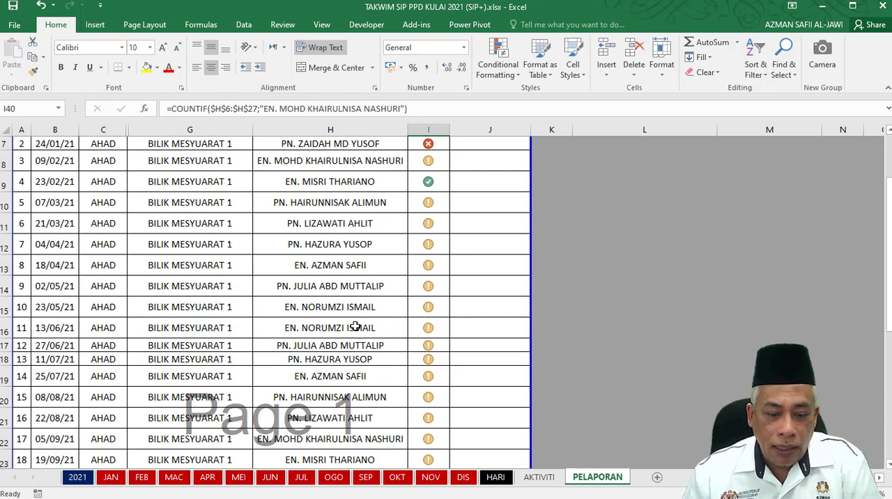
{"action": "left_click", "coordinate": [348, 268]}
{"action": "left_click", "coordinate": [413, 268]}
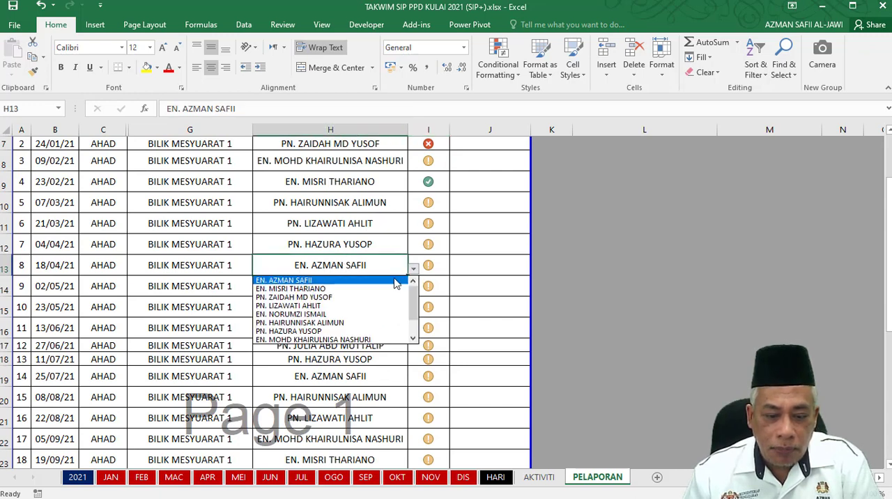
{"action": "left_click", "coordinate": [329, 288]}
{"action": "scroll", "coordinate": [390, 285], "scroll_direction": "down", "scroll_amount": 4}
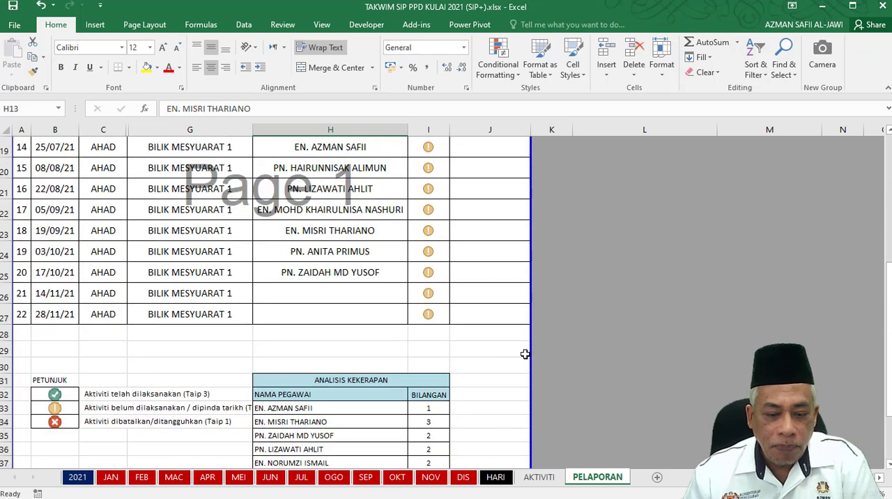
Check the first officer's COUNTIF formula under BILANGAN and change the PENYELARAS of activity 14 on 25/07/21 to the second officer in the list.
{"action": "scroll", "coordinate": [467, 398], "scroll_direction": "down", "scroll_amount": 2}
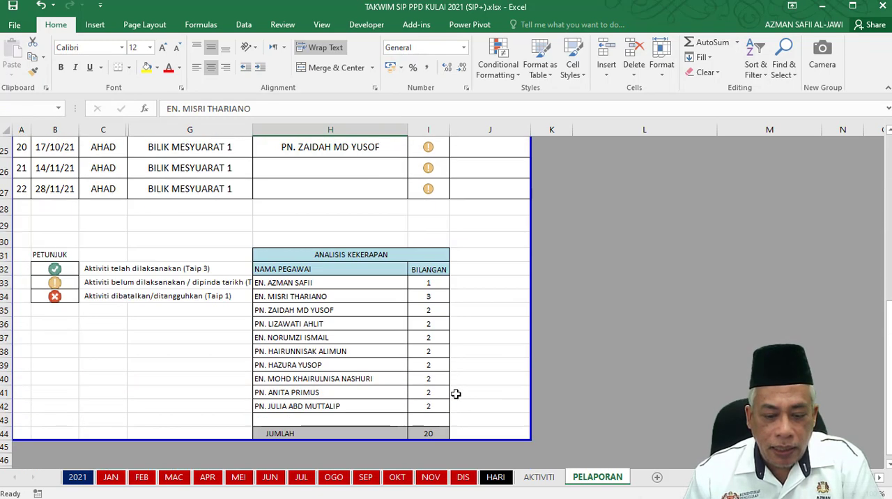
{"action": "left_click", "coordinate": [438, 284]}
{"action": "scroll", "coordinate": [513, 329], "scroll_direction": "up", "scroll_amount": 7}
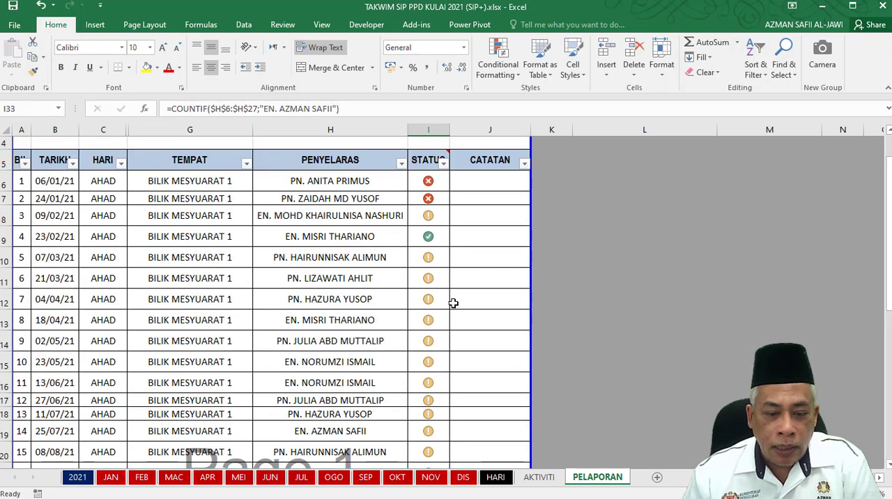
{"action": "left_click", "coordinate": [379, 241]}
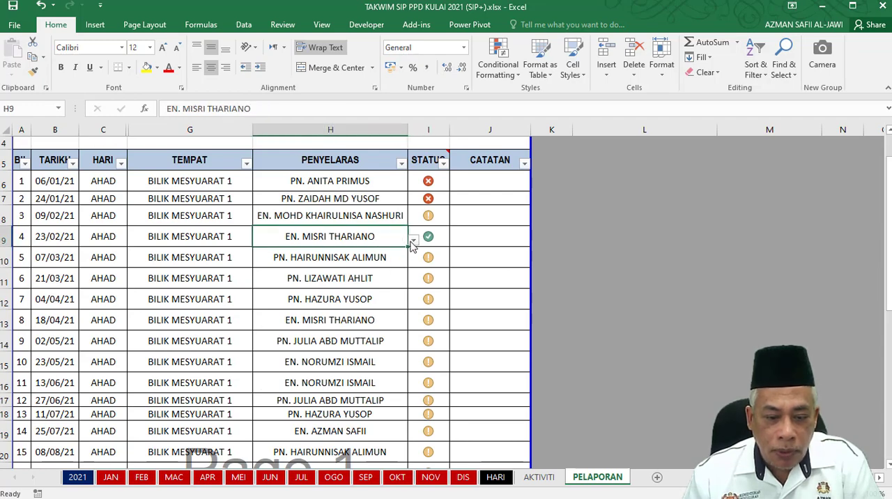
{"action": "scroll", "coordinate": [346, 340], "scroll_direction": "down", "scroll_amount": 1}
{"action": "scroll", "coordinate": [346, 343], "scroll_direction": "down", "scroll_amount": 1}
{"action": "left_click", "coordinate": [348, 320]}
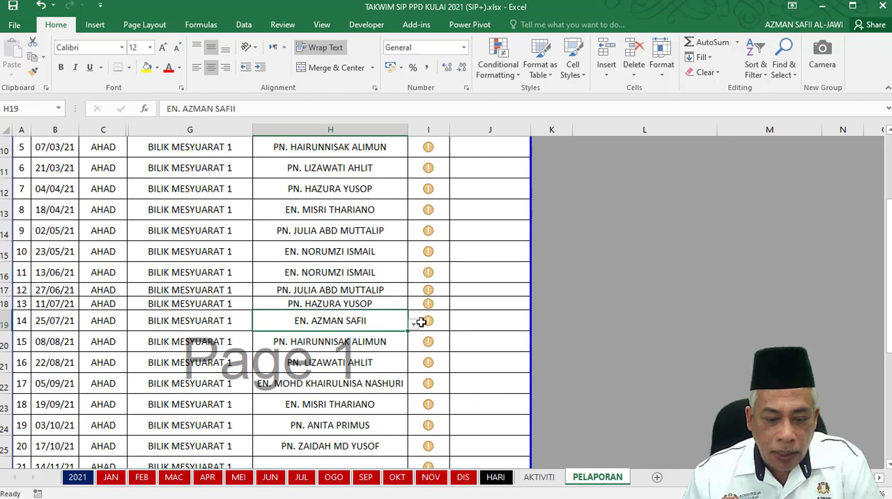
{"action": "left_click", "coordinate": [414, 325]}
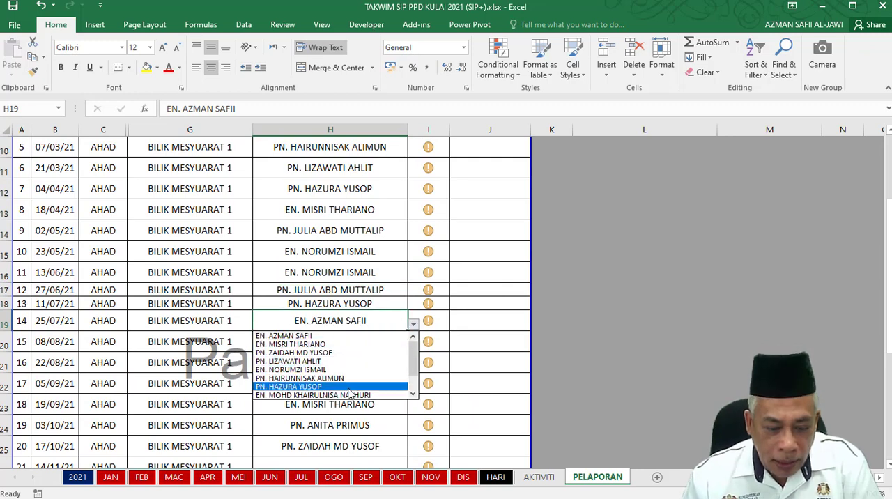
{"action": "left_click", "coordinate": [339, 343]}
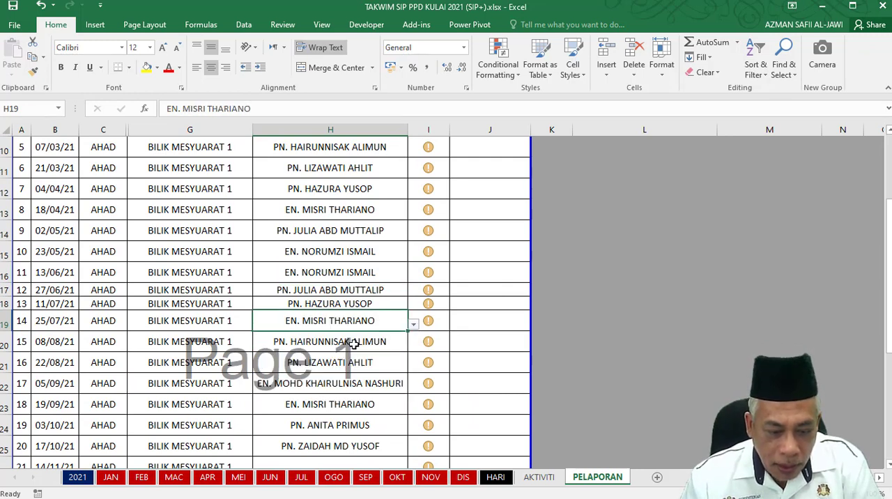
{"action": "left_click", "coordinate": [487, 345]}
{"action": "scroll", "coordinate": [487, 345], "scroll_direction": "down", "scroll_amount": 3}
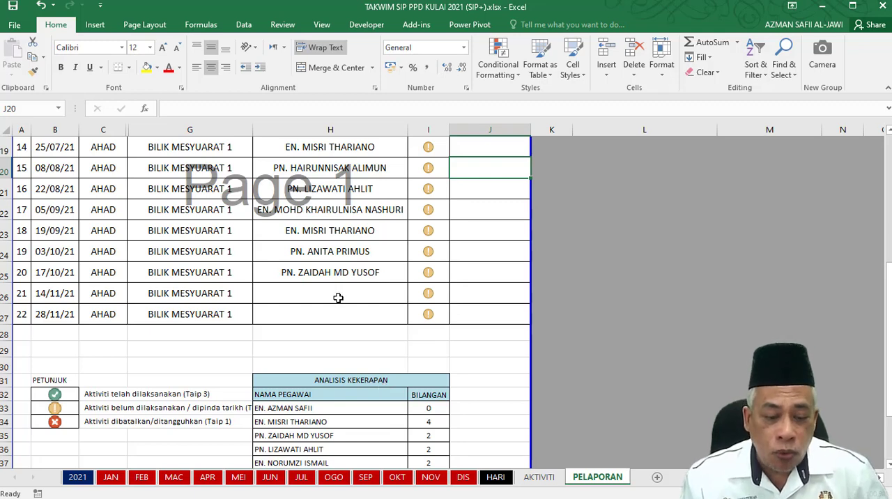
Set the empty PENYELARAS of activity 21 on 14/11/21 to the ninth officer in the list.
{"action": "left_click_drag", "start_coordinate": [339, 297], "coordinate": [340, 327]}
{"action": "left_click_drag", "start_coordinate": [342, 298], "coordinate": [355, 309]}
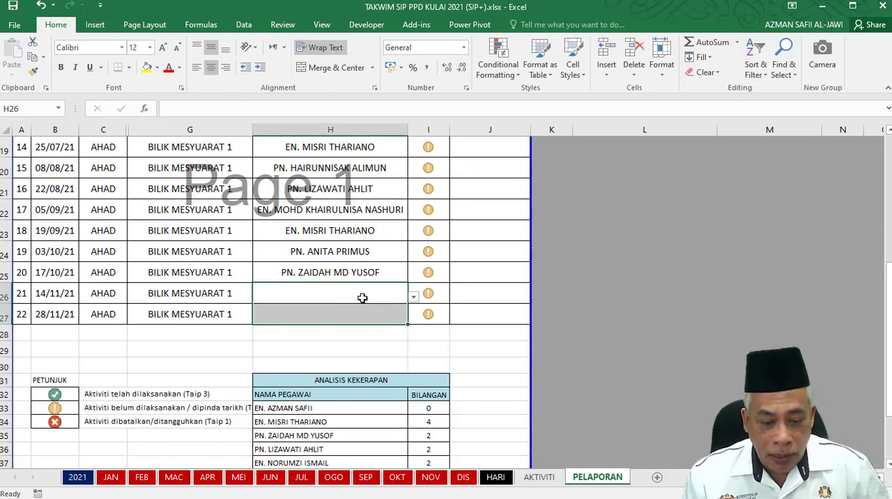
{"action": "left_click", "coordinate": [363, 298]}
{"action": "left_click", "coordinate": [413, 298]}
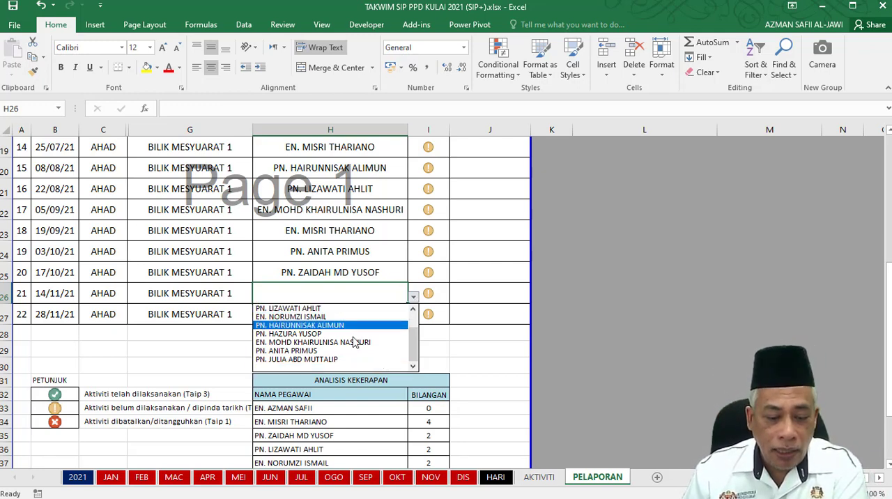
{"action": "left_click", "coordinate": [353, 350]}
Set the PENYELARAS of activity 22 on 28/11/21 to the first officer in the list and check that officer's BILANGAN formula.
{"action": "left_click", "coordinate": [382, 319]}
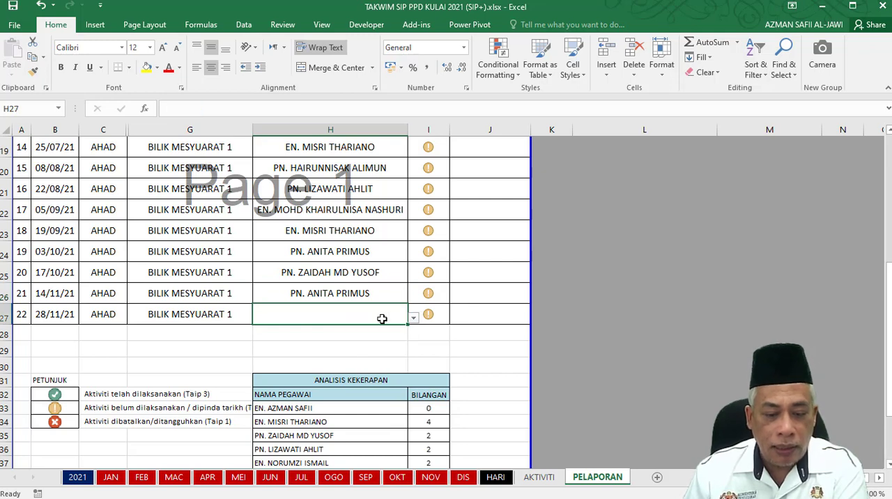
{"action": "left_click", "coordinate": [413, 318]}
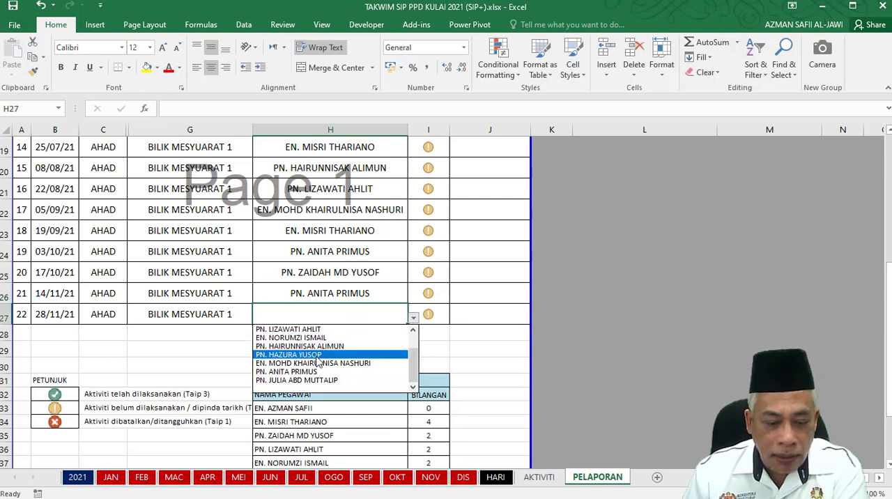
{"action": "left_click_drag", "start_coordinate": [415, 370], "coordinate": [416, 324]}
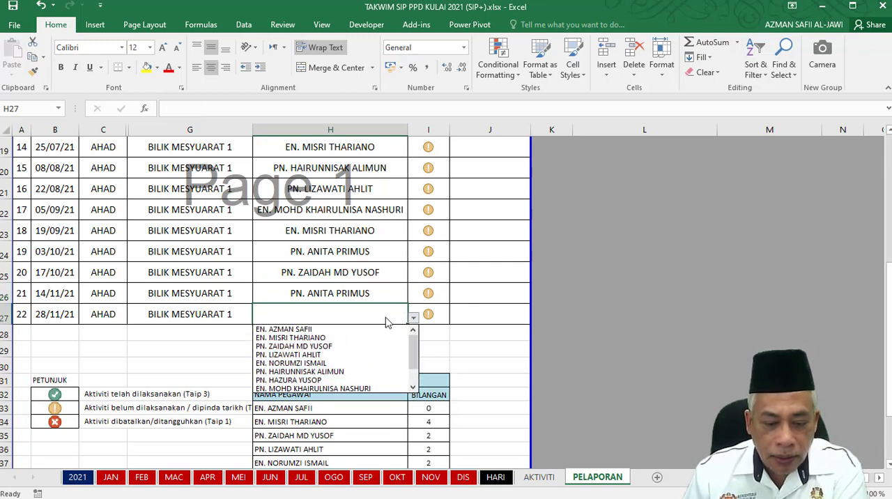
{"action": "left_click", "coordinate": [311, 330]}
{"action": "left_click", "coordinate": [432, 408]}
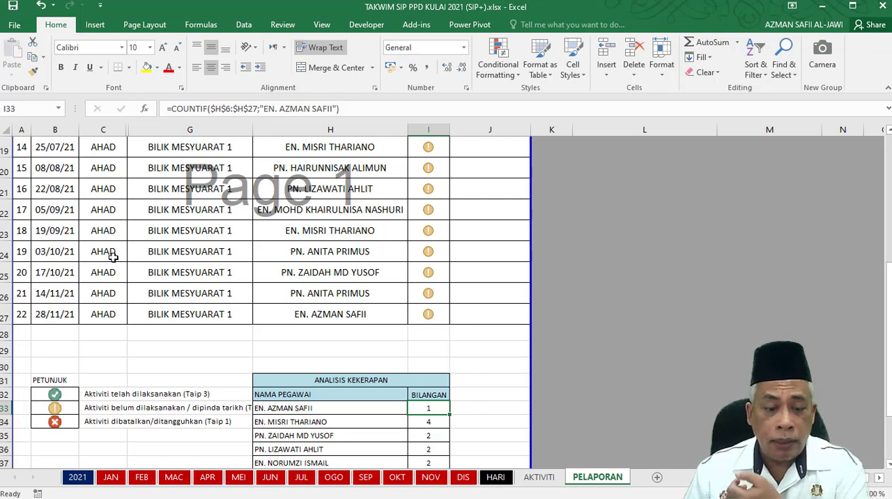
Insert a blank row above activity 19 and fill activity 18's STATUS value 2 down into it.
{"action": "right_click", "coordinate": [7, 252]}
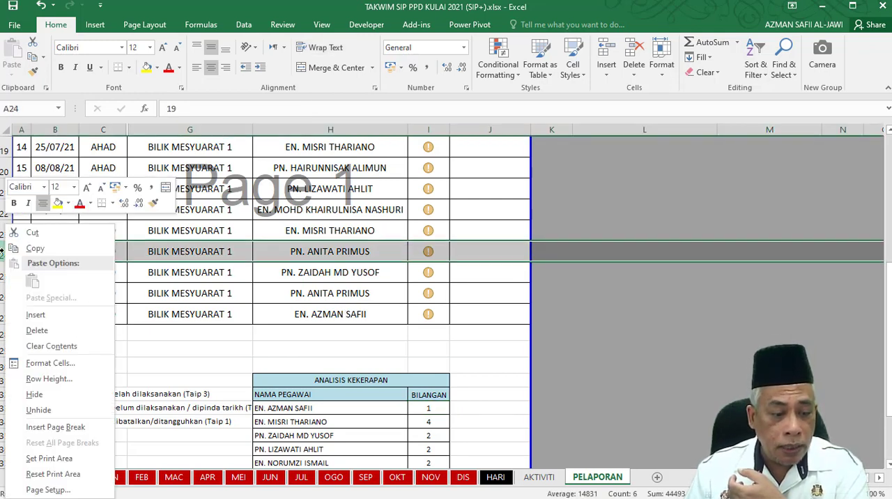
{"action": "left_click", "coordinate": [38, 316]}
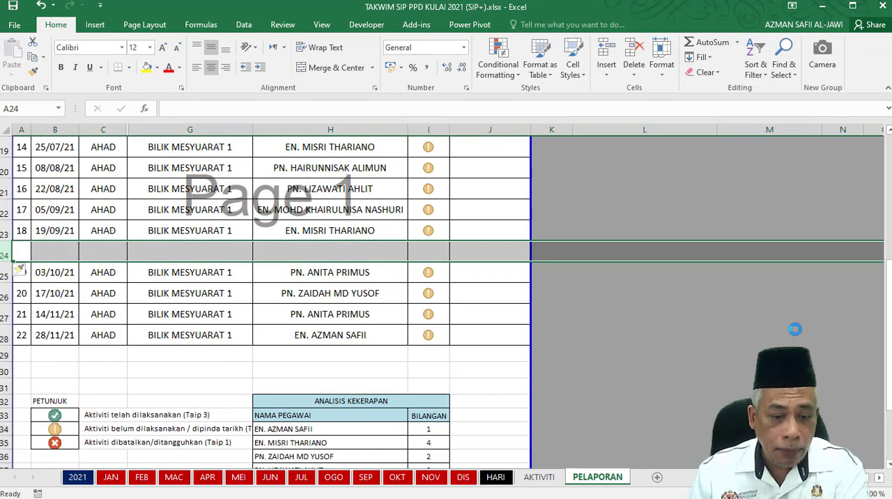
{"action": "left_click", "coordinate": [438, 251]}
{"action": "left_click", "coordinate": [426, 230]}
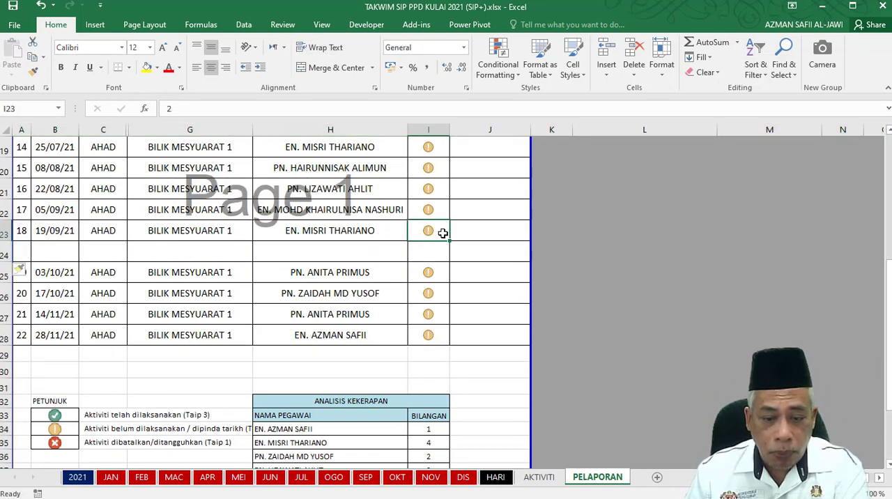
{"action": "left_click_drag", "start_coordinate": [450, 240], "coordinate": [452, 261]}
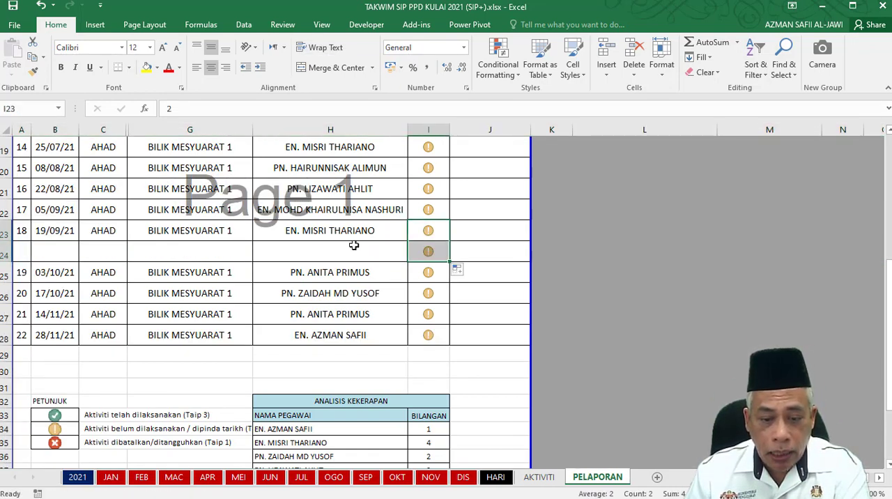
Fill activity 18's PENYELARAS down into the new row and reset that cell to the blank entry in the list.
{"action": "left_click", "coordinate": [351, 225]}
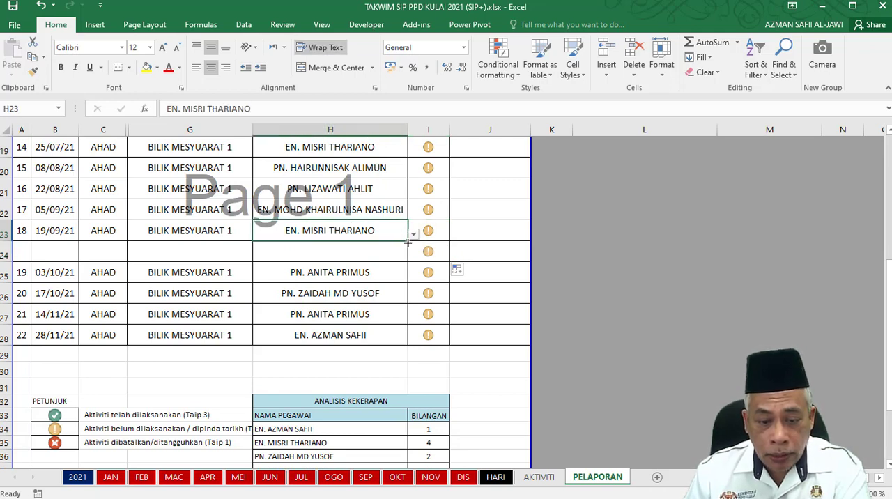
{"action": "left_click_drag", "start_coordinate": [406, 257], "coordinate": [373, 255]}
{"action": "left_click", "coordinate": [373, 255]}
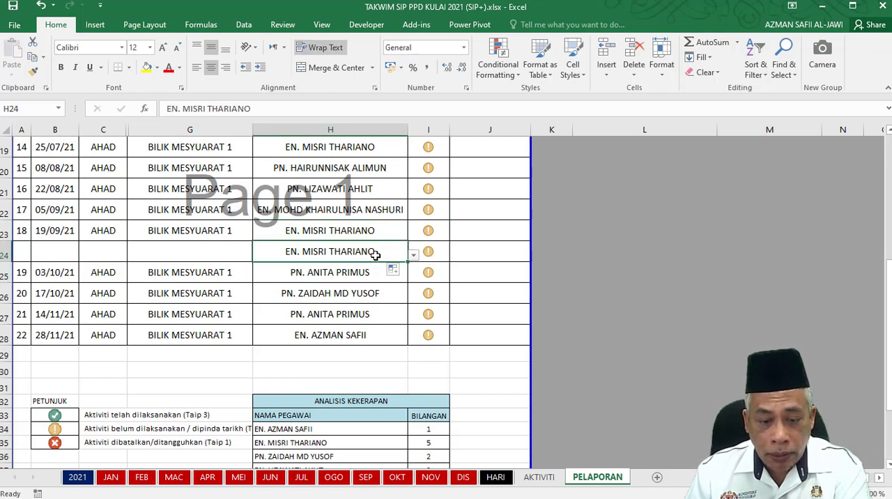
{"action": "left_click", "coordinate": [413, 255]}
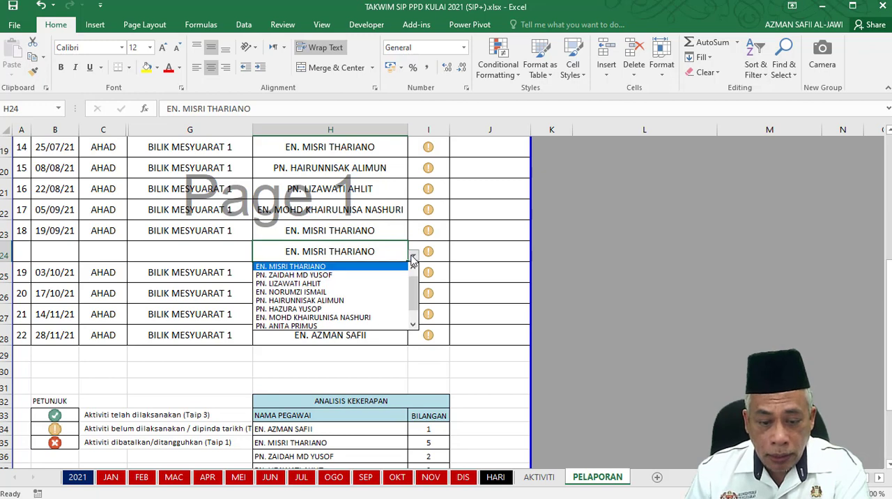
{"action": "scroll", "coordinate": [412, 294], "scroll_direction": "down", "scroll_amount": 1}
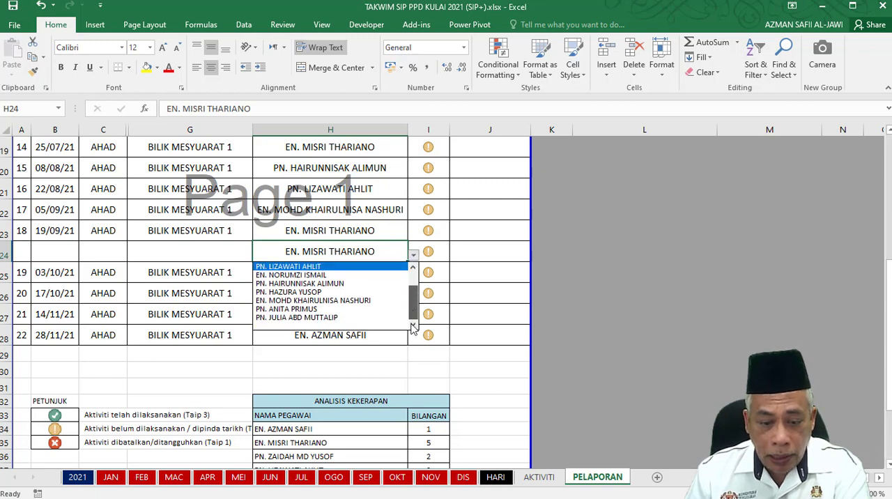
{"action": "left_click", "coordinate": [332, 325]}
{"action": "left_click", "coordinate": [575, 269]}
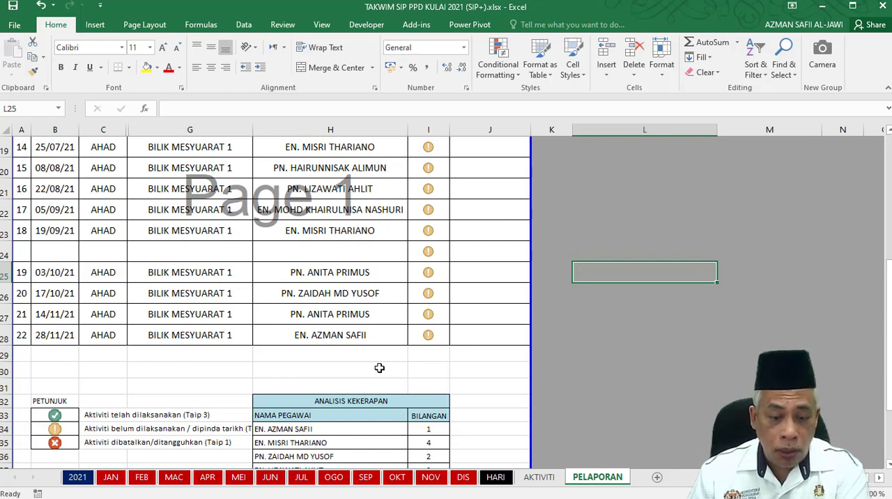
Review the ANALISIS KEKERAPAN table and the PENYELARAS and STATUS cells of activity 15.
{"action": "scroll", "coordinate": [379, 368], "scroll_direction": "down", "scroll_amount": 2}
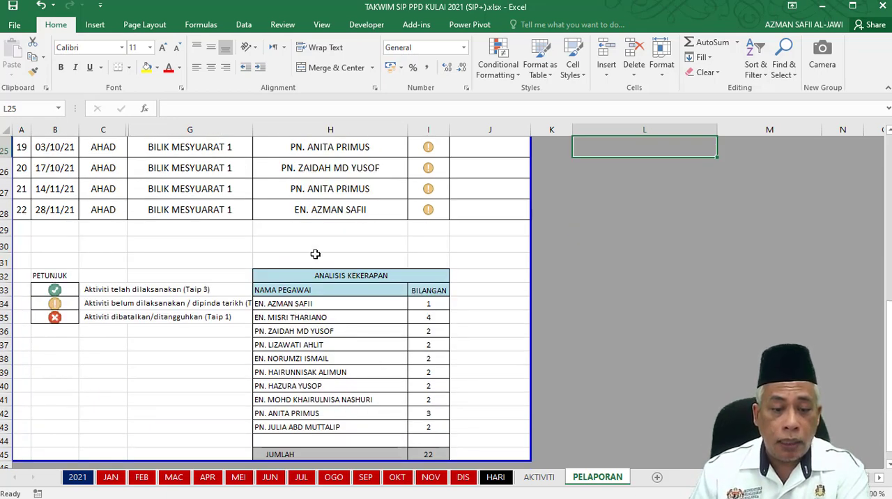
{"action": "scroll", "coordinate": [352, 298], "scroll_direction": "up", "scroll_amount": 2}
{"action": "scroll", "coordinate": [355, 300], "scroll_direction": "up", "scroll_amount": 2}
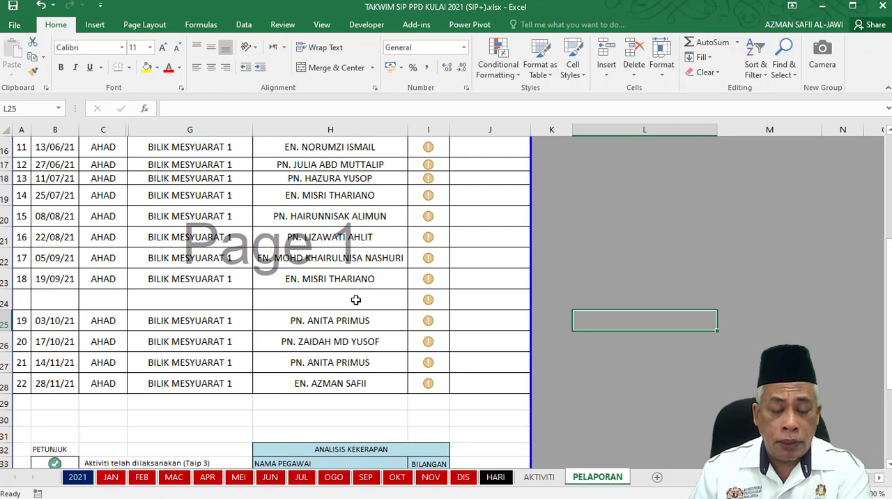
{"action": "left_click", "coordinate": [347, 223]}
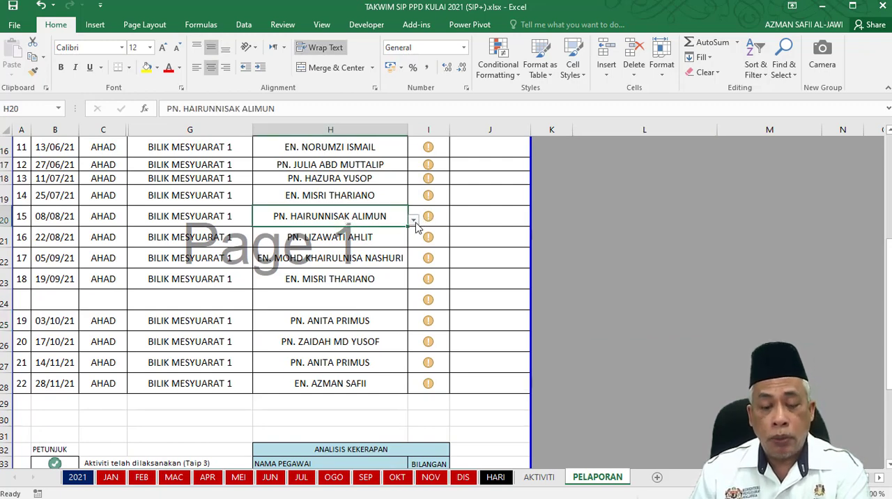
{"action": "left_click", "coordinate": [437, 218]}
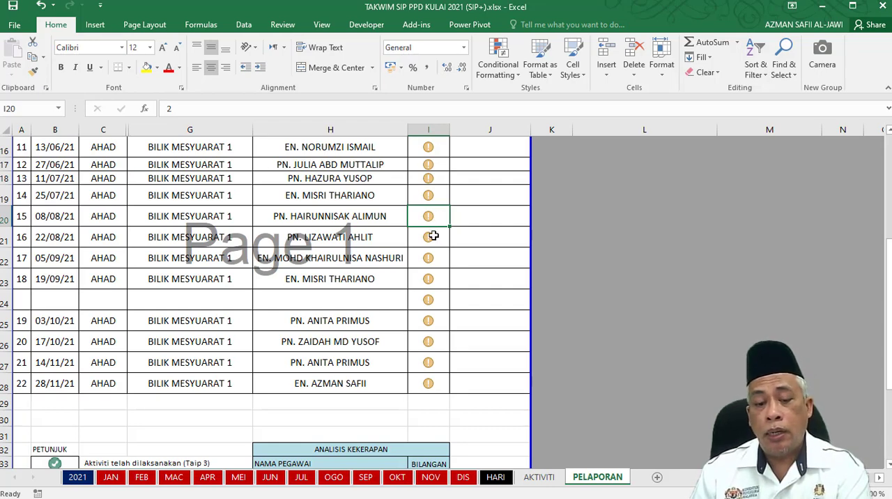
{"action": "scroll", "coordinate": [442, 278], "scroll_direction": "up", "scroll_amount": 5}
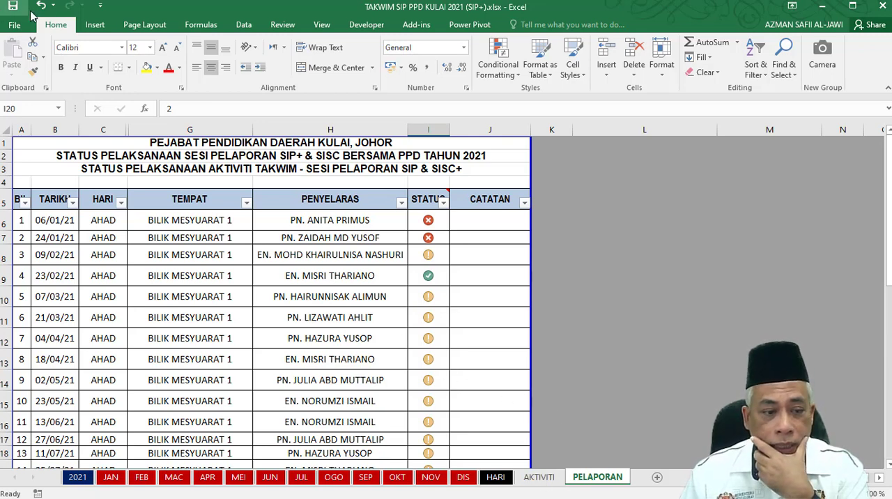
Close the workbook without saving and open TAKWIM INDIVIDU SIP+ 2021.xlsx from the Takwim 2021 folder.
{"action": "left_click", "coordinate": [883, 7]}
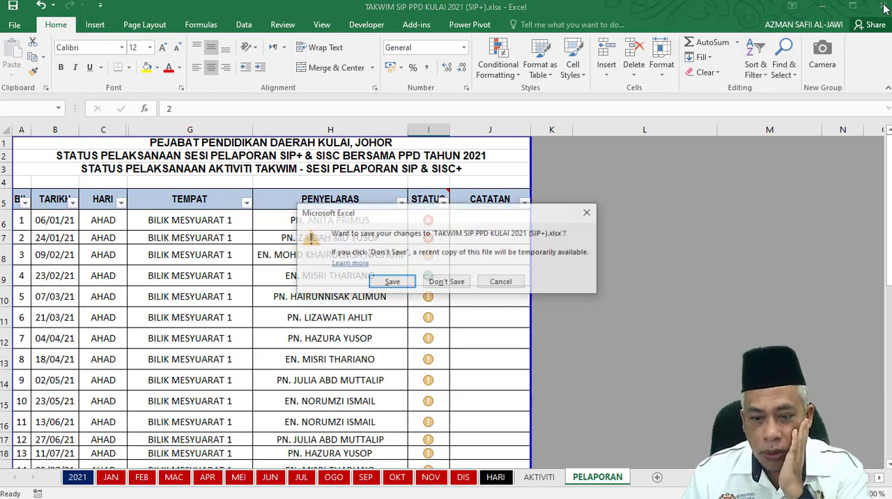
{"action": "left_click", "coordinate": [446, 283]}
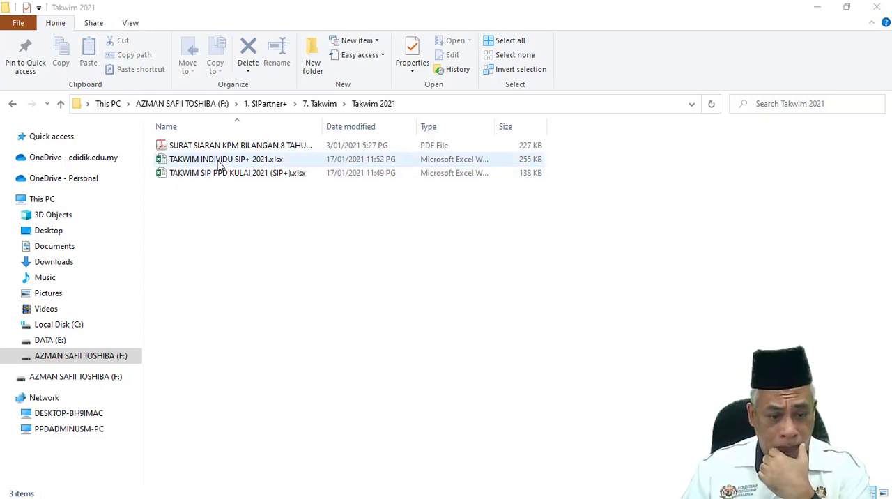
{"action": "double_click", "coordinate": [219, 160]}
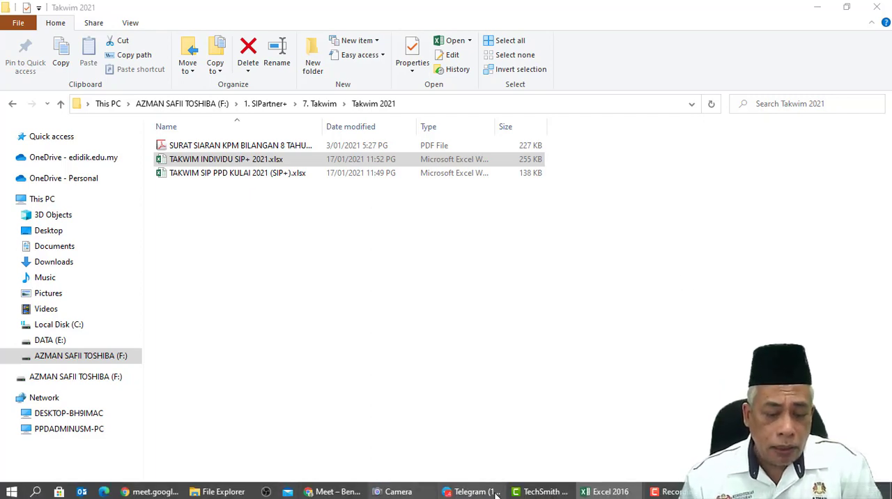
{"action": "mouse_move", "coordinate": [598, 494]}
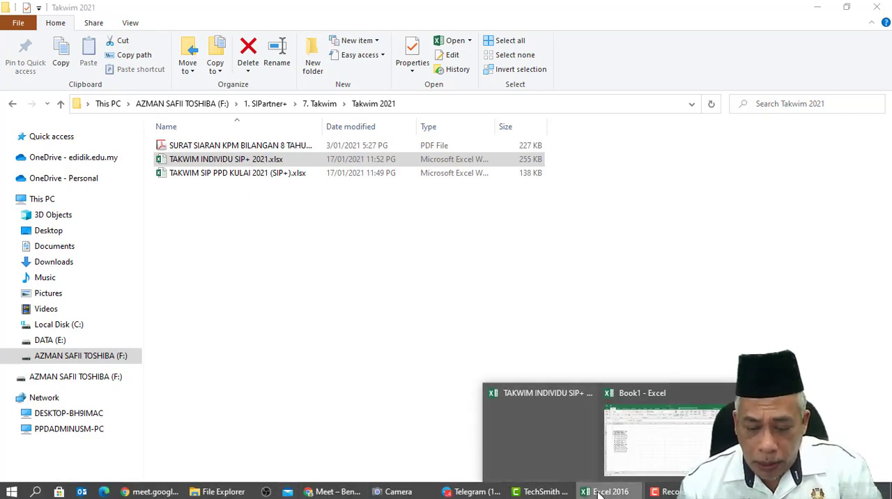
{"action": "double_click", "coordinate": [208, 160]}
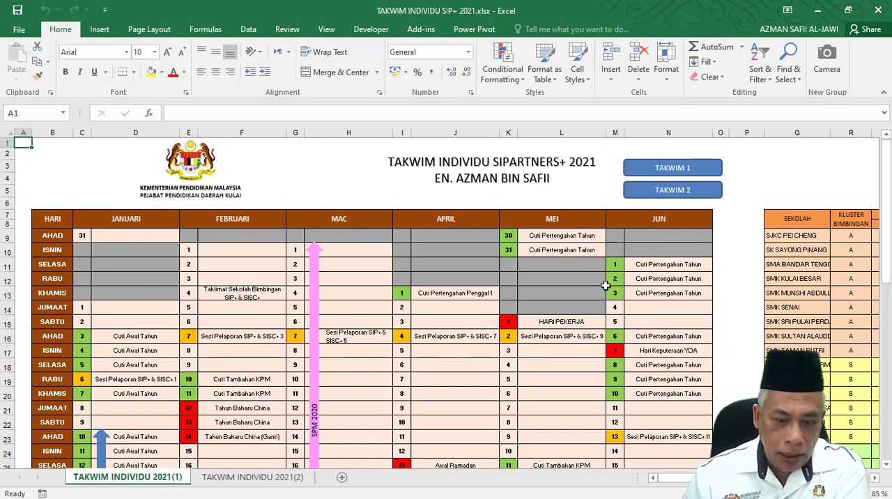
Collapse the ribbon and examine the first months' calendar entries on the TAKWIM INDIVIDU 2021(1) sheet.
{"action": "left_click", "coordinate": [884, 95]}
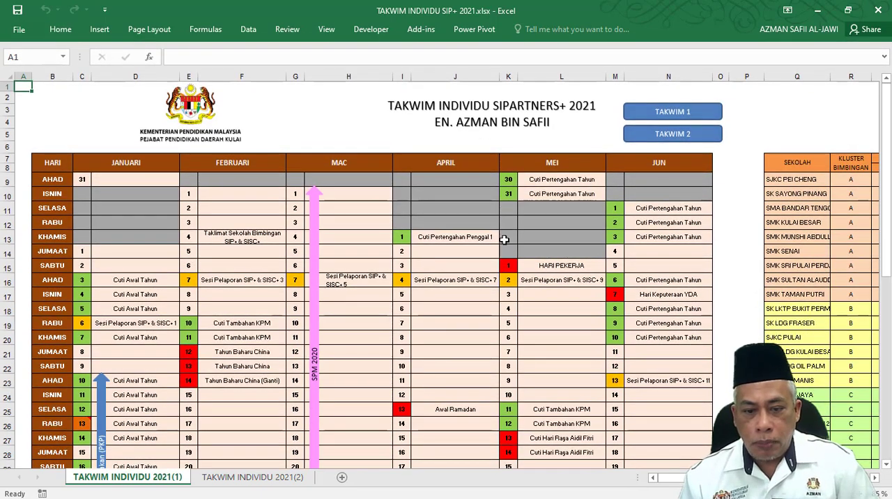
{"action": "scroll", "coordinate": [575, 281], "scroll_direction": "up", "scroll_amount": 3}
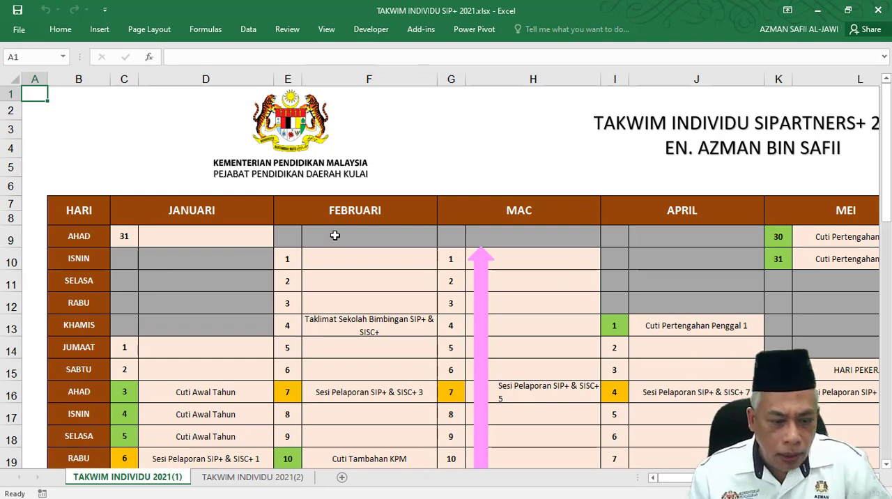
{"action": "scroll", "coordinate": [222, 349], "scroll_direction": "down", "scroll_amount": 1}
{"action": "scroll", "coordinate": [223, 349], "scroll_direction": "down", "scroll_amount": 3}
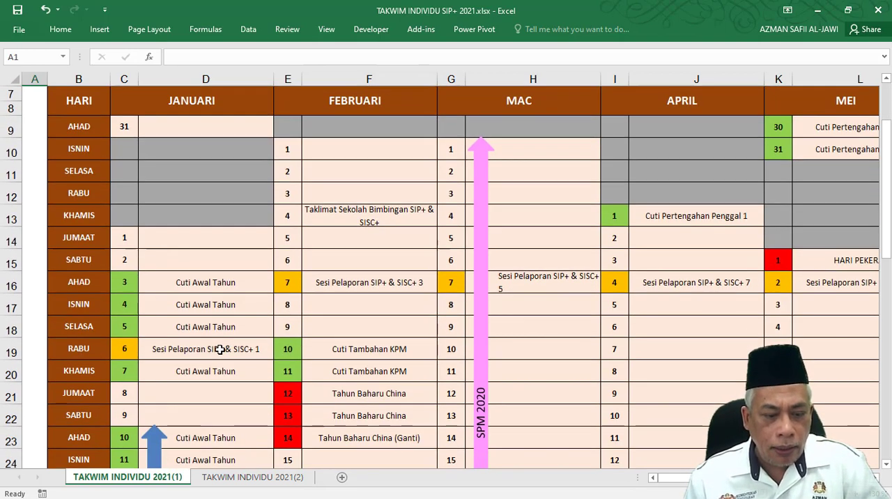
Preview the printout of the TAKWIM INDIVIDU 2021(1) sheet and return to the calendar.
{"action": "scroll", "coordinate": [223, 349], "scroll_direction": "up", "scroll_amount": 4}
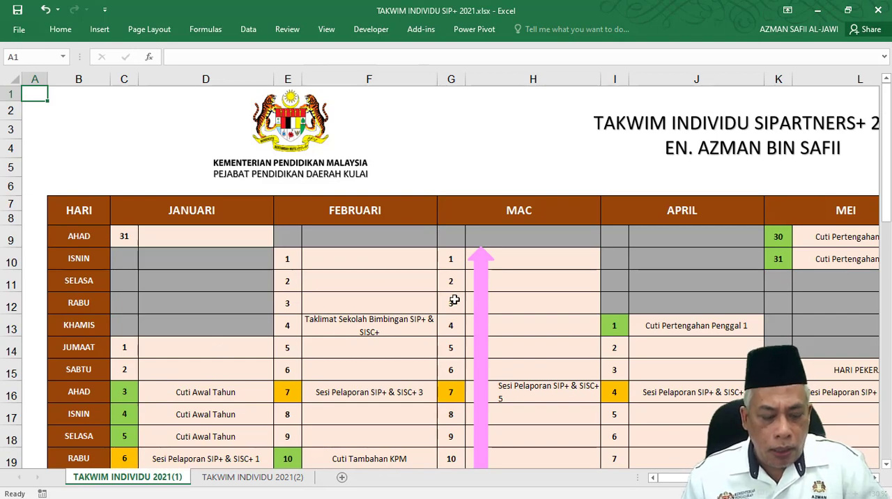
{"action": "scroll", "coordinate": [453, 296], "scroll_direction": "down", "scroll_amount": 3, "text": "ctrl"}
{"action": "scroll", "coordinate": [454, 297], "scroll_direction": "down", "scroll_amount": 1, "text": "ctrl"}
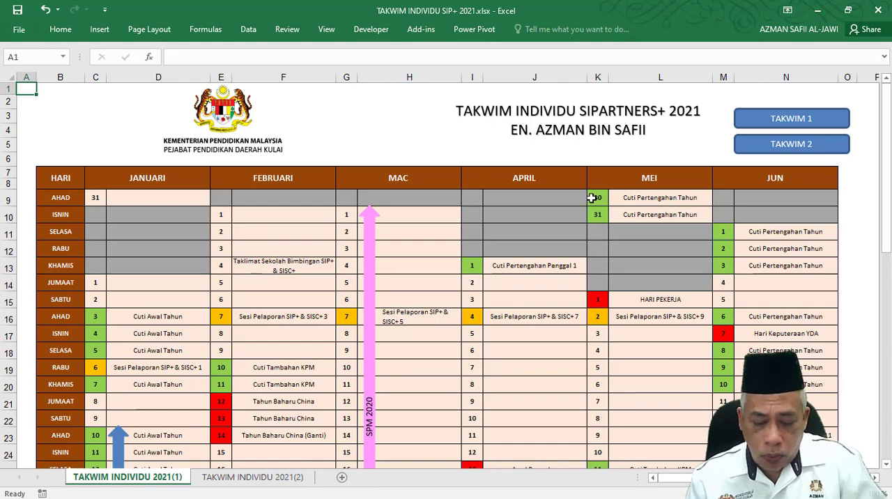
{"action": "key", "text": "ctrl+p"}
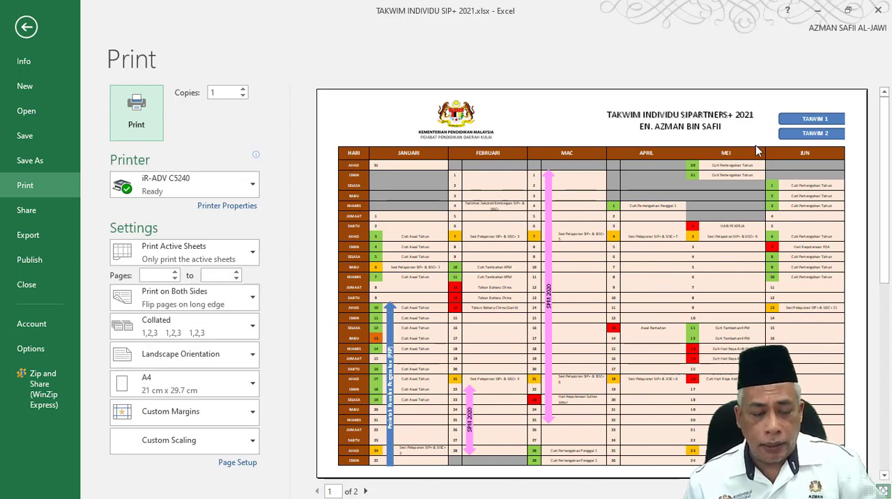
{"action": "left_click", "coordinate": [26, 27]}
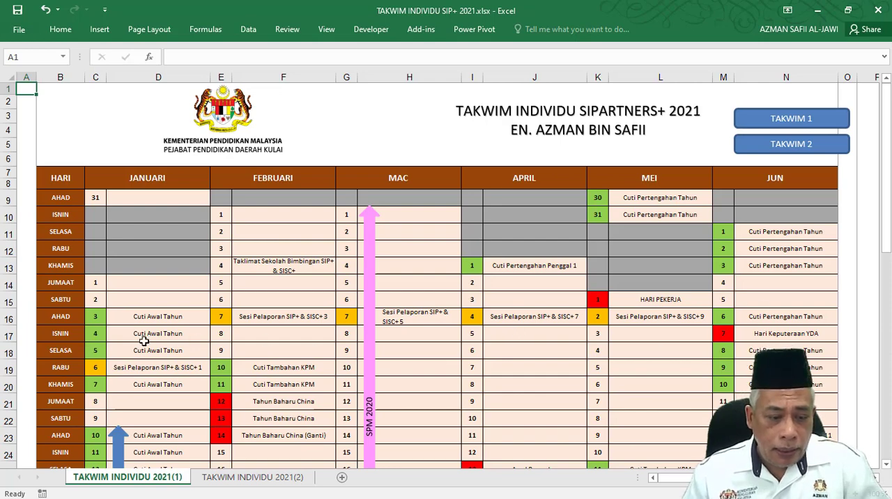
Review the January to June calendar entries and the colour legend beneath them.
{"action": "scroll", "coordinate": [139, 338], "scroll_direction": "down", "scroll_amount": 2}
{"action": "left_click", "coordinate": [98, 233]}
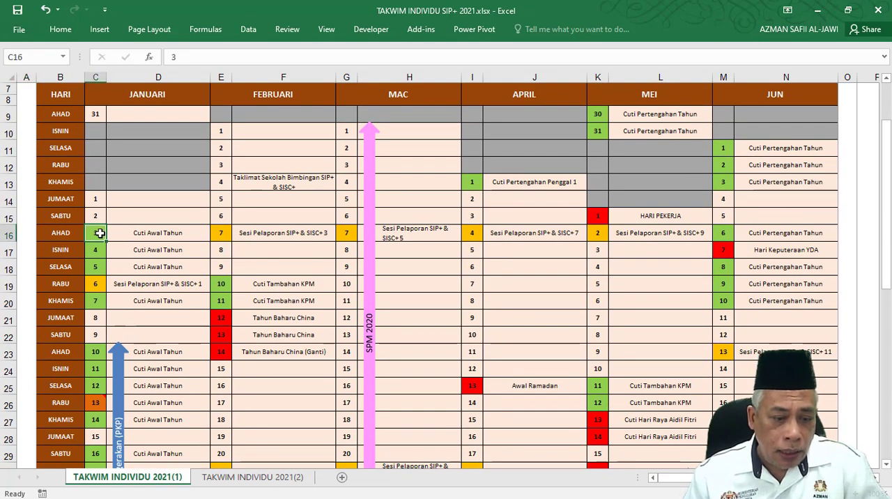
{"action": "scroll", "coordinate": [182, 375], "scroll_direction": "down", "scroll_amount": 7}
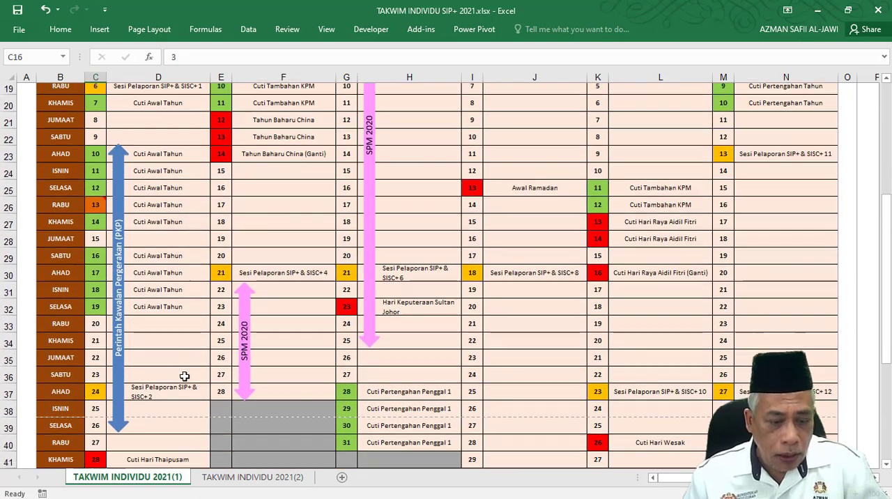
{"action": "scroll", "coordinate": [397, 394], "scroll_direction": "up", "scroll_amount": 6}
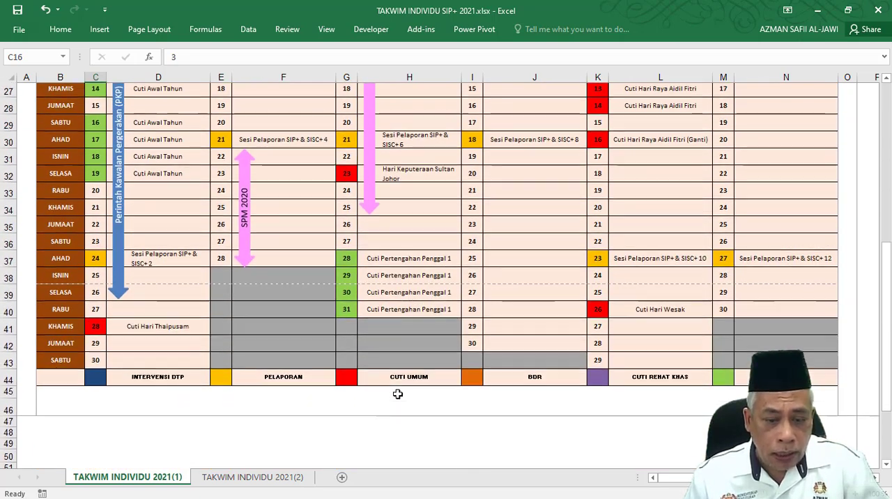
{"action": "scroll", "coordinate": [397, 394], "scroll_direction": "up", "scroll_amount": 3}
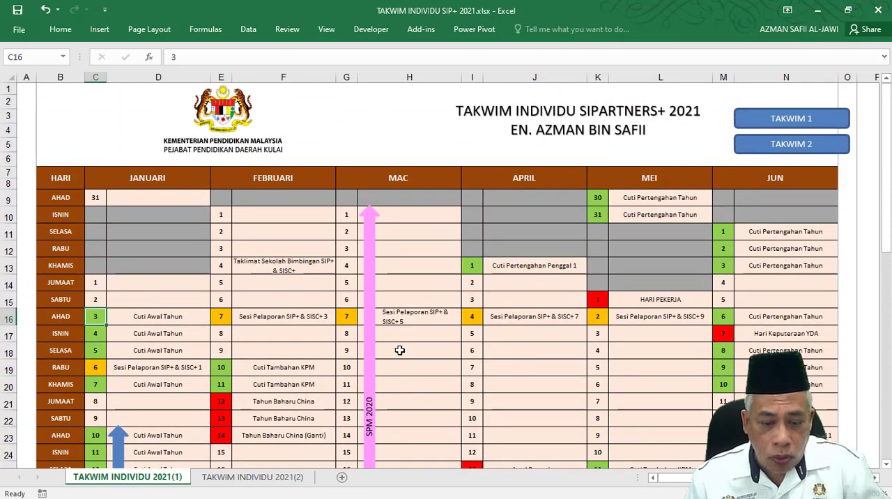
Enter SMK MUNSHI ABDULLAH as the calendar entry for Wednesday 20 January.
{"action": "left_click", "coordinate": [277, 338]}
{"action": "scroll", "coordinate": [195, 344], "scroll_direction": "down", "scroll_amount": 8}
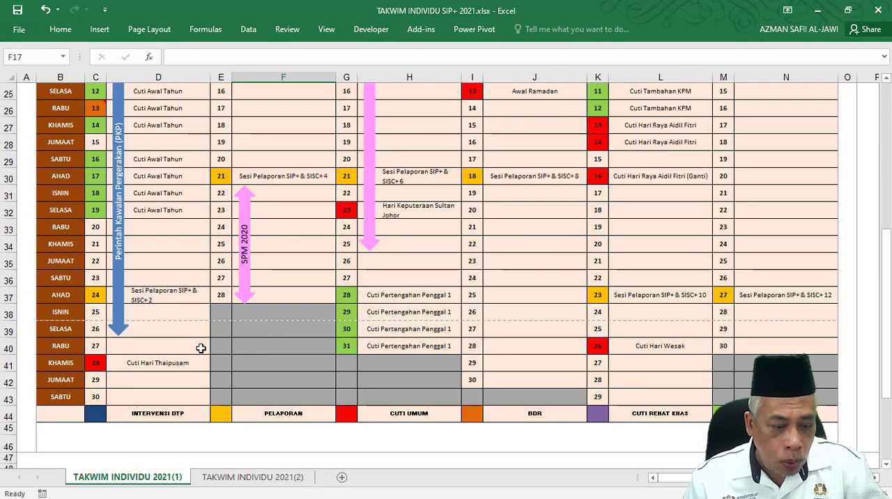
{"action": "left_click", "coordinate": [163, 226]}
{"action": "type", "text": "SMK"}
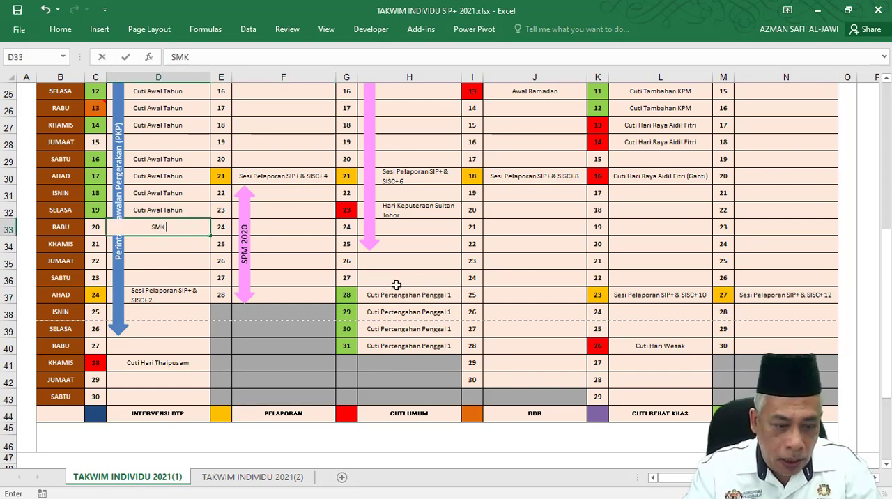
{"action": "type", "text": " MUNSHI"}
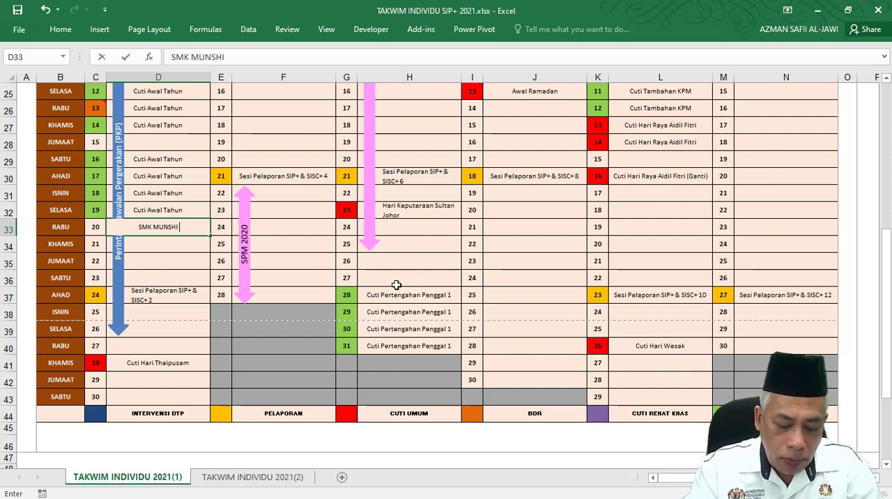
{"action": "type", "text": " ABDULLAH"}
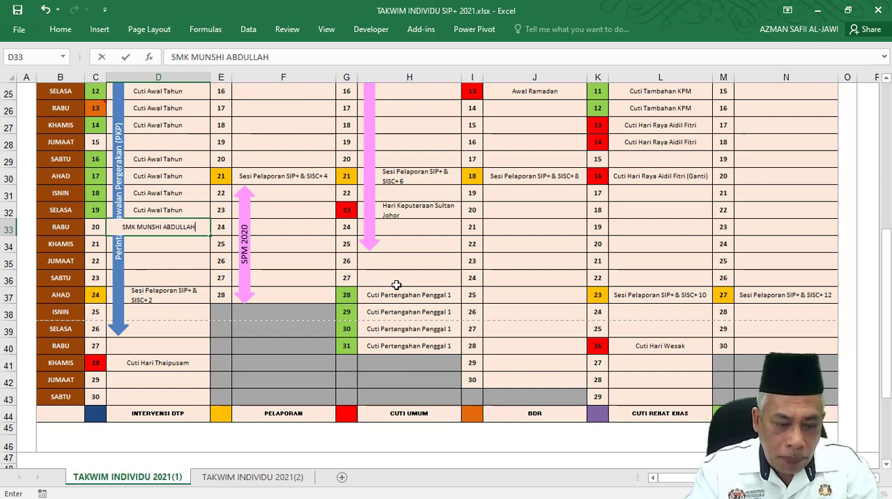
{"action": "key", "text": "Tab"}
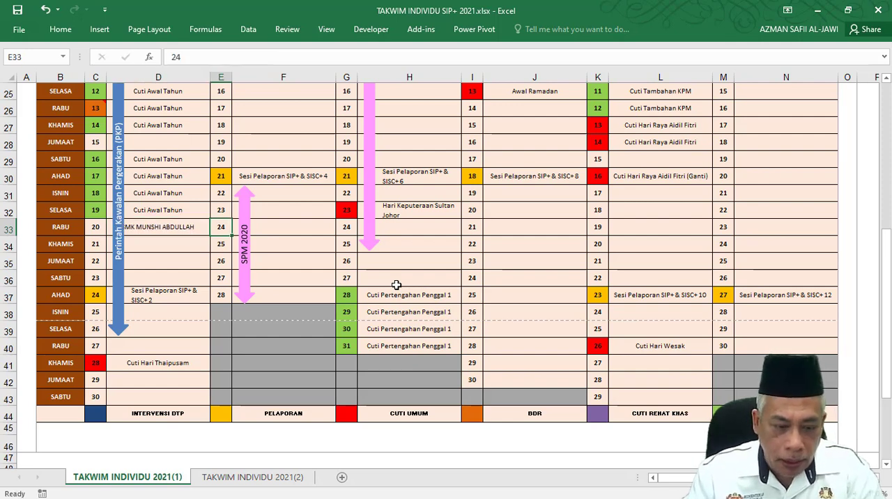
Inspect the January COUNTIF formula for SMK MUNSHI ABDULLAH in the school visit table.
{"action": "left_click", "coordinate": [166, 228]}
{"action": "scroll", "coordinate": [318, 363], "scroll_direction": "up", "scroll_amount": 8}
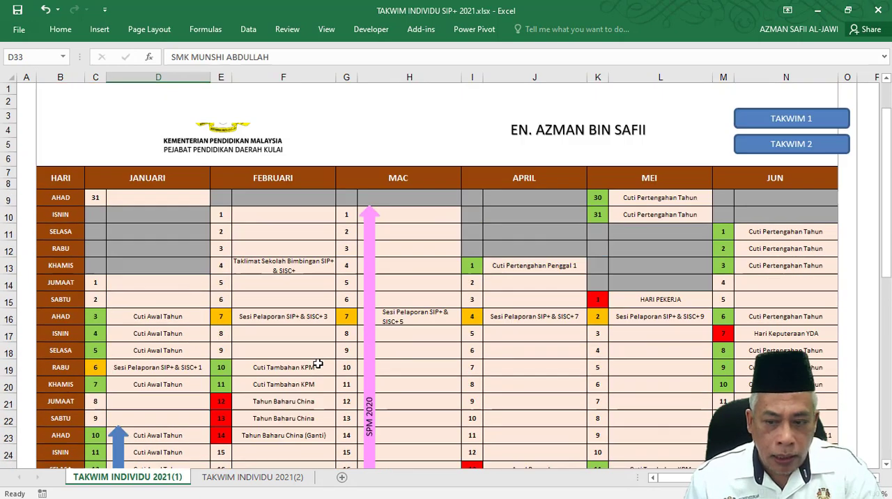
{"action": "left_click_drag", "start_coordinate": [662, 478], "coordinate": [672, 478]}
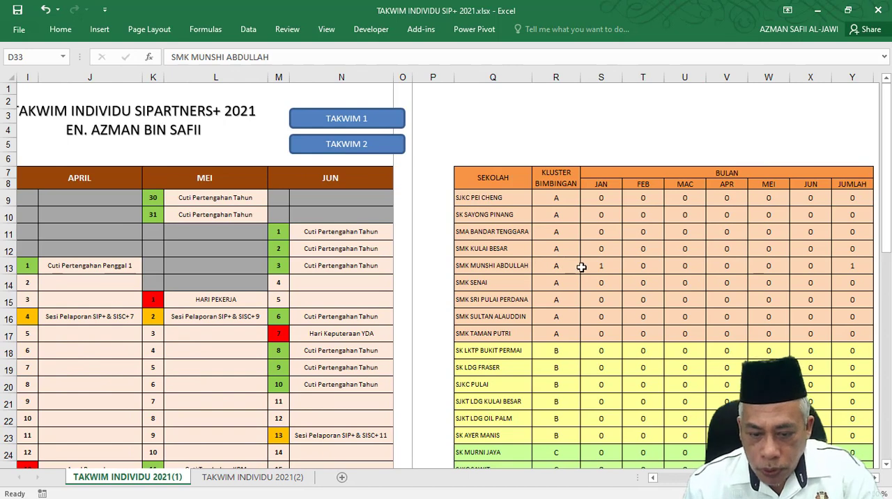
{"action": "left_click", "coordinate": [609, 269]}
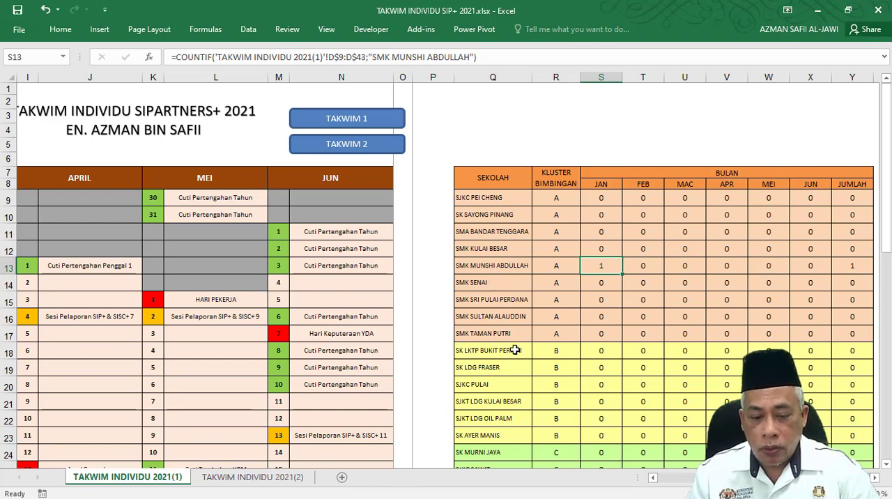
Examine the schools by KLUSTER BIMBINGAN A, B and C and the JUMLAH BIMBINGAN/LAWATAN row.
{"action": "scroll", "coordinate": [512, 358], "scroll_direction": "down", "scroll_amount": 3}
{"action": "scroll", "coordinate": [512, 359], "scroll_direction": "down", "scroll_amount": 1}
{"action": "scroll", "coordinate": [506, 398], "scroll_direction": "up", "scroll_amount": 3}
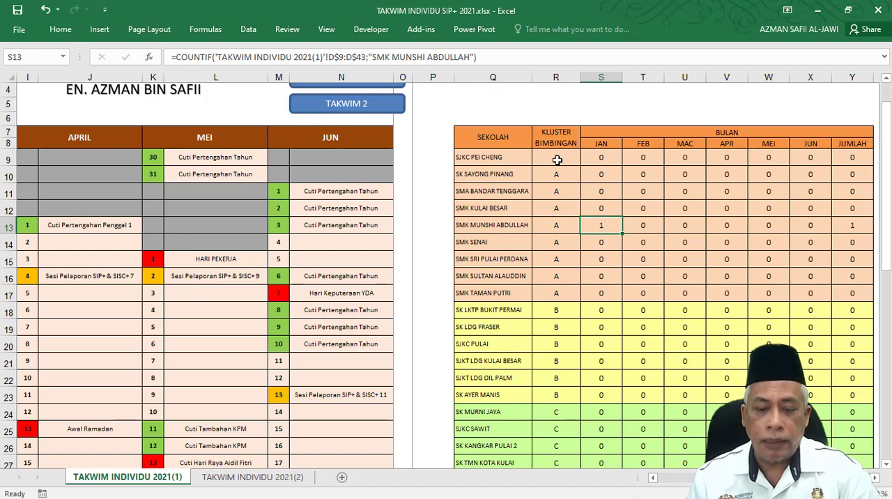
{"action": "scroll", "coordinate": [568, 213], "scroll_direction": "down", "scroll_amount": 1}
{"action": "scroll", "coordinate": [568, 213], "scroll_direction": "down", "scroll_amount": 2}
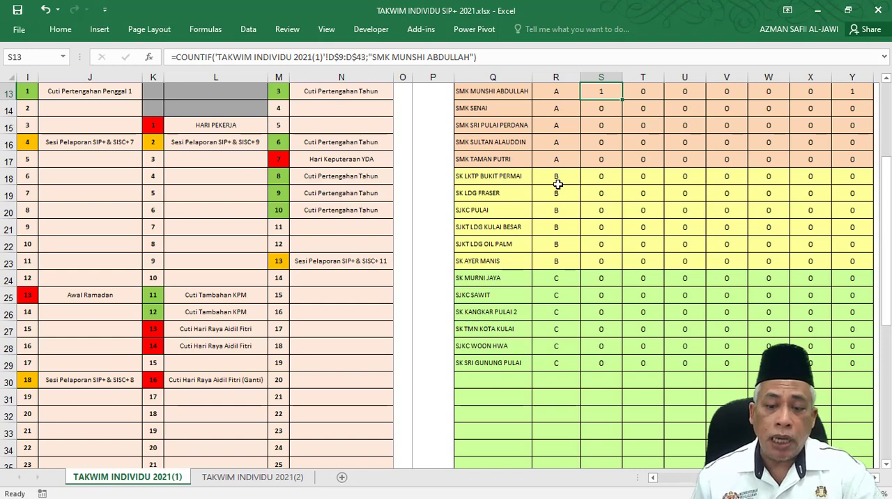
{"action": "scroll", "coordinate": [590, 309], "scroll_direction": "down", "scroll_amount": 1}
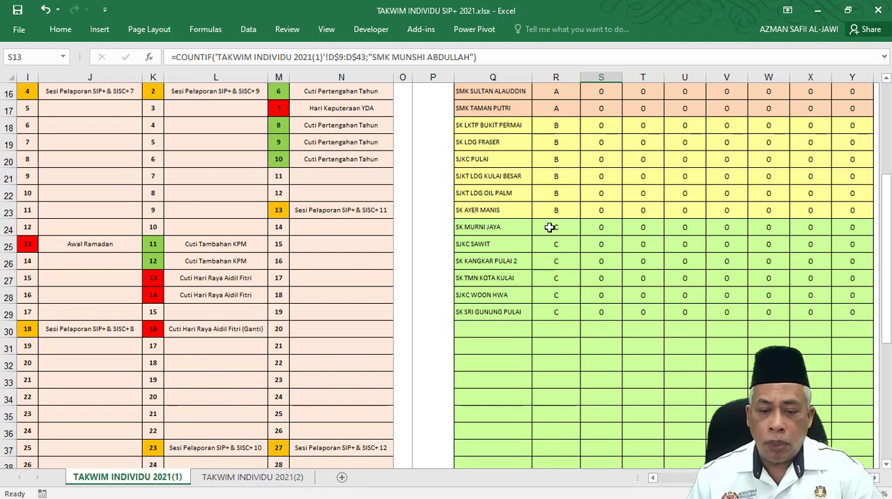
{"action": "scroll", "coordinate": [508, 326], "scroll_direction": "down", "scroll_amount": 3}
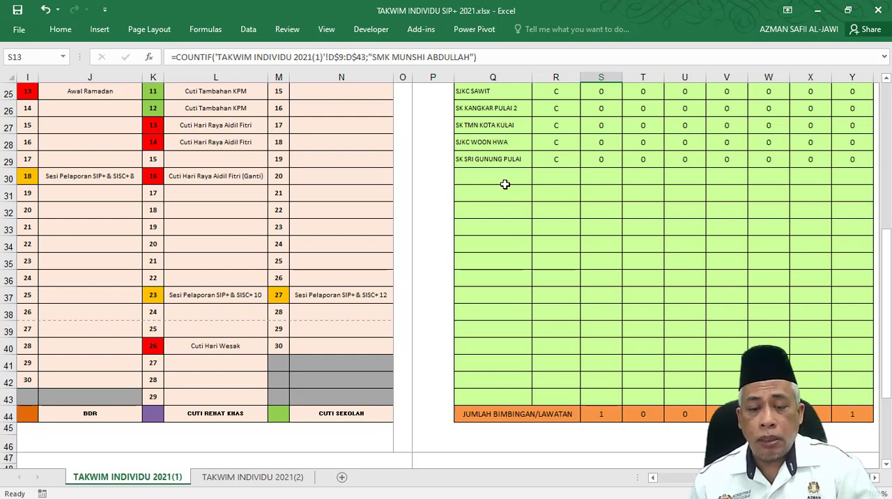
{"action": "scroll", "coordinate": [505, 184], "scroll_direction": "up", "scroll_amount": 6}
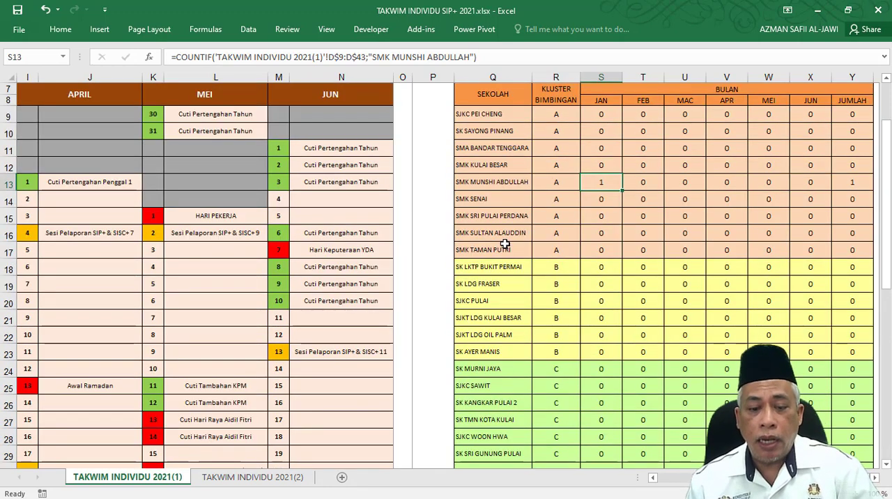
Enter SMK SERI PULAI PERDANA as the calendar entry for Thursday 21 January.
{"action": "scroll", "coordinate": [277, 249], "scroll_direction": "left", "scroll_amount": 8}
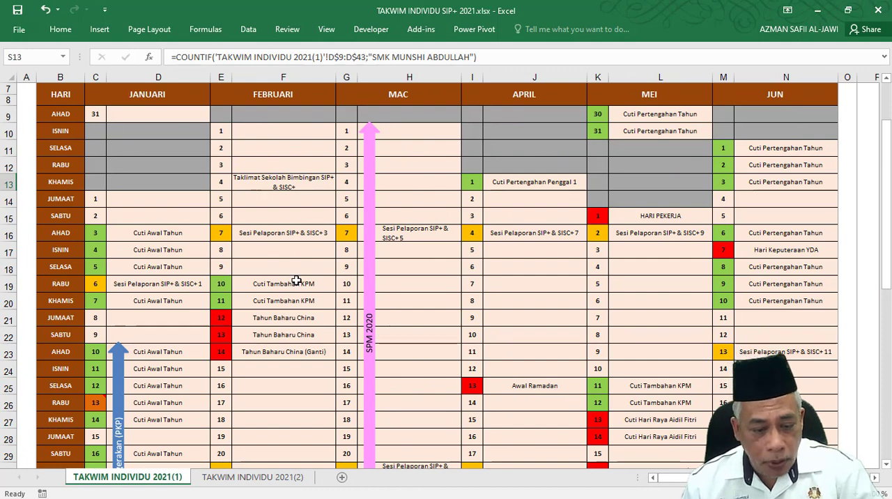
{"action": "scroll", "coordinate": [216, 316], "scroll_direction": "down", "scroll_amount": 2}
{"action": "scroll", "coordinate": [216, 316], "scroll_direction": "down", "scroll_amount": 2}
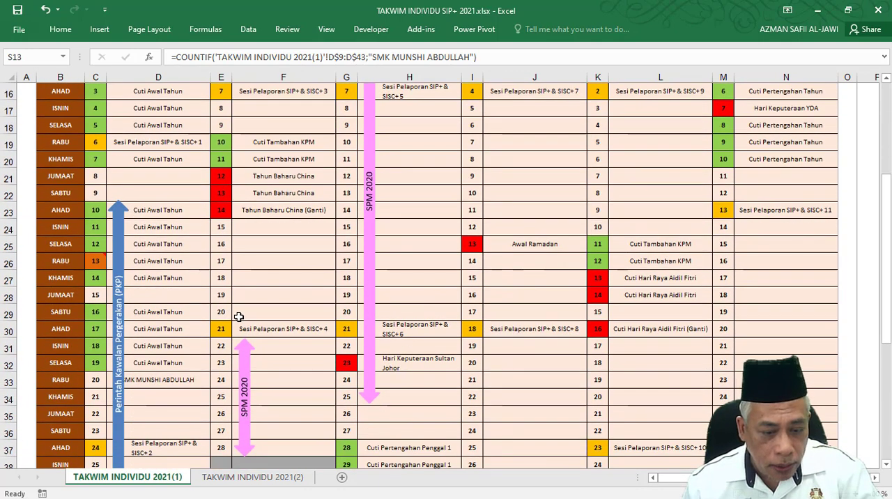
{"action": "left_click", "coordinate": [189, 381]}
{"action": "scroll", "coordinate": [472, 348], "scroll_direction": "up", "scroll_amount": 3}
{"action": "scroll", "coordinate": [471, 348], "scroll_direction": "up", "scroll_amount": 2}
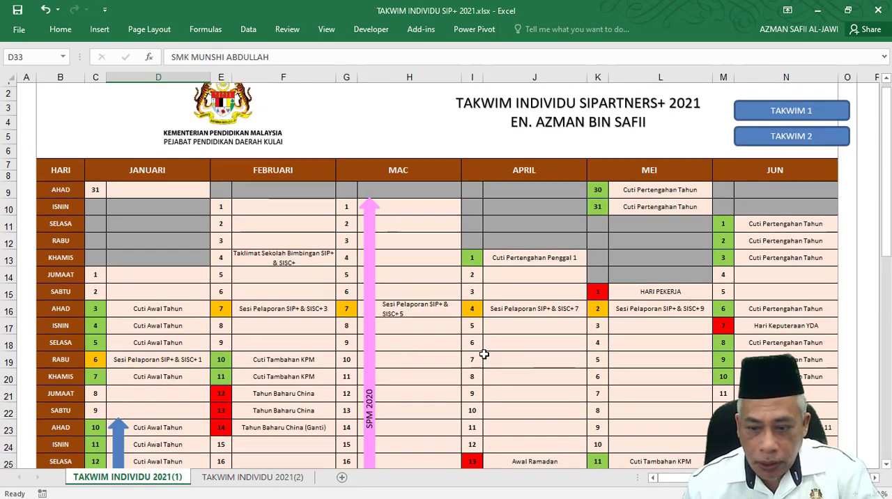
{"action": "scroll", "coordinate": [214, 376], "scroll_direction": "down", "scroll_amount": 4}
{"action": "scroll", "coordinate": [214, 377], "scroll_direction": "down", "scroll_amount": 2}
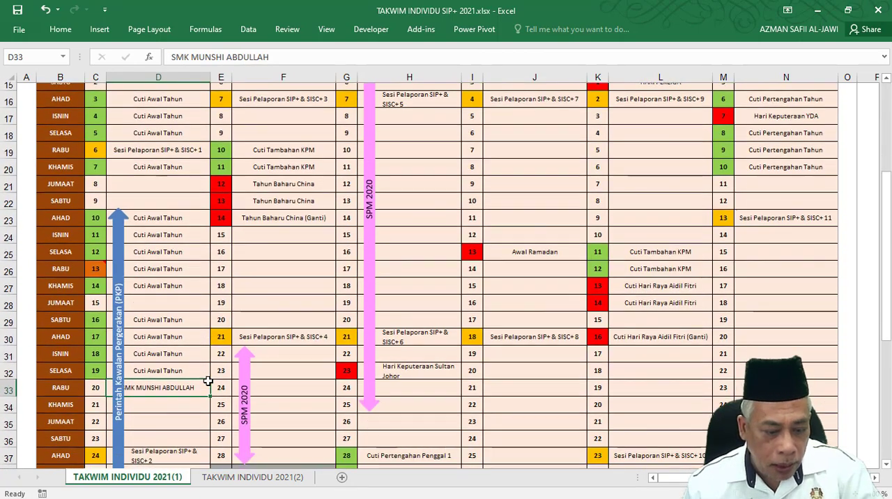
{"action": "left_click", "coordinate": [193, 394]}
{"action": "type", "text": "SMK "}
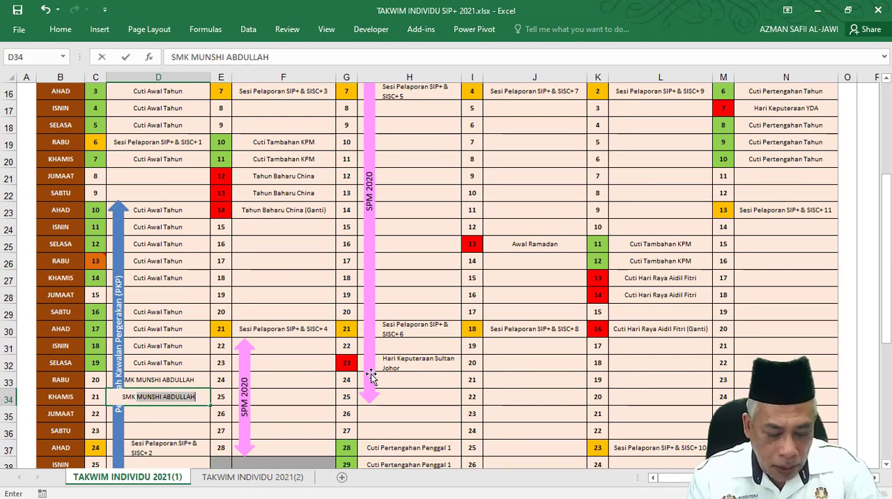
{"action": "type", "text": "SERI PULA"}
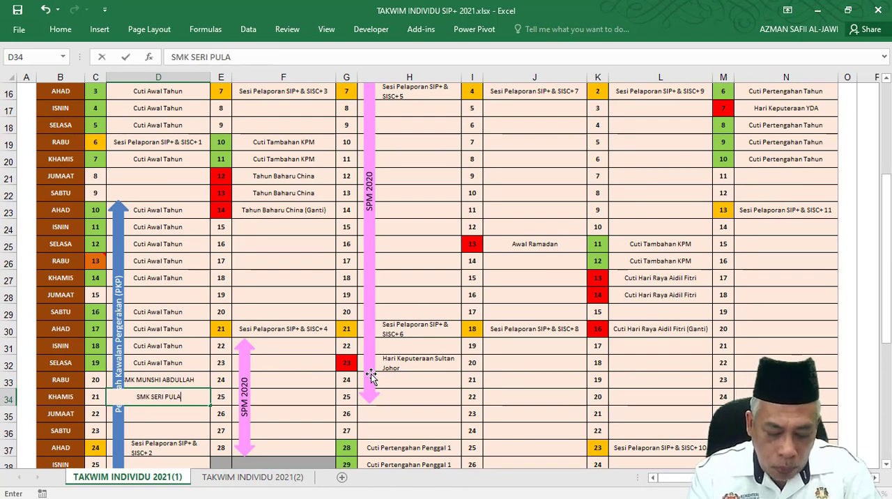
{"action": "type", "text": "I PERDANA"}
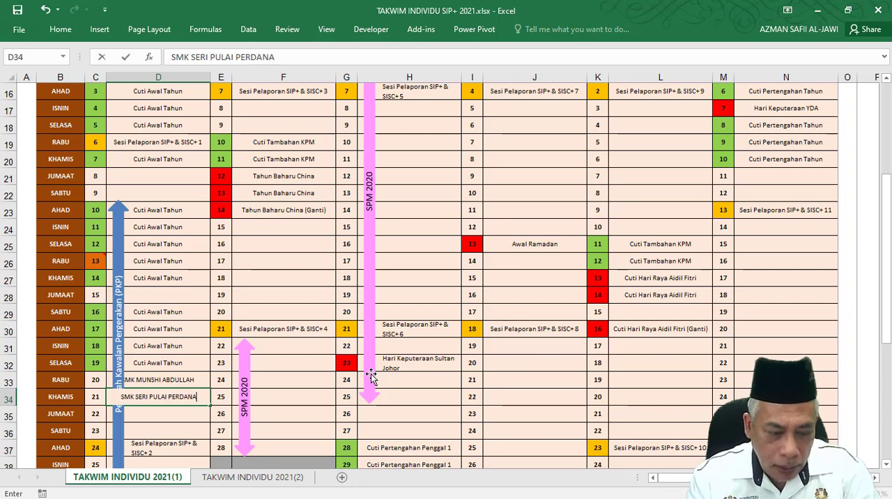
{"action": "key", "text": "Return"}
Enter SMA BANDAR TENGGARA as the calendar entry for Friday 22 January.
{"action": "type", "text": "SMK"}
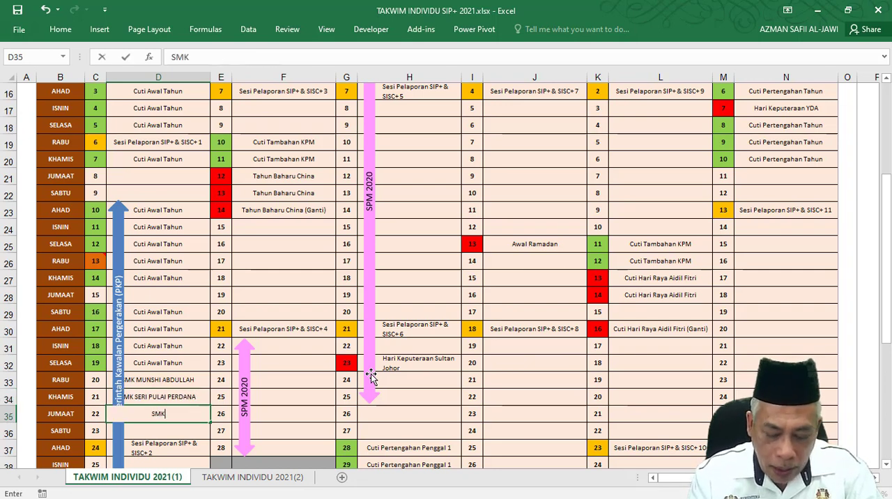
{"action": "key", "text": "BackSpace"}
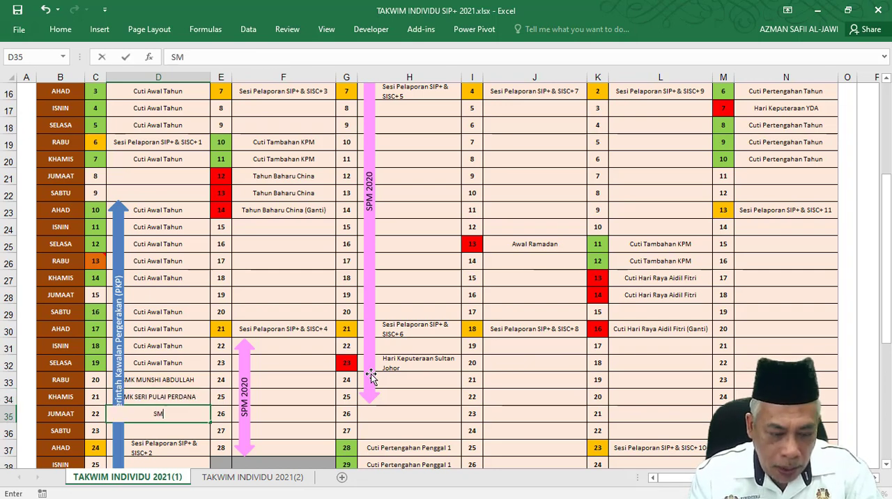
{"action": "type", "text": "A BANDAR"}
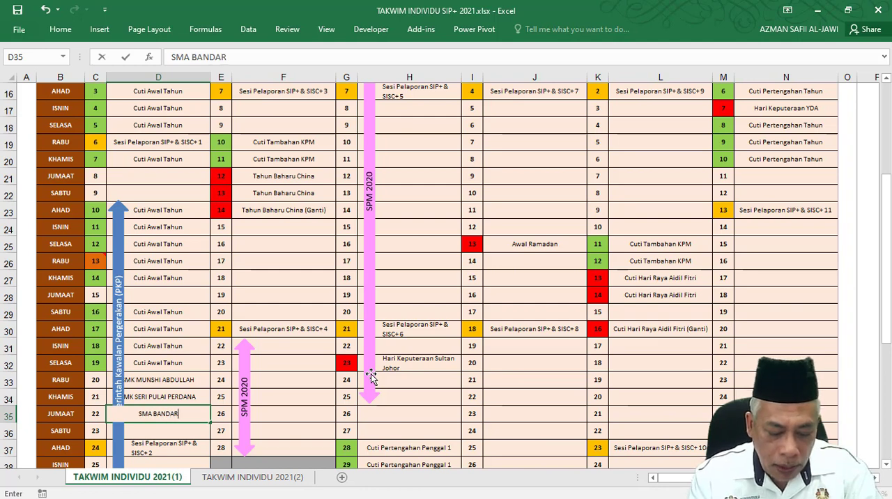
{"action": "type", "text": " TENGGARA"}
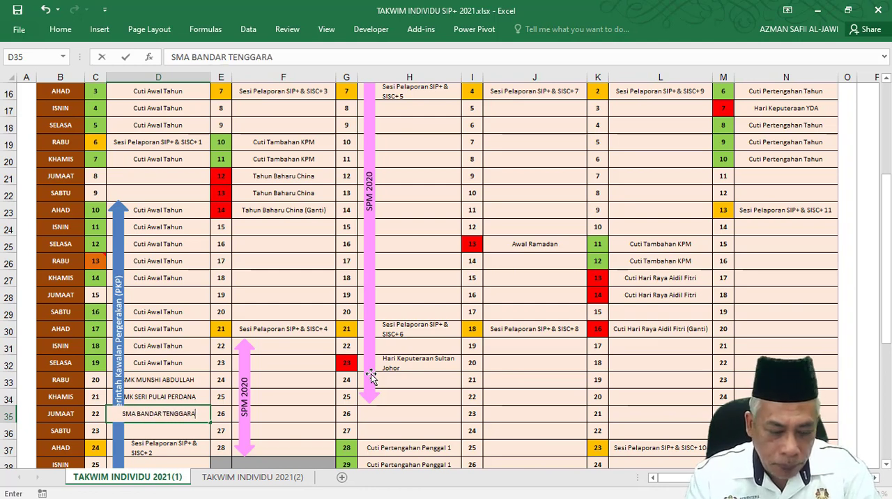
{"action": "key", "text": "Tab"}
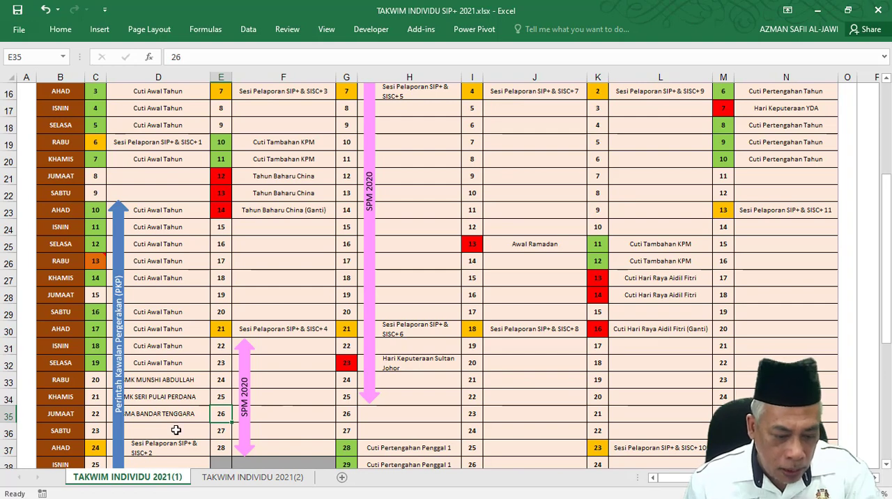
Enter SMK SENAI as the calendar entry for Saturday 23 January.
{"action": "scroll", "coordinate": [172, 427], "scroll_direction": "down", "scroll_amount": 1}
{"action": "left_click", "coordinate": [170, 379]}
{"action": "type", "text": "SMK"}
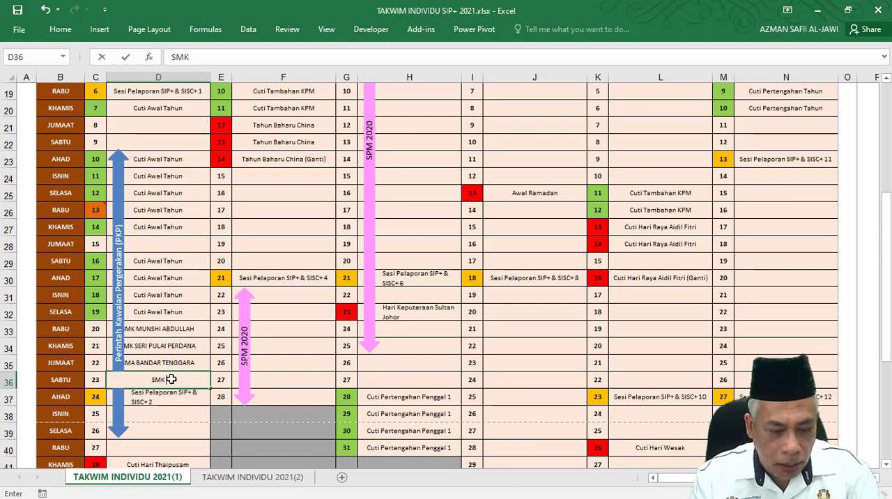
{"action": "type", "text": " SENAI"}
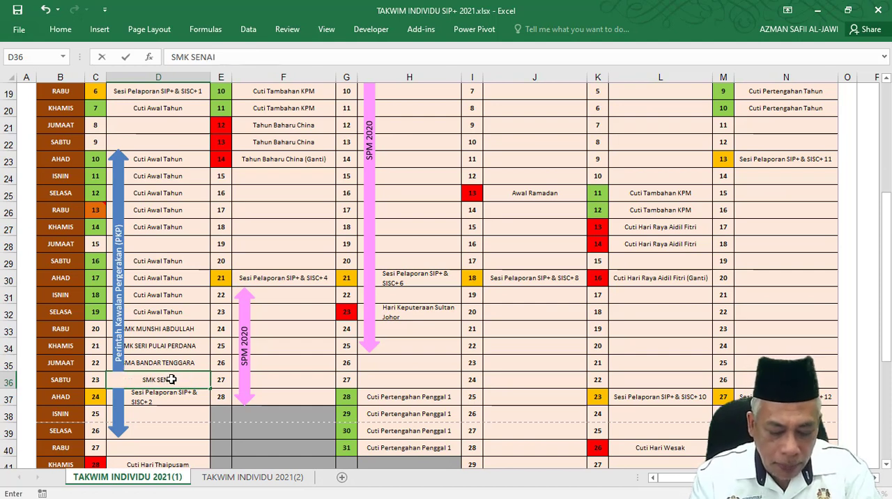
{"action": "key", "text": "Return"}
Enter SMK INDAHPURA 1 as the calendar entry for Monday 25 January.
{"action": "left_click", "coordinate": [174, 416]}
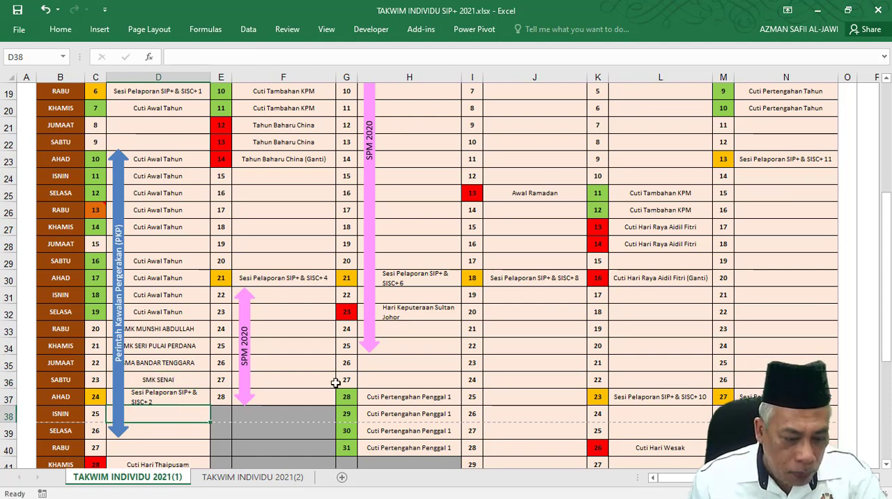
{"action": "type", "text": "SMK "}
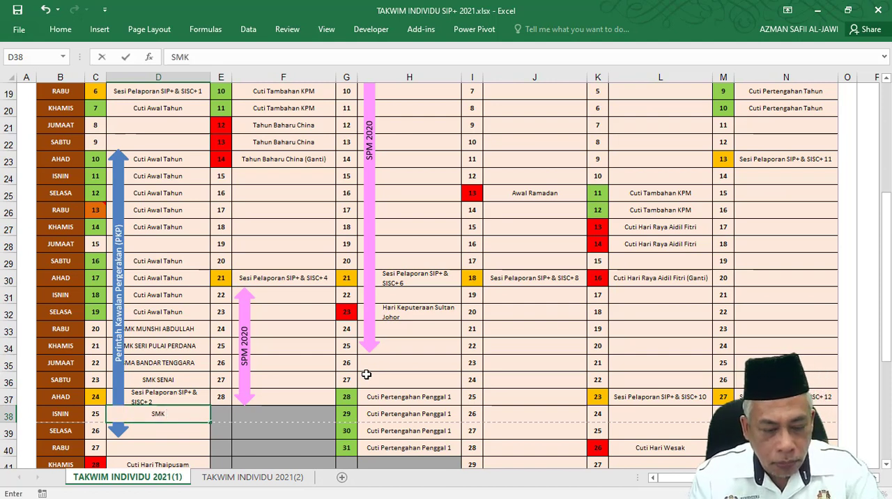
{"action": "type", "text": "INDAHP"}
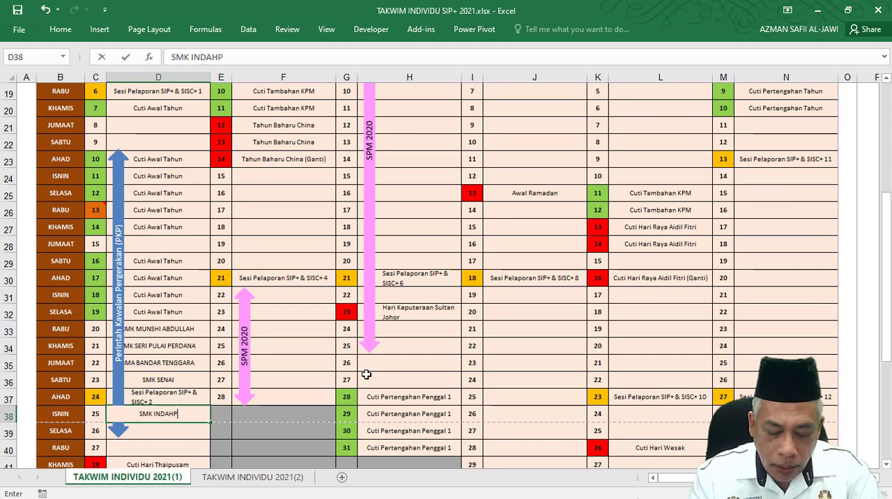
{"action": "type", "text": "URA 1"}
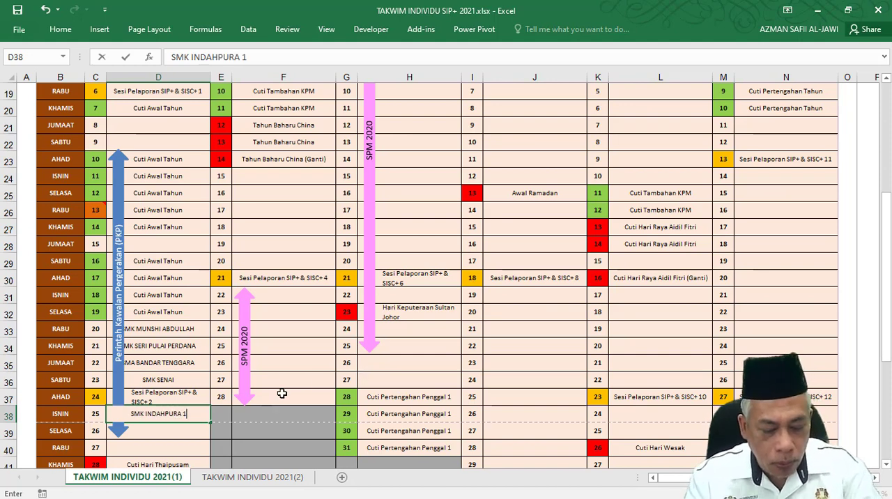
{"action": "key", "text": "Tab"}
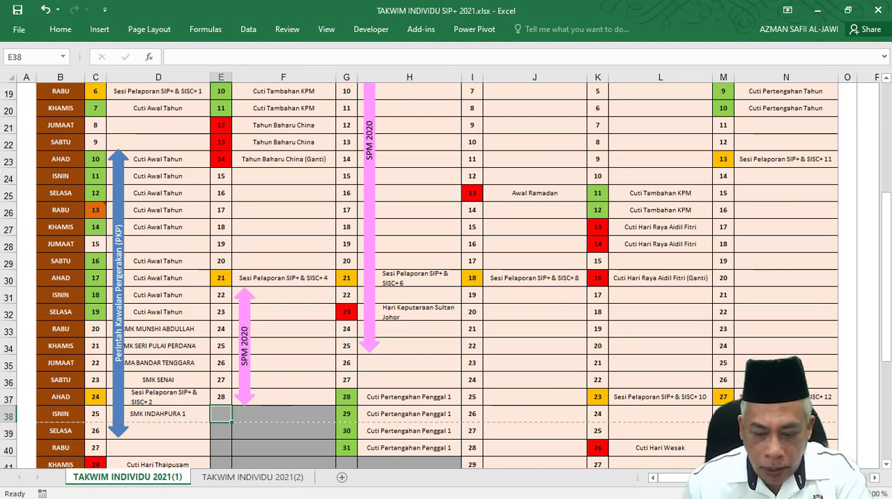
Inspect the January COUNTIF formulas for SMA BANDAR TENGGARA, SMK MUNSHI ABDULLAH and SMK SENAI in the school visit table.
{"action": "scroll", "coordinate": [665, 463], "scroll_direction": "right", "scroll_amount": 4}
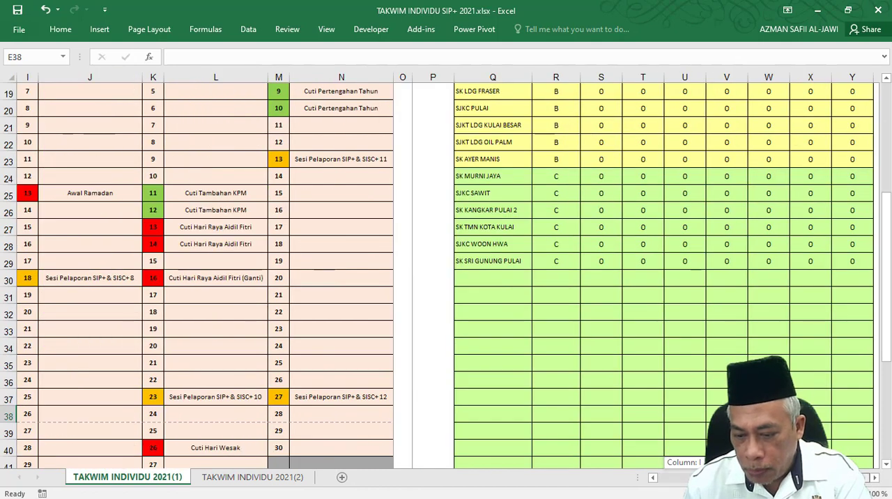
{"action": "scroll", "coordinate": [677, 286], "scroll_direction": "up", "scroll_amount": 3}
{"action": "scroll", "coordinate": [677, 287], "scroll_direction": "up", "scroll_amount": 2}
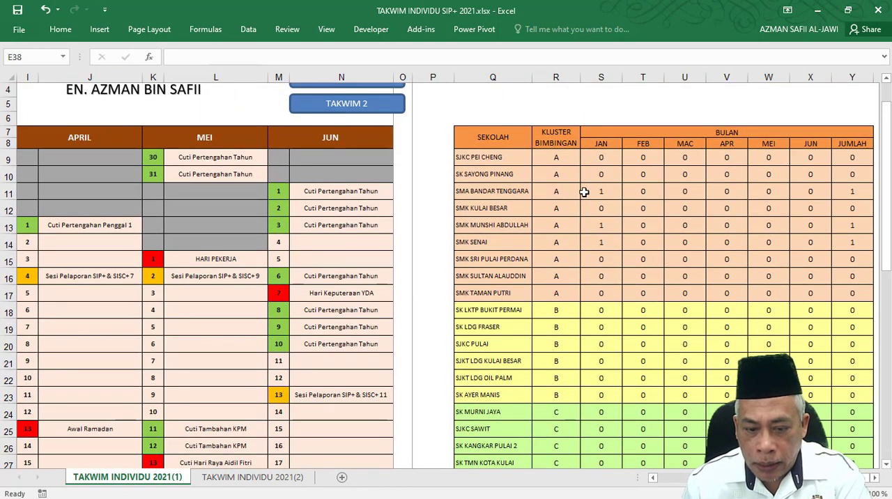
{"action": "left_click", "coordinate": [611, 193]}
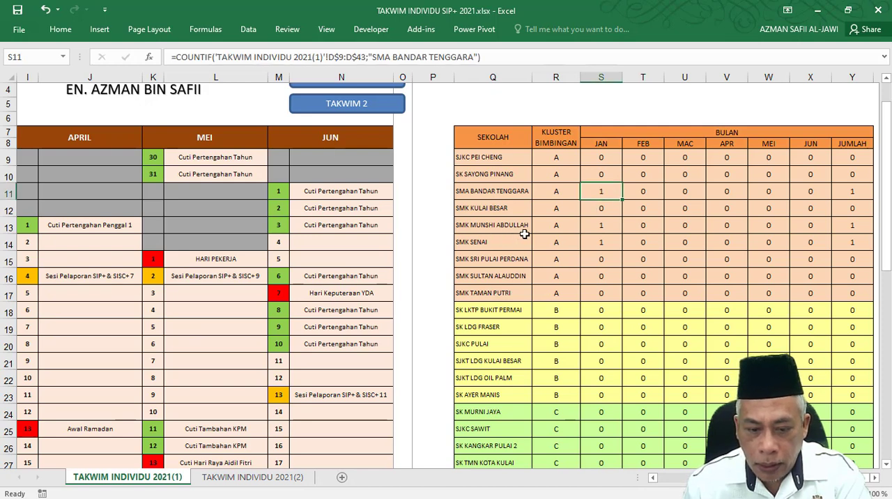
{"action": "left_click", "coordinate": [601, 224]}
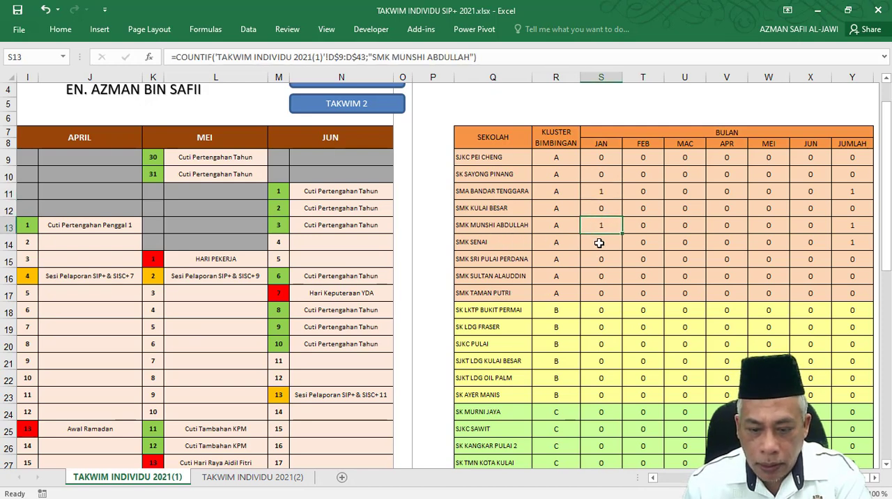
{"action": "left_click", "coordinate": [600, 243]}
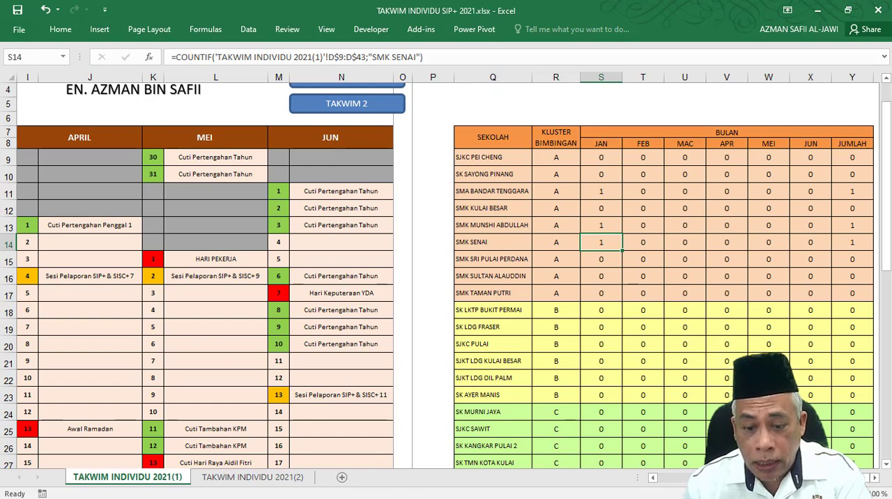
Replace the calendar entry for Monday 25 January with SMK TAMAN PUTRI.
{"action": "left_click_drag", "start_coordinate": [739, 478], "coordinate": [697, 477]}
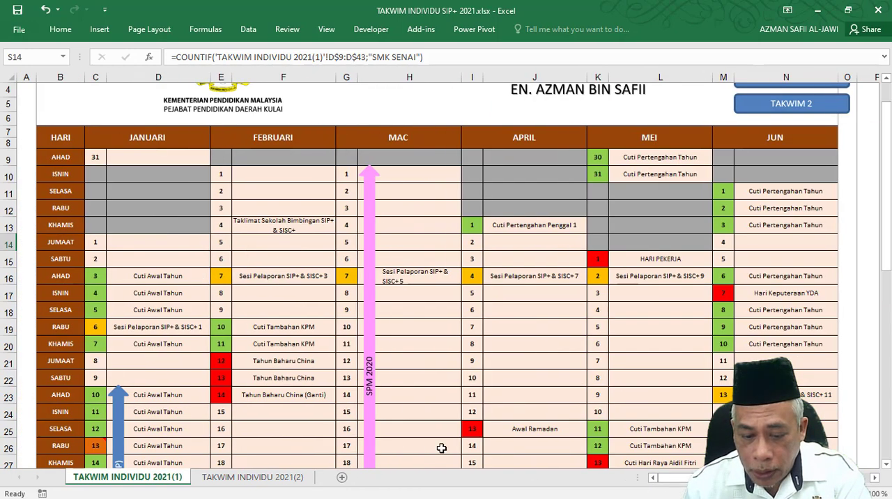
{"action": "scroll", "coordinate": [288, 410], "scroll_direction": "down", "scroll_amount": 4}
{"action": "scroll", "coordinate": [282, 410], "scroll_direction": "down", "scroll_amount": 2}
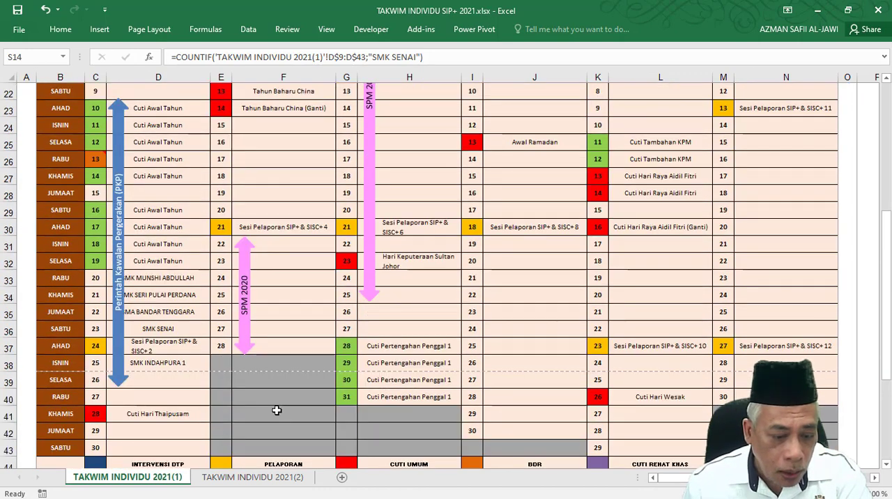
{"action": "left_click", "coordinate": [177, 364]}
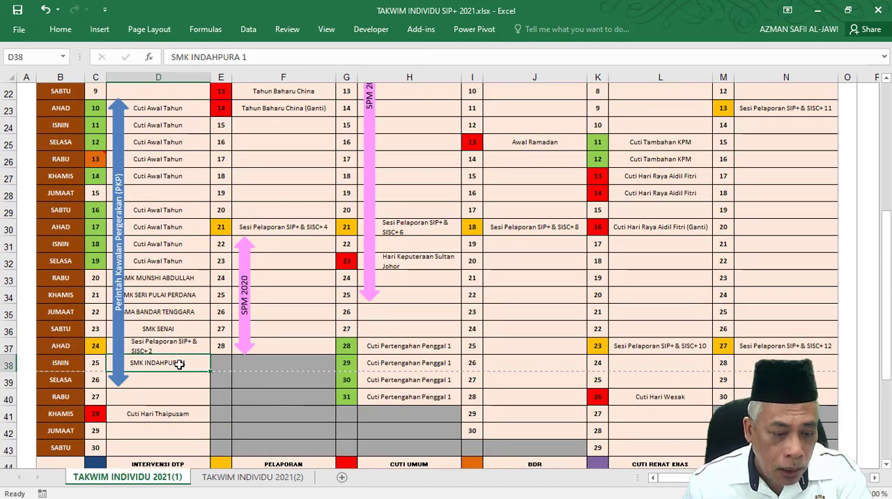
{"action": "type", "text": "SML"}
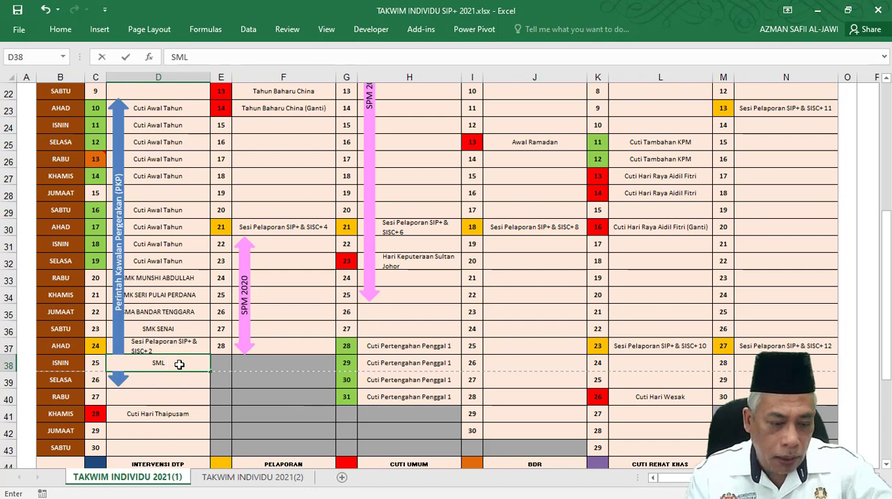
{"action": "key", "text": "BackSpace"}
{"action": "type", "text": "K  TA"}
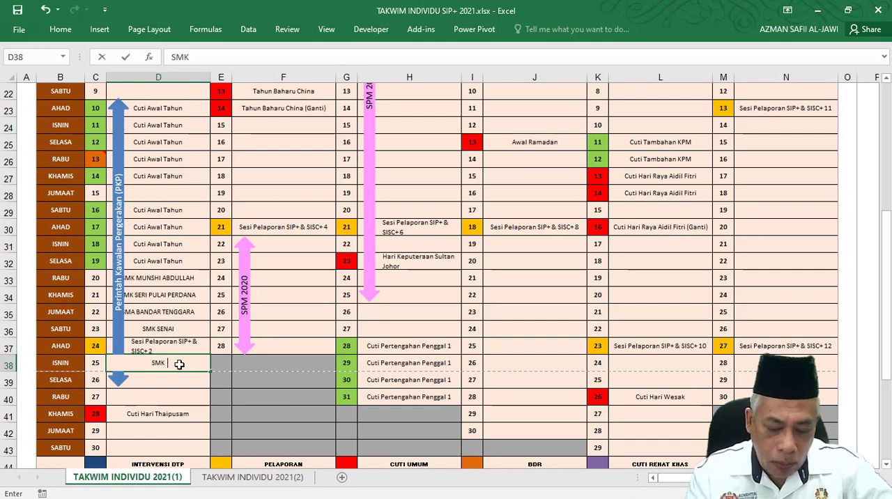
{"action": "type", "text": "MAN PUTR"}
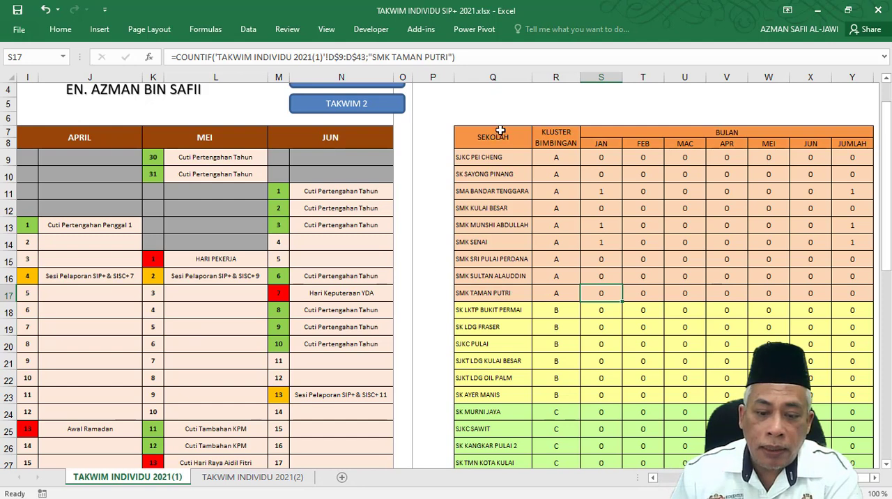
Compare the school visit table with the monthly calendar and inspect the January COUNTIF formula for SJKC PEI CHENG.
{"action": "left_click", "coordinate": [496, 156]}
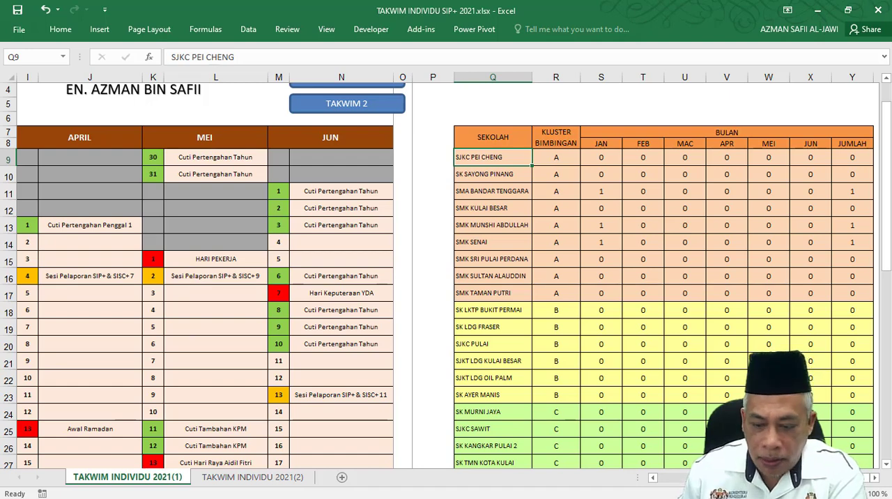
{"action": "scroll", "coordinate": [446, 272], "scroll_direction": "left", "scroll_amount": 4}
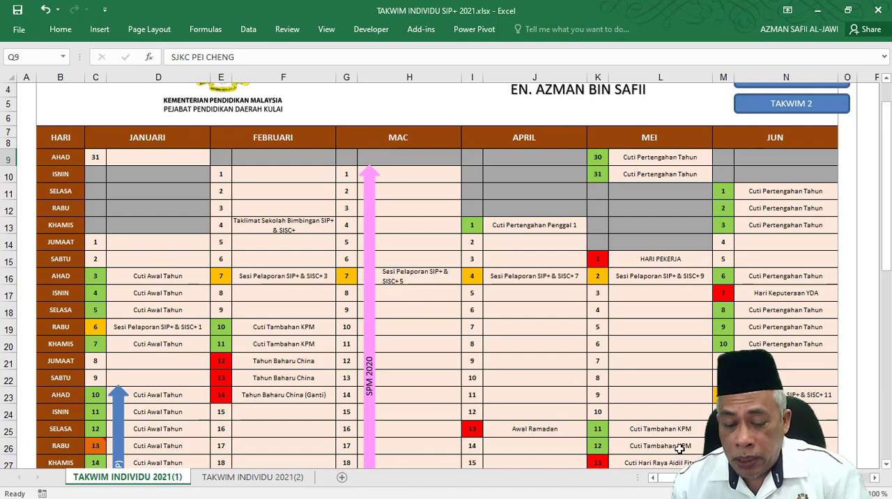
{"action": "left_click_drag", "start_coordinate": [725, 478], "coordinate": [780, 478]}
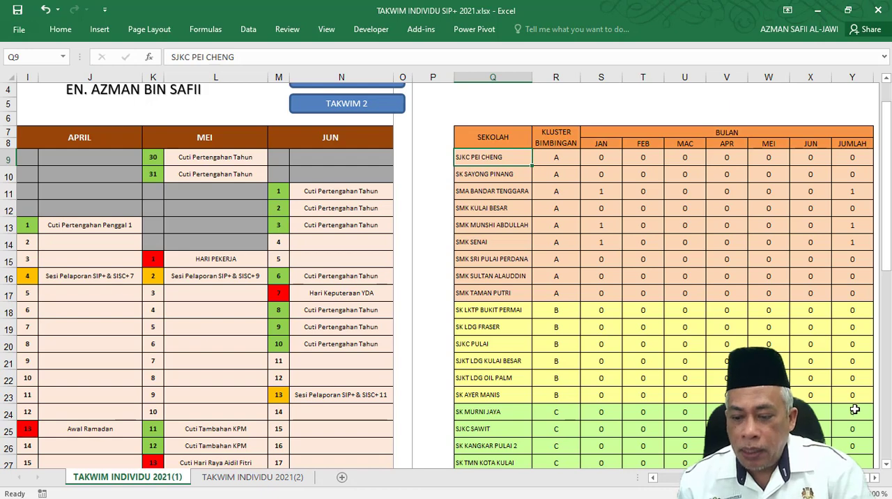
{"action": "scroll", "coordinate": [855, 410], "scroll_direction": "down", "scroll_amount": 2}
{"action": "scroll", "coordinate": [353, 359], "scroll_direction": "up", "scroll_amount": 3}
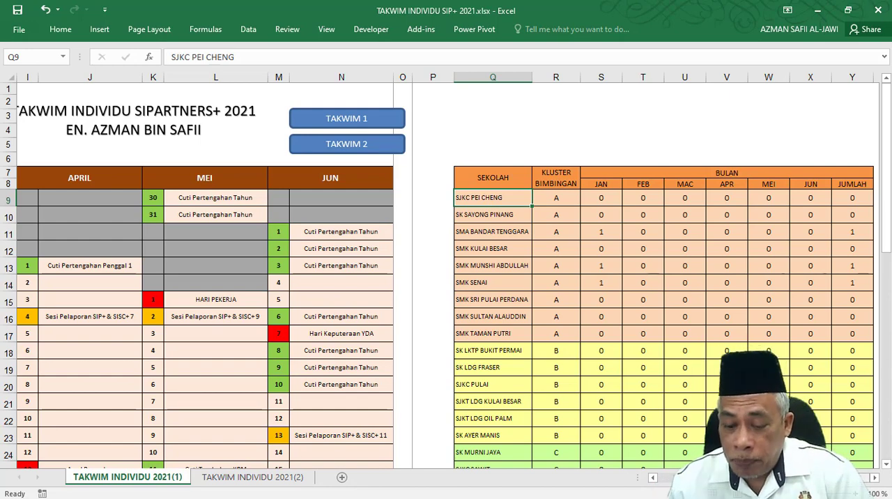
{"action": "scroll", "coordinate": [478, 412], "scroll_direction": "left", "scroll_amount": 4}
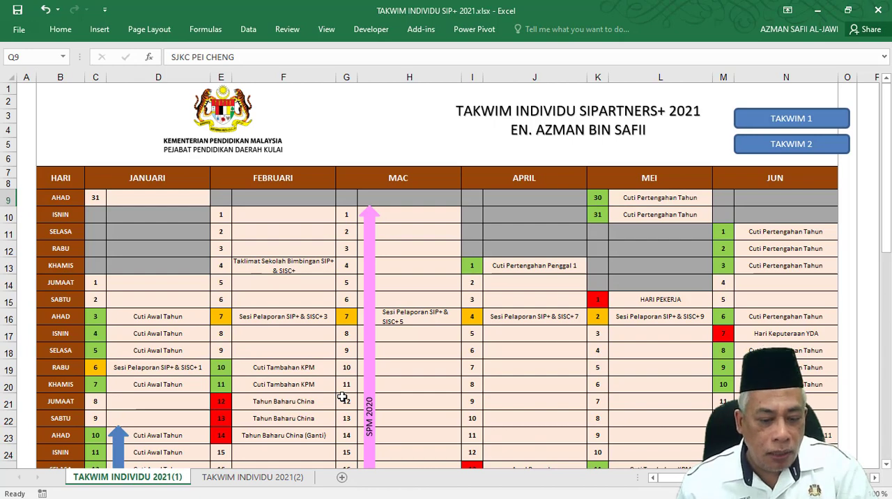
{"action": "scroll", "coordinate": [673, 268], "scroll_direction": "right", "scroll_amount": 3}
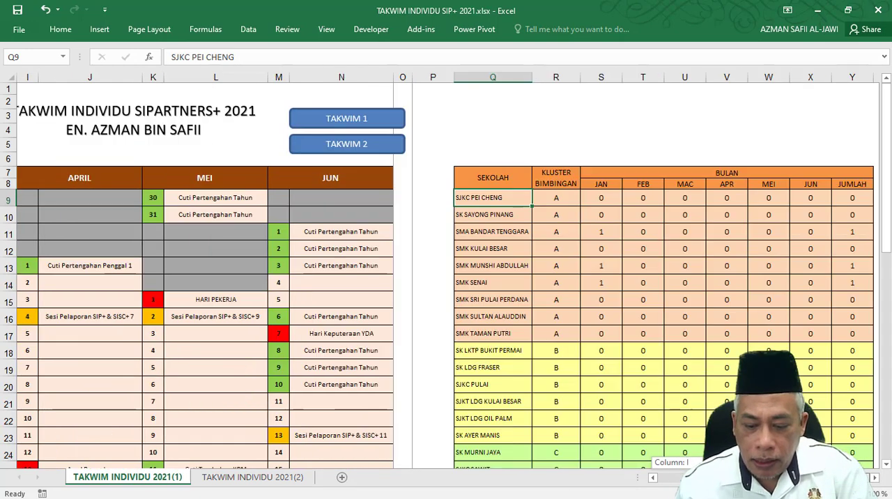
{"action": "left_click", "coordinate": [602, 200]}
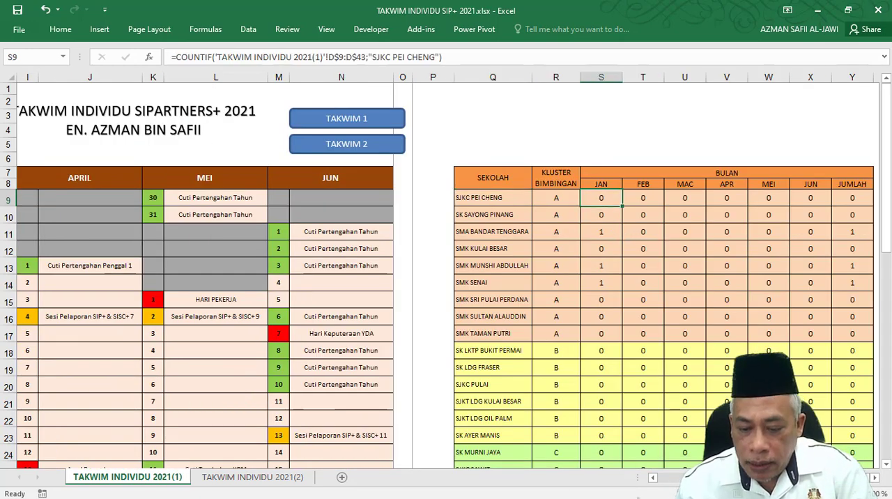
Insert a blank row above Thursday 21 January in the calendar, directly below SMK MUNSHI ABDULLAH.
{"action": "scroll", "coordinate": [370, 409], "scroll_direction": "left", "scroll_amount": 3}
{"action": "left_click", "coordinate": [279, 350]}
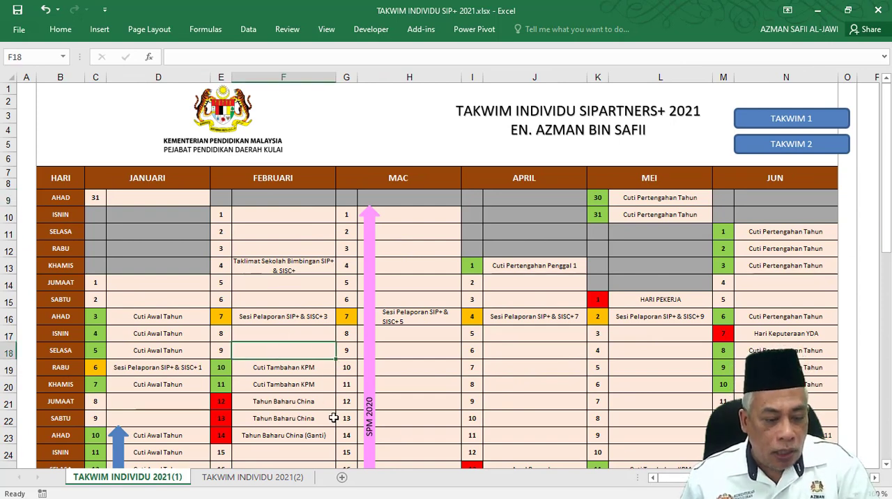
{"action": "scroll", "coordinate": [110, 415], "scroll_direction": "down", "scroll_amount": 1}
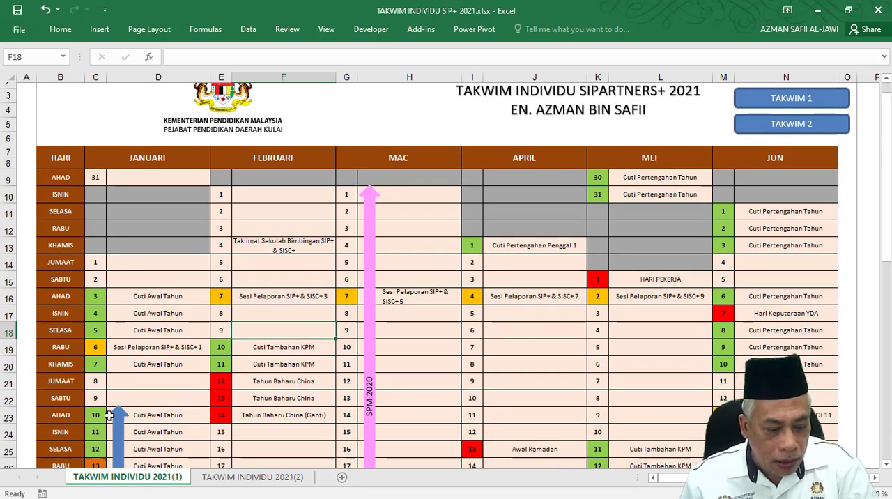
{"action": "scroll", "coordinate": [109, 415], "scroll_direction": "down", "scroll_amount": 3}
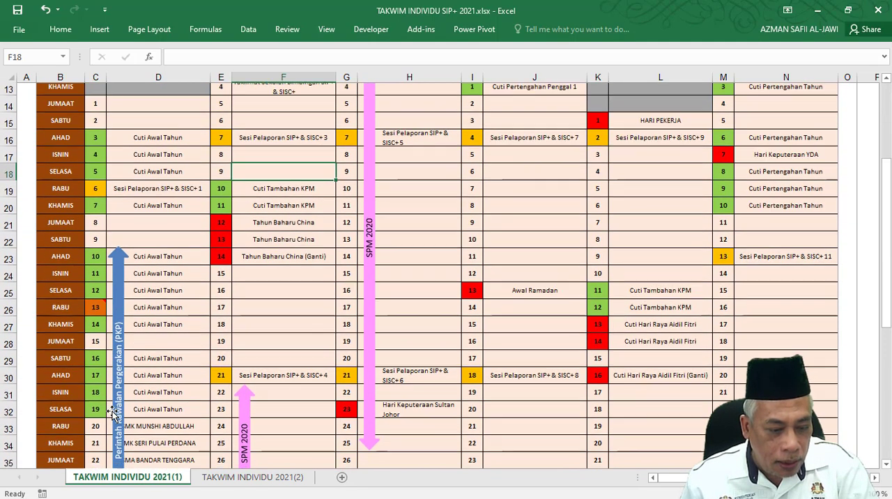
{"action": "scroll", "coordinate": [112, 412], "scroll_direction": "down", "scroll_amount": 1}
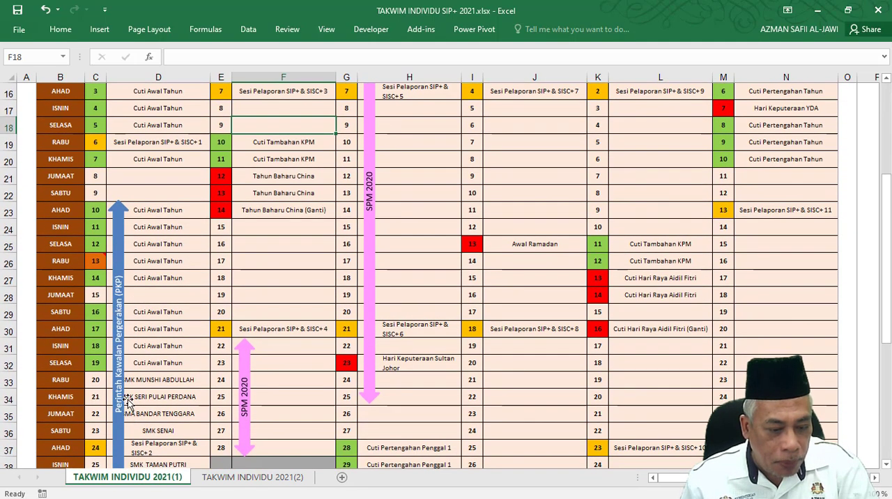
{"action": "left_click", "coordinate": [8, 395]}
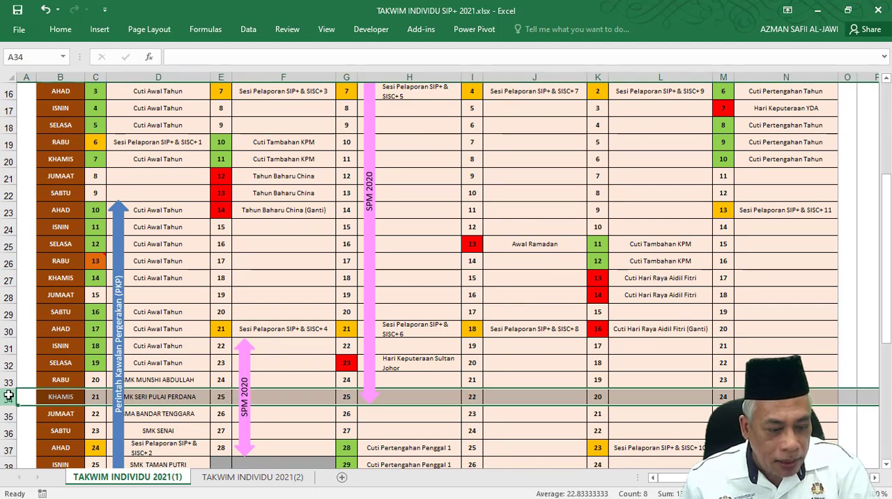
{"action": "right_click", "coordinate": [8, 396]}
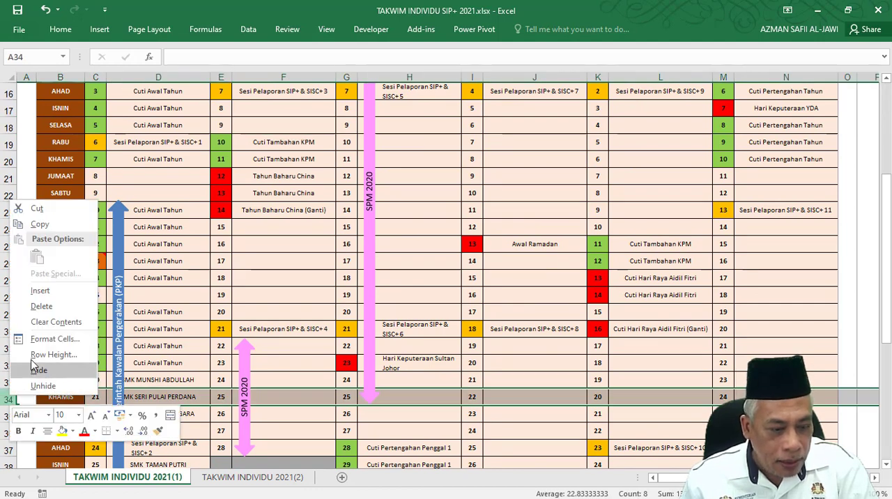
{"action": "left_click", "coordinate": [53, 295]}
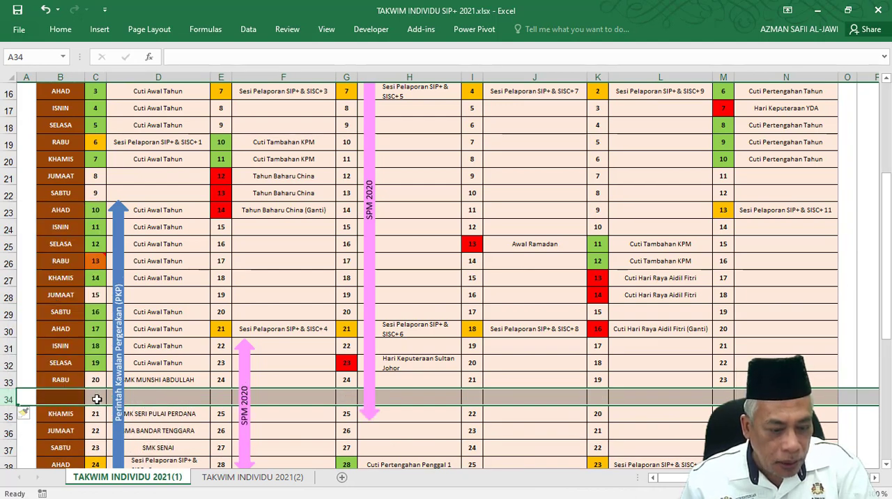
Insert a second blank calendar row between Wednesday 20 January and Thursday 21 January.
{"action": "left_click", "coordinate": [148, 397]}
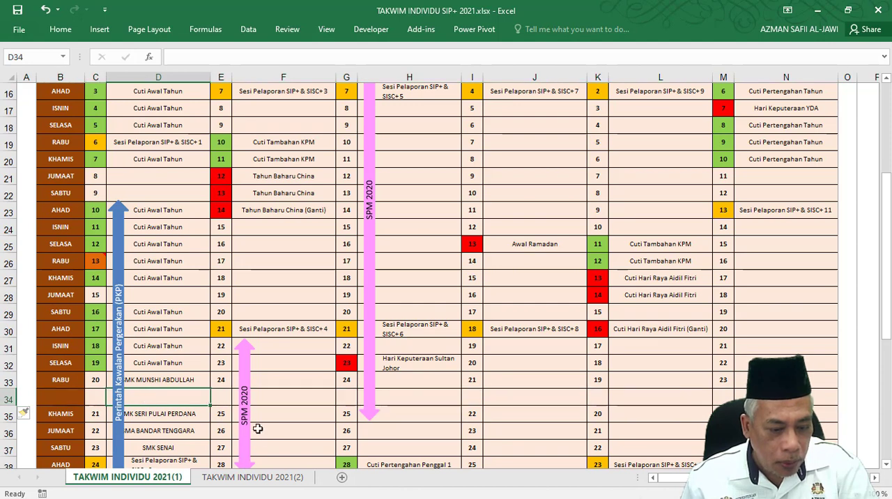
{"action": "left_click", "coordinate": [145, 378]}
{"action": "left_click", "coordinate": [145, 399]}
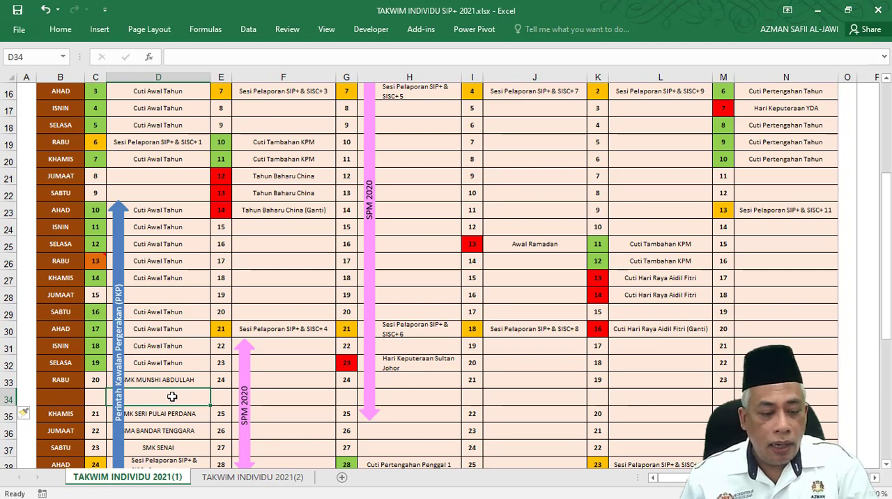
{"action": "left_click", "coordinate": [10, 399]}
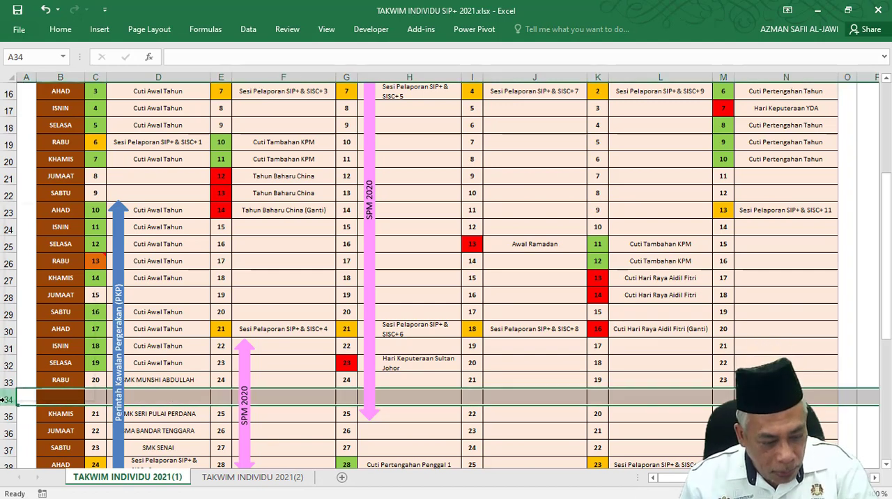
{"action": "right_click", "coordinate": [16, 403]}
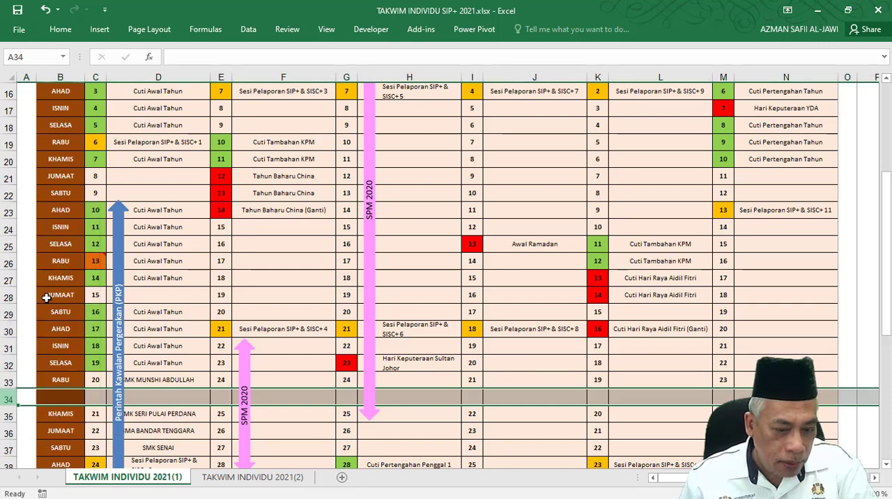
{"action": "left_click", "coordinate": [43, 295]}
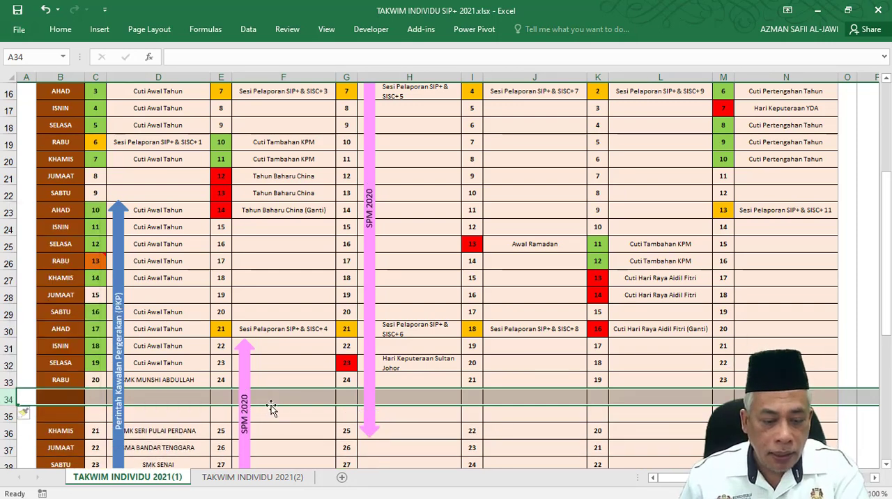
{"action": "left_click", "coordinate": [272, 400]}
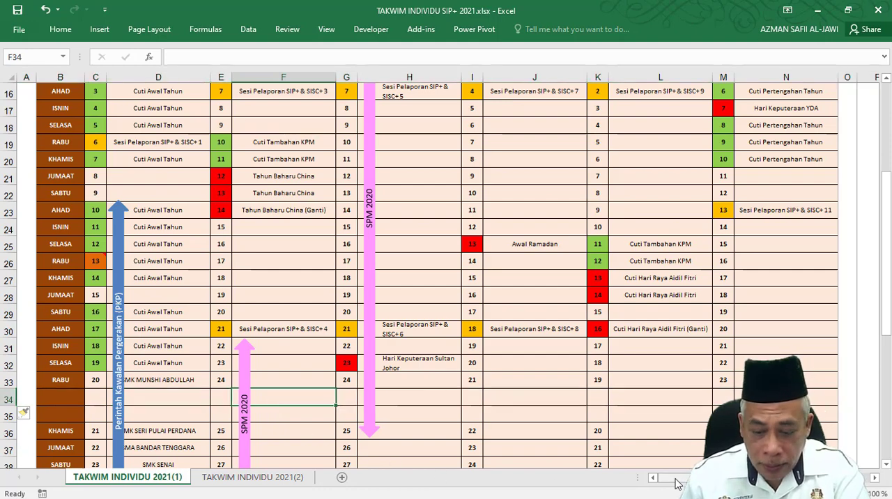
Examine the January COUNTIF formula for SJKC PEI CHENG and the first school names in the visit table.
{"action": "left_click_drag", "start_coordinate": [662, 478], "coordinate": [673, 478]}
{"action": "right_click", "coordinate": [694, 373]}
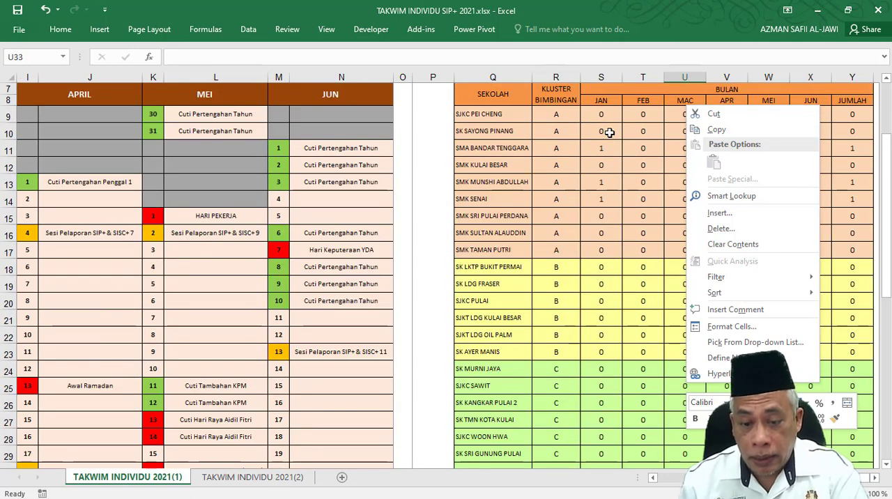
{"action": "scroll", "coordinate": [609, 139], "scroll_direction": "up", "scroll_amount": 3}
{"action": "left_click", "coordinate": [606, 119]}
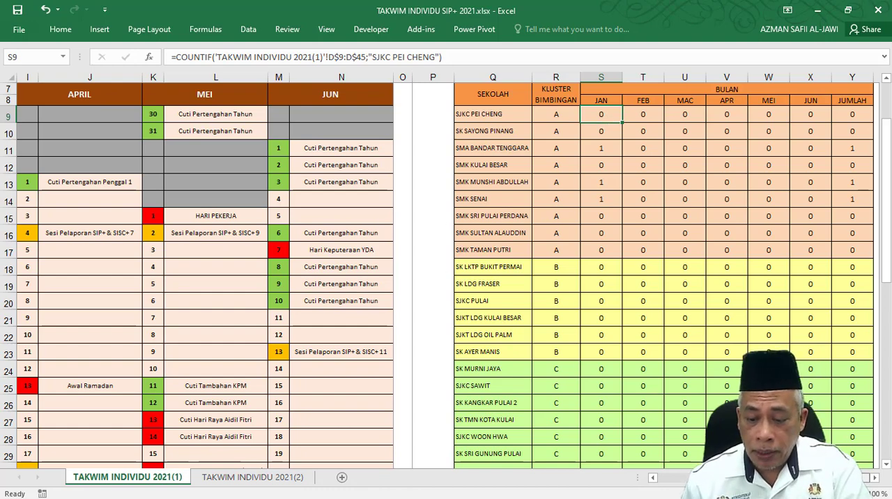
{"action": "scroll", "coordinate": [652, 455], "scroll_direction": "left", "scroll_amount": 5}
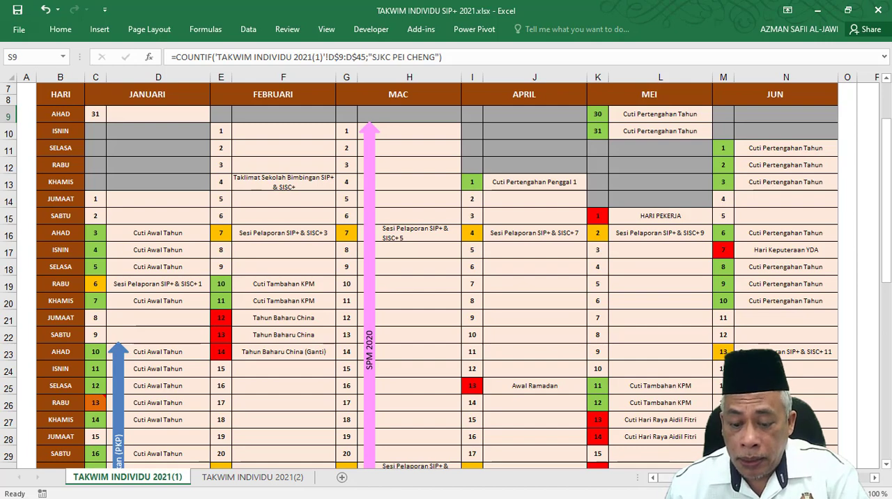
{"action": "scroll", "coordinate": [652, 454], "scroll_direction": "right", "scroll_amount": 5}
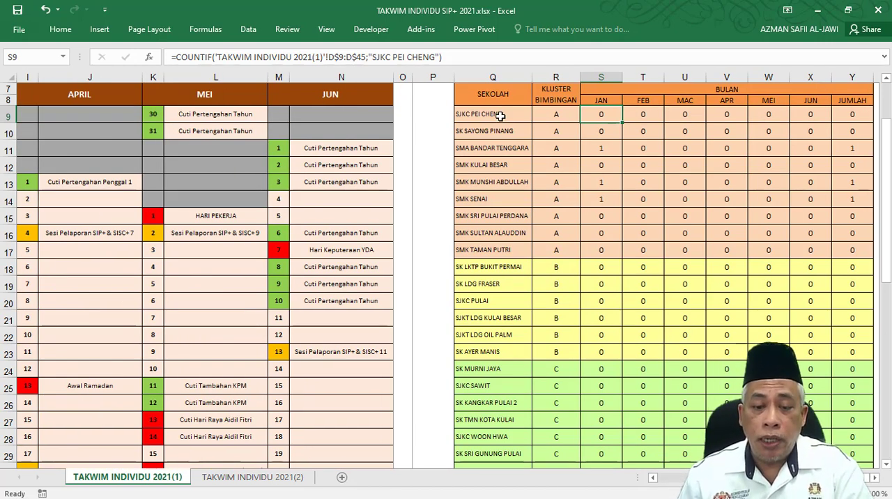
{"action": "left_click_drag", "start_coordinate": [499, 116], "coordinate": [499, 201]}
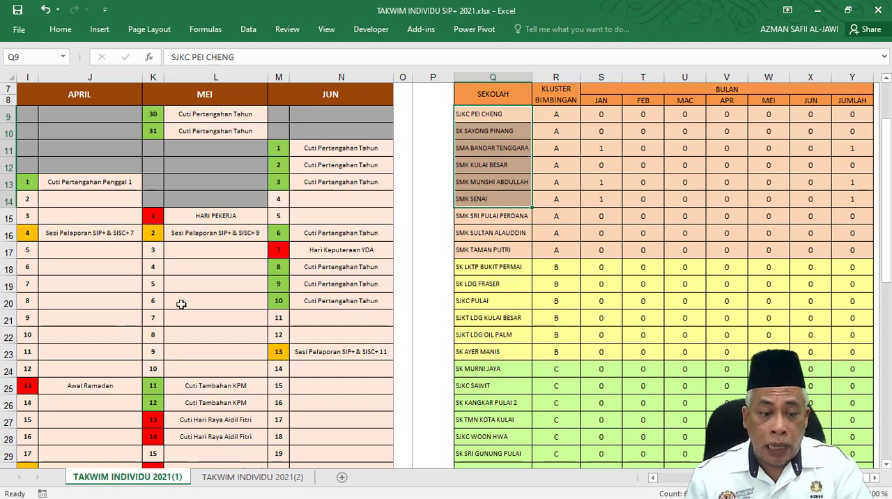
{"action": "left_click", "coordinate": [207, 289]}
{"action": "left_click", "coordinate": [612, 115]}
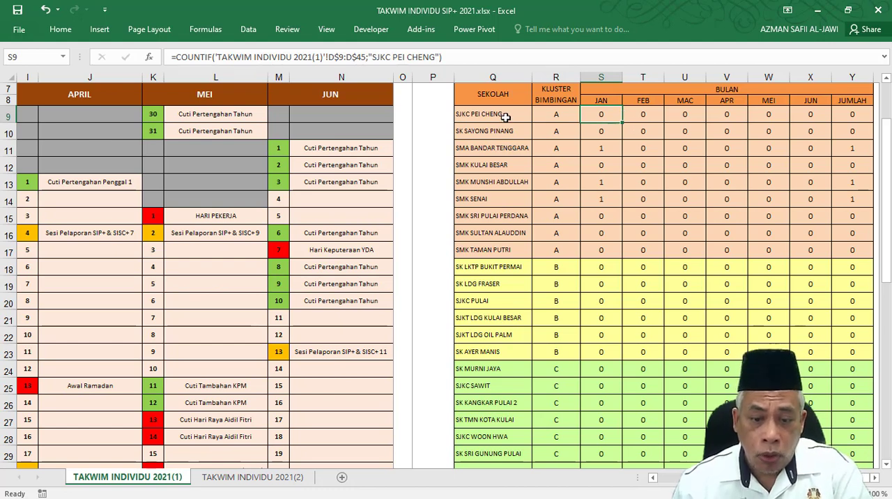
Compare the SEKOLAH list with the monthly calendar and check which calendar range the January count for SJKC PEI CHENG covers.
{"action": "left_click_drag", "start_coordinate": [505, 117], "coordinate": [530, 279]}
{"action": "scroll", "coordinate": [501, 320], "scroll_direction": "down", "scroll_amount": 2}
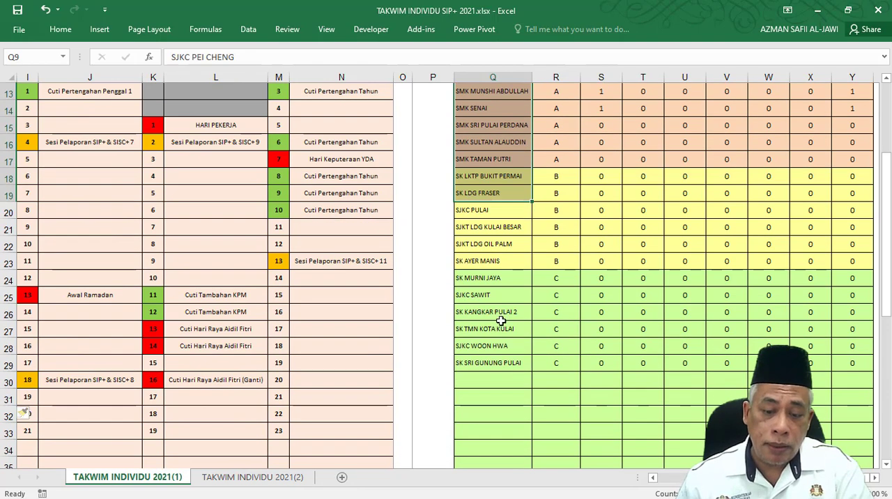
{"action": "scroll", "coordinate": [500, 322], "scroll_direction": "up", "scroll_amount": 4}
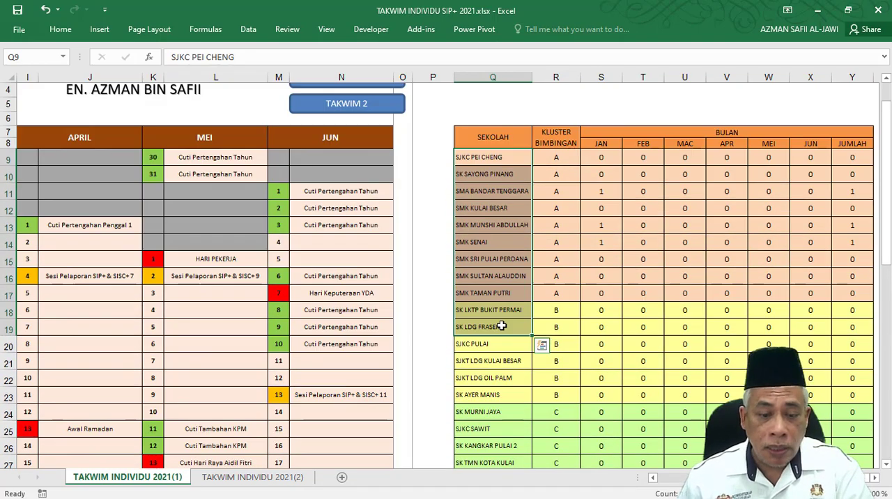
{"action": "scroll", "coordinate": [446, 271], "scroll_direction": "left", "scroll_amount": 5}
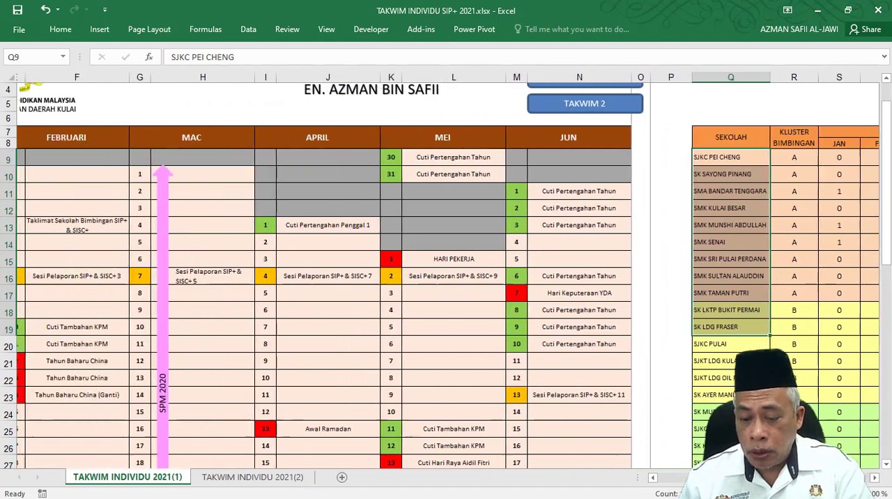
{"action": "scroll", "coordinate": [446, 272], "scroll_direction": "right", "scroll_amount": 3}
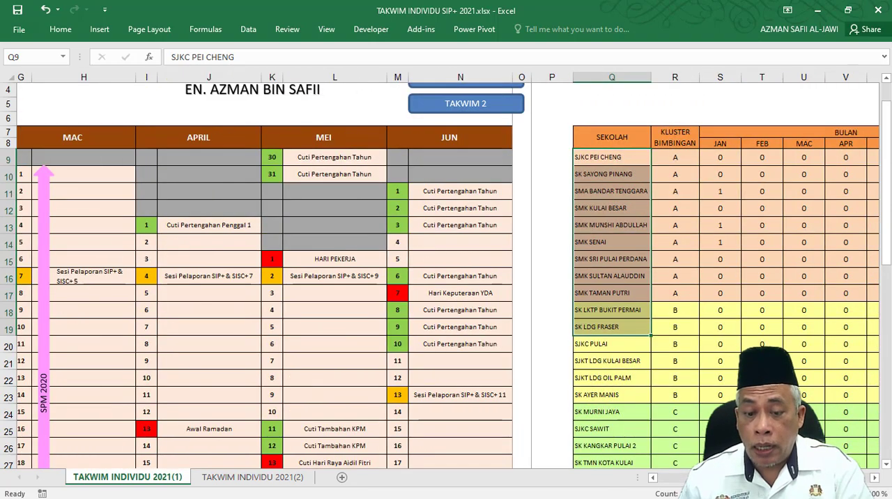
{"action": "scroll", "coordinate": [446, 272], "scroll_direction": "left", "scroll_amount": 5}
{"action": "scroll", "coordinate": [445, 272], "scroll_direction": "right", "scroll_amount": 5}
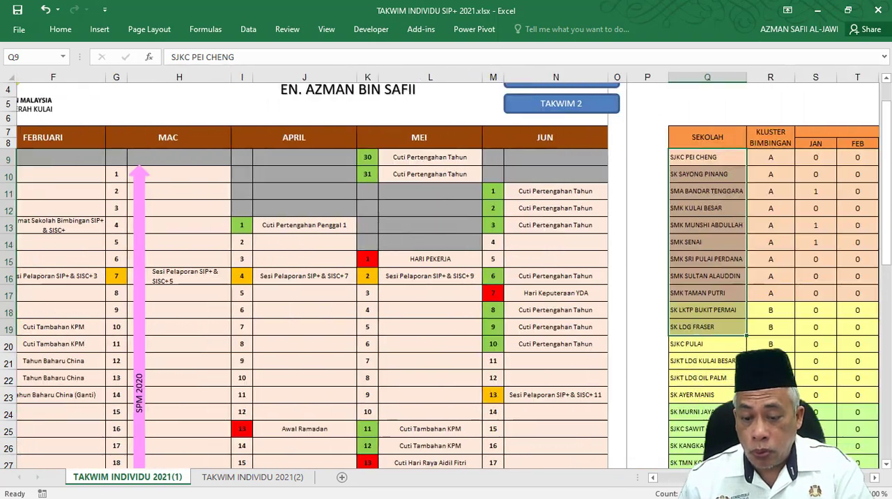
{"action": "scroll", "coordinate": [660, 162], "scroll_direction": "right", "scroll_amount": 1}
{"action": "left_click", "coordinate": [660, 159]}
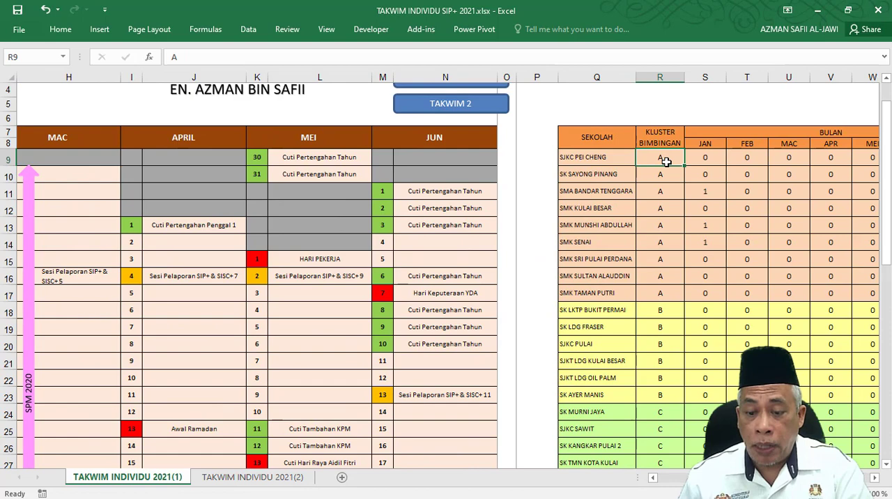
{"action": "left_click", "coordinate": [710, 159]}
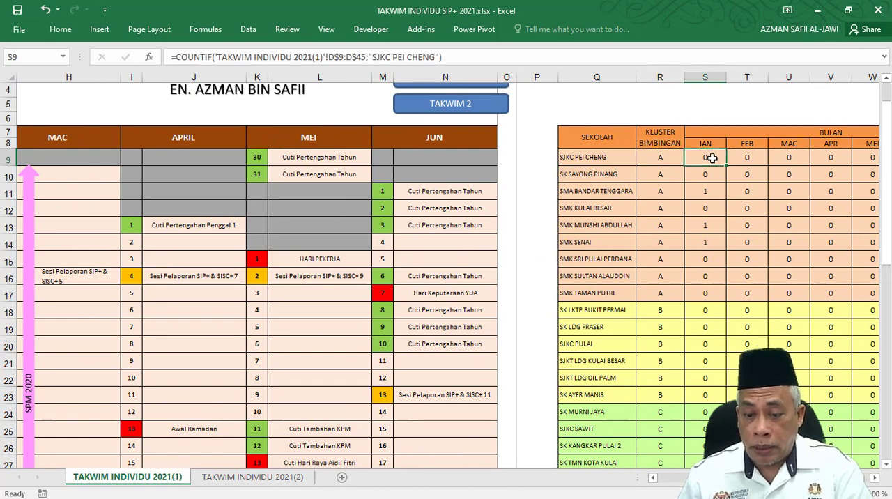
Undo both blank row insertions between Wednesday 20 January and Thursday 21 January in the calendar.
{"action": "scroll", "coordinate": [446, 271], "scroll_direction": "left", "scroll_amount": 5}
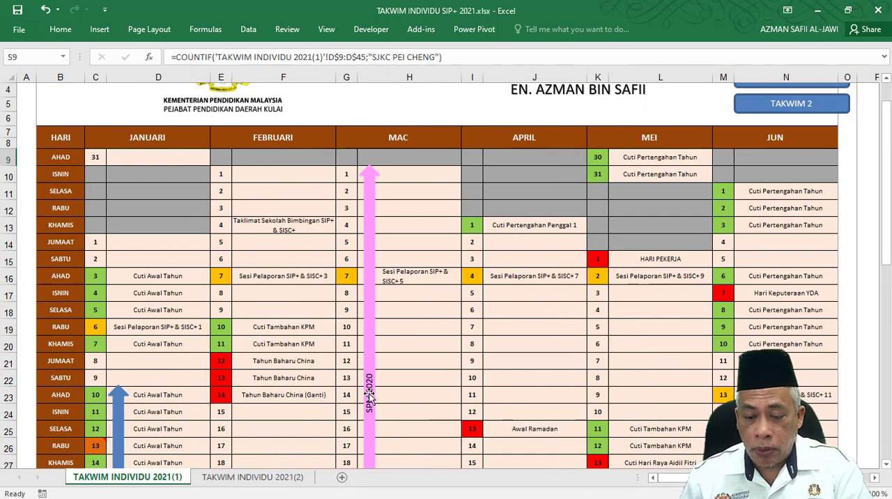
{"action": "scroll", "coordinate": [253, 361], "scroll_direction": "down", "scroll_amount": 6}
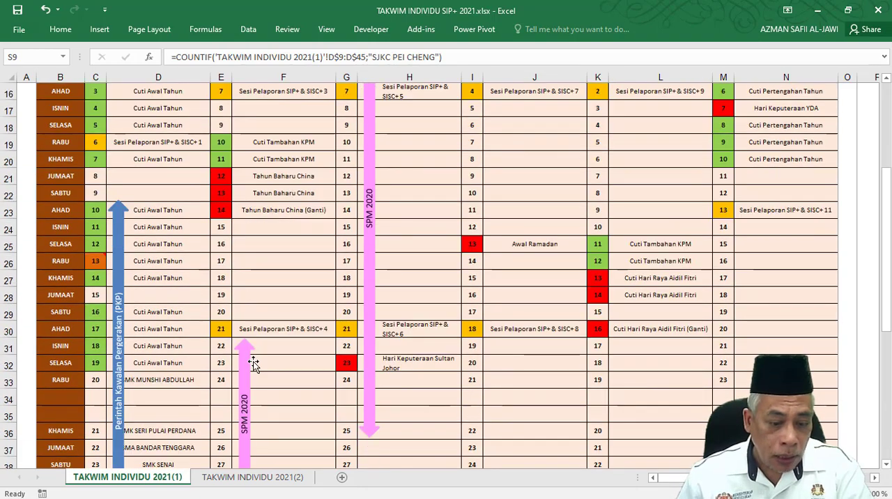
{"action": "scroll", "coordinate": [253, 362], "scroll_direction": "down", "scroll_amount": 1}
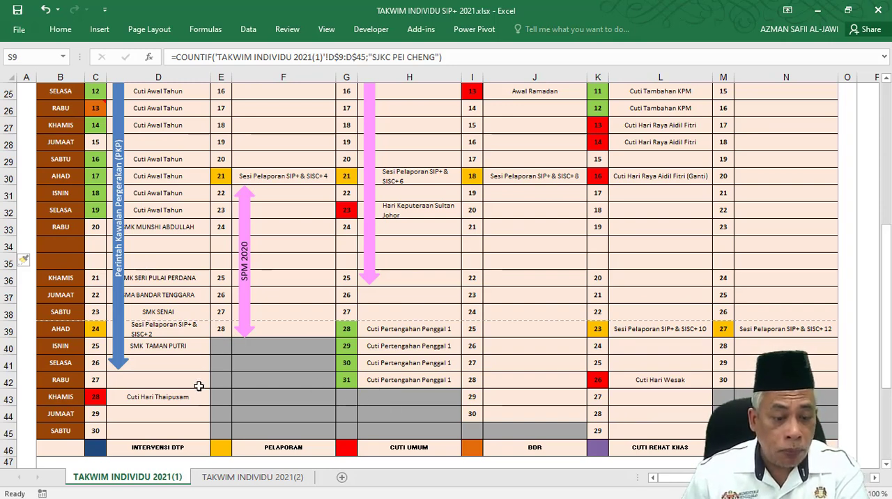
{"action": "left_click", "coordinate": [181, 348]}
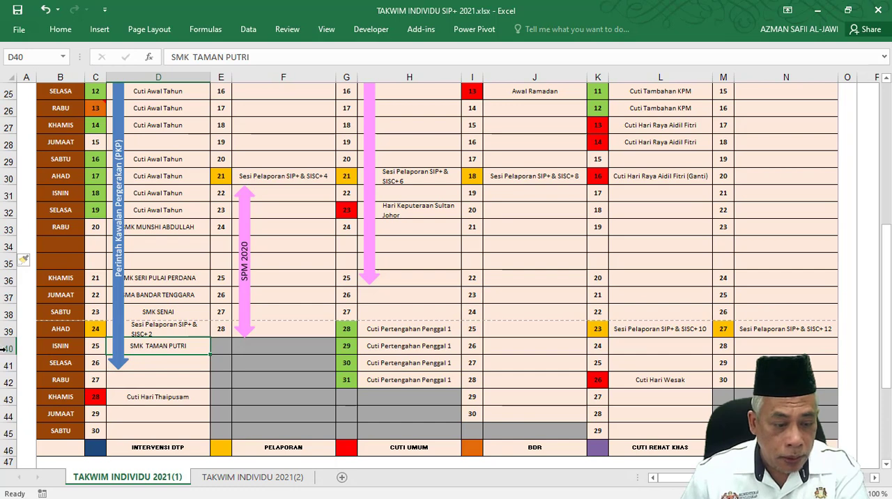
{"action": "left_click_drag", "start_coordinate": [9, 363], "coordinate": [7, 377]}
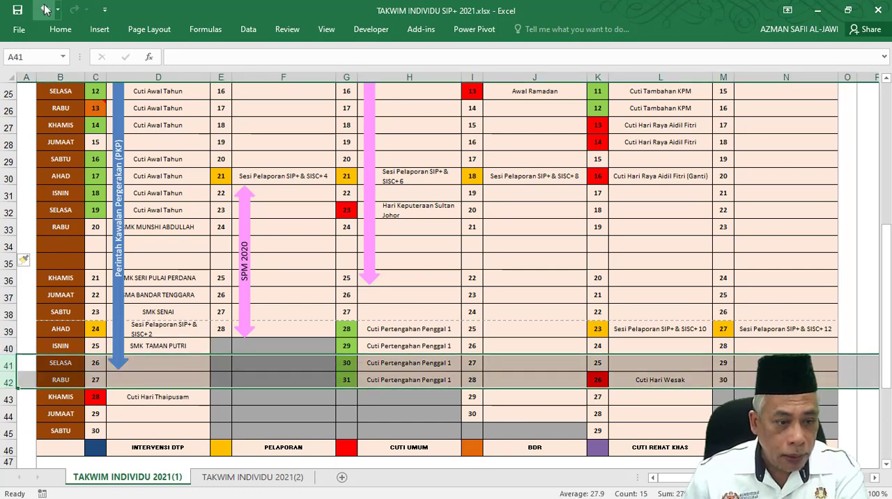
{"action": "left_click", "coordinate": [44, 10]}
{"action": "left_click", "coordinate": [44, 10]}
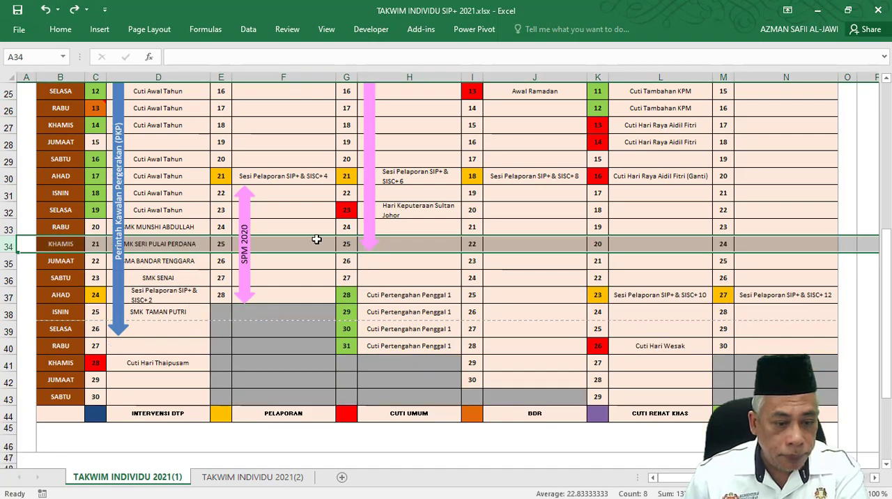
{"action": "left_click", "coordinate": [386, 445]}
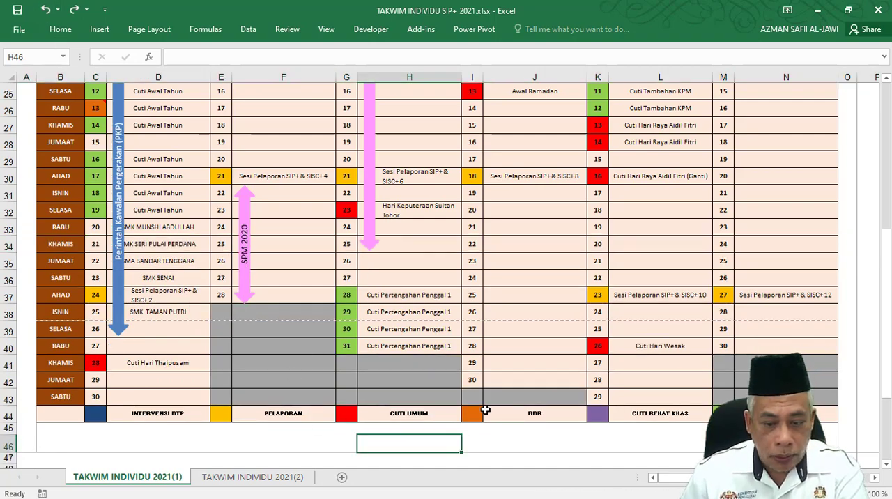
Draw an up-down block arrow in the March column spanning about 8 to 15 March, and delete it.
{"action": "scroll", "coordinate": [485, 406], "scroll_direction": "up", "scroll_amount": 3}
{"action": "scroll", "coordinate": [485, 405], "scroll_direction": "up", "scroll_amount": 3}
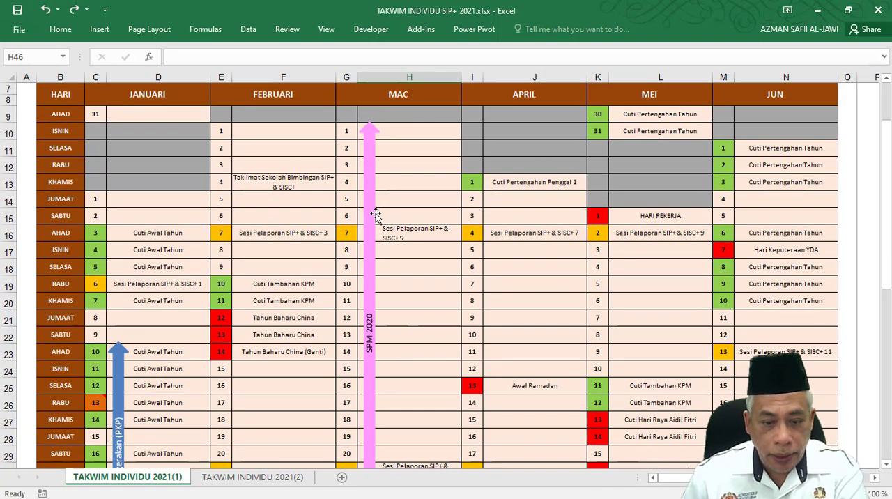
{"action": "left_click", "coordinate": [372, 216]}
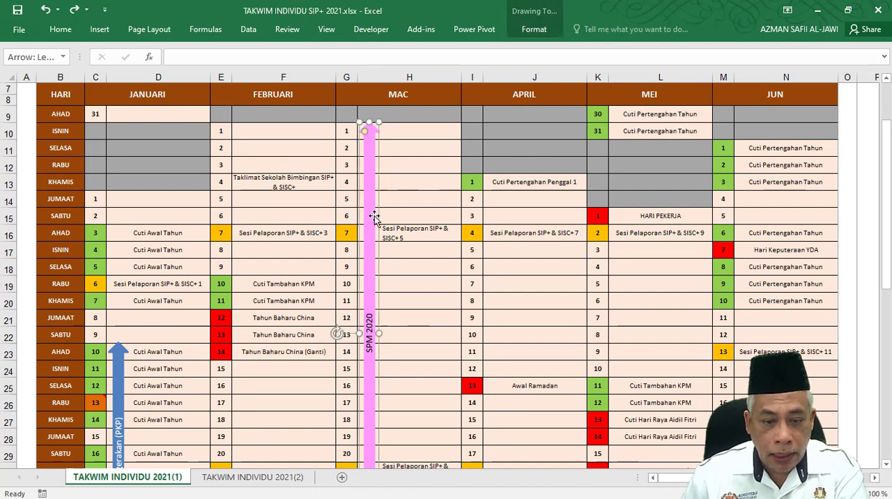
{"action": "left_click", "coordinate": [99, 31]}
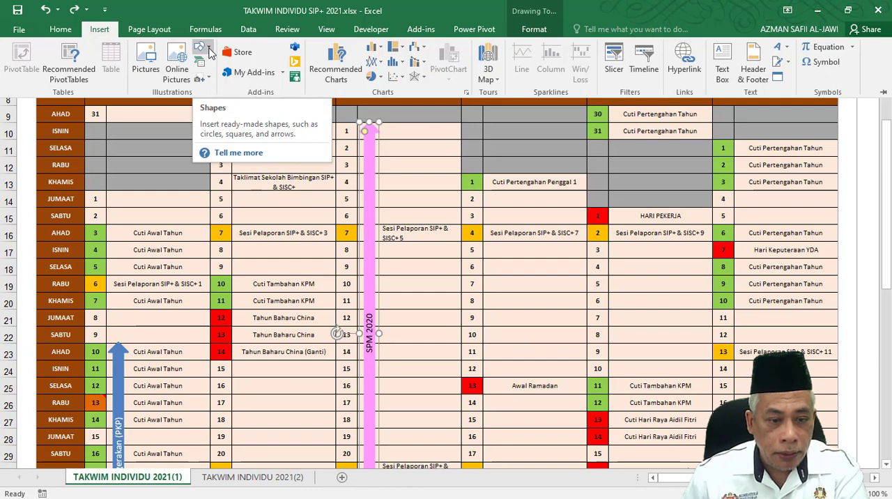
{"action": "left_click", "coordinate": [209, 52]}
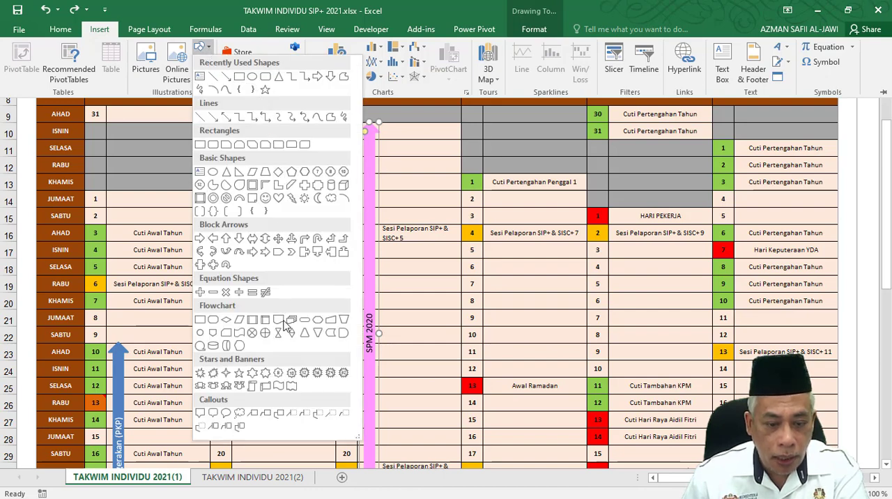
{"action": "left_click", "coordinate": [265, 239]}
{"action": "left_click_drag", "start_coordinate": [416, 249], "coordinate": [452, 374]}
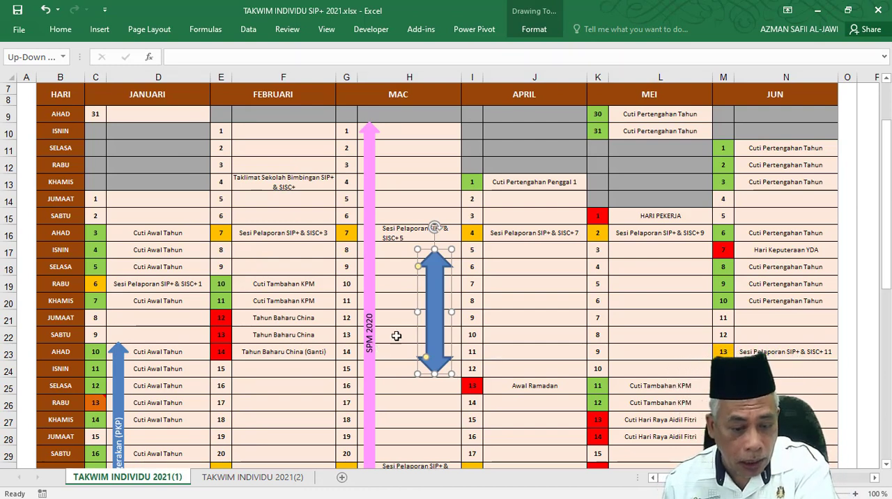
{"action": "key", "text": "Delete"}
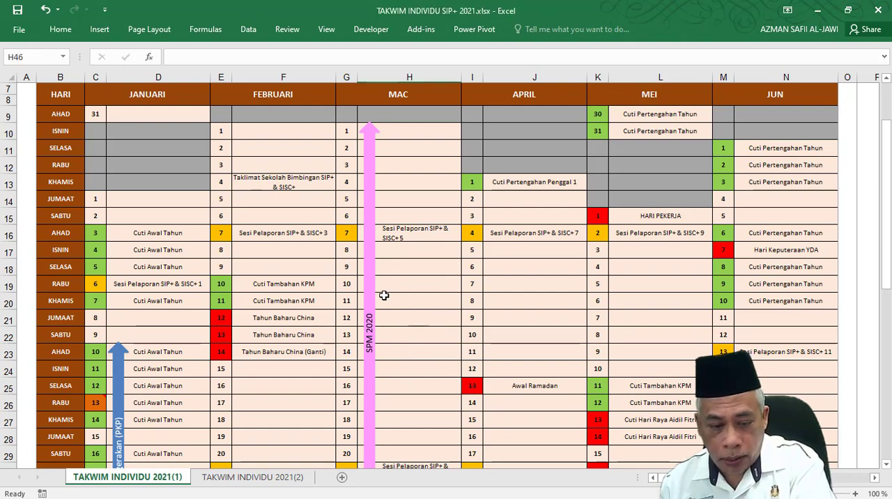
{"action": "scroll", "coordinate": [379, 289], "scroll_direction": "down", "scroll_amount": 4}
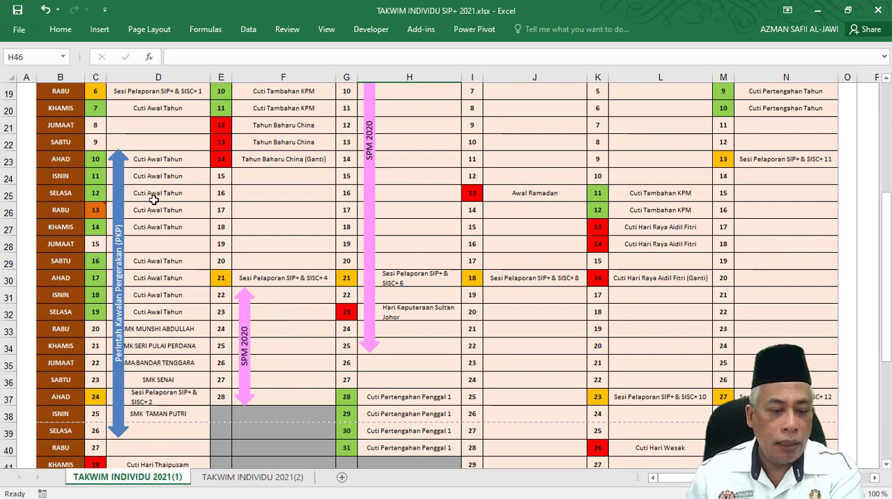
{"action": "scroll", "coordinate": [155, 199], "scroll_direction": "down", "scroll_amount": 2}
{"action": "scroll", "coordinate": [150, 335], "scroll_direction": "up", "scroll_amount": 4}
{"action": "scroll", "coordinate": [233, 303], "scroll_direction": "up", "scroll_amount": 4}
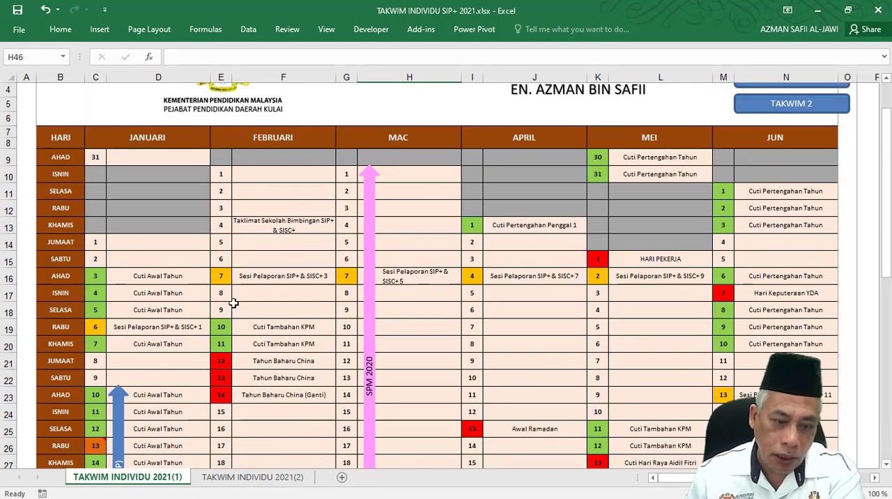
{"action": "scroll", "coordinate": [242, 299], "scroll_direction": "down", "scroll_amount": 3}
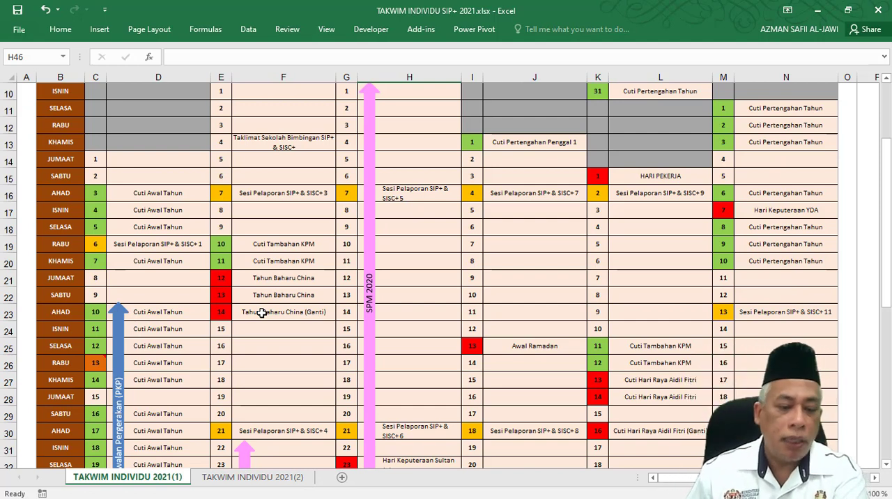
Replace the first school in the SEKOLAH list (Q9) with SMK PANGLIMA.
{"action": "scroll", "coordinate": [264, 311], "scroll_direction": "down", "scroll_amount": 2}
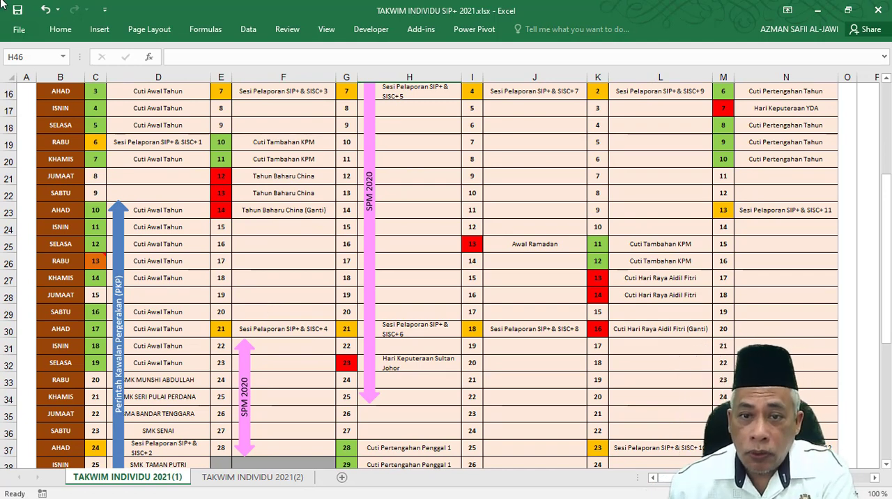
{"action": "scroll", "coordinate": [313, 392], "scroll_direction": "up", "scroll_amount": 4}
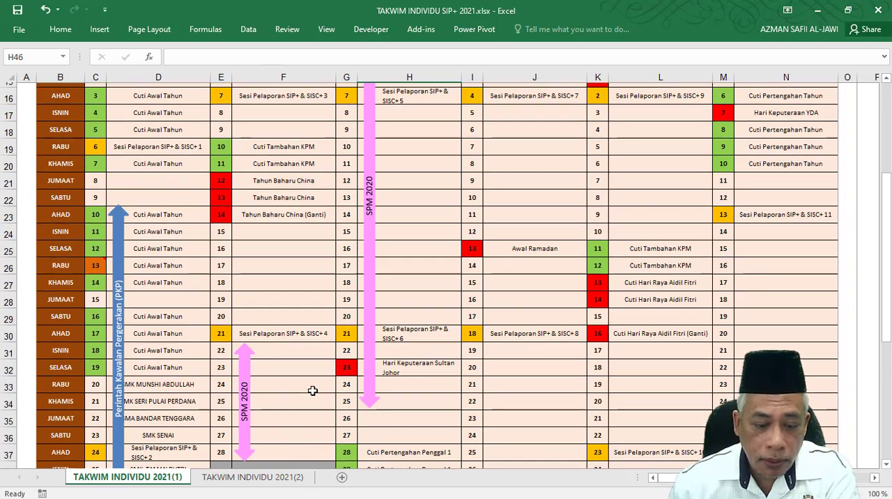
{"action": "scroll", "coordinate": [313, 392], "scroll_direction": "up", "scroll_amount": 1}
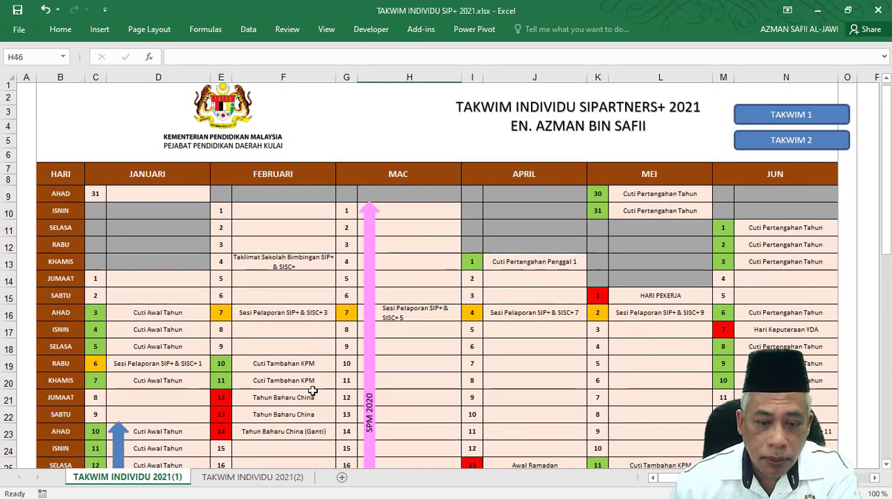
{"action": "scroll", "coordinate": [673, 480], "scroll_direction": "right", "scroll_amount": 4}
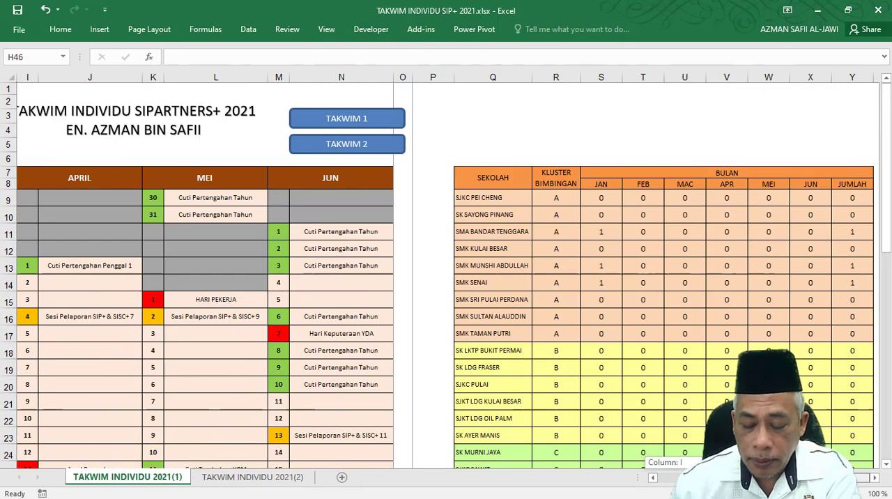
{"action": "left_click", "coordinate": [481, 200]}
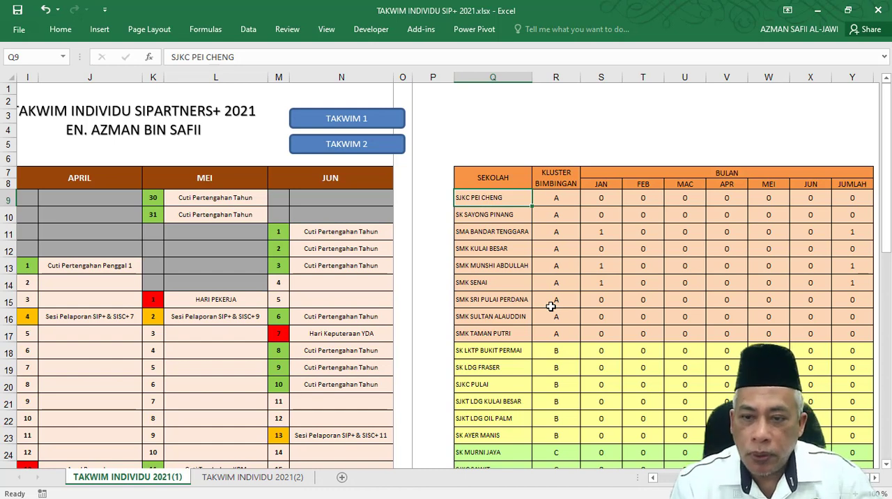
{"action": "type", "text": "SMK"}
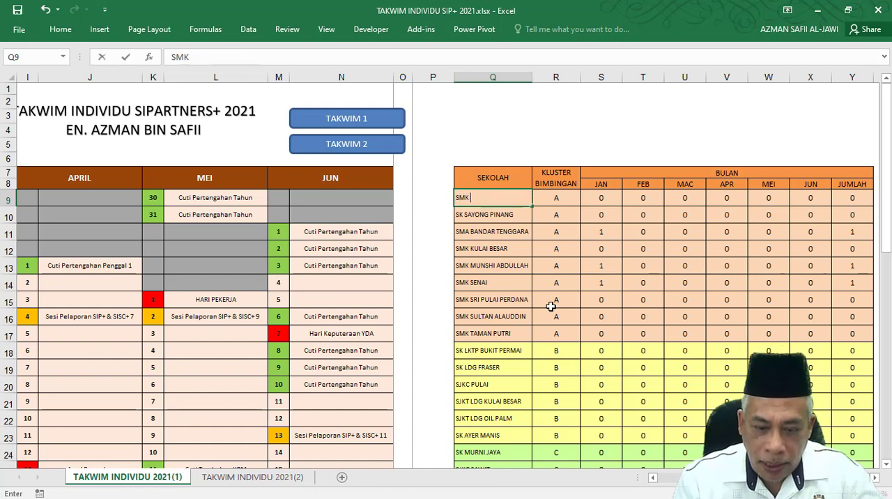
{"action": "type", "text": " PANGLIMA"}
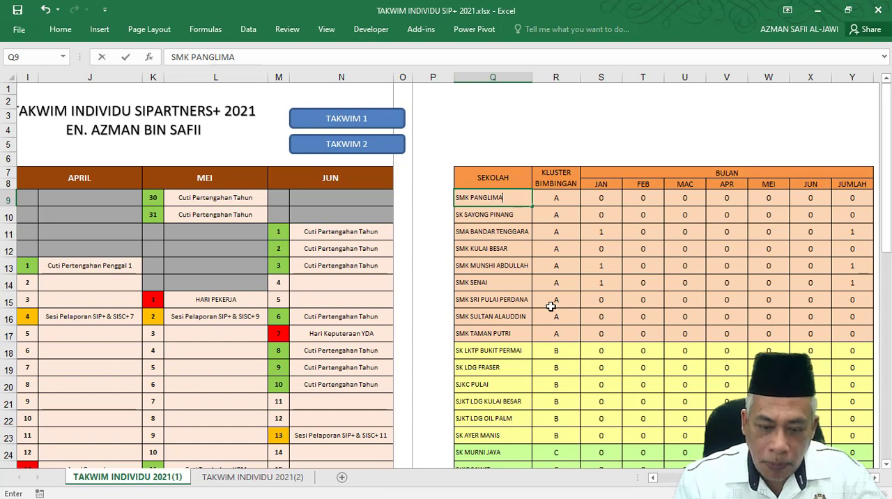
{"action": "key", "text": "Tab"}
{"action": "key", "text": "Left"}
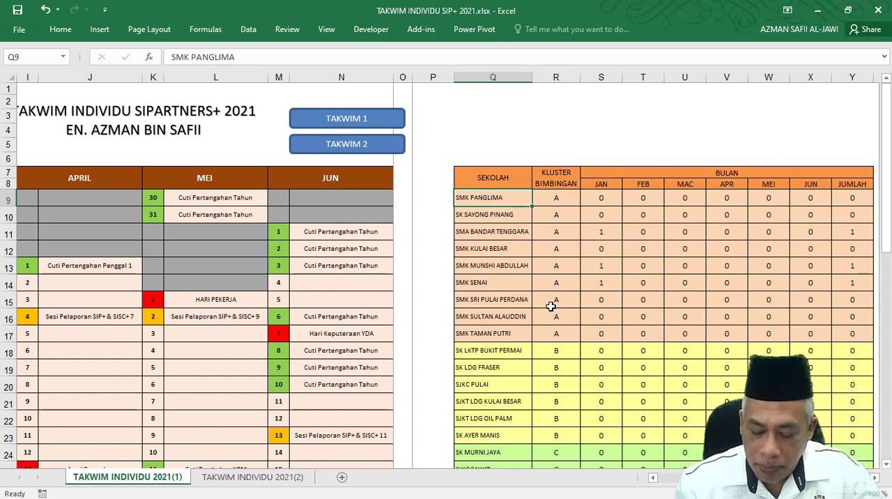
Replace the second school in the SEKOLAH list (Q10) with SMKK SERI PERAK.
{"action": "key", "text": "Down"}
{"action": "type", "text": "SMKK SERI"}
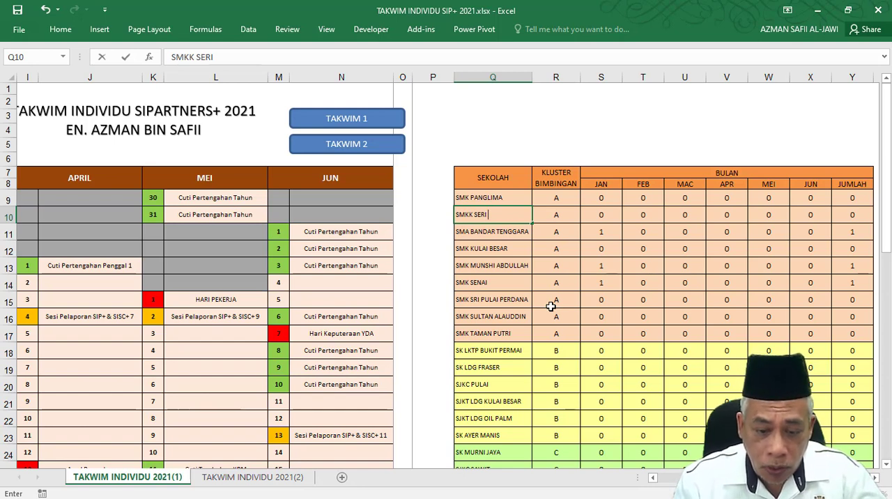
{"action": "type", "text": " PERAK"}
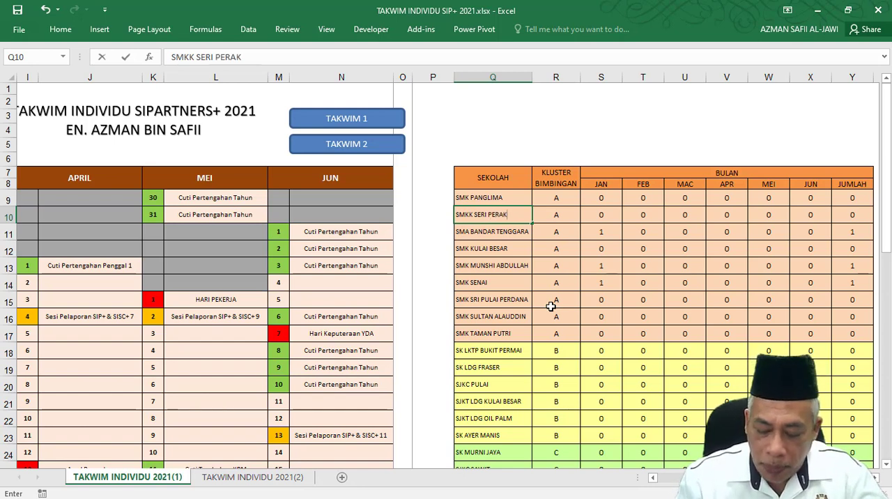
{"action": "key", "text": "Return"}
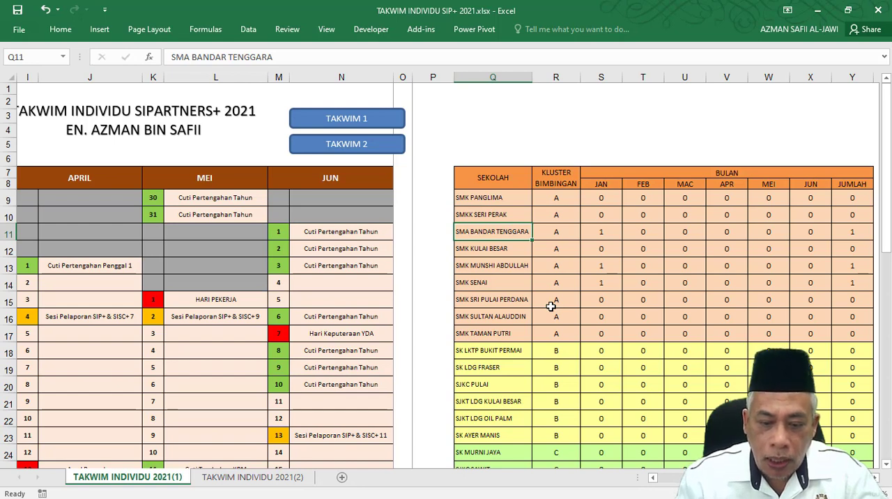
Replace the third school in the SEKOLAH list (Q11) with SMK SRI KURAU, correcting SERI to SRI.
{"action": "type", "text": "SM"}
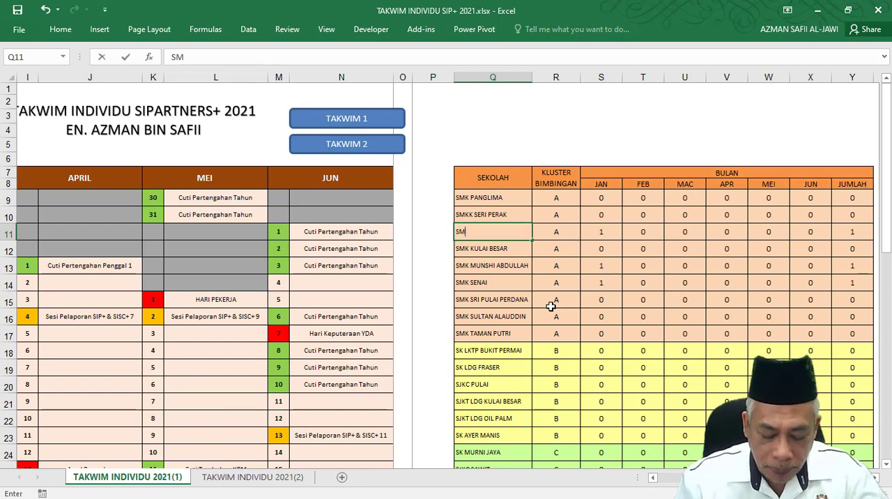
{"action": "type", "text": "K SERI KURAU"}
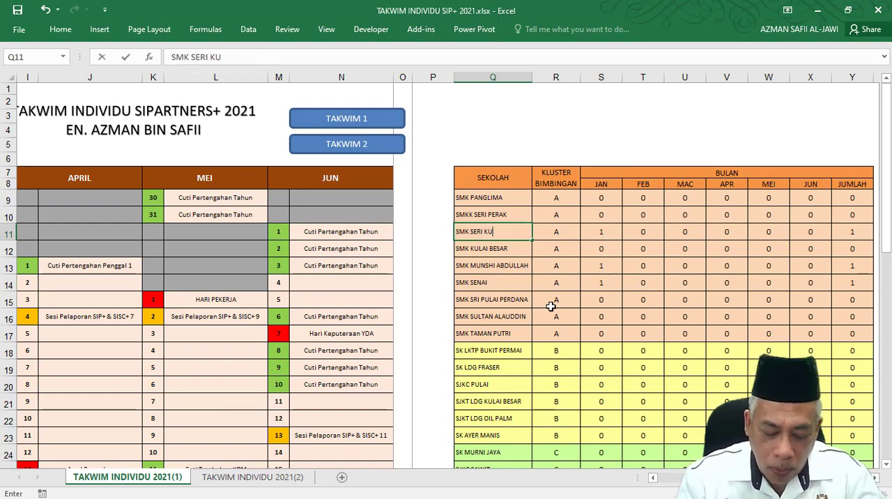
{"action": "double_click", "coordinate": [474, 232]}
{"action": "type", "text": "SRI"}
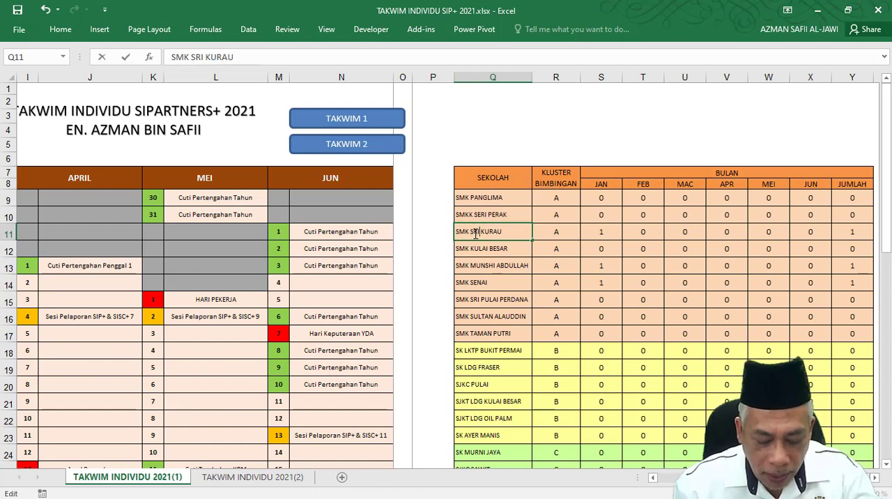
{"action": "double_click", "coordinate": [493, 214]}
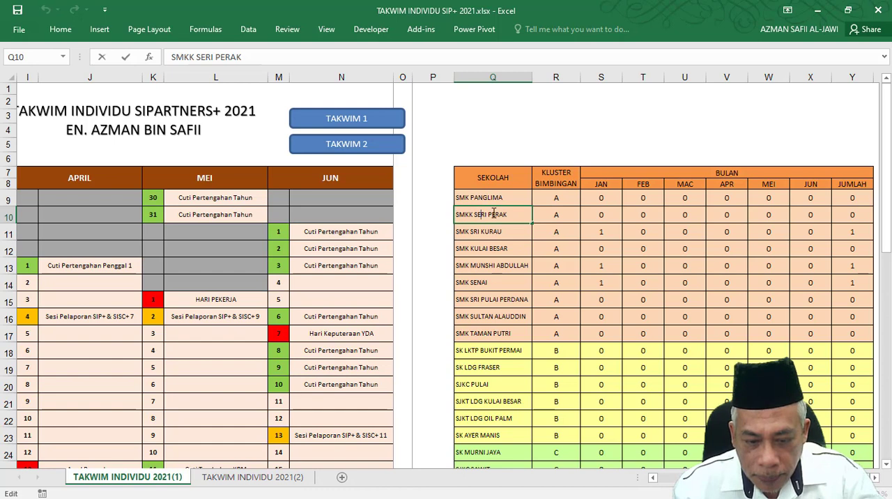
{"action": "key", "text": "Right"}
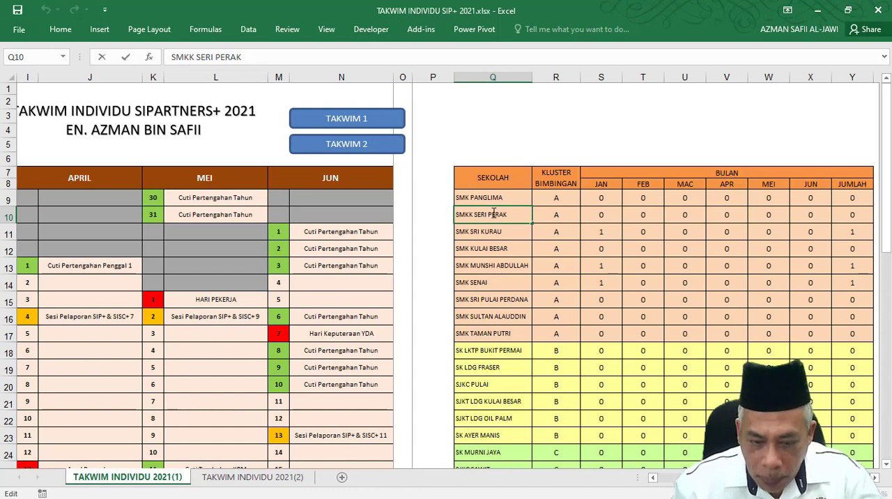
{"action": "key", "text": "Delete"}
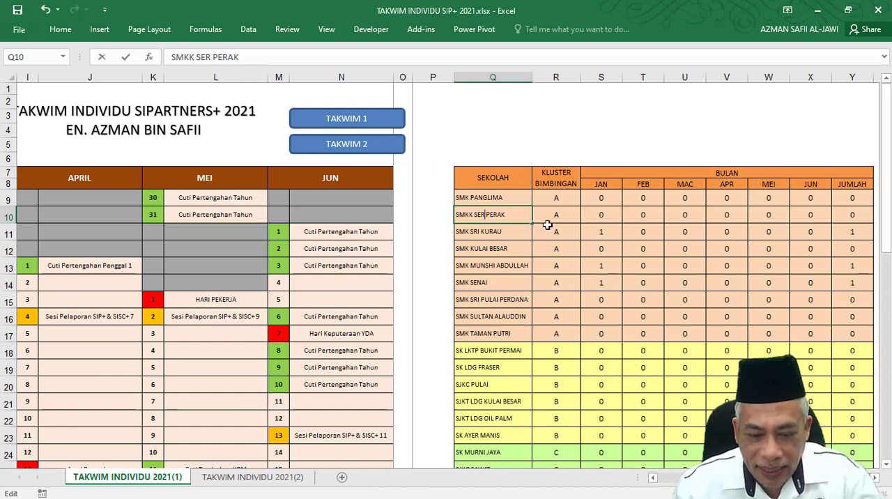
{"action": "type", "text": "I"}
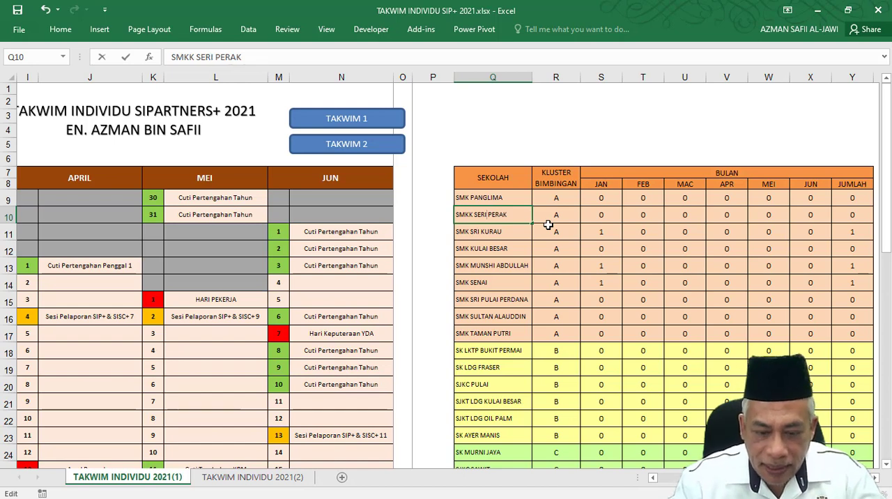
Extend the first school's name to SMK PANGLIMA BUKIT GANTANG and widen the SEKOLAH column to fit it.
{"action": "double_click", "coordinate": [508, 198]}
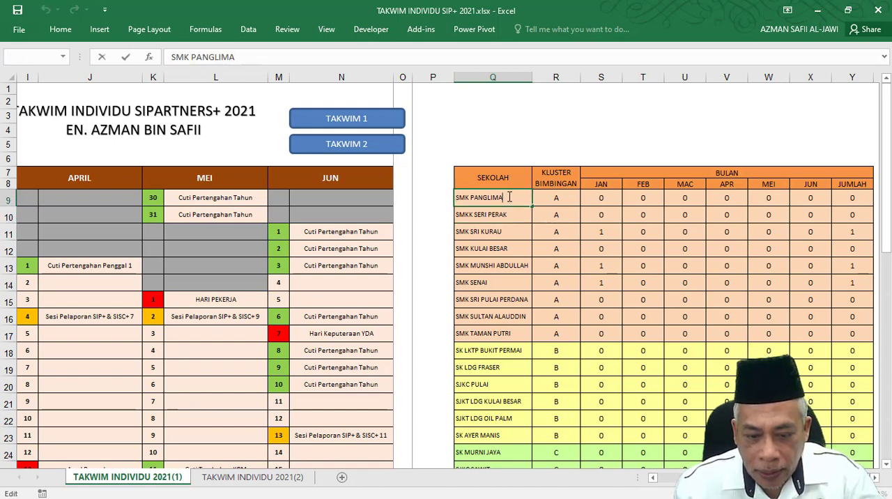
{"action": "type", "text": "BUKIT "}
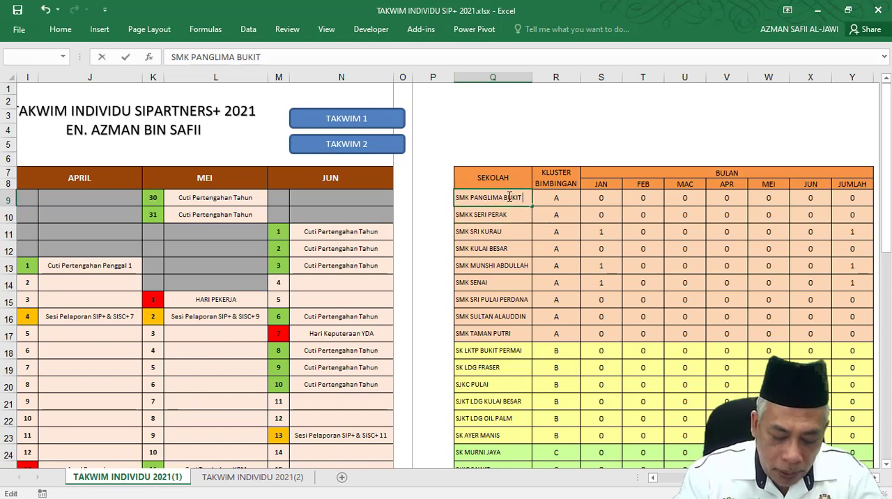
{"action": "type", "text": "GANTANG"}
{"action": "key", "text": "Tab"}
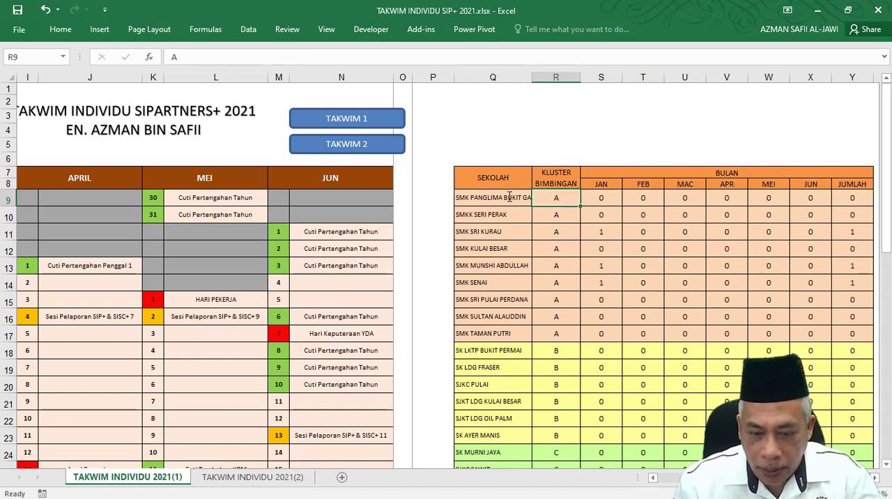
{"action": "left_click_drag", "start_coordinate": [532, 76], "coordinate": [550, 77]}
Replace the fourth school in the SEKOLAH list (Q12) with SMK KUALA KURAU.
{"action": "left_click", "coordinate": [489, 250]}
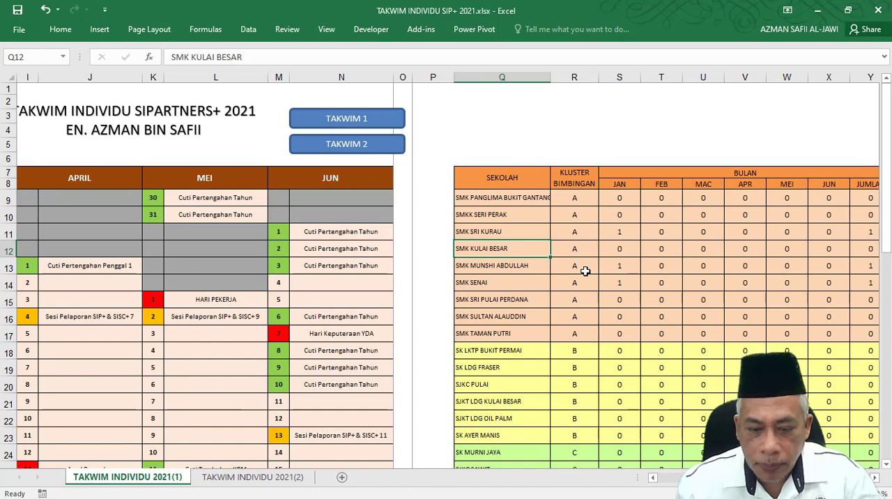
{"action": "type", "text": "SMK"}
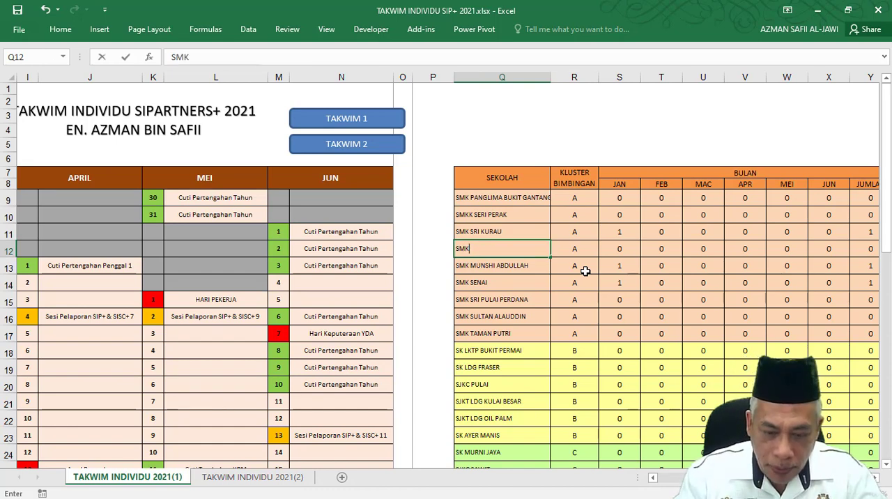
{"action": "type", "text": " KULA"}
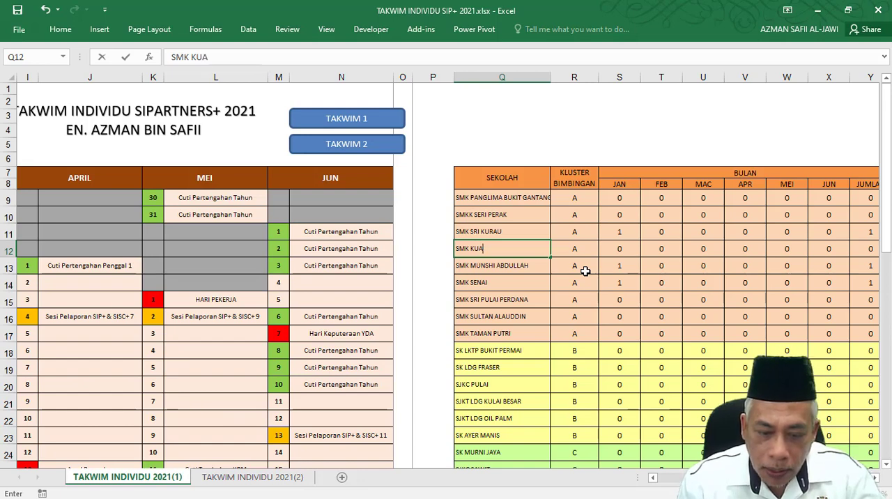
{"action": "type", "text": "URAU"}
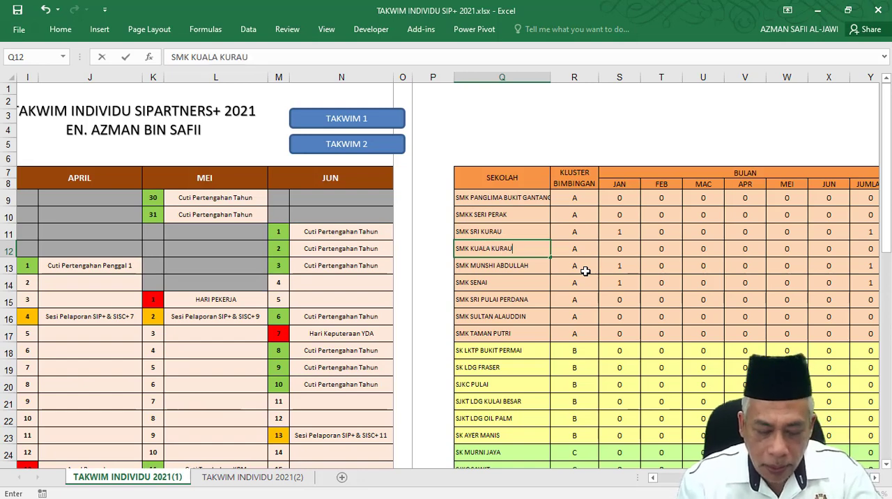
{"action": "key", "text": "Return"}
Replace the fifth school in the SEKOLAH list (Q13) with SMK ALOR PONGSU.
{"action": "type", "text": "SMK"}
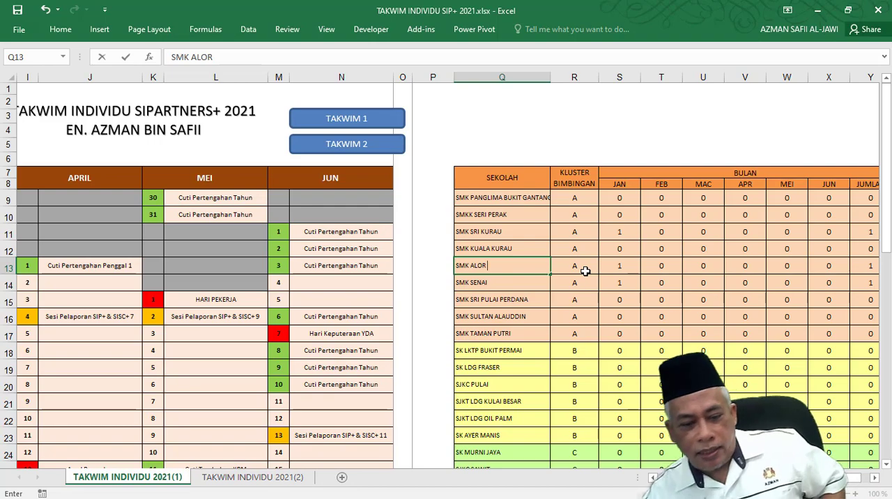
{"action": "type", "text": "ALOR PONGSU"}
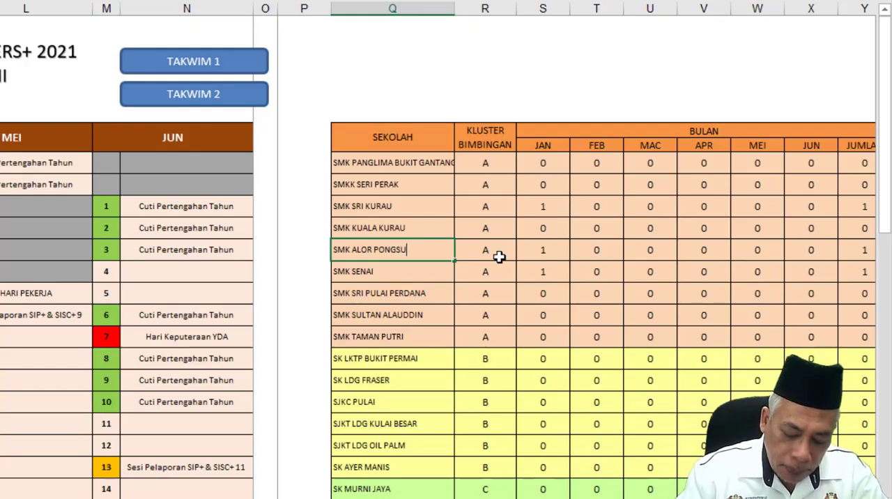
{"action": "left_click", "coordinate": [499, 256]}
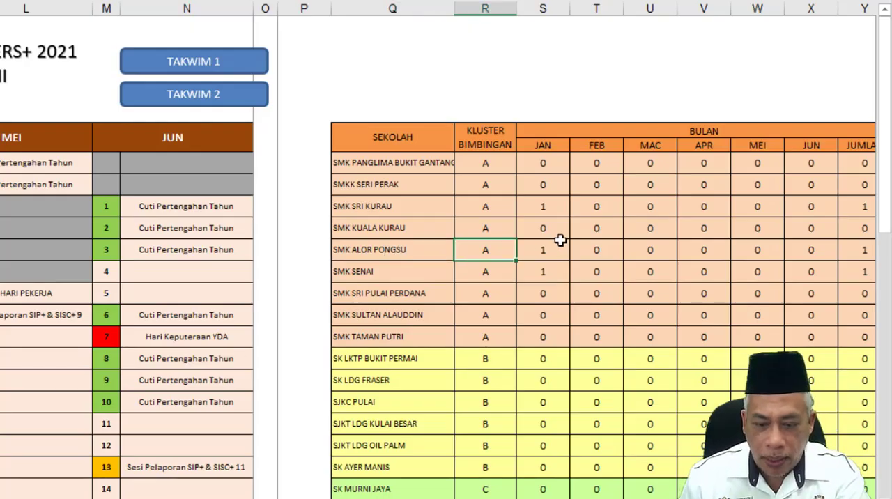
Select the five new school names in the SEKOLAH list and compare them with the monthly calendar.
{"action": "left_click_drag", "start_coordinate": [376, 163], "coordinate": [365, 246]}
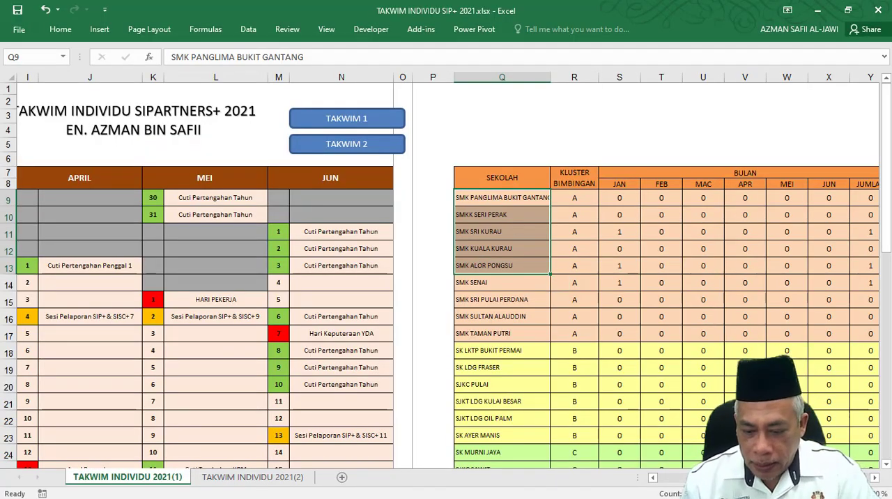
{"action": "scroll", "coordinate": [536, 460], "scroll_direction": "left", "scroll_amount": 8}
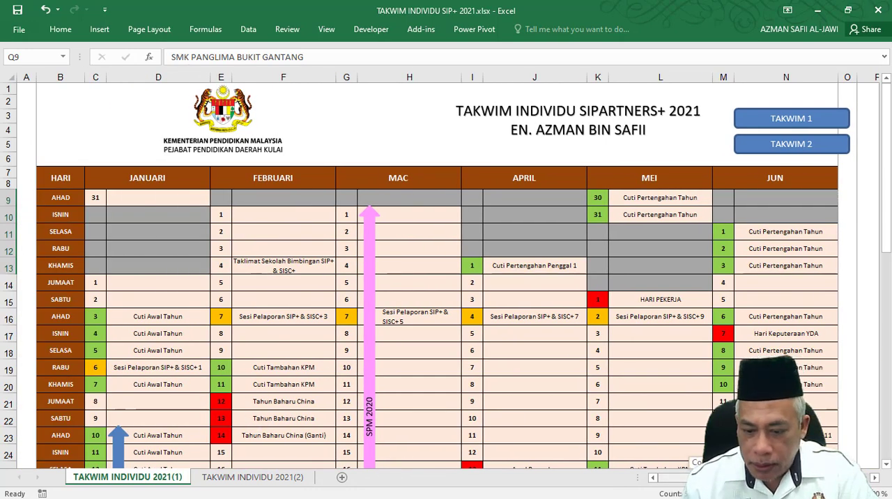
{"action": "scroll", "coordinate": [446, 279], "scroll_direction": "right", "scroll_amount": 3}
{"action": "scroll", "coordinate": [730, 295], "scroll_direction": "left", "scroll_amount": 1}
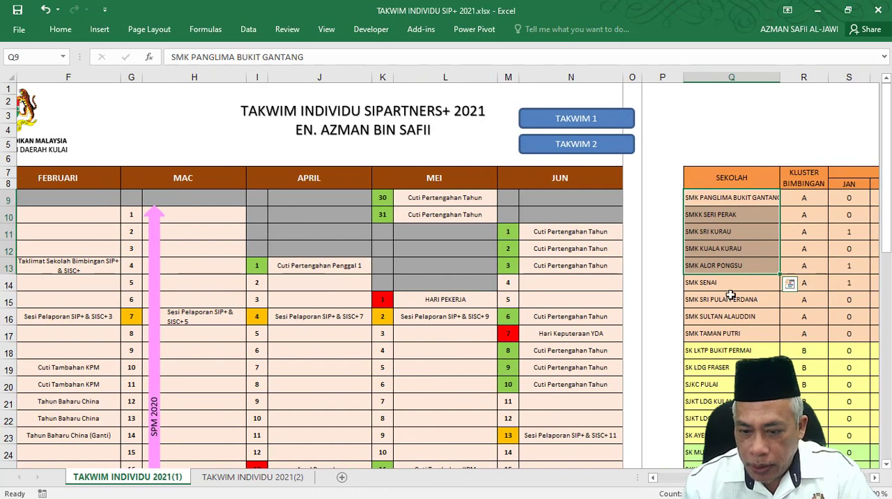
Copy SMK PANGLIMA BUKIT GANTANG from the SEKOLAH list (Q9) into the 26 January calendar cell (D39).
{"action": "left_click", "coordinate": [723, 197]}
{"action": "key", "text": "ctrl+c"}
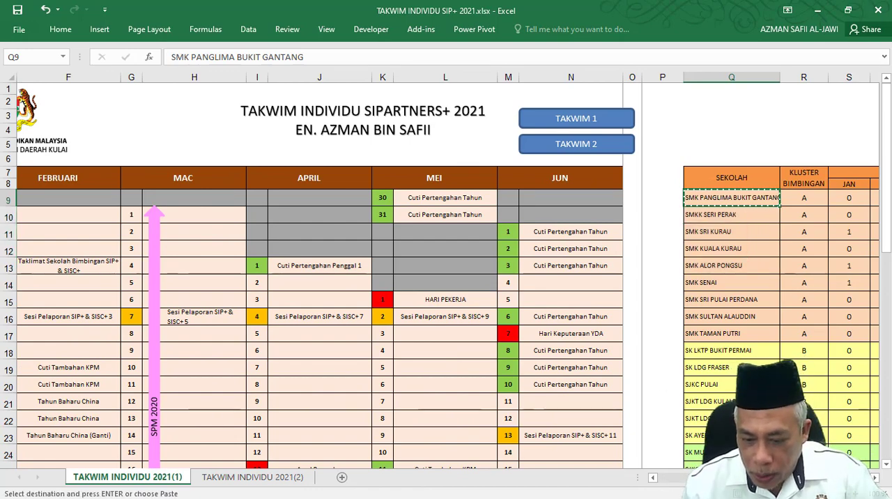
{"action": "scroll", "coordinate": [446, 278], "scroll_direction": "left", "scroll_amount": 3}
{"action": "scroll", "coordinate": [212, 406], "scroll_direction": "down", "scroll_amount": 2}
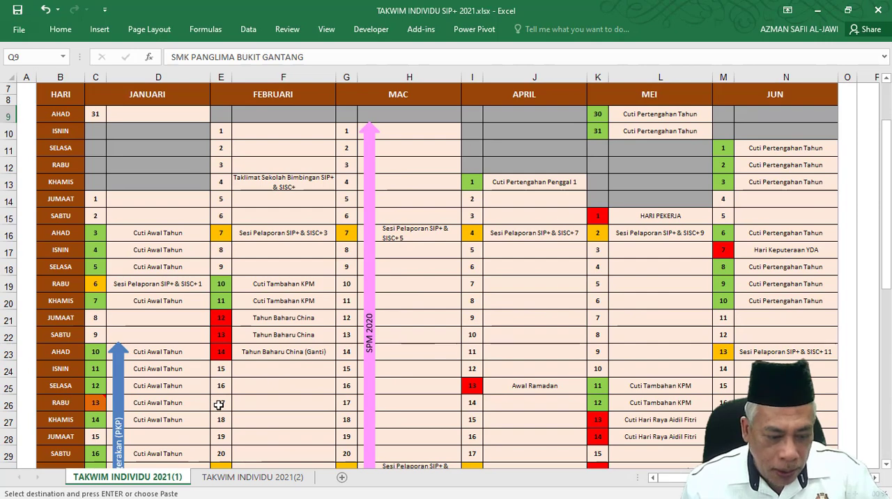
{"action": "scroll", "coordinate": [217, 398], "scroll_direction": "down", "scroll_amount": 1}
{"action": "scroll", "coordinate": [188, 382], "scroll_direction": "down", "scroll_amount": 4}
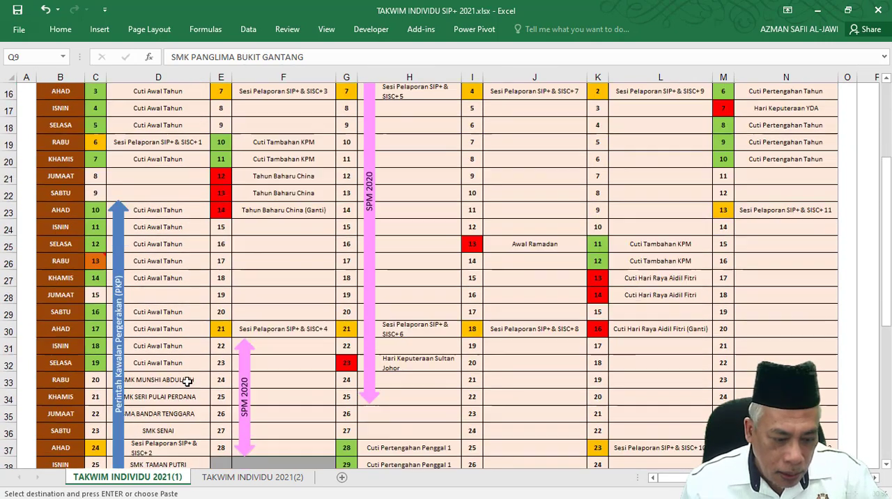
{"action": "left_click", "coordinate": [161, 382]}
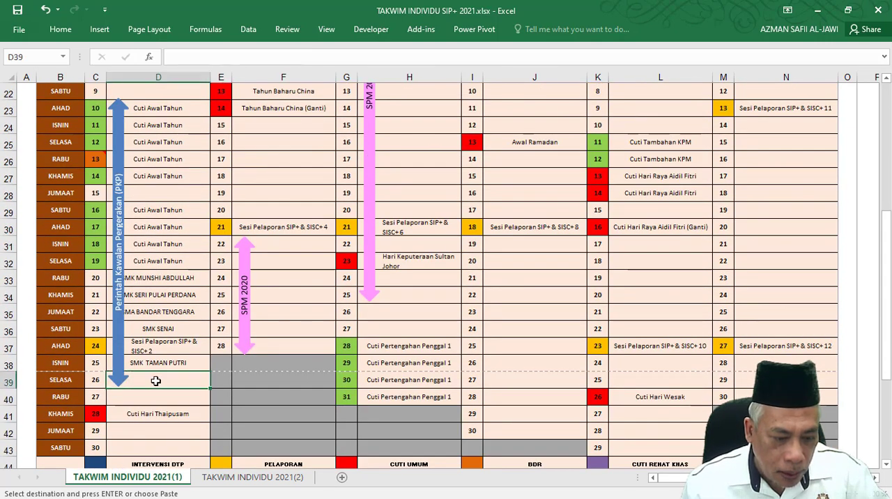
{"action": "key", "text": "ctrl+v"}
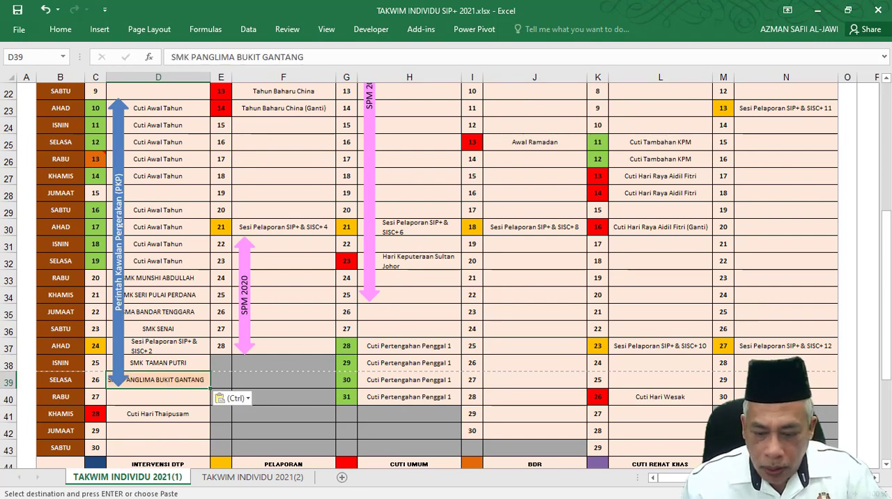
Correct the second school's name in the SEKOLAH list (Q10) to SMK SERI PERAK.
{"action": "scroll", "coordinate": [637, 243], "scroll_direction": "right", "scroll_amount": 3}
{"action": "scroll", "coordinate": [636, 244], "scroll_direction": "up", "scroll_amount": 3}
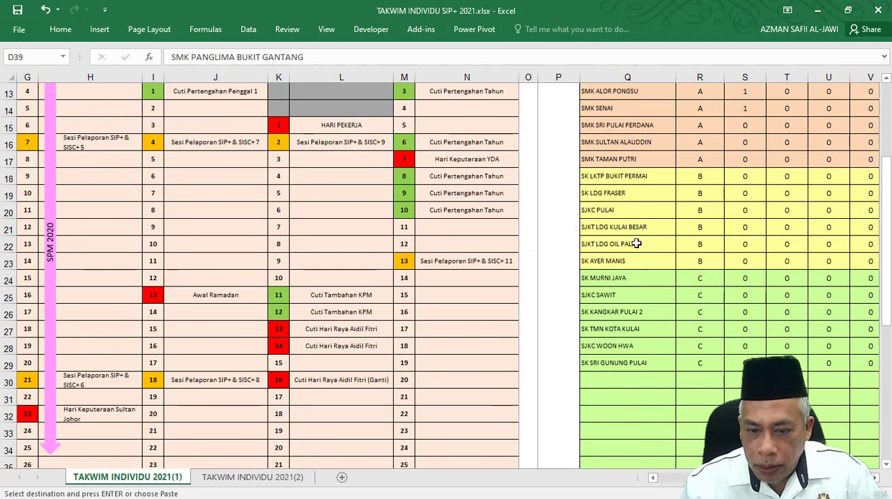
{"action": "scroll", "coordinate": [636, 243], "scroll_direction": "up", "scroll_amount": 2}
{"action": "left_click", "coordinate": [610, 132]}
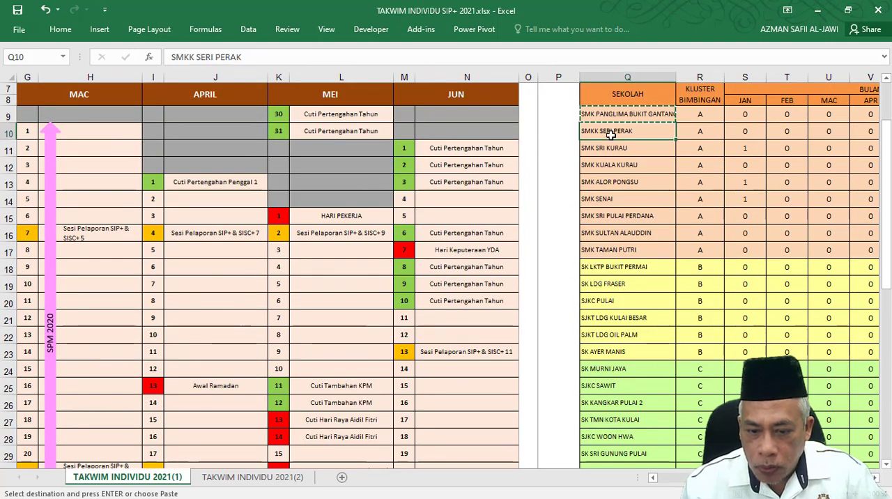
{"action": "double_click", "coordinate": [597, 132]}
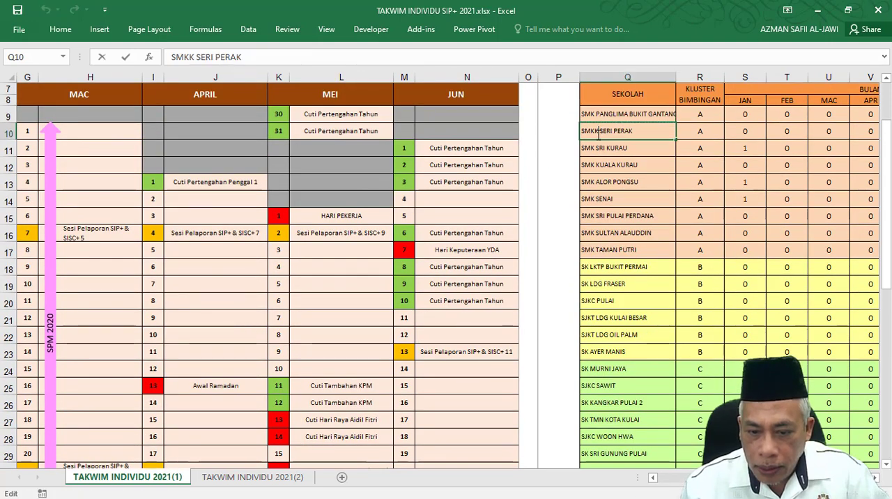
{"action": "key", "text": "BackSpace"}
{"action": "key", "text": "Return"}
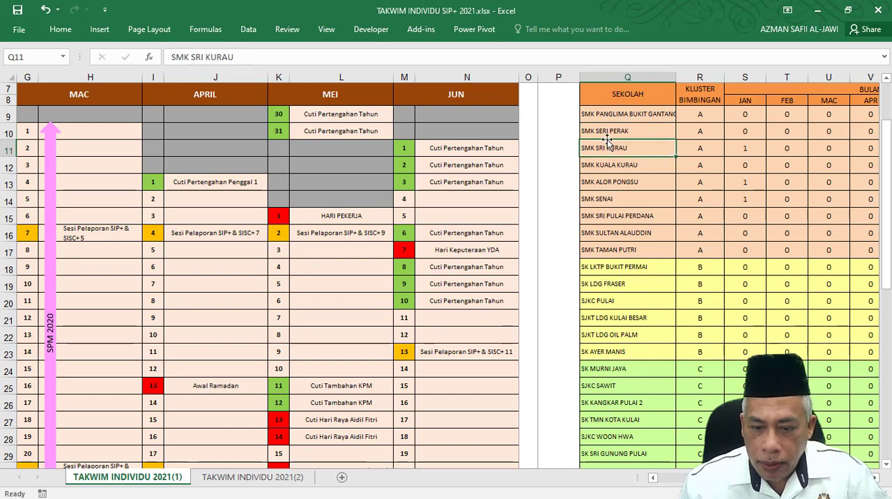
Copy SMK SERI PERAK from Q10 and paste it as values into the 28 February calendar cell (F37).
{"action": "left_click", "coordinate": [603, 130]}
{"action": "key", "text": "ctrl+c"}
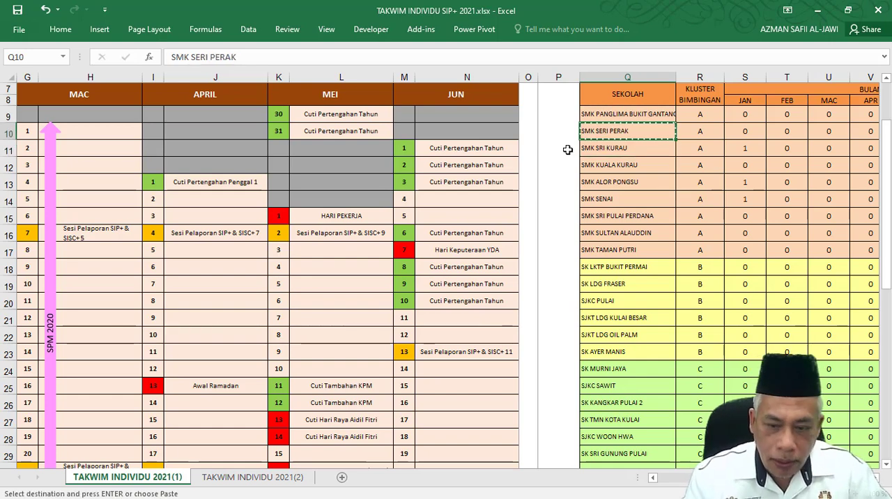
{"action": "scroll", "coordinate": [218, 434], "scroll_direction": "down", "scroll_amount": 3}
{"action": "scroll", "coordinate": [218, 433], "scroll_direction": "down", "scroll_amount": 1}
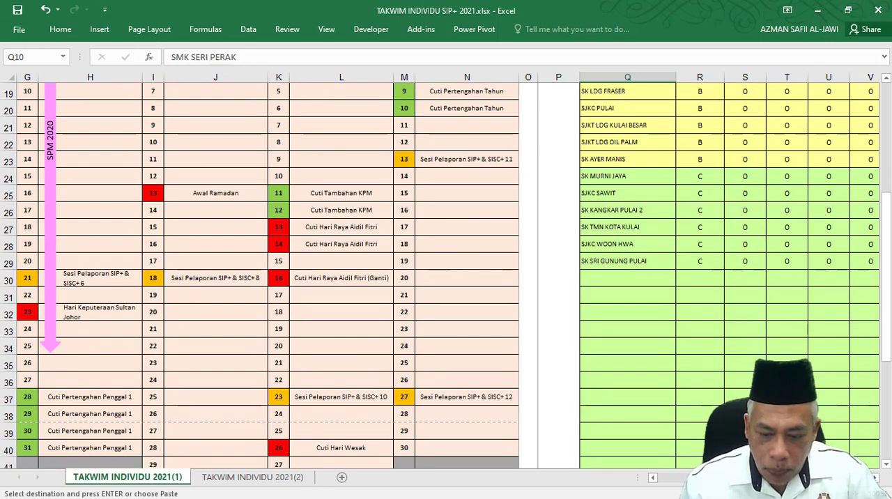
{"action": "left_click_drag", "start_coordinate": [725, 478], "coordinate": [669, 478]}
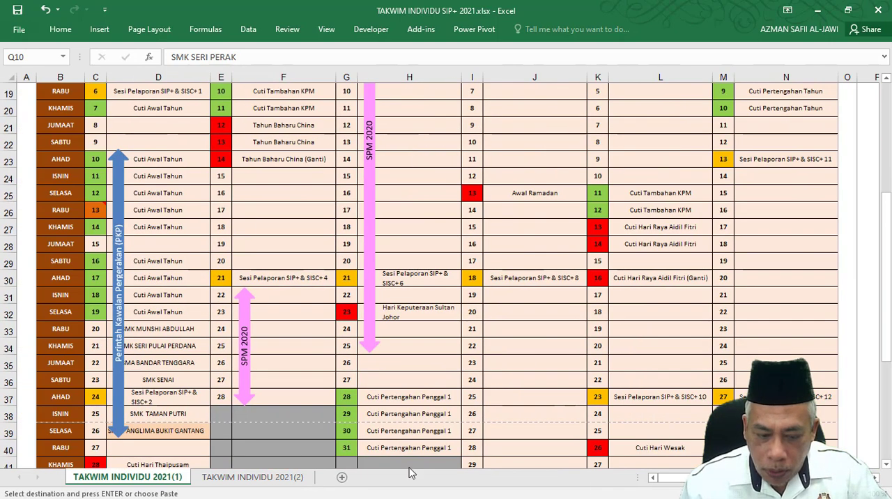
{"action": "left_click", "coordinate": [272, 394]}
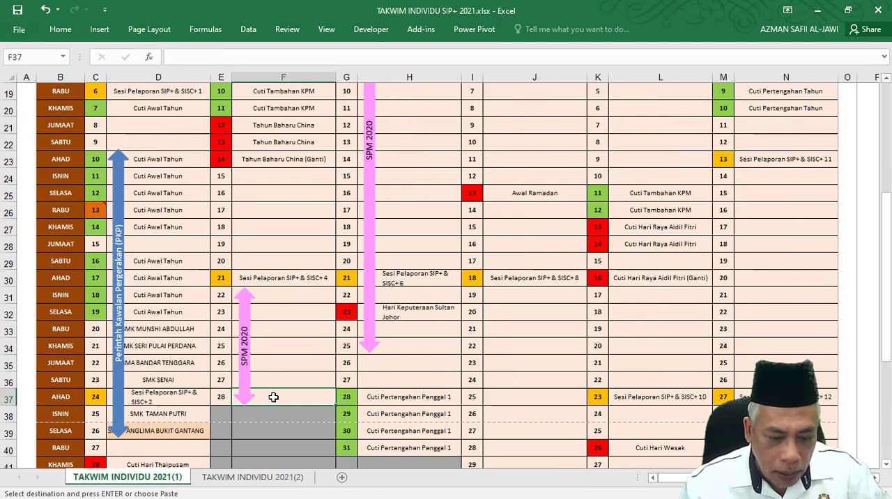
{"action": "right_click", "coordinate": [273, 396]}
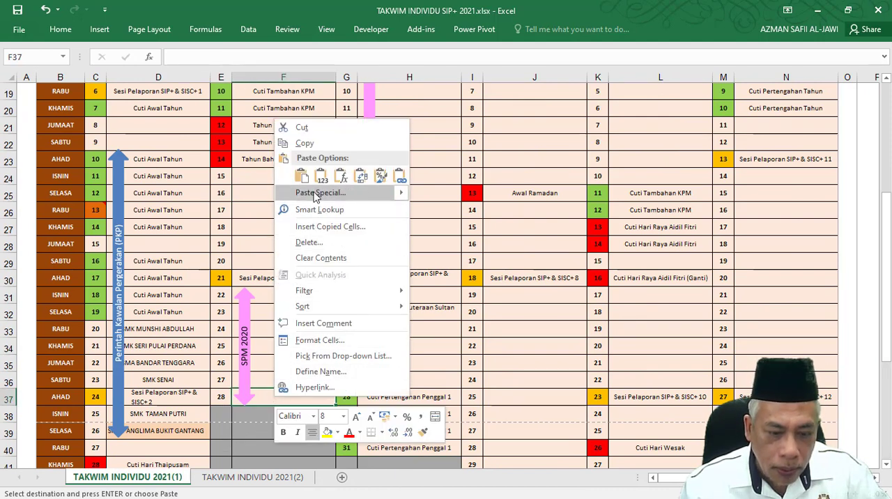
{"action": "left_click", "coordinate": [300, 175]}
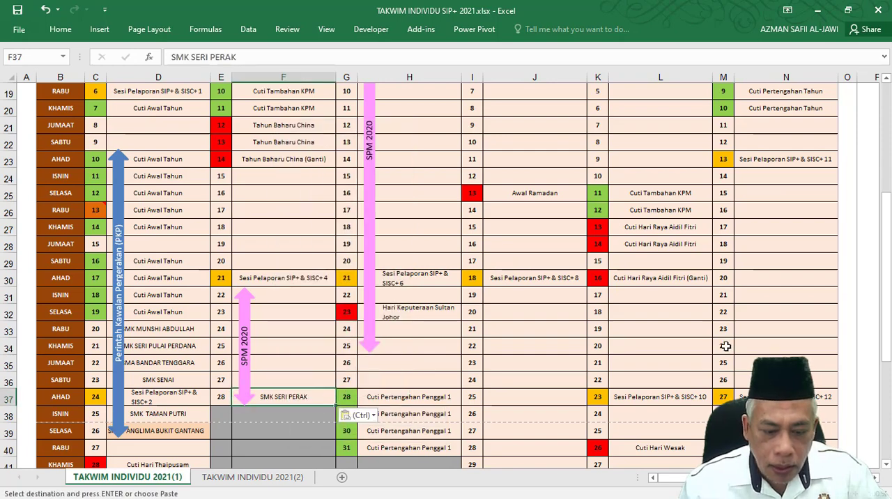
Select the third school, SMK SRI KURAU, in the SEKOLAH list (Q11).
{"action": "scroll", "coordinate": [725, 345], "scroll_direction": "up", "scroll_amount": 6}
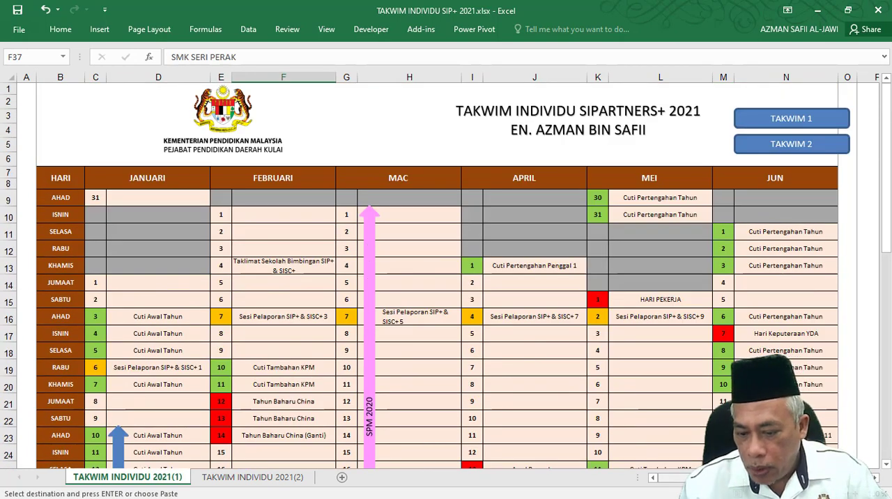
{"action": "scroll", "coordinate": [665, 293], "scroll_direction": "right", "scroll_amount": 5}
{"action": "left_click", "coordinate": [477, 234]}
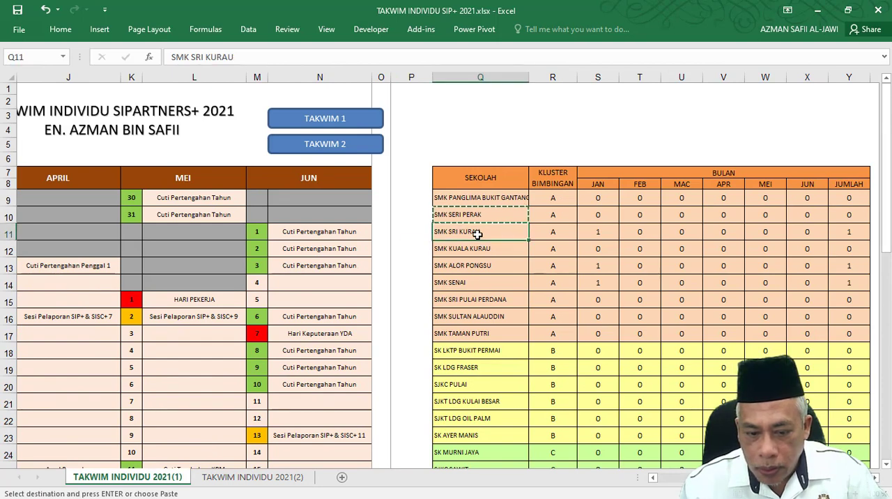
{"action": "left_click_drag", "start_coordinate": [235, 57], "coordinate": [152, 63]}
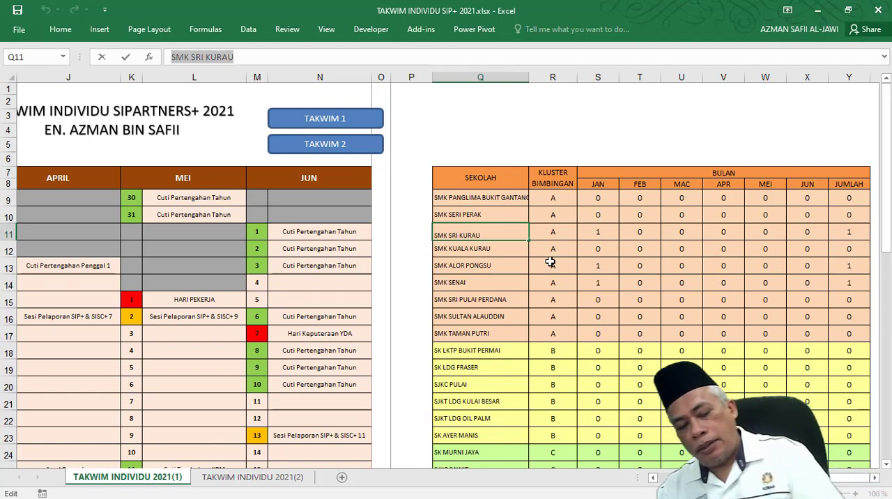
{"action": "key", "text": "ctrl+c"}
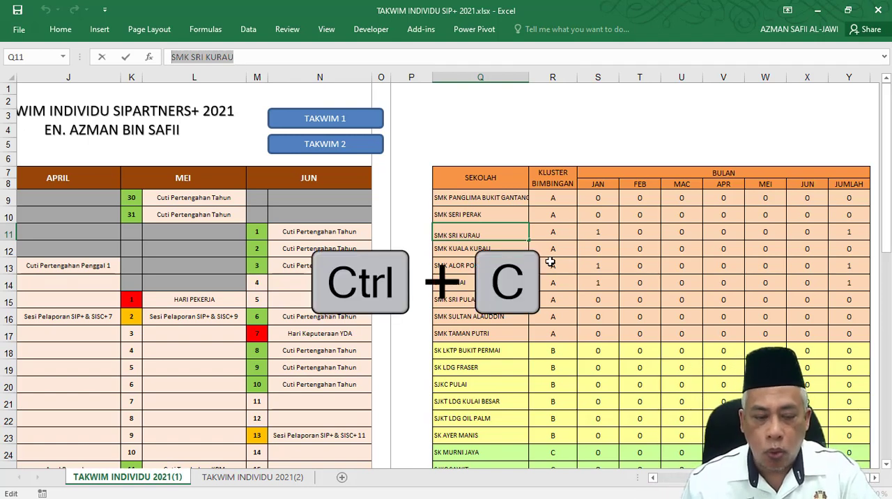
{"action": "key", "text": "Tab"}
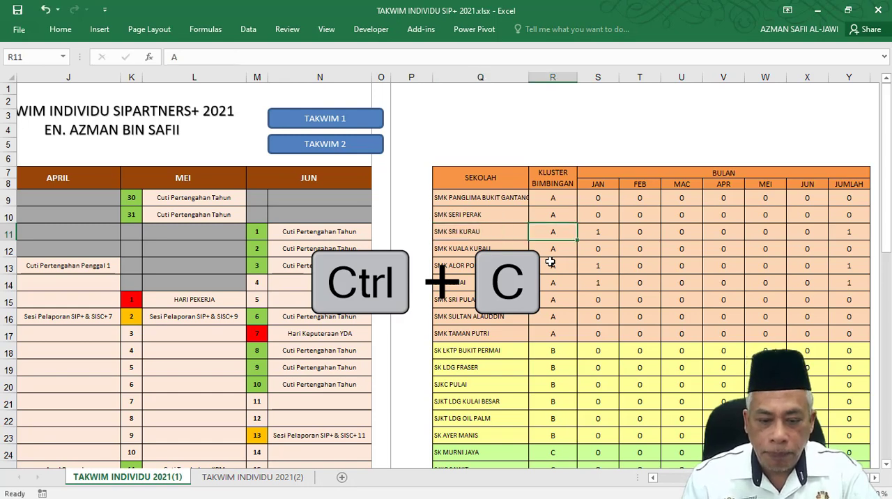
{"action": "left_click", "coordinate": [459, 238]}
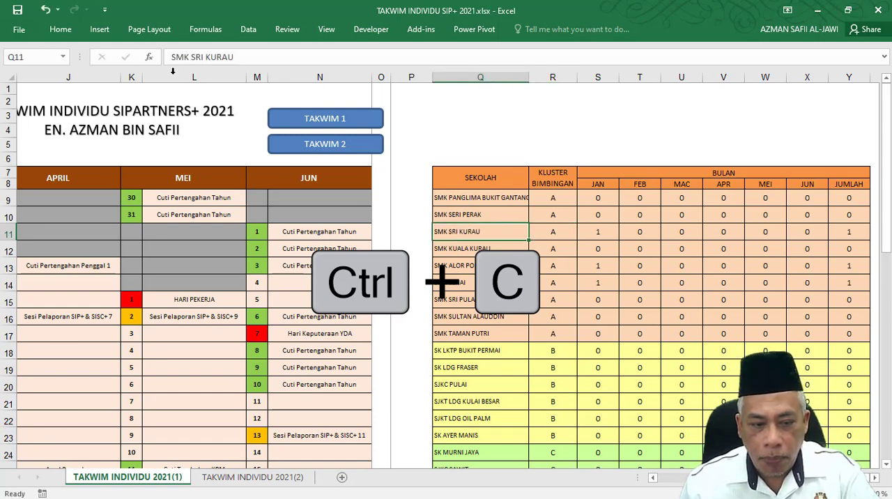
{"action": "left_click", "coordinate": [241, 57]}
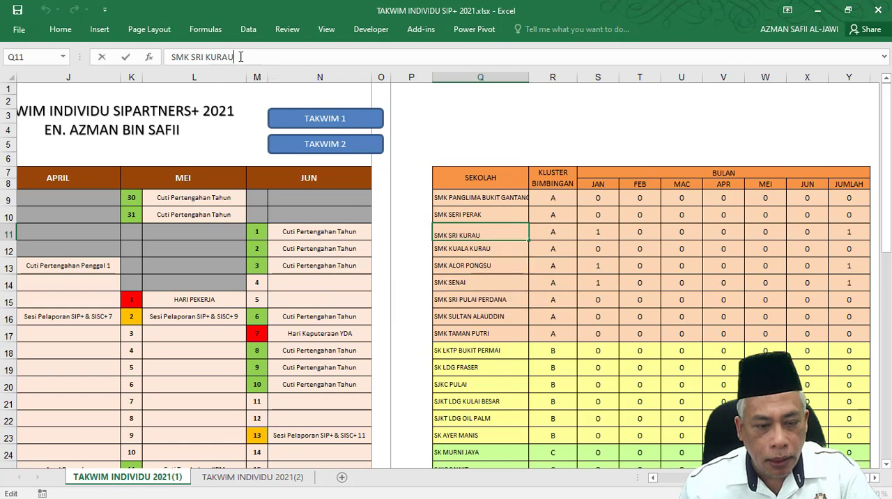
{"action": "left_click_drag", "start_coordinate": [240, 57], "coordinate": [129, 57]}
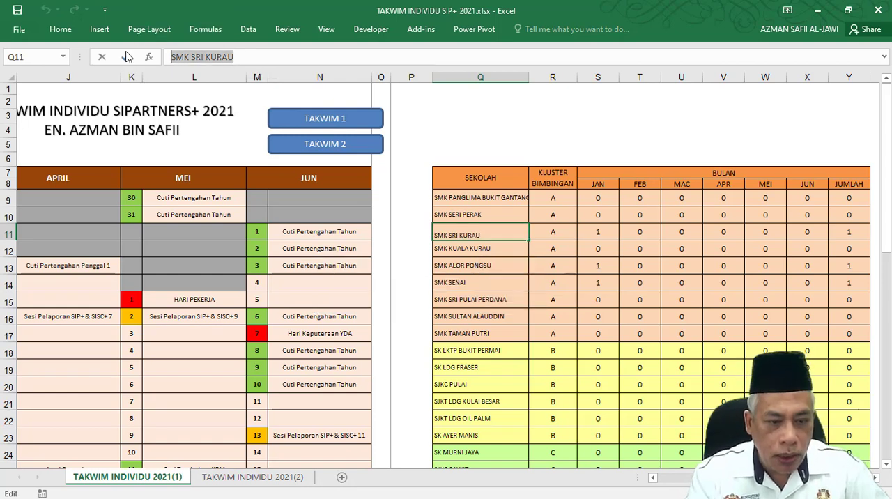
{"action": "scroll", "coordinate": [183, 425], "scroll_direction": "down", "scroll_amount": 3}
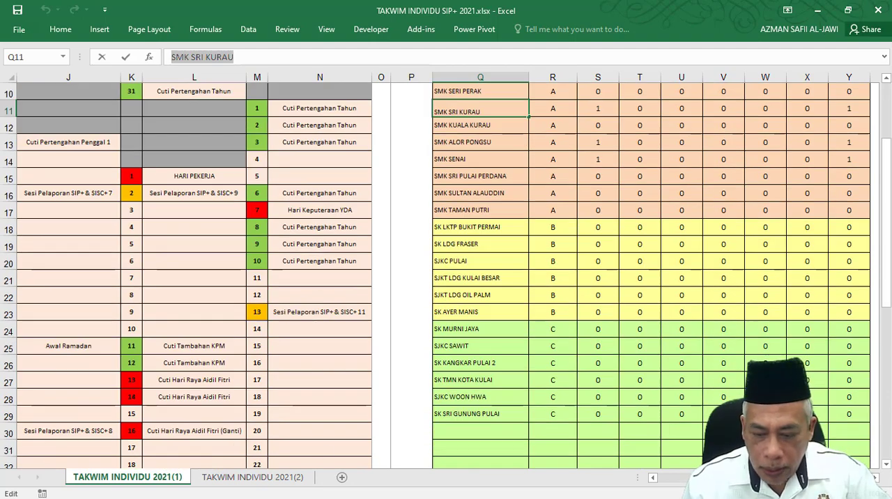
{"action": "left_click_drag", "start_coordinate": [712, 479], "coordinate": [635, 492]}
{"action": "key", "text": "Escape"}
Copy SMK SRI KURAU and paste only its value into the 27 March calendar cell (H36).
{"action": "key", "text": "ctrl+c"}
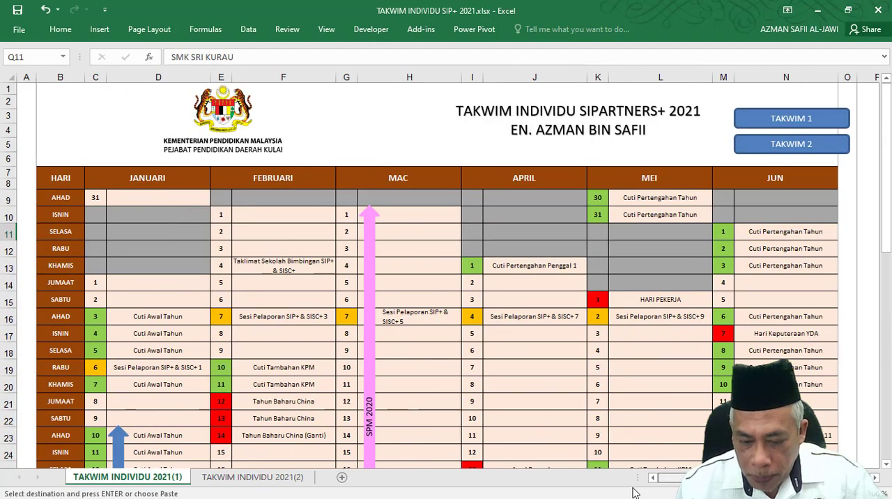
{"action": "scroll", "coordinate": [432, 437], "scroll_direction": "down", "scroll_amount": 3}
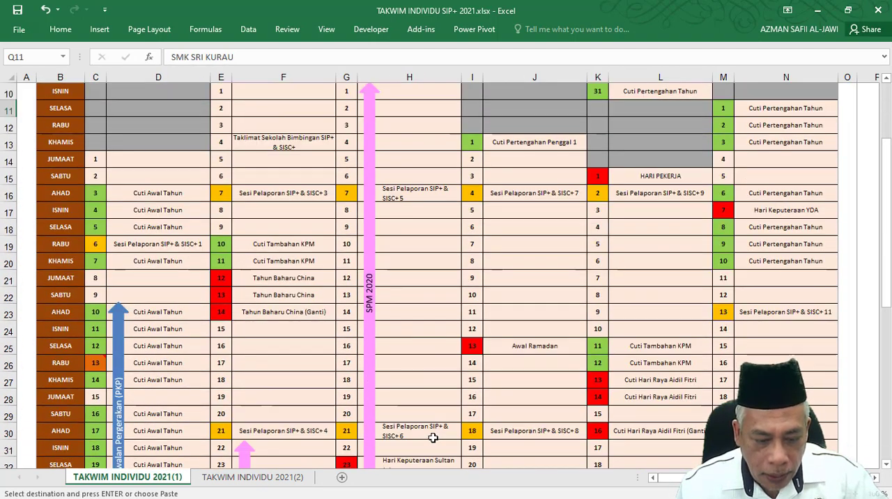
{"action": "scroll", "coordinate": [433, 437], "scroll_direction": "down", "scroll_amount": 4}
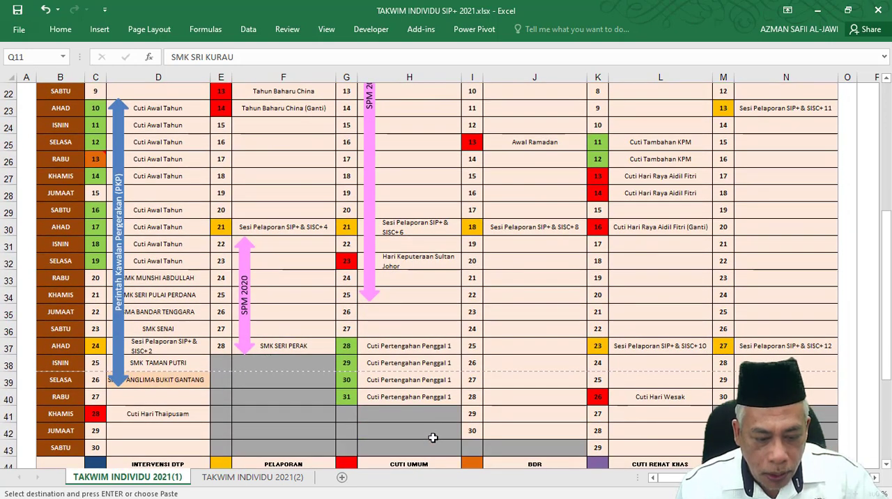
{"action": "left_click", "coordinate": [374, 328]}
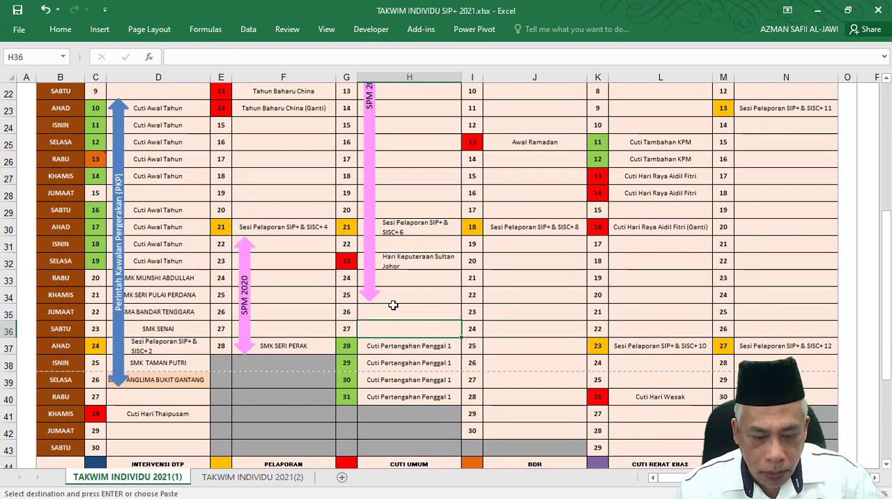
{"action": "left_click", "coordinate": [22, 29]}
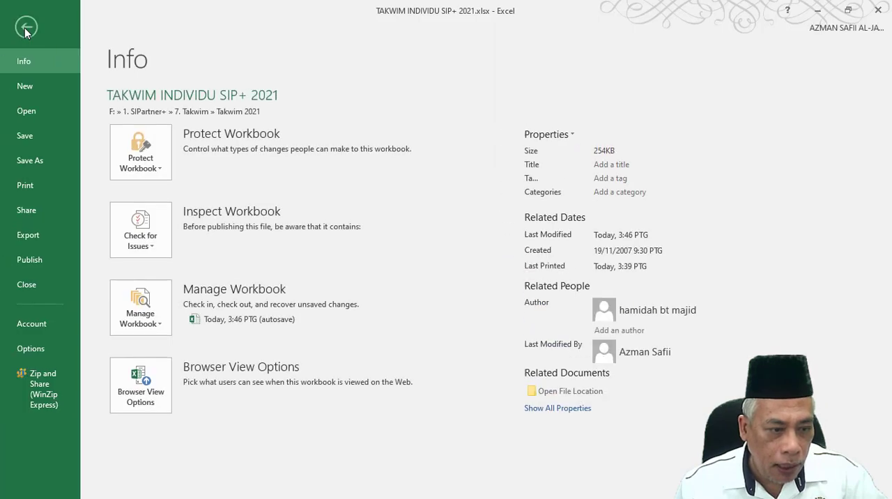
{"action": "left_click", "coordinate": [26, 28]}
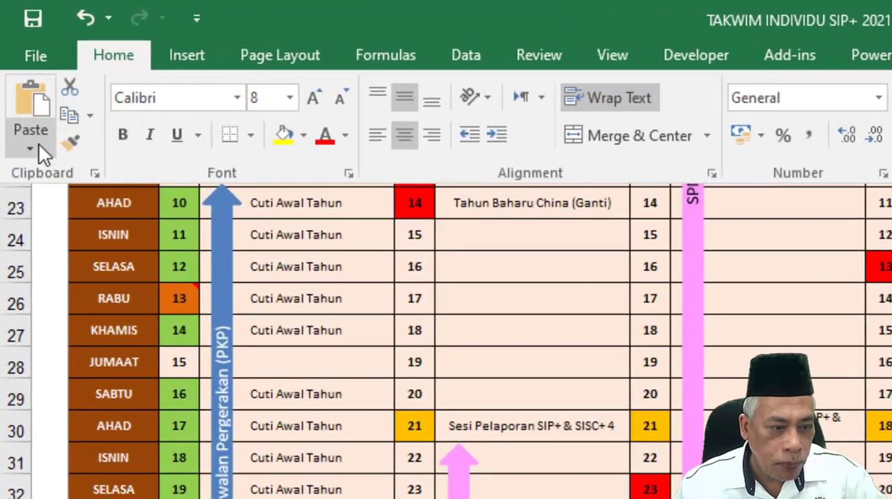
{"action": "left_click", "coordinate": [38, 144]}
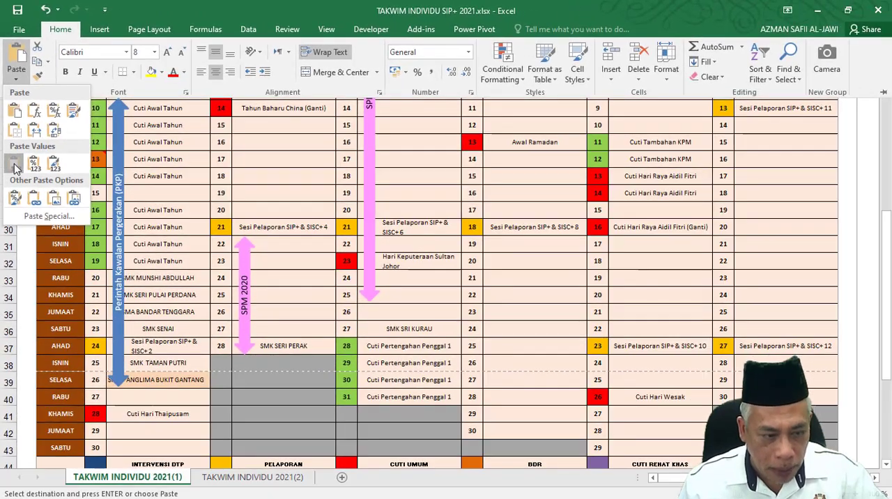
{"action": "left_click", "coordinate": [14, 168]}
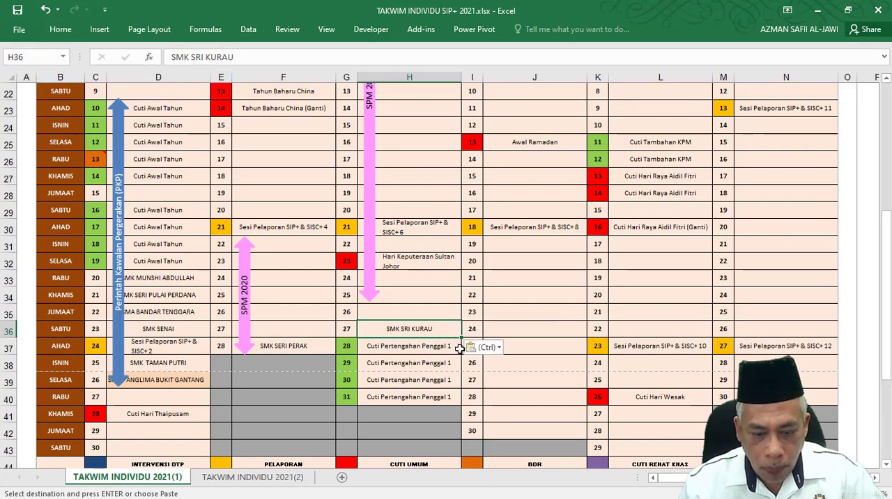
Paste the copied SMK SRI KURAU cell into the 24 April calendar cell (J36).
{"action": "left_click", "coordinate": [524, 330]}
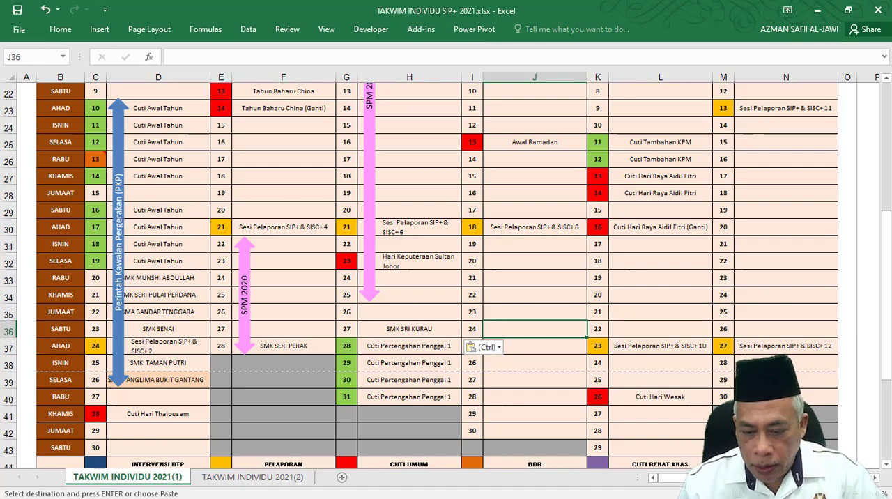
{"action": "scroll", "coordinate": [618, 228], "scroll_direction": "right", "scroll_amount": 5}
{"action": "scroll", "coordinate": [618, 228], "scroll_direction": "up", "scroll_amount": 5}
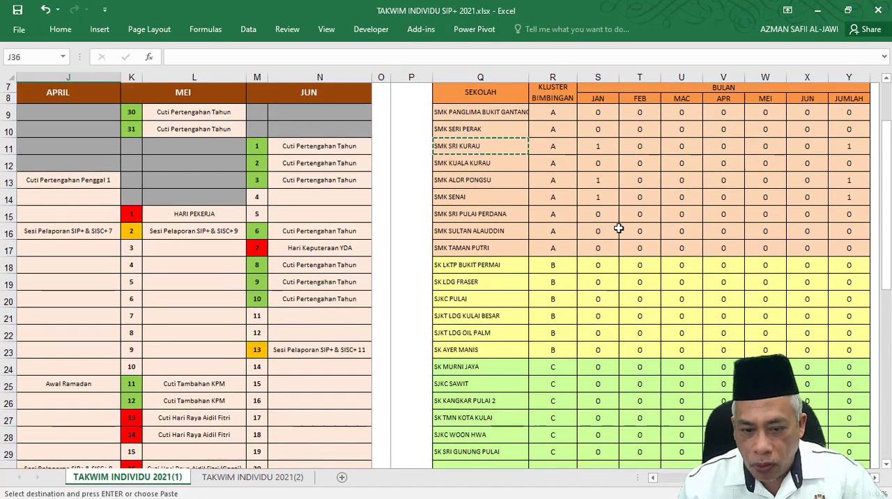
{"action": "key", "text": "Return"}
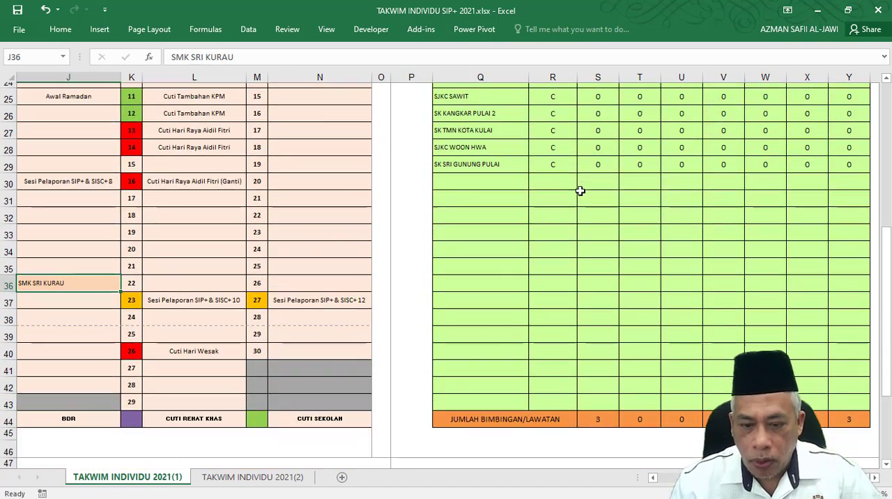
Check the COUNTIF formulas in S11 and S9, and select the January to June visit-count cells S9:X29.
{"action": "scroll", "coordinate": [606, 148], "scroll_direction": "up", "scroll_amount": 8}
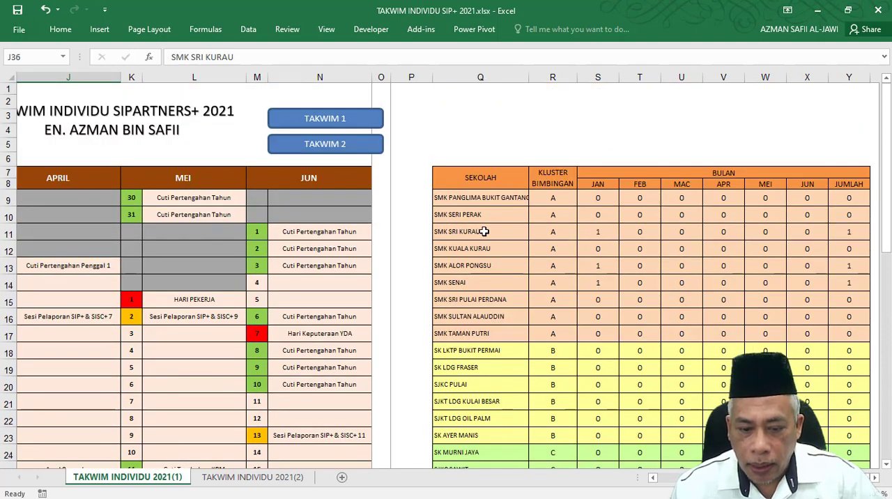
{"action": "left_click", "coordinate": [591, 231]}
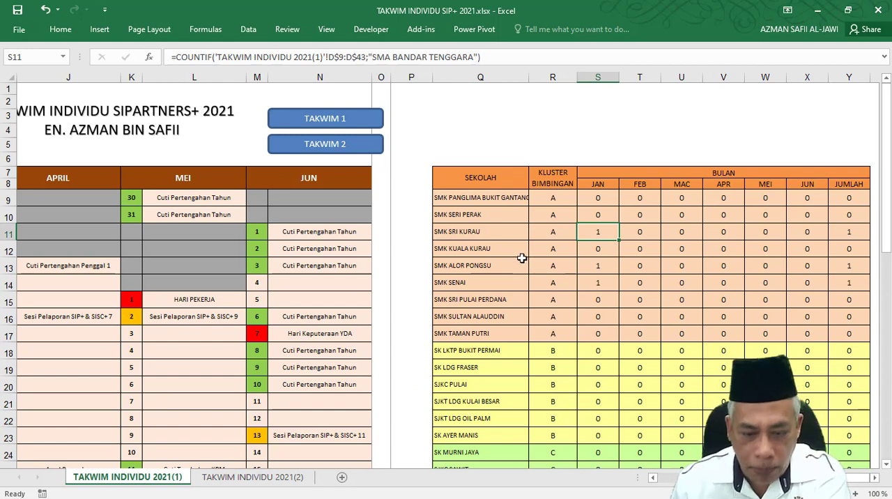
{"action": "left_click", "coordinate": [599, 195]}
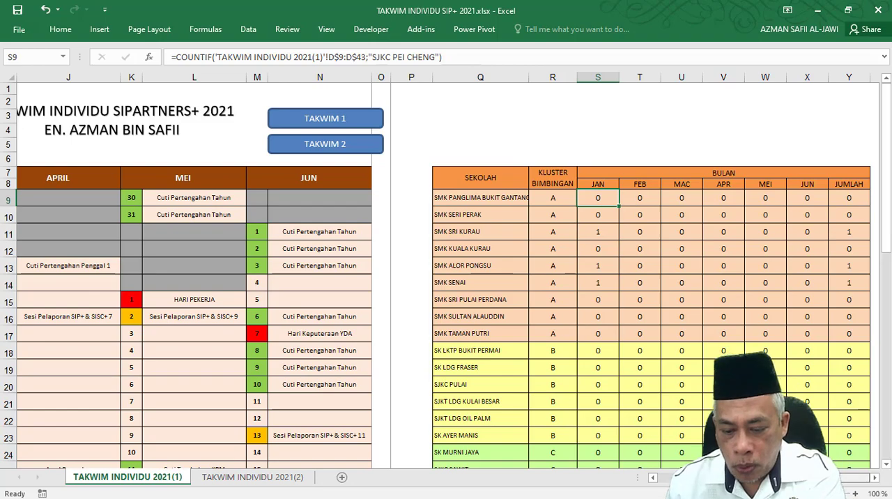
{"action": "left_click_drag", "start_coordinate": [598, 197], "coordinate": [810, 265]}
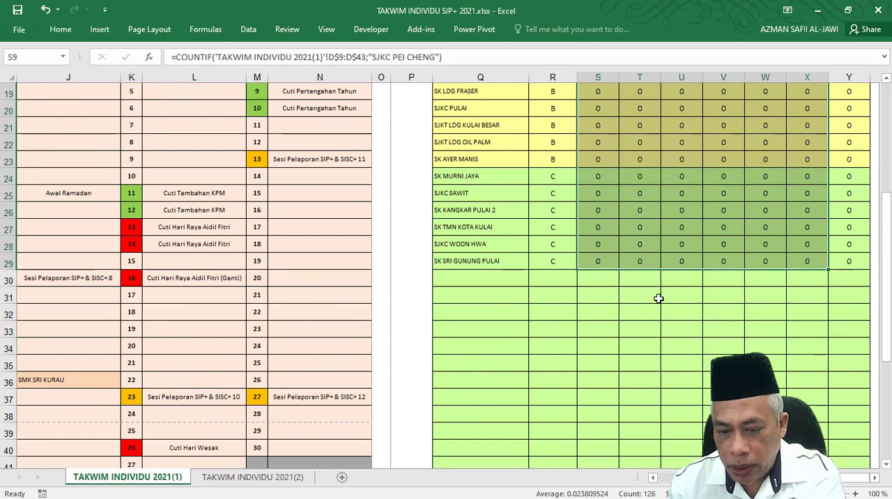
{"action": "scroll", "coordinate": [657, 299], "scroll_direction": "up", "scroll_amount": 5}
{"action": "scroll", "coordinate": [657, 299], "scroll_direction": "up", "scroll_amount": 1}
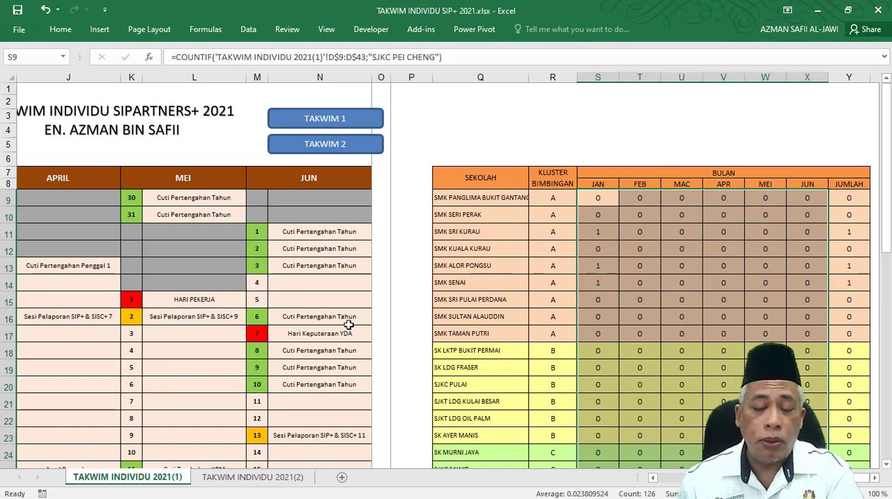
Compare the school names referenced in the count formulas of S9 (January, first school) and T15 (February, SMK SRI PULAI PERDANA).
{"action": "left_click", "coordinate": [599, 198]}
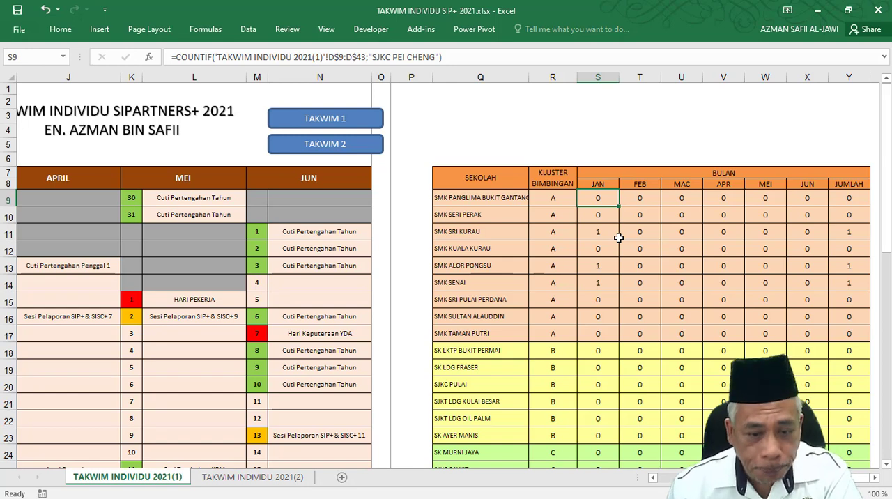
{"action": "left_click", "coordinate": [631, 297]}
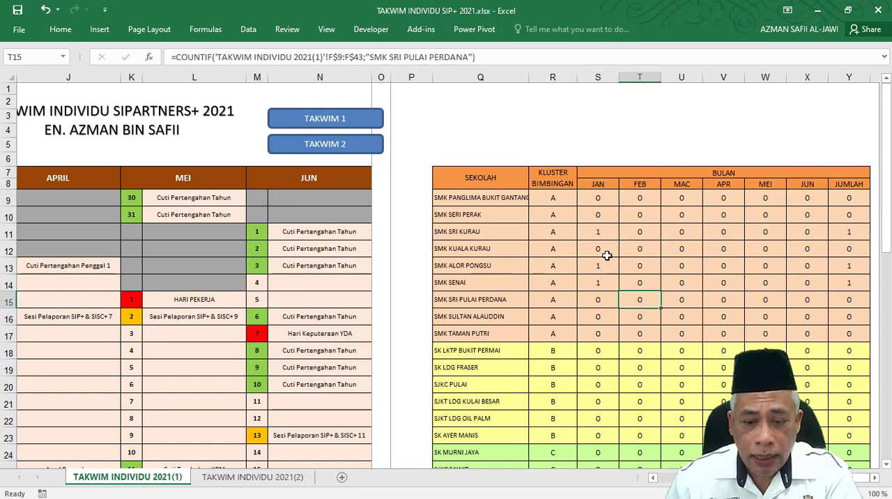
{"action": "left_click", "coordinate": [604, 198]}
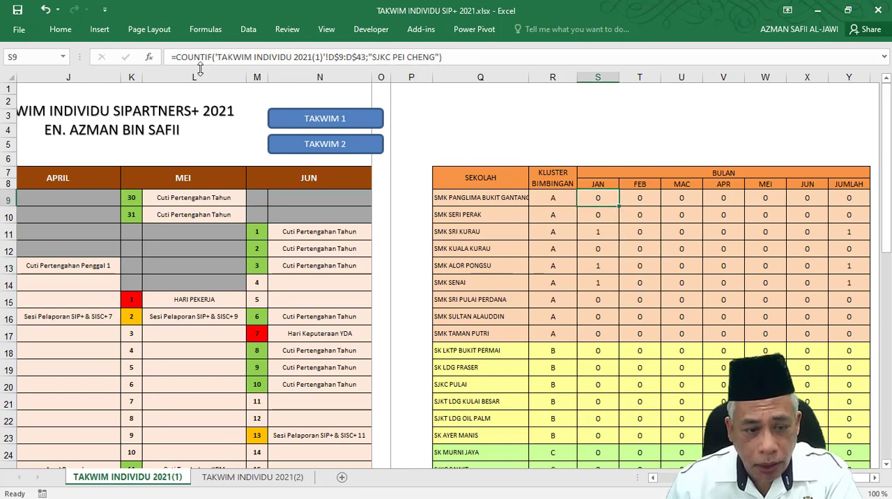
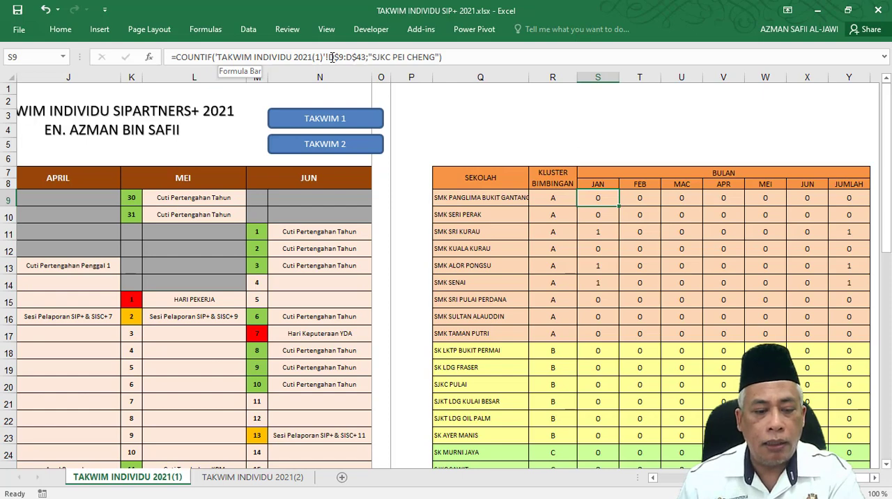
Examine the COUNTIF formula in S9, comparing its range D$9:D$43 with the January calendar column and reading its school-name criterion.
{"action": "scroll", "coordinate": [237, 353], "scroll_direction": "left", "scroll_amount": 3}
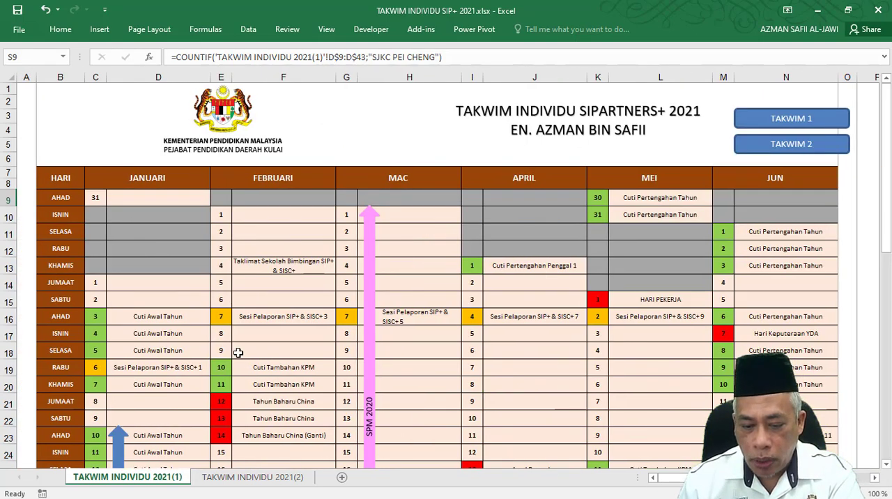
{"action": "left_click", "coordinate": [345, 55]}
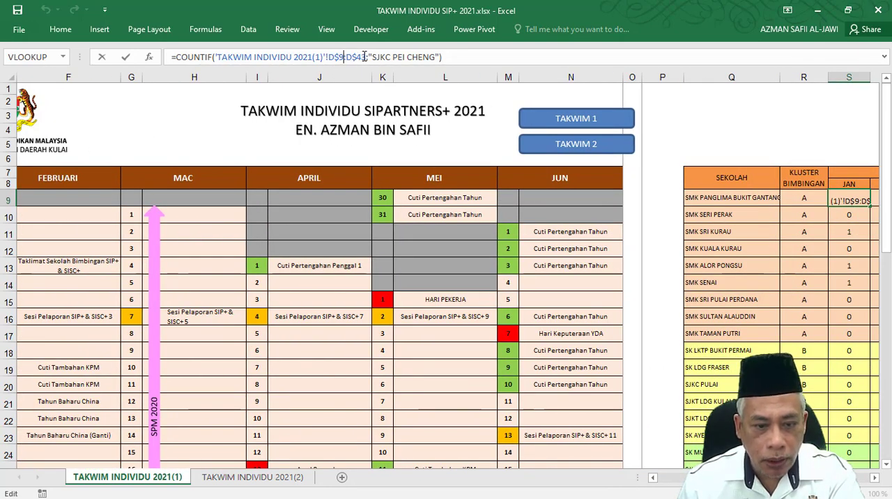
{"action": "left_click_drag", "start_coordinate": [365, 57], "coordinate": [327, 58]}
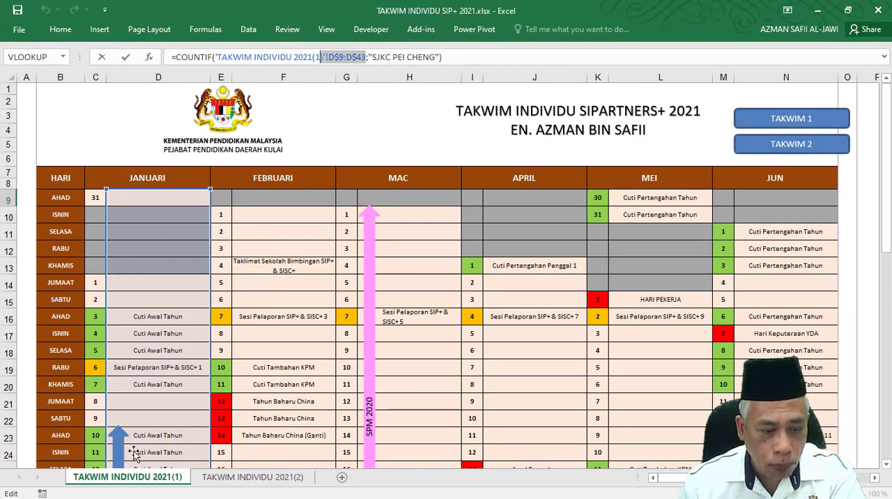
{"action": "scroll", "coordinate": [159, 314], "scroll_direction": "down", "scroll_amount": 6}
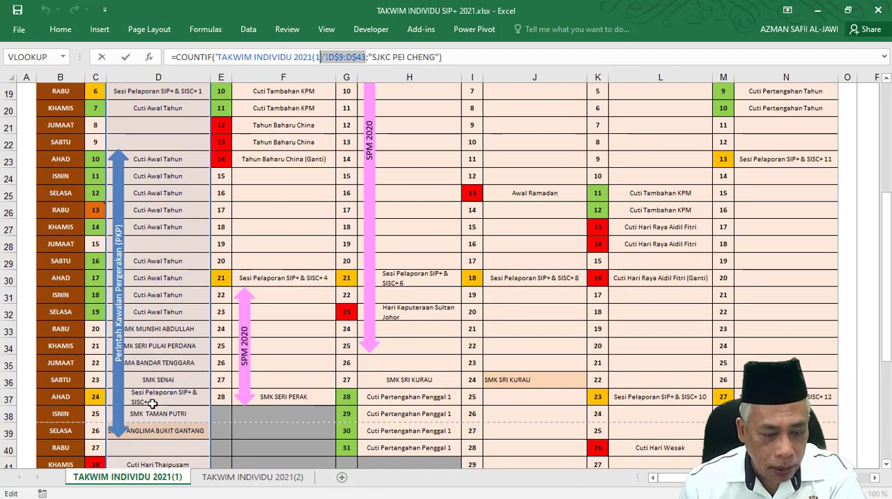
{"action": "scroll", "coordinate": [151, 403], "scroll_direction": "up", "scroll_amount": 6}
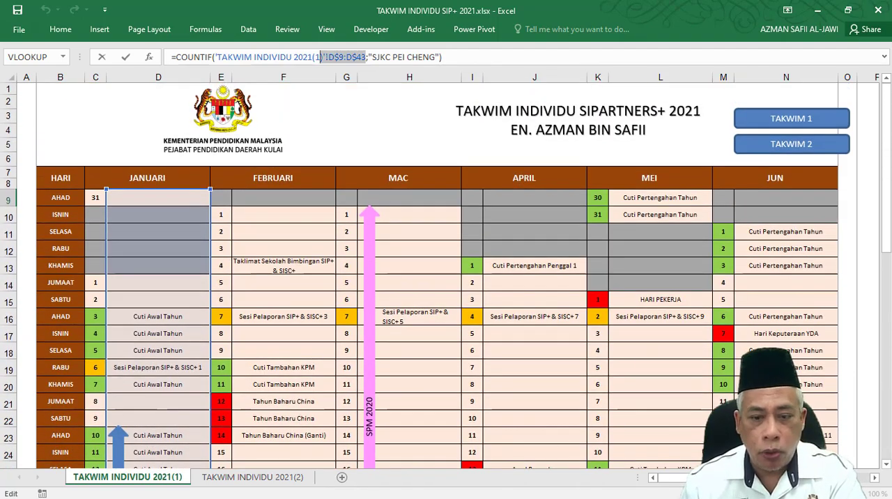
{"action": "left_click", "coordinate": [373, 57]}
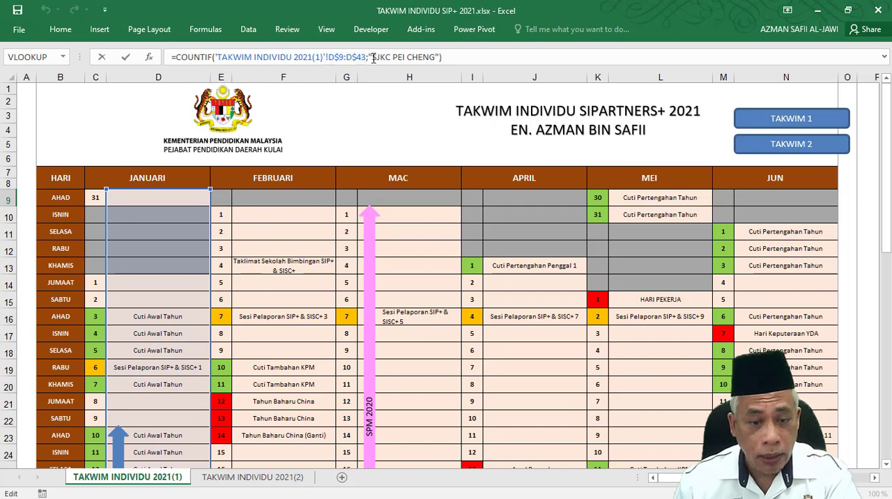
{"action": "left_click_drag", "start_coordinate": [679, 481], "coordinate": [743, 481]}
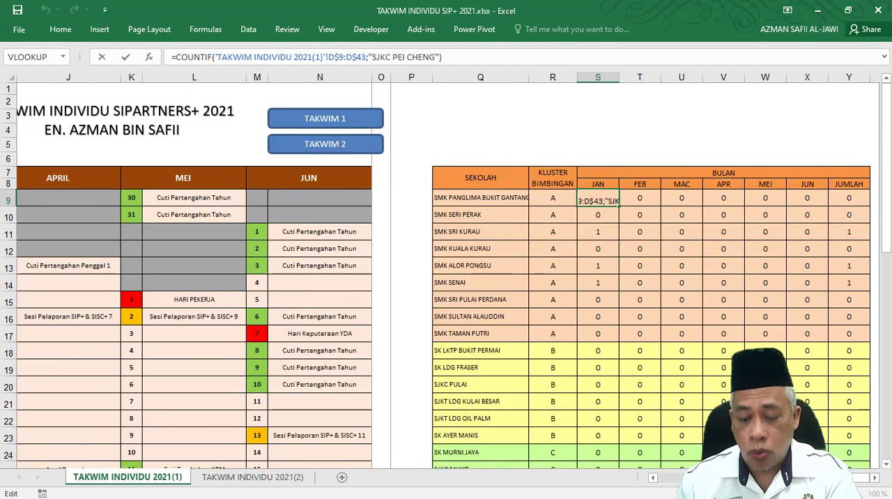
{"action": "key", "text": "Tab"}
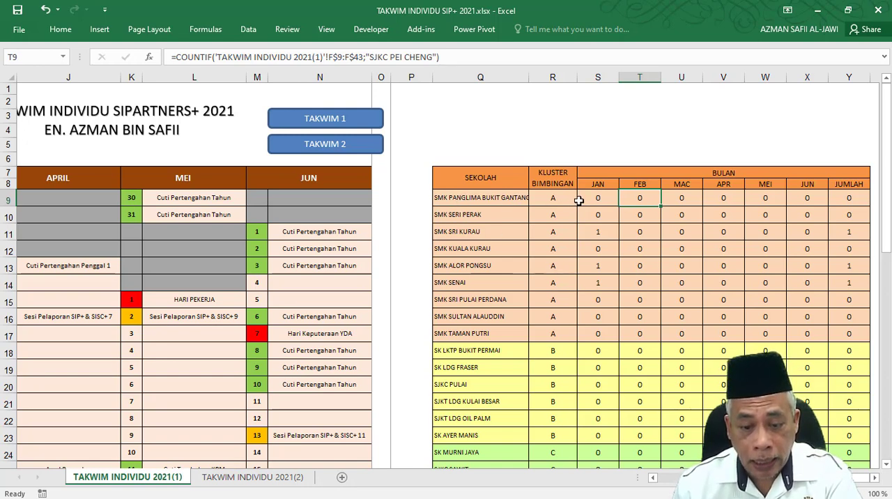
Copy the text SMK PANGLIMA BUKIT GANTANG from Q9 and make it the criterion of the January COUNTIF formula in S9.
{"action": "left_click", "coordinate": [603, 198]}
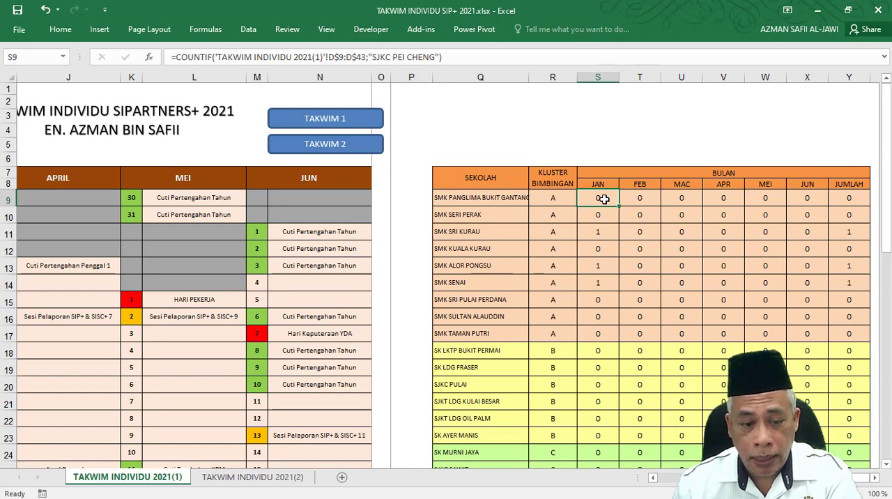
{"action": "double_click", "coordinate": [494, 199]}
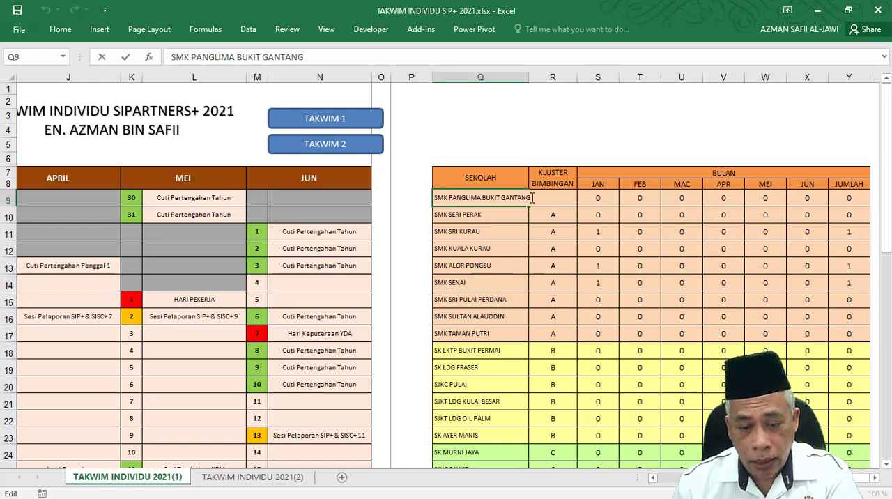
{"action": "left_click_drag", "start_coordinate": [532, 198], "coordinate": [435, 198]}
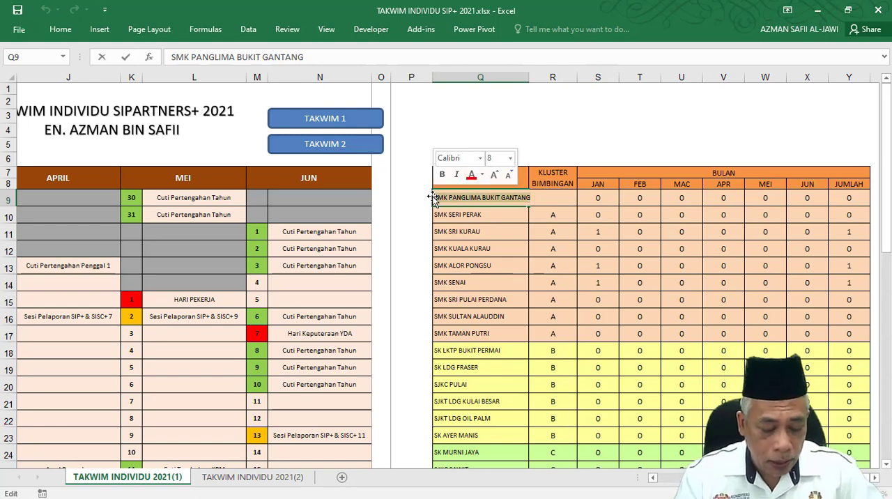
{"action": "key", "text": "ctrl+c"}
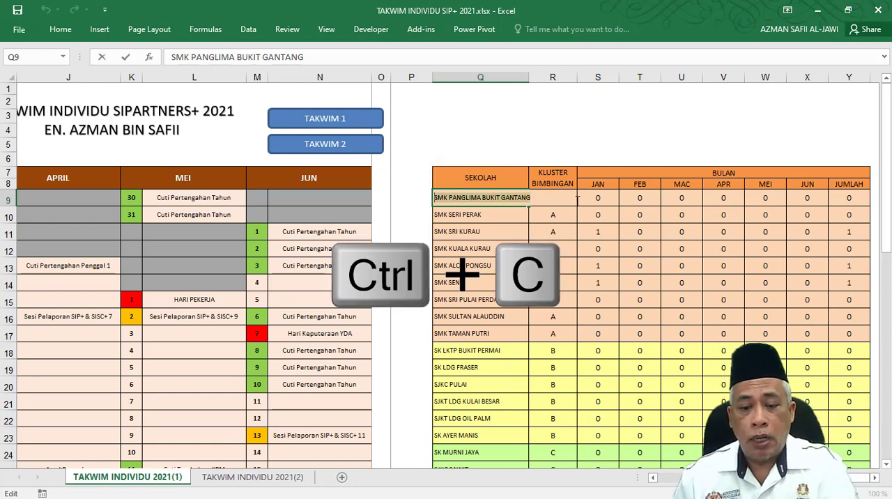
{"action": "left_click", "coordinate": [598, 198]}
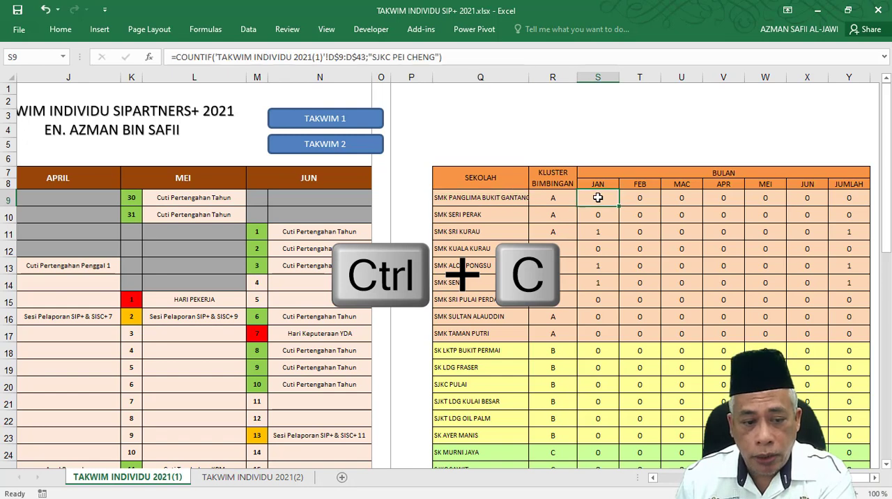
{"action": "left_click", "coordinate": [374, 56]}
{"action": "left_click_drag", "start_coordinate": [373, 56], "coordinate": [437, 55]}
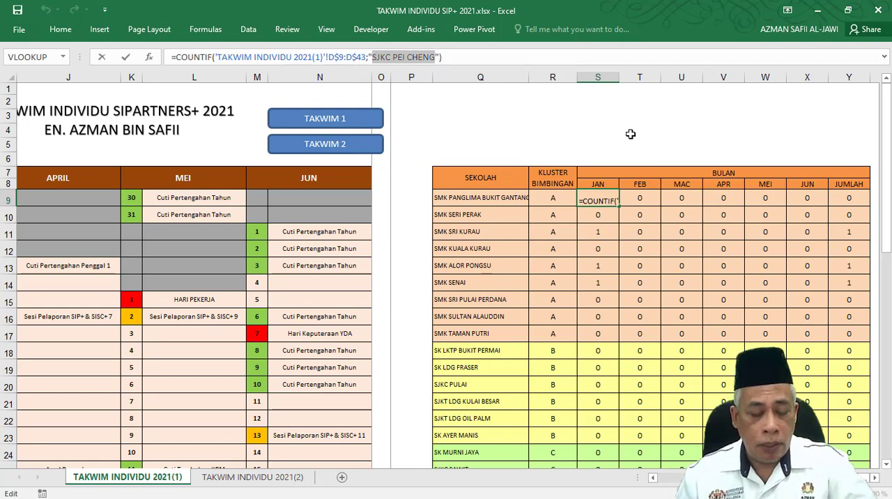
{"action": "key", "text": "ctrl+v"}
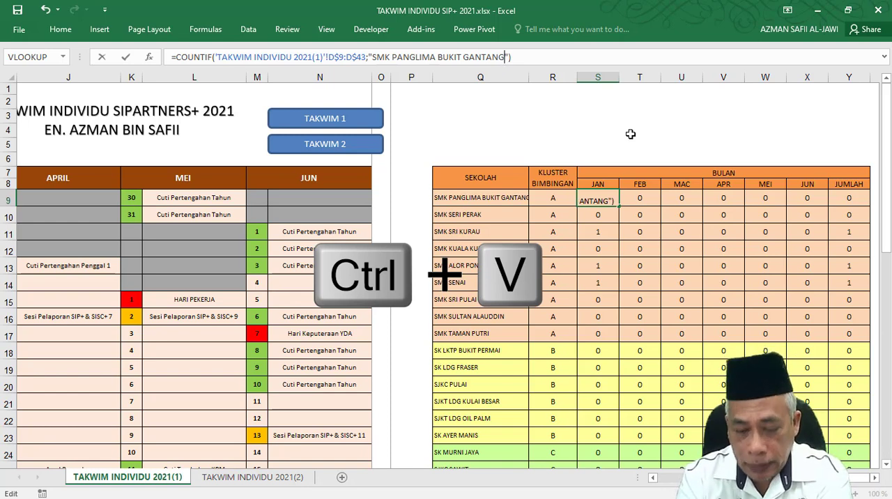
{"action": "key", "text": "Tab"}
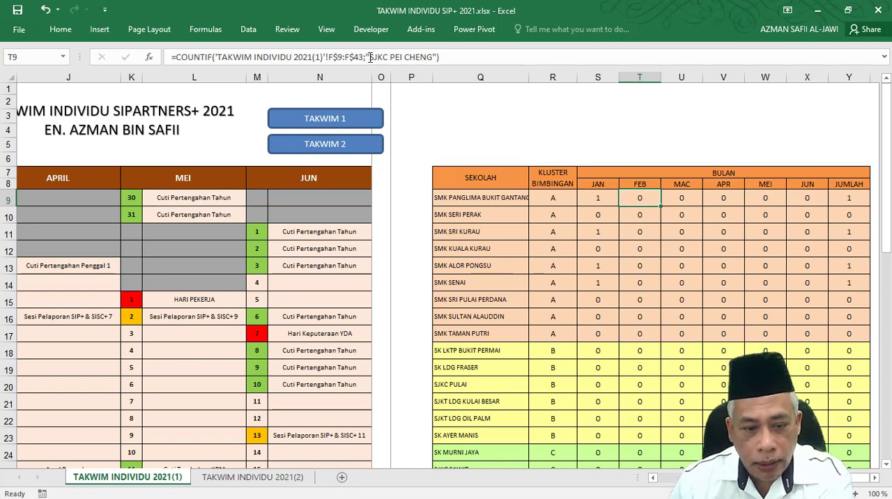
Replace the school name in the February and March COUNTIF formulas (T9 and U9) with the copied SMK PANGLIMA BUKIT GANTANG.
{"action": "left_click_drag", "start_coordinate": [370, 57], "coordinate": [433, 57]}
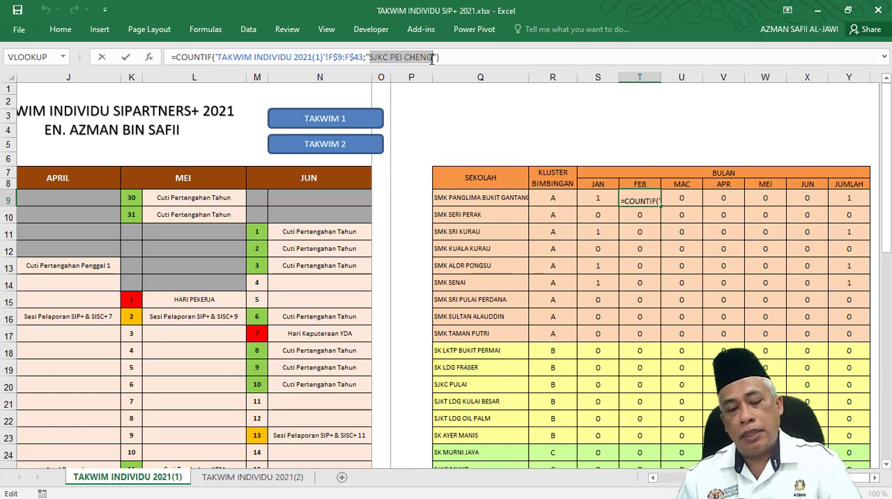
{"action": "key", "text": "ctrl+v"}
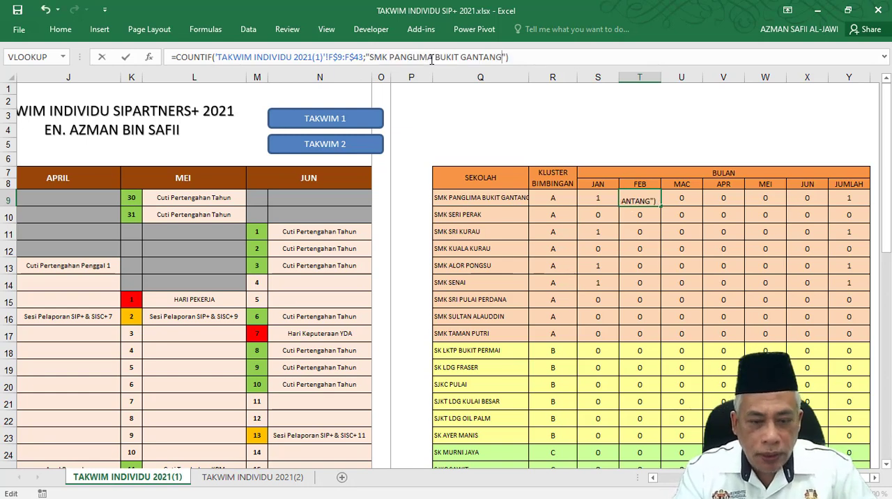
{"action": "key", "text": "Tab"}
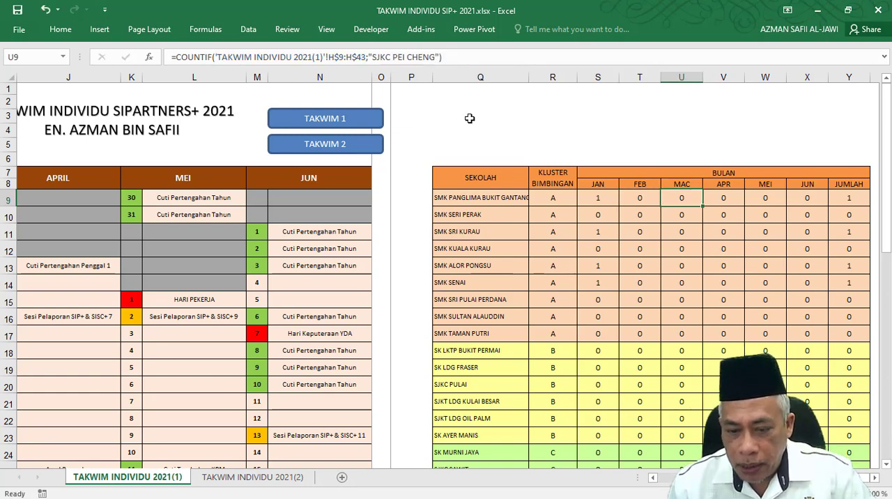
{"action": "left_click_drag", "start_coordinate": [372, 57], "coordinate": [433, 60]}
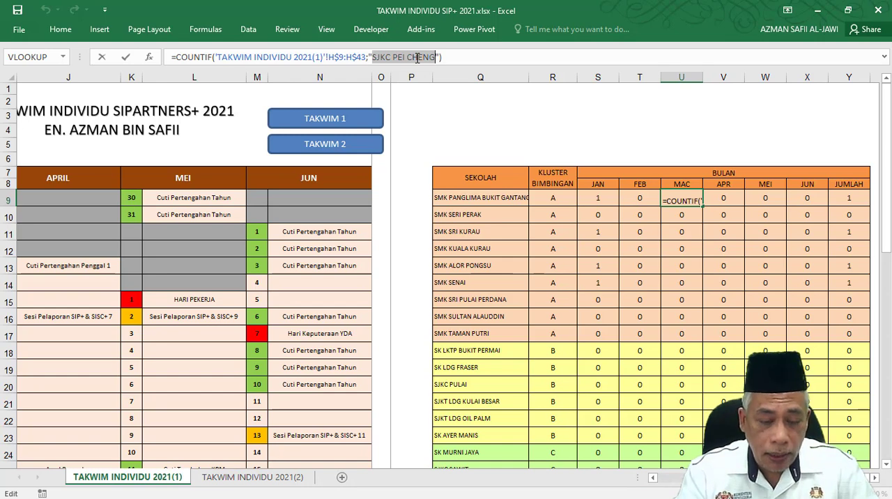
{"action": "key", "text": "ctrl+v"}
{"action": "key", "text": "Tab"}
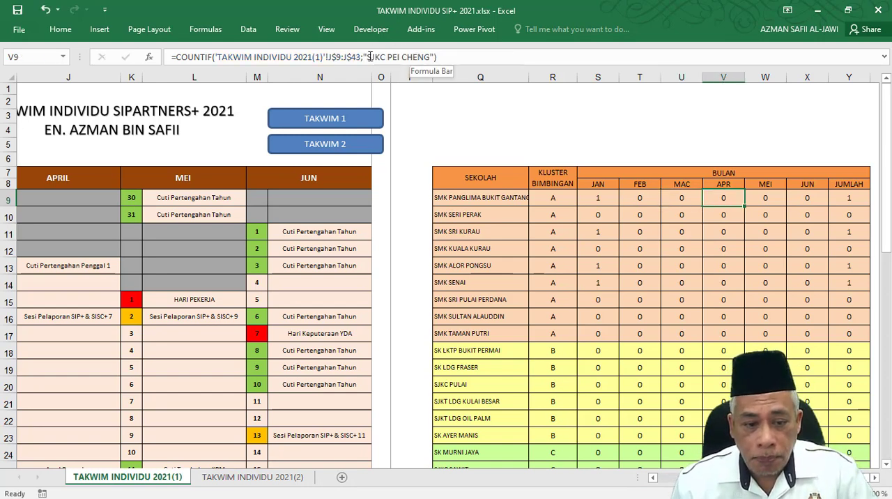
Replace the school name in the April, May and June COUNTIF formulas (V9:X9) with the copied SMK PANGLIMA BUKIT GANTANG.
{"action": "left_click_drag", "start_coordinate": [367, 56], "coordinate": [426, 57]}
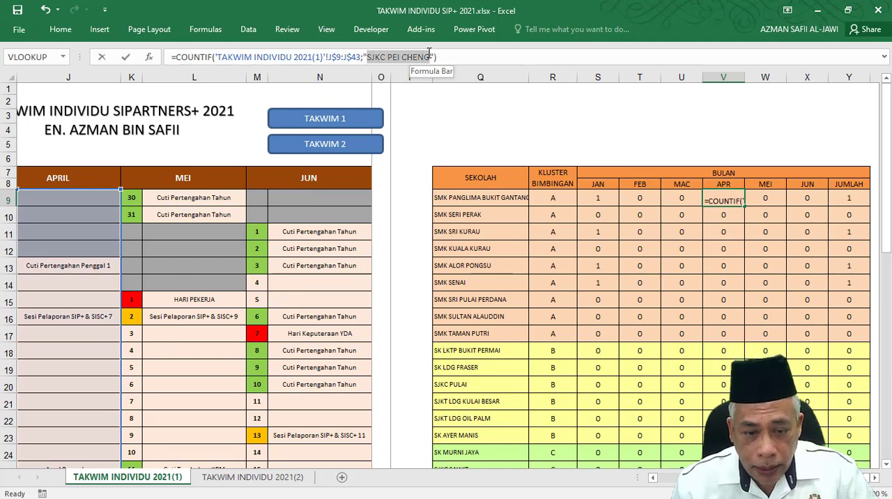
{"action": "key", "text": "ctrl+v"}
{"action": "key", "text": "Tab"}
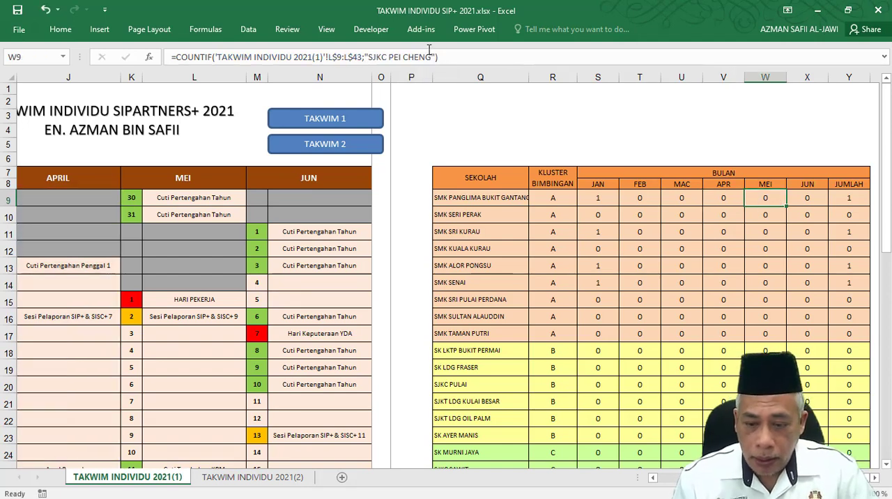
{"action": "left_click_drag", "start_coordinate": [369, 57], "coordinate": [430, 57]}
{"action": "key", "text": "ctrl+v"}
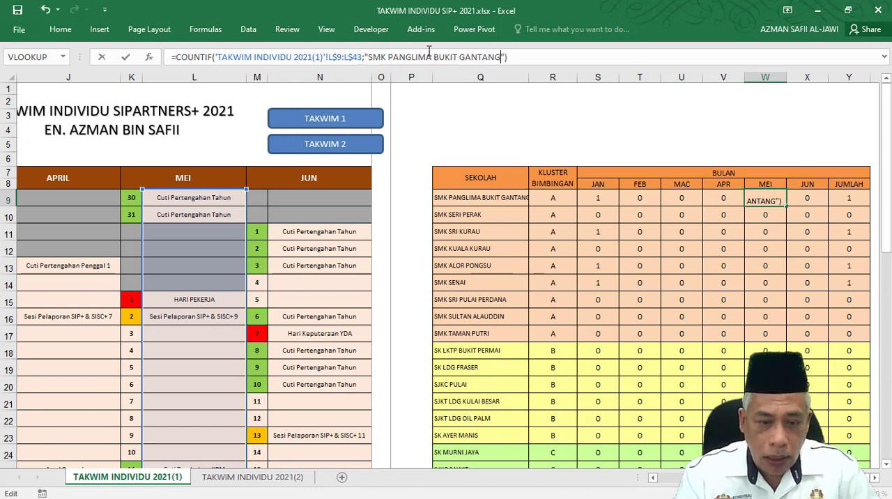
{"action": "key", "text": "Tab"}
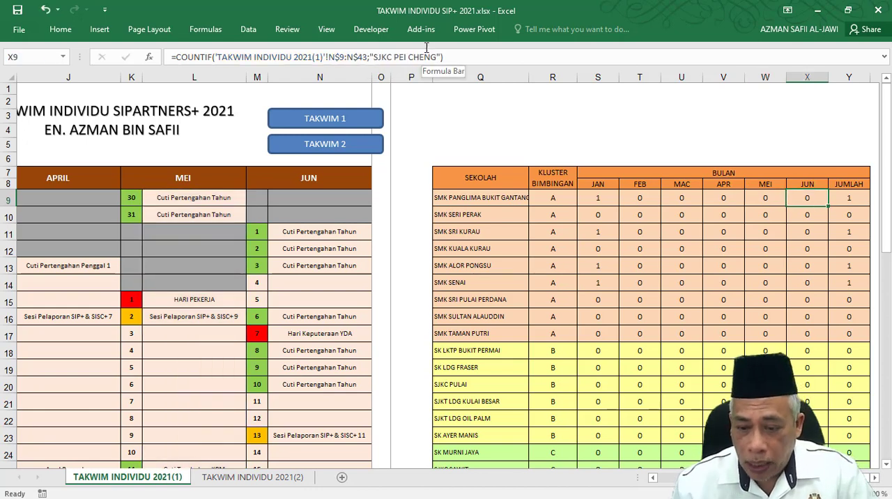
{"action": "left_click_drag", "start_coordinate": [374, 57], "coordinate": [438, 58]}
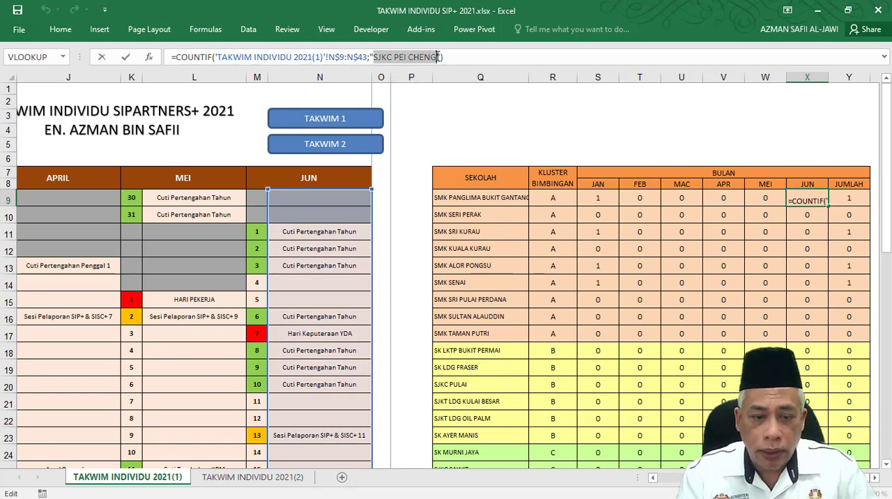
{"action": "type", "text": "SMK PANGLIMA BUKIT GANTANG"}
{"action": "key", "text": "Tab"}
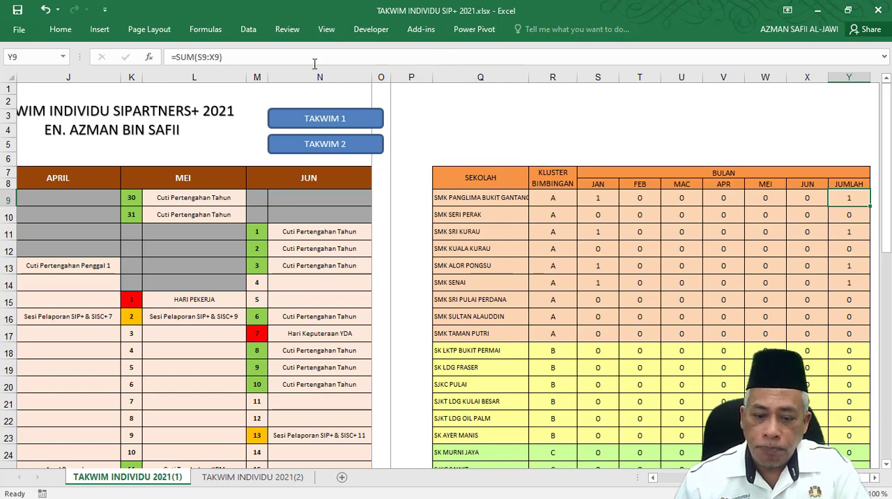
Widen column Q to fit the first school's full name and recheck the criterion in the January count formula in S9.
{"action": "left_click_drag", "start_coordinate": [529, 77], "coordinate": [543, 77]}
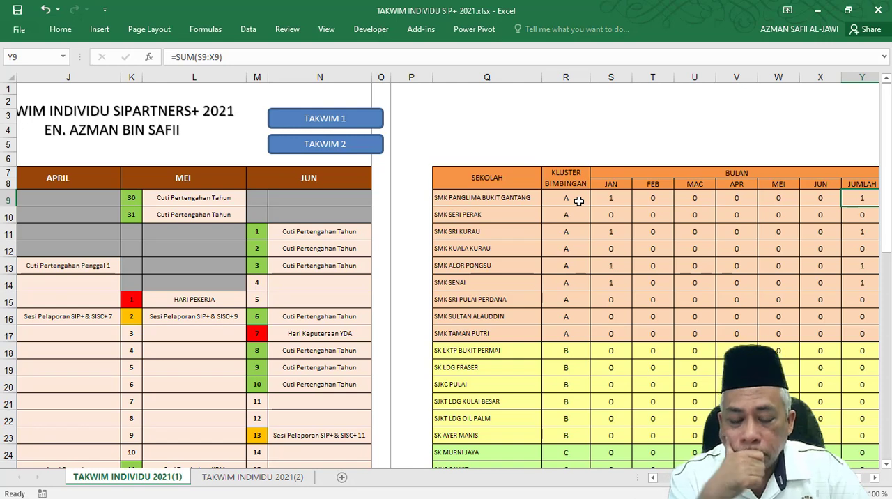
{"action": "left_click", "coordinate": [613, 198]}
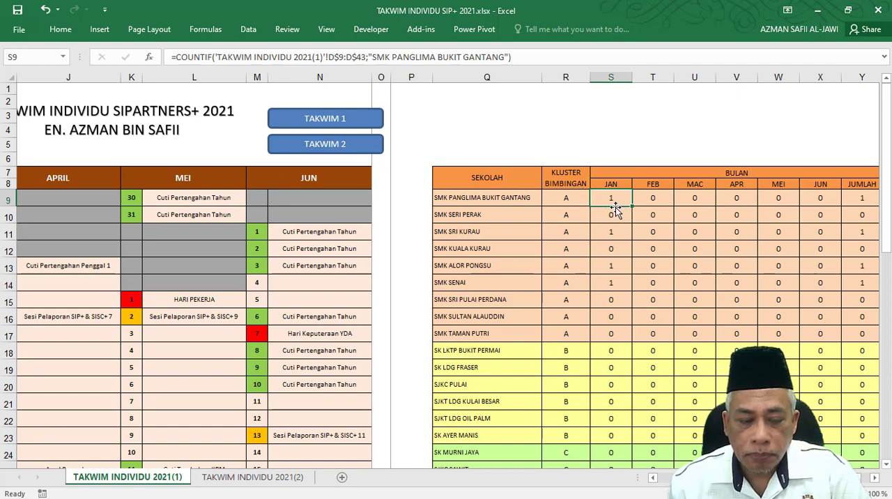
{"action": "left_click", "coordinate": [374, 62]}
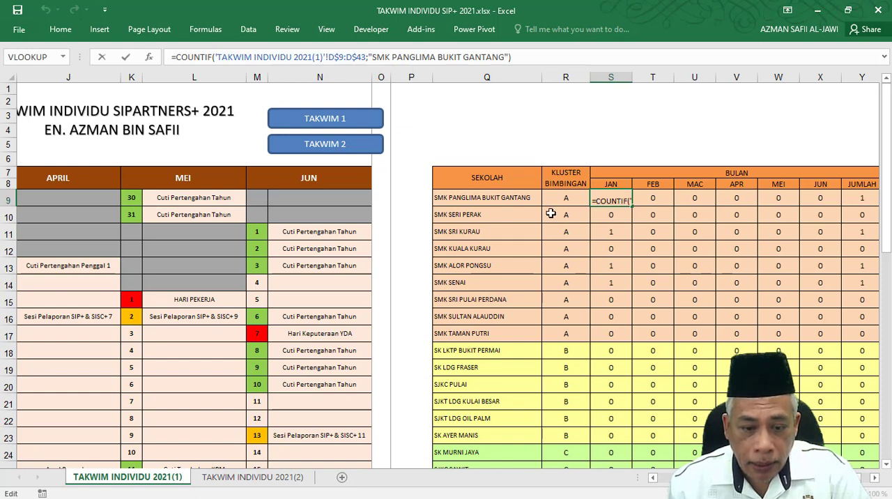
{"action": "key", "text": "Tab"}
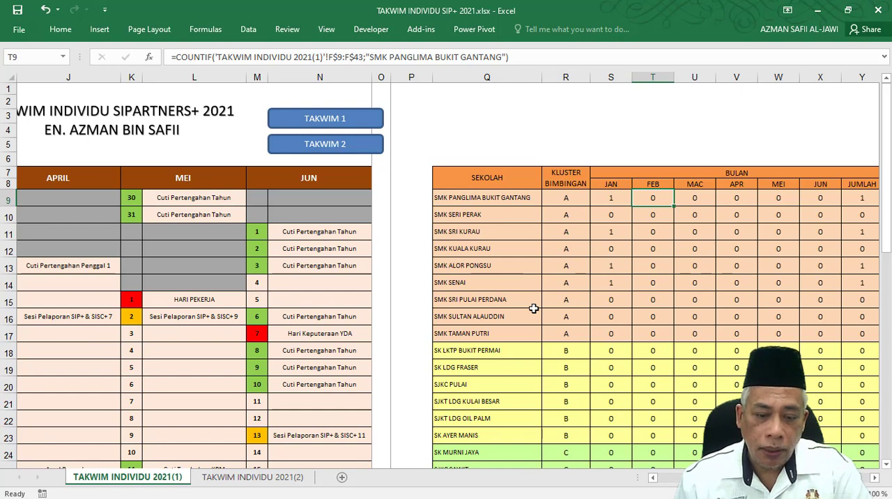
Copy SMK SERI PERAK from Q10 and paste it as values into D40, the cell for 27 January.
{"action": "left_click", "coordinate": [451, 217]}
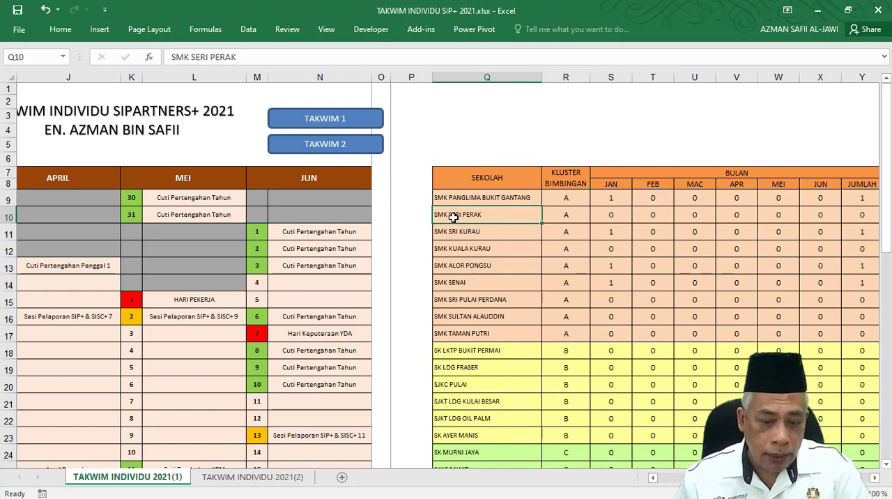
{"action": "right_click", "coordinate": [452, 217]}
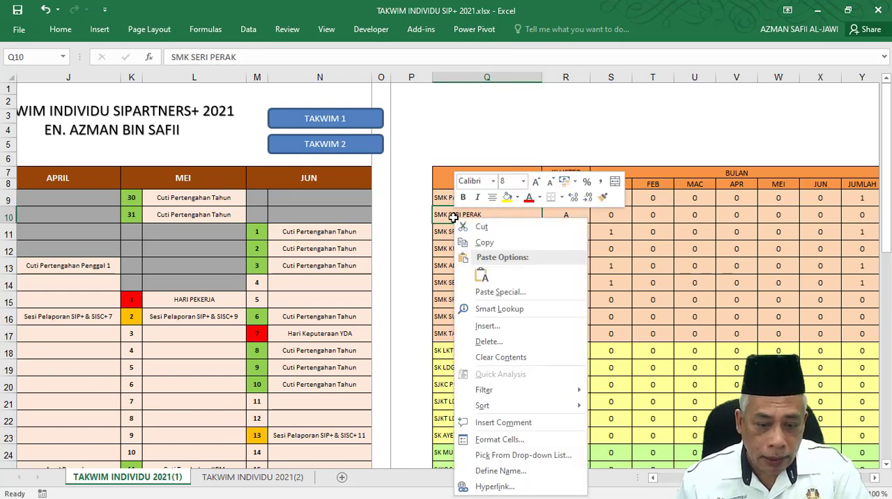
{"action": "left_click", "coordinate": [484, 243]}
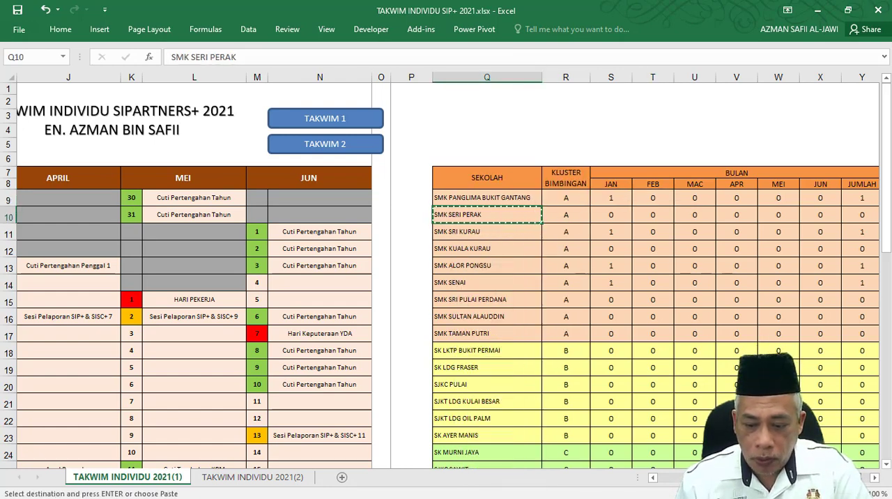
{"action": "scroll", "coordinate": [631, 487], "scroll_direction": "left", "scroll_amount": 5}
{"action": "scroll", "coordinate": [184, 382], "scroll_direction": "down", "scroll_amount": 8}
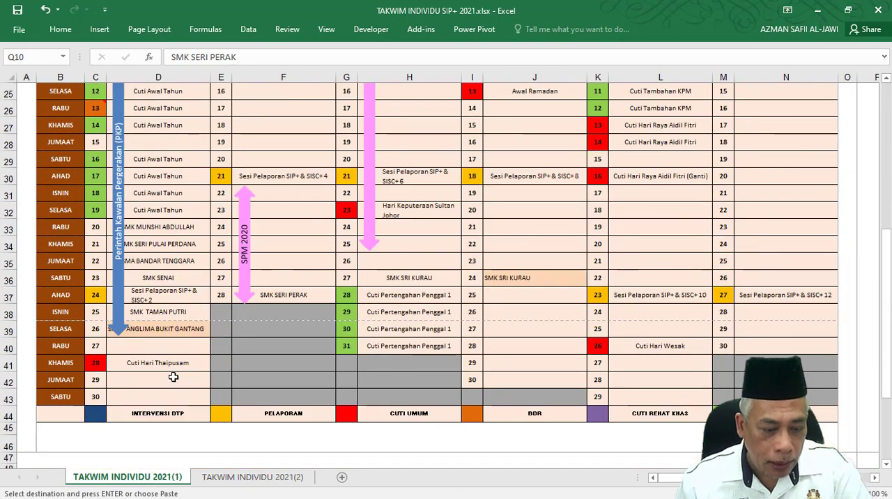
{"action": "left_click", "coordinate": [135, 344]}
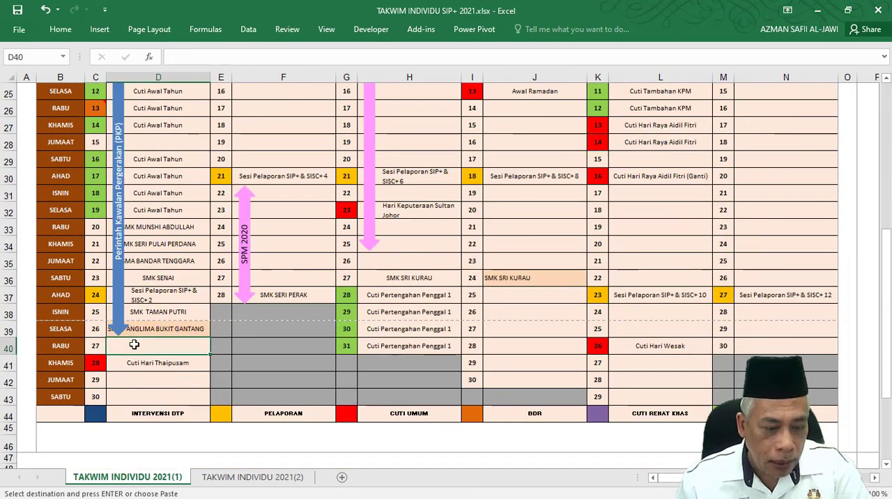
{"action": "right_click", "coordinate": [135, 344]}
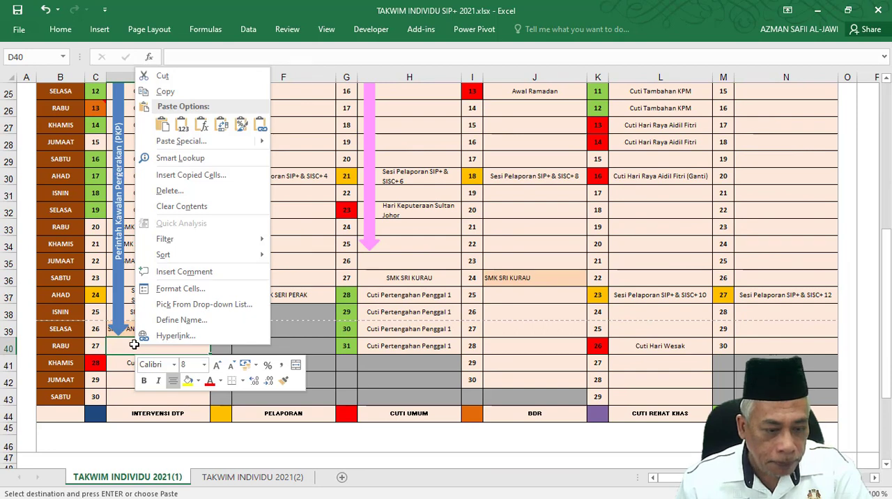
{"action": "left_click", "coordinate": [182, 127]}
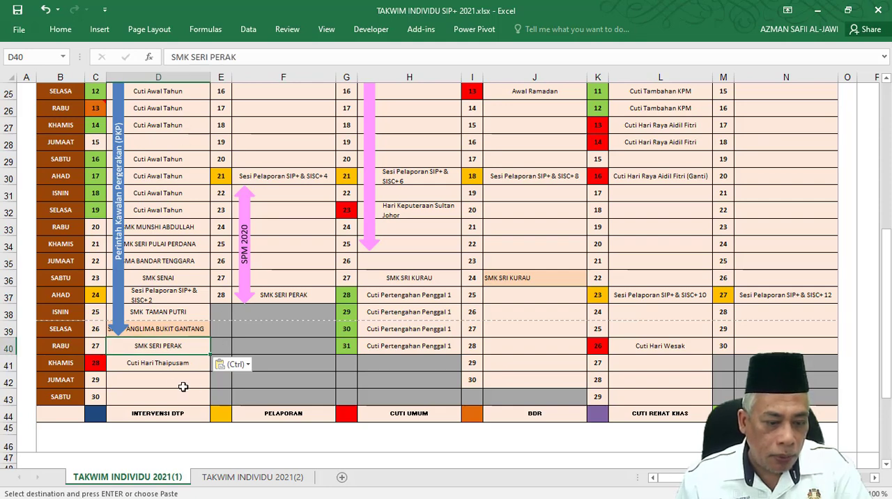
{"action": "key", "text": "ctrl+z"}
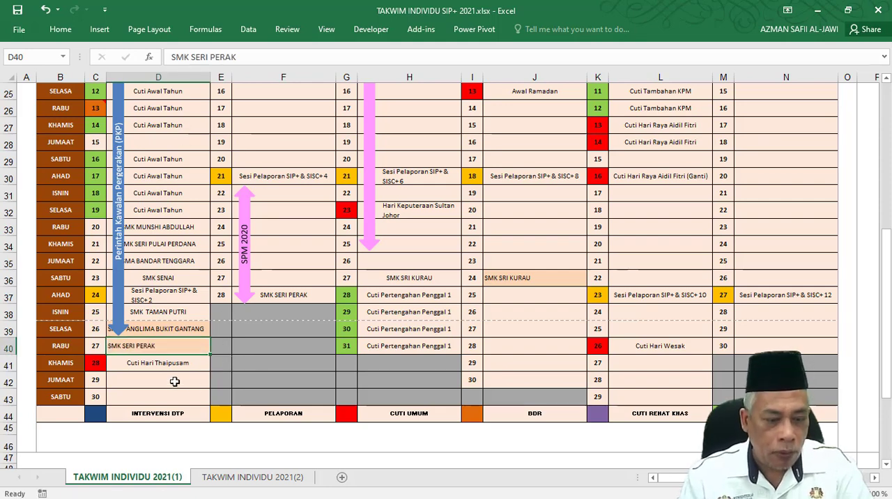
{"action": "left_click", "coordinate": [162, 376]}
{"action": "left_click", "coordinate": [147, 345]}
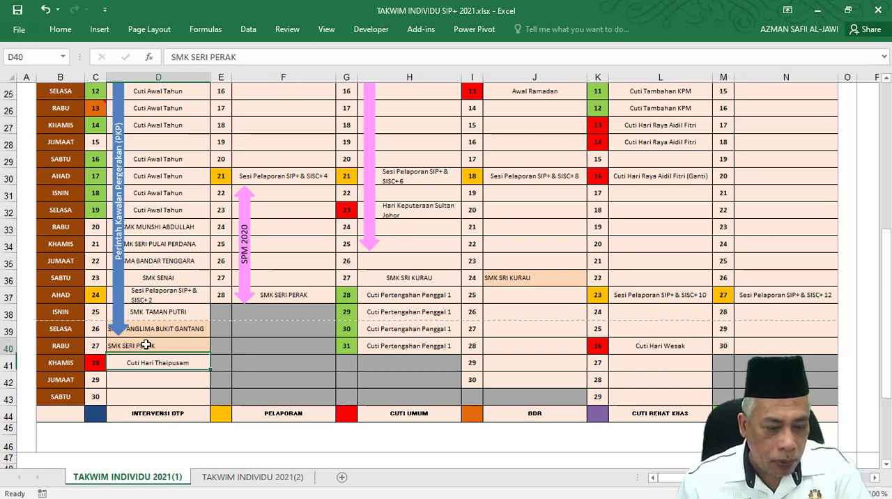
{"action": "left_click", "coordinate": [49, 12]}
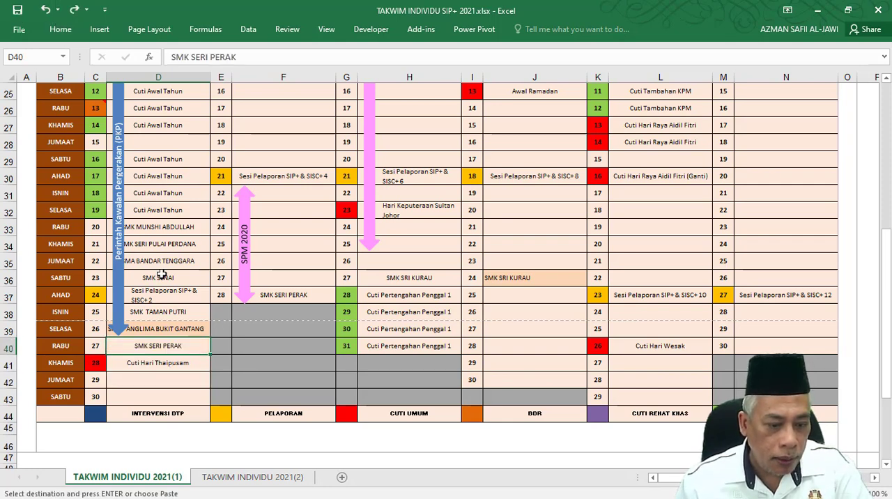
{"action": "left_click", "coordinate": [170, 376]}
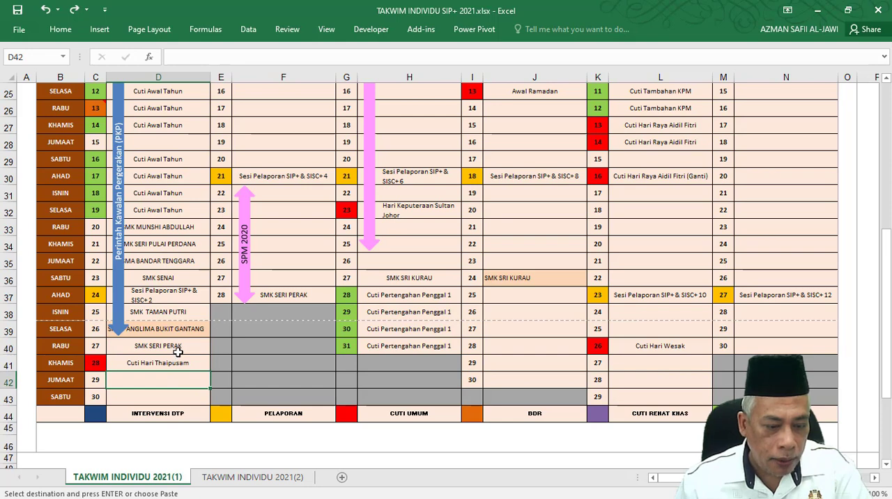
Copy SMK SERI PERAK from D40 and paste it as values into F26, the cell for 17 February.
{"action": "left_click", "coordinate": [178, 352]}
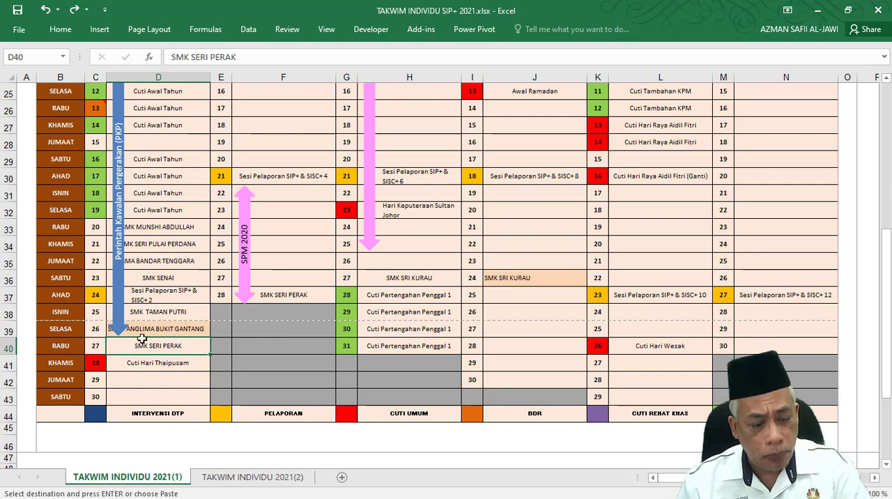
{"action": "left_click", "coordinate": [57, 29]}
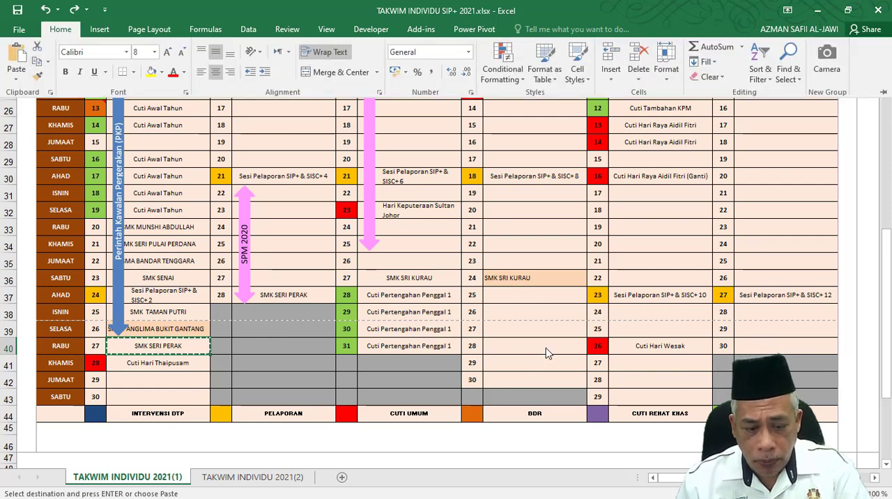
{"action": "scroll", "coordinate": [115, 347], "scroll_direction": "up", "scroll_amount": 2}
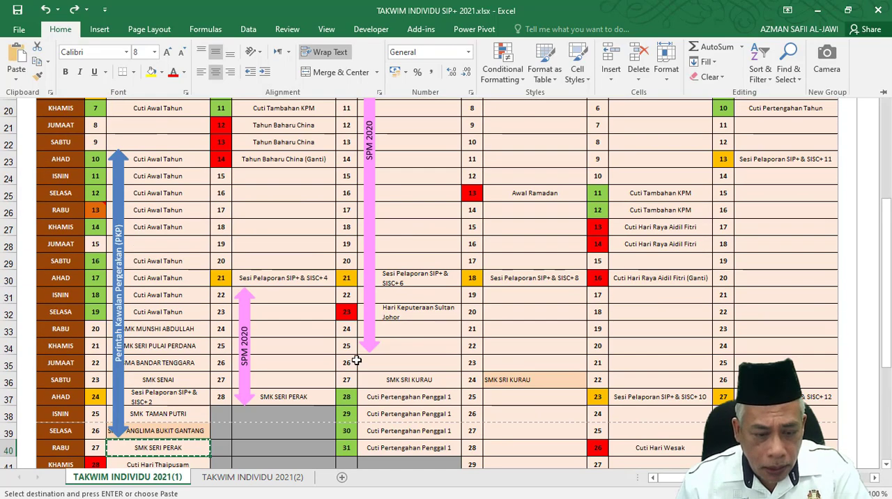
{"action": "scroll", "coordinate": [190, 422], "scroll_direction": "down", "scroll_amount": 1}
{"action": "scroll", "coordinate": [311, 370], "scroll_direction": "up", "scroll_amount": 4}
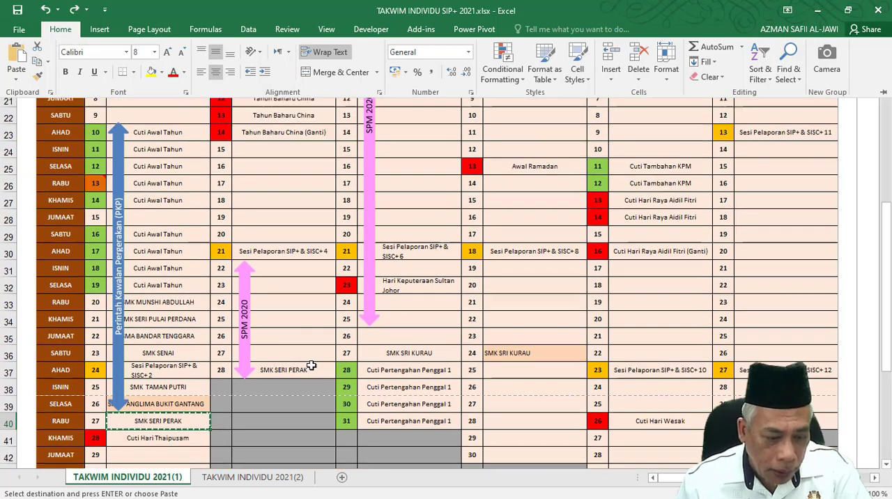
{"action": "scroll", "coordinate": [269, 166], "scroll_direction": "up", "scroll_amount": 2}
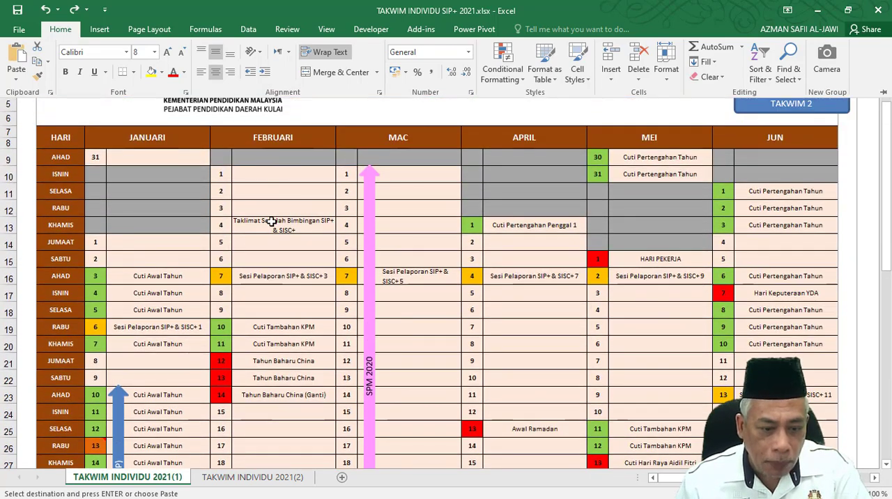
{"action": "scroll", "coordinate": [271, 222], "scroll_direction": "down", "scroll_amount": 3}
{"action": "scroll", "coordinate": [274, 231], "scroll_direction": "down", "scroll_amount": 2}
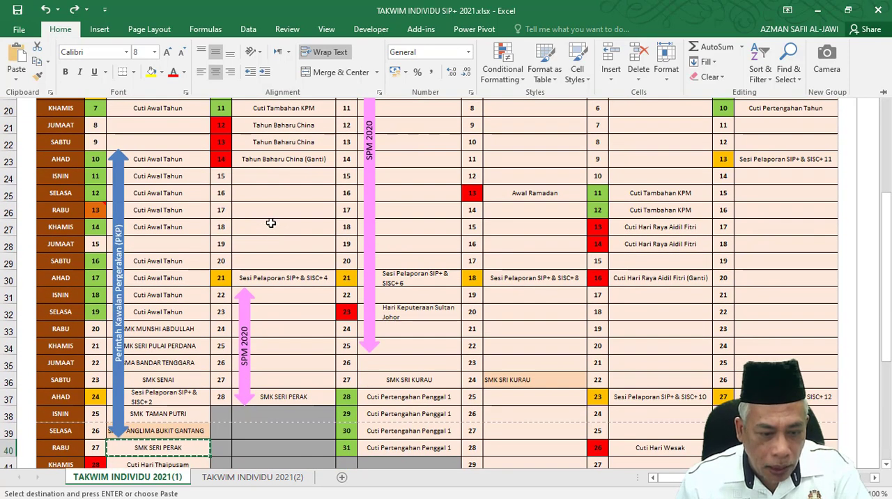
{"action": "left_click", "coordinate": [269, 216]}
{"action": "right_click", "coordinate": [269, 216]}
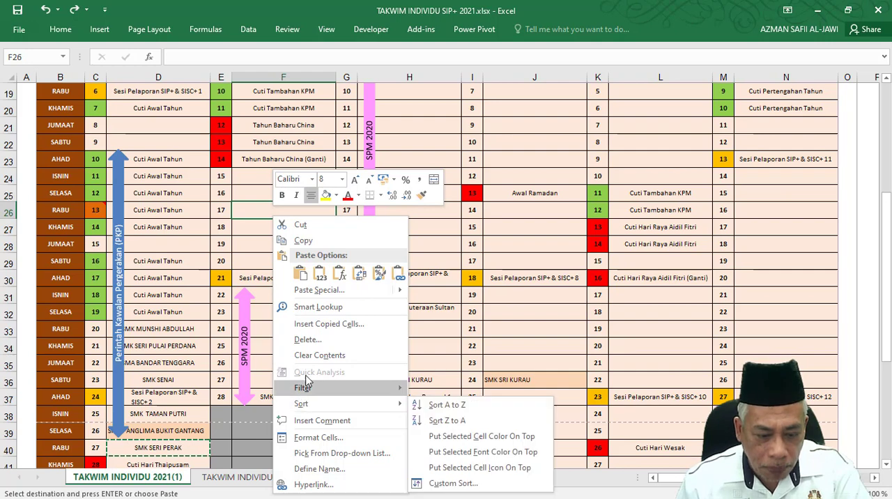
{"action": "left_click", "coordinate": [320, 272]}
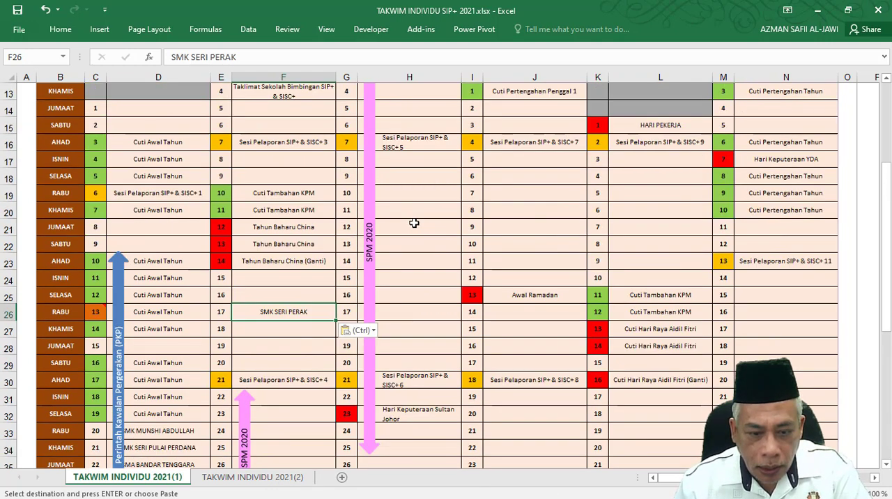
Paste the copied SMK SERI PERAK as values into H26 (17 March) and J26 (14 April).
{"action": "scroll", "coordinate": [414, 223], "scroll_direction": "up", "scroll_amount": 2}
{"action": "left_click", "coordinate": [416, 312]}
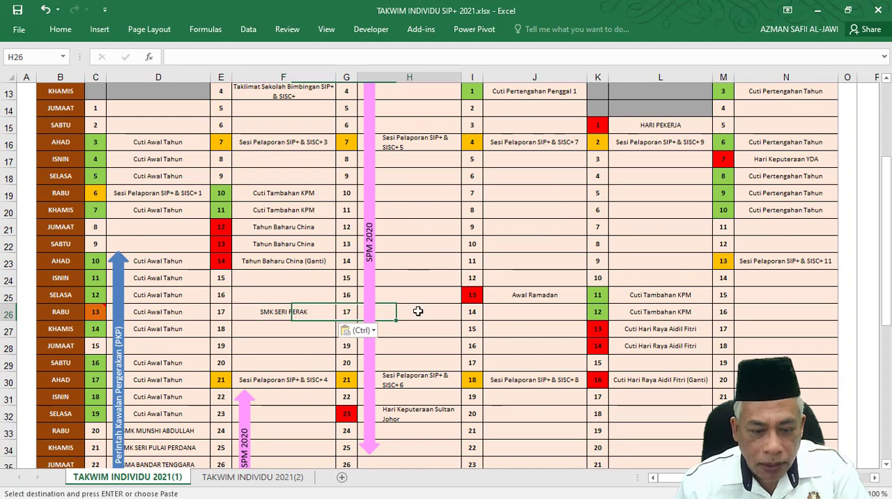
{"action": "right_click", "coordinate": [416, 315]}
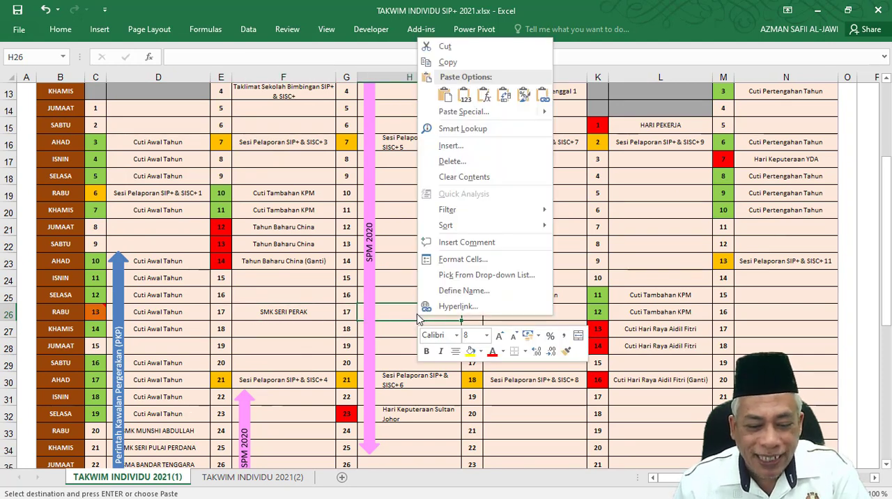
{"action": "left_click", "coordinate": [451, 95]}
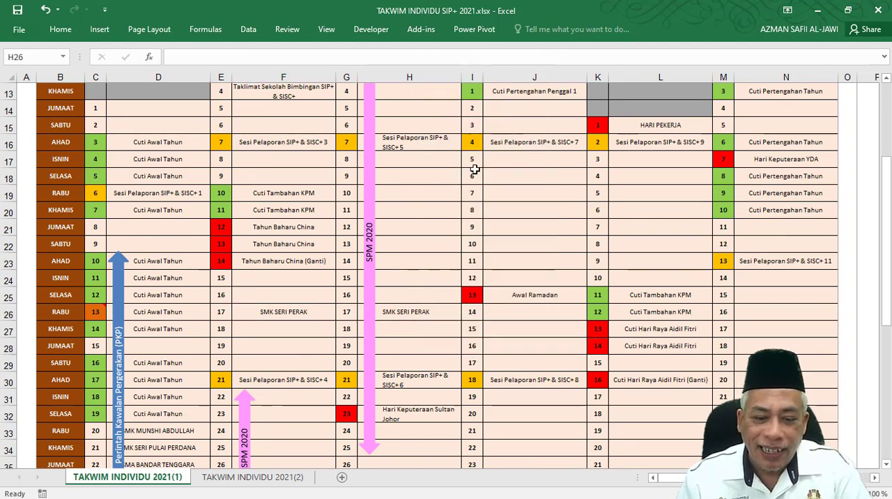
{"action": "left_click", "coordinate": [548, 315]}
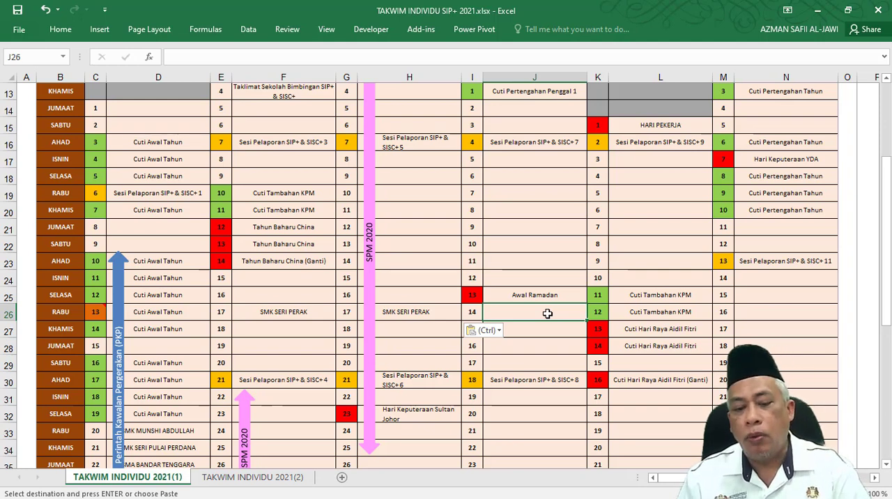
{"action": "right_click", "coordinate": [548, 313]}
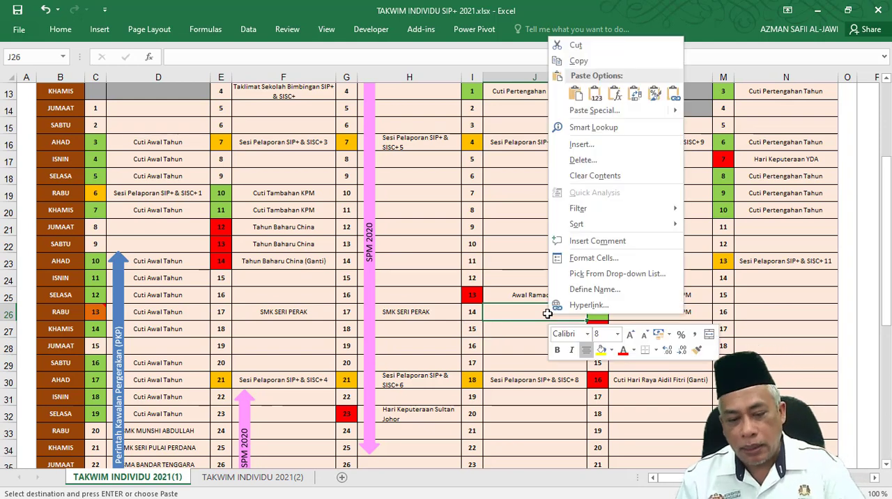
{"action": "left_click", "coordinate": [596, 96]}
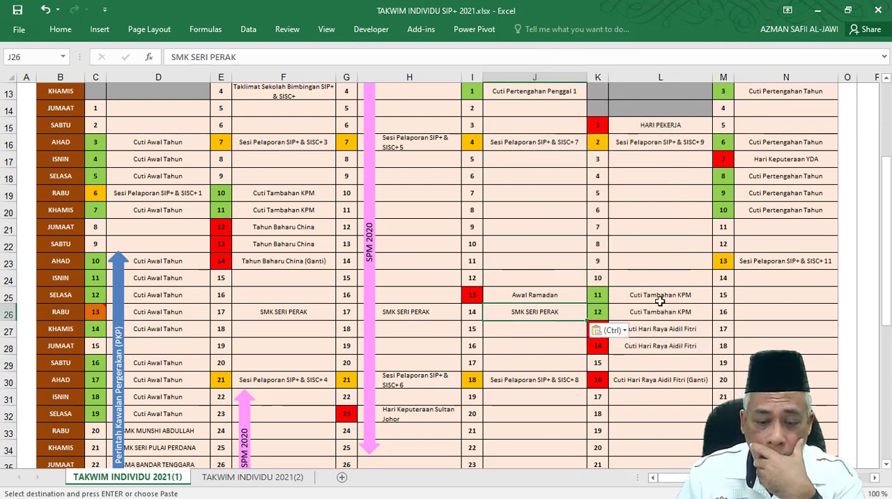
Check the school name used as criterion in the January COUNTIF formula for SMK SERI PERAK in S10.
{"action": "left_click", "coordinate": [575, 412]}
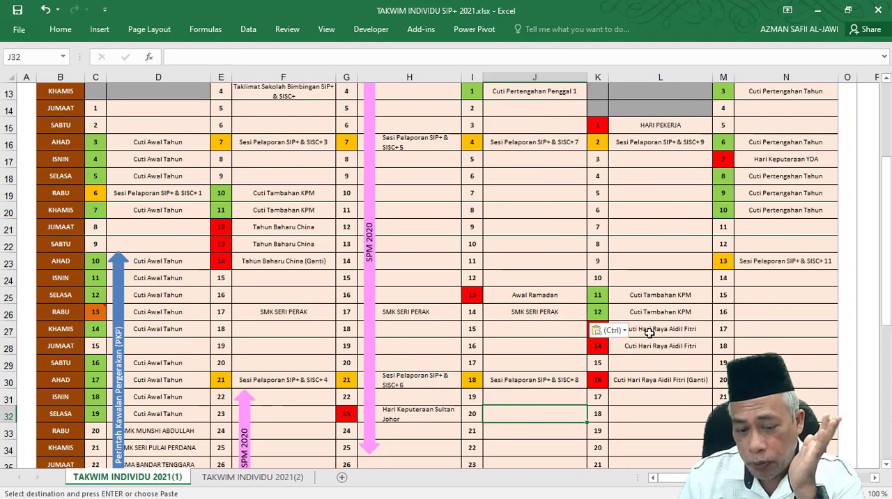
{"action": "scroll", "coordinate": [286, 363], "scroll_direction": "down", "scroll_amount": 2}
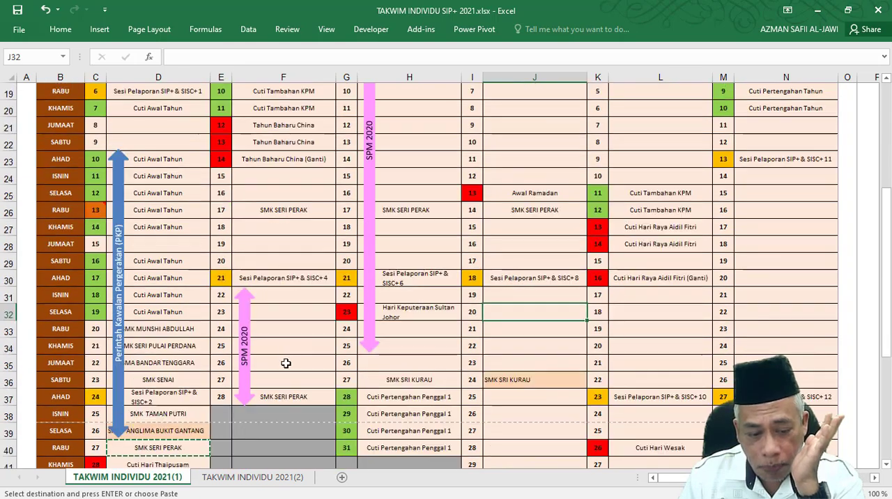
{"action": "scroll", "coordinate": [286, 370], "scroll_direction": "down", "scroll_amount": 1}
{"action": "scroll", "coordinate": [289, 393], "scroll_direction": "up", "scroll_amount": 7}
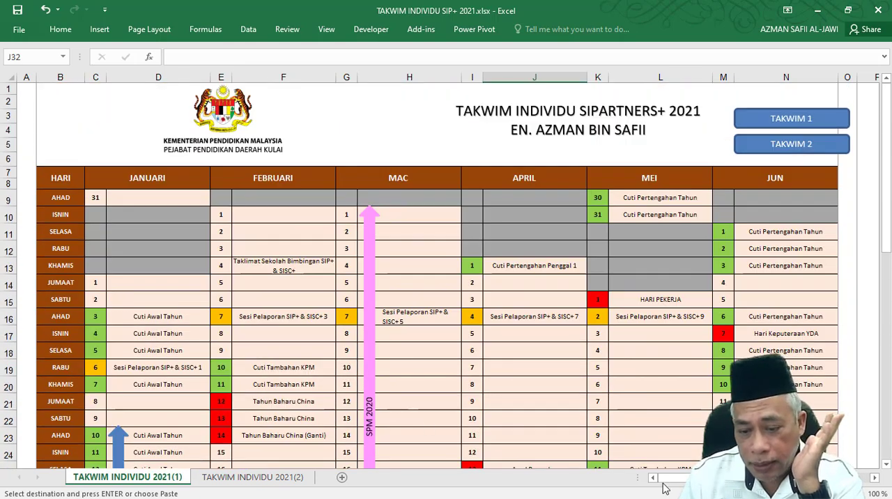
{"action": "left_click_drag", "start_coordinate": [684, 482], "coordinate": [740, 481]}
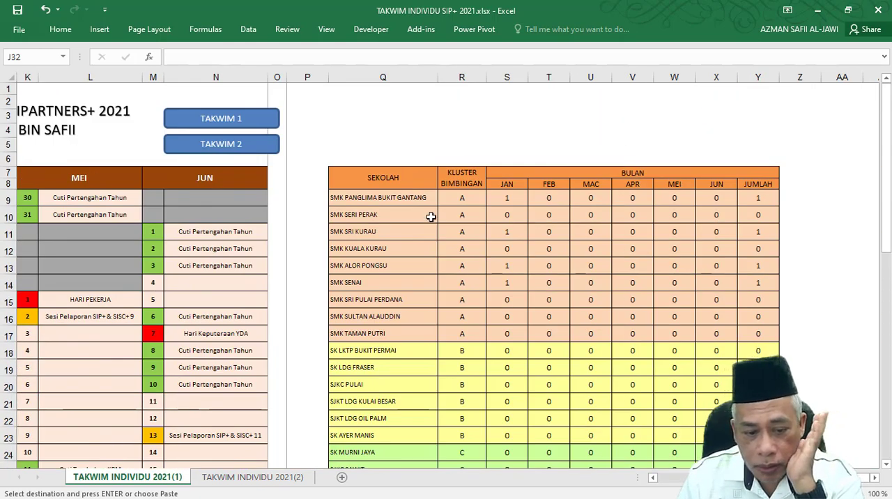
{"action": "left_click", "coordinate": [518, 216]}
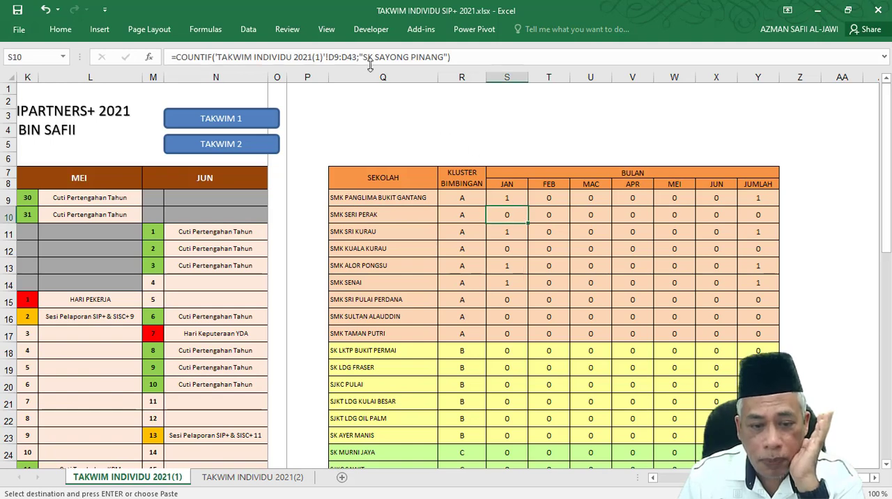
{"action": "left_click_drag", "start_coordinate": [364, 58], "coordinate": [445, 57]}
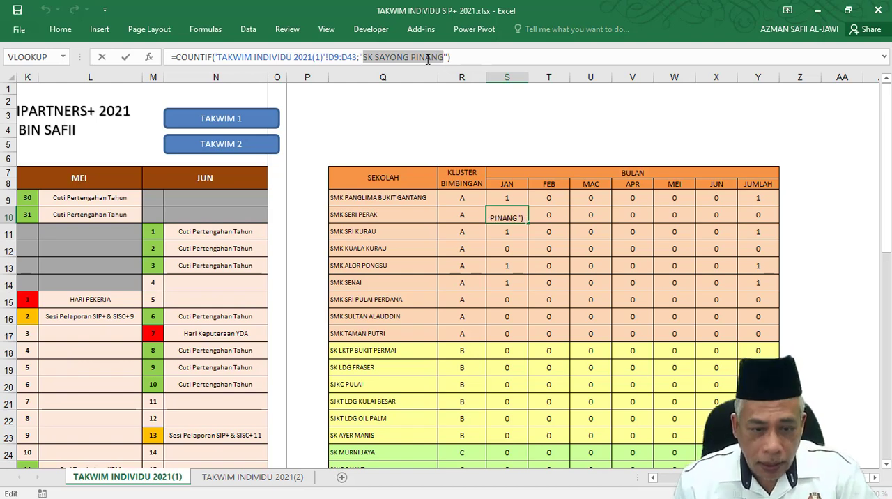
{"action": "key", "text": "Tab"}
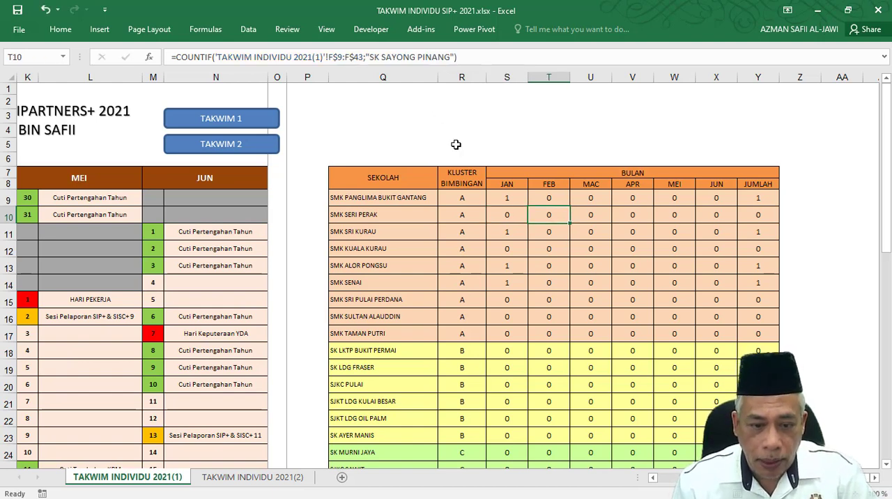
{"action": "double_click", "coordinate": [377, 215]}
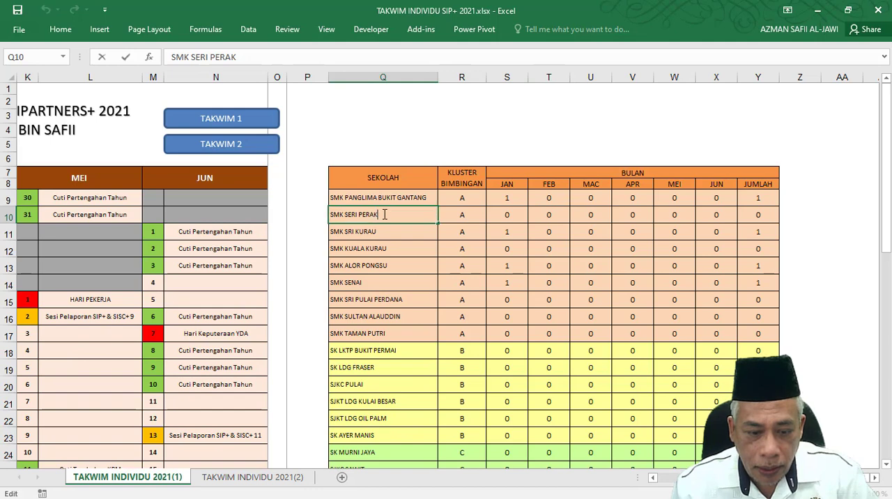
{"action": "left_click_drag", "start_coordinate": [379, 214], "coordinate": [317, 220]}
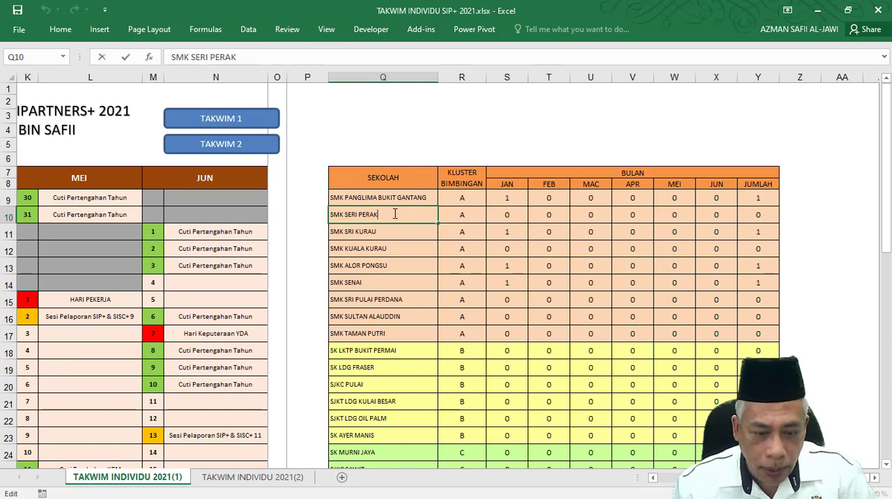
{"action": "left_click_drag", "start_coordinate": [381, 214], "coordinate": [330, 214]}
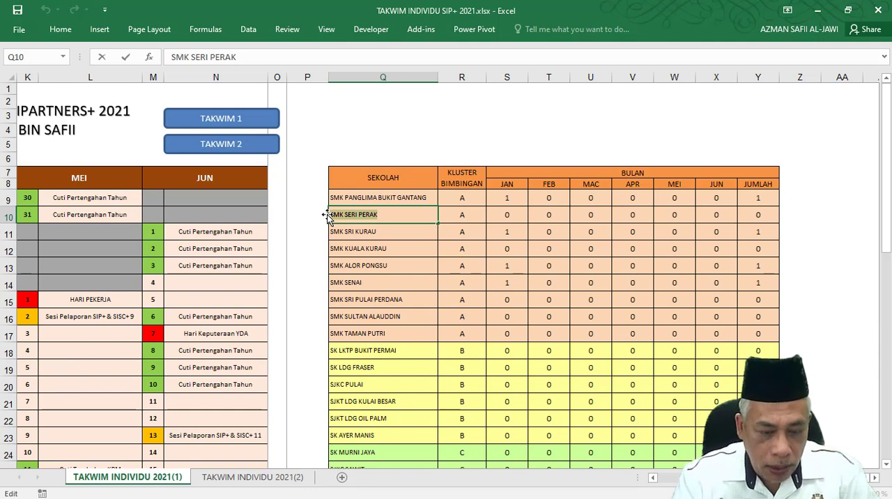
{"action": "left_click", "coordinate": [509, 214]}
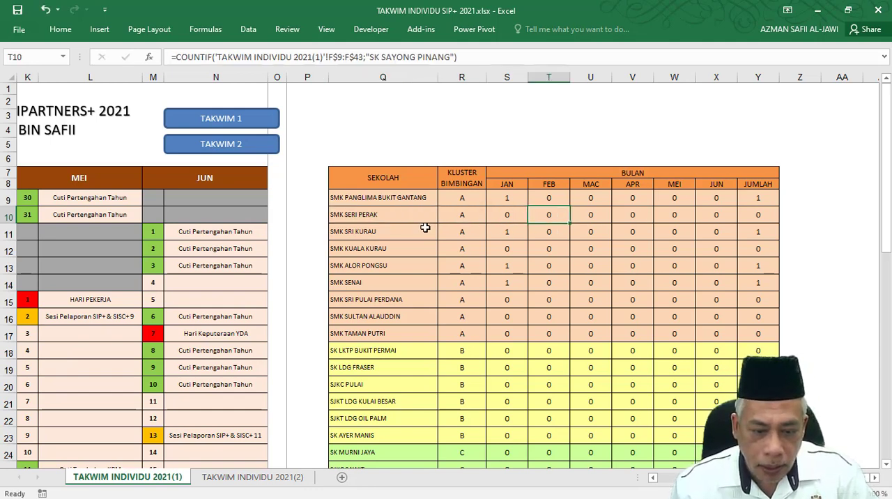
{"action": "left_click", "coordinate": [371, 211]}
{"action": "key", "text": "ctrl+c"}
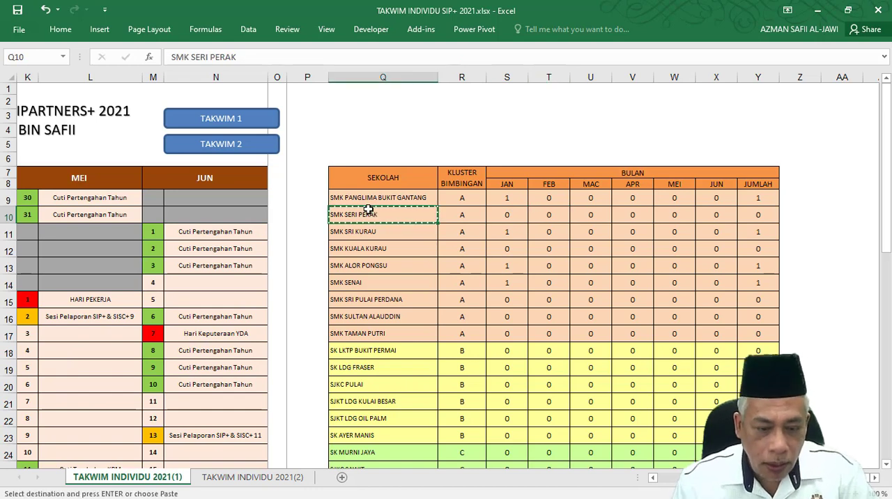
{"action": "left_click", "coordinate": [503, 214]}
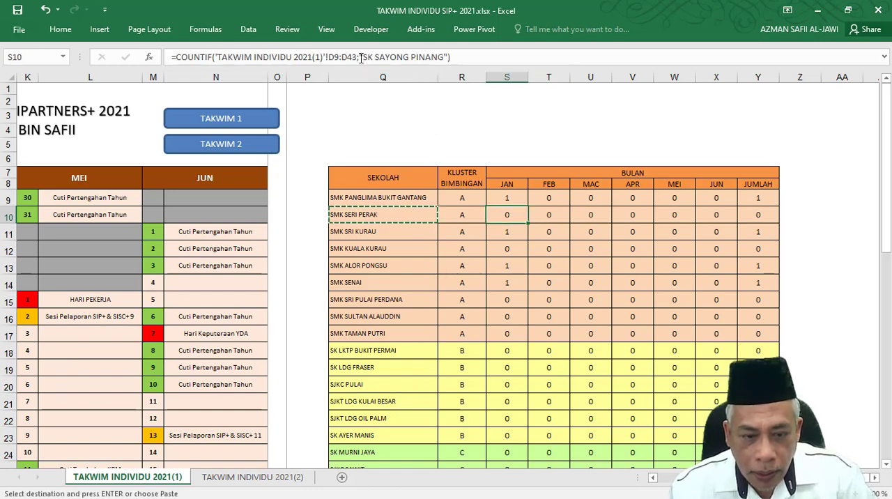
{"action": "left_click_drag", "start_coordinate": [364, 57], "coordinate": [443, 57]}
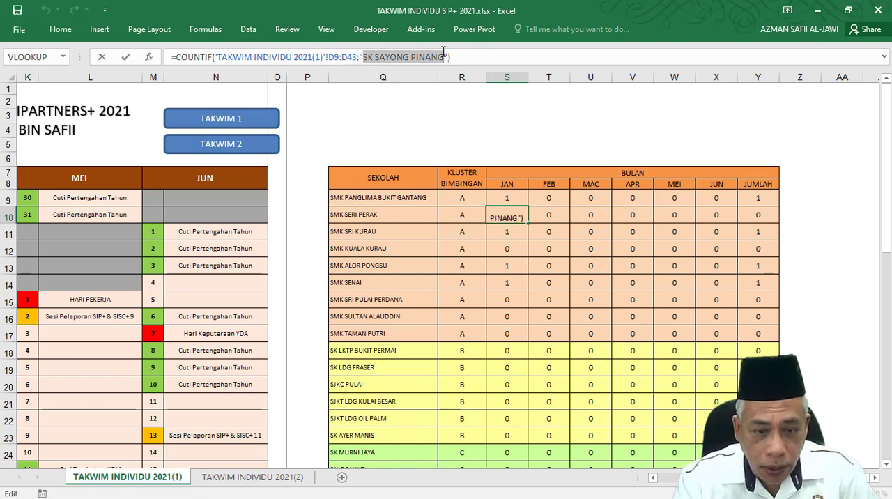
{"action": "key", "text": "Escape"}
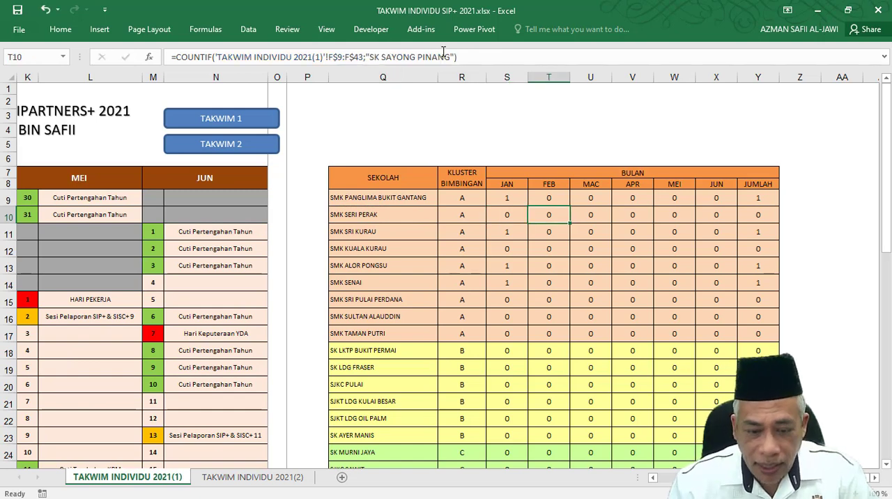
Copy the text SMK SERI PERAK from Q10 and paste it over the criterion in the January COUNTIF formula in S10.
{"action": "left_click", "coordinate": [367, 218]}
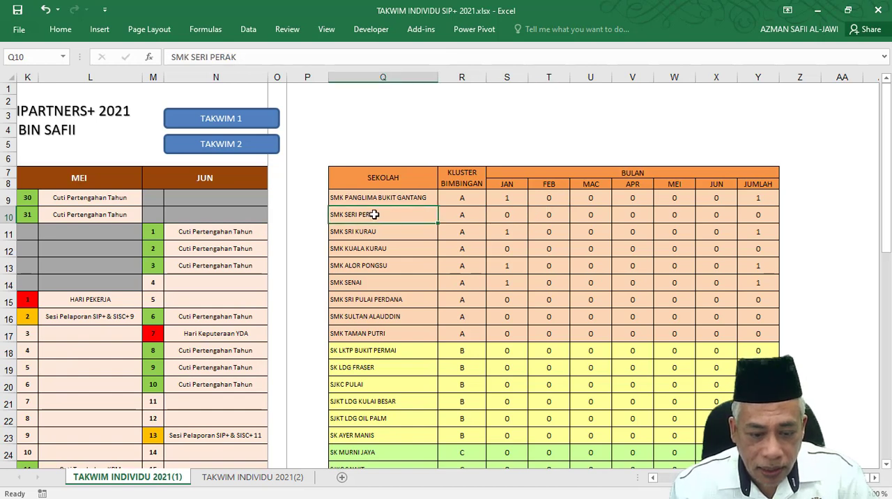
{"action": "double_click", "coordinate": [397, 212]}
{"action": "left_click_drag", "start_coordinate": [374, 214], "coordinate": [325, 213]}
{"action": "key", "text": "ctrl+c"}
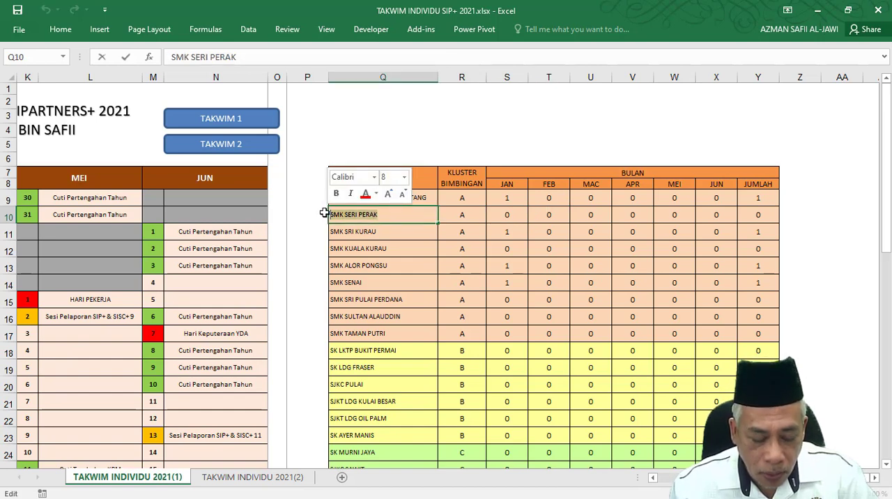
{"action": "left_click", "coordinate": [505, 214]}
{"action": "left_click_drag", "start_coordinate": [362, 58], "coordinate": [443, 57]}
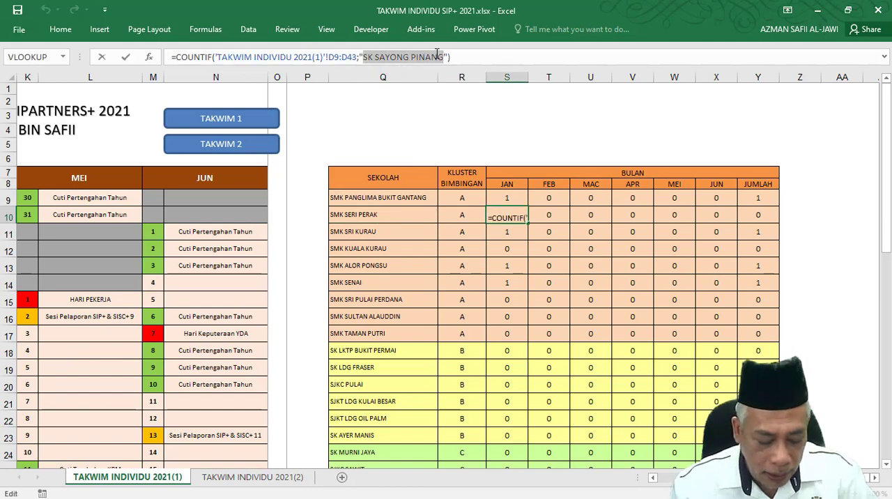
{"action": "key", "text": "ctrl+v"}
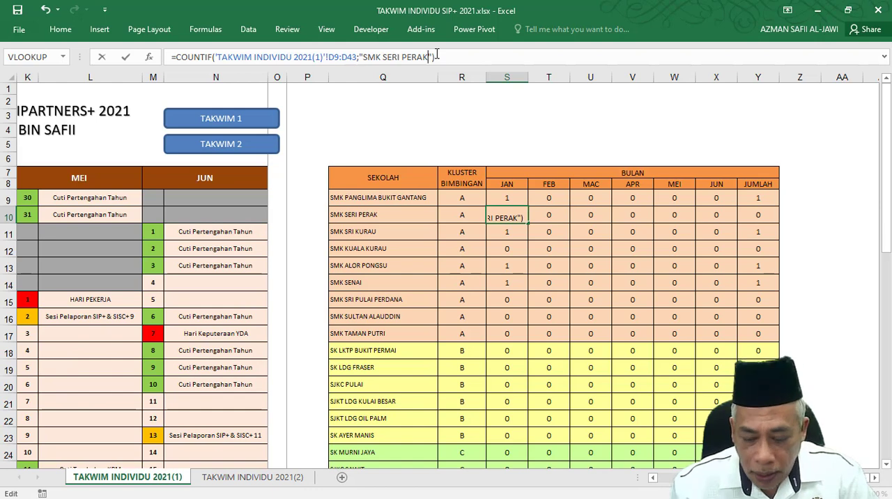
{"action": "key", "text": "Tab"}
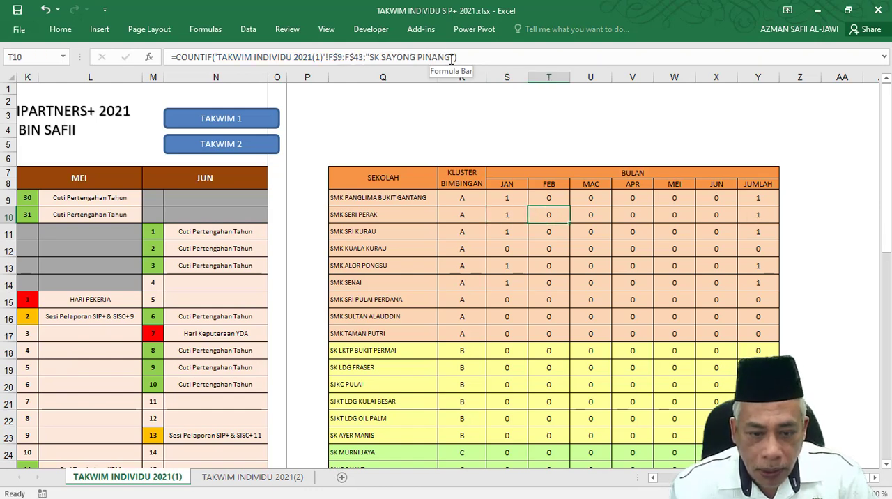
Replace the criterion with SMK SERI PERAK in the February and March COUNTIF formulas in T10 and U10.
{"action": "left_click_drag", "start_coordinate": [451, 59], "coordinate": [373, 66]}
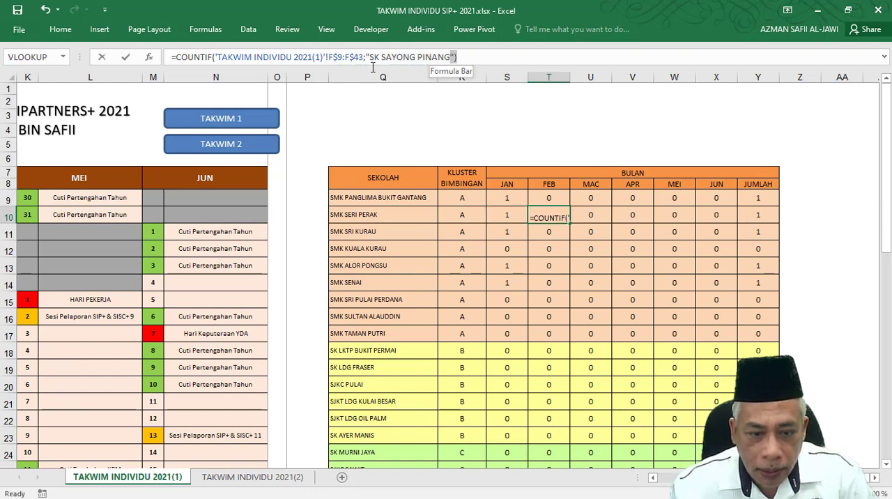
{"action": "key", "text": "ctrl+v"}
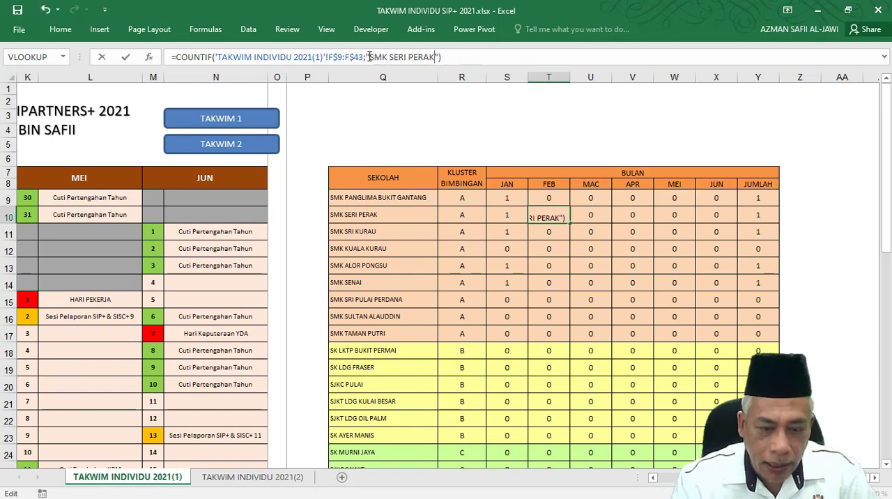
{"action": "key", "text": "Tab"}
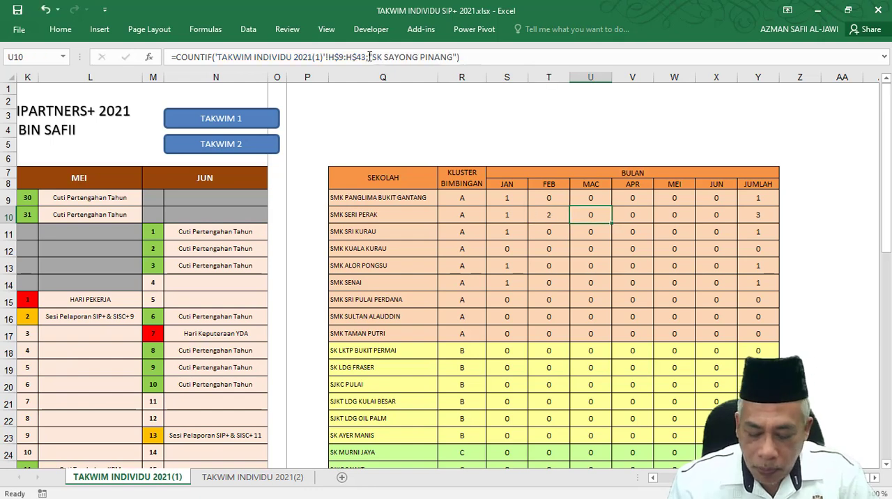
{"action": "left_click", "coordinate": [452, 60]}
{"action": "left_click_drag", "start_coordinate": [453, 57], "coordinate": [371, 58]}
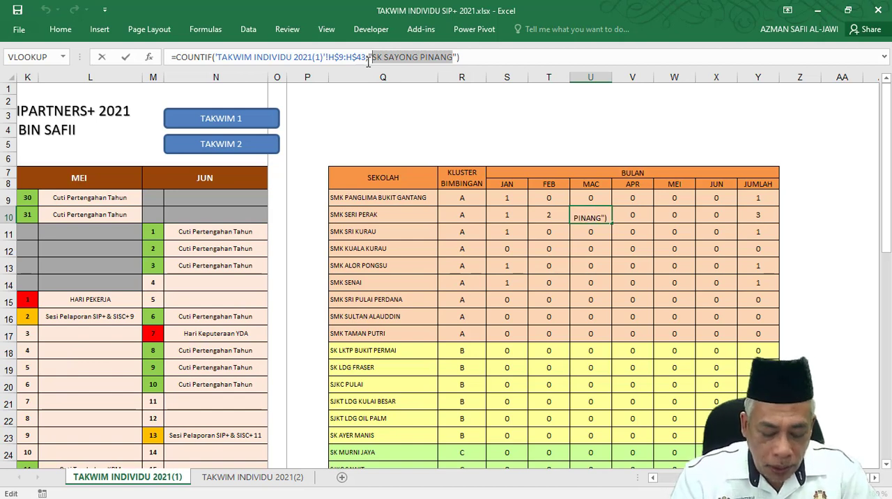
{"action": "key", "text": "ctrl+v"}
{"action": "key", "text": "Tab"}
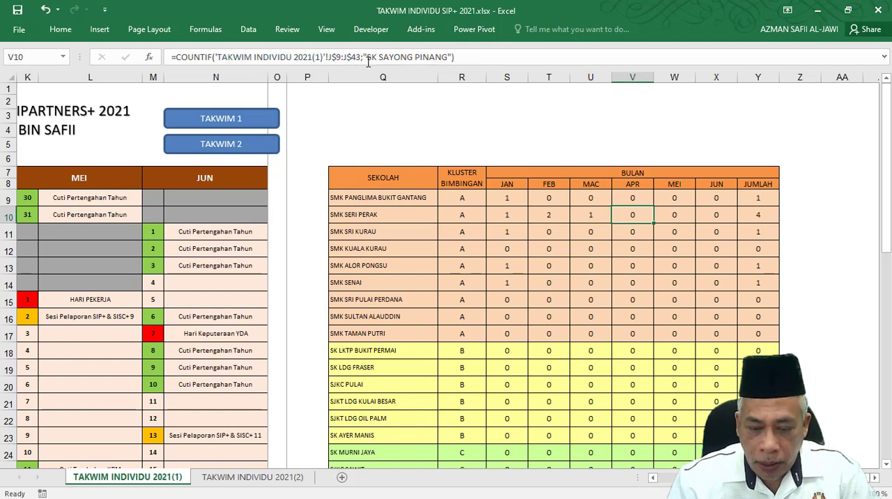
Replace the criterion with SMK SERI PERAK in the April and May COUNTIF formulas in V10 and W10.
{"action": "left_click_drag", "start_coordinate": [447, 57], "coordinate": [366, 57]}
{"action": "key", "text": "ctrl+v"}
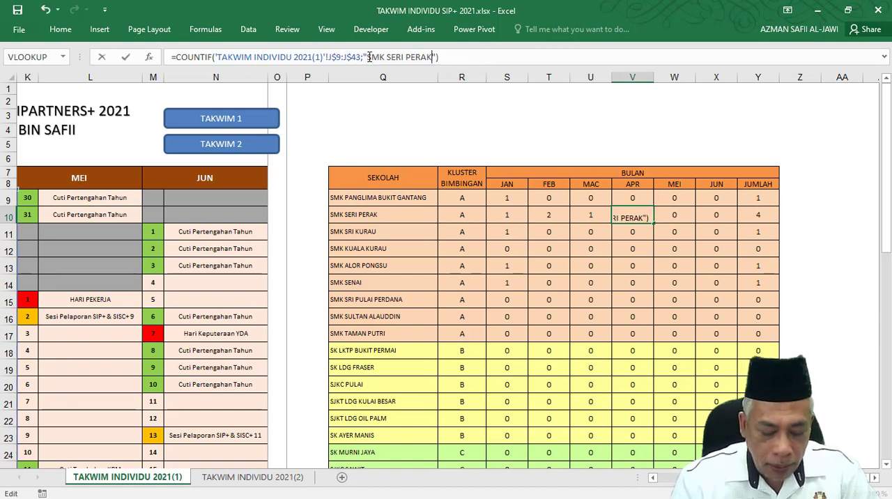
{"action": "key", "text": "Tab"}
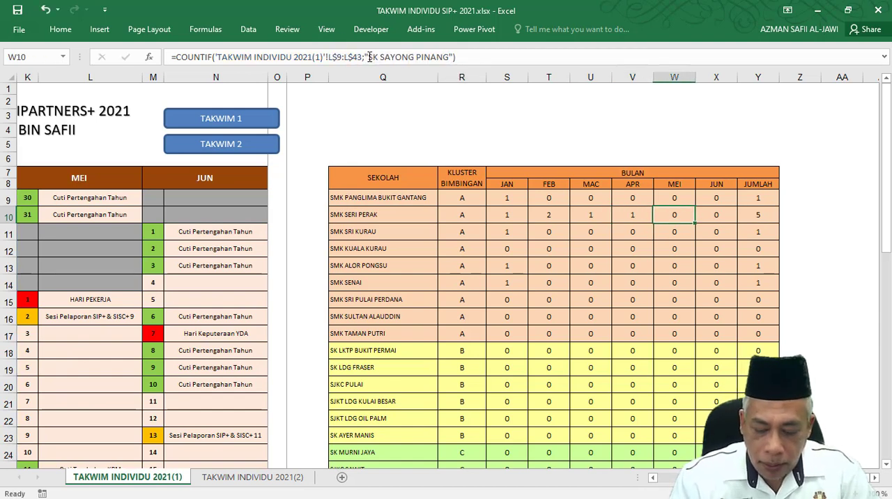
{"action": "left_click", "coordinate": [450, 57]}
{"action": "left_click_drag", "start_coordinate": [450, 57], "coordinate": [372, 60]}
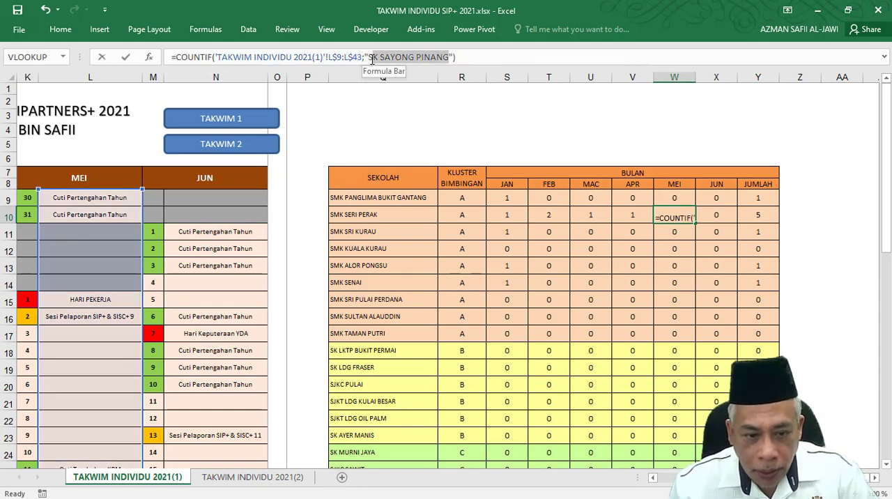
{"action": "key", "text": "ctrl+v"}
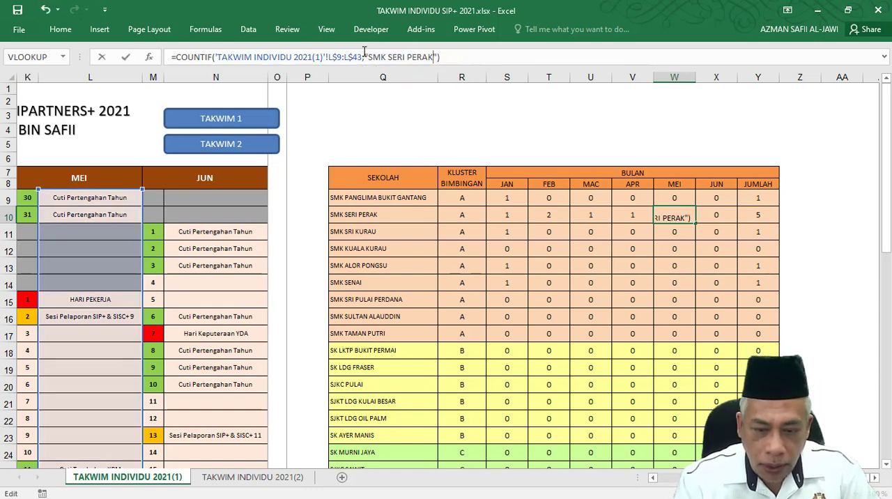
{"action": "key", "text": "Tab"}
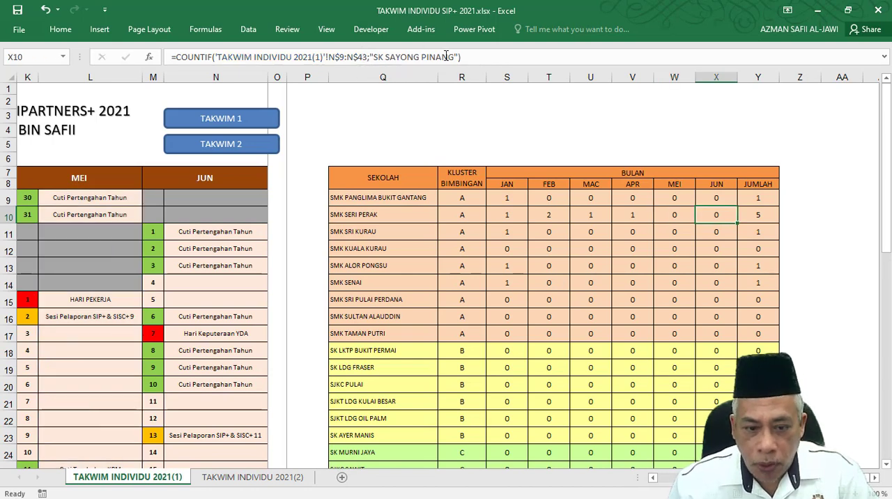
Replace the school name in the June COUNTIF formula in X10 with SMK SERI PERAK.
{"action": "left_click_drag", "start_coordinate": [455, 57], "coordinate": [374, 60]}
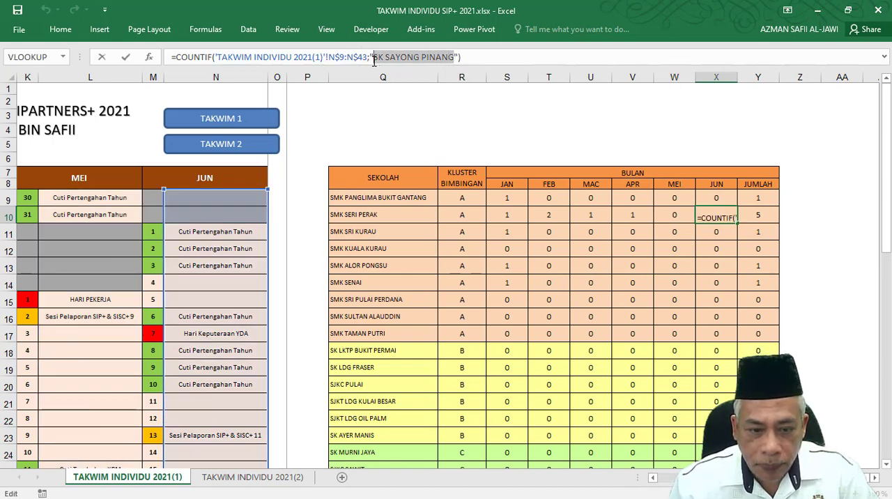
{"action": "type", "text": "SMK SERI PERAK"}
{"action": "key", "text": "Tab"}
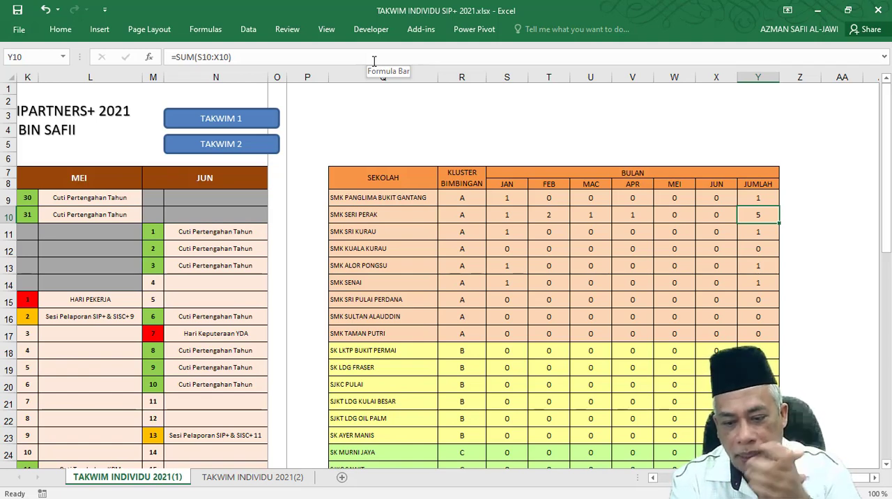
{"action": "left_click", "coordinate": [375, 219]}
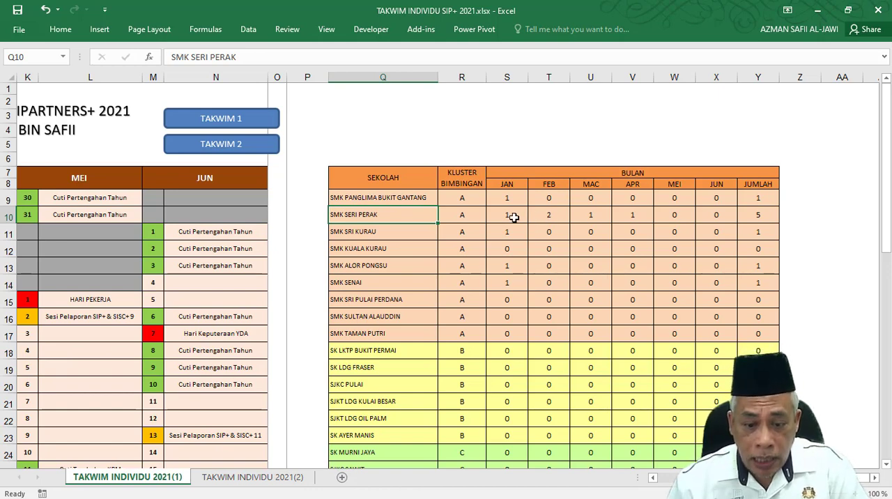
{"action": "scroll", "coordinate": [502, 255], "scroll_direction": "down", "scroll_amount": 5}
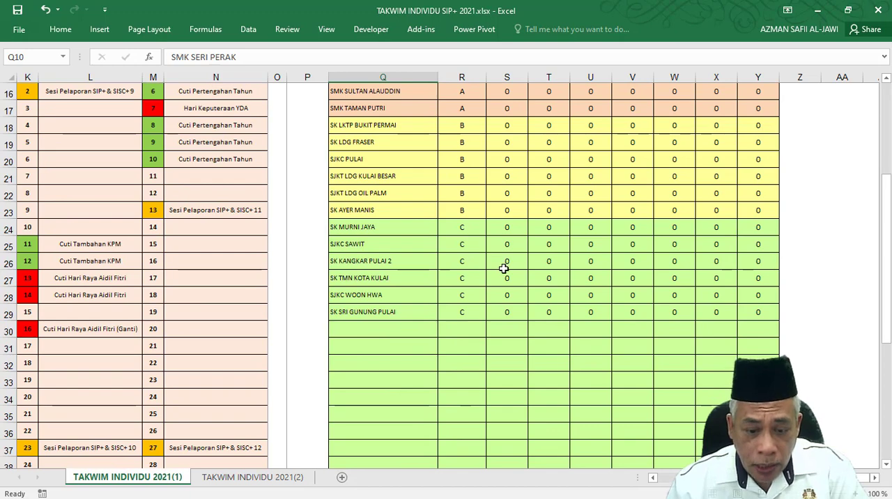
{"action": "scroll", "coordinate": [503, 267], "scroll_direction": "down", "scroll_amount": 1}
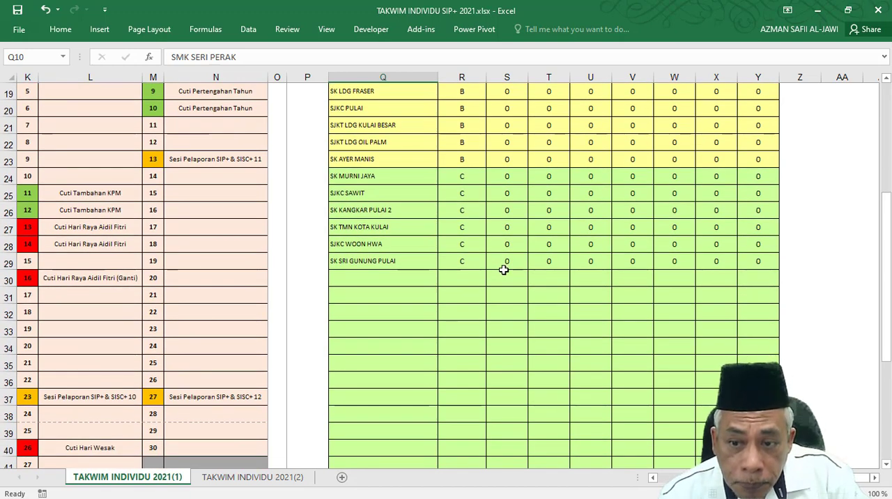
{"action": "scroll", "coordinate": [503, 270], "scroll_direction": "up", "scroll_amount": 6}
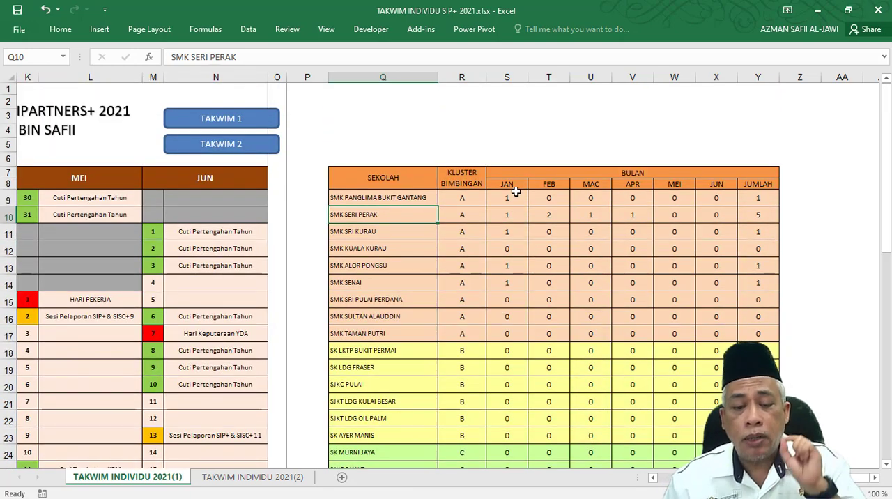
Copy the text SMK SRI KURAU from Q11 and paste it over the criterion in the January COUNTIF formula in S11.
{"action": "left_click", "coordinate": [510, 234]}
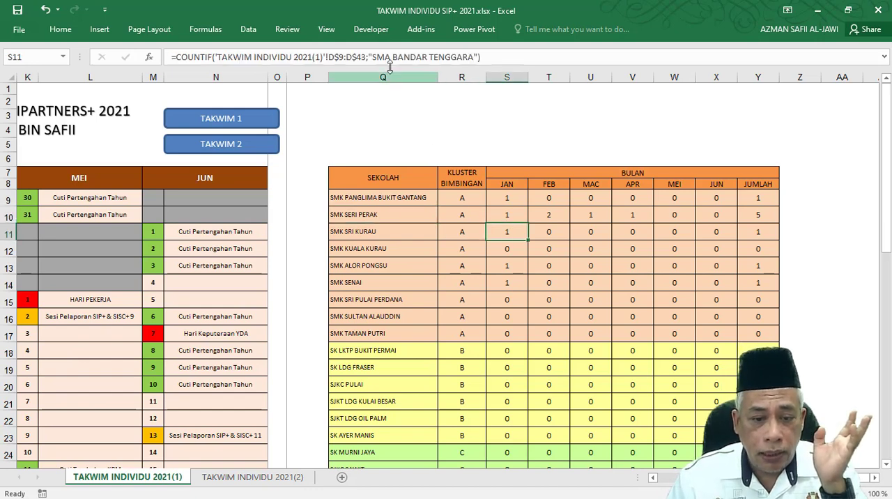
{"action": "double_click", "coordinate": [388, 232]}
{"action": "left_click_drag", "start_coordinate": [322, 241], "coordinate": [331, 237]}
{"action": "key", "text": "ctrl+c"}
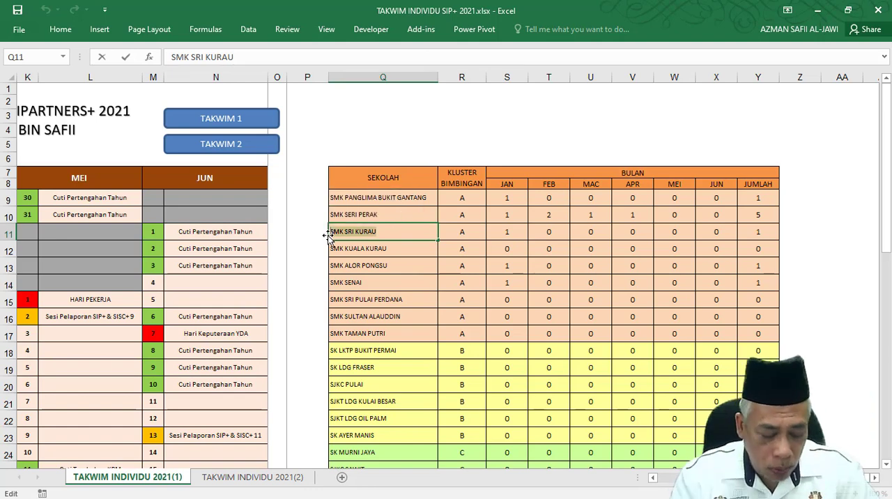
{"action": "left_click", "coordinate": [517, 232]}
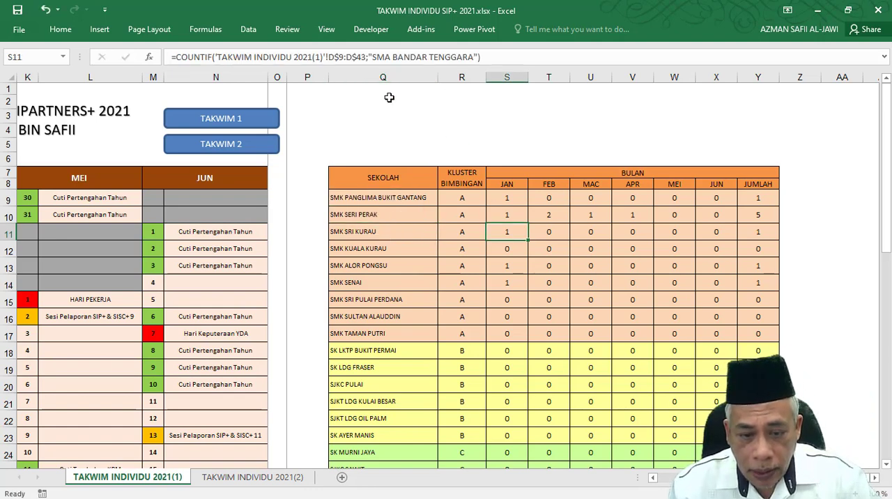
{"action": "left_click_drag", "start_coordinate": [373, 58], "coordinate": [473, 54]}
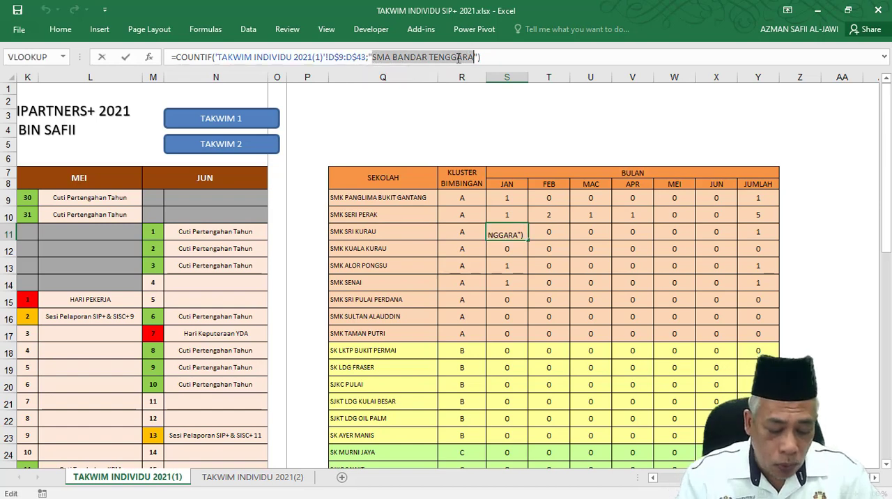
{"action": "key", "text": "ctrl+v"}
{"action": "key", "text": "Tab"}
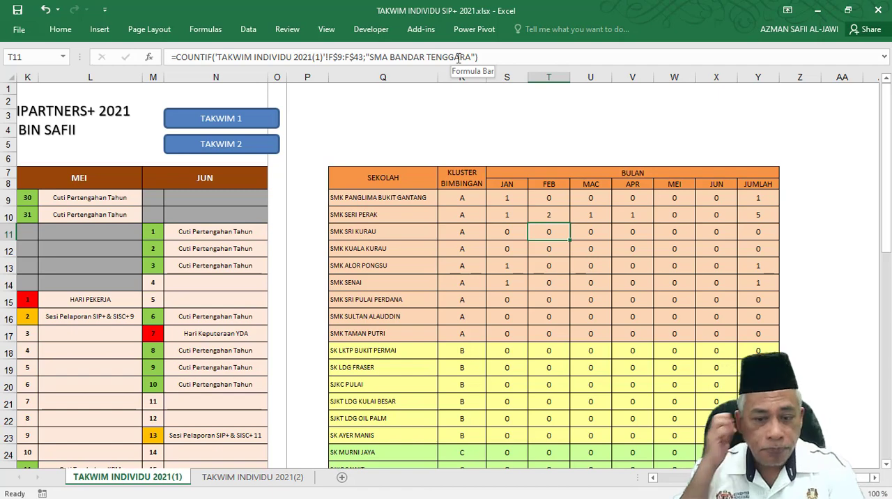
{"action": "scroll", "coordinate": [446, 223], "scroll_direction": "down", "scroll_amount": 3}
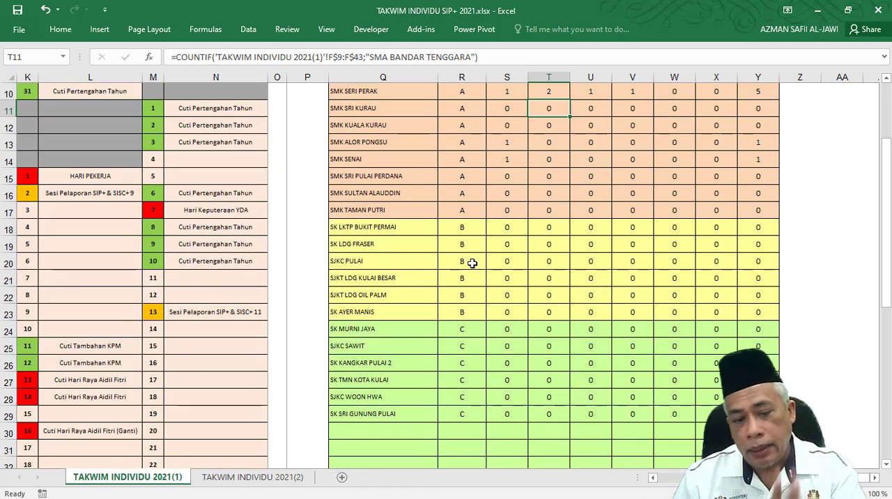
Enter SMK A as a new school in cell Q30, rejecting the suggested completion.
{"action": "scroll", "coordinate": [470, 274], "scroll_direction": "down", "scroll_amount": 2}
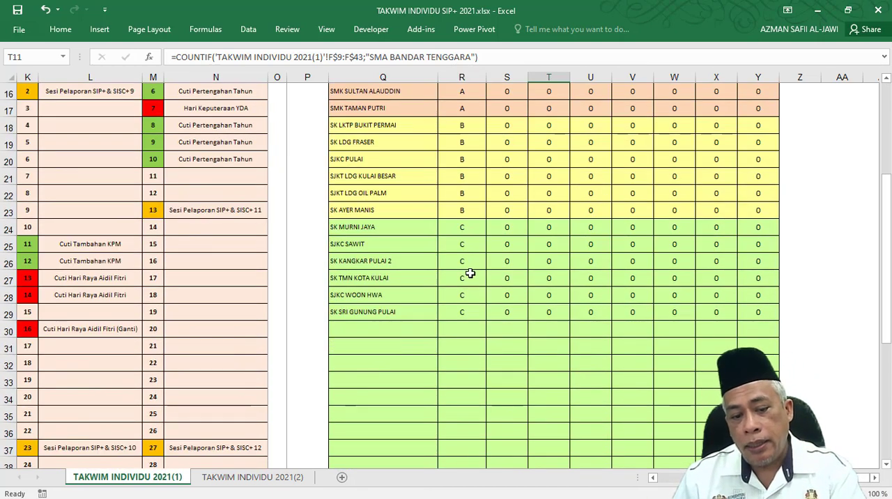
{"action": "left_click", "coordinate": [382, 329]}
{"action": "type", "text": "S"}
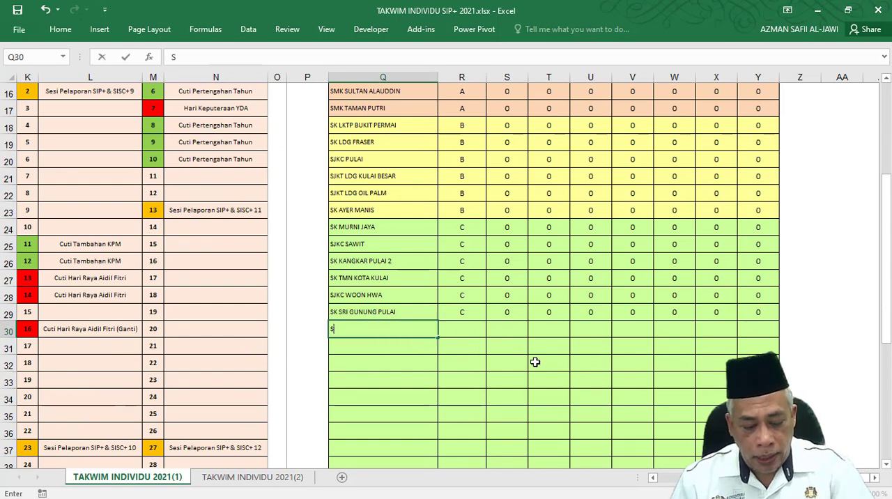
{"action": "type", "text": "MK A"}
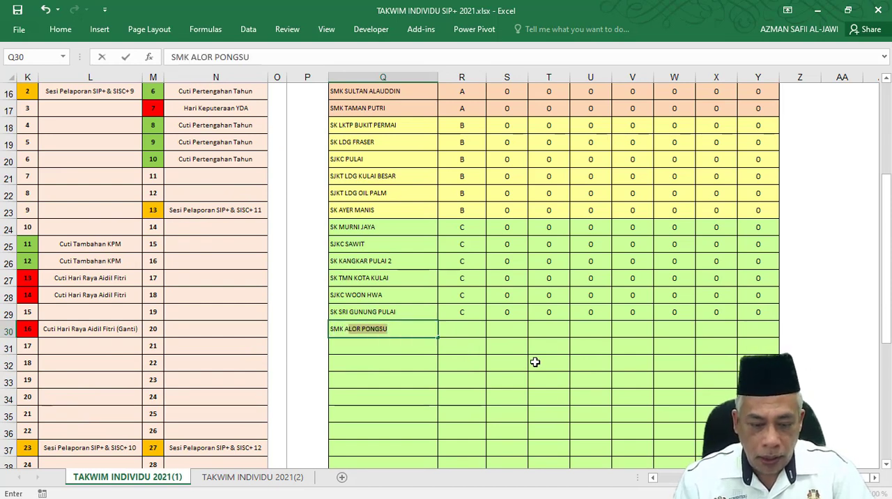
{"action": "key", "text": "Delete"}
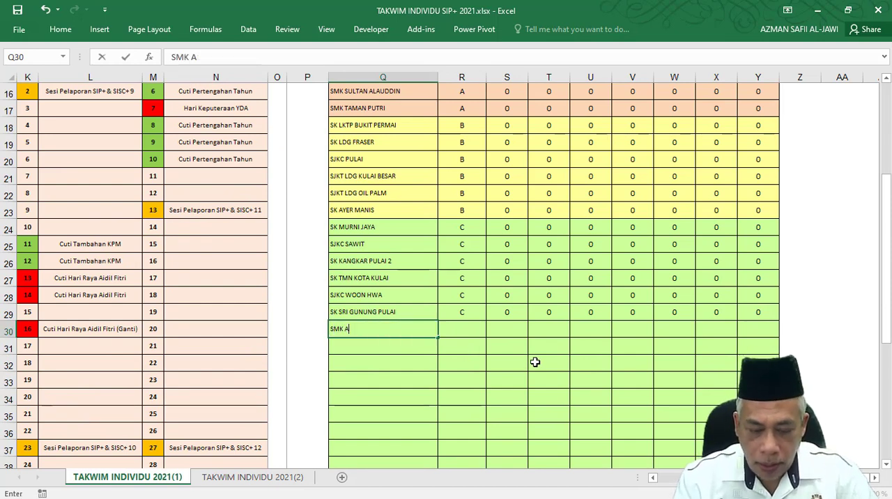
{"action": "key", "text": "Return"}
Fill SMK A from Q30 down to Q33, with the fill option switched to formatting only.
{"action": "left_click", "coordinate": [411, 332]}
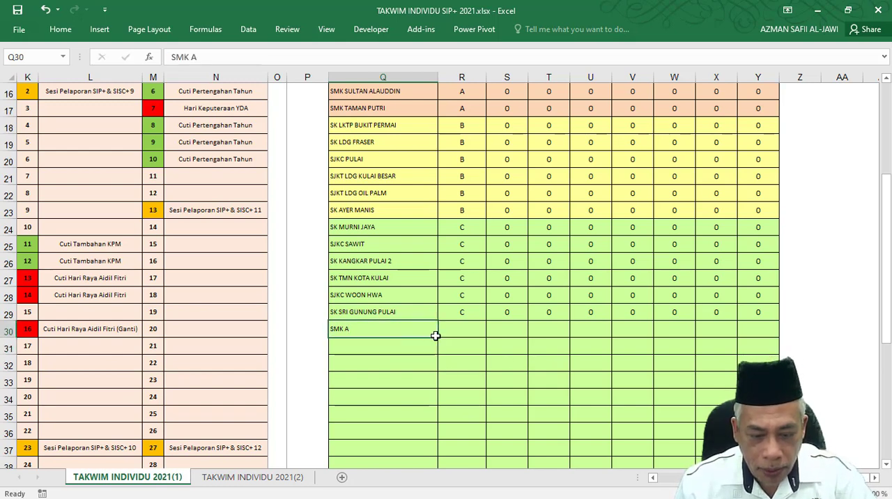
{"action": "left_click_drag", "start_coordinate": [431, 369], "coordinate": [427, 427]}
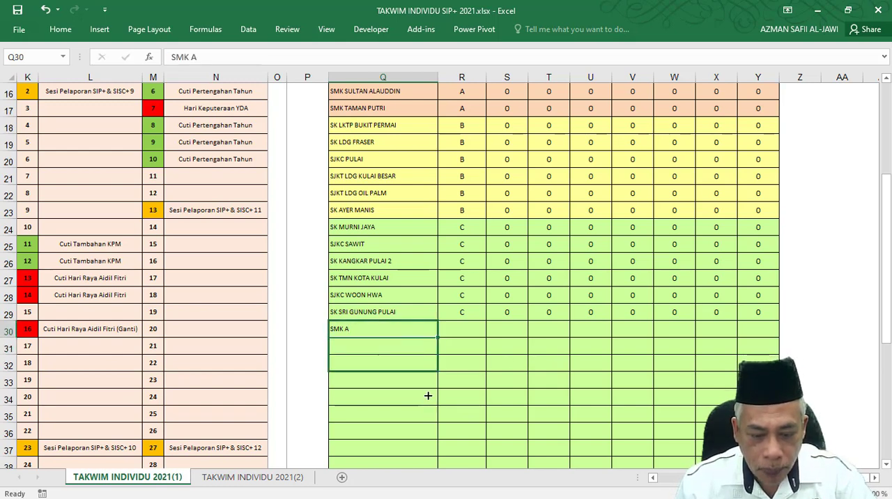
{"action": "left_click_drag", "start_coordinate": [423, 391], "coordinate": [422, 390]}
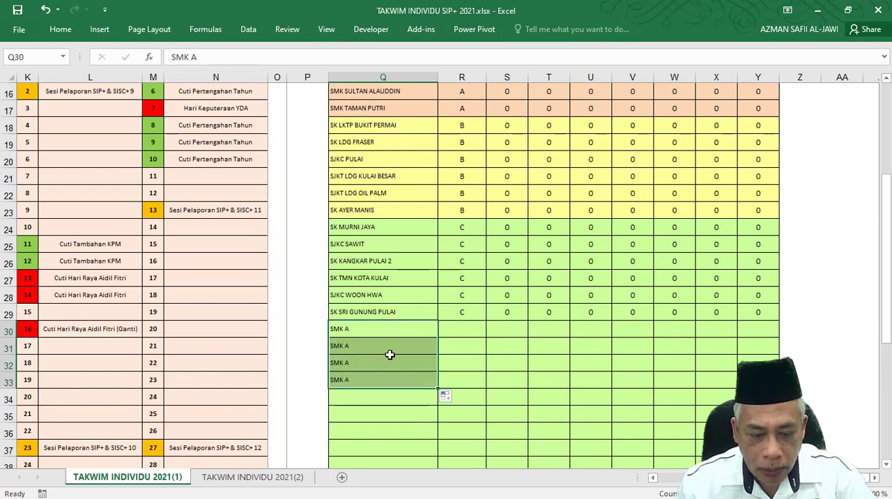
{"action": "left_click", "coordinate": [447, 396]}
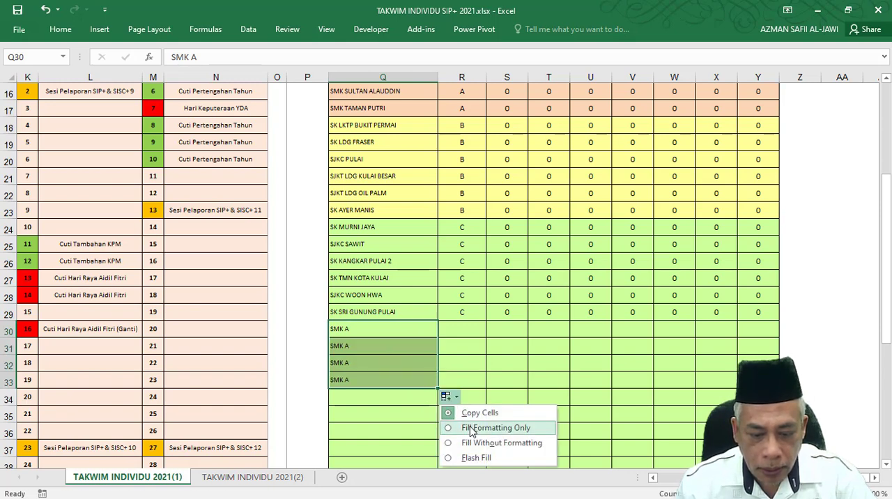
{"action": "left_click", "coordinate": [471, 428]}
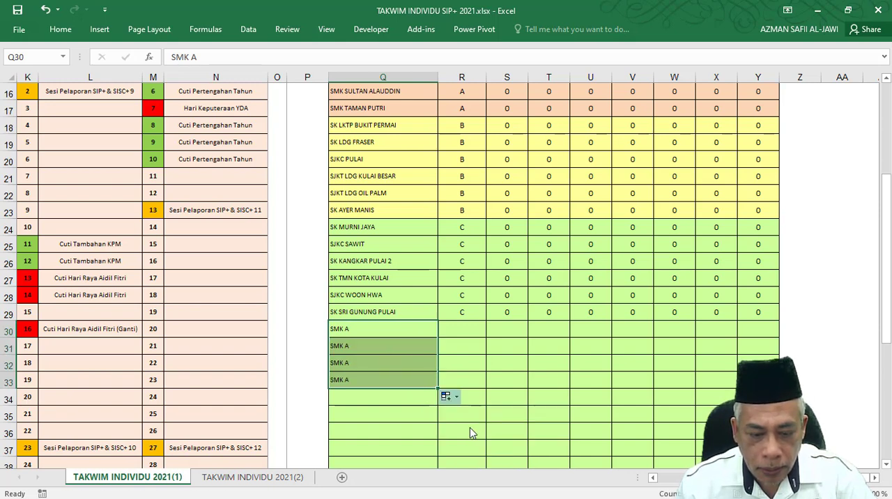
Enter SMK B in cell Q31 and SMKC in cell Q32 as additional schools.
{"action": "left_click", "coordinate": [354, 332]}
{"action": "left_click", "coordinate": [361, 349]}
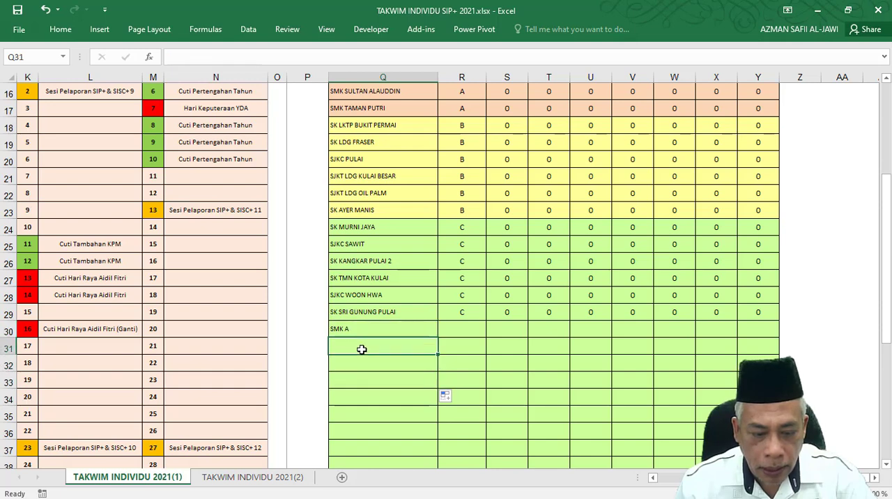
{"action": "type", "text": "SMK B"}
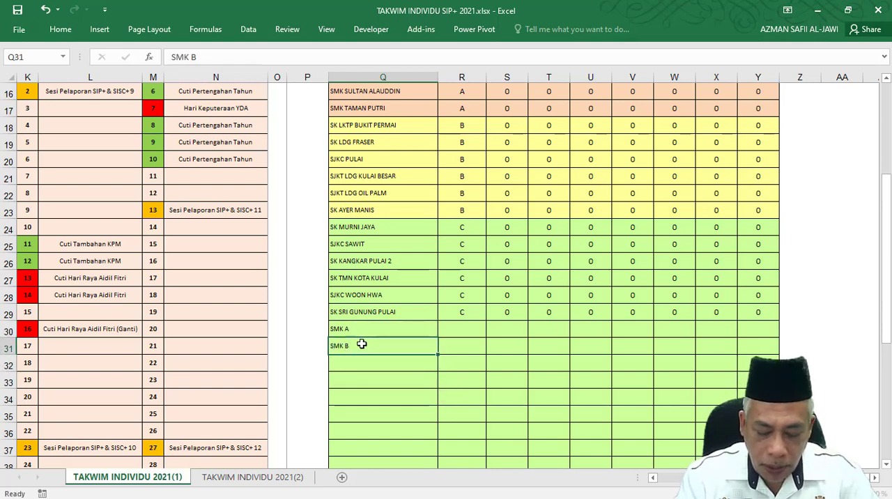
{"action": "key", "text": "Tab"}
{"action": "key", "text": "Return"}
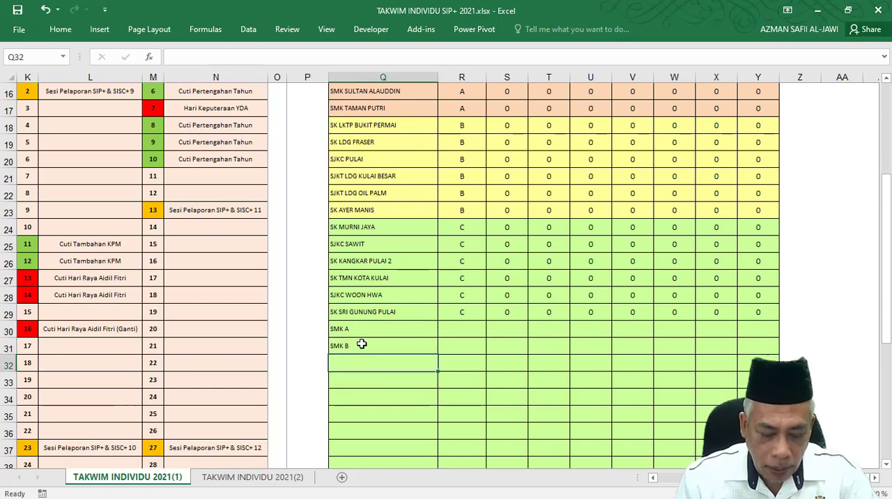
{"action": "type", "text": "SMKC"}
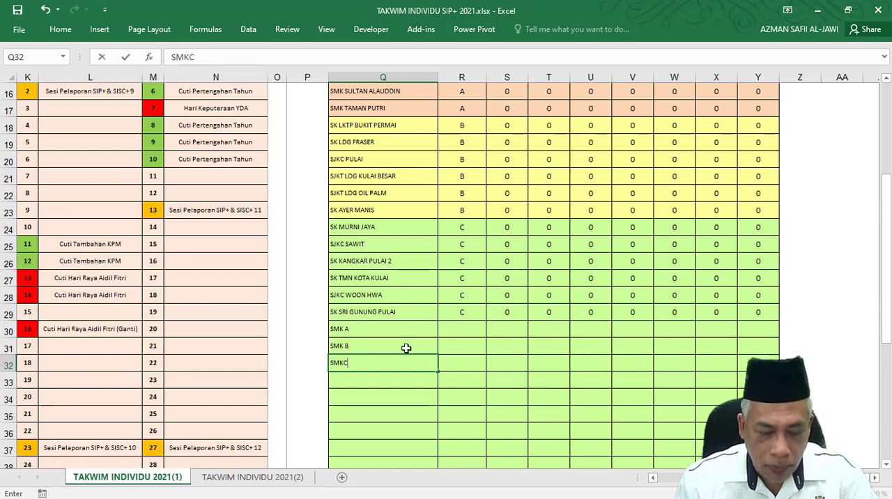
Fill the cluster, monthly COUNTIF and total cells from R29:Y29 down through row 32 for the added schools.
{"action": "left_click", "coordinate": [466, 344]}
{"action": "left_click_drag", "start_coordinate": [457, 312], "coordinate": [779, 369]}
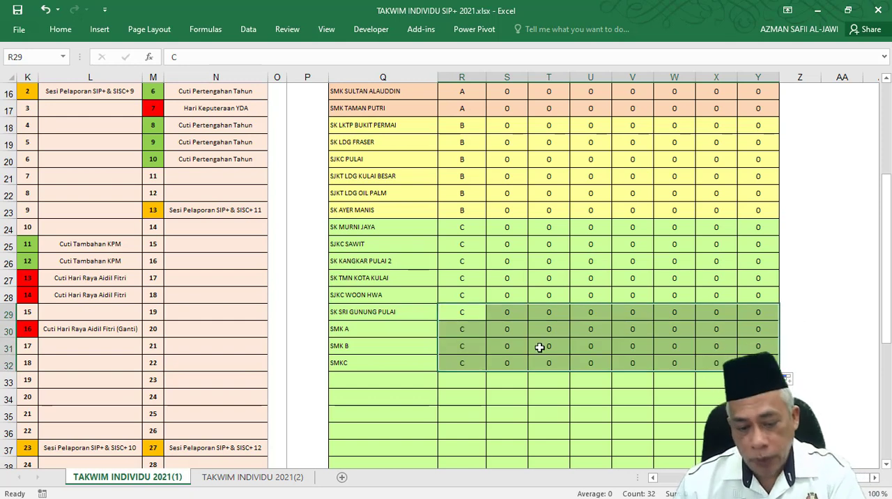
{"action": "left_click", "coordinate": [504, 314]}
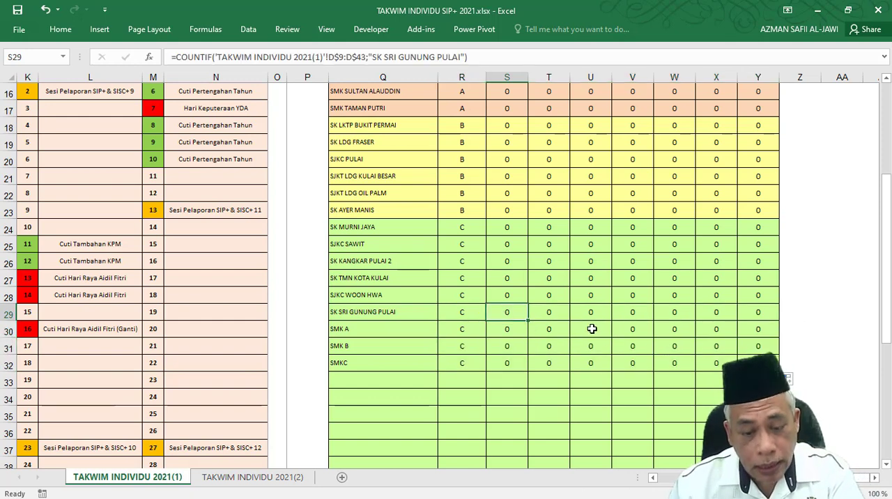
Copy the whole school table data, Q9:Y32, from the TAKWIM INDIVIDU 2021(1) sheet.
{"action": "scroll", "coordinate": [592, 328], "scroll_direction": "up", "scroll_amount": 5}
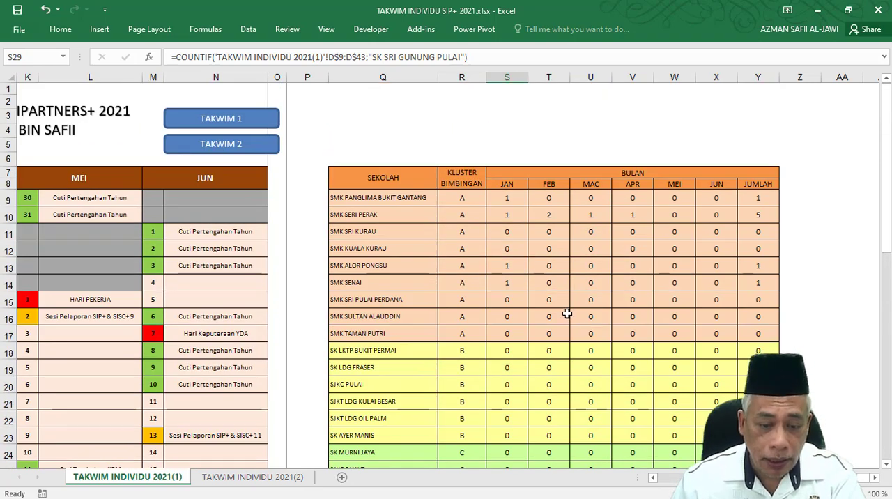
{"action": "left_click_drag", "start_coordinate": [350, 198], "coordinate": [766, 396]}
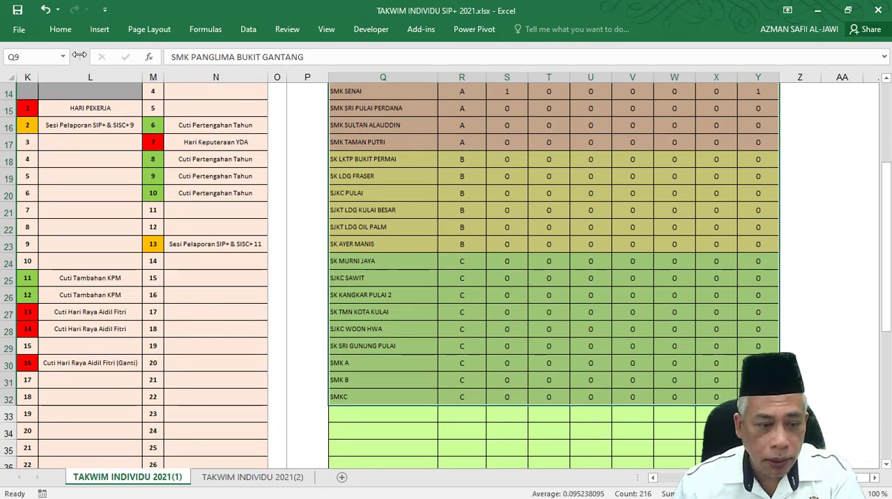
{"action": "scroll", "coordinate": [467, 241], "scroll_direction": "up", "scroll_amount": 3}
{"action": "right_click", "coordinate": [448, 216]}
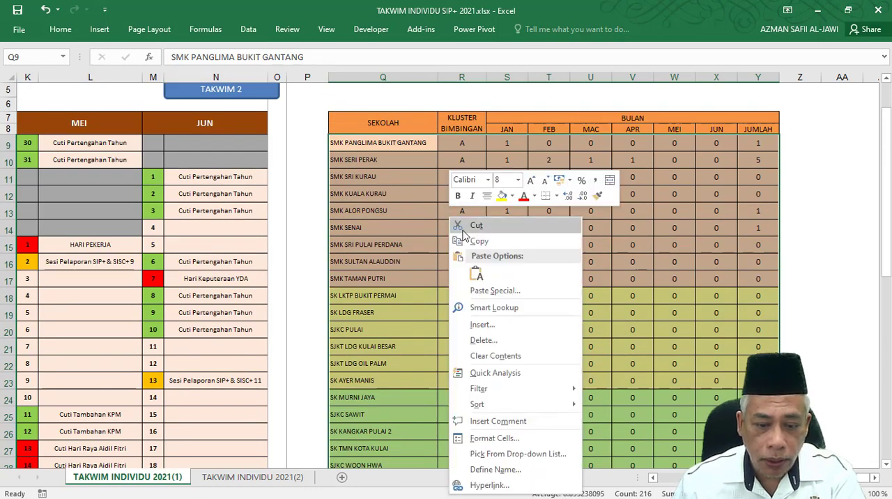
{"action": "left_click", "coordinate": [477, 241]}
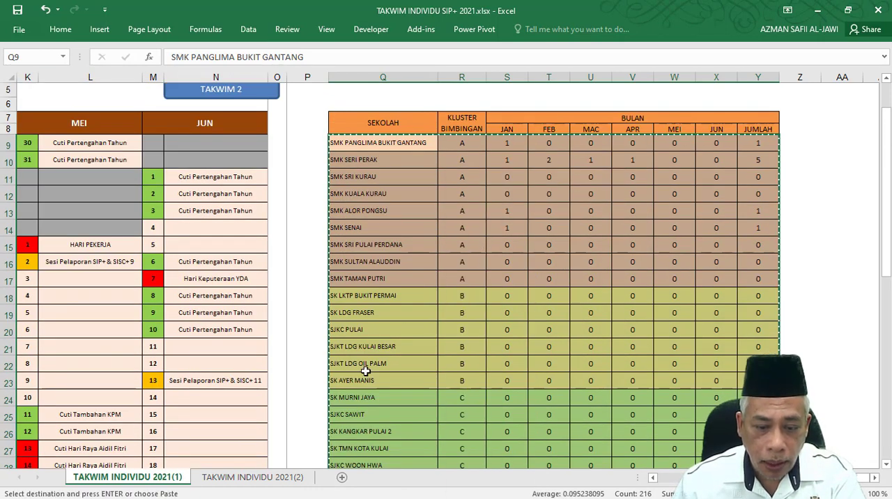
Paste the copied table as values only at Q9 on the TAKWIM INDIVIDU 2021(2) sheet and widen column Q to fit the school names.
{"action": "left_click", "coordinate": [226, 478]}
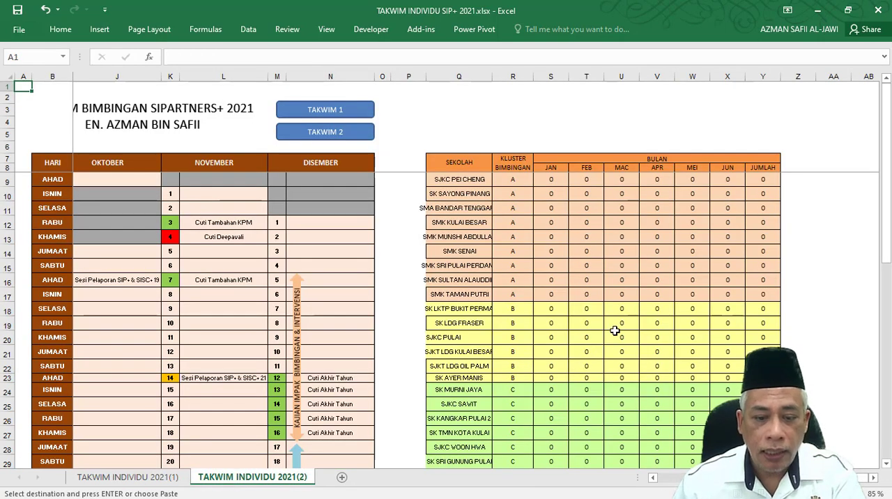
{"action": "left_click", "coordinate": [471, 182]}
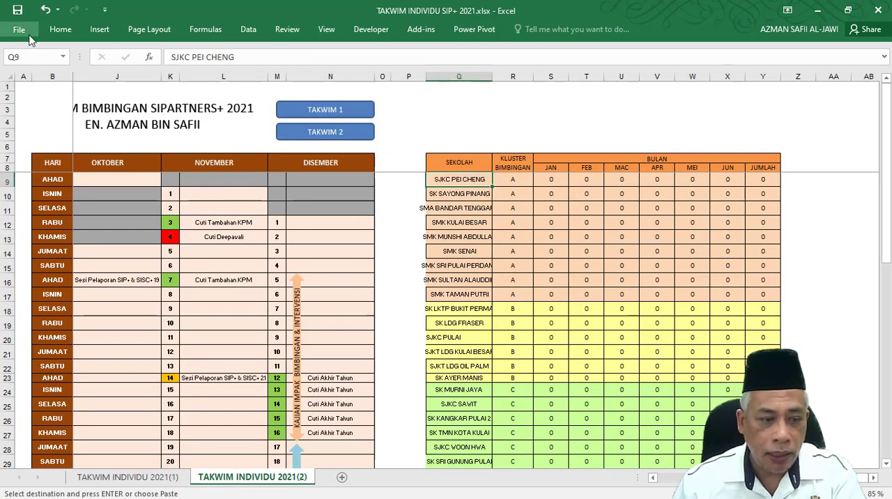
{"action": "left_click", "coordinate": [55, 32]}
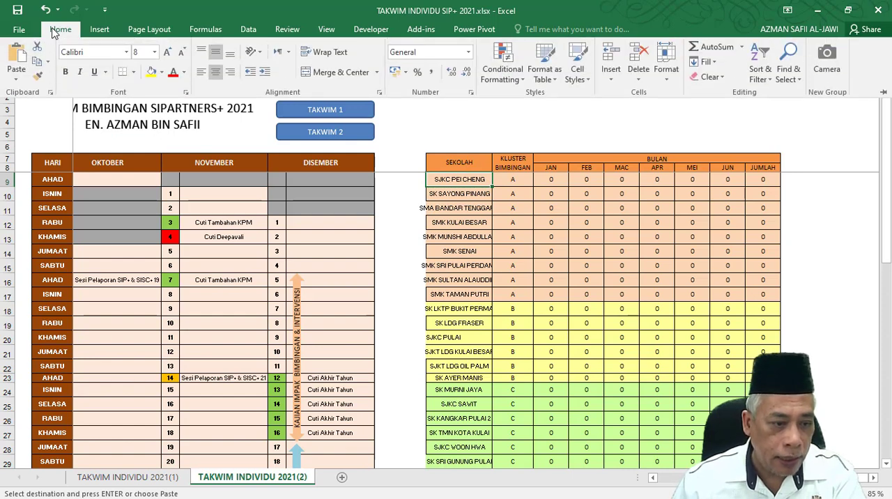
{"action": "left_click", "coordinate": [16, 75]}
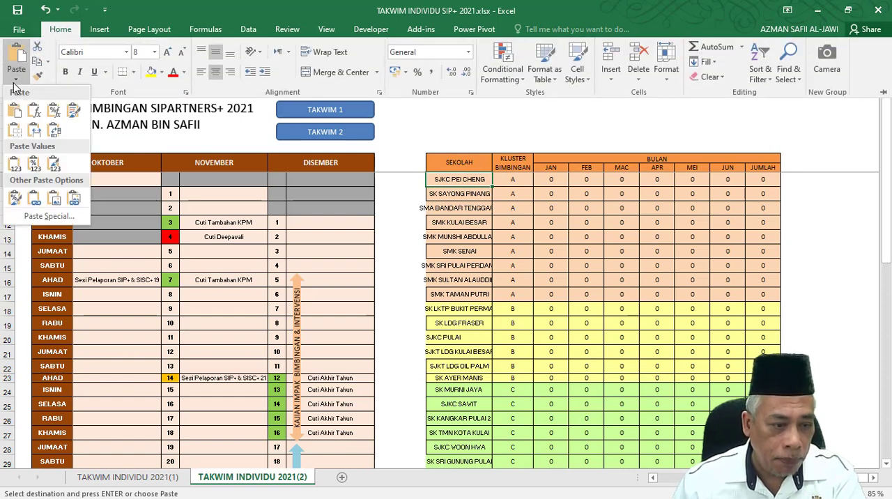
{"action": "left_click", "coordinate": [15, 164]}
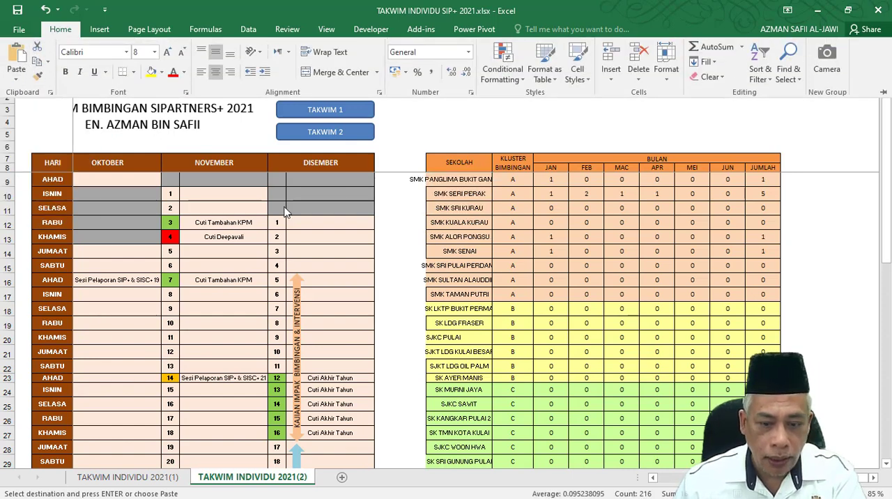
{"action": "left_click", "coordinate": [499, 182]}
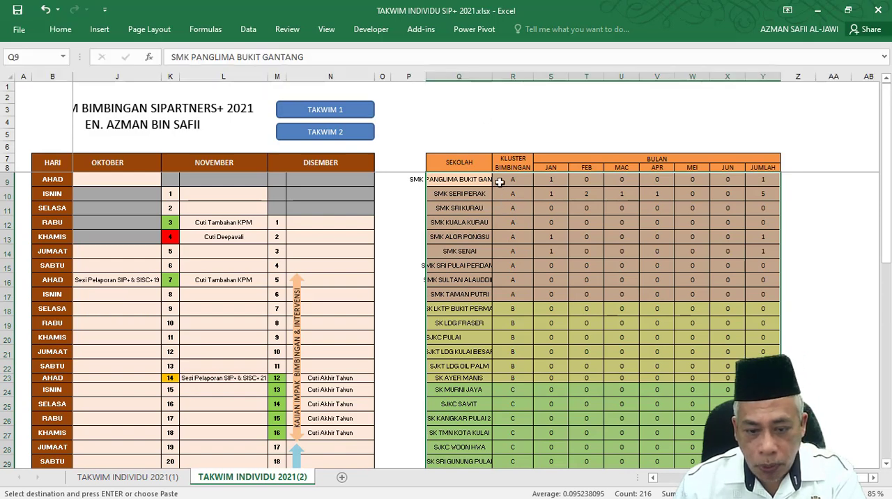
{"action": "left_click_drag", "start_coordinate": [492, 76], "coordinate": [565, 79]}
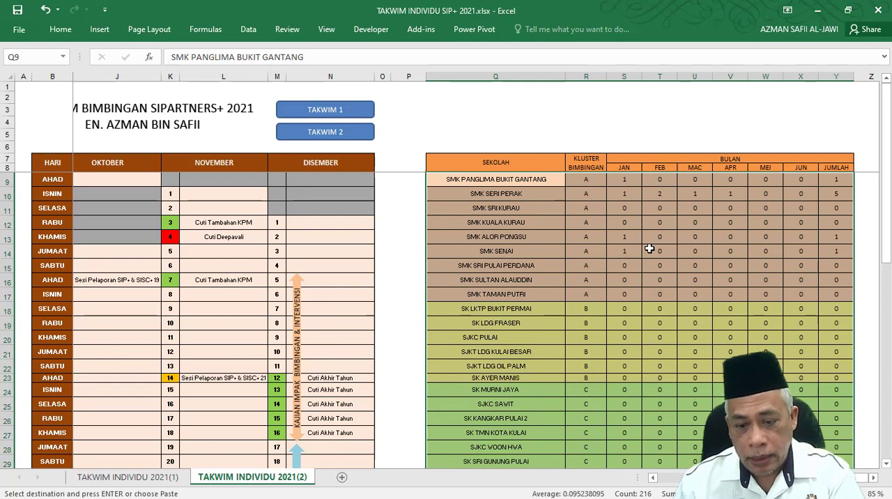
Clear the first school name in Q9 on the TAKWIM INDIVIDU 2021(1) sheet and select its January formula in S9.
{"action": "left_click", "coordinate": [148, 478]}
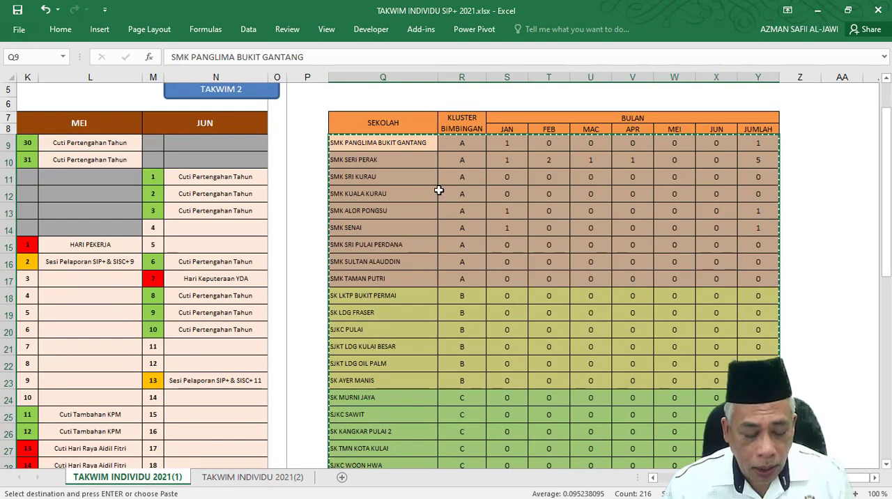
{"action": "key", "text": "BackSpace"}
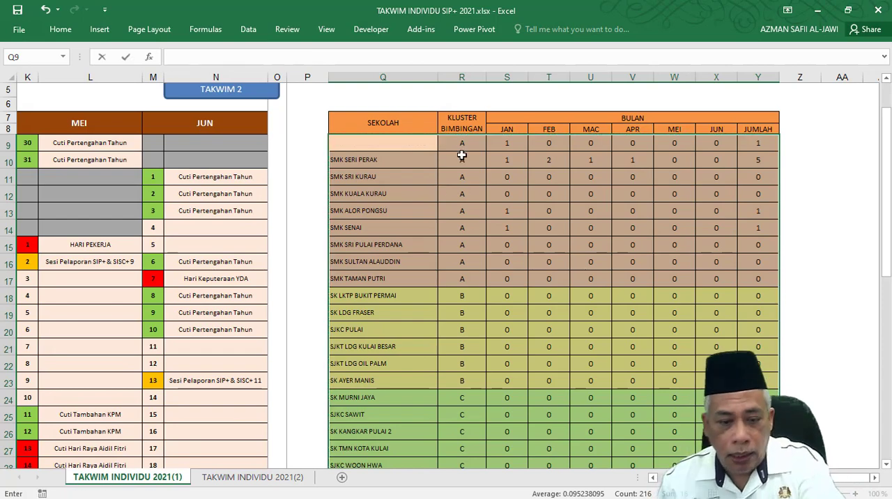
{"action": "left_click", "coordinate": [507, 142]}
{"action": "scroll", "coordinate": [141, 193], "scroll_direction": "up", "scroll_amount": 2}
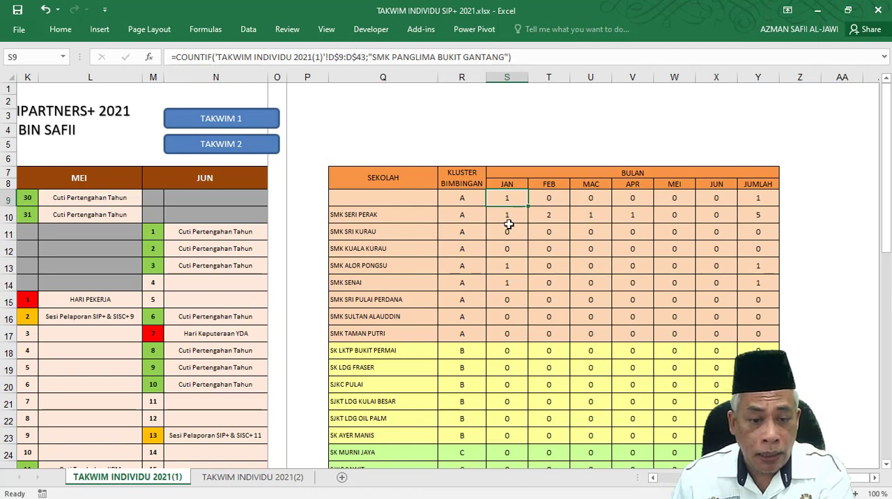
Review the January to June calendar, and compare the January cell S9 on the first sheet with S9 on TAKWIM INDIVIDU 2021(2).
{"action": "left_click_drag", "start_coordinate": [704, 478], "coordinate": [605, 483]}
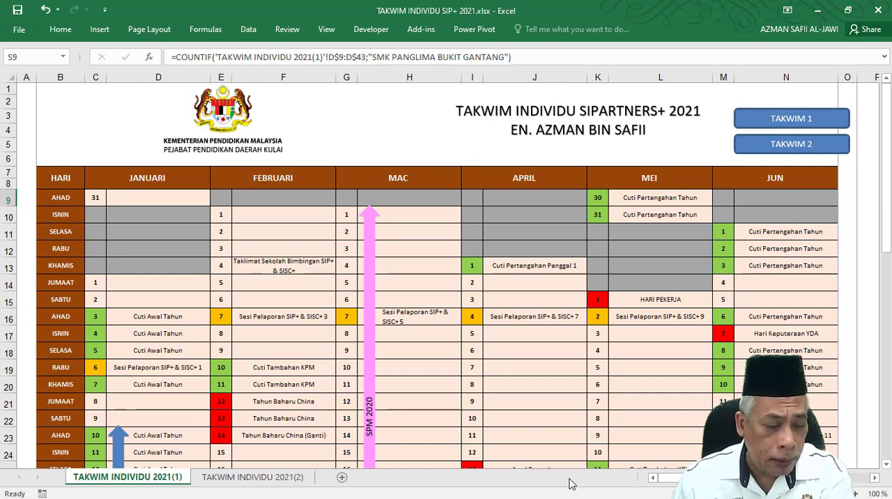
{"action": "left_click_drag", "start_coordinate": [667, 478], "coordinate": [704, 478]}
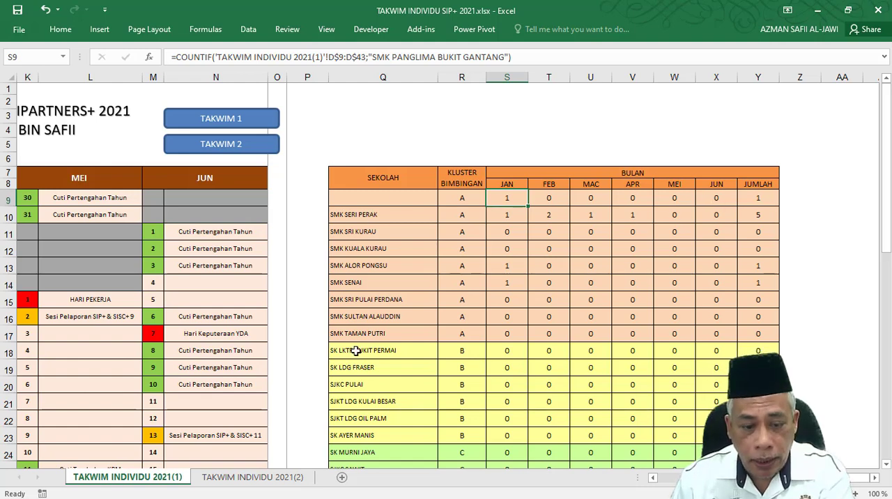
{"action": "left_click", "coordinate": [254, 481]}
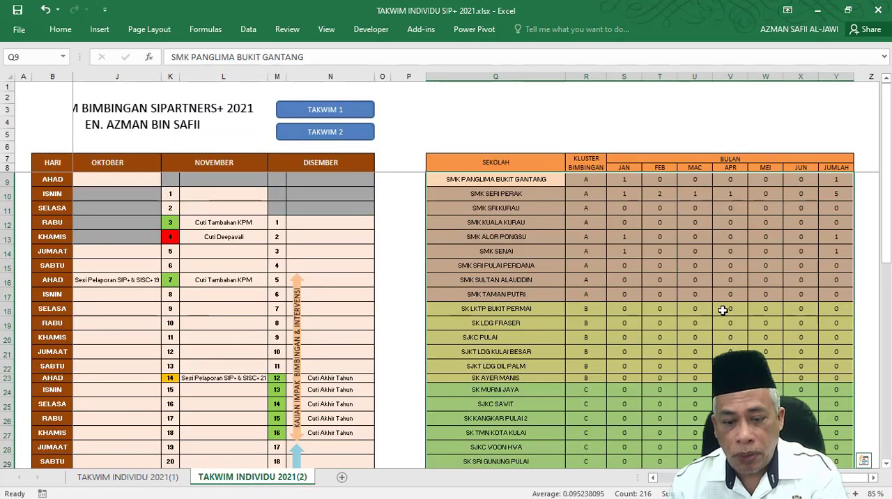
{"action": "left_click", "coordinate": [139, 481]}
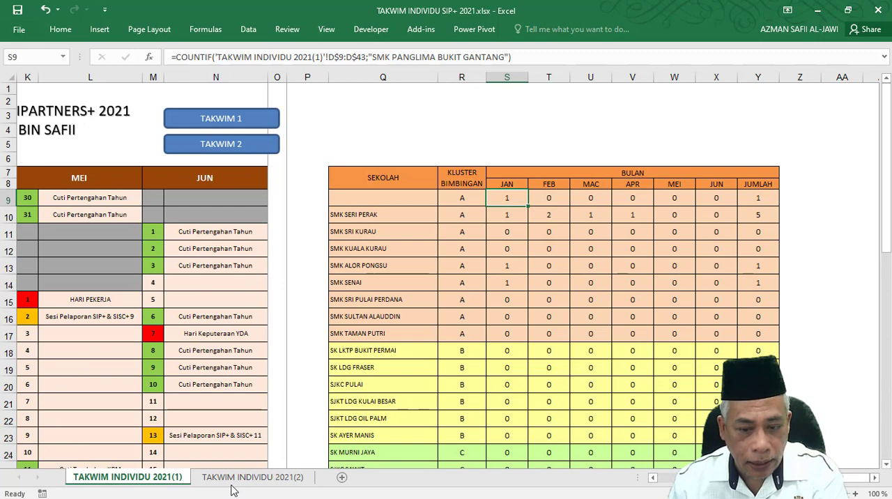
{"action": "left_click", "coordinate": [293, 485]}
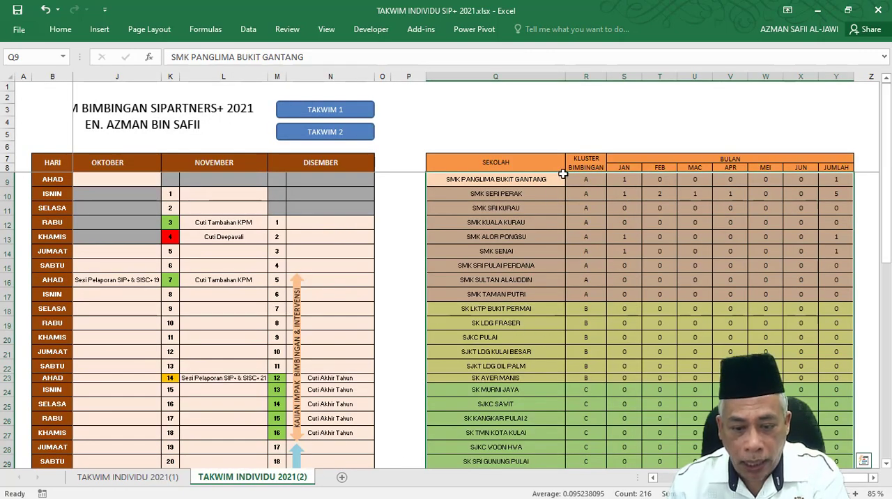
{"action": "left_click", "coordinate": [588, 180]}
{"action": "left_click", "coordinate": [623, 179]}
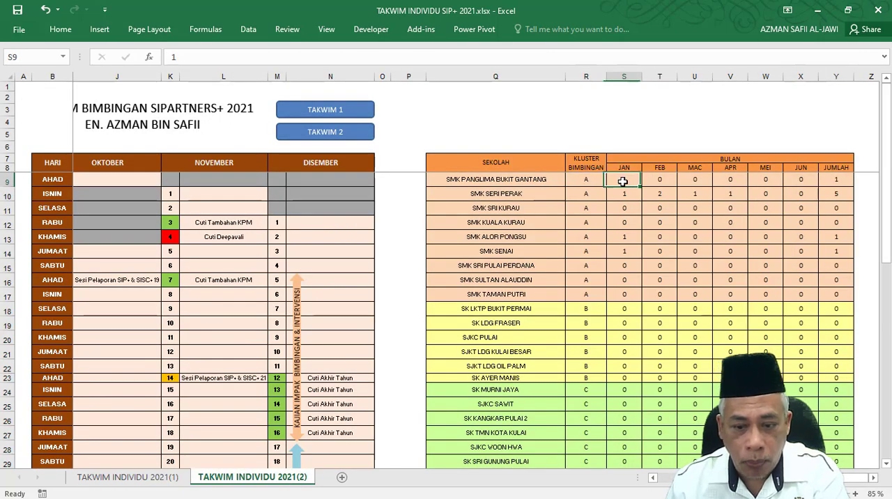
Check the pasted month values on TAKWIM INDIVIDU 2021(2) and undo the clearing of the first school name on TAKWIM INDIVIDU 2021(1).
{"action": "left_click", "coordinate": [652, 181]}
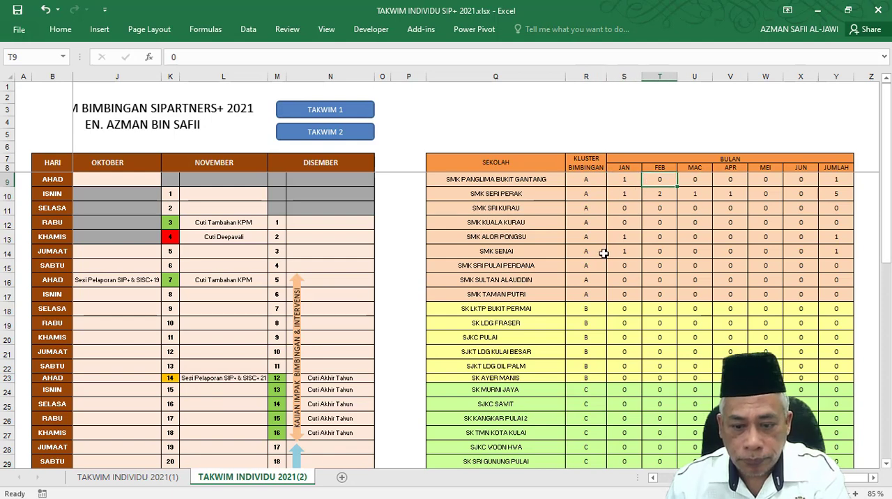
{"action": "left_click", "coordinate": [623, 194]}
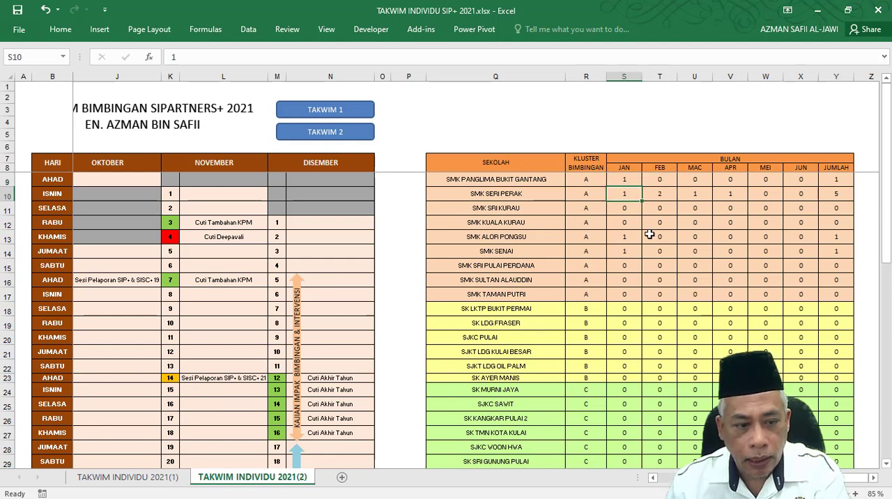
{"action": "left_click", "coordinate": [649, 235]}
{"action": "left_click", "coordinate": [563, 251]}
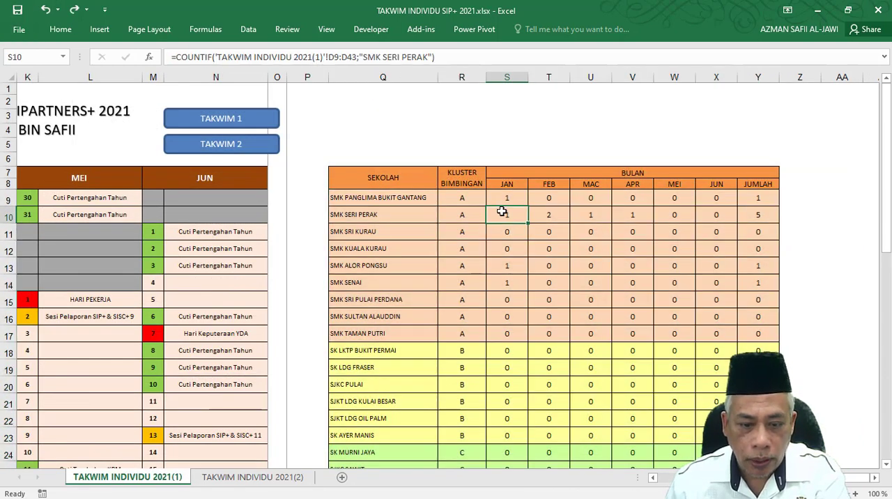
{"action": "left_click", "coordinate": [505, 200]}
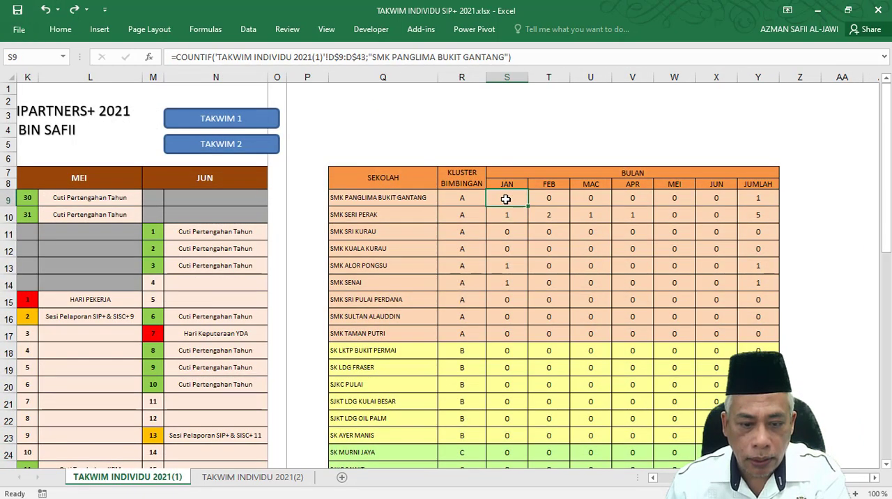
Copy the school table data Q9:Y32 again from the TAKWIM INDIVIDU 2021(1) sheet.
{"action": "left_click_drag", "start_coordinate": [363, 195], "coordinate": [758, 414]}
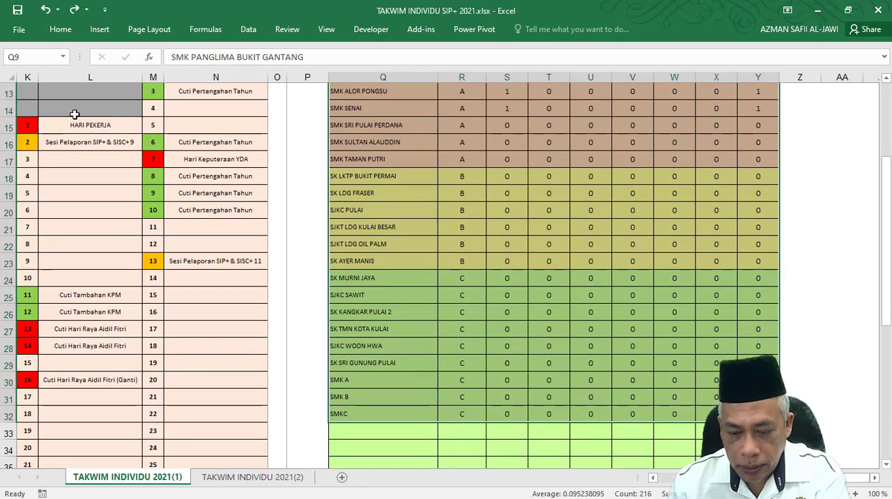
{"action": "left_click", "coordinate": [60, 32]}
{"action": "left_click", "coordinate": [38, 61]}
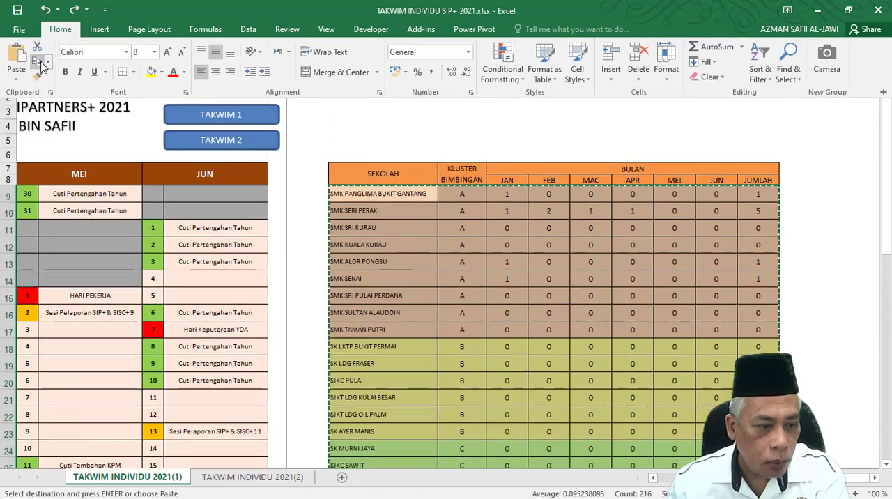
Paste the copied table with its formulas at Q9 on the TAKWIM INDIVIDU 2021(2) sheet, over the values-only version.
{"action": "left_click", "coordinate": [243, 481]}
{"action": "left_click", "coordinate": [252, 478]}
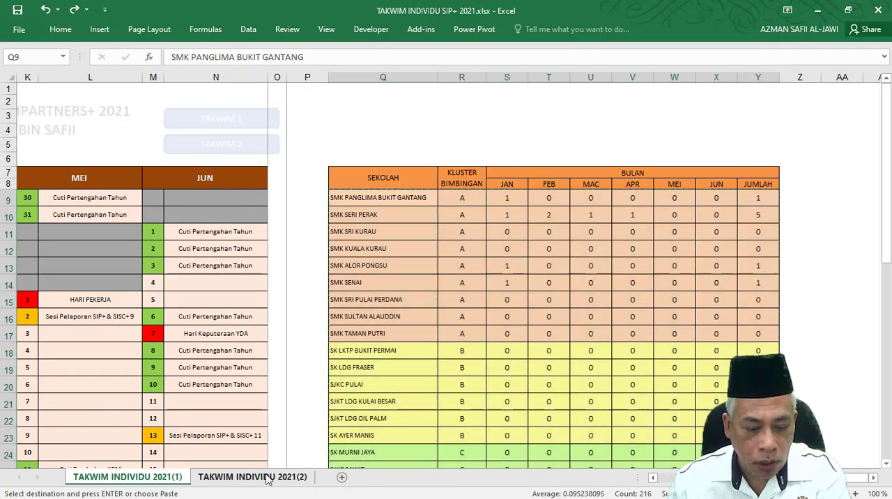
{"action": "left_click", "coordinate": [555, 180]}
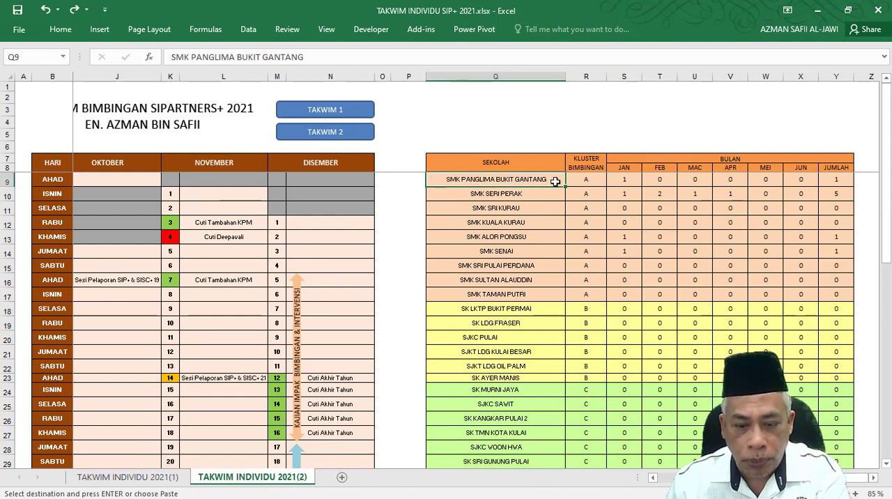
{"action": "left_click", "coordinate": [59, 29]}
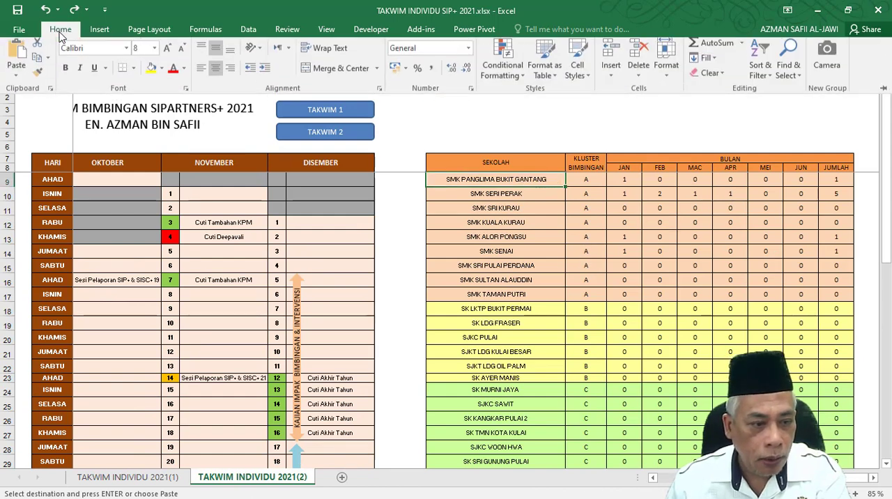
{"action": "left_click", "coordinate": [17, 82]}
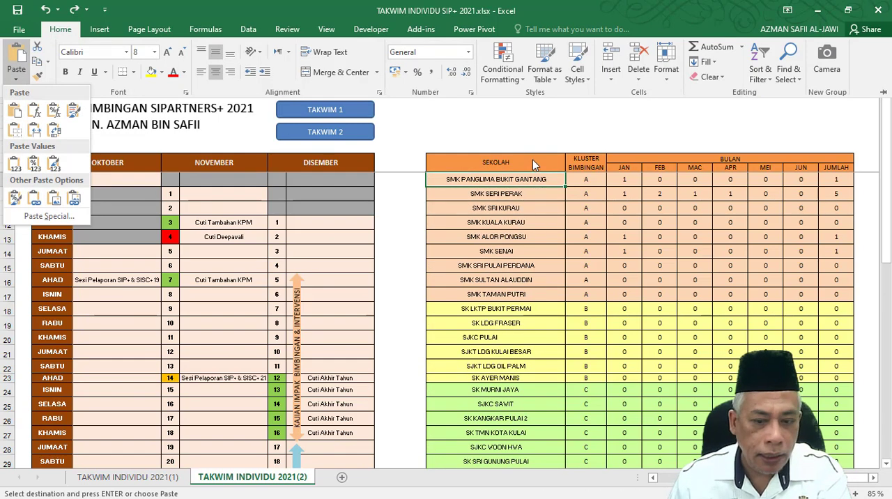
{"action": "left_click", "coordinate": [622, 221]}
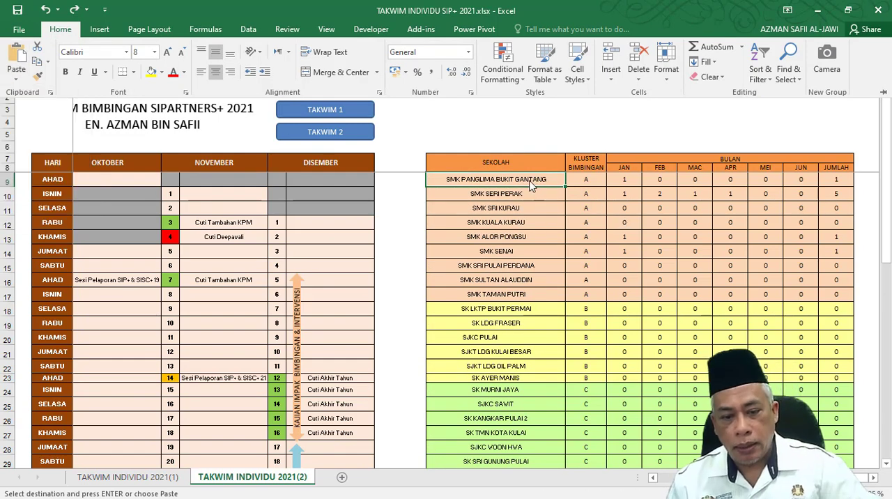
{"action": "left_click", "coordinate": [530, 182]}
{"action": "key", "text": "ctrl+v"}
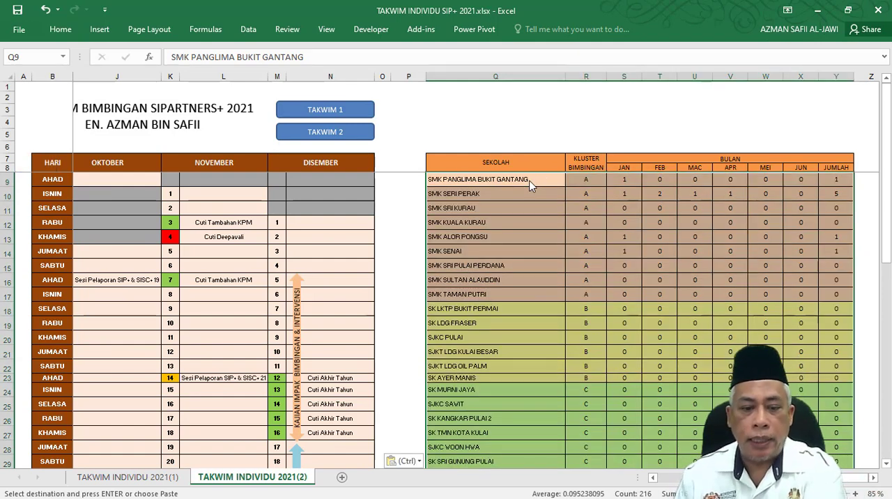
Inspect the pasted monthly COUNTIF formulas and the JUMLAH total in row 9, checking which calendar sheet they refer to.
{"action": "left_click", "coordinate": [624, 179]}
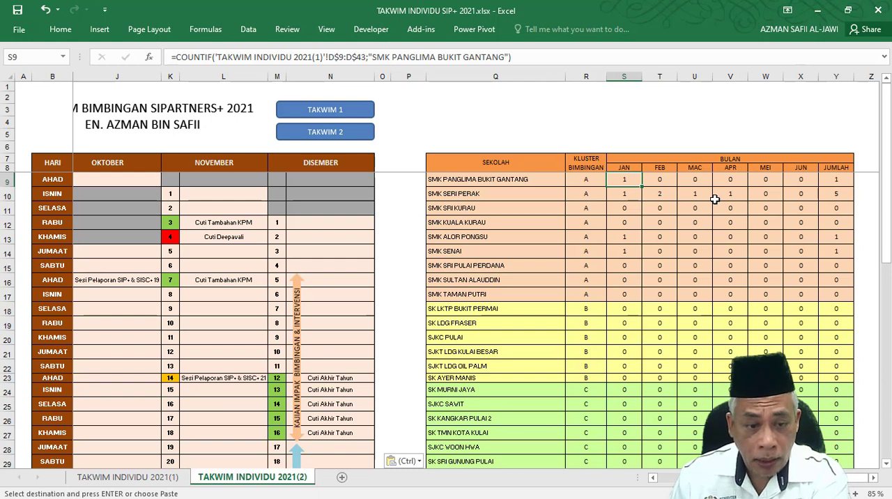
{"action": "left_click", "coordinate": [659, 178]}
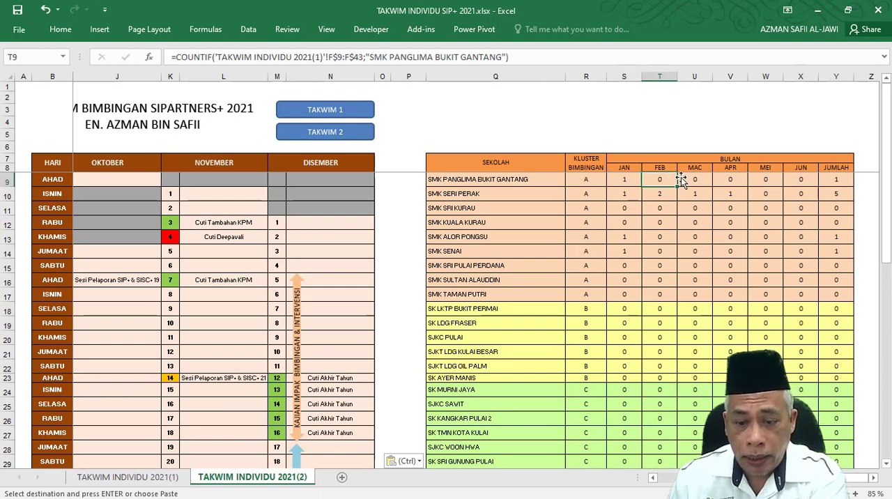
{"action": "left_click", "coordinate": [698, 178]}
{"action": "left_click", "coordinate": [733, 178]}
{"action": "left_click", "coordinate": [782, 179]}
{"action": "left_click", "coordinate": [829, 179]}
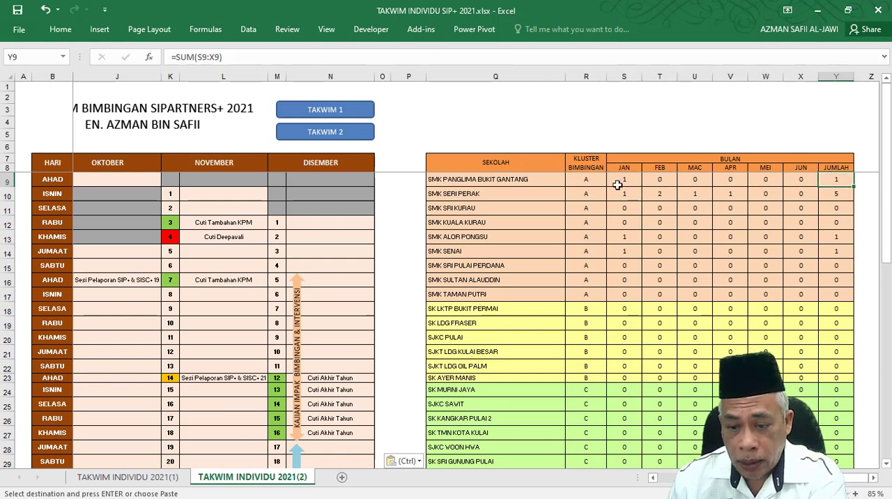
{"action": "left_click", "coordinate": [617, 179]}
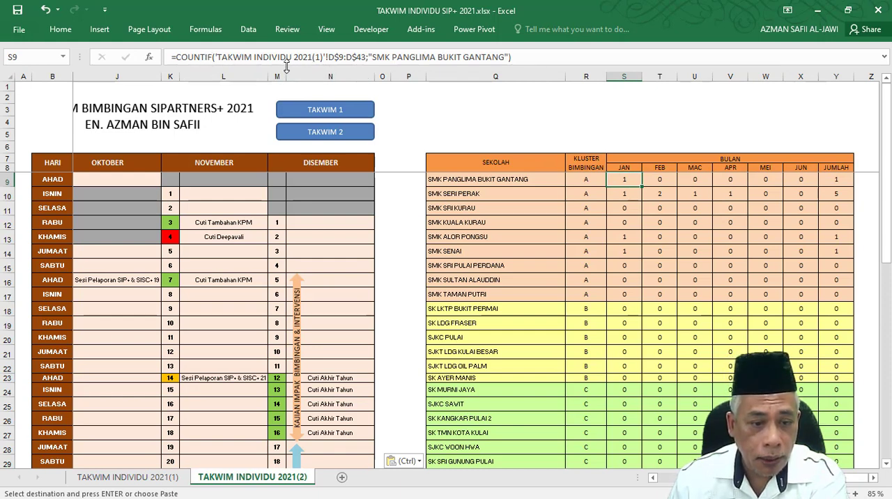
{"action": "left_click", "coordinate": [126, 477]}
{"action": "left_click", "coordinate": [252, 478]}
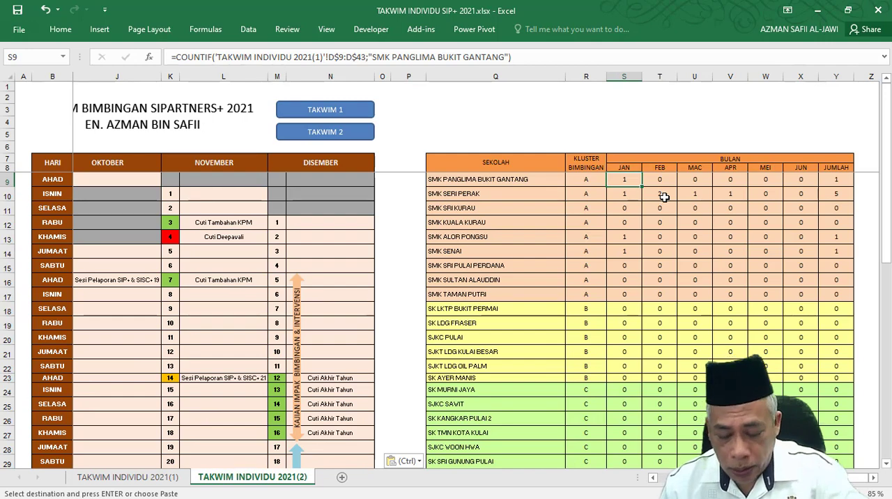
{"action": "key", "text": "Return"}
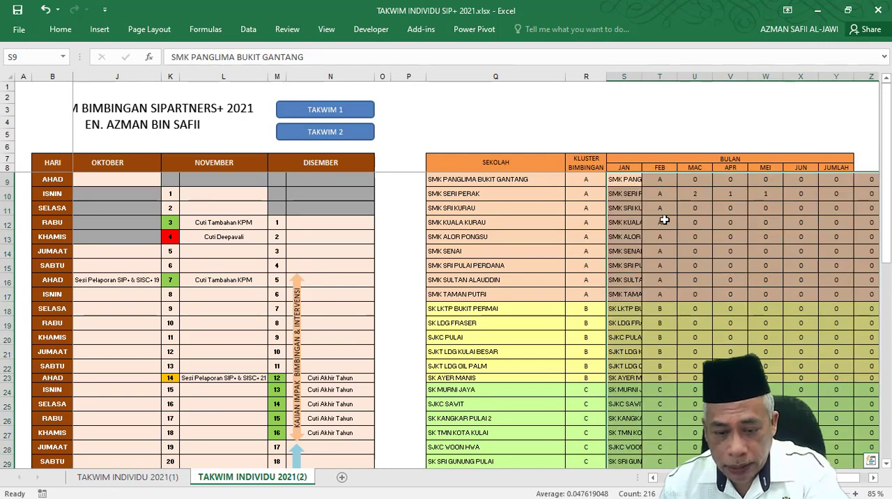
{"action": "left_click", "coordinate": [45, 10]}
{"action": "left_click", "coordinate": [730, 206]}
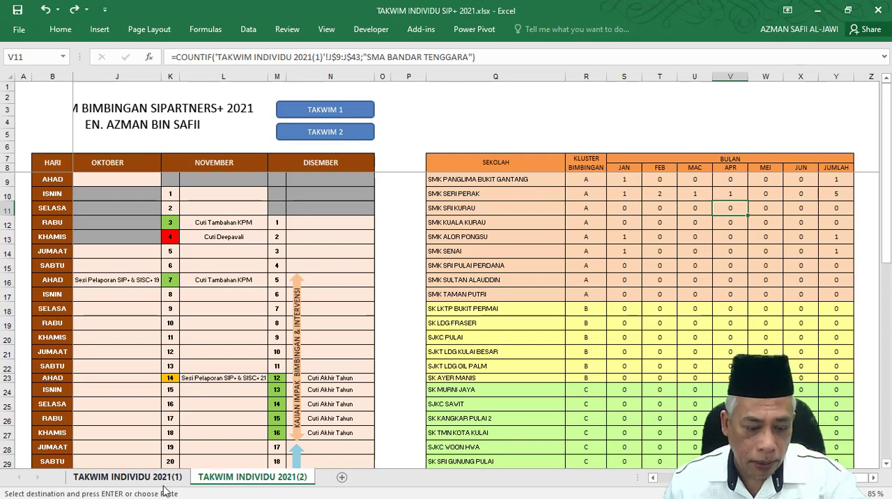
{"action": "key", "text": "ctrl+Page_Up"}
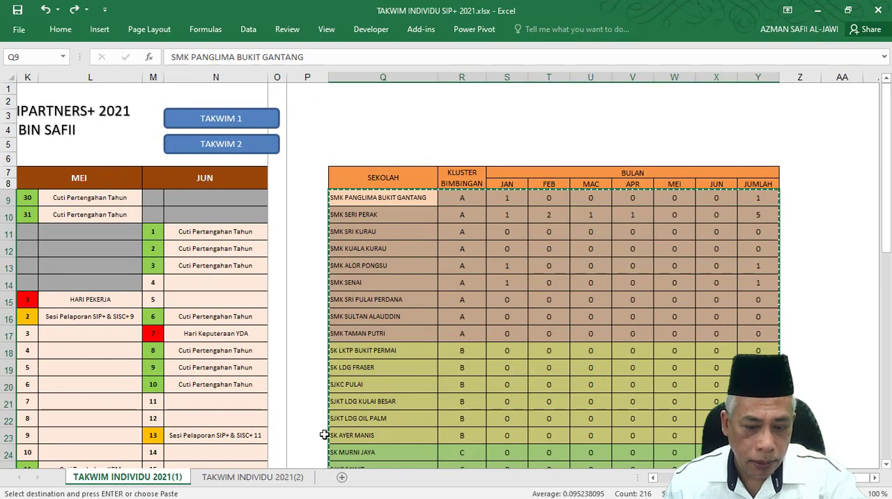
{"action": "left_click", "coordinate": [240, 476]}
Change the January header in S8 to JUL and fill the month headers across to DIS in X8.
{"action": "left_click", "coordinate": [622, 169]}
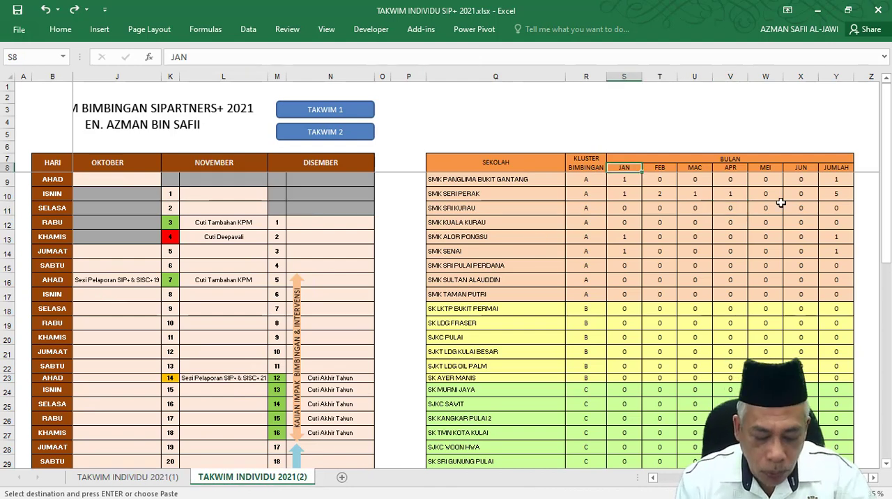
{"action": "type", "text": "JUL"}
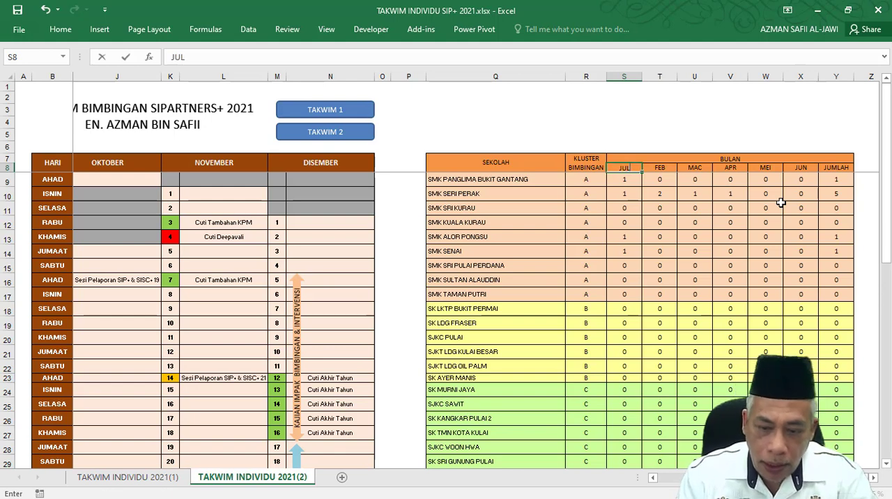
{"action": "key", "text": "Tab"}
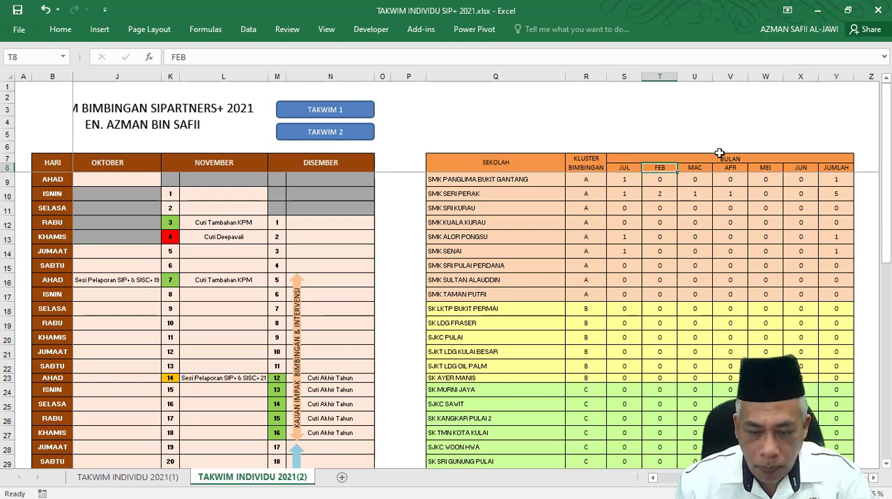
{"action": "left_click", "coordinate": [638, 168]}
{"action": "left_click_drag", "start_coordinate": [641, 170], "coordinate": [786, 180]}
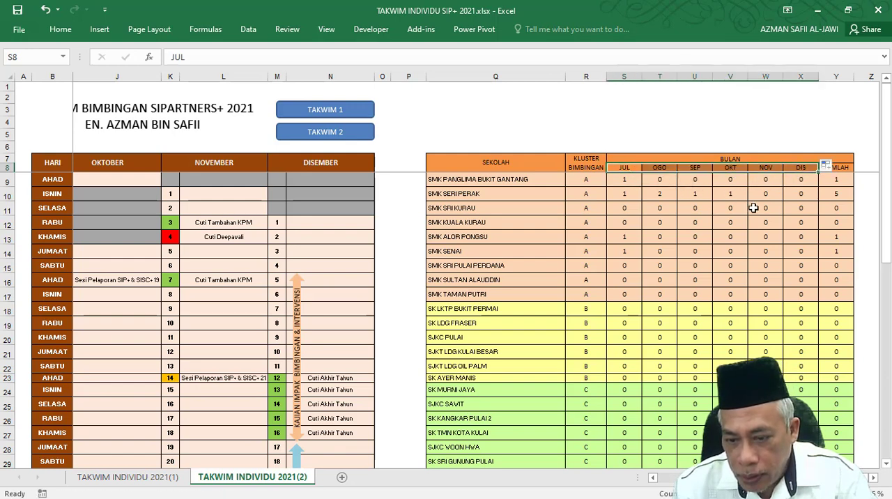
Edit the July COUNTIF formula in S9 so it counts from the TAKWIM INDIVIDU 2021(2) sheet.
{"action": "left_click", "coordinate": [691, 224]}
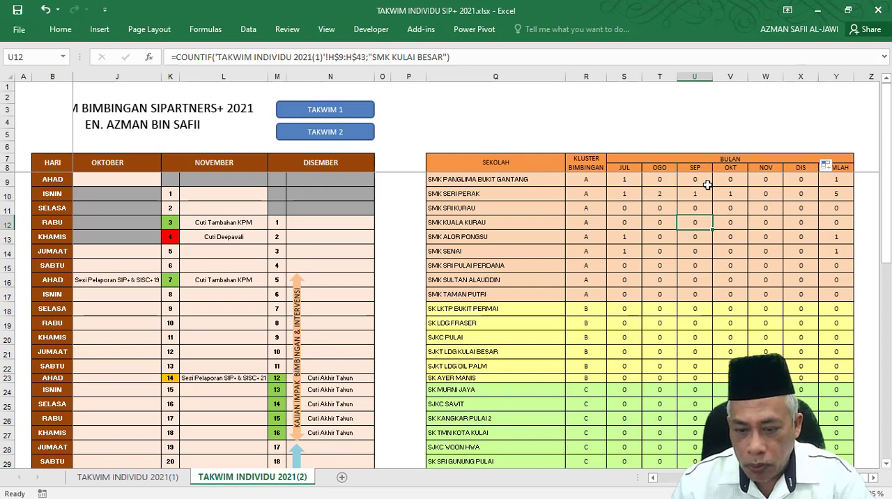
{"action": "left_click", "coordinate": [634, 182]}
{"action": "left_click", "coordinate": [341, 59]}
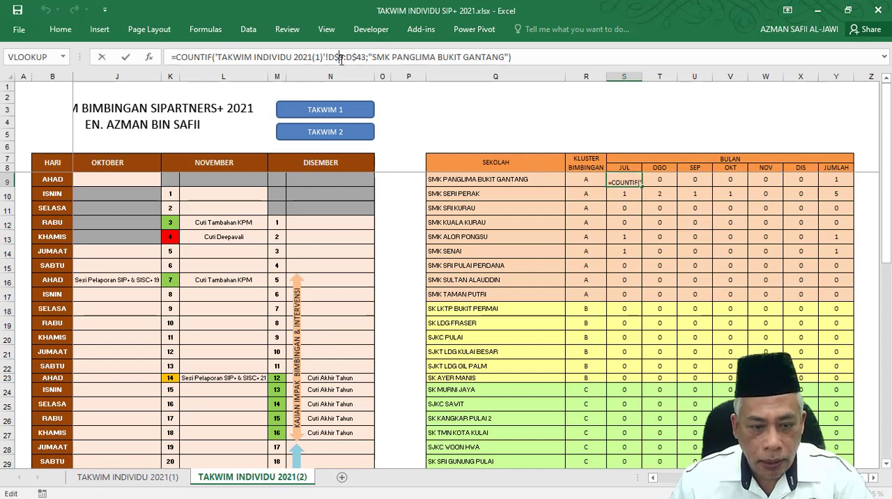
{"action": "scroll", "coordinate": [476, 314], "scroll_direction": "left", "scroll_amount": 4}
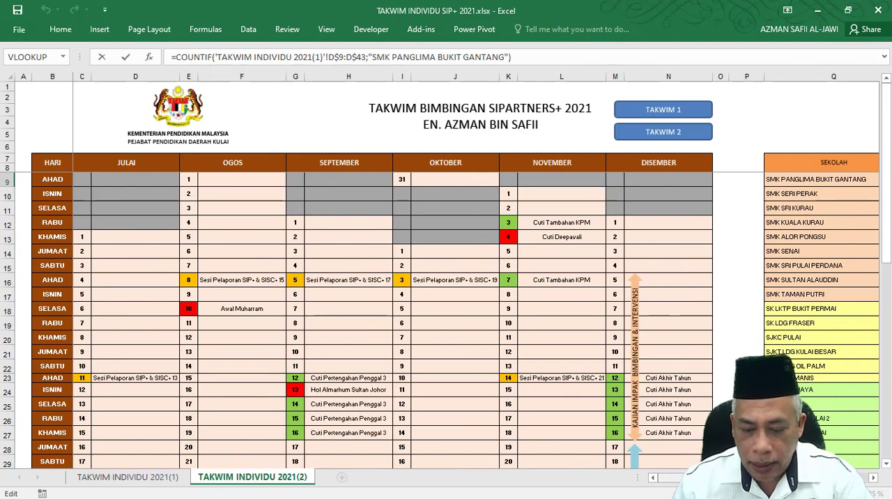
{"action": "scroll", "coordinate": [645, 194], "scroll_direction": "right", "scroll_amount": 4}
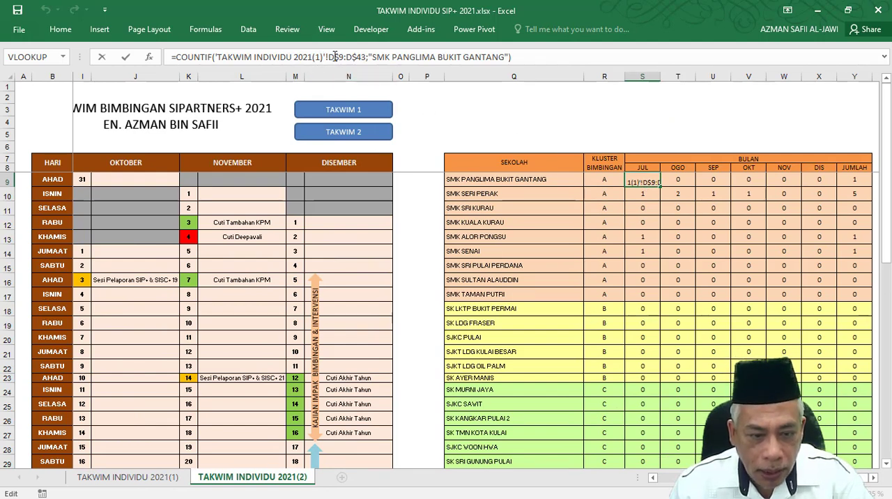
{"action": "key", "text": "BackSpace"}
{"action": "type", "text": "2"}
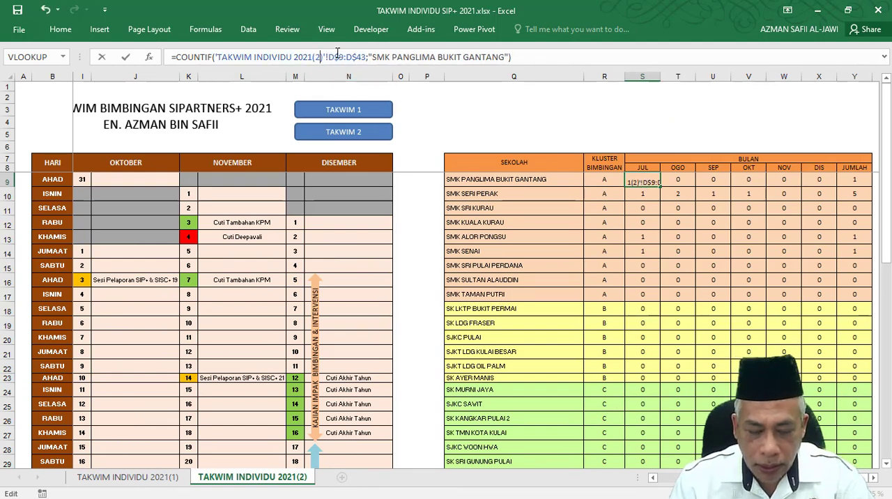
{"action": "key", "text": "Tab"}
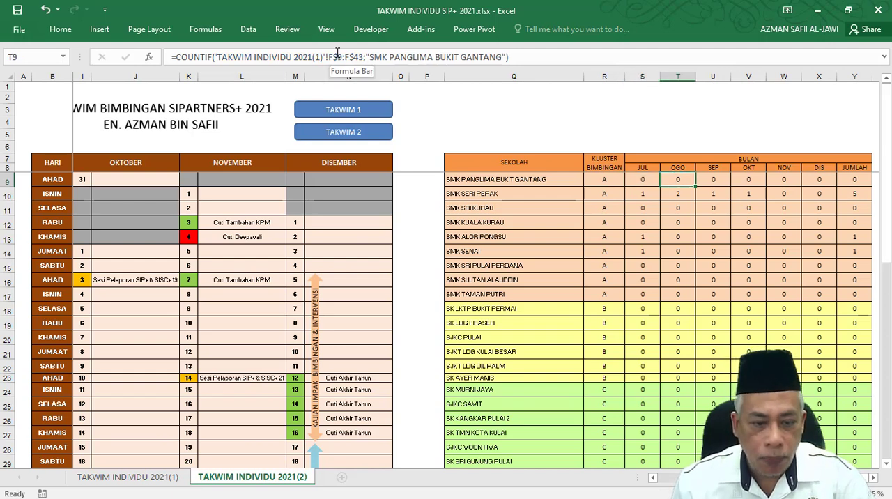
Change the sheet reference in the August, September and October COUNTIF formulas, T9 to V9, to TAKWIM INDIVIDU 2021(2).
{"action": "left_click", "coordinate": [316, 58]}
{"action": "key", "text": "BackSpace"}
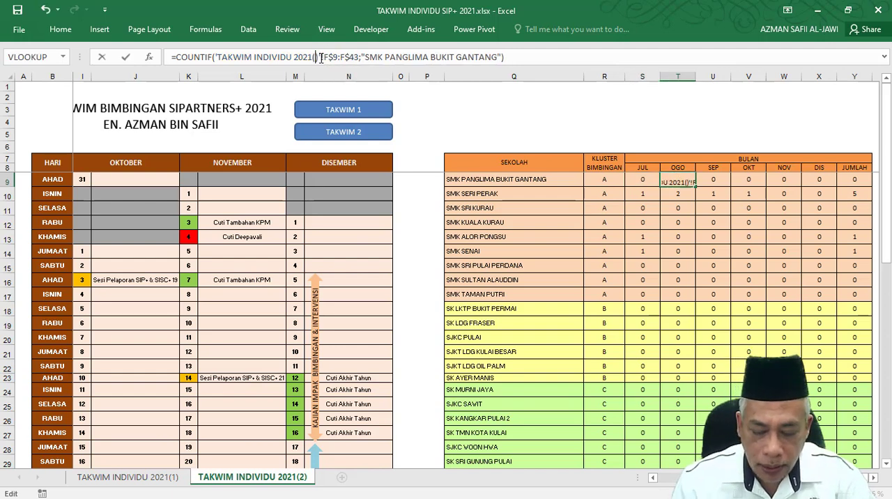
{"action": "type", "text": "2"}
{"action": "key", "text": "Tab"}
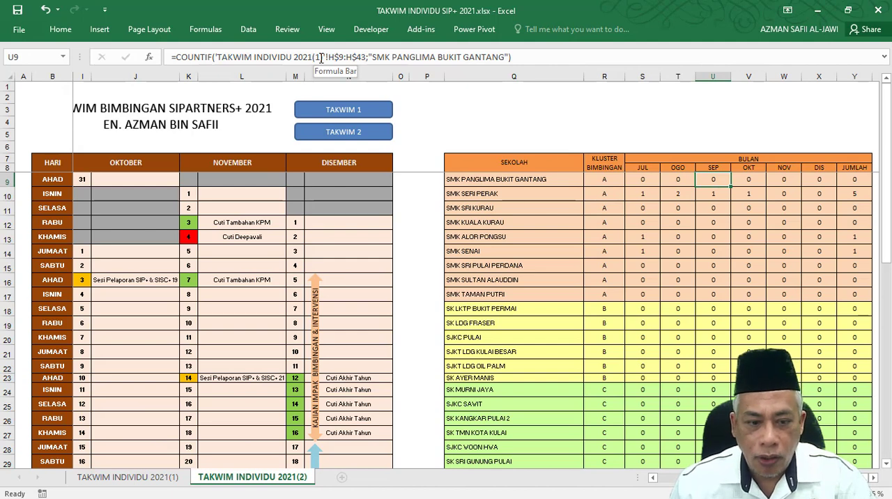
{"action": "left_click", "coordinate": [320, 58]}
{"action": "key", "text": "BackSpace"}
{"action": "type", "text": "2"}
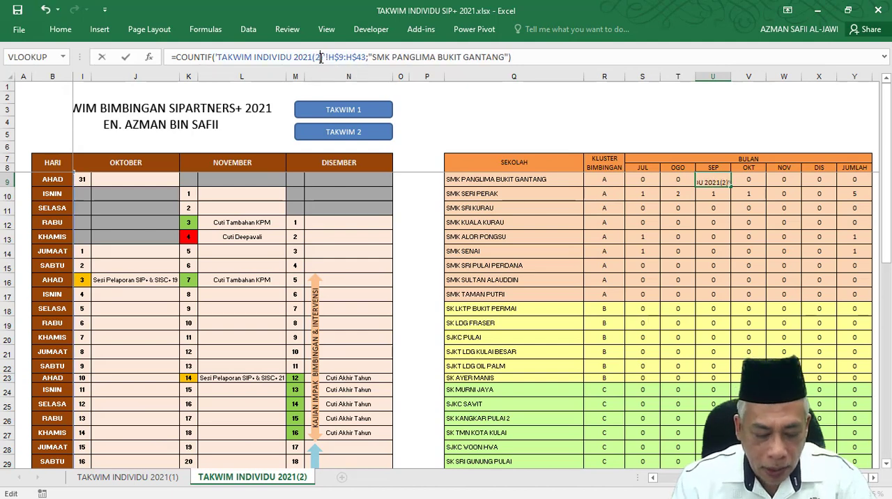
{"action": "key", "text": "Tab"}
{"action": "left_click", "coordinate": [321, 58]}
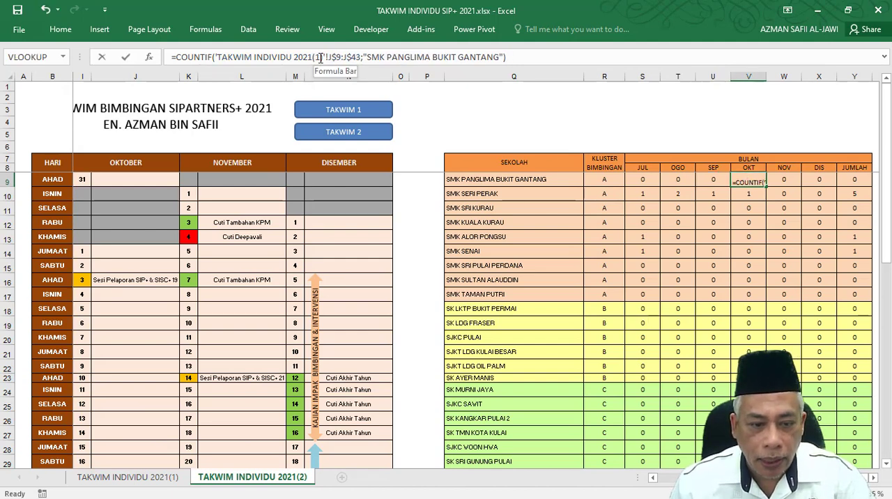
{"action": "key", "text": "BackSpace"}
{"action": "type", "text": "2"}
{"action": "key", "text": "Tab"}
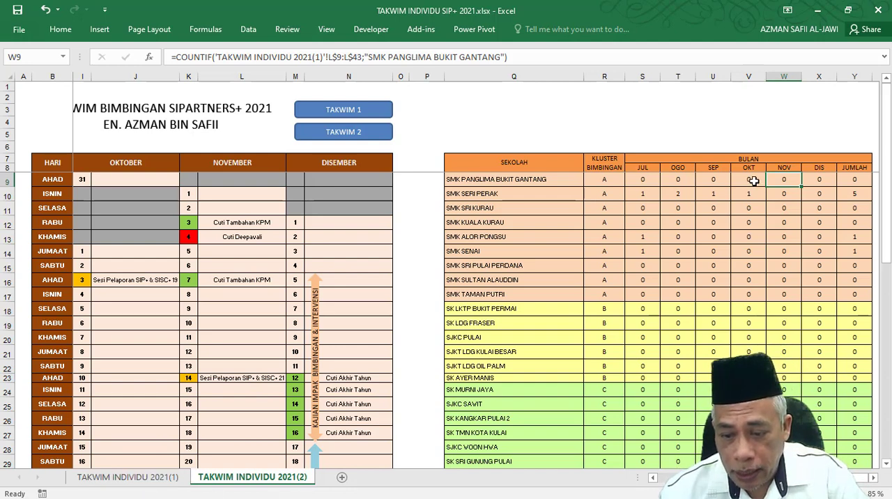
Change the sheet reference in the November and December COUNTIF formulas, W9 and X9, to TAKWIM INDIVIDU 2021(2).
{"action": "left_click", "coordinate": [319, 57]}
{"action": "key", "text": "BackSpace"}
{"action": "key", "text": "BackSpace"}
{"action": "type", "text": "1)"}
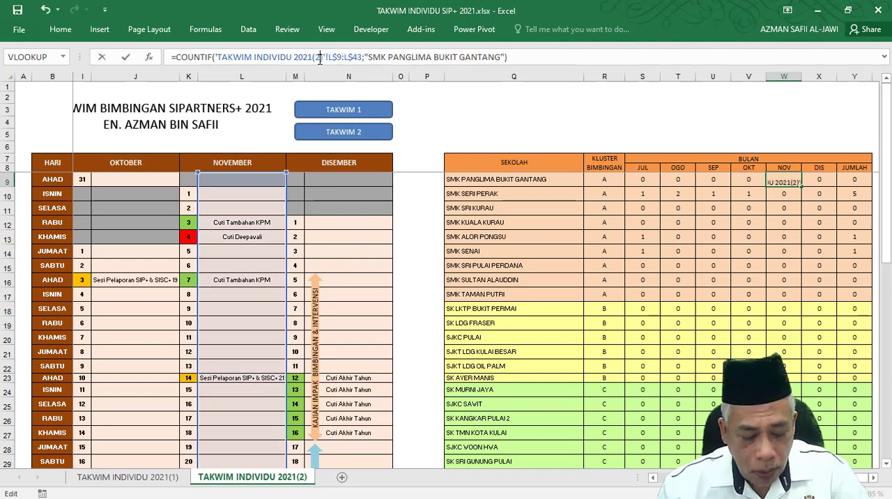
{"action": "key", "text": "Tab"}
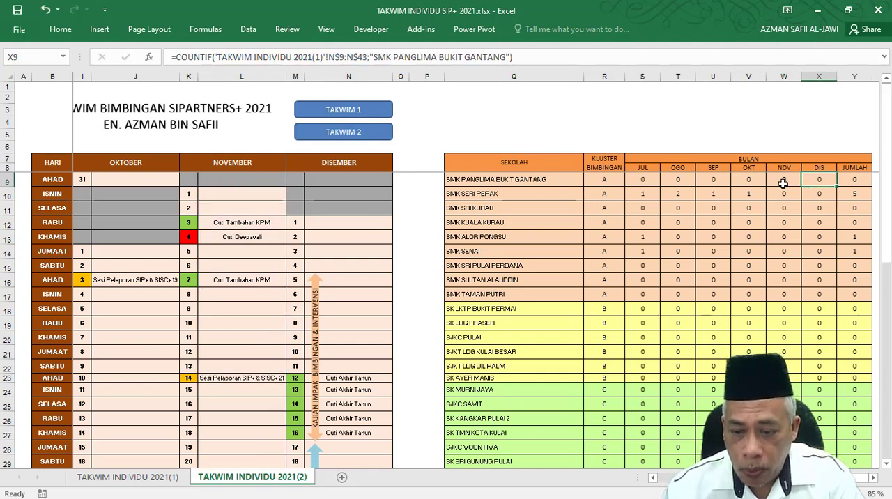
{"action": "left_click", "coordinate": [320, 57]}
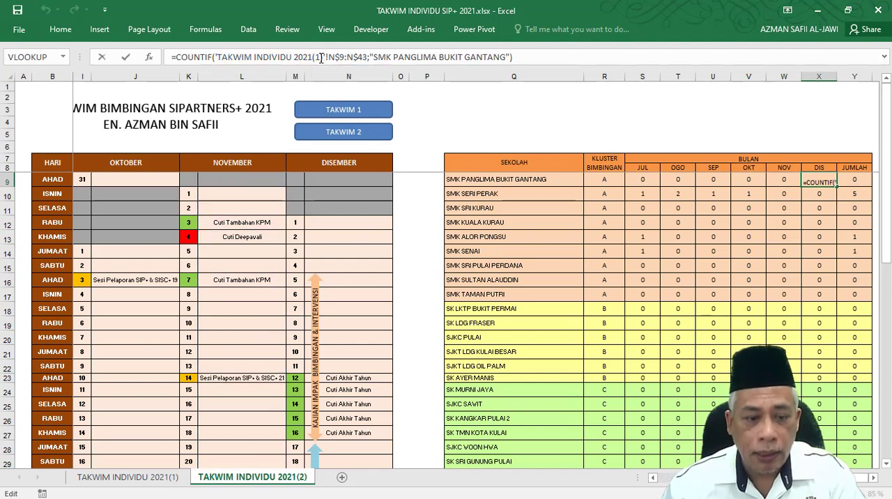
{"action": "type", "text": ")"}
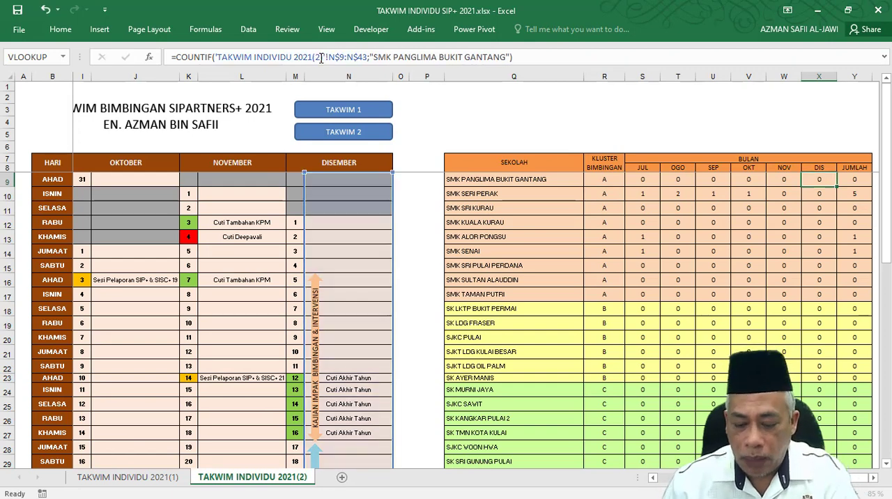
{"action": "key", "text": "Tab"}
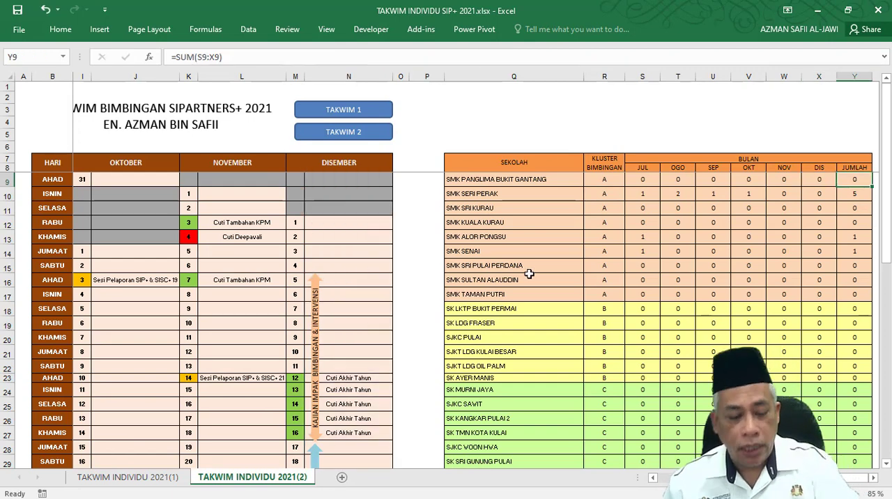
{"action": "left_click", "coordinate": [638, 179]}
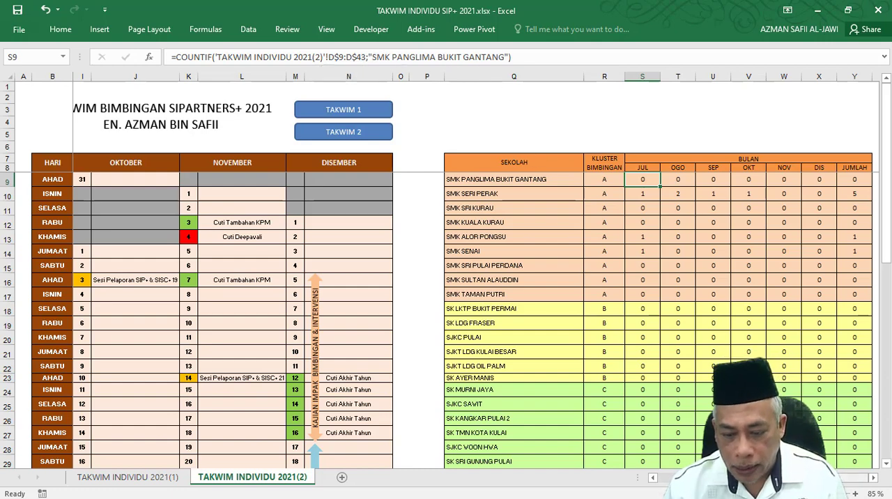
{"action": "scroll", "coordinate": [694, 179], "scroll_direction": "left", "scroll_amount": 3}
{"action": "left_click", "coordinate": [694, 179]}
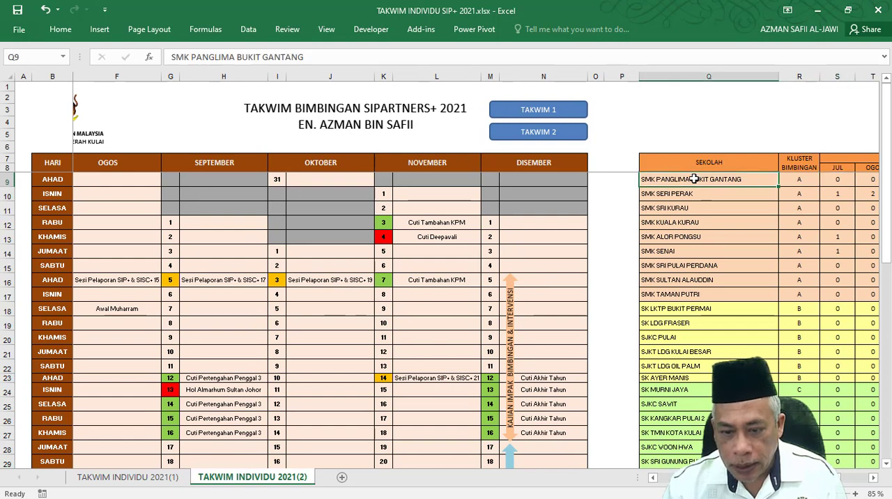
{"action": "key", "text": "ctrl+c"}
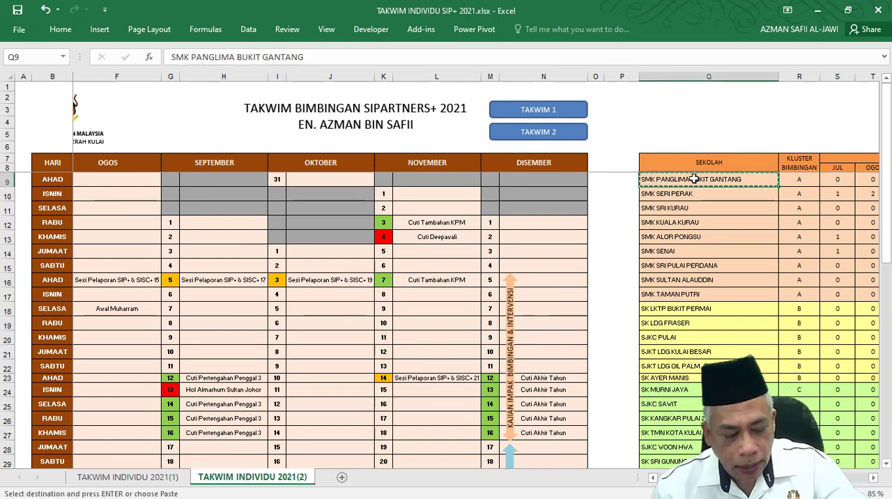
{"action": "key", "text": "Escape"}
Copy SMK SERI PERAK from Q10 in the school list and paste it into the 12 July calendar cell, D24.
{"action": "left_click", "coordinate": [687, 194]}
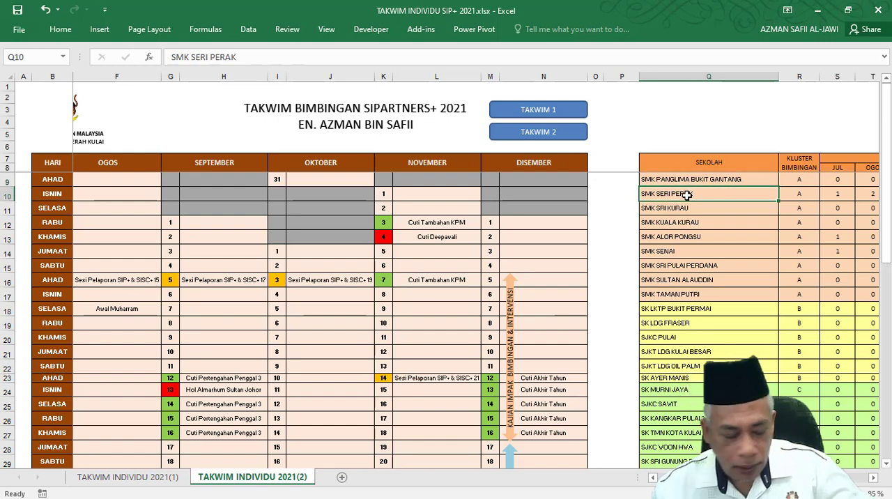
{"action": "key", "text": "ctrl+c"}
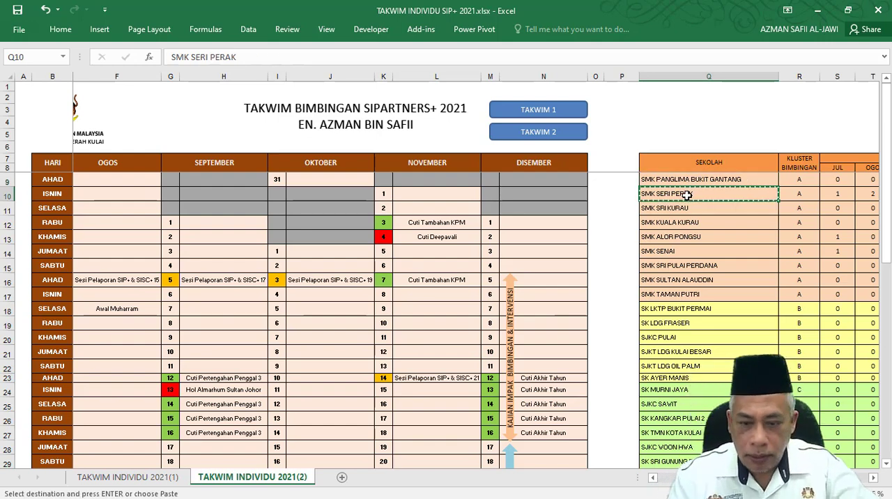
{"action": "scroll", "coordinate": [282, 362], "scroll_direction": "down", "scroll_amount": 3}
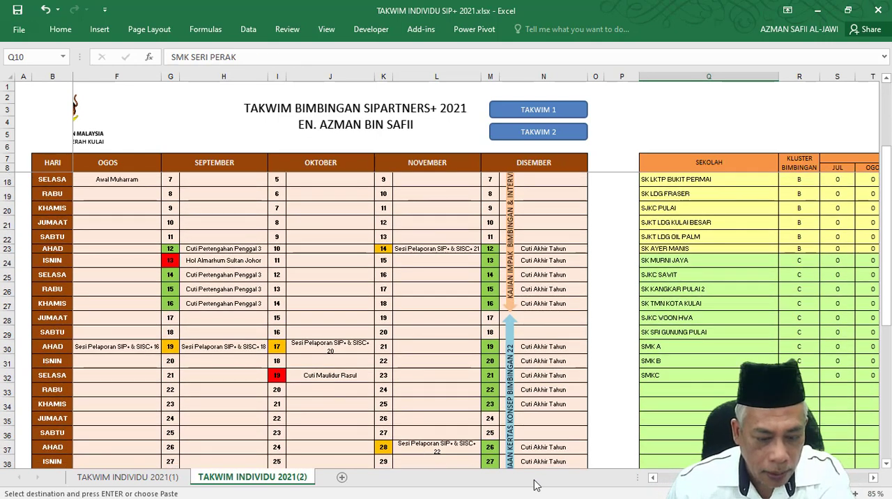
{"action": "left_click_drag", "start_coordinate": [697, 478], "coordinate": [658, 478]}
{"action": "scroll", "coordinate": [292, 416], "scroll_direction": "down", "scroll_amount": 1}
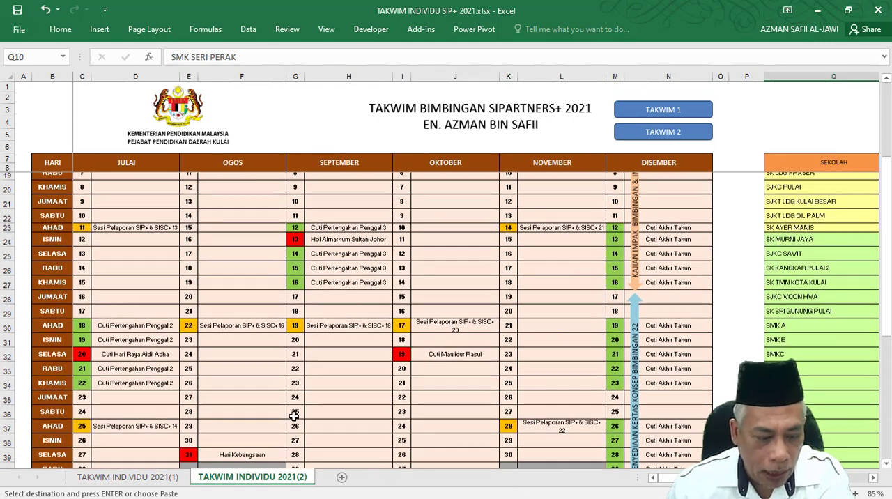
{"action": "scroll", "coordinate": [129, 408], "scroll_direction": "up", "scroll_amount": 2}
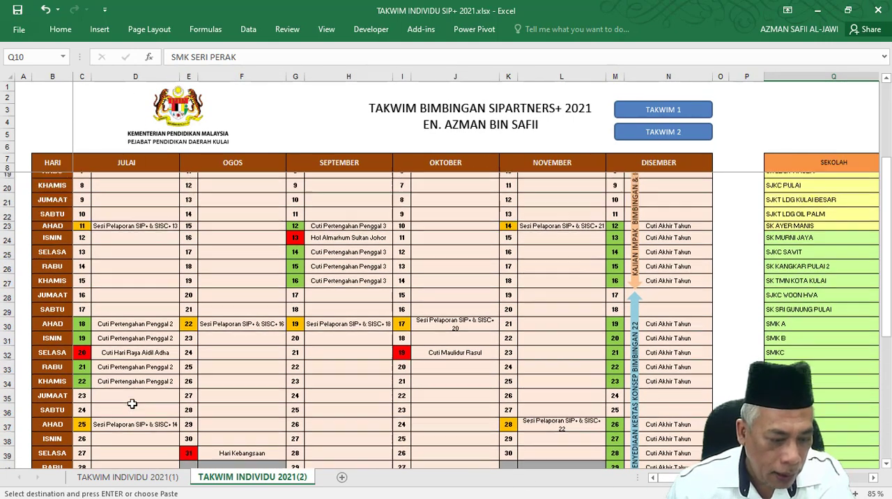
{"action": "left_click", "coordinate": [113, 304]}
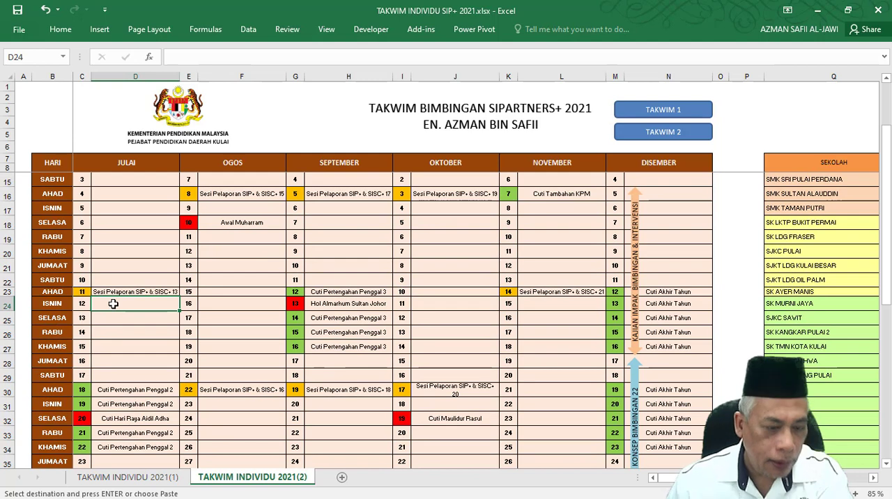
{"action": "right_click", "coordinate": [113, 304]}
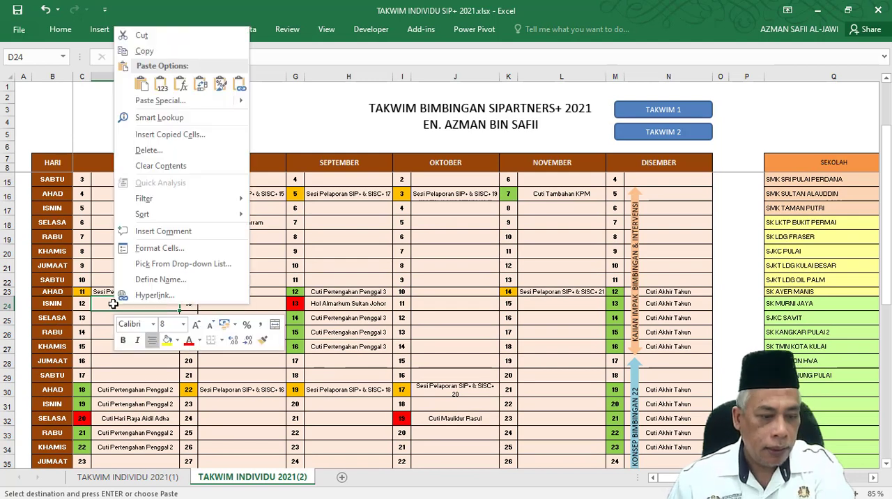
{"action": "left_click", "coordinate": [160, 84]}
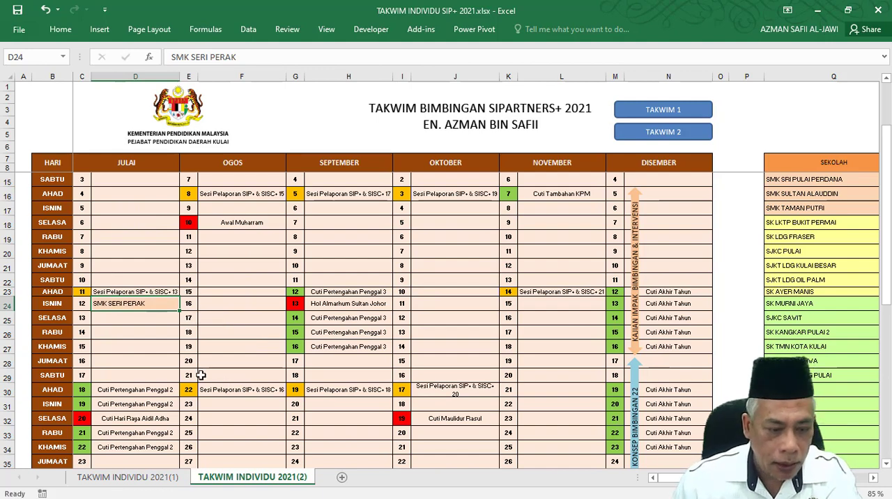
{"action": "left_click", "coordinate": [164, 334]}
Change the sheet reference in SMK SERI PERAK's July and August COUNTIF formulas, S10 and T10, to TAKWIM INDIVIDU 2021(2).
{"action": "left_click_drag", "start_coordinate": [704, 478], "coordinate": [759, 478]}
{"action": "scroll", "coordinate": [677, 323], "scroll_direction": "up", "scroll_amount": 2}
{"action": "left_click", "coordinate": [678, 323]}
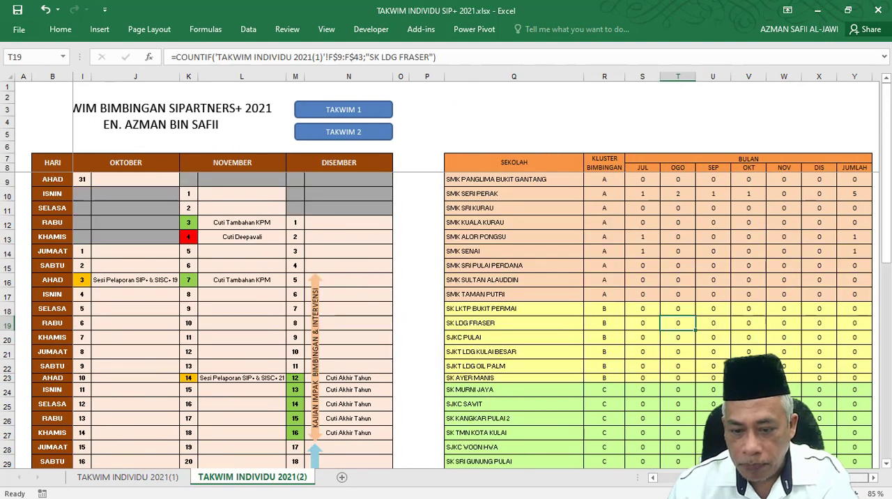
{"action": "left_click", "coordinate": [651, 195]}
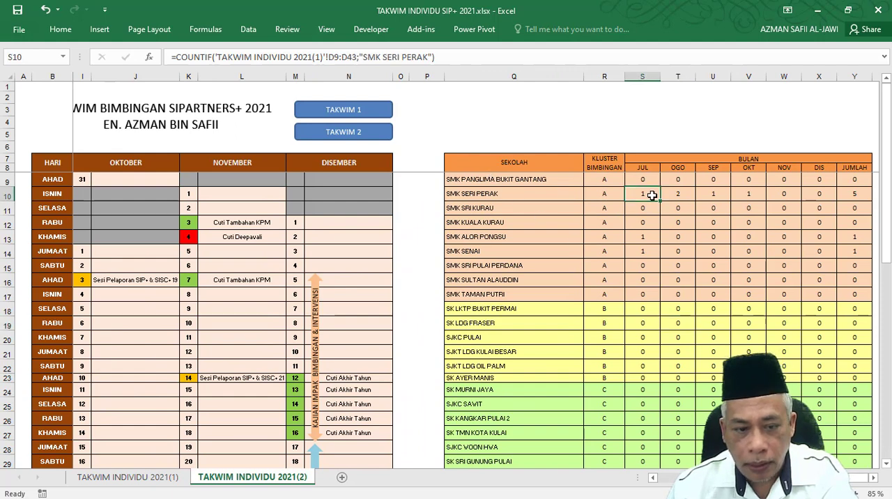
{"action": "left_click", "coordinate": [318, 58]}
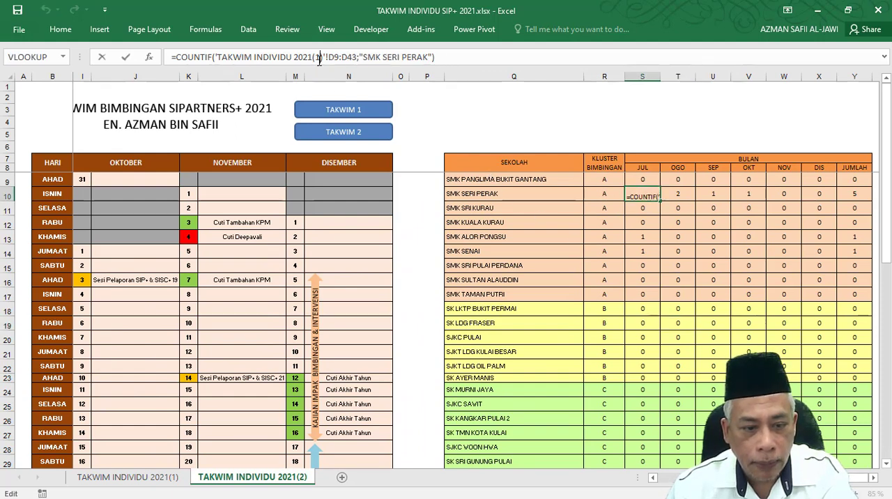
{"action": "key", "text": "BackSpace"}
{"action": "type", "text": "2"}
{"action": "key", "text": "Tab"}
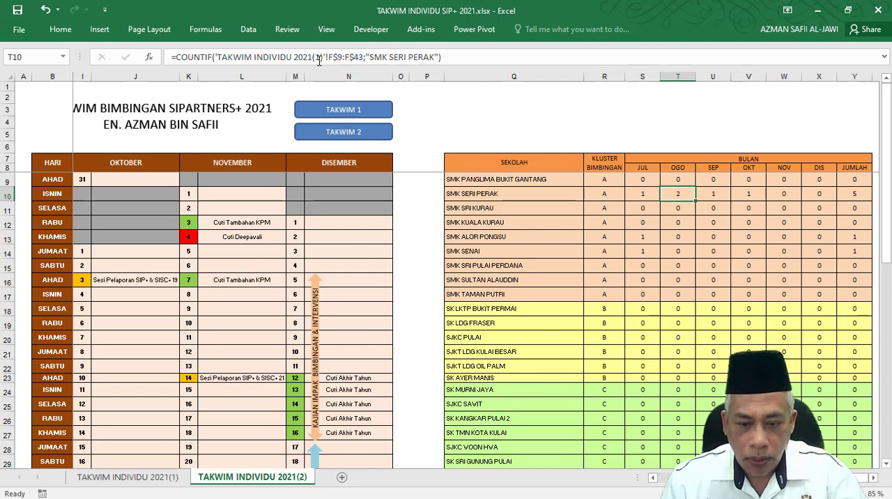
{"action": "left_click", "coordinate": [319, 59]}
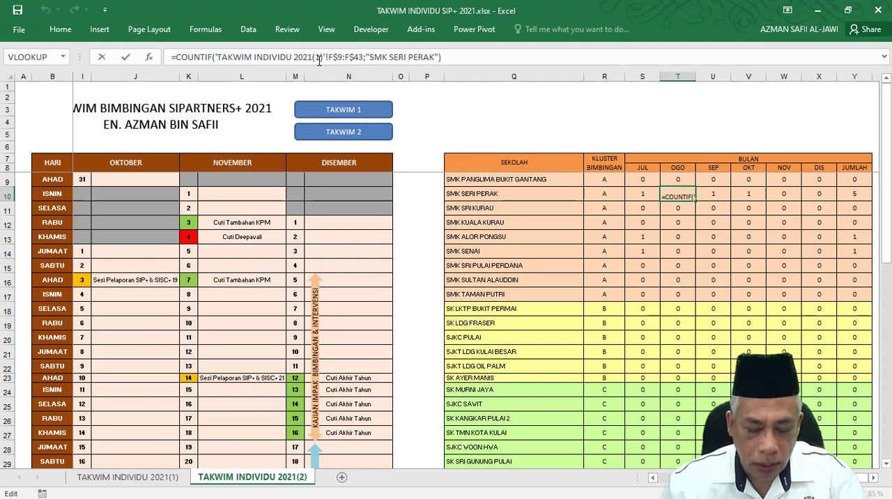
{"action": "key", "text": "BackSpace"}
{"action": "type", "text": "2"}
{"action": "key", "text": "Tab"}
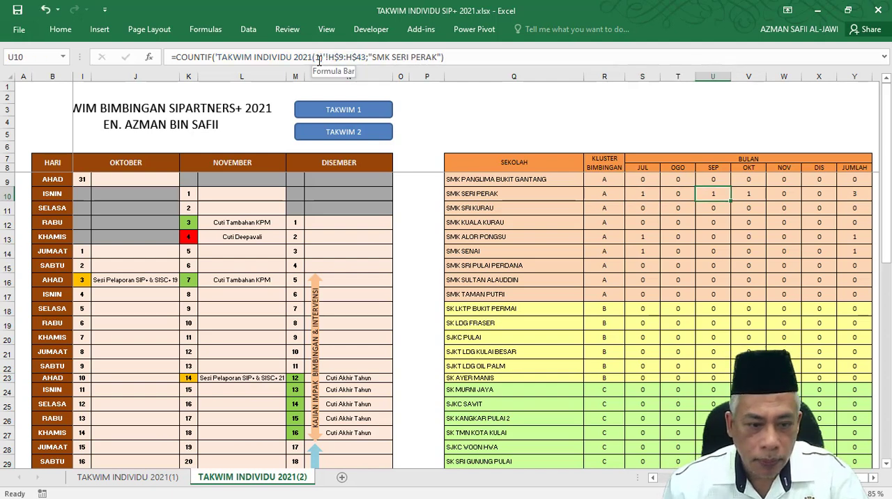
Point SMK SERI PERAK's September and October COUNTIF formulas, U10 and V10, to the TAKWIM INDIVIDU 2021(2) sheet.
{"action": "left_click", "coordinate": [318, 58]}
{"action": "key", "text": "BackSpace"}
{"action": "type", "text": "2"}
{"action": "key", "text": "Tab"}
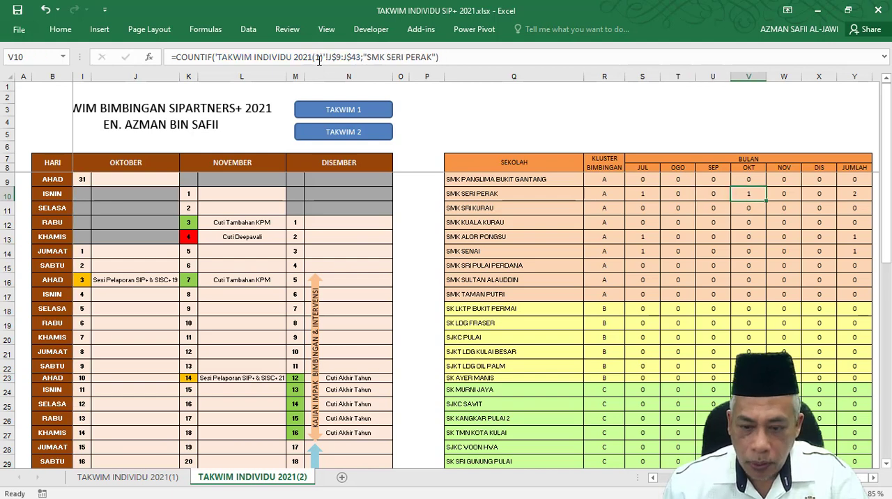
{"action": "left_click", "coordinate": [318, 59]}
{"action": "key", "text": "BackSpace"}
{"action": "type", "text": "2"}
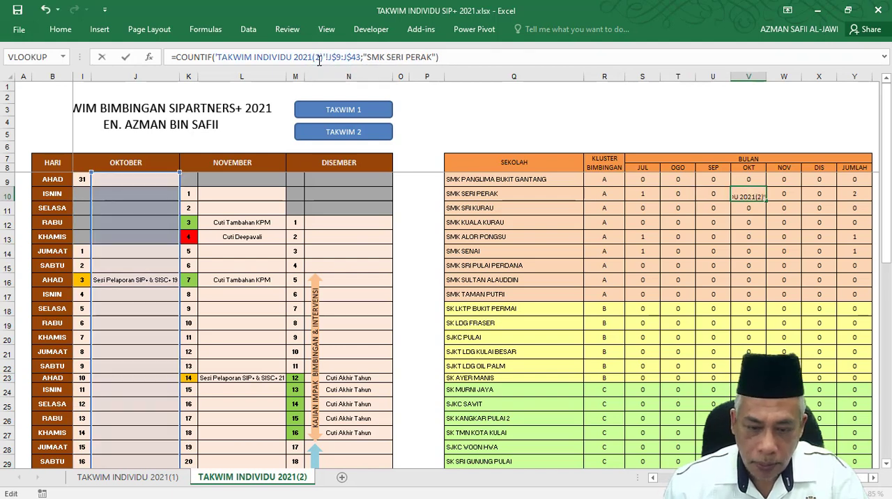
{"action": "key", "text": "Tab"}
Update SMK SERI PERAK's November and December COUNTIF formulas, W10 and X10, to count from TAKWIM INDIVIDU 2021(2).
{"action": "left_click", "coordinate": [318, 59]}
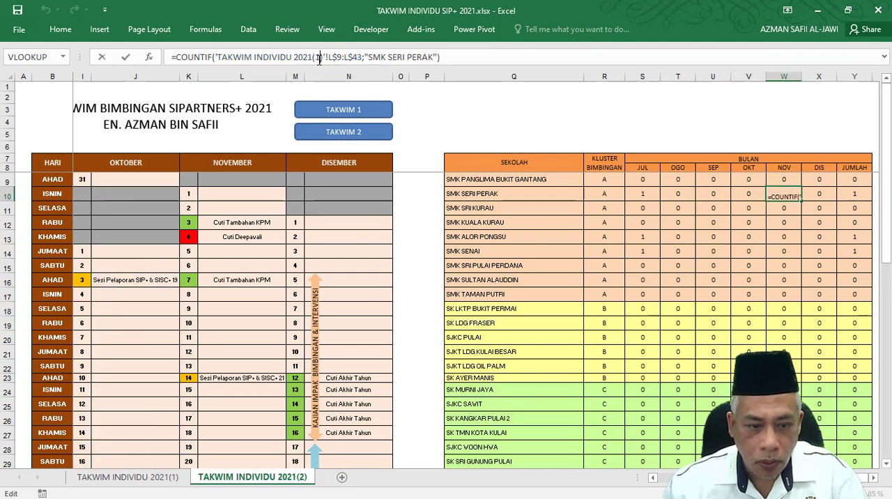
{"action": "key", "text": "BackSpace"}
{"action": "type", "text": "2"}
{"action": "key", "text": "Tab"}
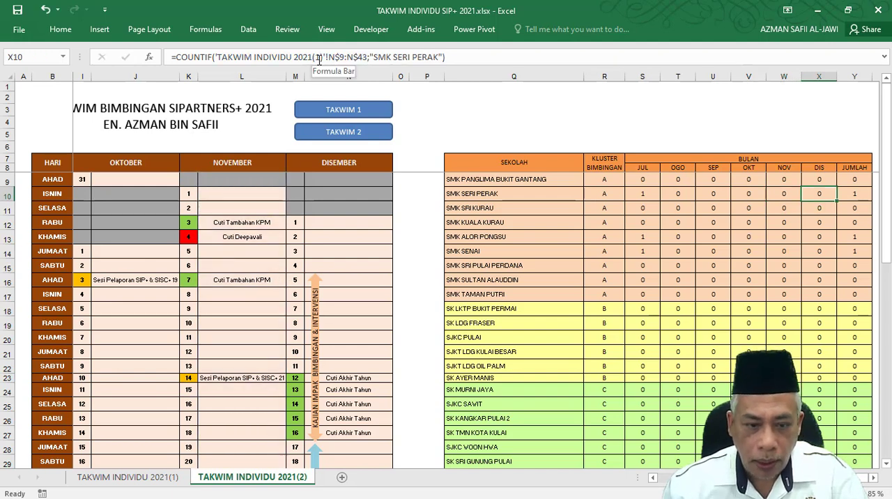
{"action": "left_click", "coordinate": [319, 58]}
{"action": "key", "text": "BackSpace"}
{"action": "type", "text": "2"}
{"action": "key", "text": "Tab"}
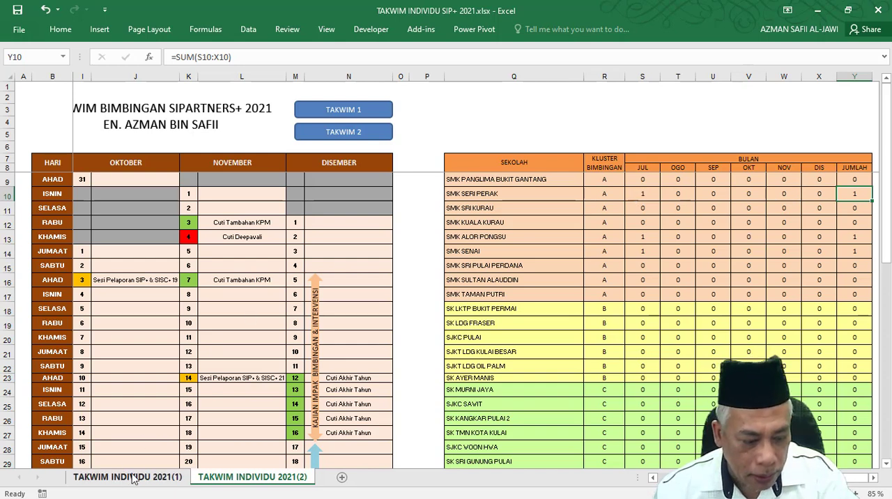
Extend the JUMLAH formula in Y10 to =SUM(S10:X10)+'TAKWIM INDIVIDU 2021(1)'!Y10, adding the first sheet's total.
{"action": "left_click", "coordinate": [233, 57]}
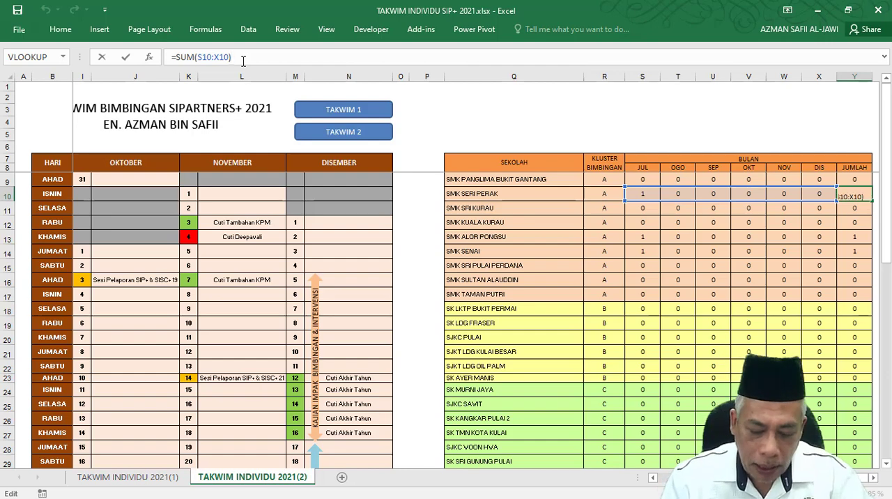
{"action": "type", "text": "+"}
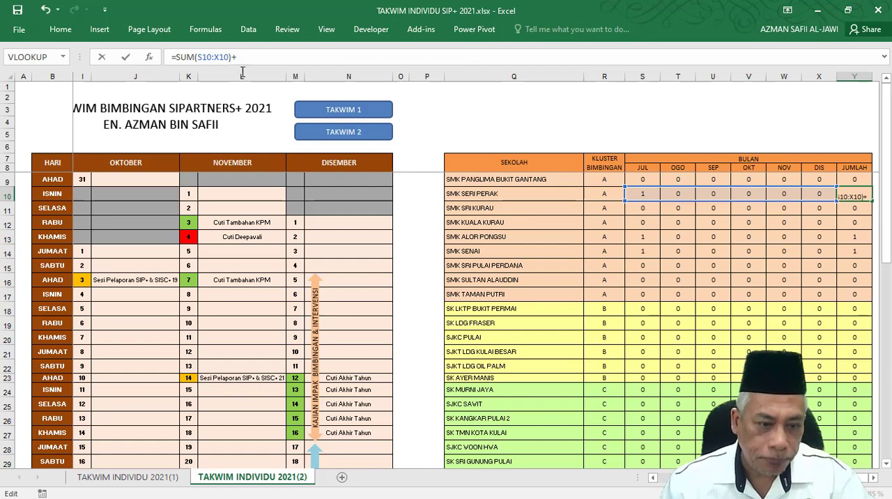
{"action": "left_click", "coordinate": [143, 476]}
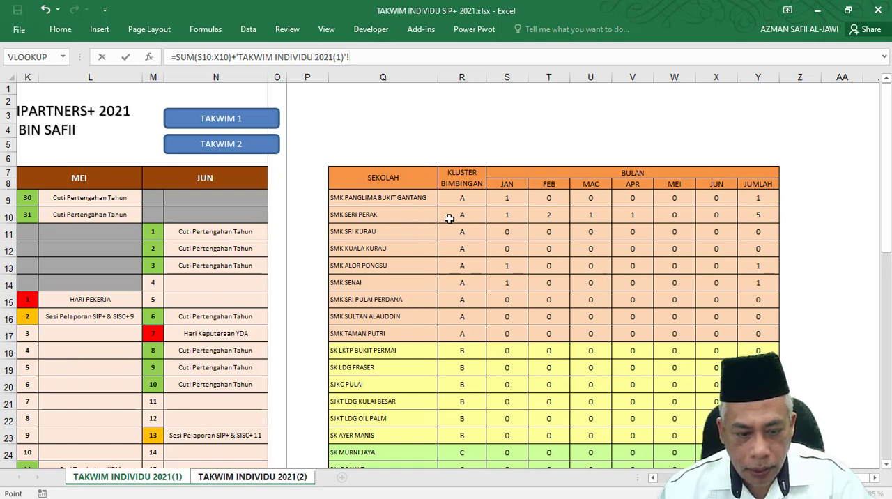
{"action": "left_click", "coordinate": [760, 213]}
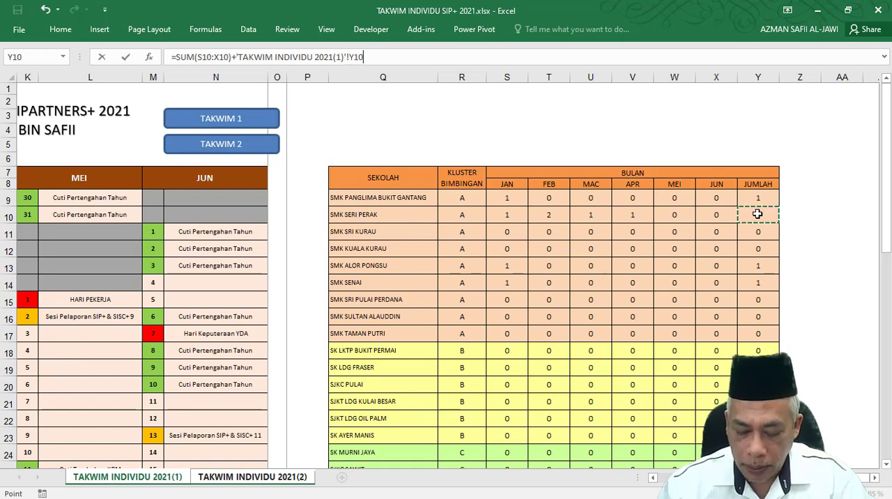
{"action": "key", "text": "Tab"}
Fill the JUMLAH formula from Y10 down to Y32 without formatting.
{"action": "left_click", "coordinate": [749, 195]}
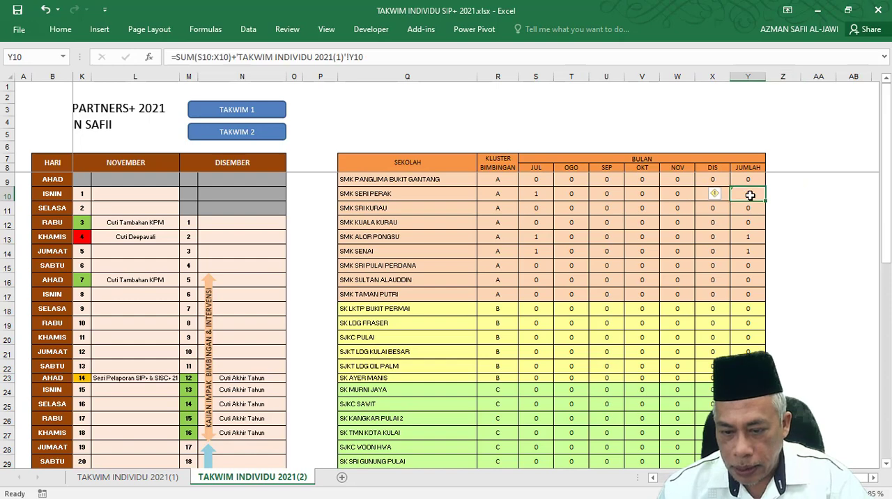
{"action": "left_click_drag", "start_coordinate": [764, 203], "coordinate": [745, 215]}
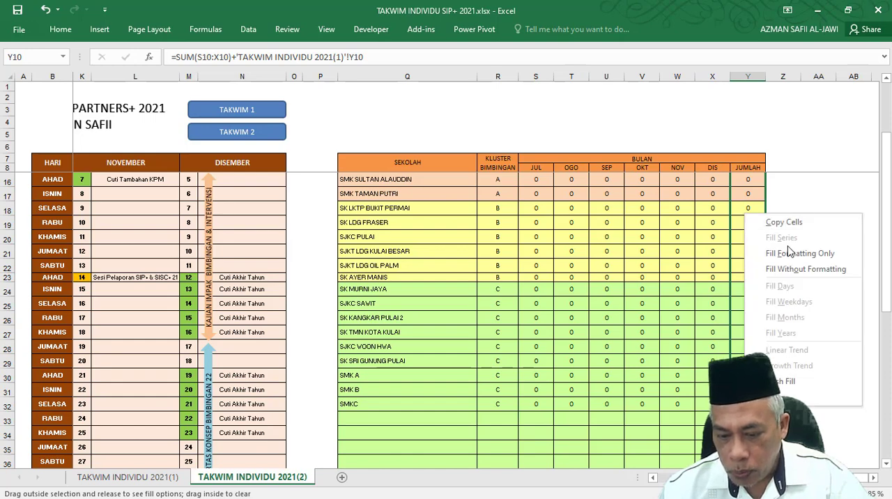
{"action": "left_click", "coordinate": [787, 272]}
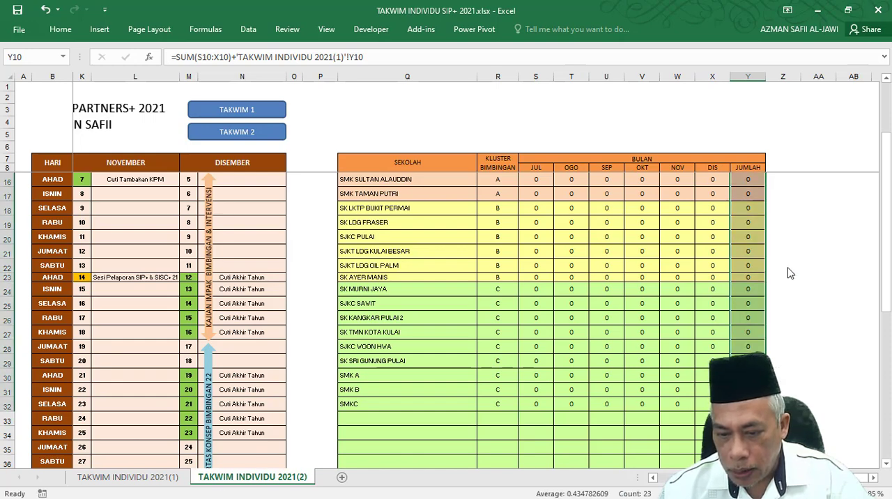
{"action": "scroll", "coordinate": [785, 265], "scroll_direction": "up", "scroll_amount": 3}
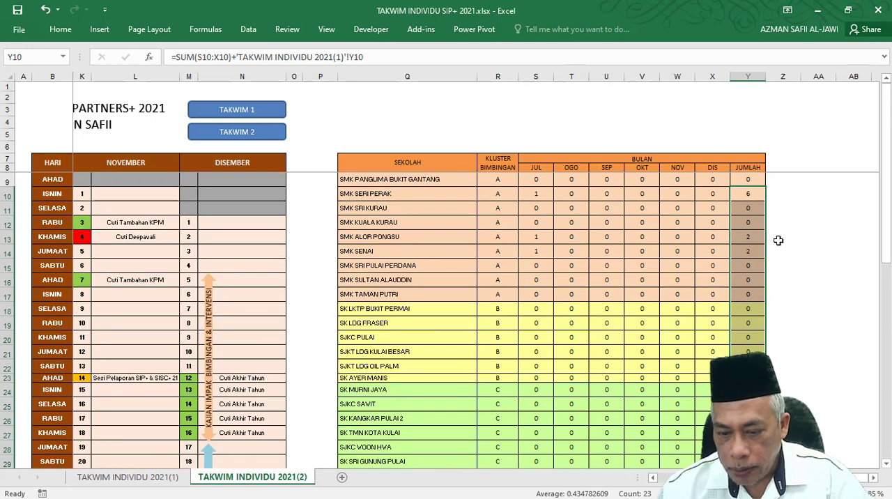
Fill the combined JUMLAH formula from Y10 up into Y9 for SMK PANGLIMA BUKIT GANTANG.
{"action": "left_click", "coordinate": [761, 196]}
{"action": "left_click_drag", "start_coordinate": [765, 200], "coordinate": [769, 178]}
{"action": "left_click", "coordinate": [797, 193]}
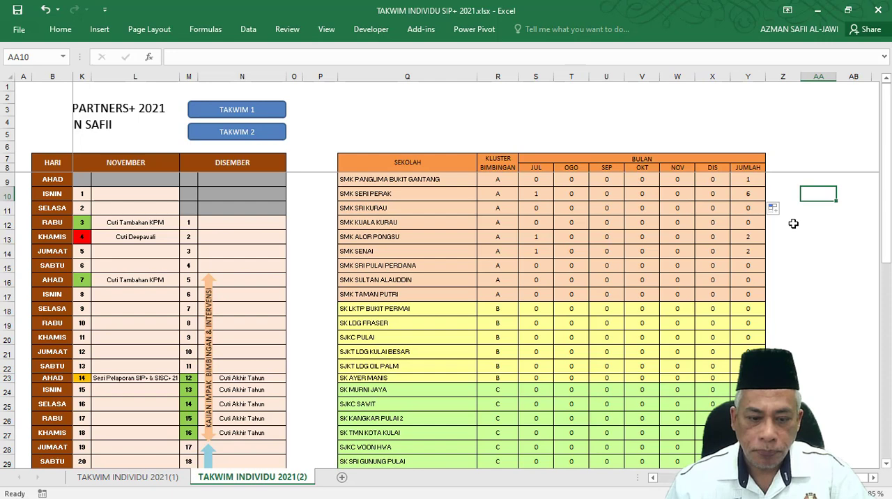
{"action": "left_click", "coordinate": [755, 198]}
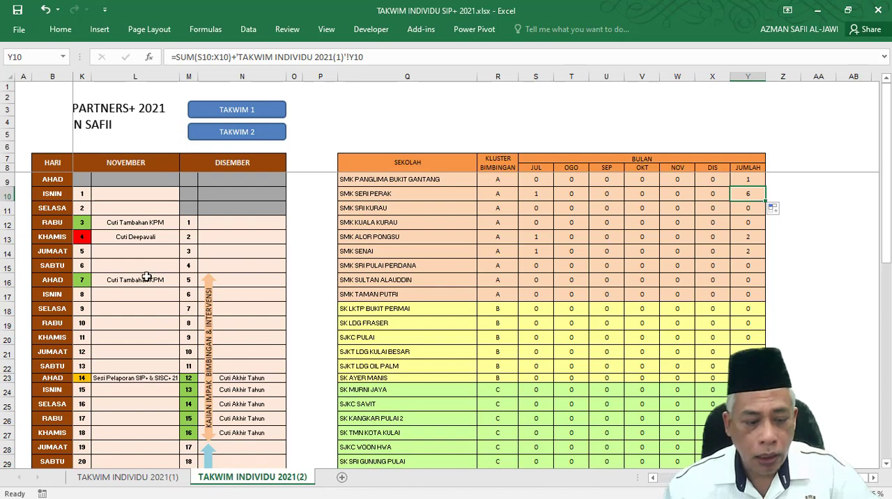
Test the TAKWIM 1 and TAKWIM 2 shape links by switching back and forth between the two calendar sheets.
{"action": "scroll", "coordinate": [144, 280], "scroll_direction": "down", "scroll_amount": 1}
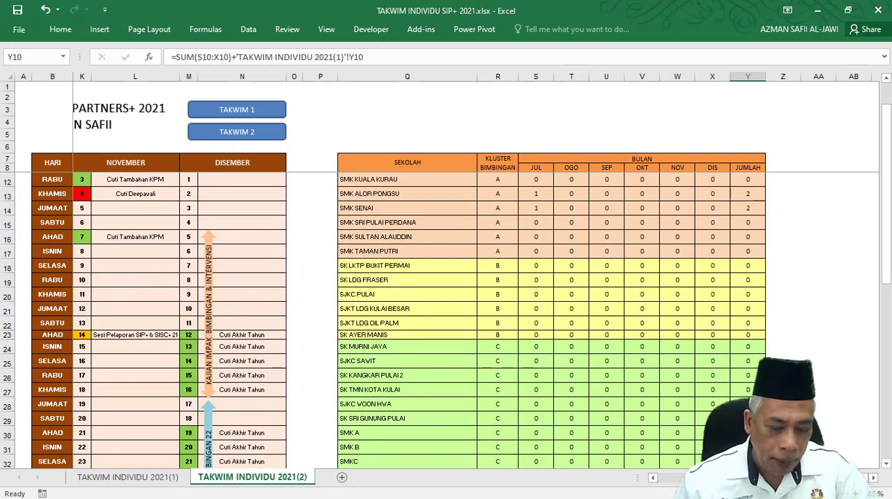
{"action": "scroll", "coordinate": [476, 310], "scroll_direction": "left", "scroll_amount": 3}
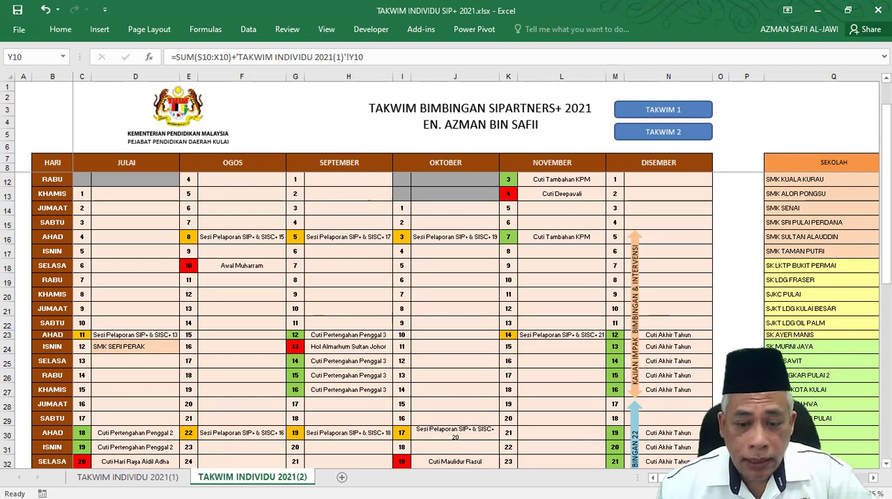
{"action": "mouse_move", "coordinate": [767, 496]}
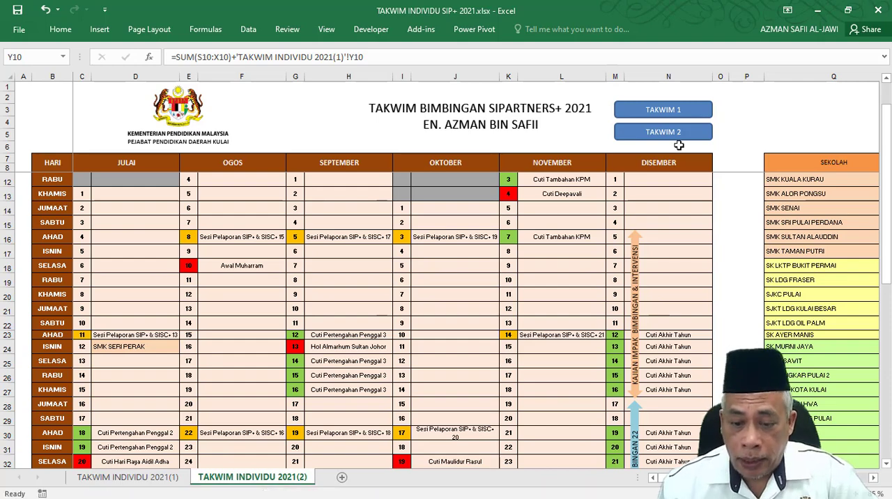
{"action": "left_click", "coordinate": [668, 114]}
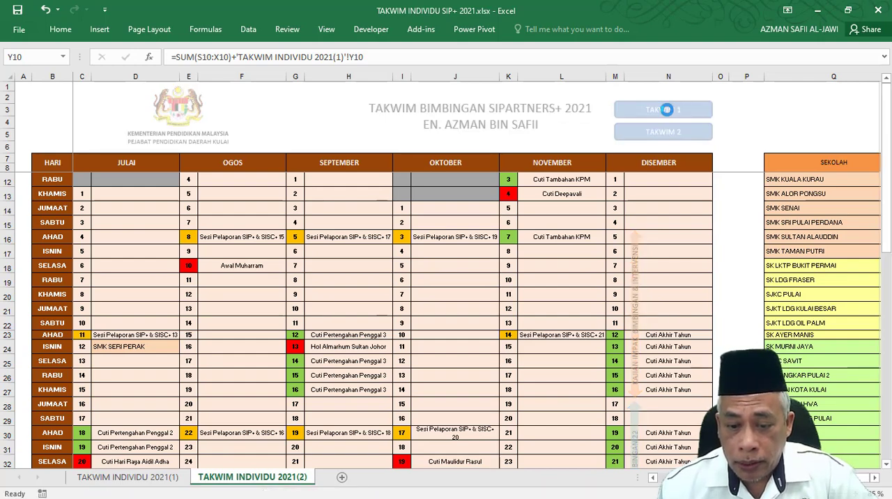
{"action": "left_click", "coordinate": [791, 145]}
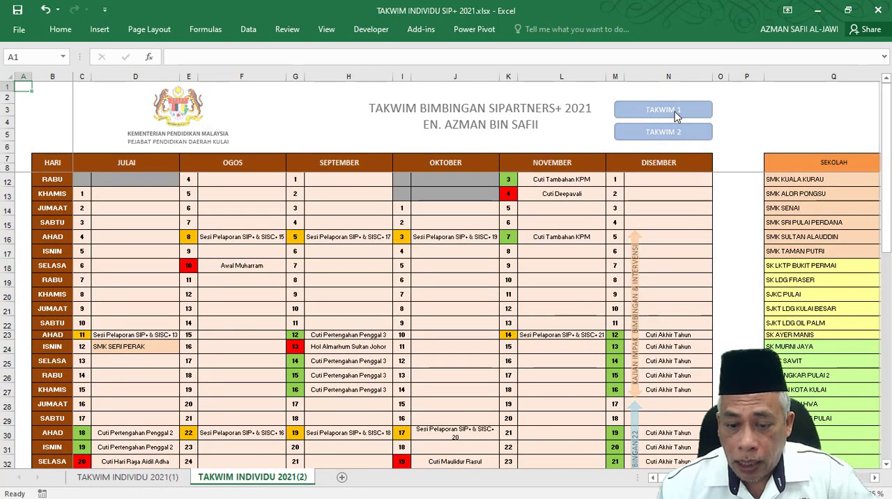
{"action": "left_click", "coordinate": [675, 113]}
{"action": "left_click", "coordinate": [744, 147]}
{"action": "left_click", "coordinate": [689, 111]}
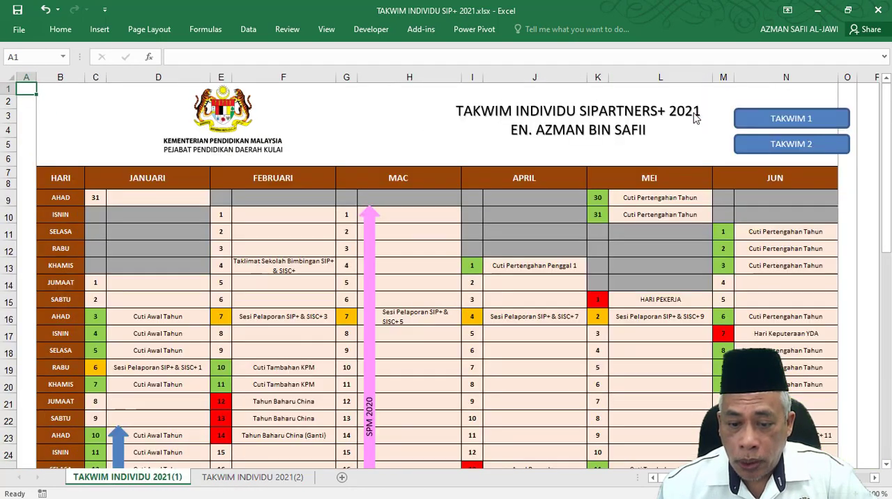
{"action": "left_click", "coordinate": [753, 147]}
{"action": "left_click", "coordinate": [695, 119]}
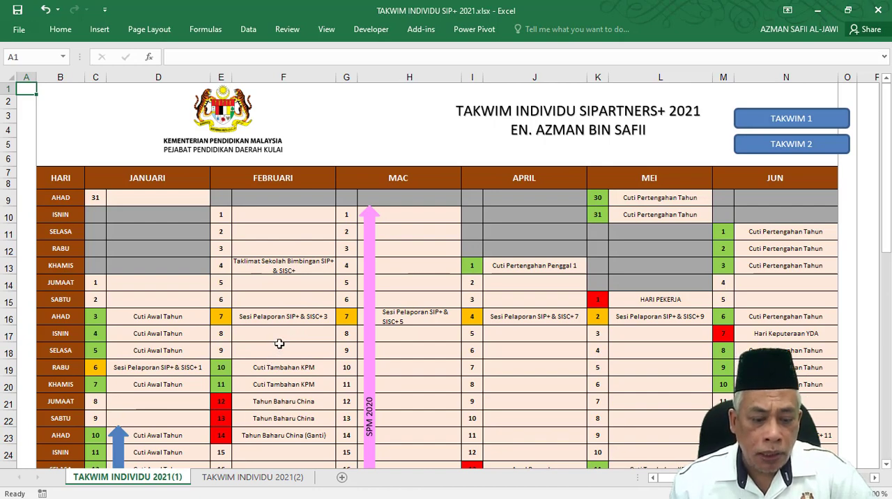
Review the first sheet's January to June calendar and school count table, rechecking the links between both sheets.
{"action": "scroll", "coordinate": [279, 346], "scroll_direction": "down", "scroll_amount": 3}
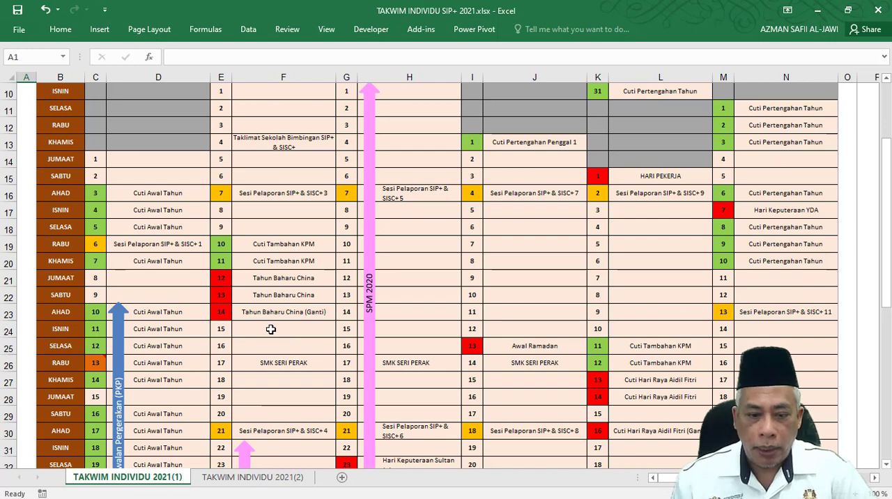
{"action": "scroll", "coordinate": [384, 312], "scroll_direction": "up", "scroll_amount": 3}
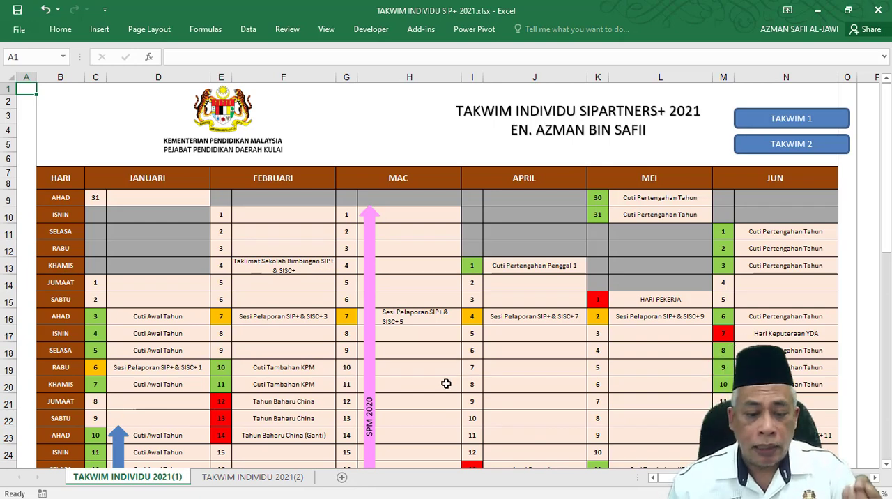
{"action": "scroll", "coordinate": [442, 381], "scroll_direction": "down", "scroll_amount": 2}
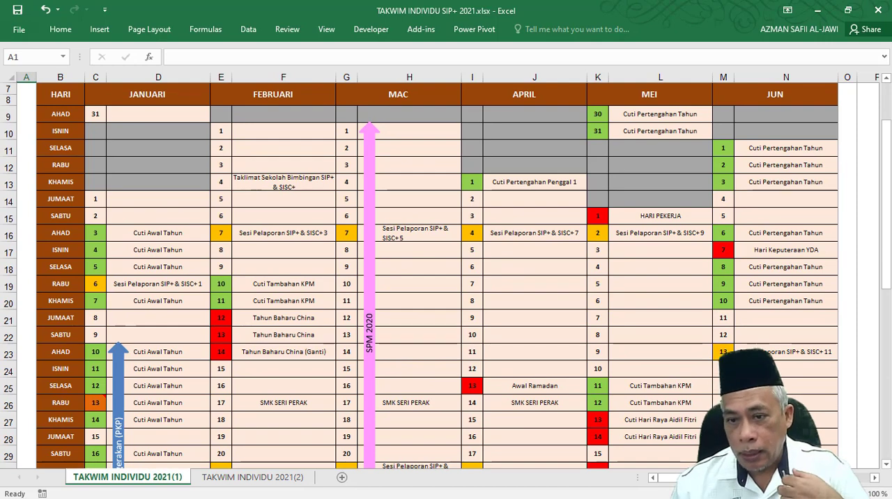
{"action": "left_click_drag", "start_coordinate": [674, 478], "coordinate": [735, 477]}
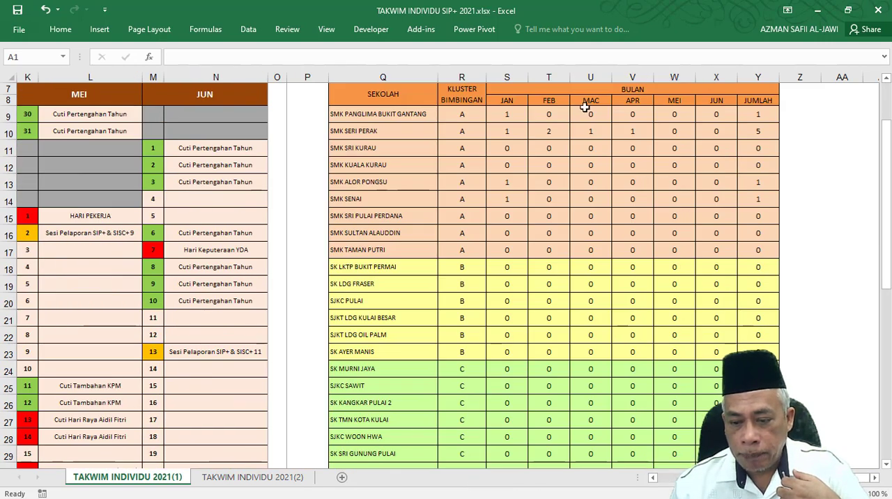
{"action": "scroll", "coordinate": [554, 115], "scroll_direction": "up", "scroll_amount": 2}
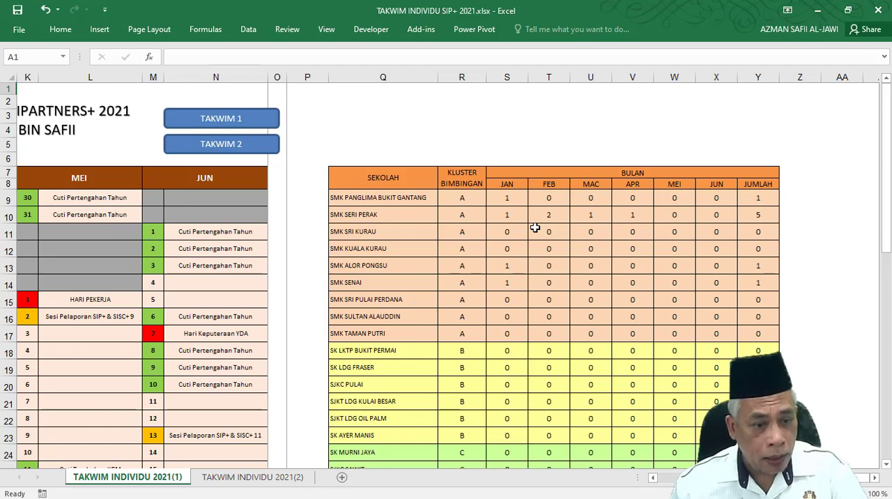
{"action": "left_click", "coordinate": [229, 119]}
{"action": "left_click", "coordinate": [792, 145]}
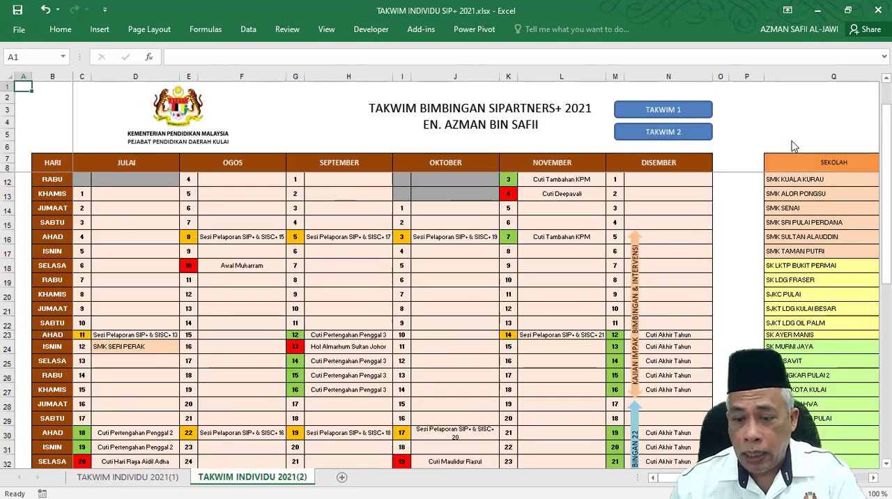
{"action": "left_click", "coordinate": [676, 117]}
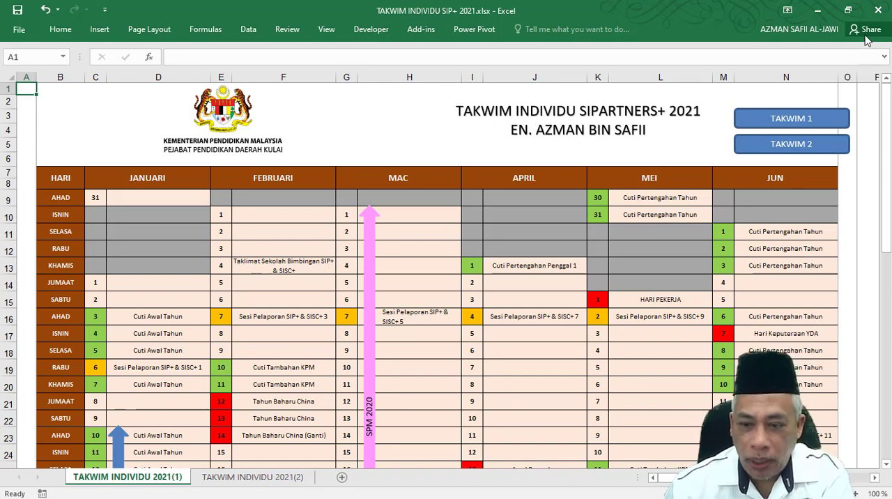
Draw a 5-point star about 3 cm wide and 2.5 cm high between the ministry logo and the first sheet's title.
{"action": "left_click", "coordinate": [60, 29]}
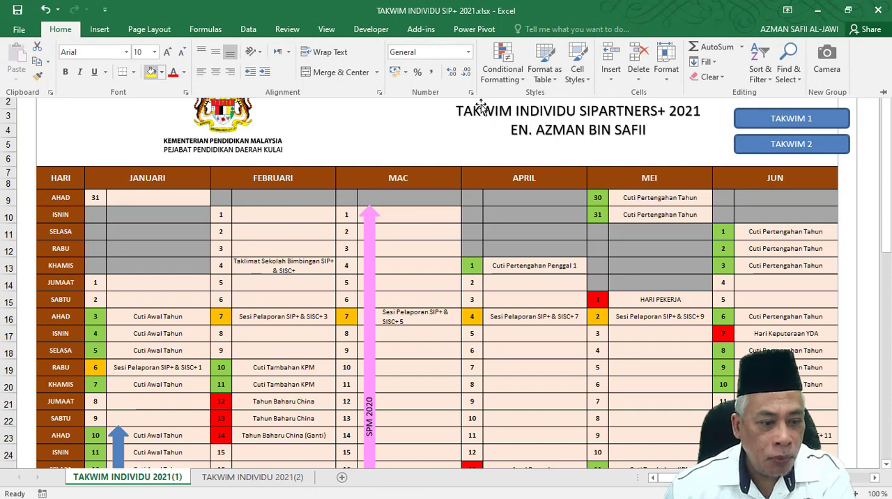
{"action": "left_click", "coordinate": [883, 92]}
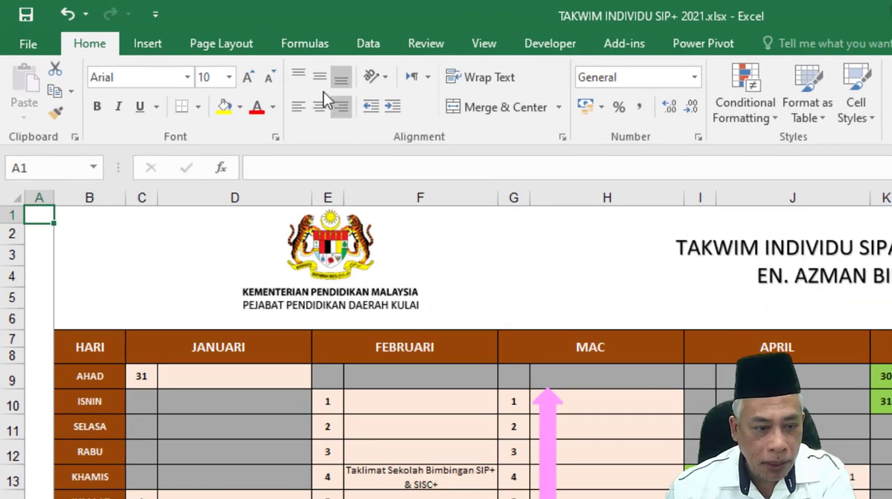
{"action": "left_click", "coordinate": [148, 44]}
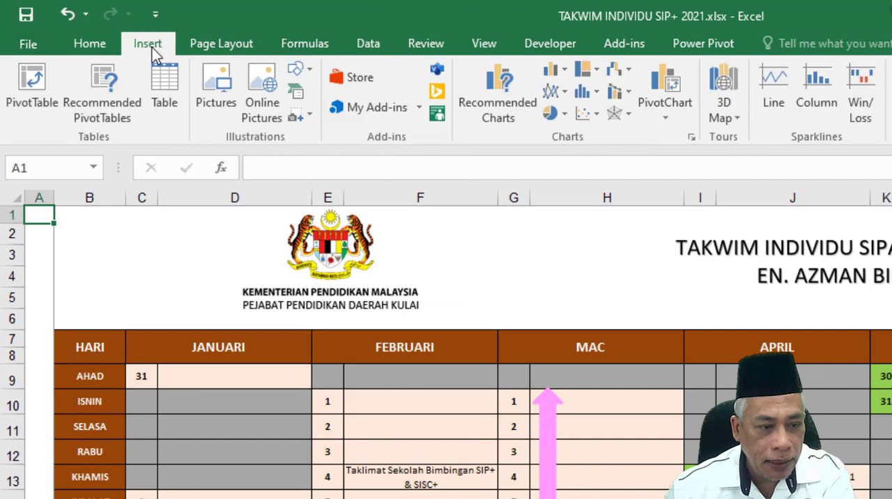
{"action": "left_click", "coordinate": [300, 70]}
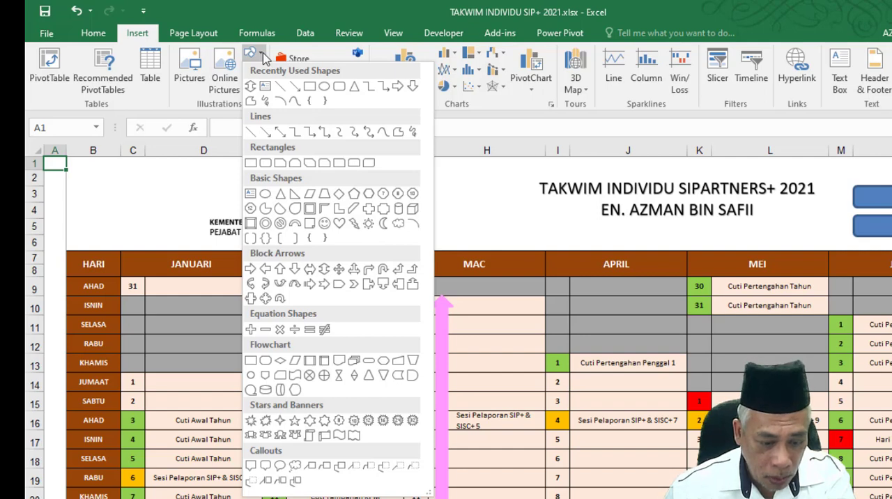
{"action": "left_click", "coordinate": [294, 422]}
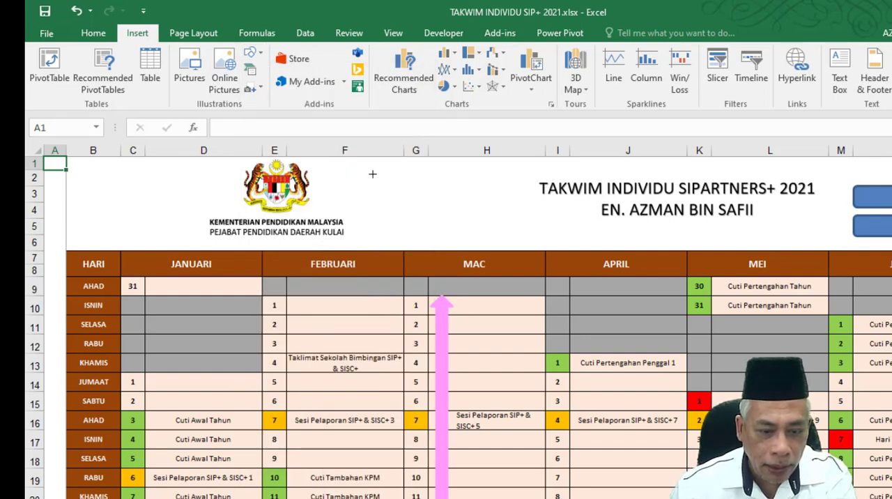
{"action": "left_click_drag", "start_coordinate": [369, 174], "coordinate": [453, 234]}
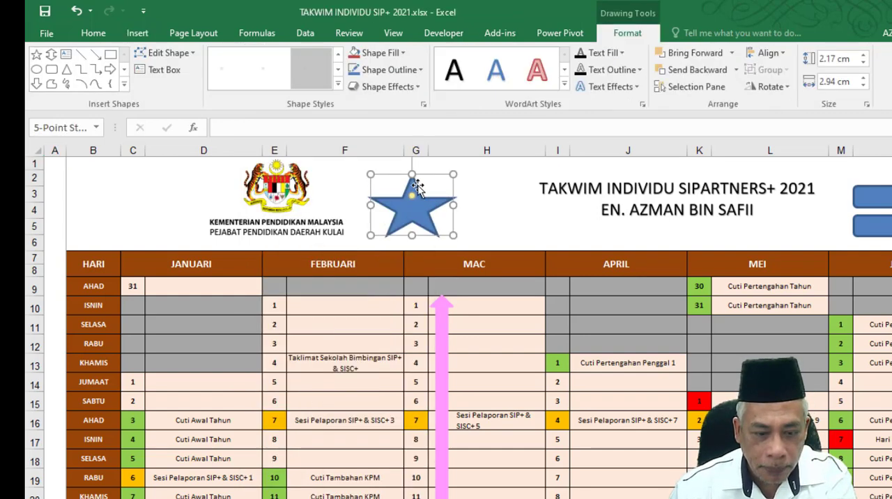
{"action": "mouse_move", "coordinate": [449, 173]}
{"action": "left_mouse_down"}
{"action": "mouse_move", "coordinate": [440, 167]}
{"action": "mouse_move", "coordinate": [454, 165]}
{"action": "left_mouse_up"}
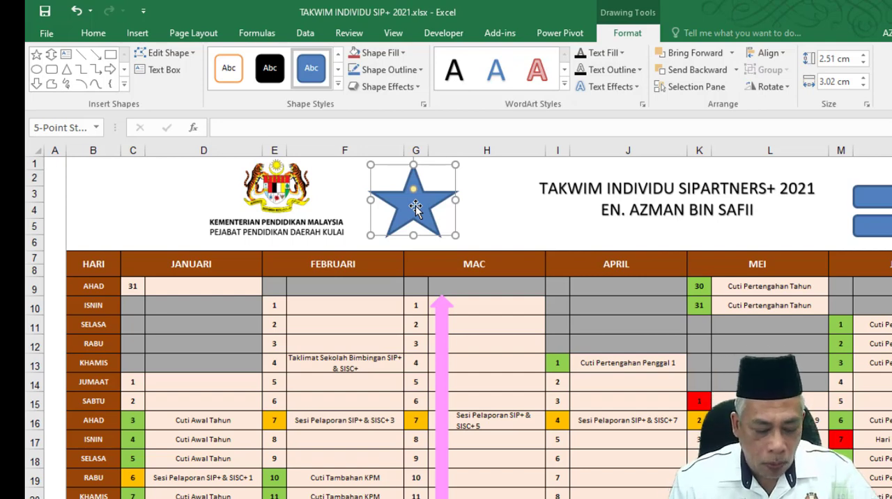
Label the star T1, centring the text horizontally and vertically in bold at font size 18.
{"action": "type", "text": "T1"}
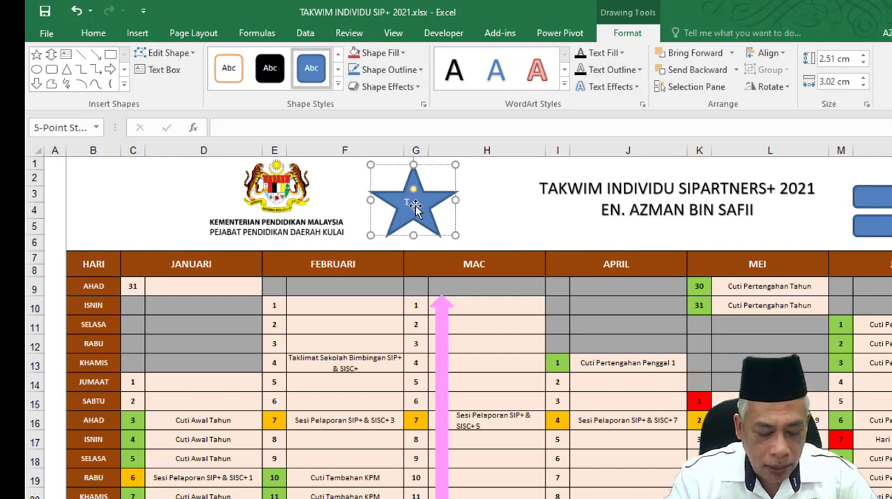
{"action": "left_click", "coordinate": [436, 170]}
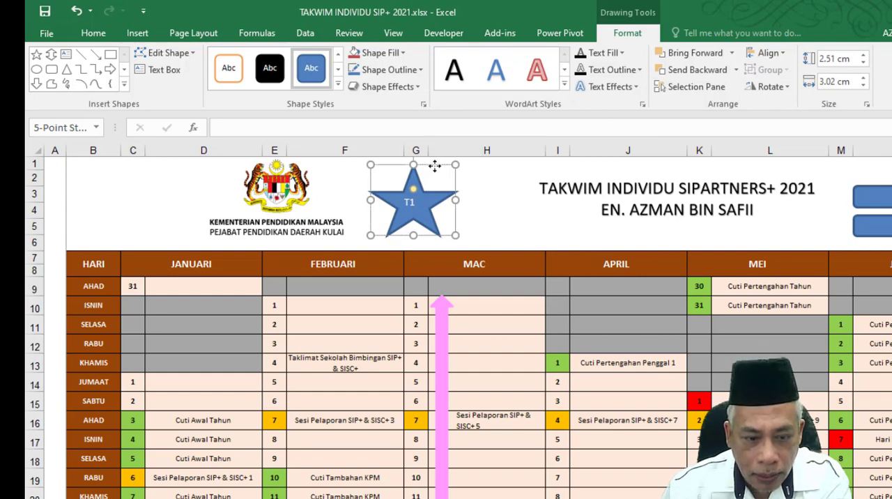
{"action": "left_click", "coordinate": [93, 34]}
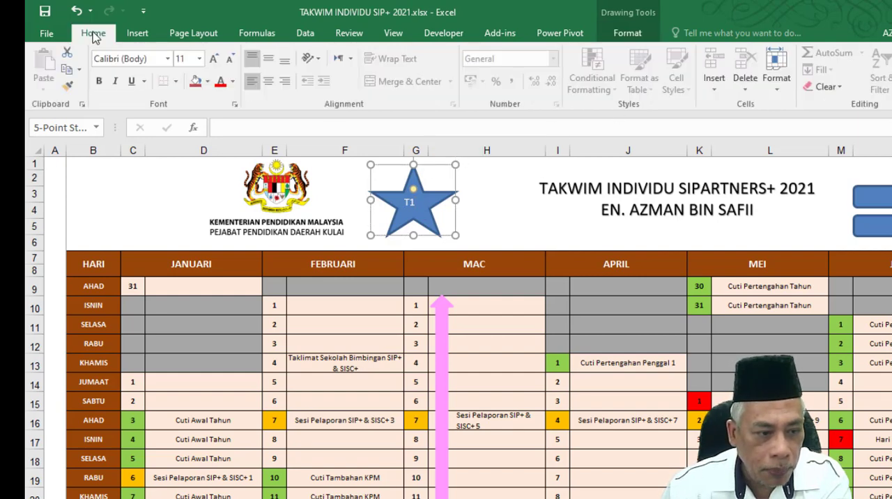
{"action": "left_click", "coordinate": [272, 61]}
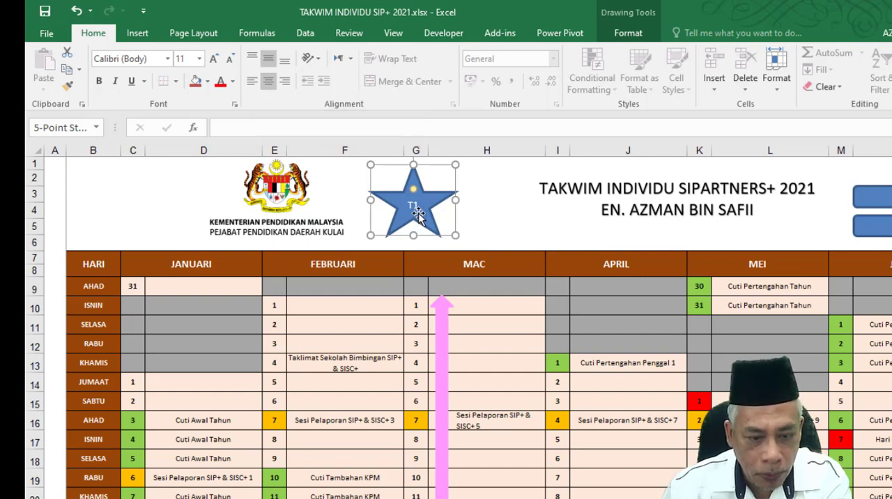
{"action": "left_click", "coordinate": [214, 59]}
{"action": "left_click", "coordinate": [214, 59]}
{"action": "left_click", "coordinate": [214, 59]}
{"action": "left_click", "coordinate": [229, 59]}
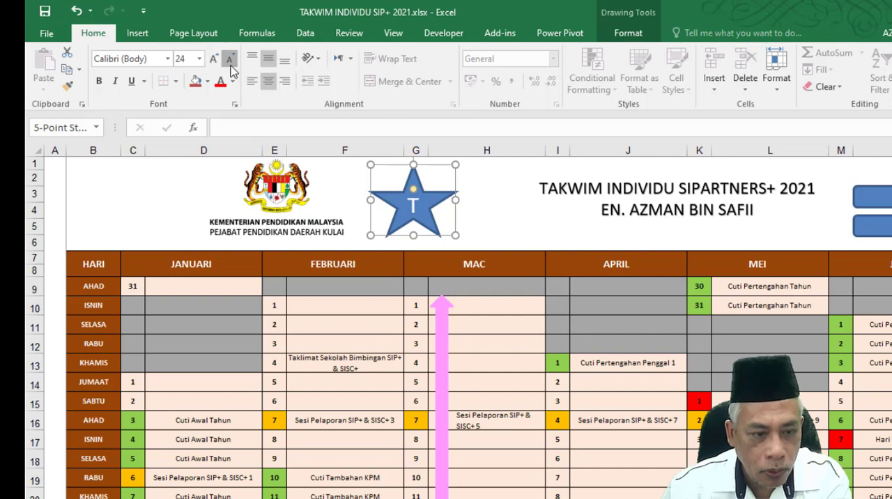
{"action": "left_click", "coordinate": [229, 58]}
{"action": "left_click", "coordinate": [229, 59]}
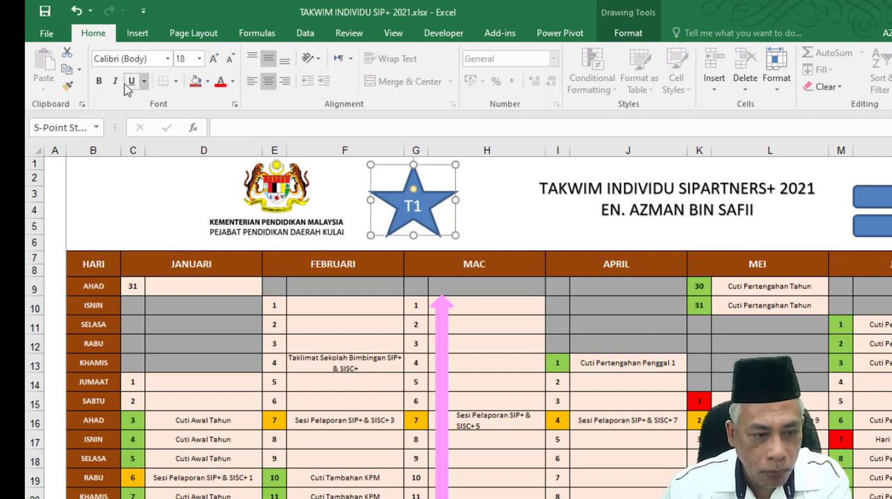
{"action": "left_click", "coordinate": [98, 80]}
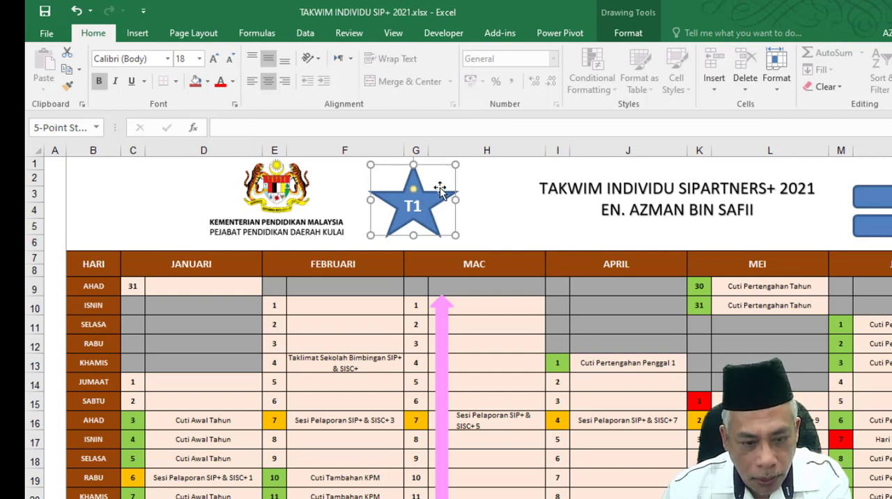
Remove the outline from the T1 star shape.
{"action": "left_click", "coordinate": [208, 81]}
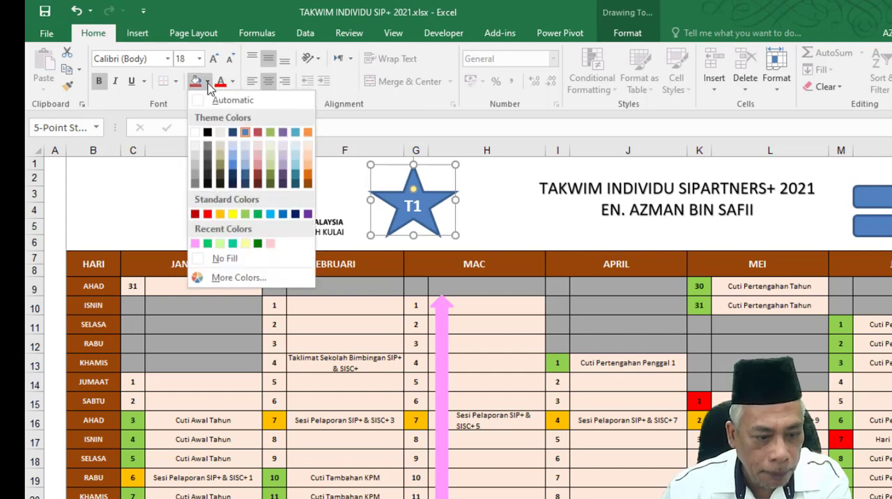
{"action": "left_click", "coordinate": [430, 171]}
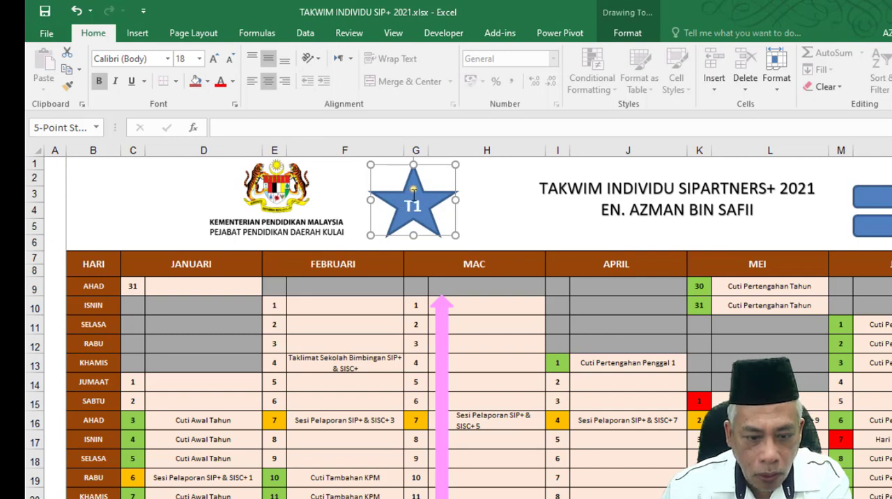
{"action": "left_click", "coordinate": [640, 36]}
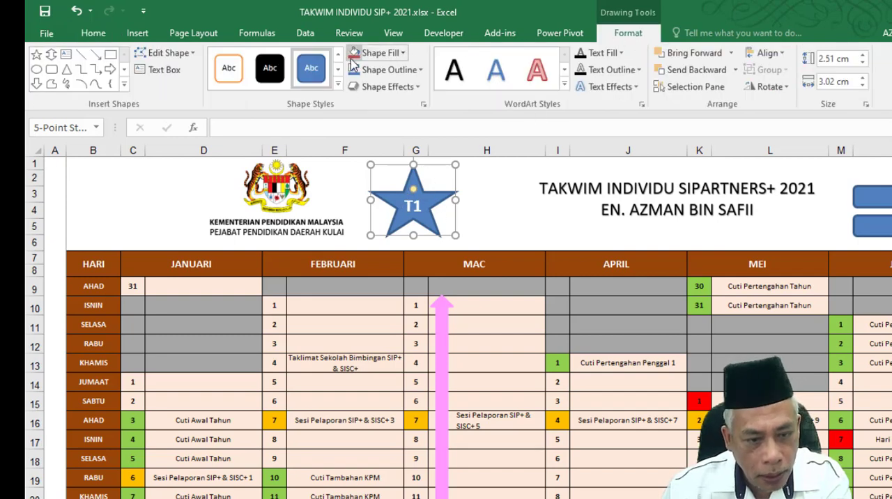
{"action": "left_click", "coordinate": [407, 69]}
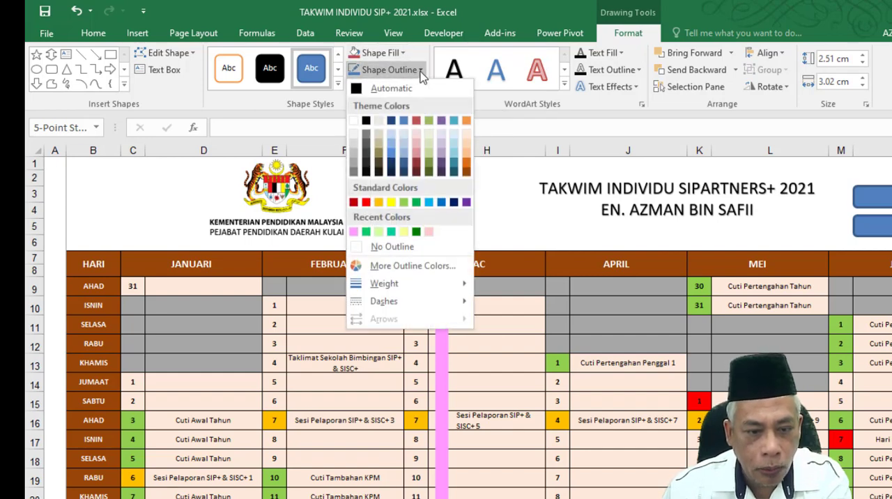
{"action": "left_click", "coordinate": [382, 246]}
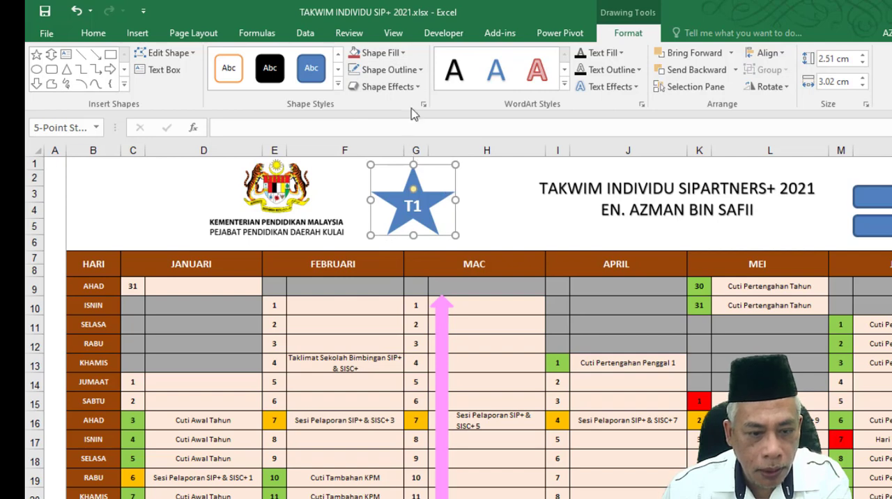
Apply the fourth preset shape effect, a soft bevel with shadow, to the T1 star.
{"action": "left_click", "coordinate": [418, 87]}
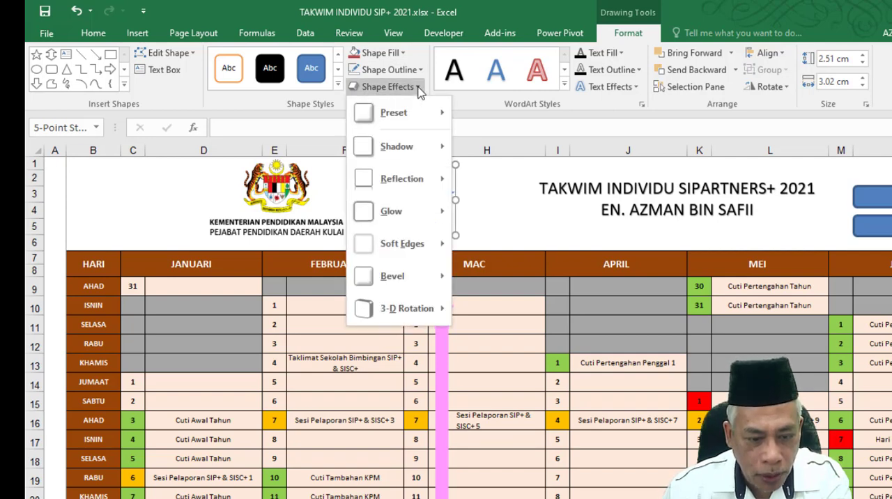
{"action": "left_click", "coordinate": [416, 88]}
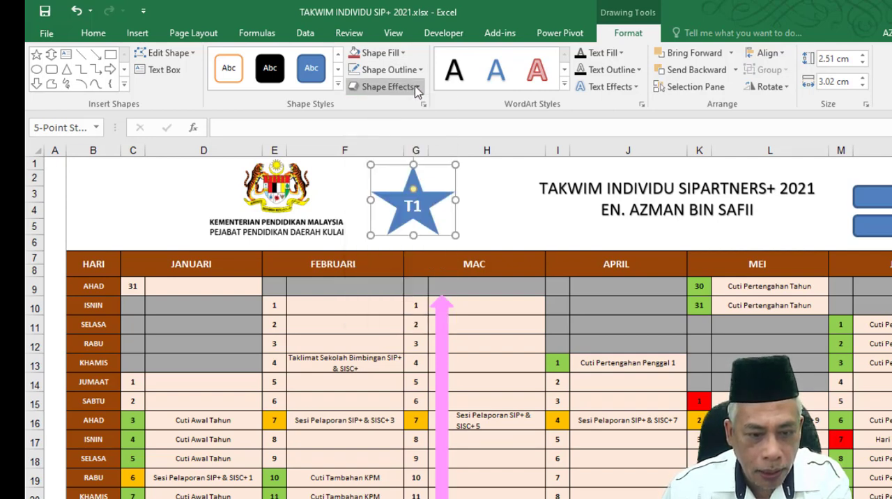
{"action": "left_click", "coordinate": [416, 89]}
{"action": "mouse_move", "coordinate": [402, 112]}
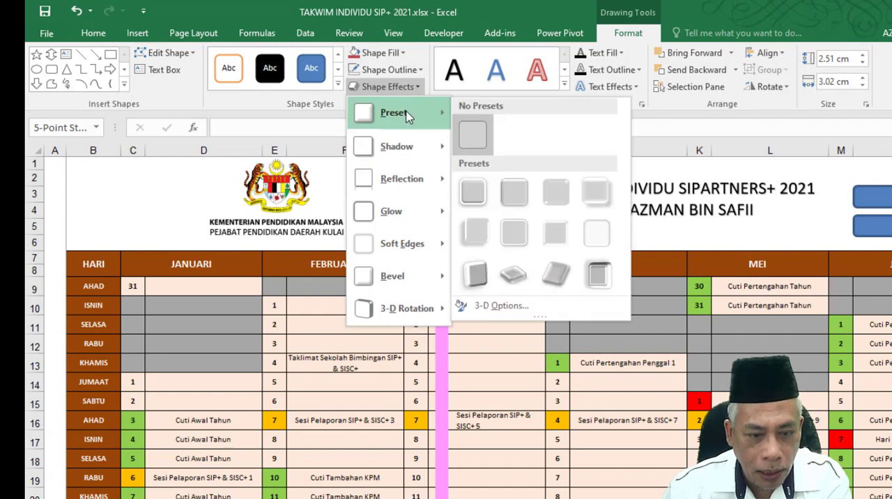
{"action": "left_click", "coordinate": [596, 194]}
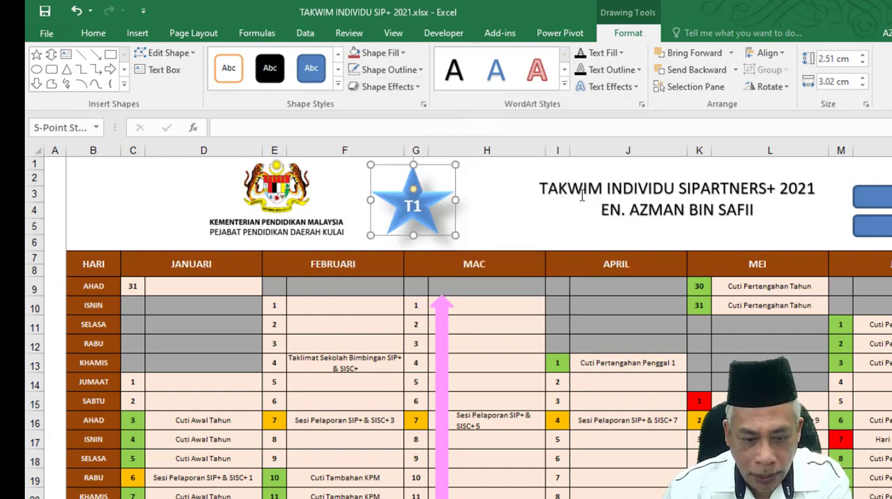
{"action": "left_click", "coordinate": [512, 209]}
Duplicate the T1 star, place the copy between it and the sheet title, and label the copy T2.
{"action": "left_click", "coordinate": [428, 198]}
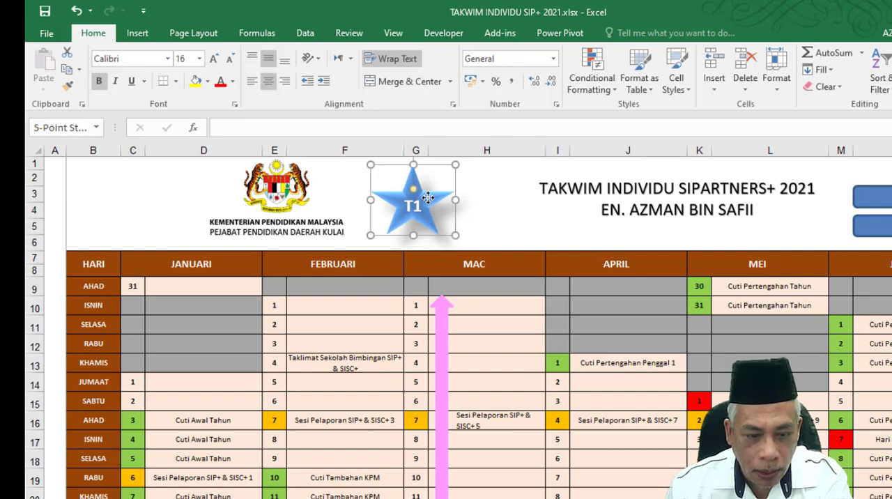
{"action": "left_click", "coordinate": [92, 34]}
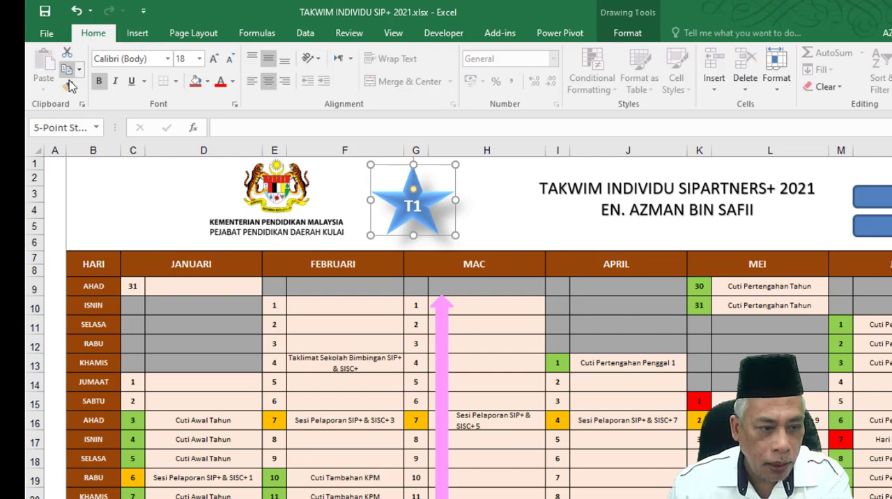
{"action": "left_click", "coordinate": [48, 64]}
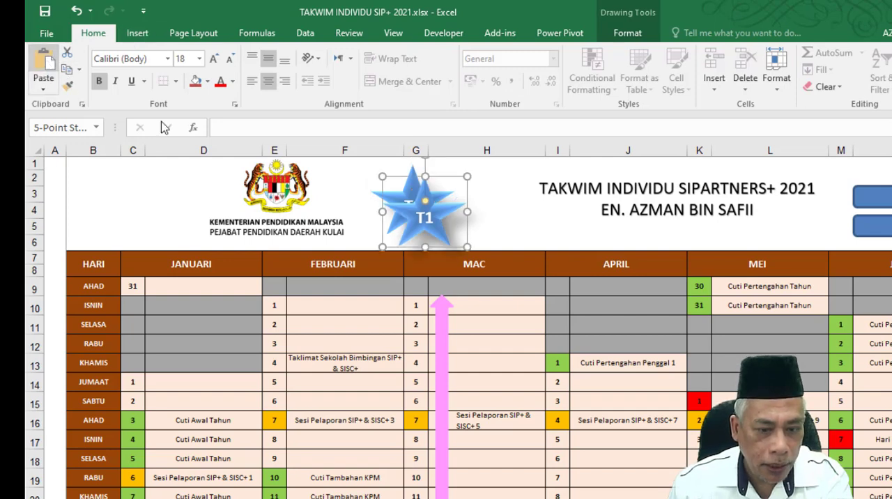
{"action": "left_click_drag", "start_coordinate": [443, 182], "coordinate": [517, 167]}
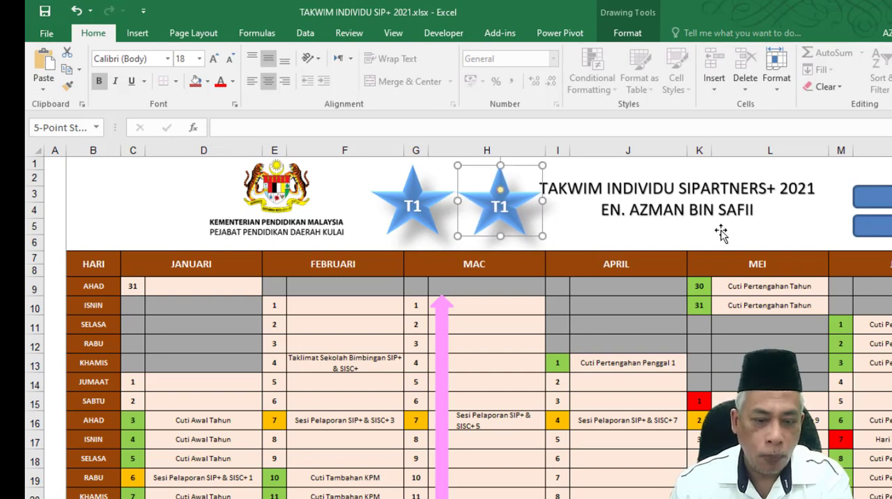
{"action": "left_click", "coordinate": [501, 207]}
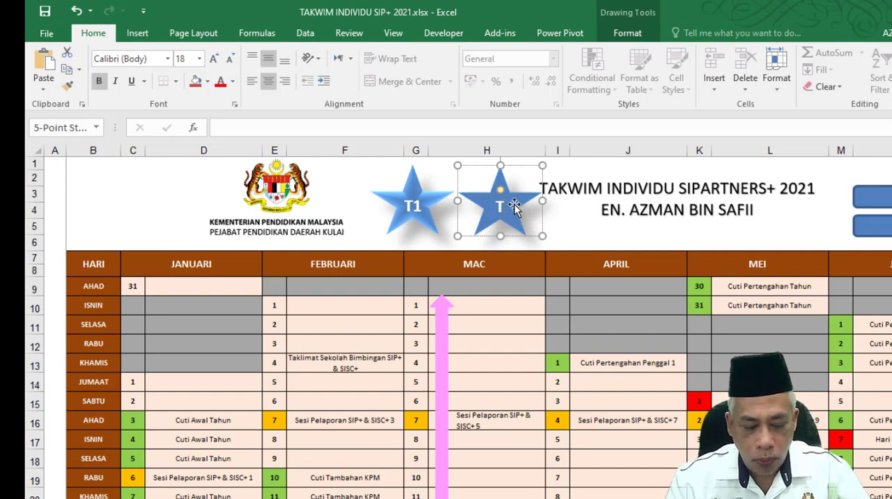
{"action": "left_click", "coordinate": [568, 215]}
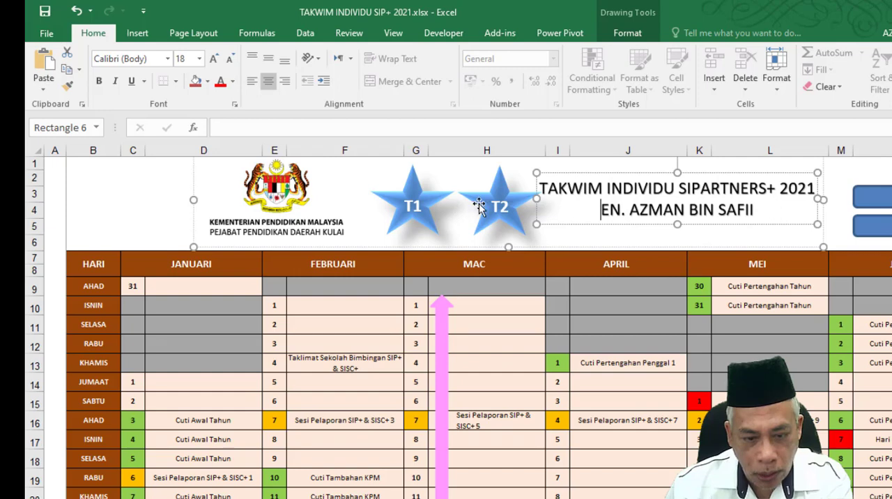
Move the T2 star slightly lower and closer to T1, clear of the sheet title.
{"action": "left_click", "coordinate": [519, 217]}
{"action": "left_click_drag", "start_coordinate": [523, 182], "coordinate": [530, 196]}
{"action": "mouse_move", "coordinate": [537, 226]}
{"action": "left_mouse_down"}
{"action": "mouse_move", "coordinate": [537, 235]}
{"action": "mouse_move", "coordinate": [541, 222]}
{"action": "left_mouse_up"}
{"action": "left_click", "coordinate": [519, 213]}
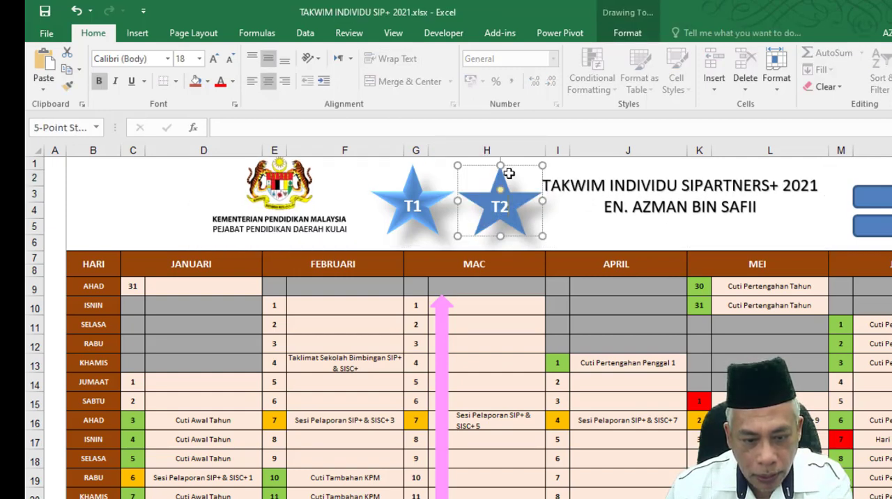
{"action": "left_click_drag", "start_coordinate": [514, 167], "coordinate": [509, 177]}
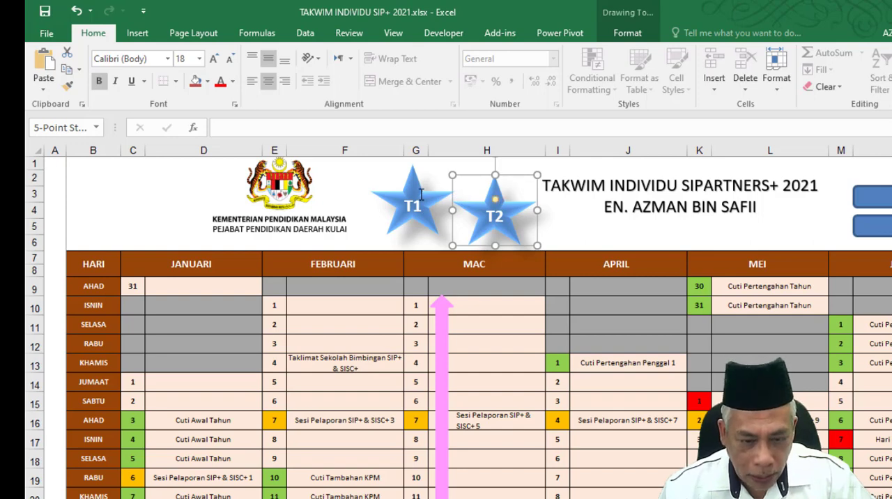
Align the T1 and T2 stars by their middles and group them.
{"action": "left_click", "coordinate": [416, 183]}
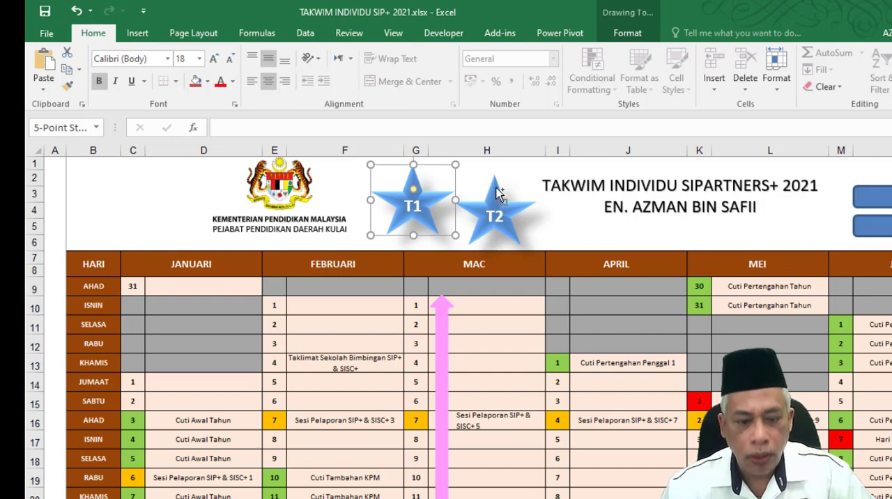
{"action": "left_click", "coordinate": [499, 195], "text": "shift"}
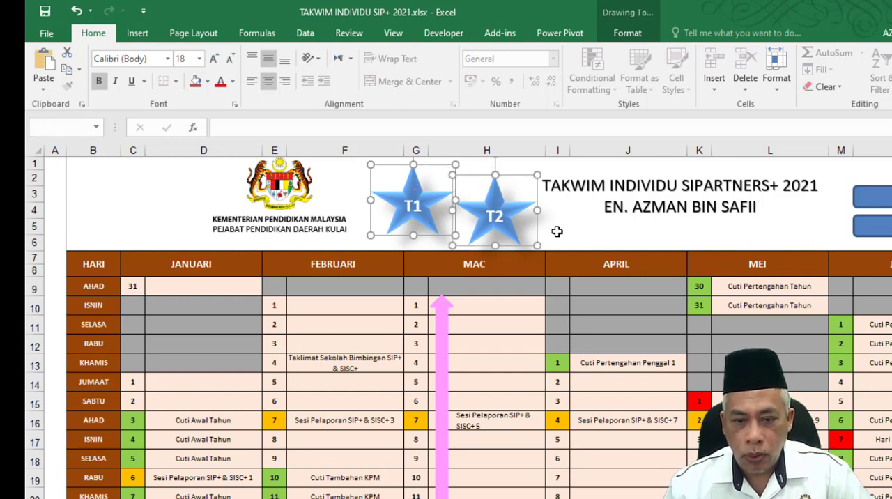
{"action": "left_click", "coordinate": [629, 37]}
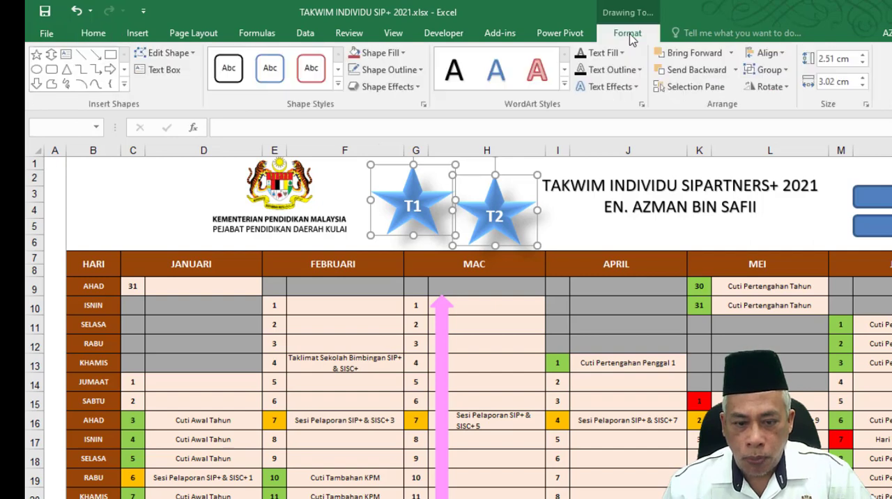
{"action": "left_click", "coordinate": [781, 55]}
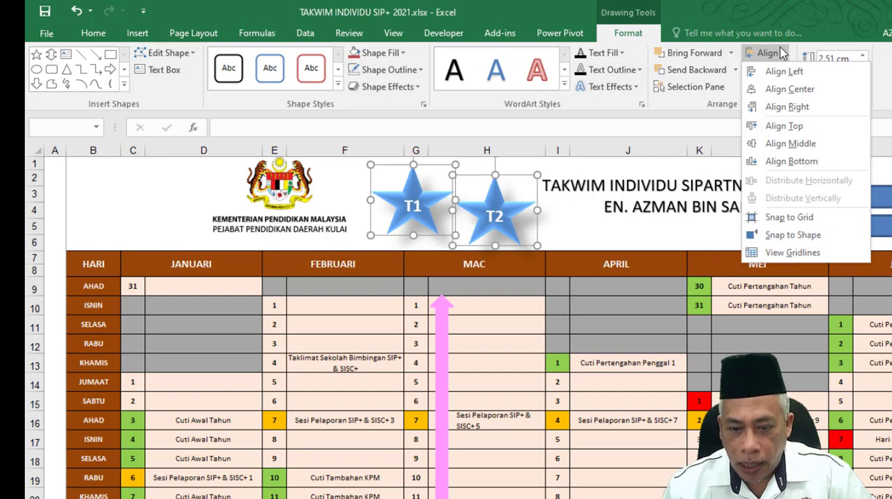
{"action": "left_click", "coordinate": [776, 144]}
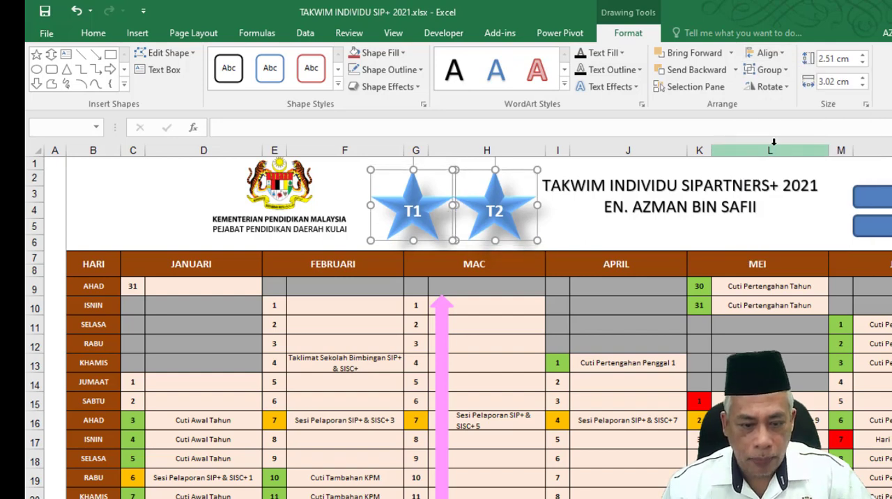
{"action": "left_click", "coordinate": [784, 73]}
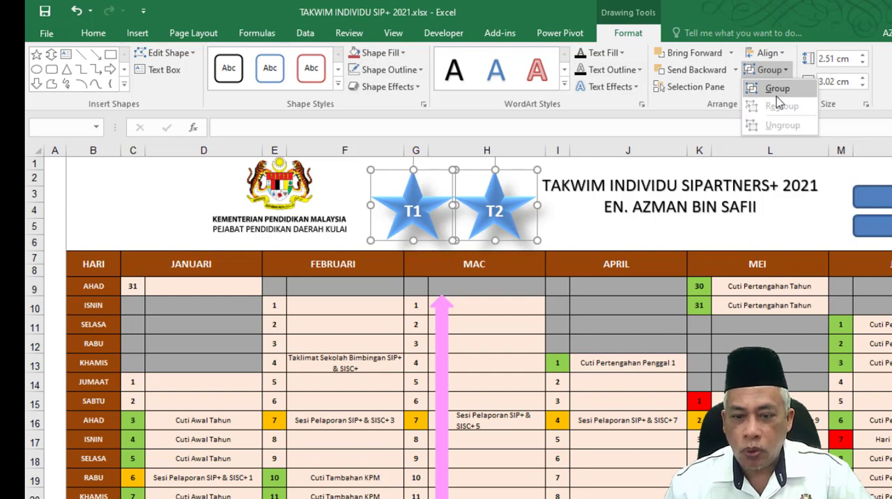
{"action": "left_click", "coordinate": [779, 87]}
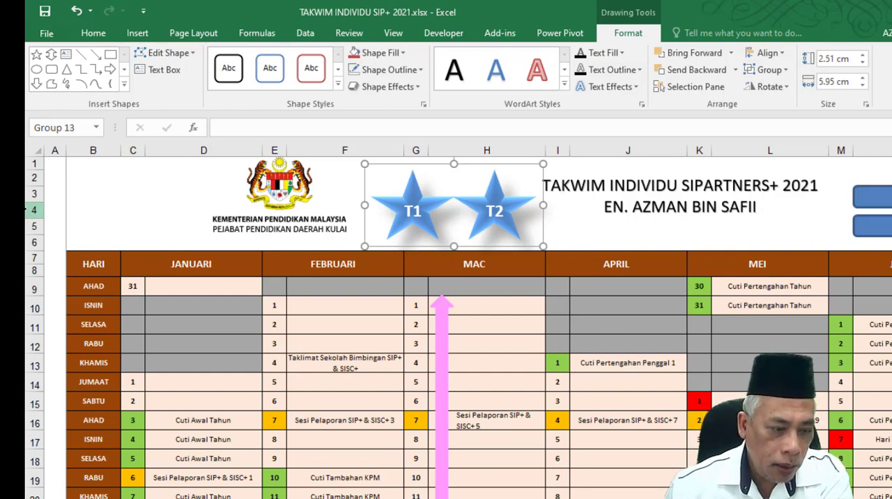
Set the star group's placement property to Don't move or size with cells.
{"action": "left_click", "coordinate": [28, 210]}
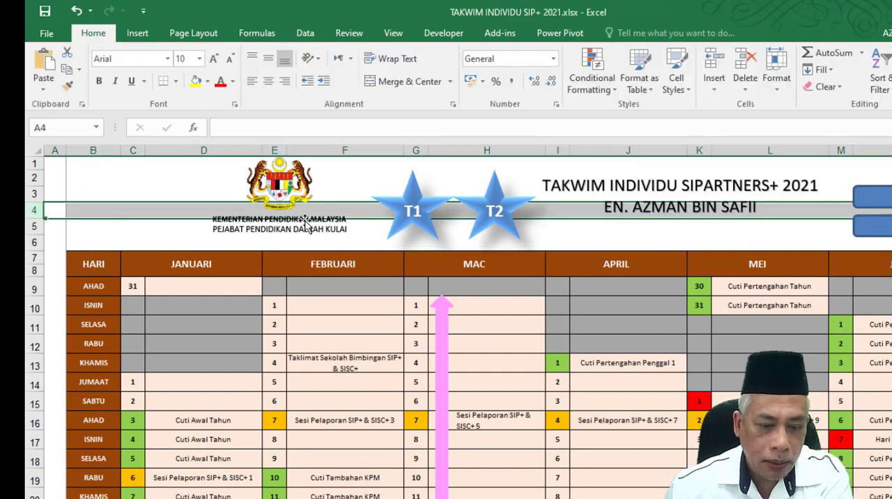
{"action": "left_click", "coordinate": [428, 209]}
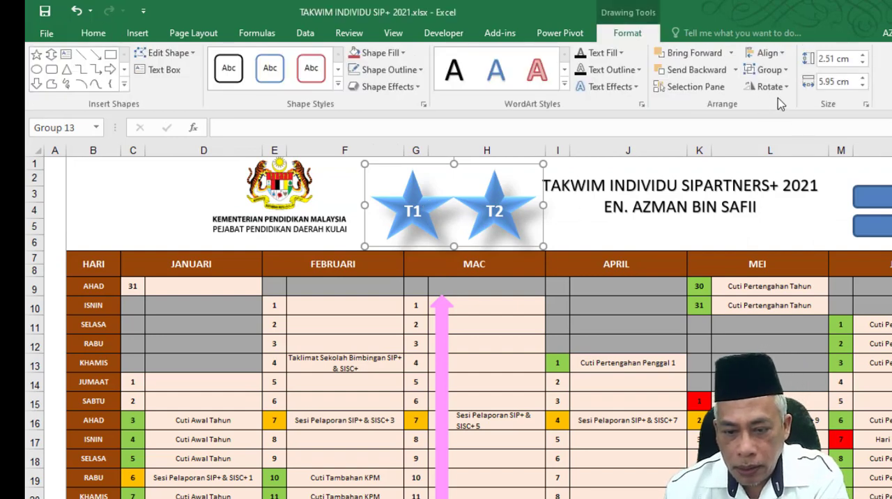
{"action": "left_click", "coordinate": [415, 189]}
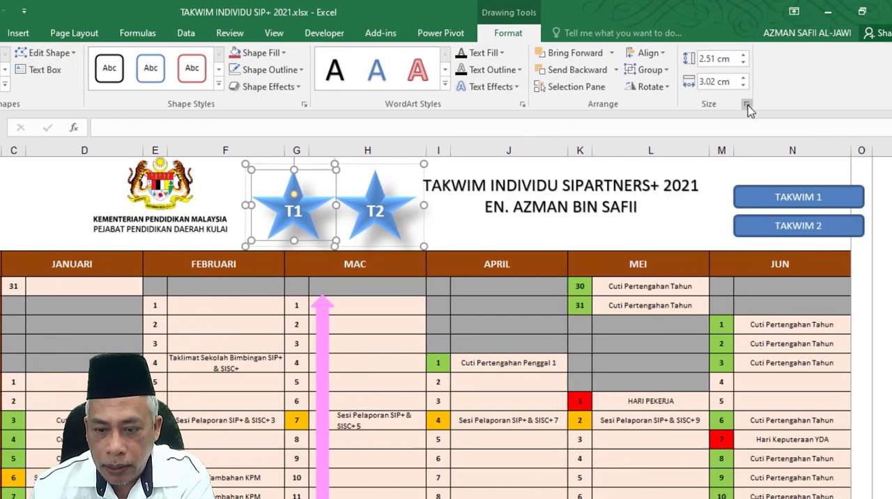
{"action": "left_click", "coordinate": [746, 105]}
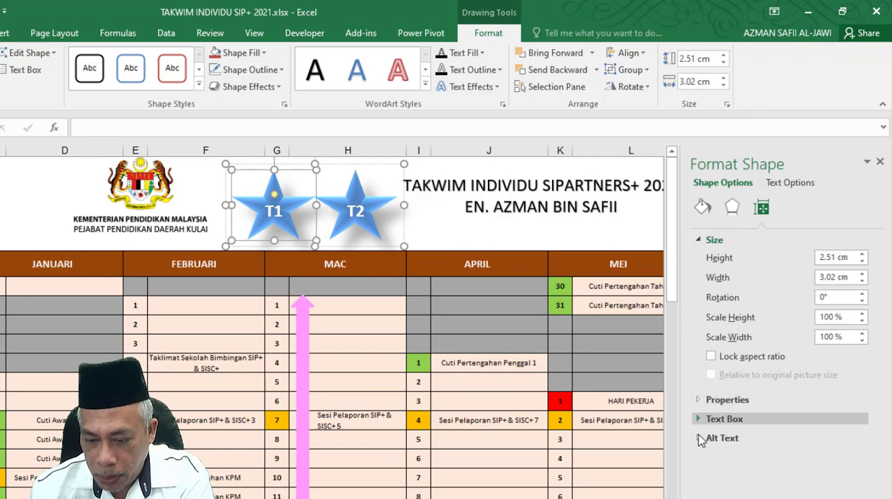
{"action": "left_click", "coordinate": [700, 401]}
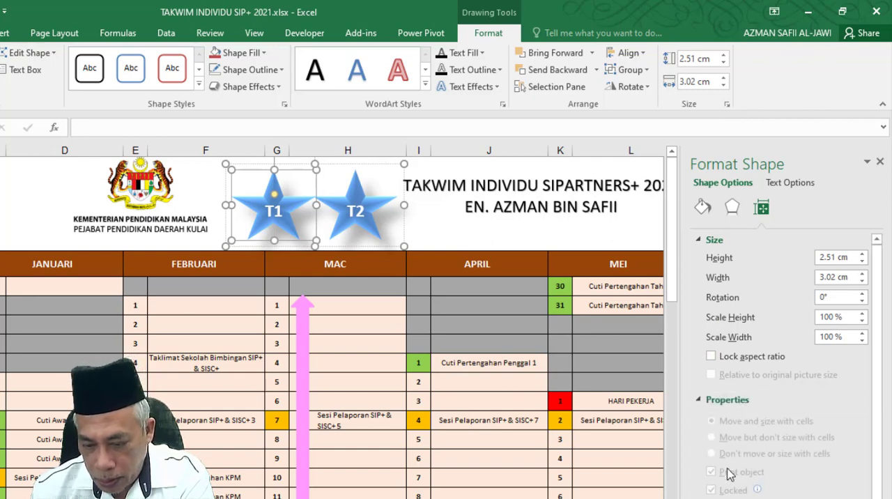
{"action": "left_click", "coordinate": [340, 242]}
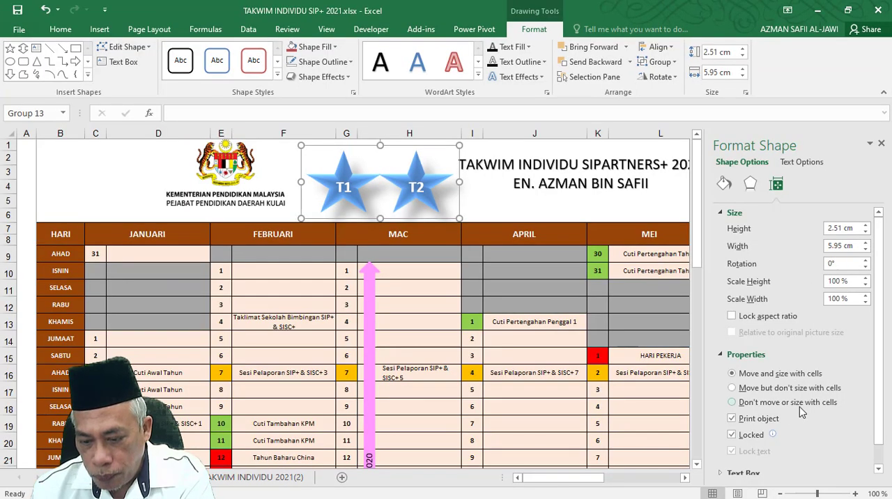
{"action": "left_click", "coordinate": [731, 403]}
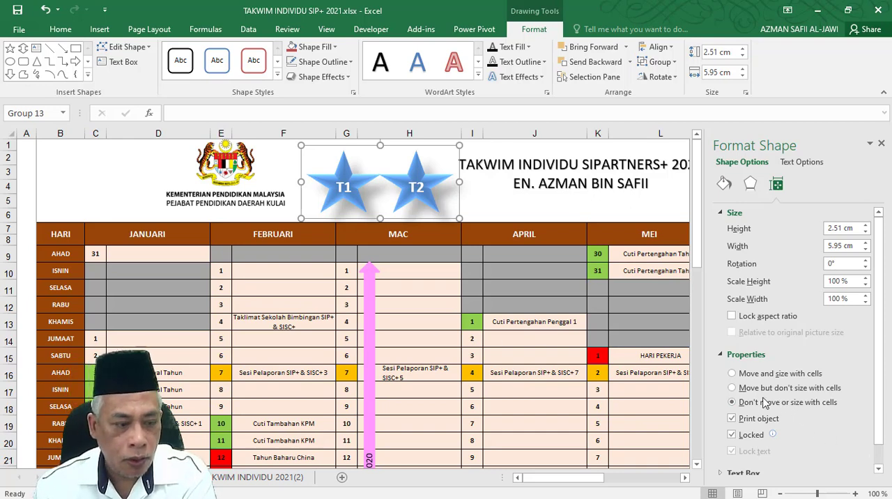
{"action": "scroll", "coordinate": [752, 439], "scroll_direction": "down", "scroll_amount": 1}
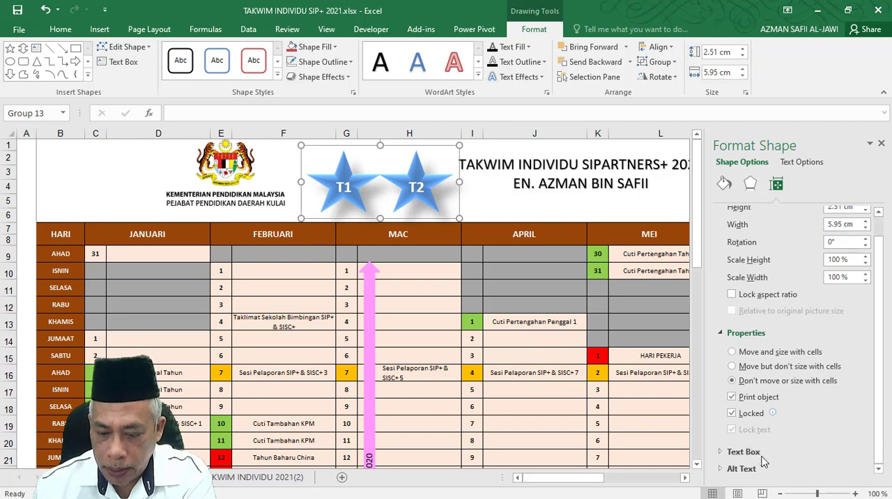
{"action": "left_click", "coordinate": [732, 380]}
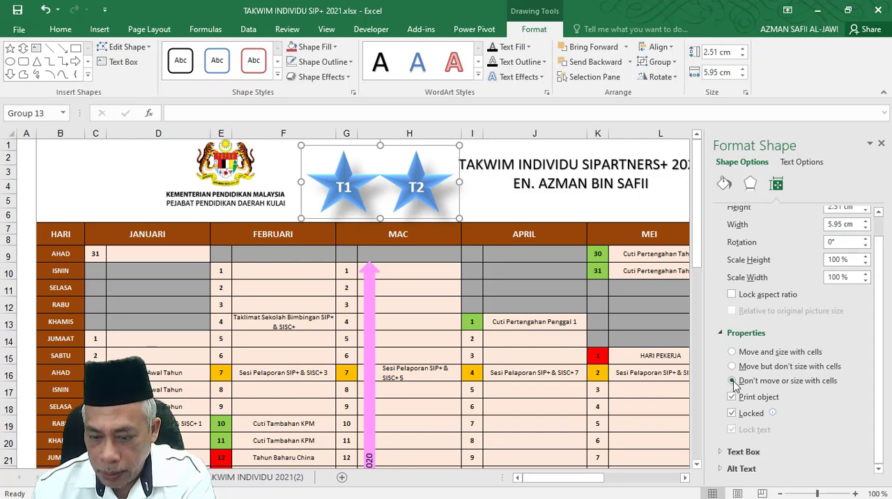
{"action": "left_click", "coordinate": [881, 143]}
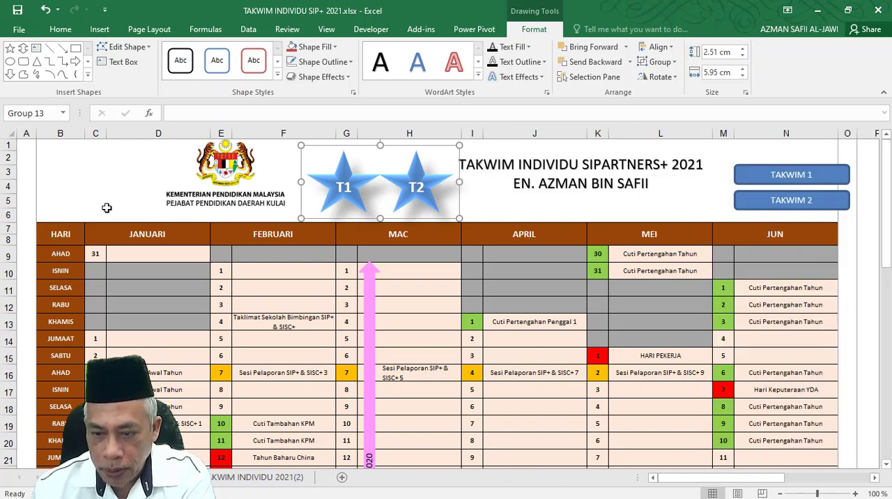
Insert two rows at row 4 to test the star group's placement against the TAKWIM buttons.
{"action": "right_click", "coordinate": [8, 184]}
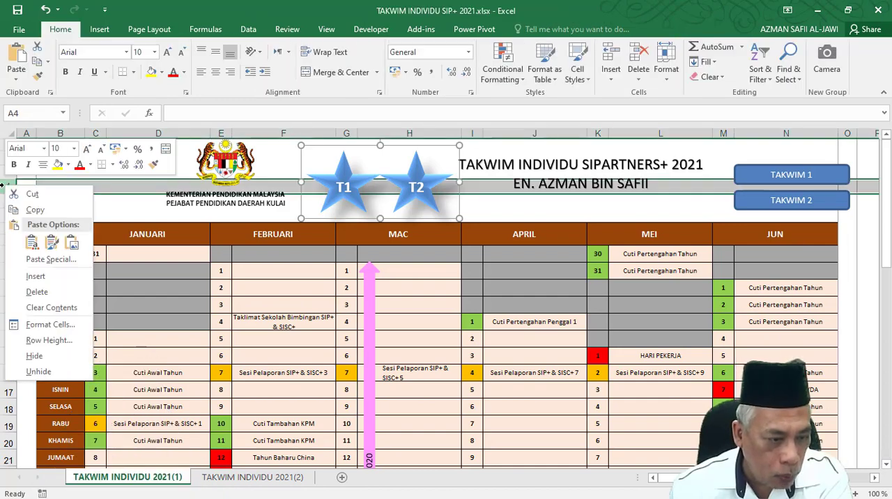
{"action": "left_click", "coordinate": [34, 276]}
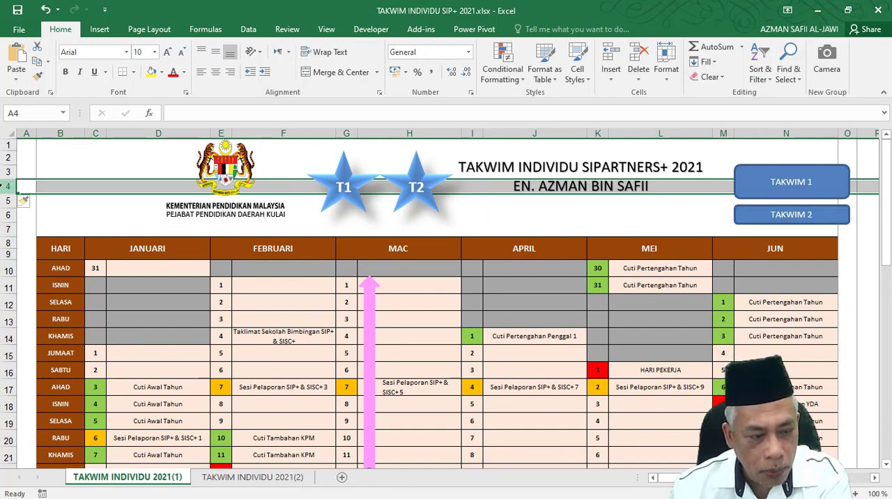
{"action": "right_click", "coordinate": [9, 186]}
{"action": "left_click", "coordinate": [34, 277]}
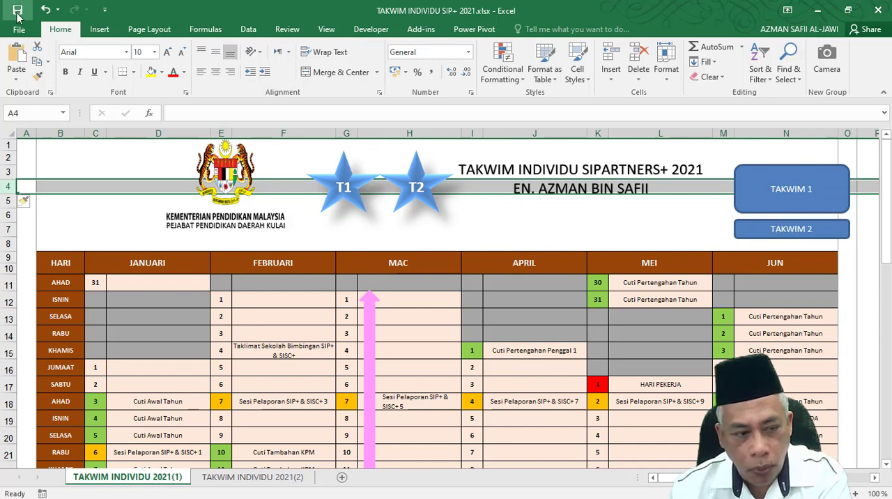
Undo both test row insertions at row 4 and leave the star group deselected.
{"action": "left_click", "coordinate": [45, 9]}
{"action": "left_click", "coordinate": [45, 9]}
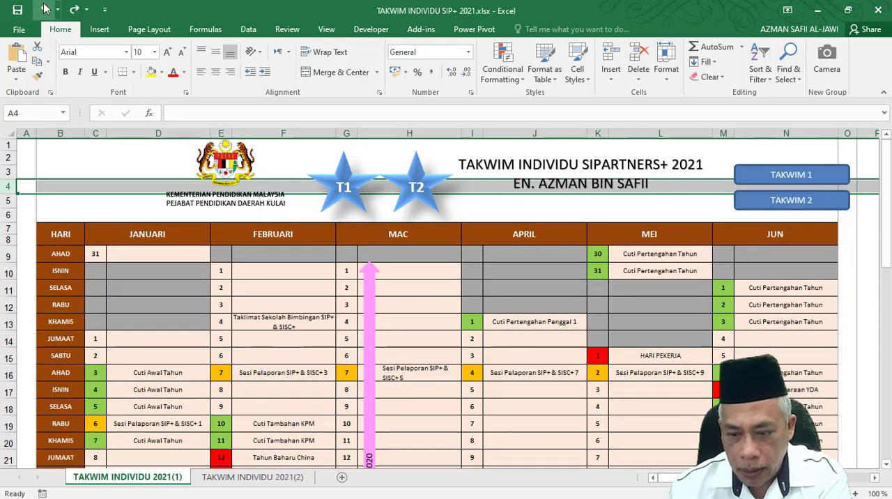
{"action": "left_click", "coordinate": [349, 170]}
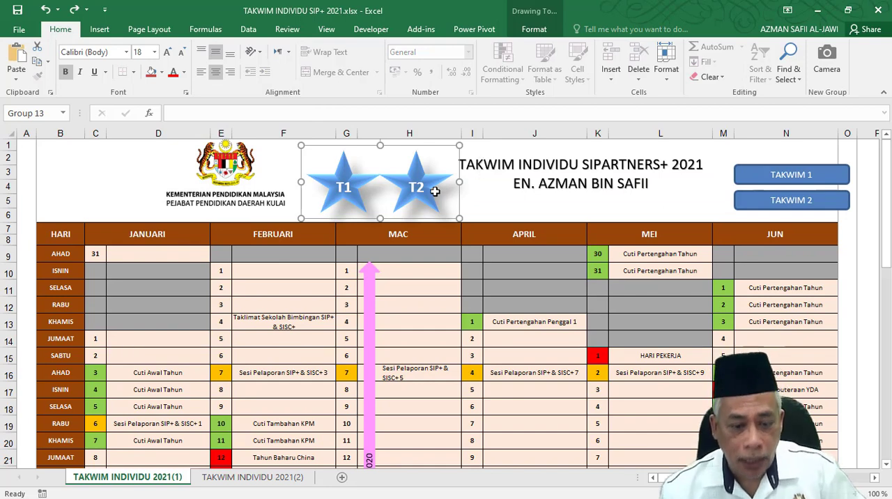
{"action": "left_click", "coordinate": [498, 200]}
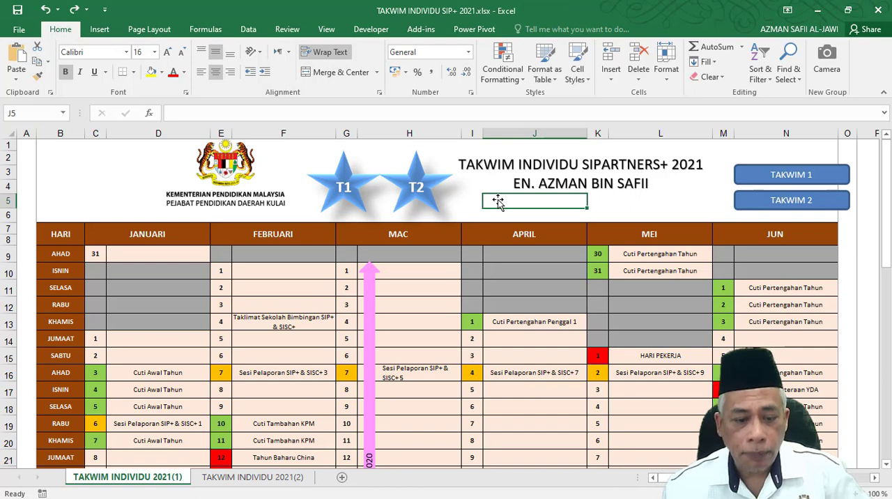
Move the grouped T1 and T2 stars around the sheet as one unit and return them between the ministry emblem and the title.
{"action": "left_click", "coordinate": [333, 175]}
{"action": "left_click", "coordinate": [333, 176]}
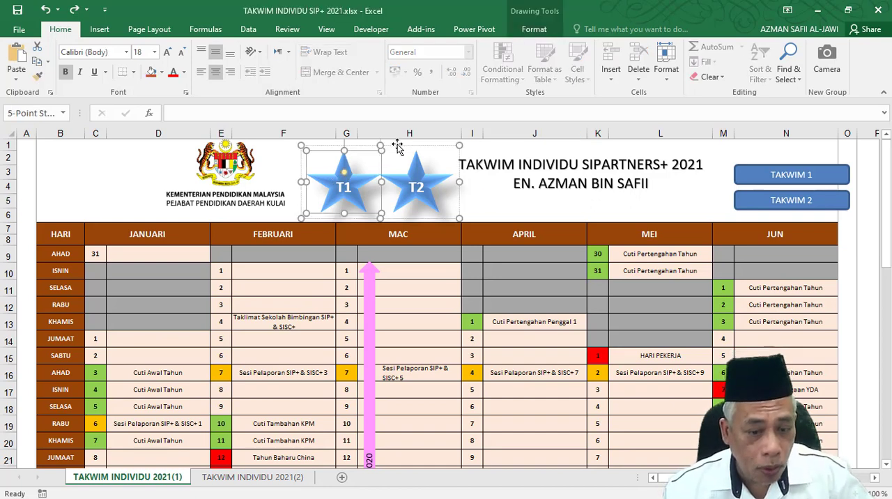
{"action": "left_click", "coordinate": [498, 187]}
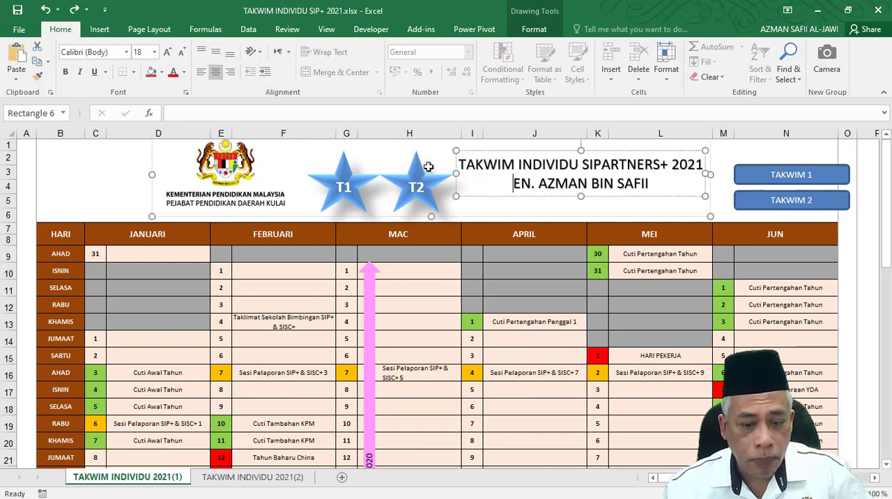
{"action": "left_click", "coordinate": [408, 155]}
{"action": "left_click_drag", "start_coordinate": [373, 181], "coordinate": [480, 237]}
{"action": "left_click_drag", "start_coordinate": [553, 209], "coordinate": [712, 305]}
{"action": "left_click_drag", "start_coordinate": [817, 247], "coordinate": [413, 184]}
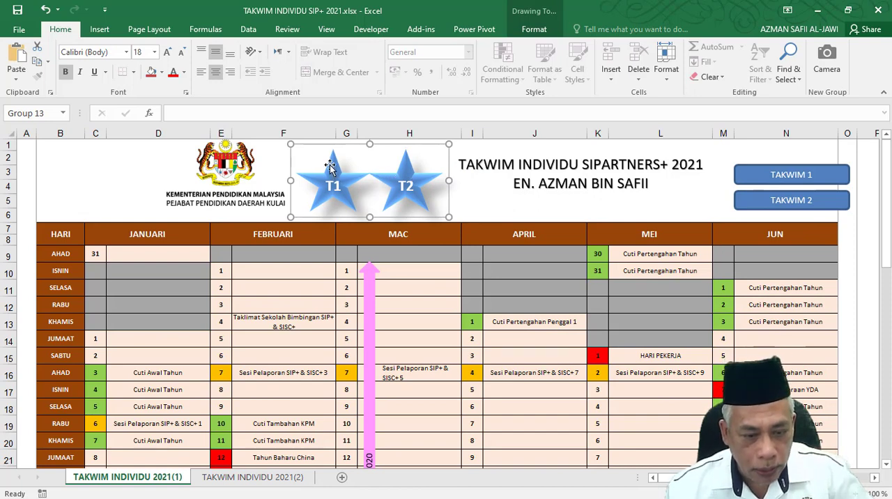
Hyperlink the T1 star to cell A1 of the TAKWIM INDIVIDU 2021(1) sheet in this document.
{"action": "left_click", "coordinate": [329, 164]}
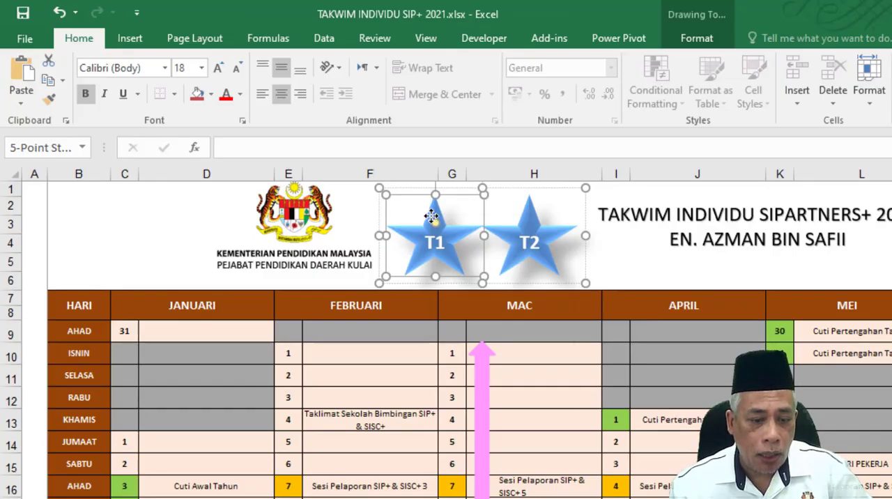
{"action": "right_click", "coordinate": [332, 165]}
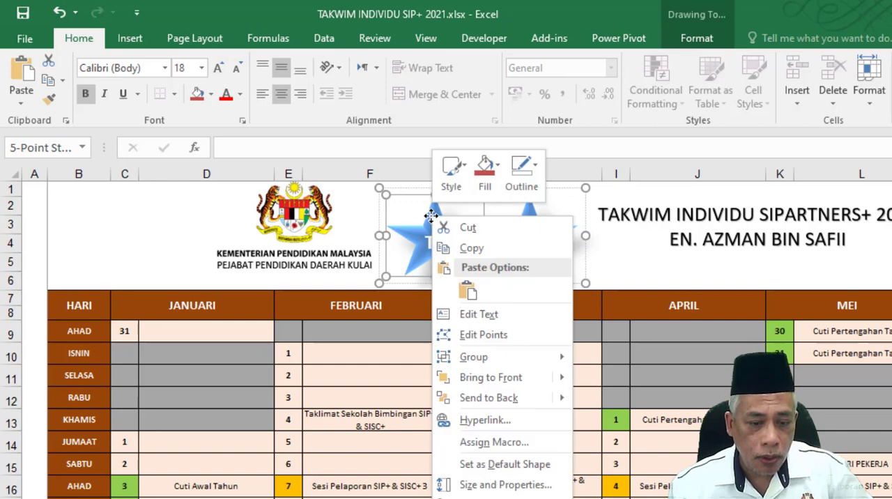
{"action": "left_click", "coordinate": [474, 420]}
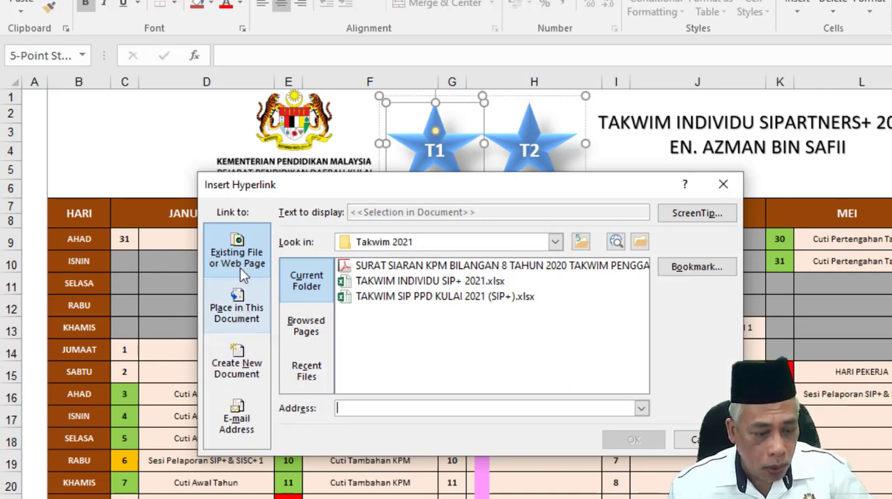
{"action": "left_click", "coordinate": [243, 322]}
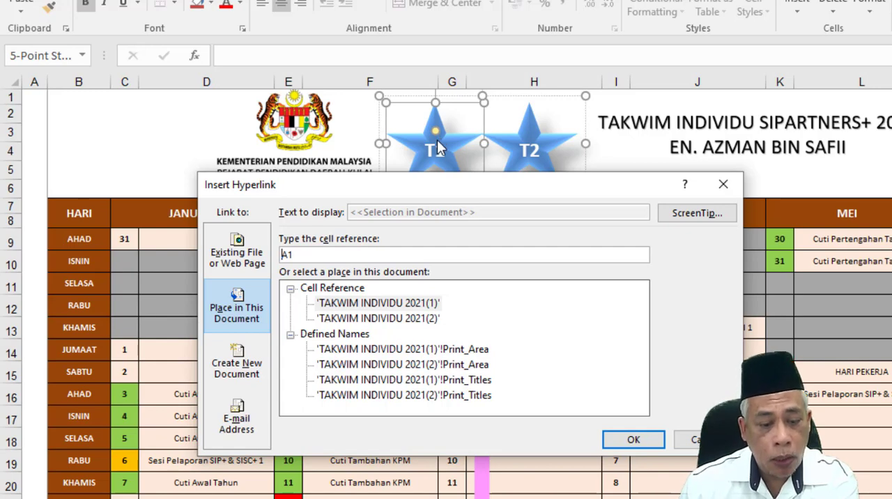
{"action": "left_click", "coordinate": [385, 307]}
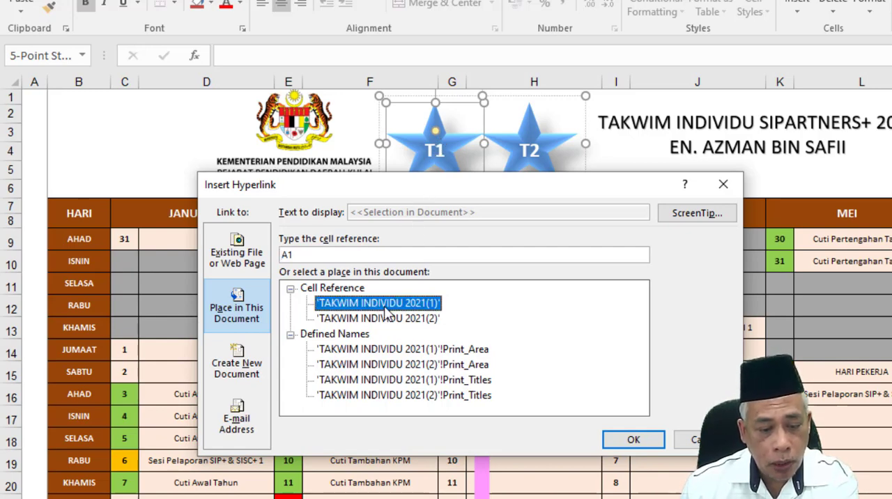
{"action": "left_click", "coordinate": [634, 441]}
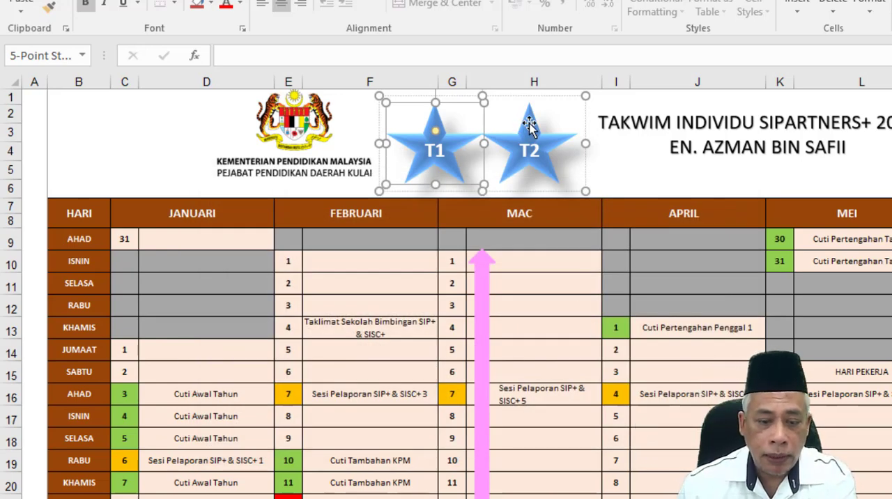
Hyperlink the T2 star to cell A1 of the TAKWIM INDIVIDU 2021(2) sheet and deselect the star group.
{"action": "left_click", "coordinate": [528, 123]}
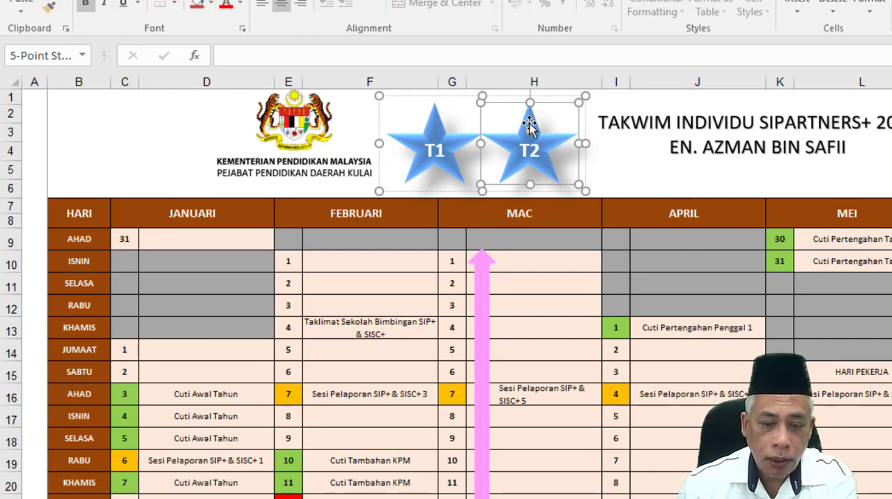
{"action": "right_click", "coordinate": [529, 123]}
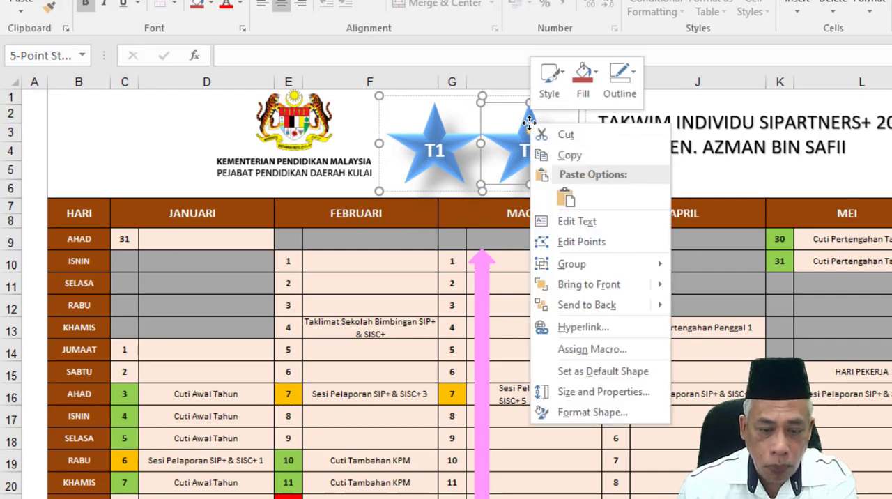
{"action": "left_click", "coordinate": [581, 327]}
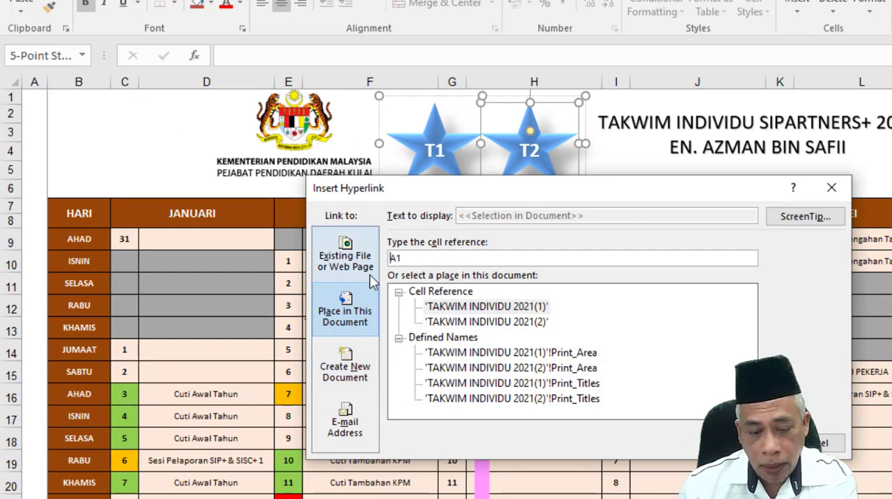
{"action": "left_click", "coordinate": [447, 324]}
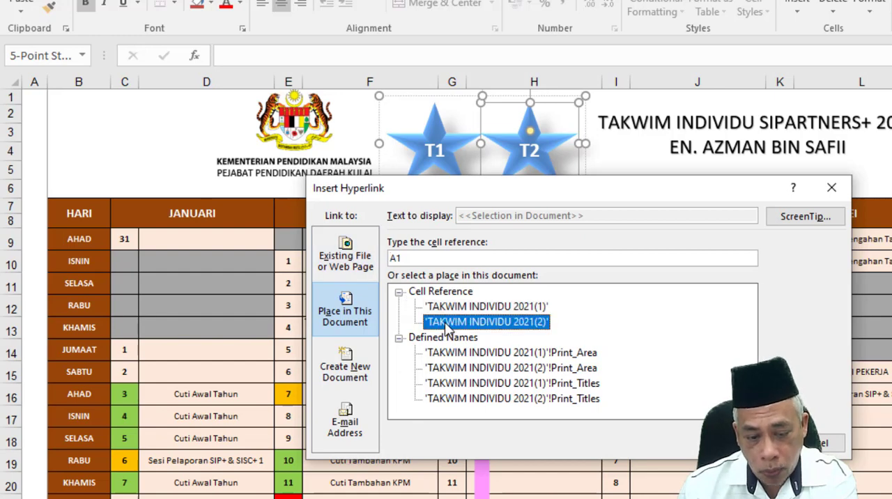
{"action": "key", "text": "Return"}
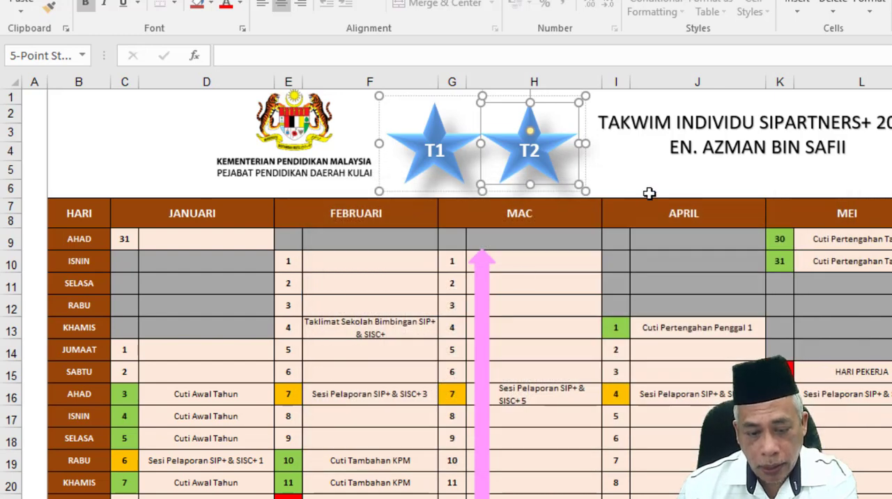
{"action": "left_click", "coordinate": [721, 177]}
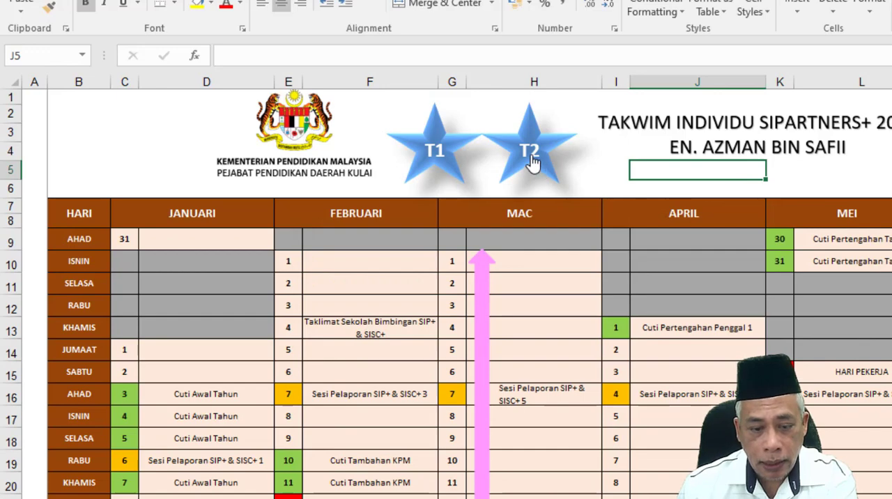
Test the T2 star's link, return to the first sheet through the TAKWIM 1 button, and try the T1 star.
{"action": "left_click", "coordinate": [530, 152]}
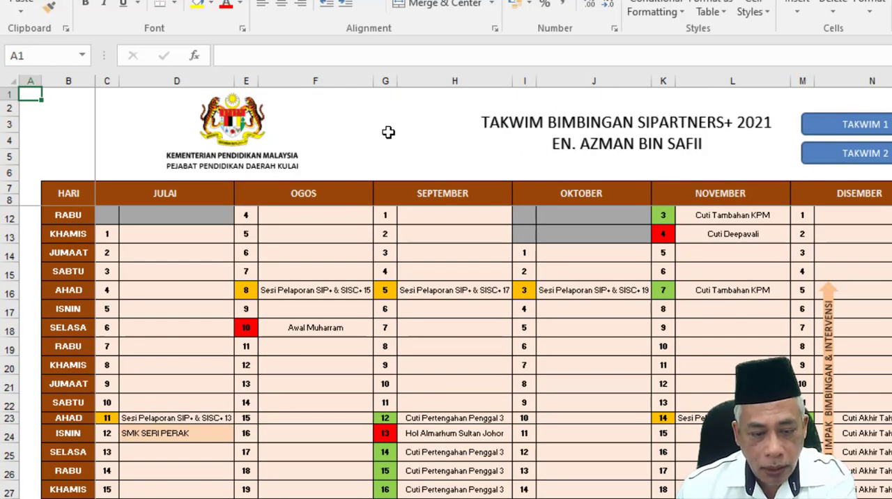
{"action": "left_click", "coordinate": [847, 126]}
{"action": "left_click", "coordinate": [439, 129]}
Copy the linked star group and paste it into the header of the TAKWIM INDIVIDU 2021(2) sheet.
{"action": "right_click", "coordinate": [437, 120]}
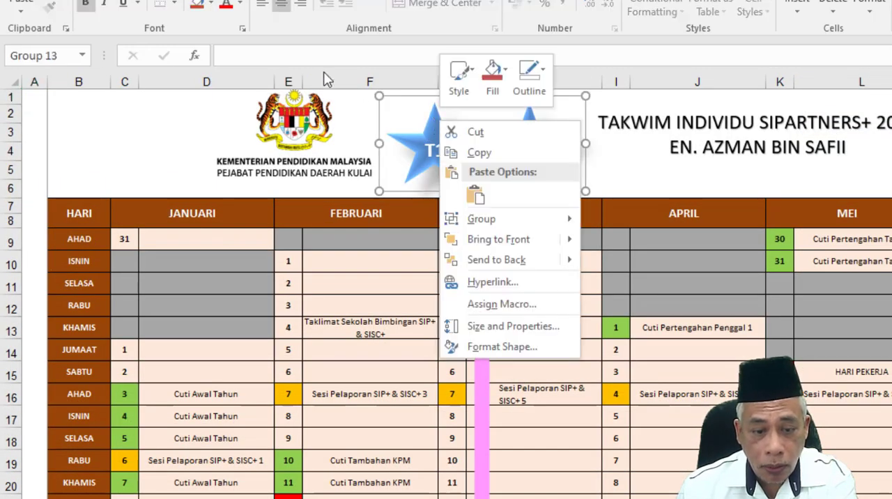
{"action": "left_click", "coordinate": [58, 2]}
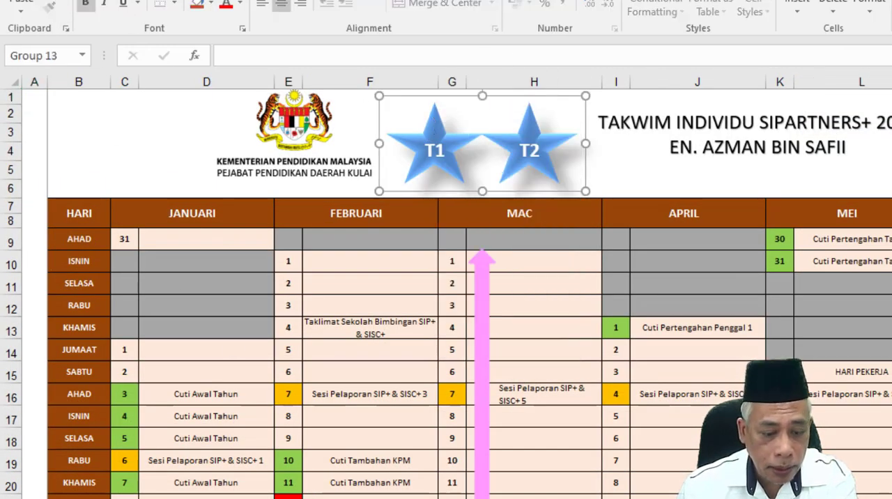
{"action": "left_click", "coordinate": [362, 497]}
{"action": "left_click", "coordinate": [374, 114]}
{"action": "left_click", "coordinate": [21, 5]}
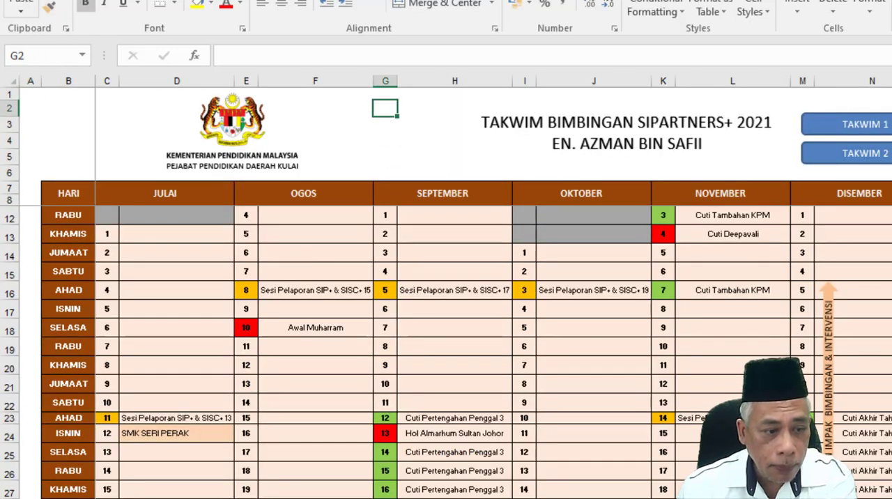
{"action": "left_click", "coordinate": [448, 95]}
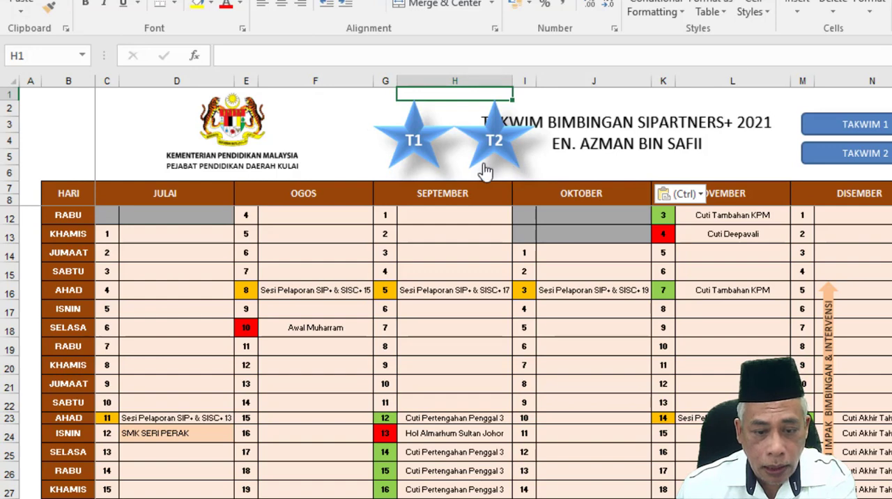
Move the pasted star group toward the ministry emblem, into the space before the TAKWIM BIMBINGAN title.
{"action": "right_click", "coordinate": [504, 164]}
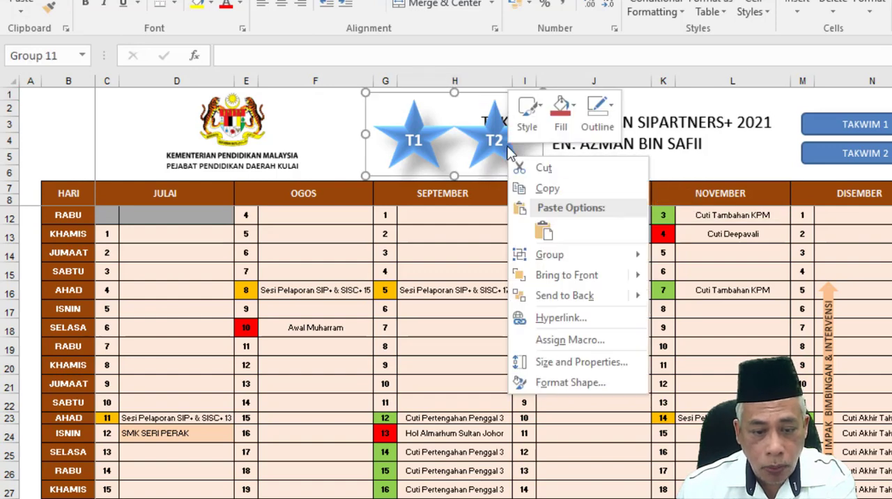
{"action": "left_click", "coordinate": [479, 98]}
{"action": "left_click_drag", "start_coordinate": [479, 98], "coordinate": [433, 94]}
{"action": "left_click", "coordinate": [561, 157]}
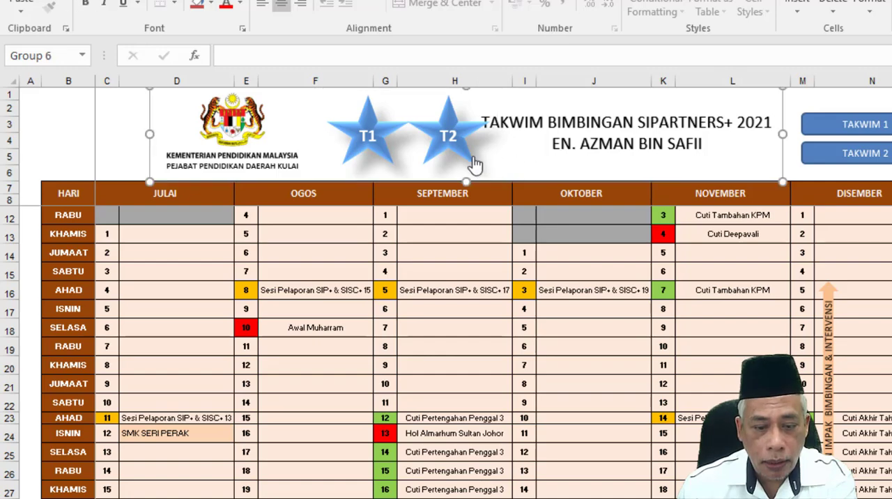
Test the T1 and T2 star links by switching back and forth twice between the two TAKWIM sheets.
{"action": "left_click", "coordinate": [382, 142]}
{"action": "left_click", "coordinate": [524, 148]}
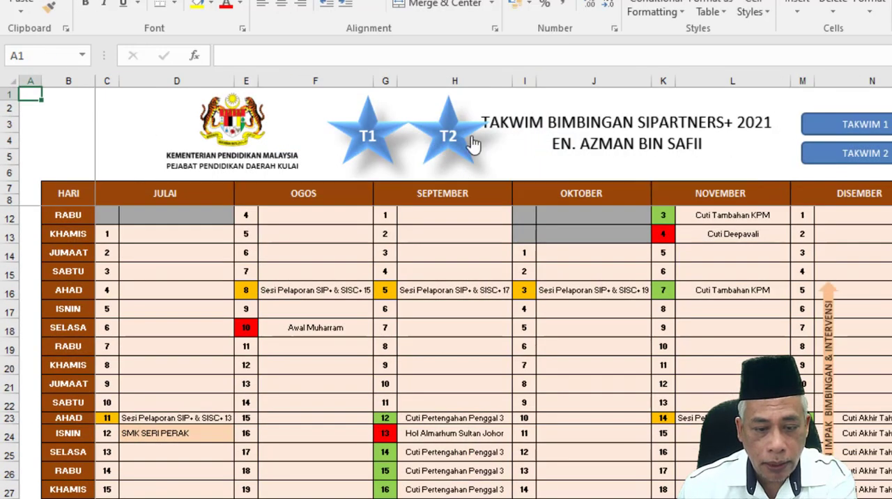
{"action": "left_click", "coordinate": [384, 140]}
{"action": "left_click", "coordinate": [530, 149]}
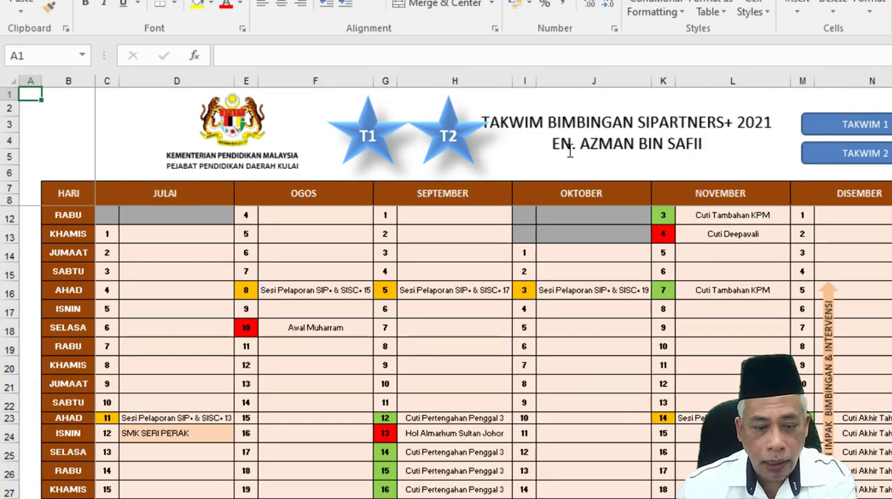
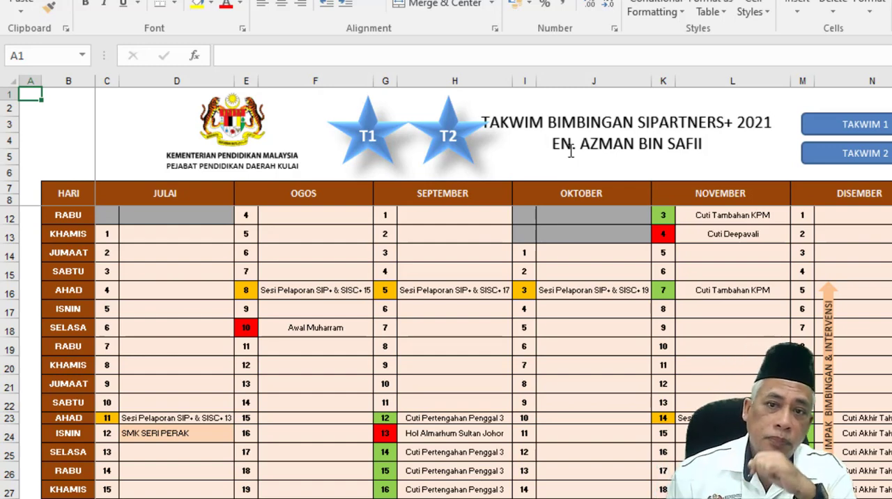
Test the T2 and T1 star links by moving between the two calendar sheets.
{"action": "right_click", "coordinate": [373, 109]}
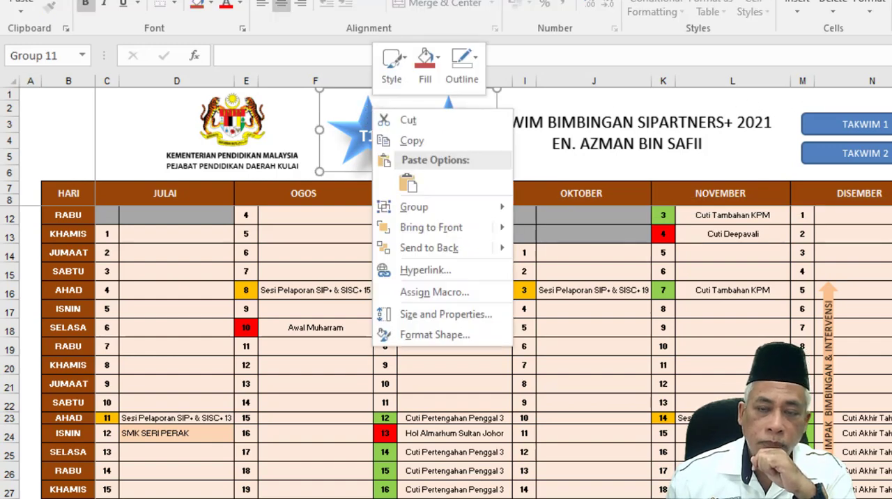
{"action": "key", "text": "Escape"}
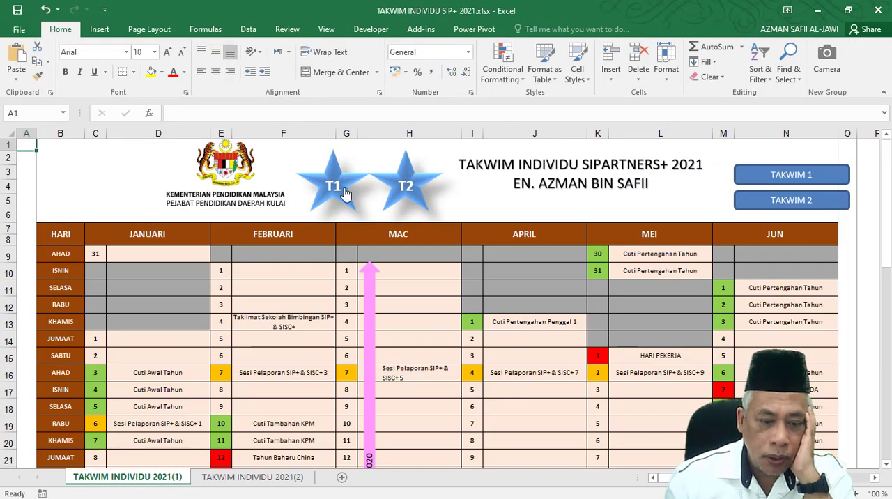
{"action": "left_click", "coordinate": [407, 187]}
{"action": "left_click", "coordinate": [279, 176]}
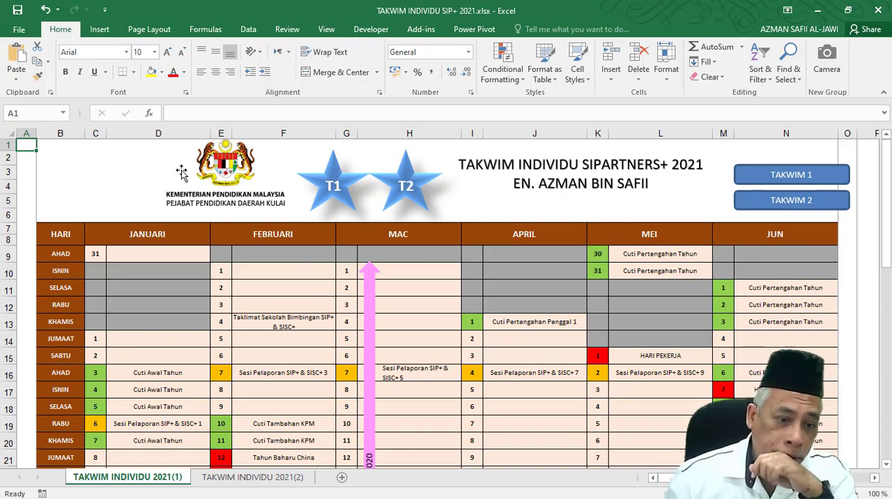
Apply the largest blue glow variation to the TAKWIM 1 button on the first calendar sheet.
{"action": "right_click", "coordinate": [779, 173]}
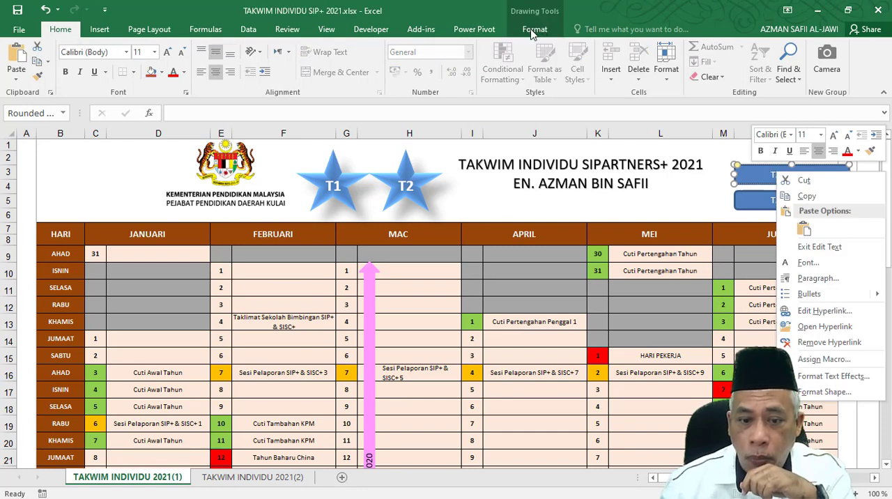
{"action": "left_click", "coordinate": [532, 33]}
{"action": "left_click", "coordinate": [533, 31]}
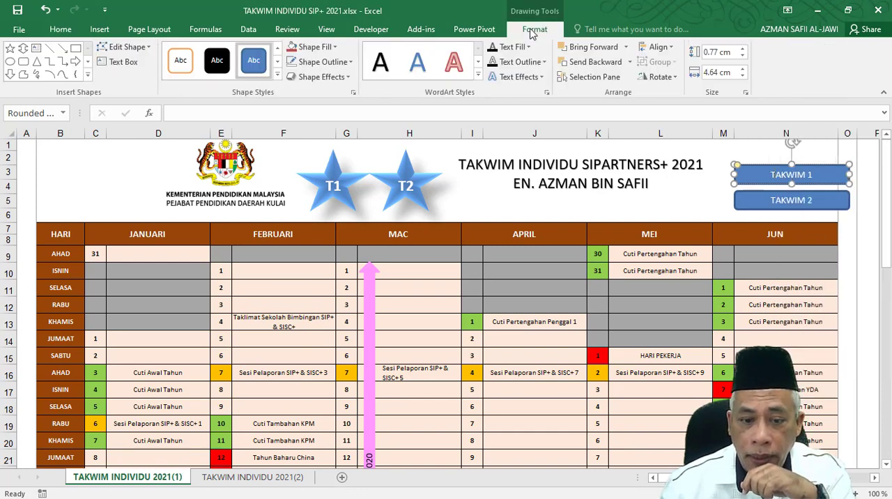
{"action": "left_click", "coordinate": [348, 78]}
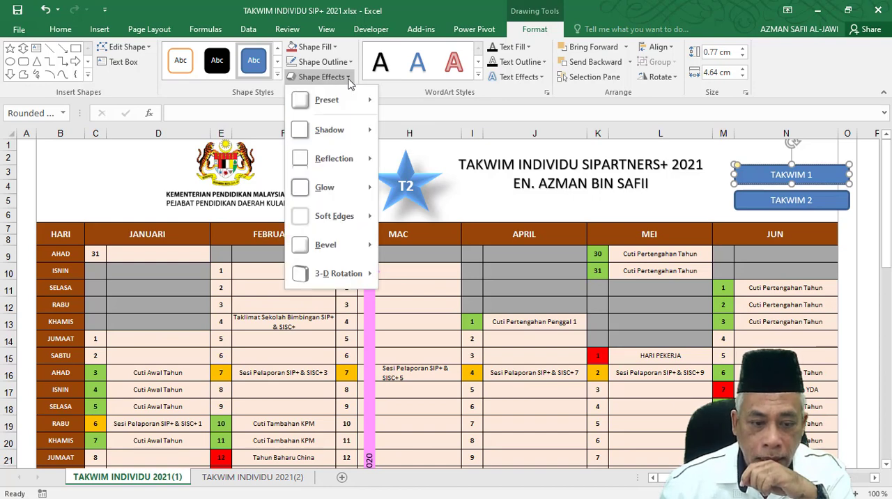
{"action": "mouse_move", "coordinate": [341, 104]}
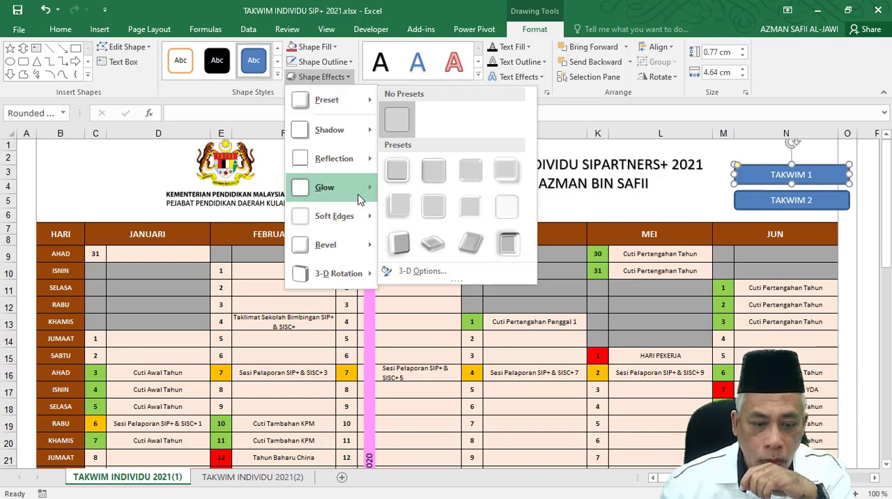
{"action": "mouse_move", "coordinate": [359, 200]}
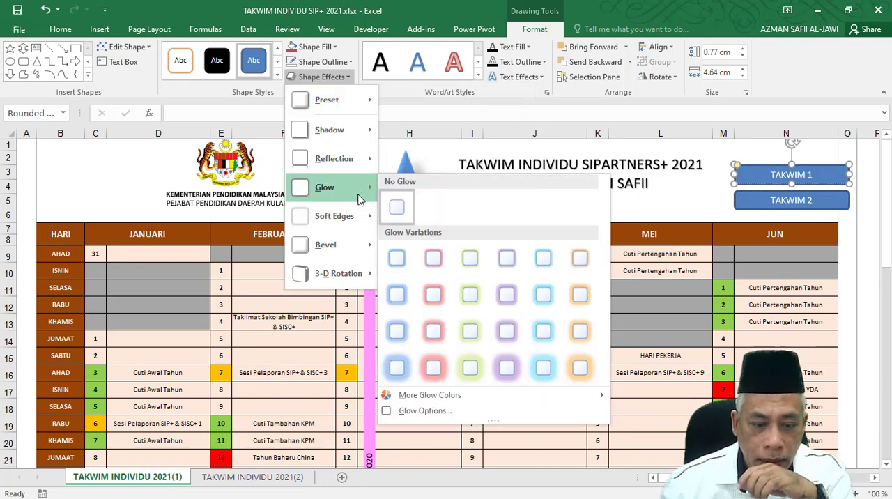
{"action": "left_click", "coordinate": [398, 368]}
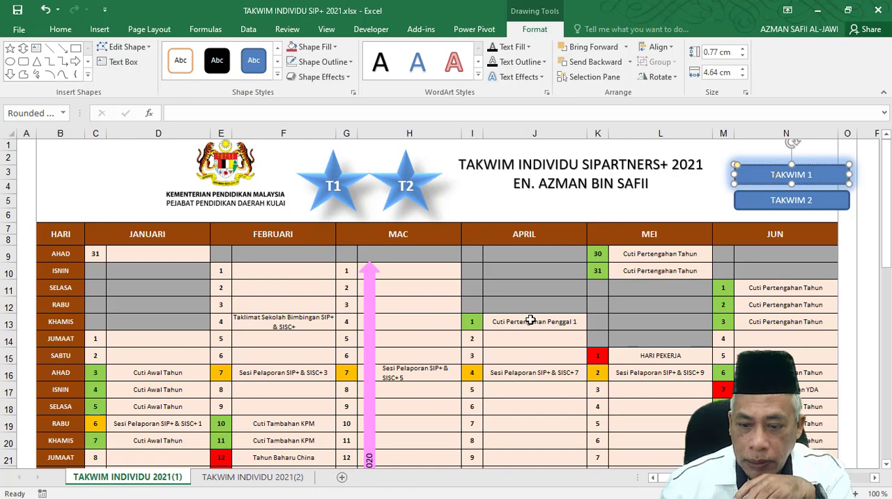
Follow the TAKWIM 2 link to the second calendar sheet and select the school names under SEKOLAH, starting at Q12.
{"action": "left_click", "coordinate": [755, 210]}
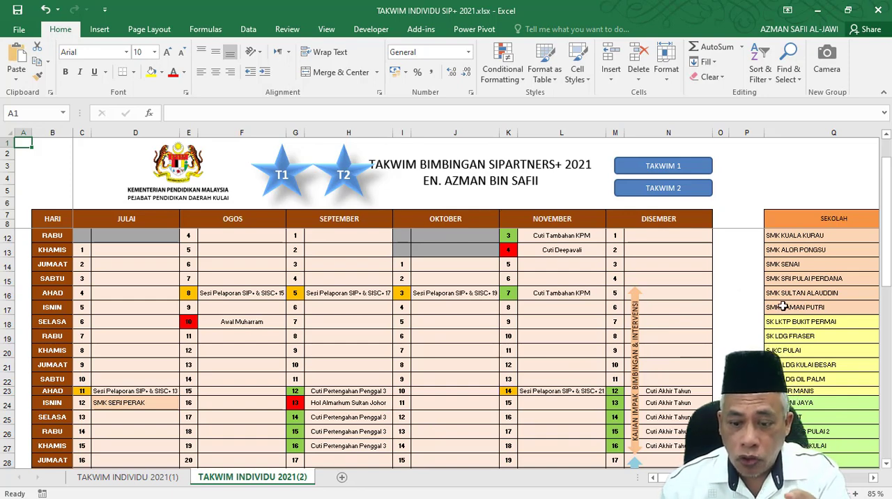
{"action": "left_click", "coordinate": [431, 335]}
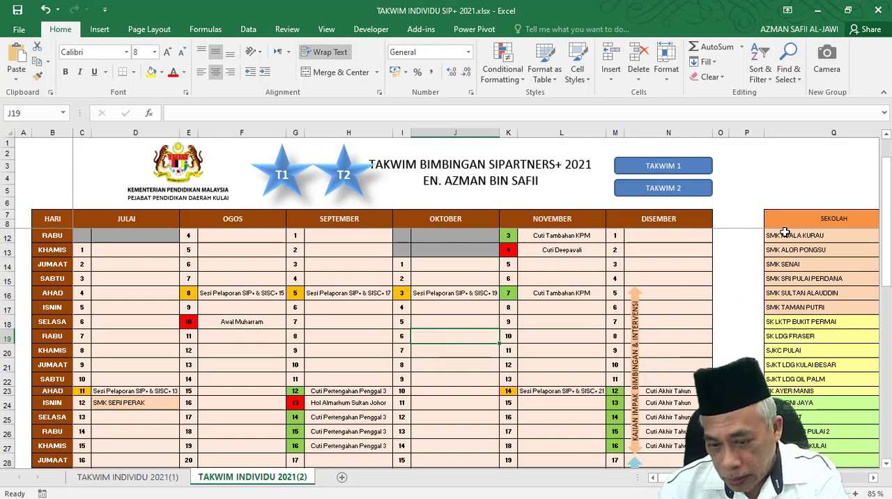
{"action": "left_click_drag", "start_coordinate": [784, 235], "coordinate": [787, 402]}
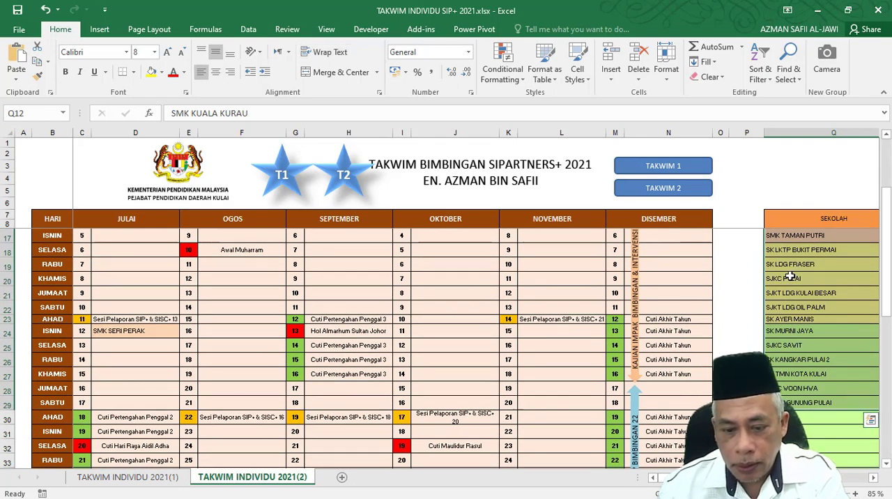
Set a list data validation for cell J21 with the school names in Q17:Q29 as its source.
{"action": "left_click", "coordinate": [481, 296]}
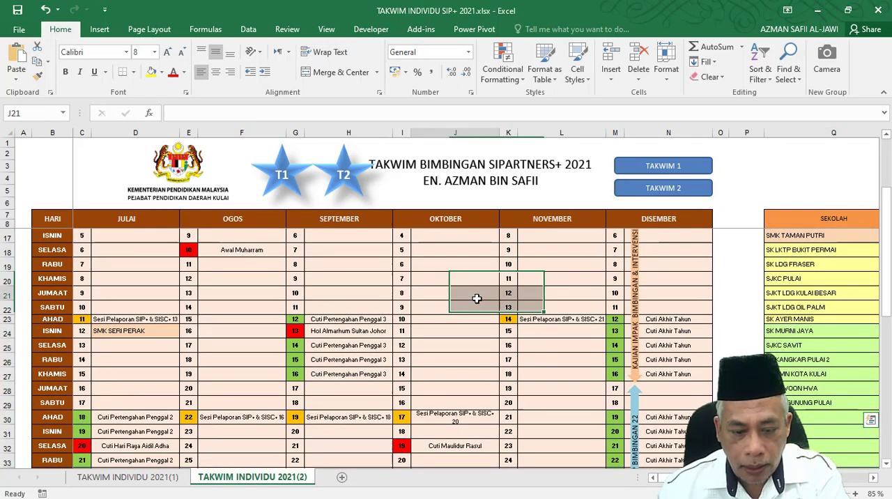
{"action": "left_click", "coordinate": [249, 29]}
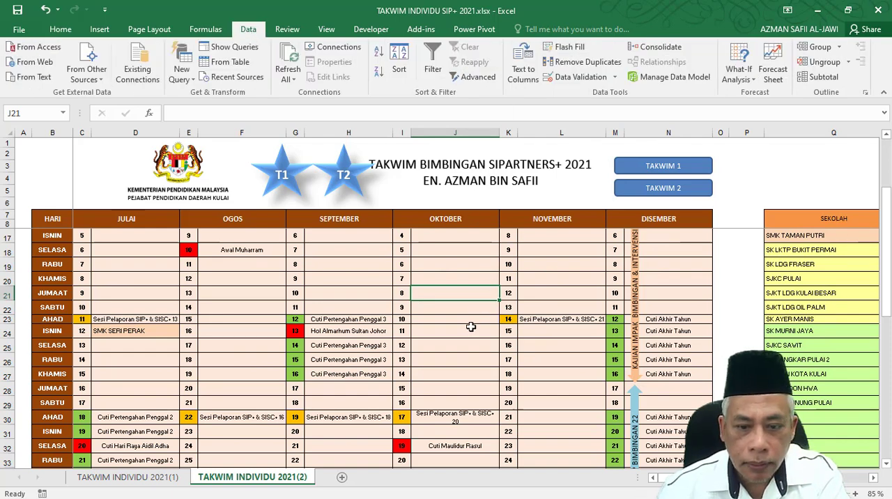
{"action": "left_click", "coordinate": [615, 78]}
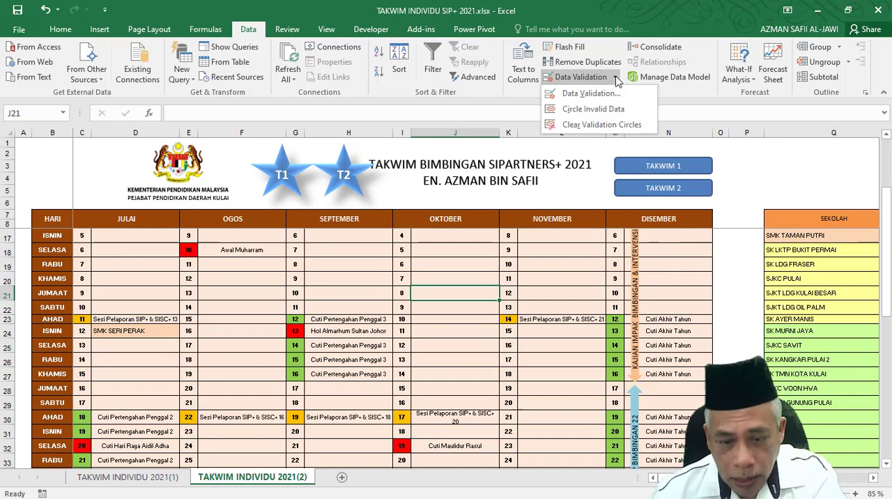
{"action": "left_click", "coordinate": [583, 94]}
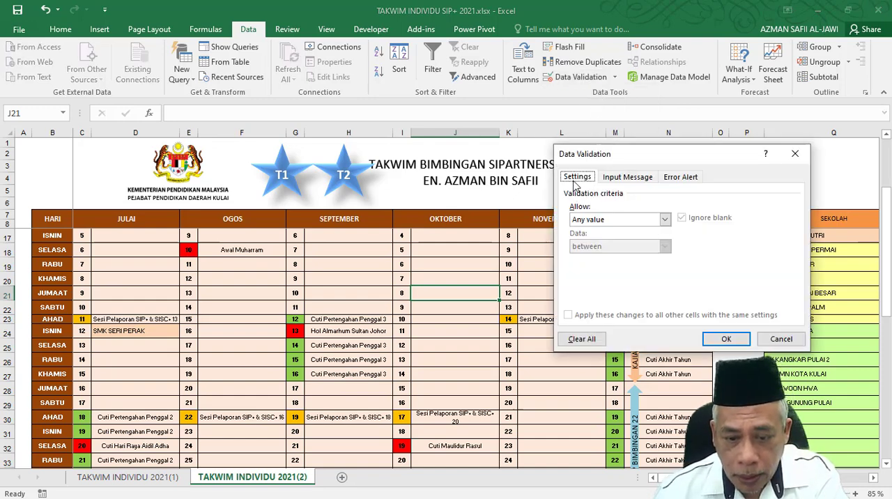
{"action": "left_click", "coordinate": [664, 219]}
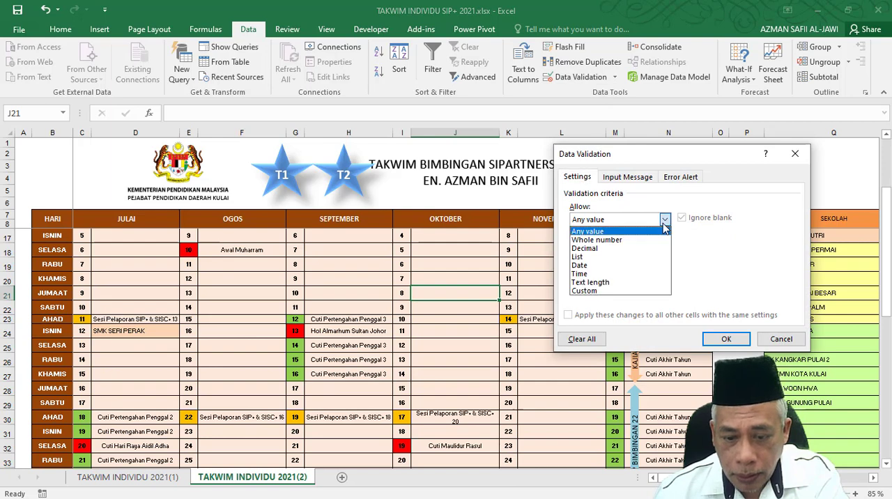
{"action": "left_click", "coordinate": [638, 257]}
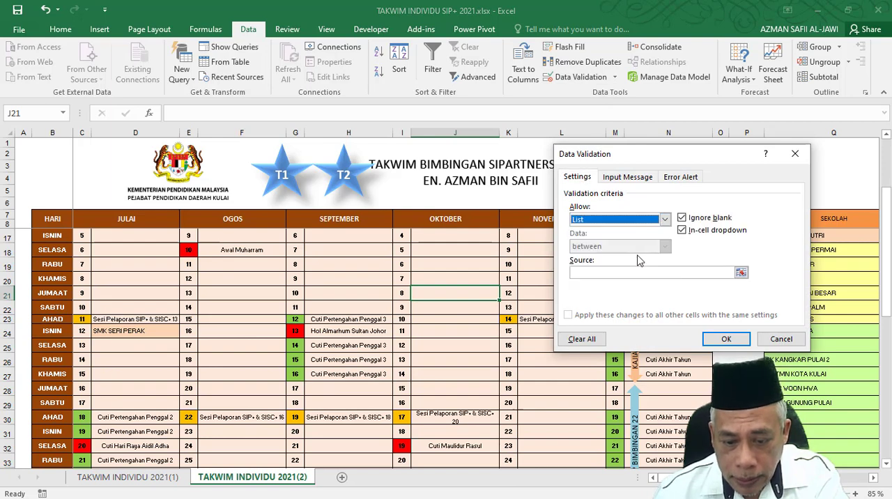
{"action": "left_click", "coordinate": [618, 271]}
{"action": "left_click_drag", "start_coordinate": [648, 157], "coordinate": [366, 145]}
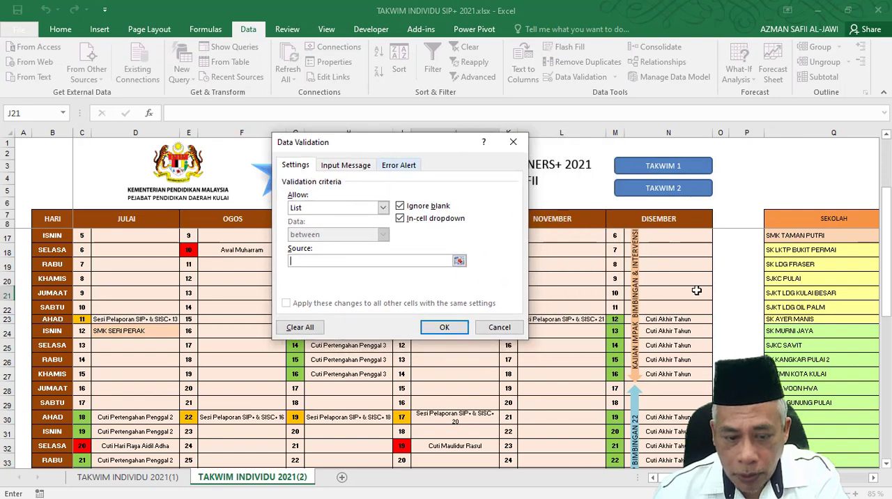
{"action": "left_click_drag", "start_coordinate": [791, 238], "coordinate": [810, 402]}
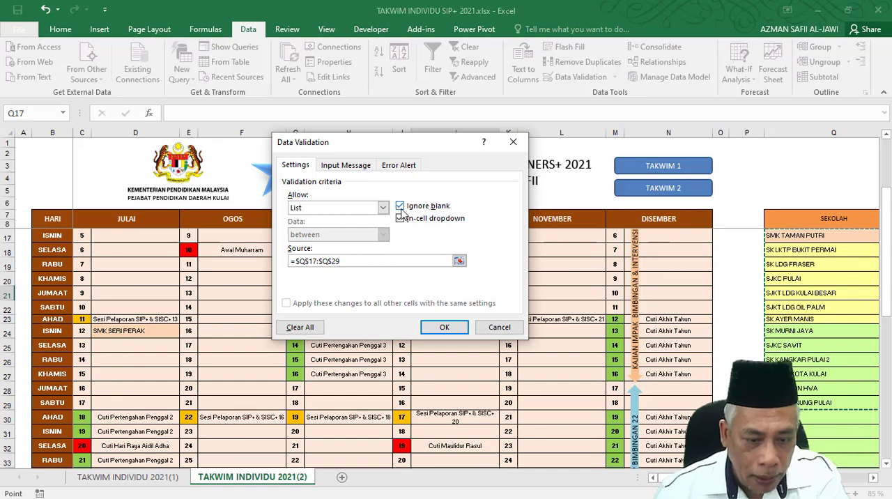
Add the input message "SALAH TU" to the validation of J21 and apply the rule.
{"action": "left_click", "coordinate": [342, 166]}
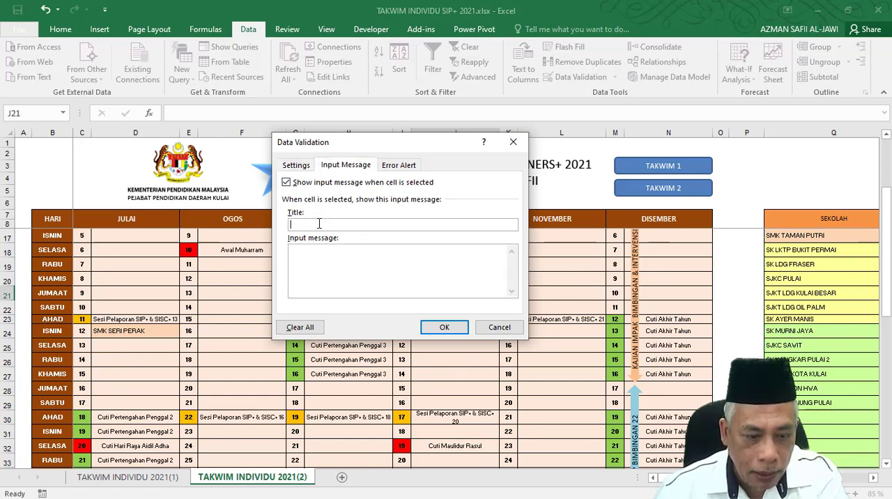
{"action": "left_click", "coordinate": [314, 254]}
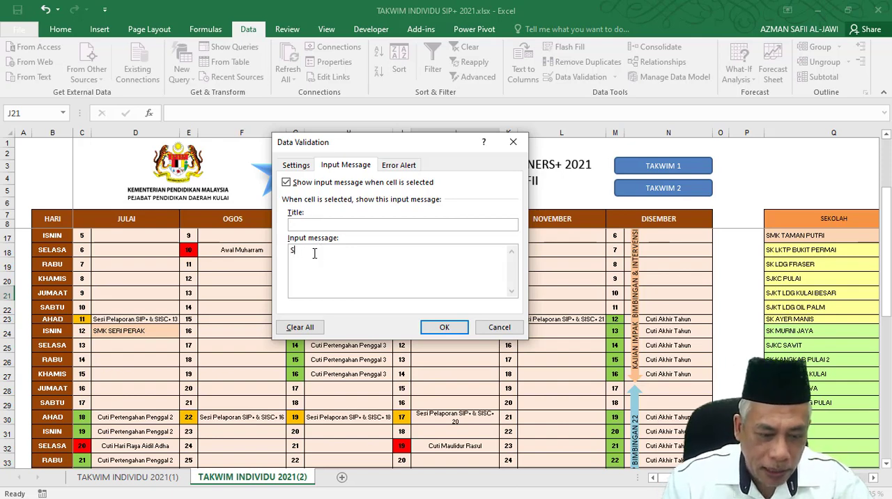
{"action": "type", "text": "SALAH"}
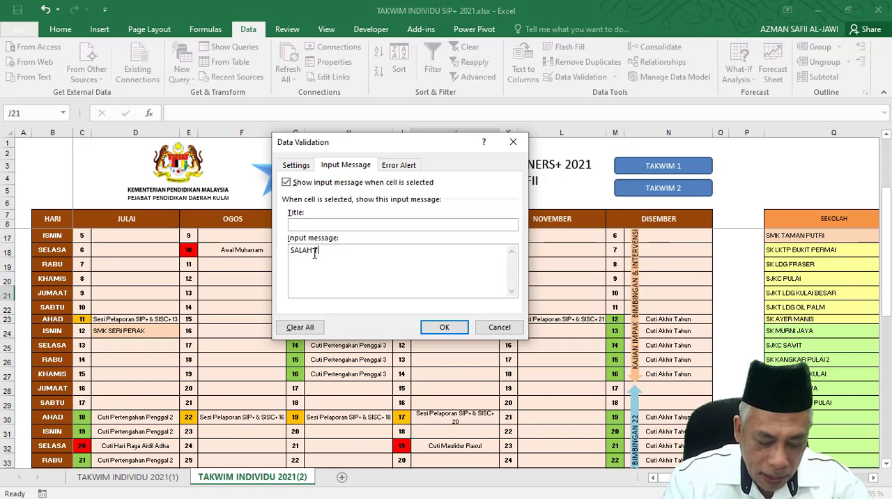
{"action": "type", "text": " TU"}
{"action": "left_click", "coordinate": [444, 328]}
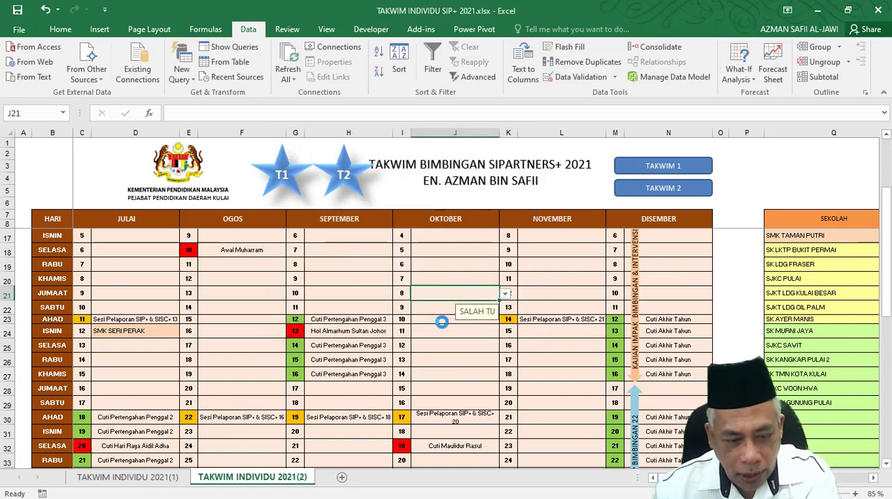
Try out the J21 dropdown by choosing SK LKTP BUKIT PERMAI and SK AYER MANIS in turn.
{"action": "left_click", "coordinate": [506, 294]}
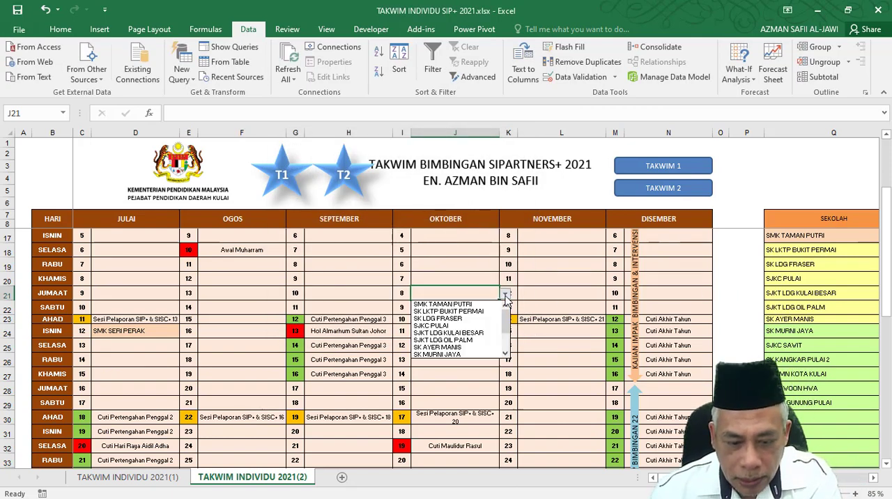
{"action": "key", "text": "Down"}
{"action": "key", "text": "Down"}
{"action": "key", "text": "Return"}
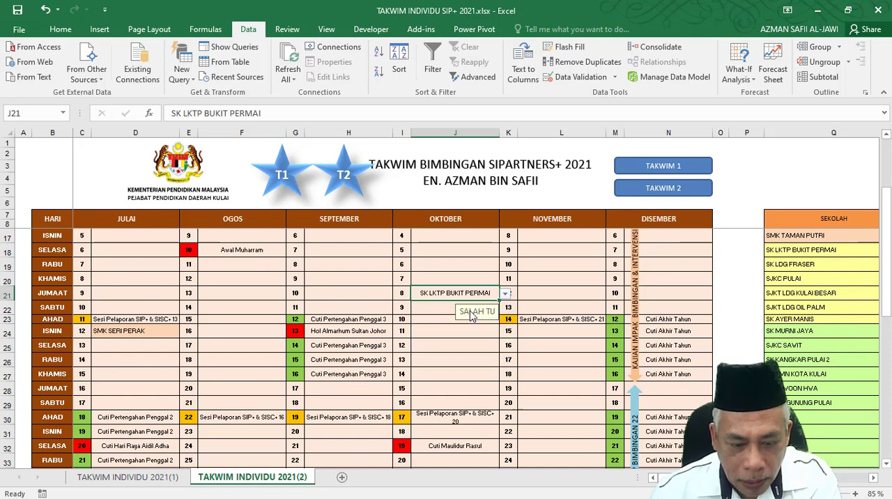
{"action": "left_click", "coordinate": [504, 294]}
{"action": "key", "text": "Down"}
{"action": "key", "text": "Down"}
{"action": "key", "text": "Down"}
{"action": "key", "text": "Down"}
{"action": "key", "text": "Down"}
{"action": "key", "text": "Return"}
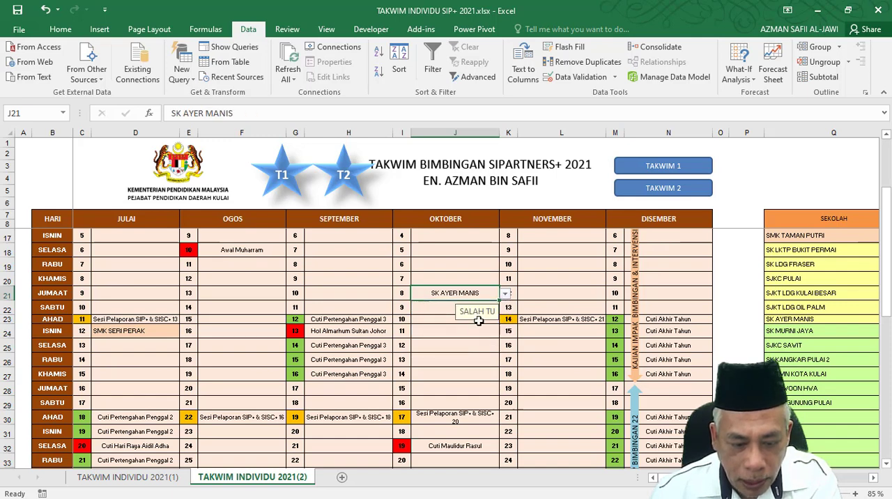
Choose SMK TAMAN PUTRI from the dropdown list in J21.
{"action": "left_click", "coordinate": [504, 295]}
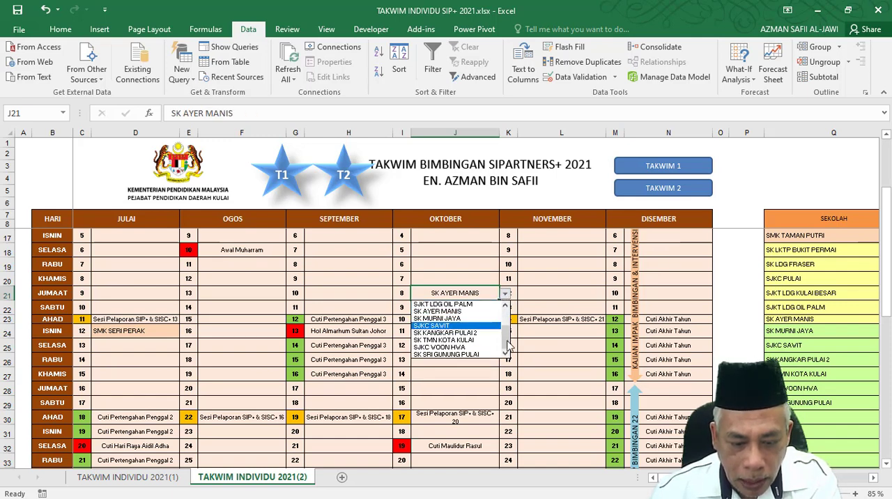
{"action": "left_click_drag", "start_coordinate": [507, 340], "coordinate": [503, 308]}
{"action": "left_click", "coordinate": [488, 304]}
{"action": "left_click", "coordinate": [504, 294]}
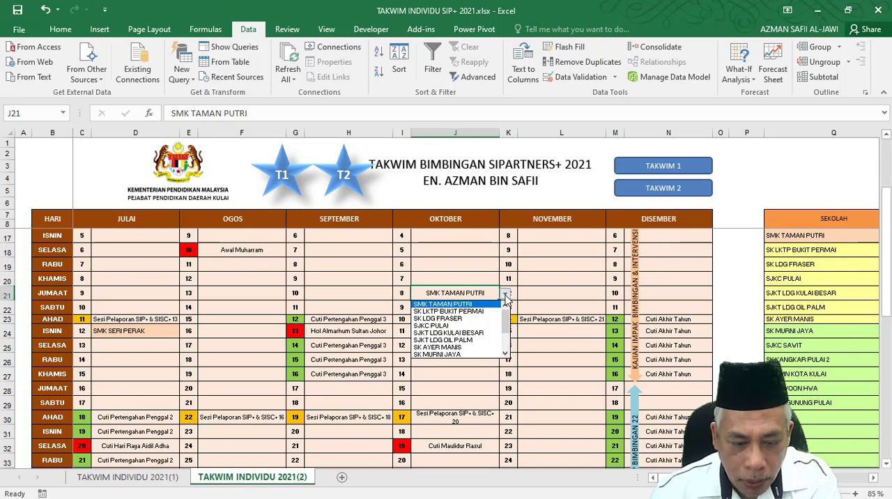
{"action": "left_click", "coordinate": [439, 373]}
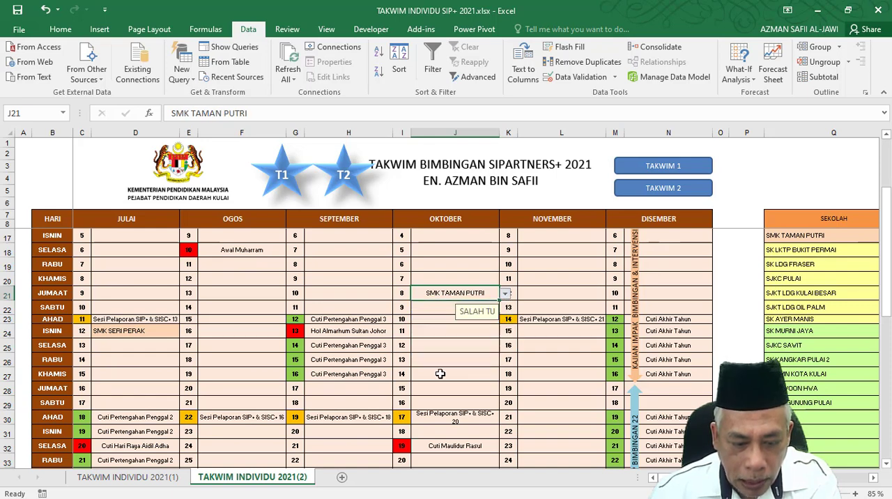
Try to enter the unlisted value XYX in J21 to test the validation, and cancel the entry.
{"action": "left_click", "coordinate": [434, 309]}
{"action": "left_click", "coordinate": [441, 293]}
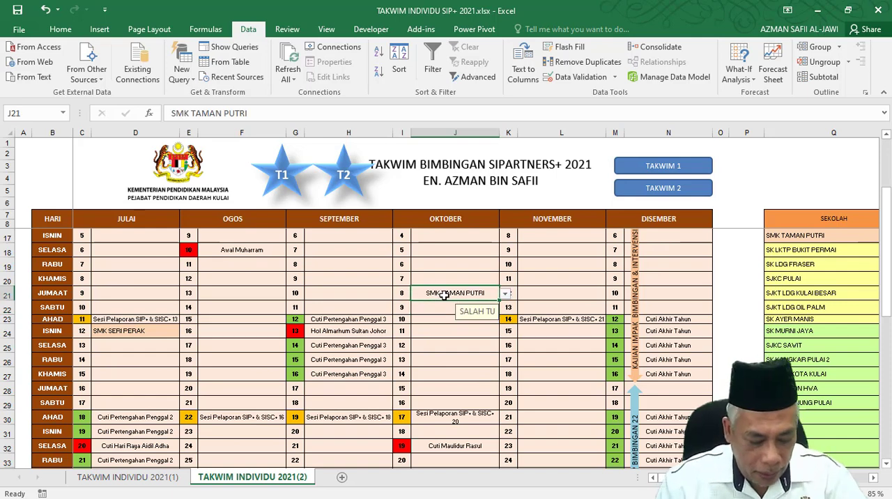
{"action": "type", "text": "XYX"}
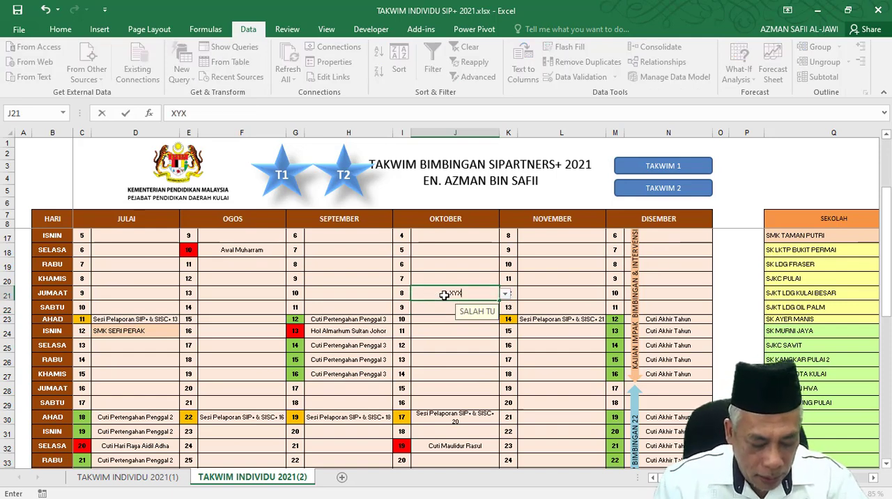
{"action": "key", "text": "Return"}
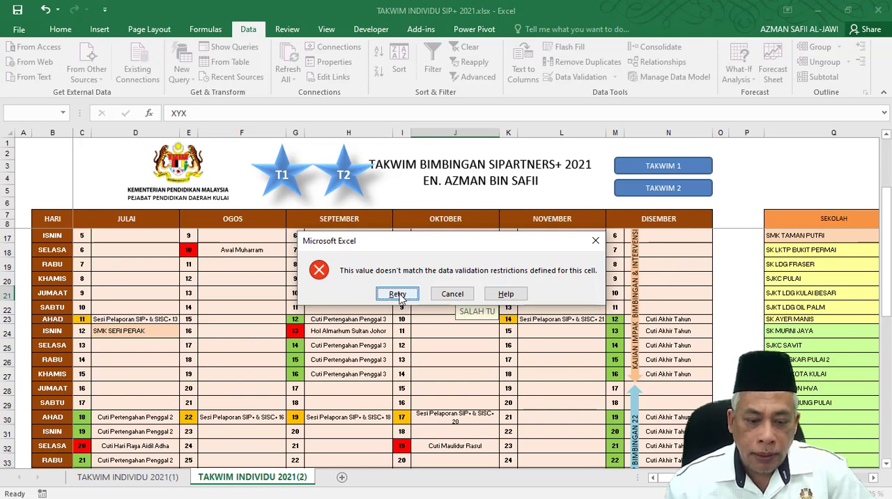
{"action": "left_click", "coordinate": [453, 294]}
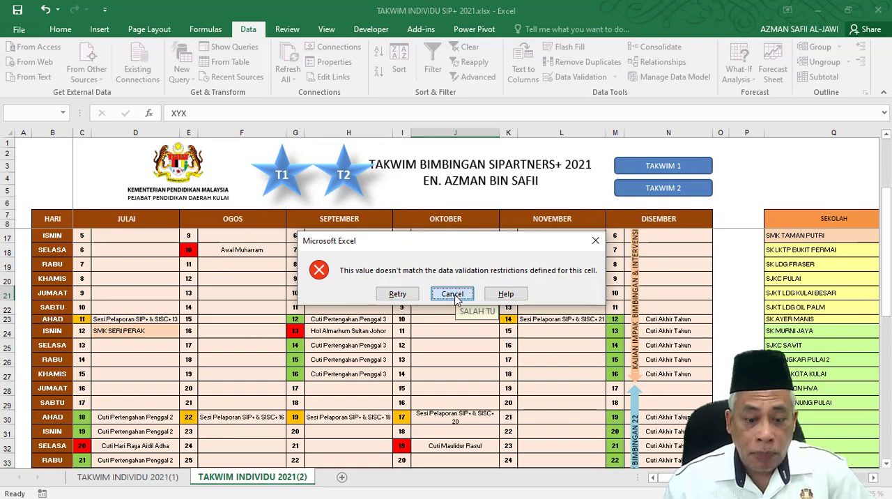
Switch to File Explorer and open 200201 TSP SIP+ JOHOR V3.xlsx from the Sistem PDS folder in 1. SIPartner+ on drive F:.
{"action": "left_click", "coordinate": [819, 11]}
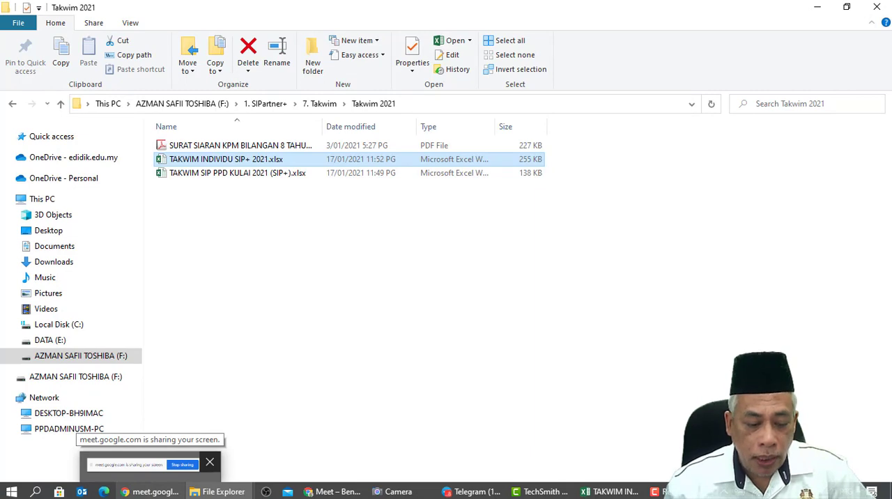
{"action": "left_click", "coordinate": [87, 357]}
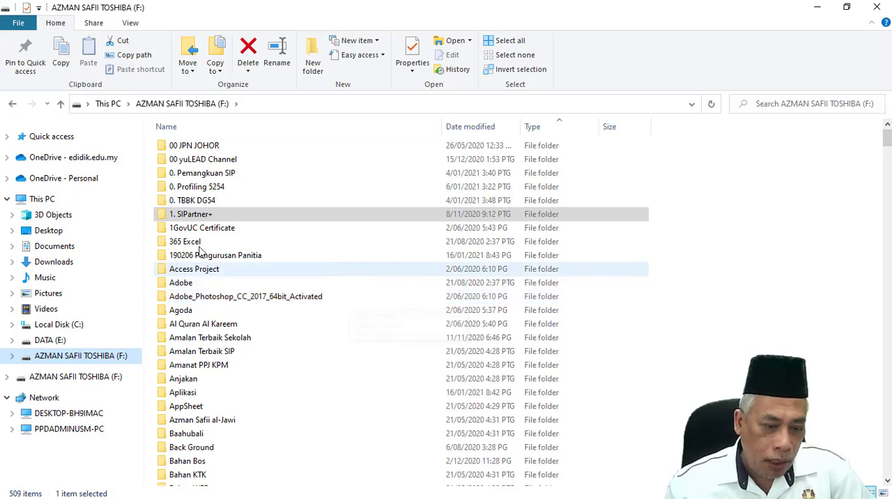
{"action": "double_click", "coordinate": [209, 215]}
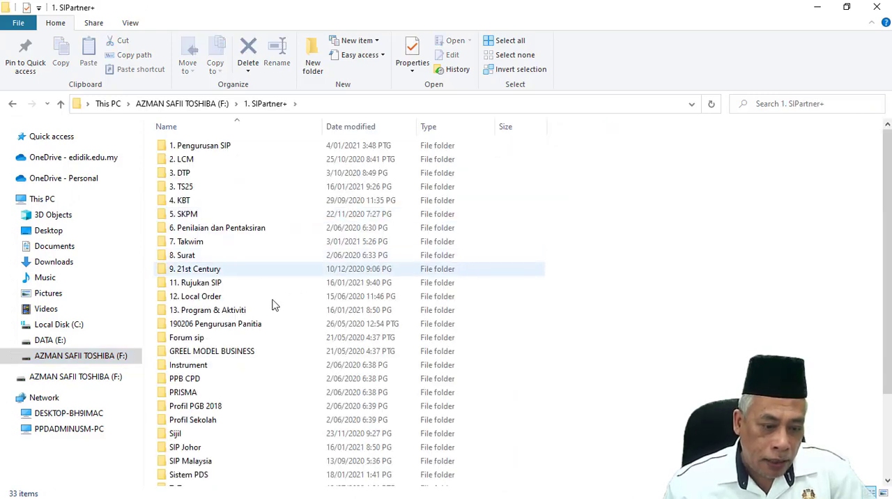
{"action": "scroll", "coordinate": [243, 342], "scroll_direction": "down", "scroll_amount": 3}
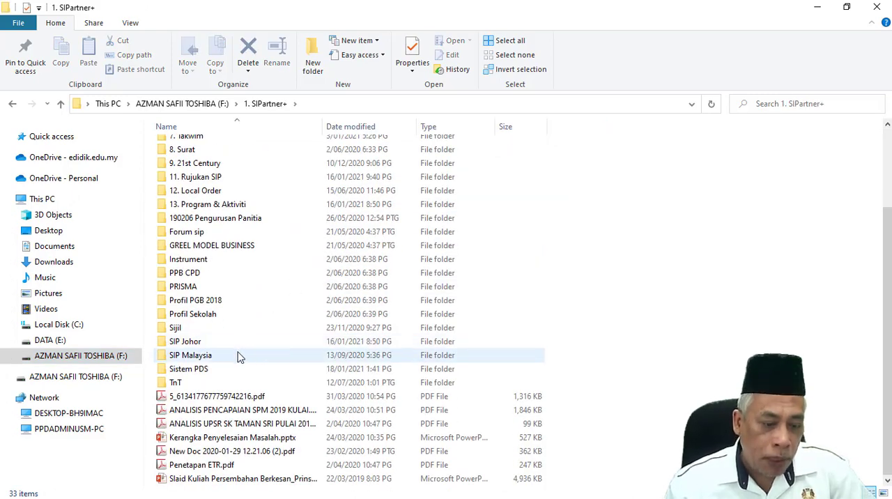
{"action": "double_click", "coordinate": [175, 383]}
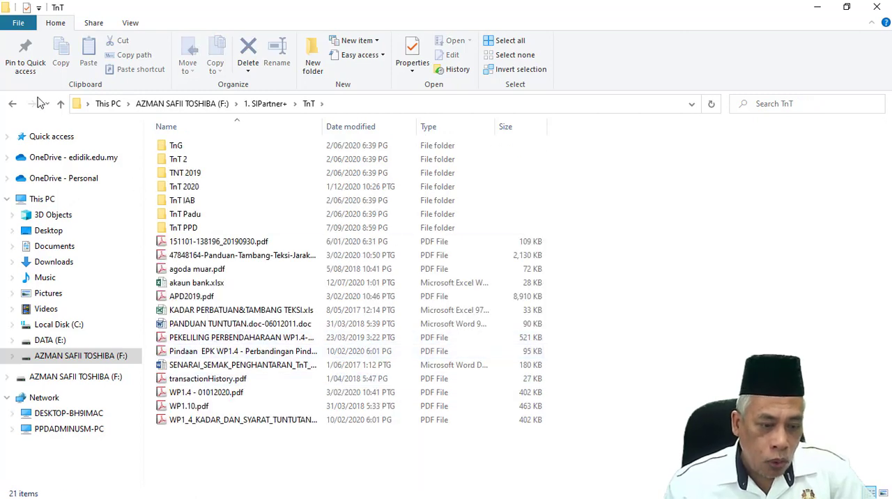
{"action": "left_click", "coordinate": [13, 103]}
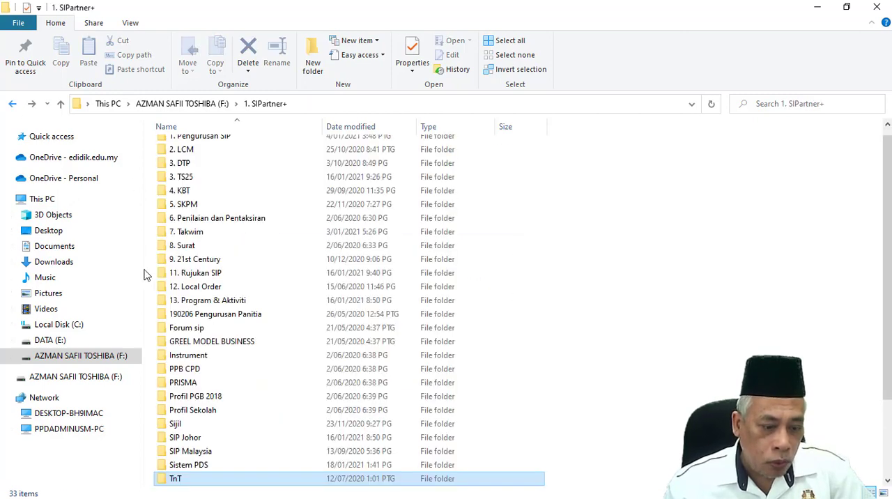
{"action": "double_click", "coordinate": [193, 471]}
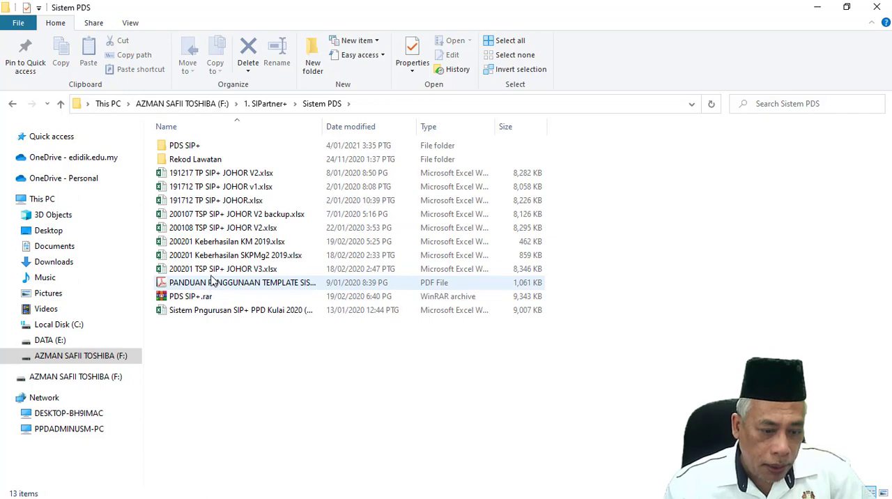
{"action": "double_click", "coordinate": [213, 269]}
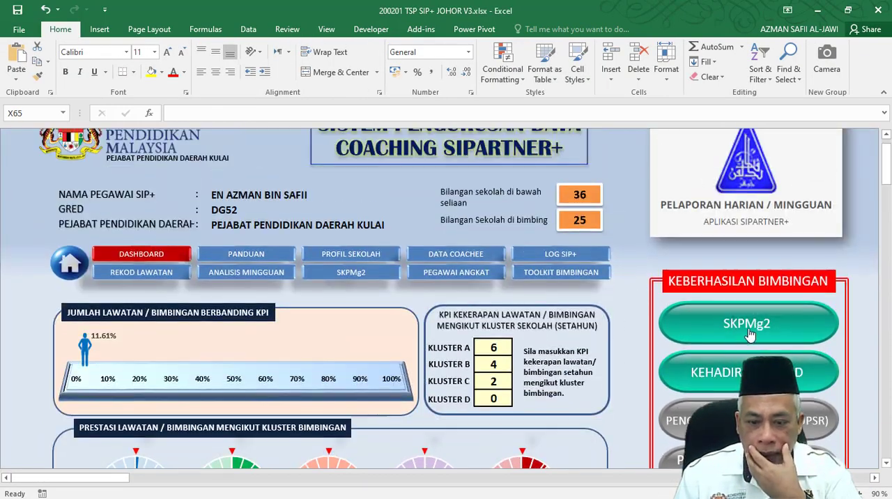
Follow the SKPMg2 link under KEBERHASILAN BIMBINGAN and show the DASHBOARD sheet of the linked workbook.
{"action": "left_click", "coordinate": [746, 324]}
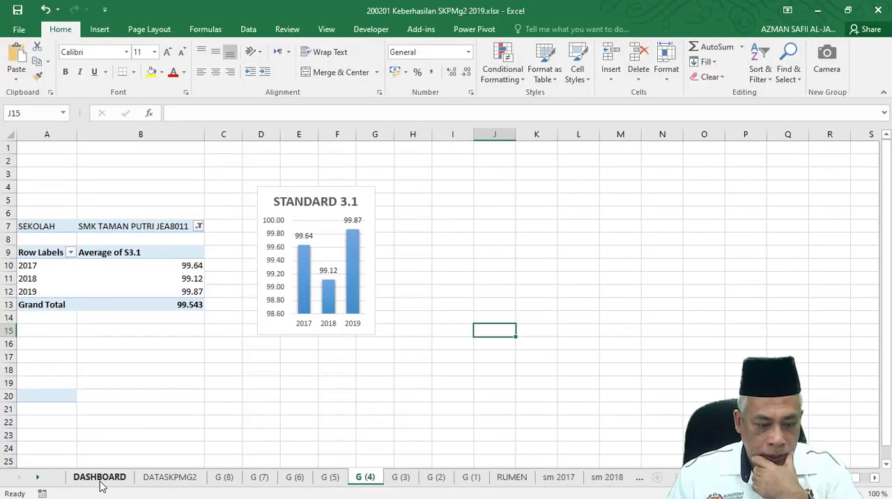
{"action": "left_click", "coordinate": [99, 484]}
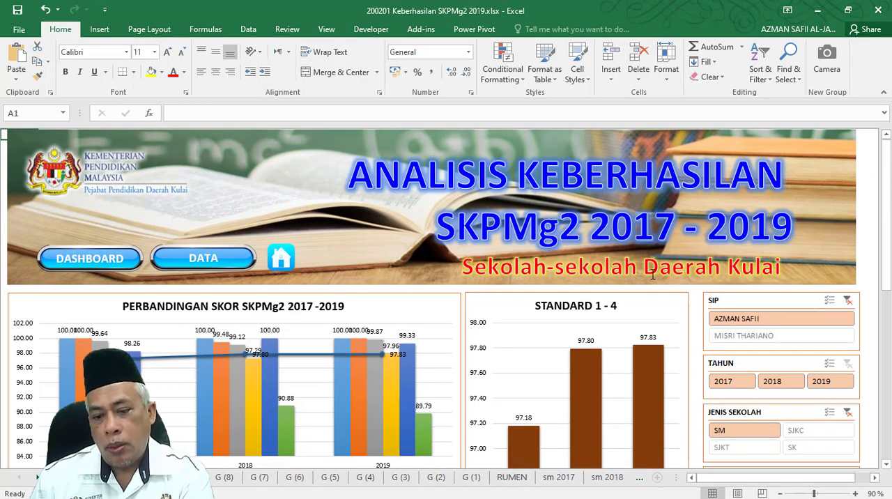
Filter the dashboard to the school SM AGAMA BANDAR TENGGARA and examine its 2017–2019 score comparison and individual standard charts.
{"action": "scroll", "coordinate": [667, 264], "scroll_direction": "down", "scroll_amount": 5}
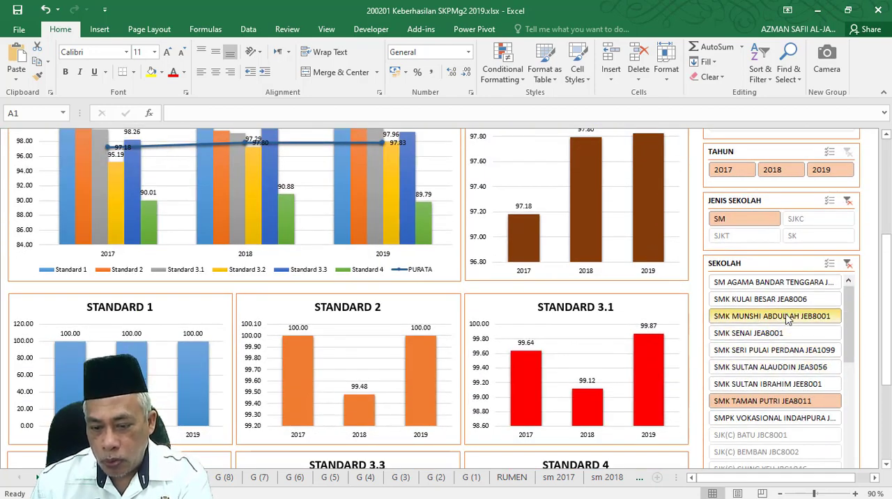
{"action": "left_click", "coordinate": [773, 285]}
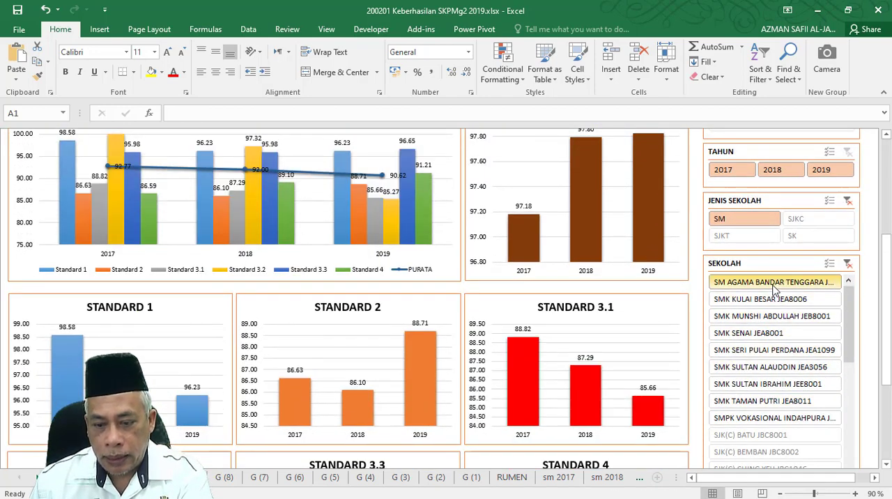
{"action": "scroll", "coordinate": [196, 232], "scroll_direction": "up", "scroll_amount": 2}
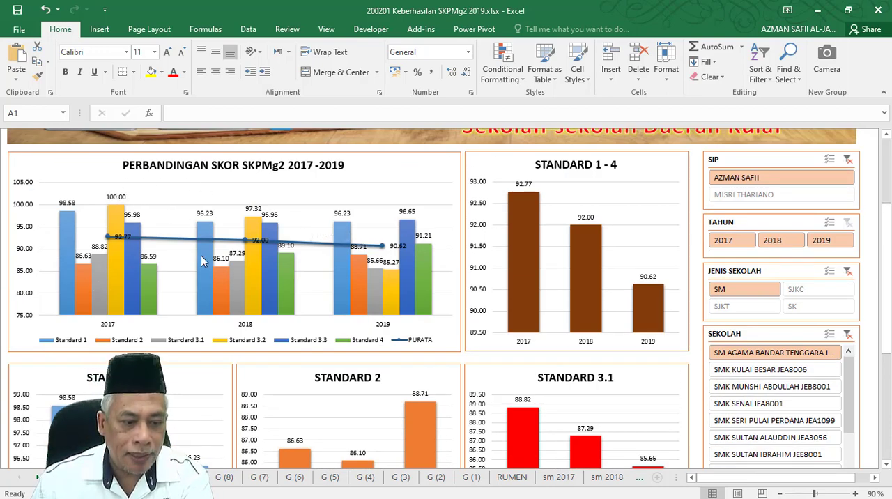
{"action": "mouse_move", "coordinate": [420, 270]}
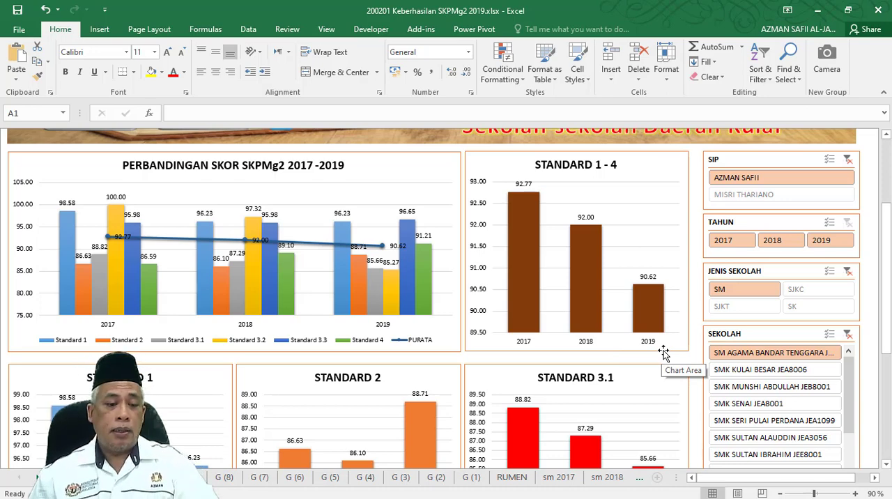
{"action": "scroll", "coordinate": [441, 296], "scroll_direction": "down", "scroll_amount": 3}
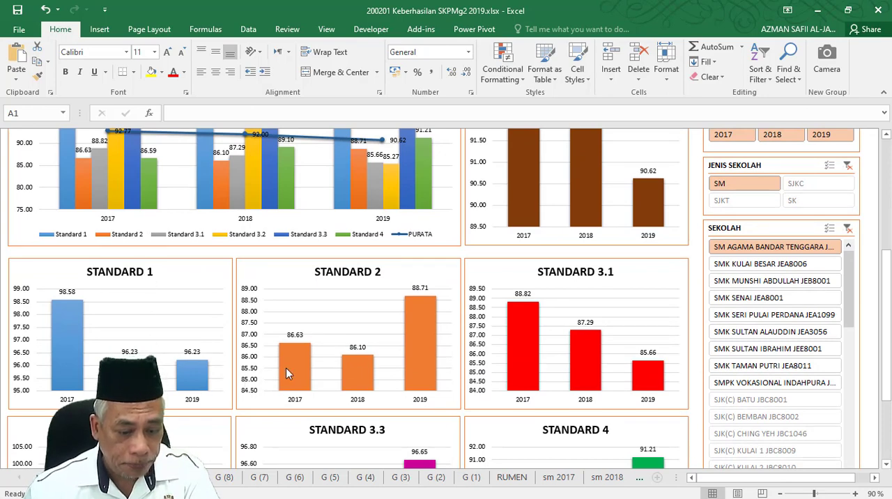
{"action": "scroll", "coordinate": [146, 287], "scroll_direction": "down", "scroll_amount": 1}
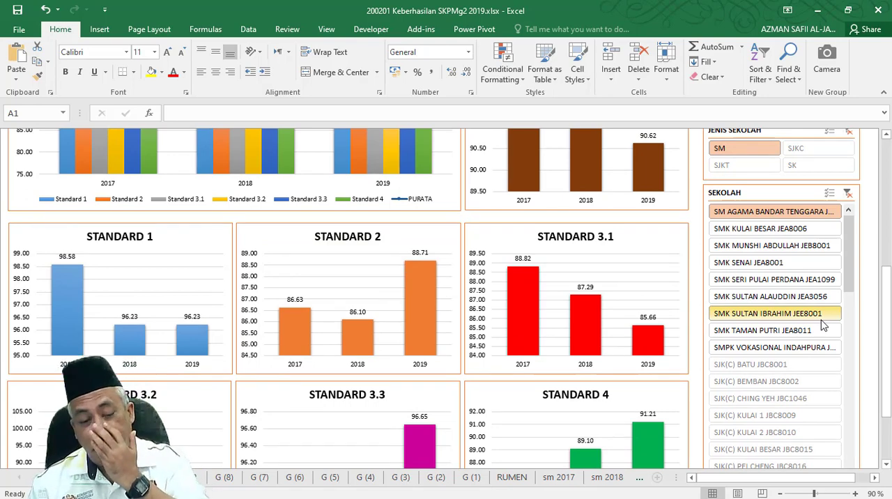
{"action": "scroll", "coordinate": [607, 292], "scroll_direction": "up", "scroll_amount": 3}
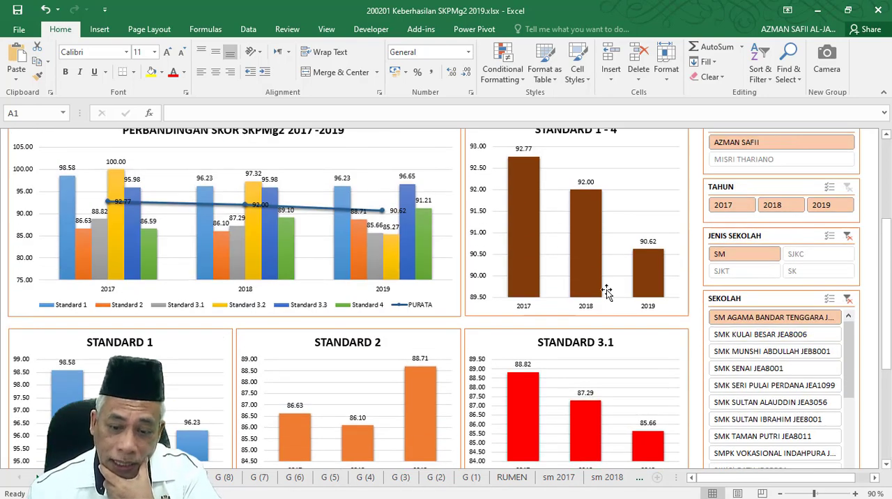
{"action": "scroll", "coordinate": [568, 218], "scroll_direction": "up", "scroll_amount": 2}
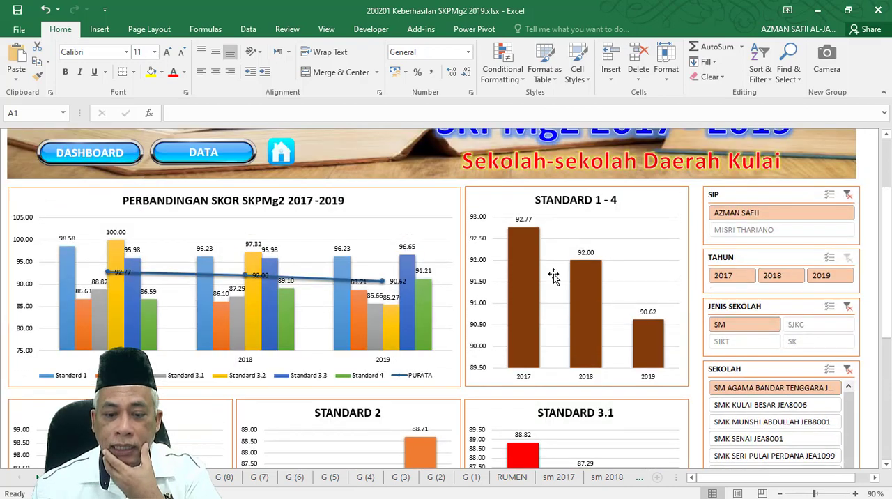
Filter the dashboard to SMK KULAI BESAR and examine its yearly scores in the STANDARD 1 - 4 chart.
{"action": "scroll", "coordinate": [557, 300], "scroll_direction": "down", "scroll_amount": 3}
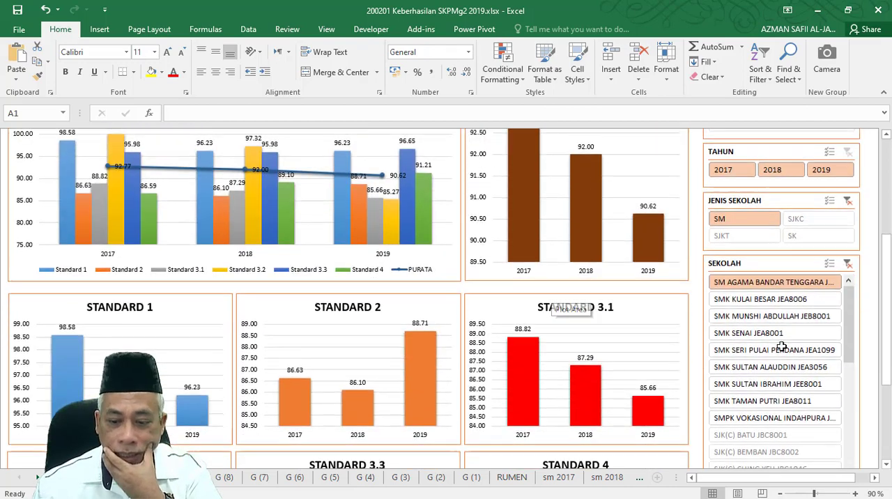
{"action": "left_click", "coordinate": [763, 300]}
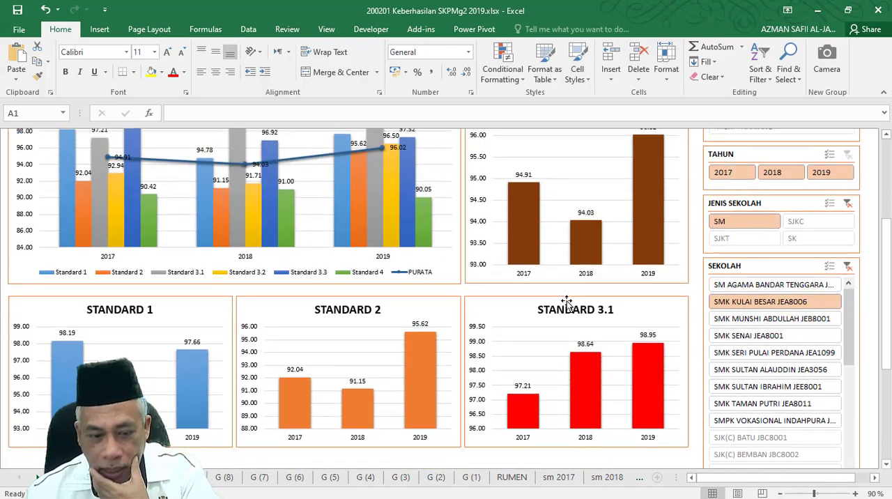
{"action": "scroll", "coordinate": [567, 302], "scroll_direction": "up", "scroll_amount": 2}
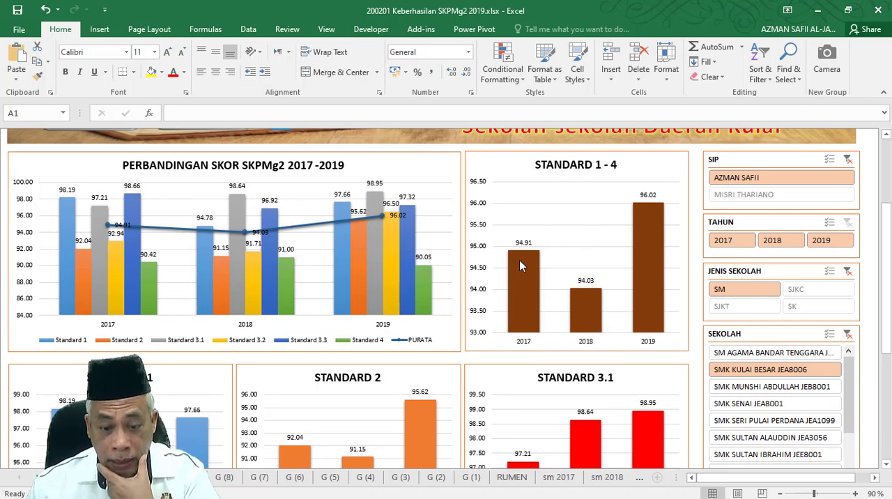
{"action": "mouse_move", "coordinate": [585, 314]}
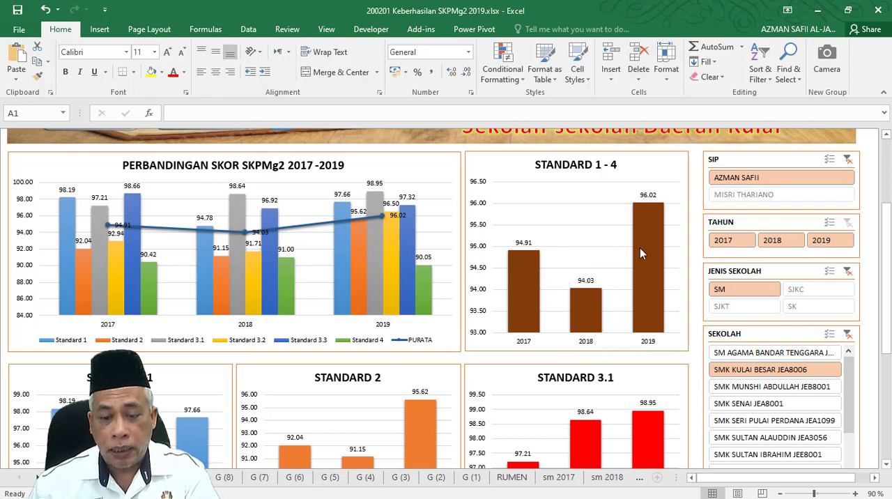
Filter the dashboard to SMK MUNSHI ABDULLAH and review the charts for all its standards, including the yearly STANDARD 3.1 scores.
{"action": "scroll", "coordinate": [662, 280], "scroll_direction": "down", "scroll_amount": 2}
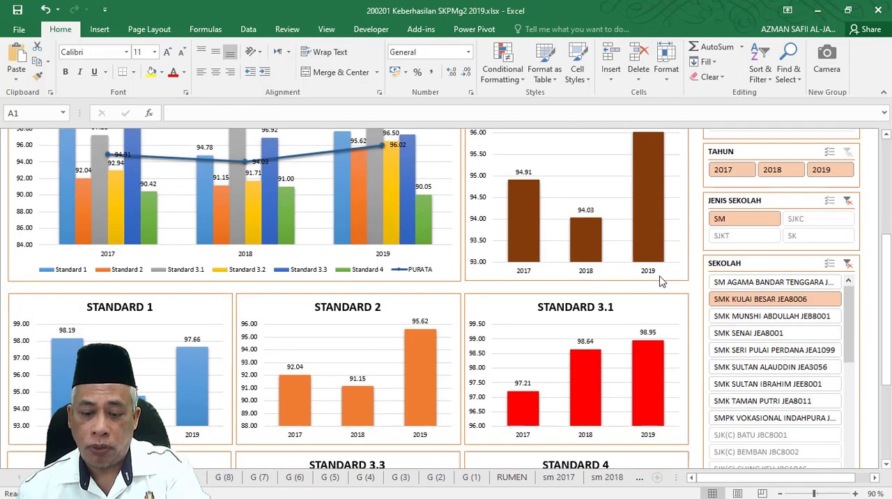
{"action": "left_click", "coordinate": [734, 319]}
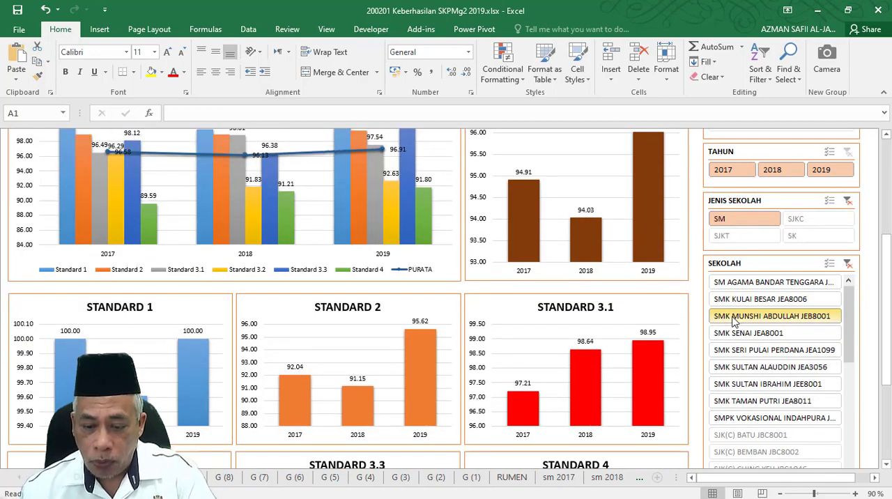
{"action": "scroll", "coordinate": [494, 304], "scroll_direction": "up", "scroll_amount": 1}
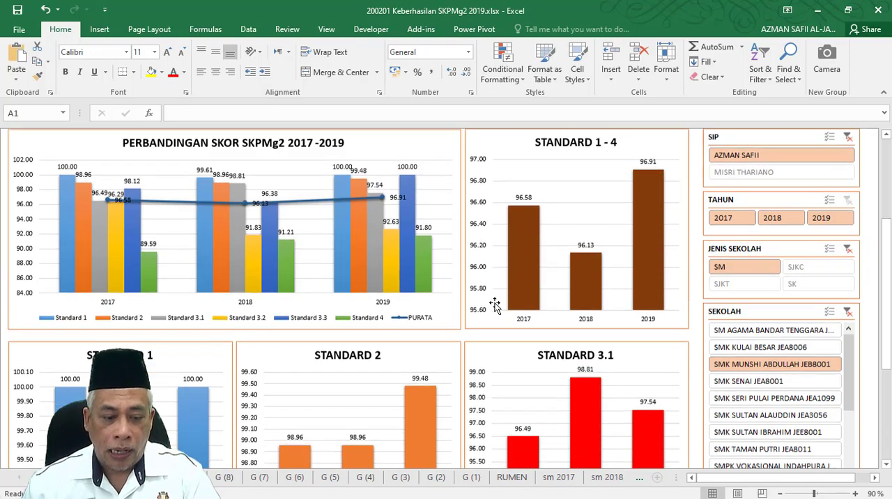
{"action": "scroll", "coordinate": [495, 305], "scroll_direction": "down", "scroll_amount": 4}
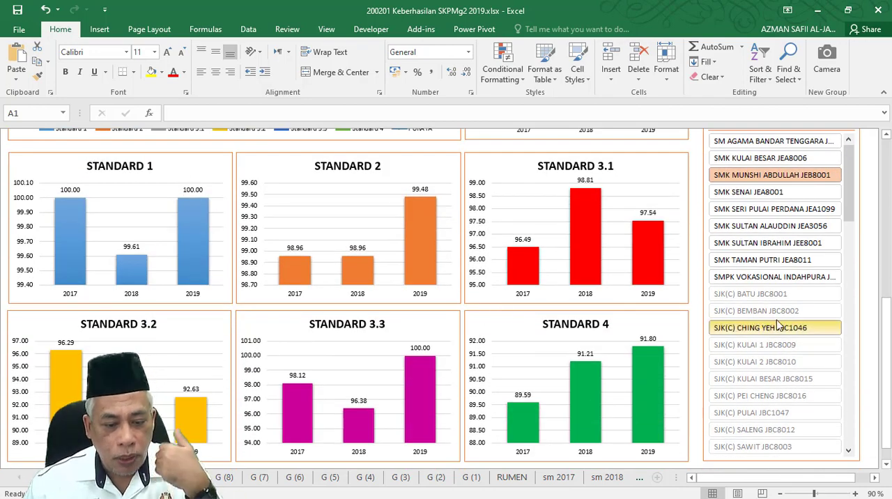
{"action": "scroll", "coordinate": [293, 342], "scroll_direction": "down", "scroll_amount": 2}
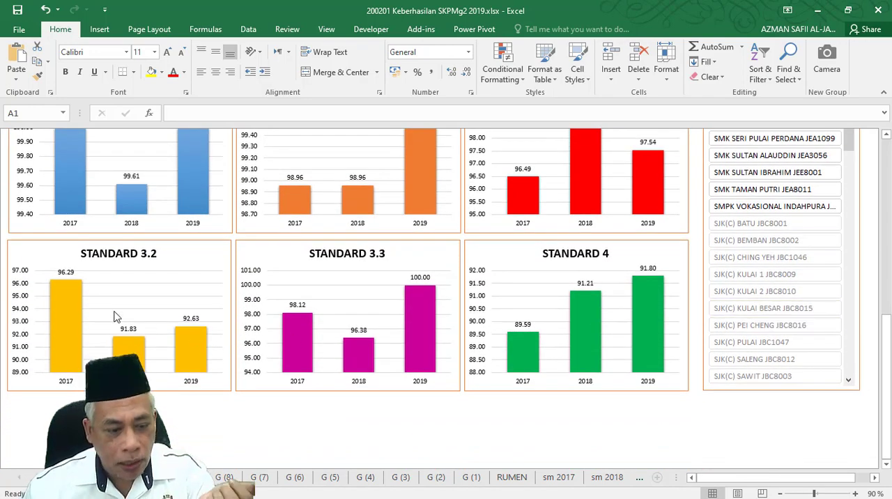
{"action": "scroll", "coordinate": [556, 317], "scroll_direction": "up", "scroll_amount": 2}
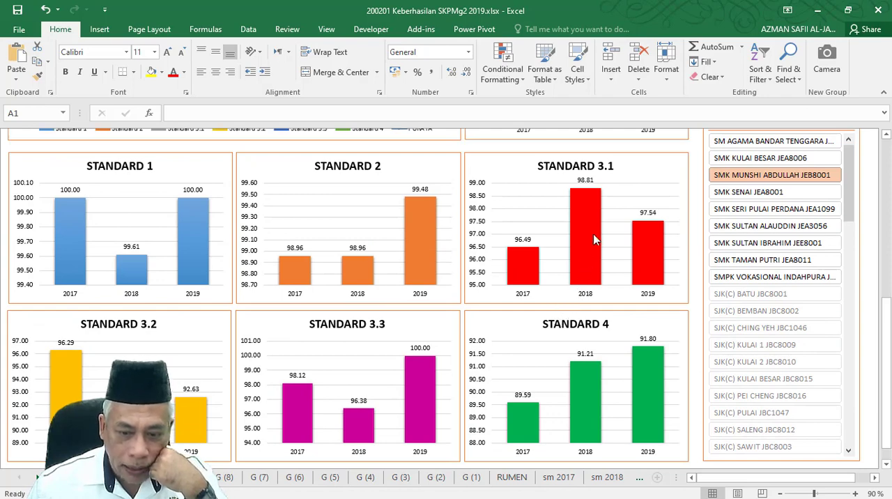
{"action": "scroll", "coordinate": [606, 230], "scroll_direction": "up", "scroll_amount": 1}
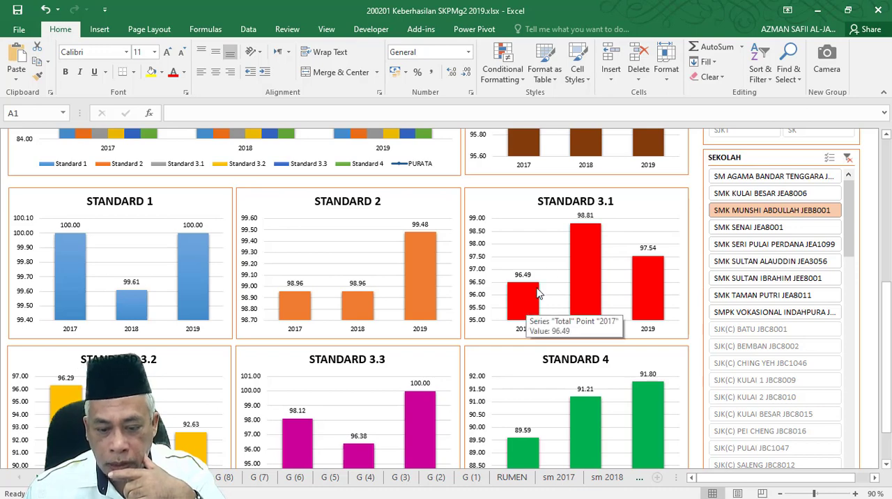
Filter the dashboard to SMK SENAI and to SMK SULTAN ALAUDDIN in turn to compare their charts.
{"action": "mouse_move", "coordinate": [653, 276]}
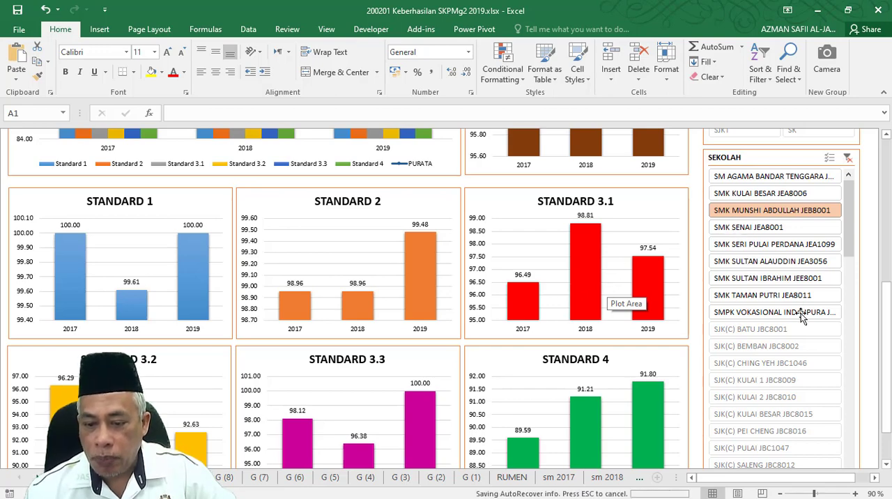
{"action": "left_click", "coordinate": [772, 245]}
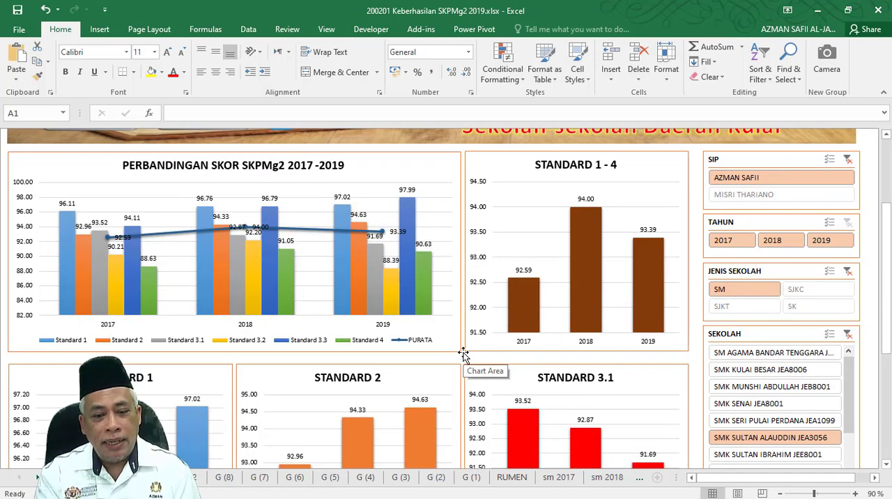
Inspect the G (8) sheet's pivot table and chart, and the school score table on the DATASKPMG2 sheet up to its header row.
{"action": "left_click", "coordinate": [225, 478]}
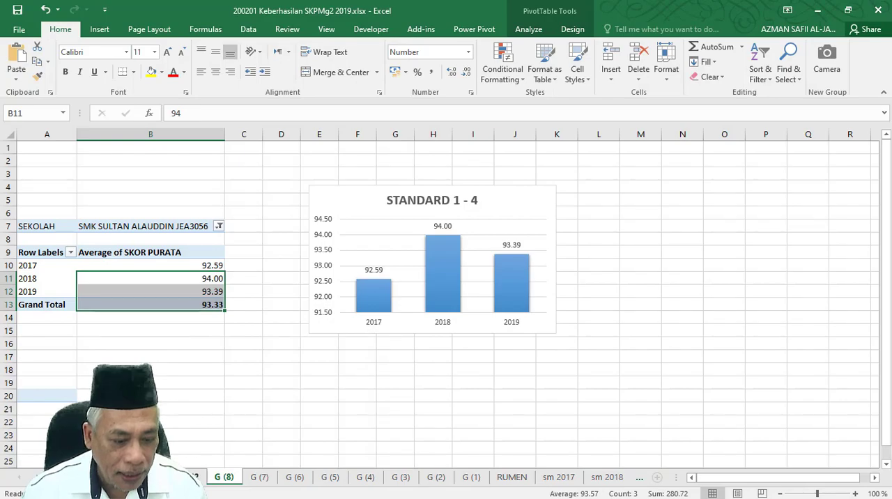
{"action": "left_click", "coordinate": [192, 478]}
{"action": "scroll", "coordinate": [444, 235], "scroll_direction": "up", "scroll_amount": 12}
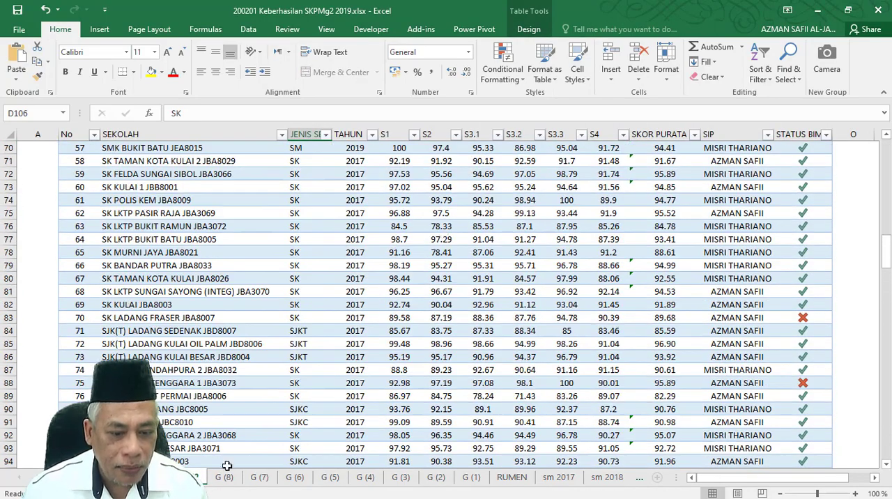
{"action": "left_click", "coordinate": [157, 478]}
{"action": "left_click", "coordinate": [192, 478]}
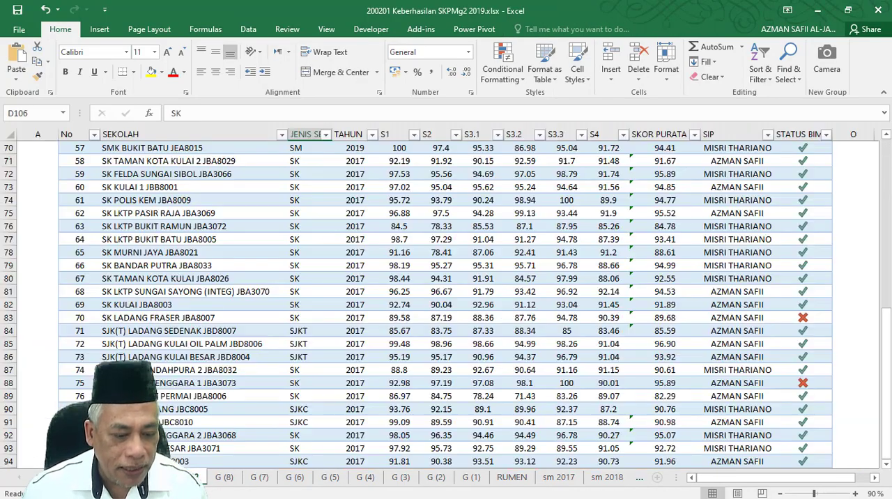
{"action": "scroll", "coordinate": [237, 218], "scroll_direction": "up", "scroll_amount": 13}
{"action": "scroll", "coordinate": [237, 218], "scroll_direction": "up", "scroll_amount": 6}
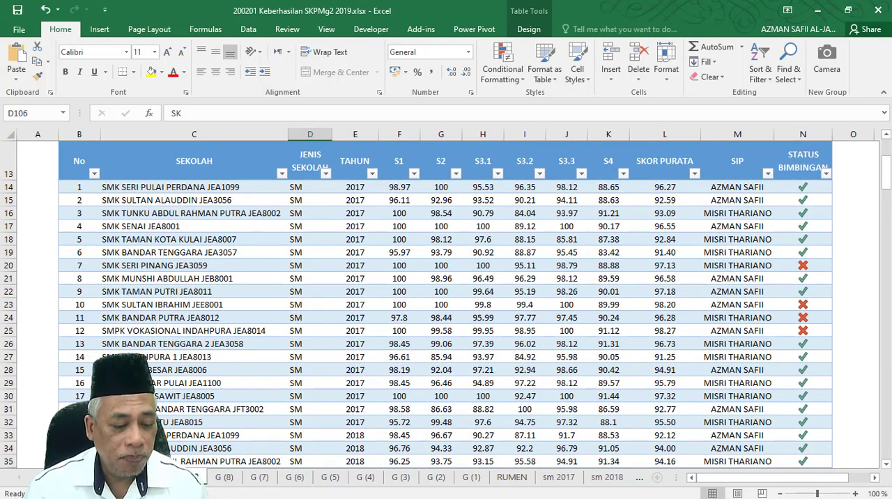
Return to the SKPMg2 dashboard sheet and filter it to the second officer in the SIP slicer.
{"action": "left_click", "coordinate": [158, 478]}
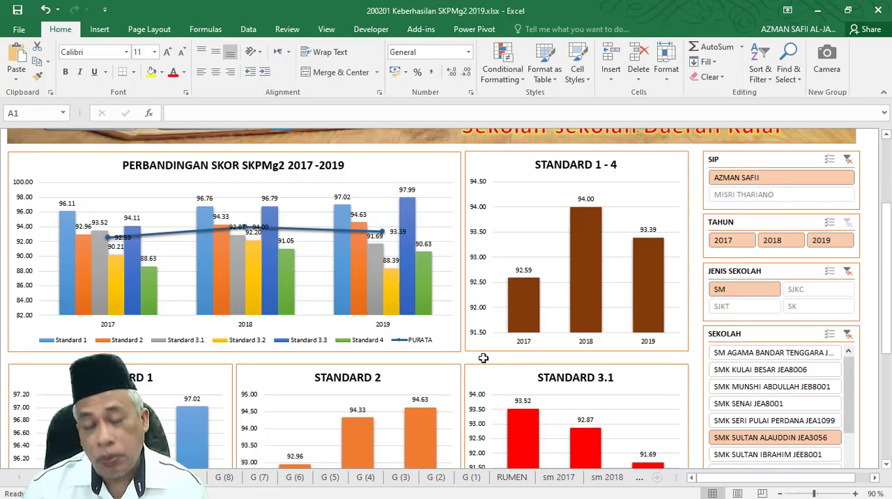
{"action": "scroll", "coordinate": [483, 358], "scroll_direction": "down", "scroll_amount": 5}
{"action": "scroll", "coordinate": [716, 301], "scroll_direction": "up", "scroll_amount": 8}
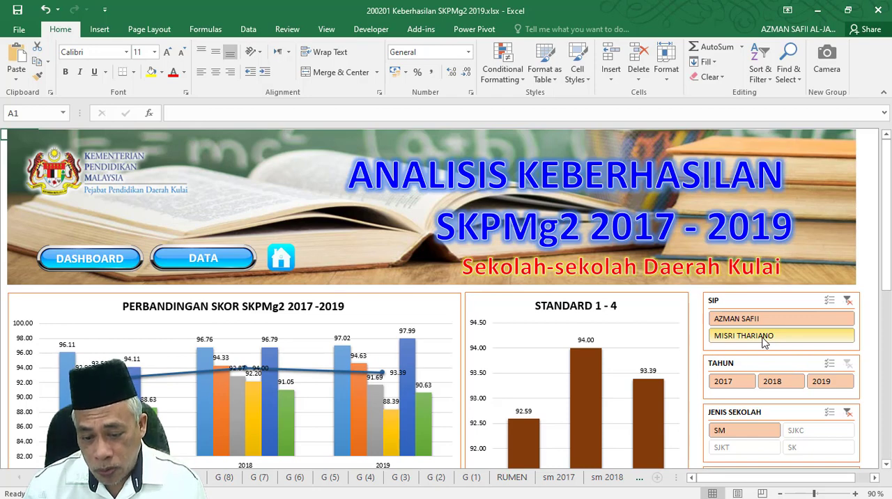
{"action": "left_click", "coordinate": [764, 337]}
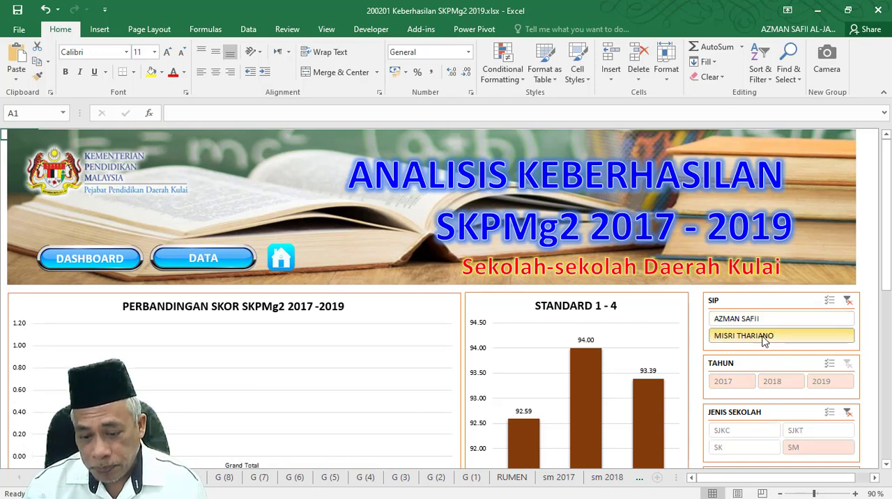
Clear the JENIS SEKOLAH and SEKOLAH slicer filters so all school types and schools are included.
{"action": "scroll", "coordinate": [802, 307], "scroll_direction": "down", "scroll_amount": 2}
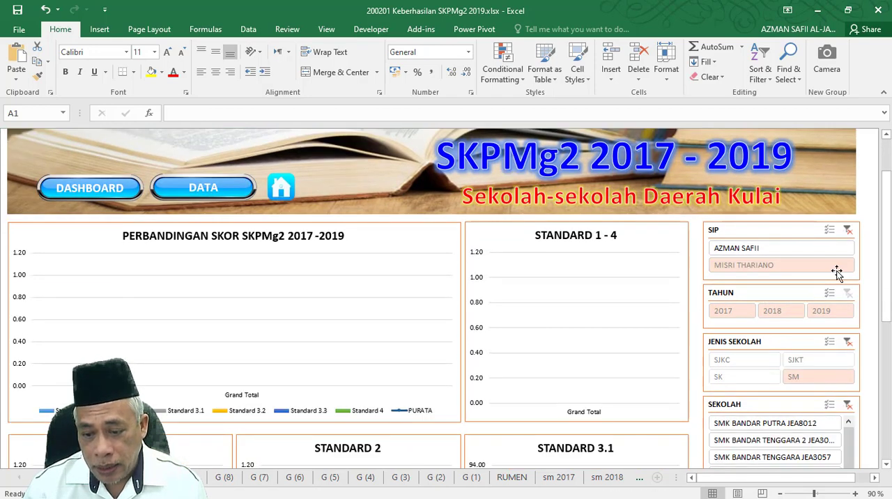
{"action": "left_click", "coordinate": [848, 343]}
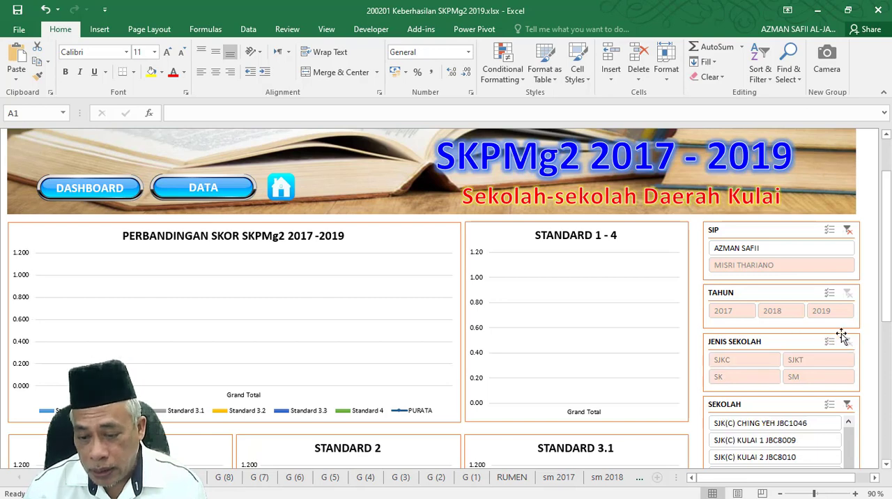
{"action": "left_click_drag", "start_coordinate": [887, 274], "coordinate": [887, 332]}
{"action": "left_click", "coordinate": [849, 276]}
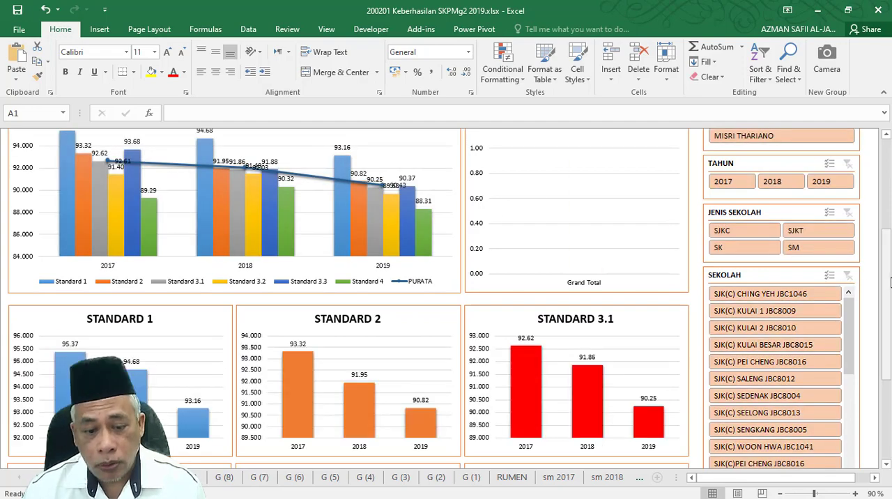
Filter the dashboard to SJK(C) KULAI 2, SJK(C) SALENG and SJK(C) SEDENAK in turn to compare their standard charts.
{"action": "mouse_move", "coordinate": [887, 287]}
{"action": "left_mouse_down"}
{"action": "mouse_move", "coordinate": [887, 195]}
{"action": "mouse_move", "coordinate": [887, 297]}
{"action": "left_mouse_up"}
{"action": "left_click", "coordinate": [765, 310]}
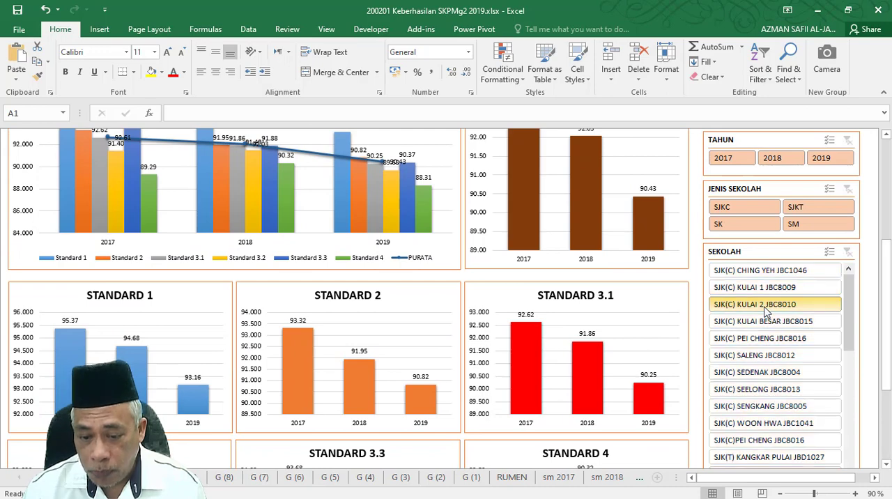
{"action": "scroll", "coordinate": [442, 330], "scroll_direction": "down", "scroll_amount": 2}
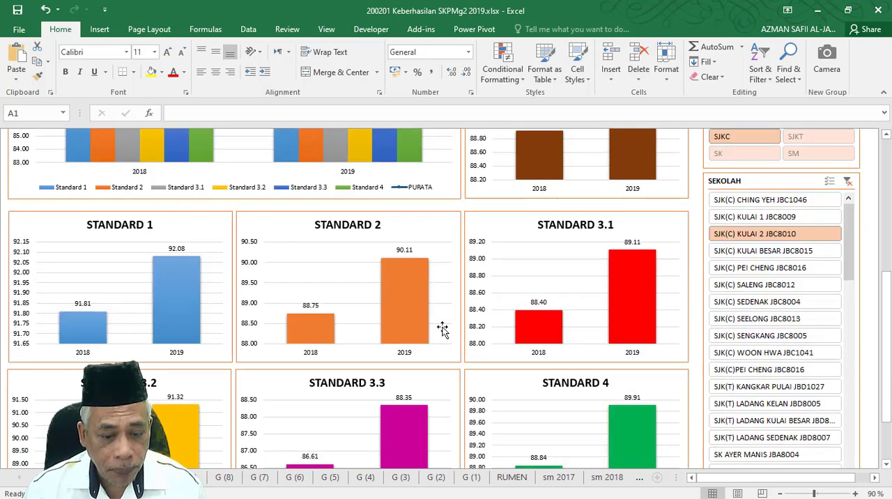
{"action": "left_click", "coordinate": [757, 285]}
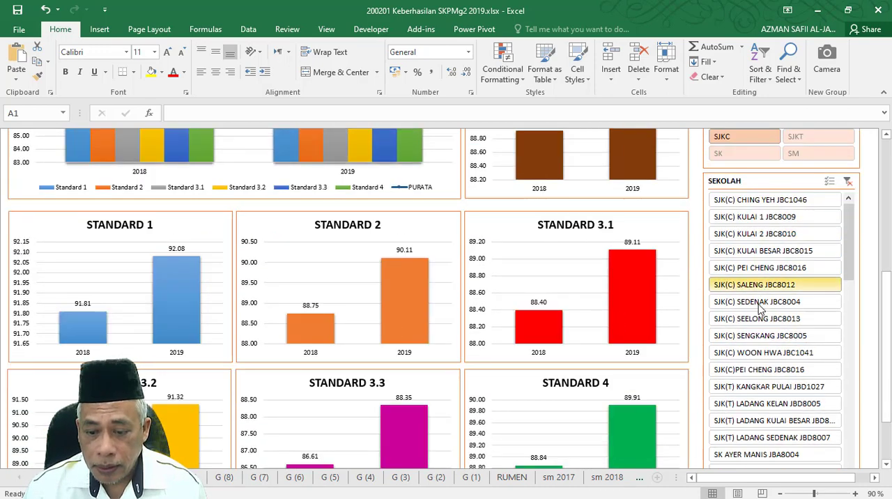
{"action": "left_click", "coordinate": [760, 305]}
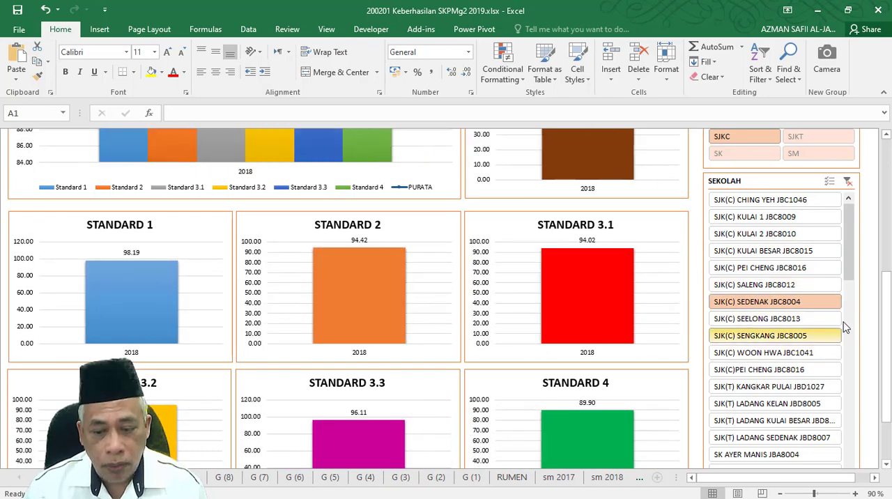
Filter the dashboard to SK FELDA PENGELI TIMUR and review its comparison and STANDARD 1 - 4 charts.
{"action": "scroll", "coordinate": [836, 326], "scroll_direction": "down", "scroll_amount": 4}
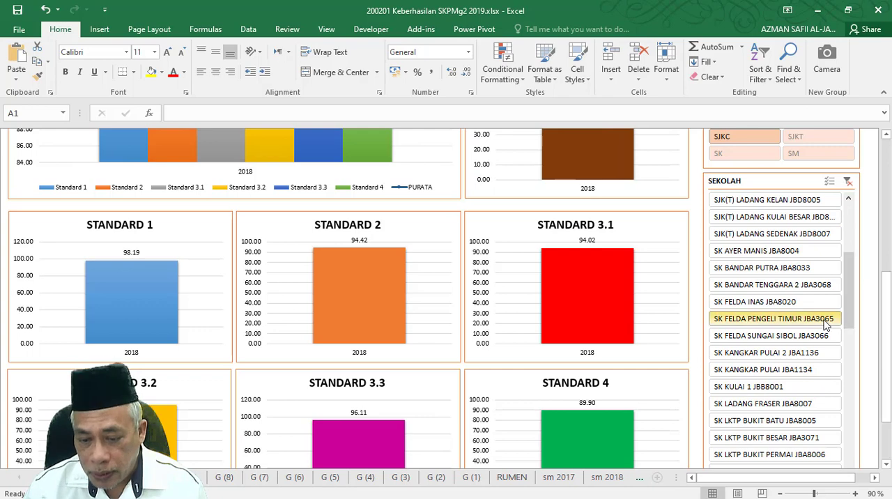
{"action": "left_click", "coordinate": [826, 320]}
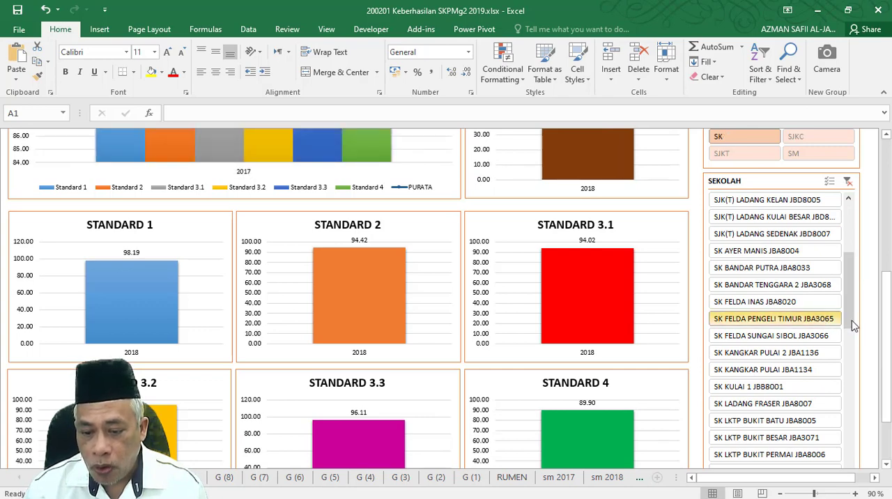
{"action": "scroll", "coordinate": [854, 326], "scroll_direction": "up", "scroll_amount": 4}
{"action": "scroll", "coordinate": [679, 290], "scroll_direction": "up", "scroll_amount": 4}
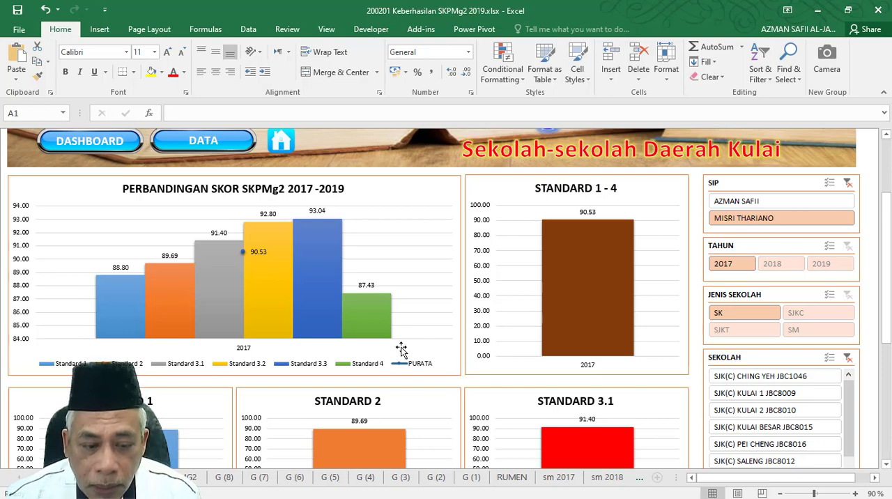
Clear the SIP filter and check SK FELDA PENGELI TIMUR's 2017 to 2019 charts on the sheet and in print preview.
{"action": "scroll", "coordinate": [400, 350], "scroll_direction": "up", "scroll_amount": 2}
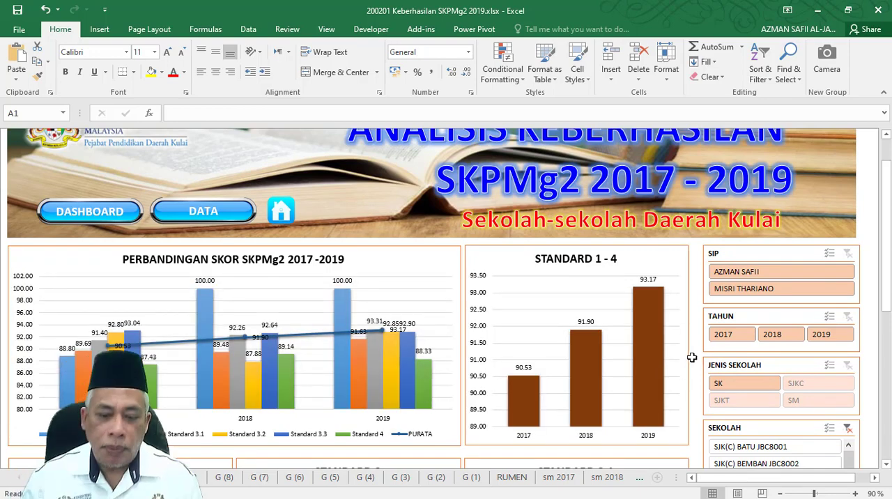
{"action": "scroll", "coordinate": [691, 354], "scroll_direction": "down", "scroll_amount": 3}
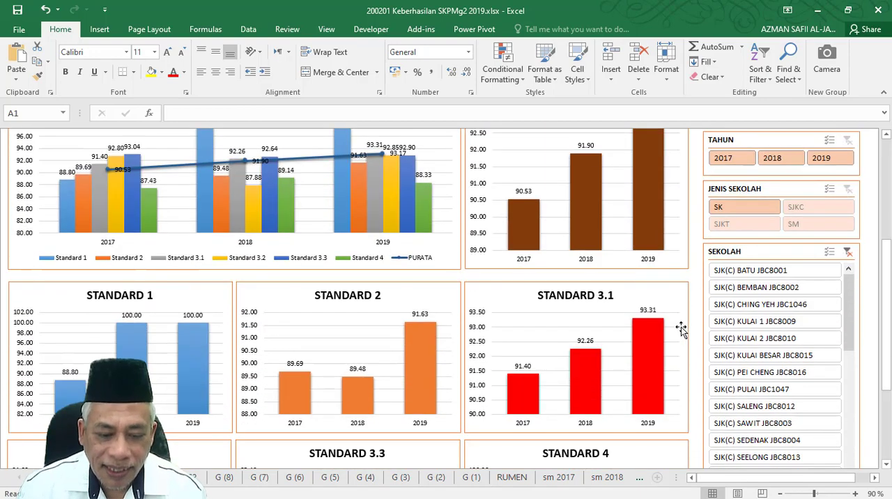
{"action": "scroll", "coordinate": [680, 328], "scroll_direction": "up", "scroll_amount": 2}
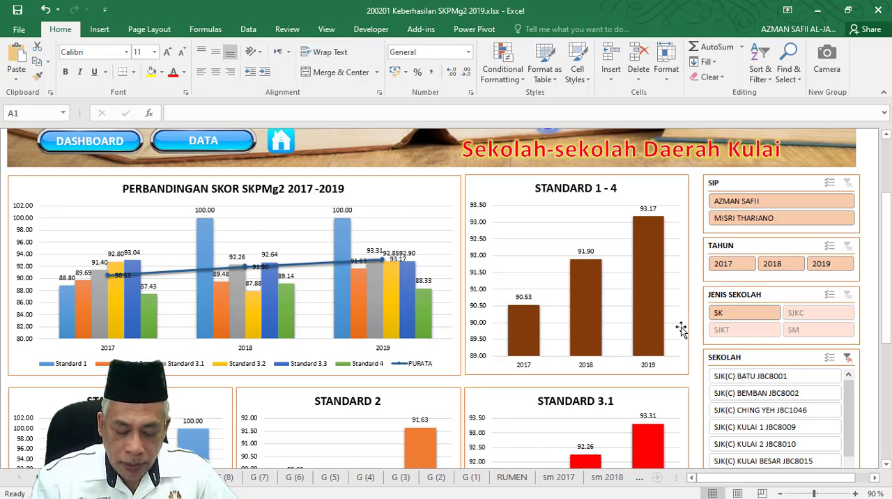
{"action": "key", "text": "ctrl+p"}
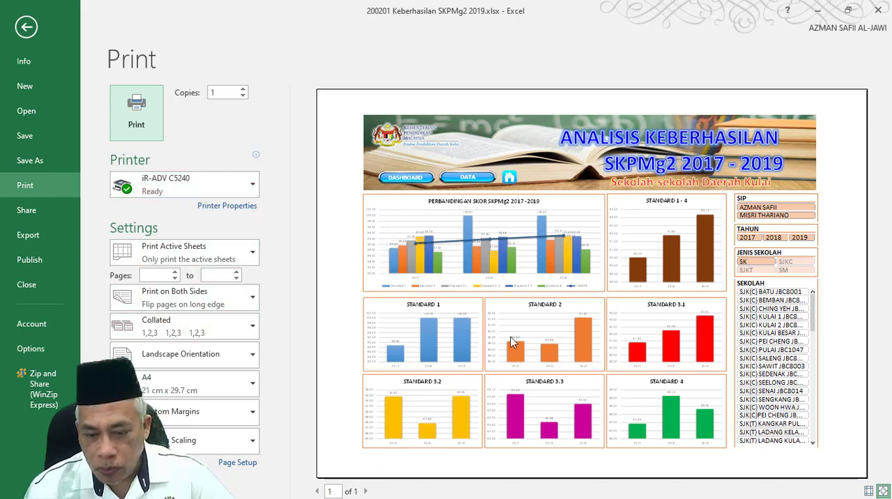
{"action": "left_click", "coordinate": [25, 28]}
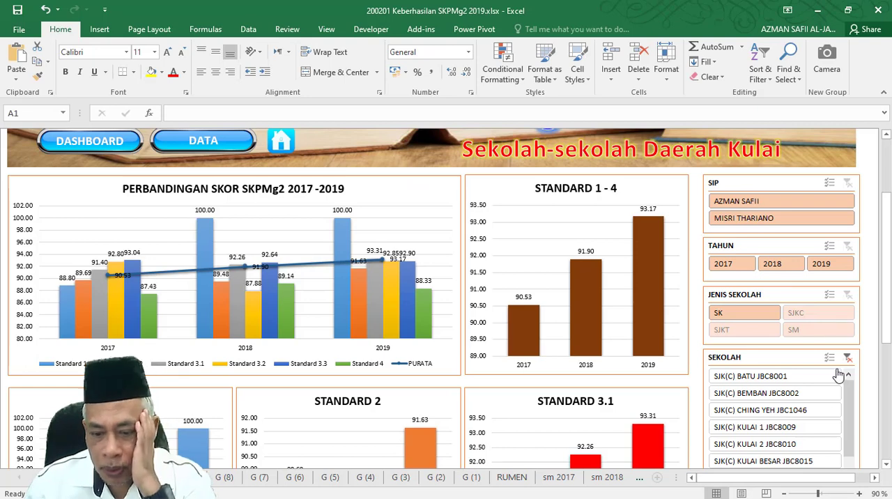
Filter the dashboard to SJK(C) CHING YEH and review its charts through STANDARD 4.
{"action": "scroll", "coordinate": [812, 378], "scroll_direction": "down", "scroll_amount": 2}
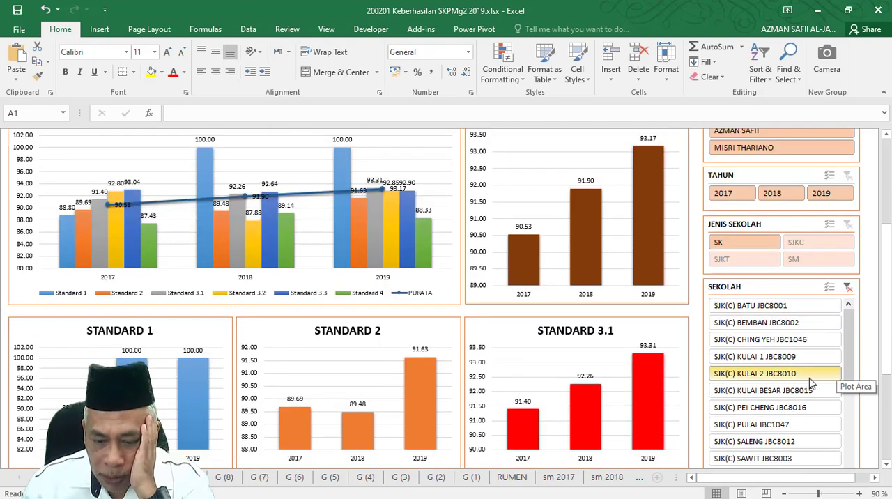
{"action": "left_click", "coordinate": [754, 343]}
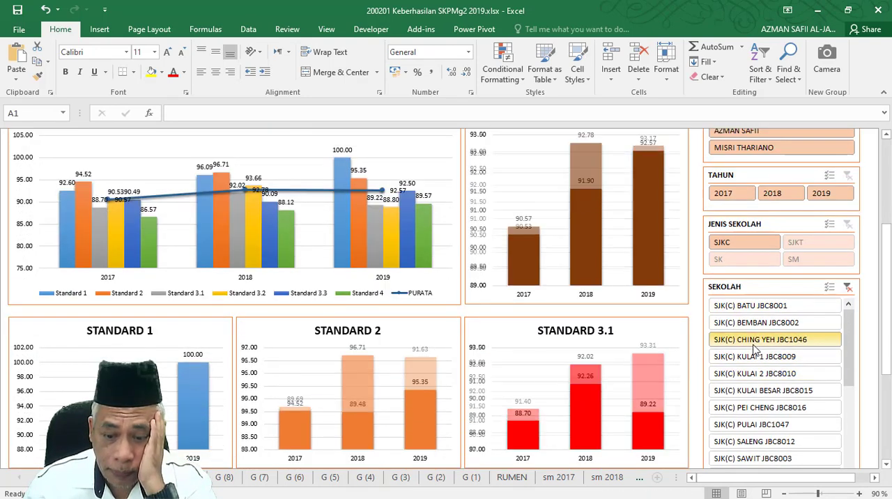
{"action": "scroll", "coordinate": [478, 289], "scroll_direction": "down", "scroll_amount": 4}
{"action": "scroll", "coordinate": [478, 289], "scroll_direction": "down", "scroll_amount": 3}
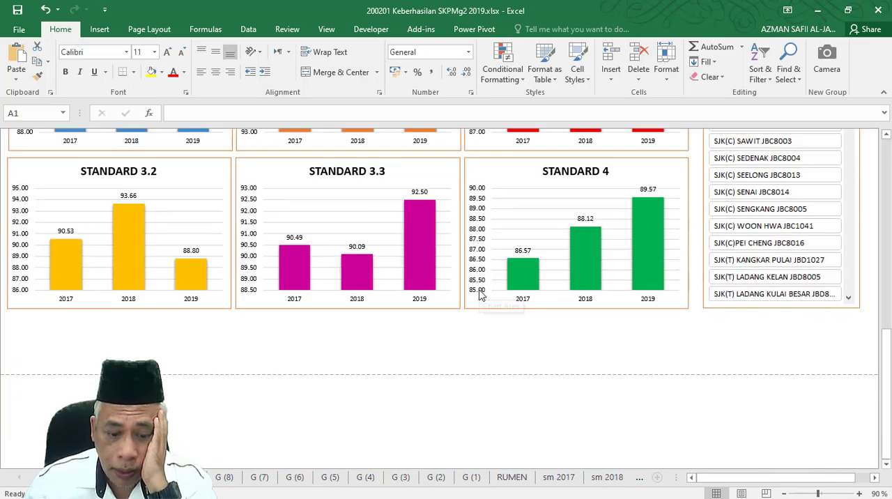
{"action": "scroll", "coordinate": [479, 292], "scroll_direction": "up", "scroll_amount": 10}
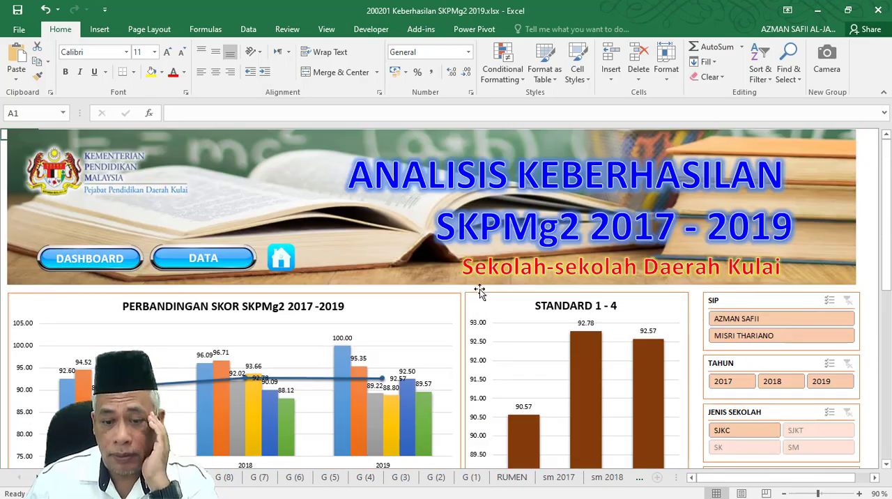
Check the print preview of the SJK(C) CHING YEH dashboard, then follow the home link to the 200201 TSP SIP+ JOHOR V3 workbook.
{"action": "scroll", "coordinate": [480, 291], "scroll_direction": "down", "scroll_amount": 3}
{"action": "key", "text": "ctrl+p"}
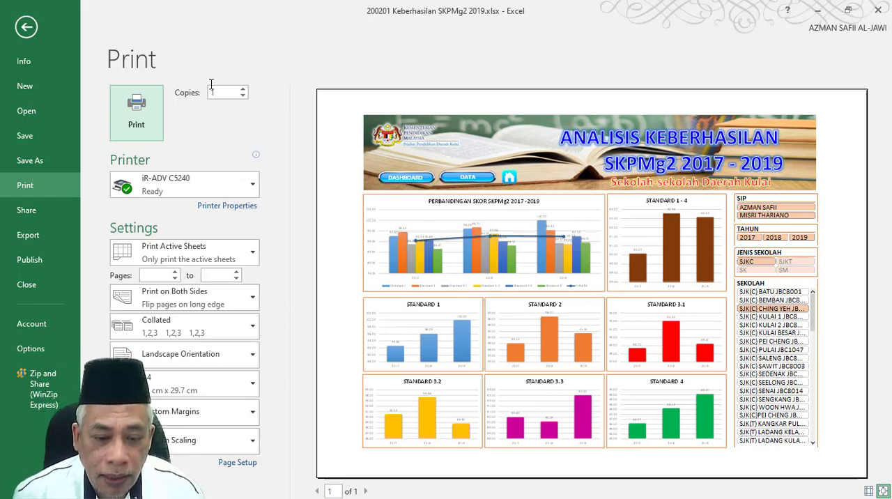
{"action": "left_click", "coordinate": [27, 26]}
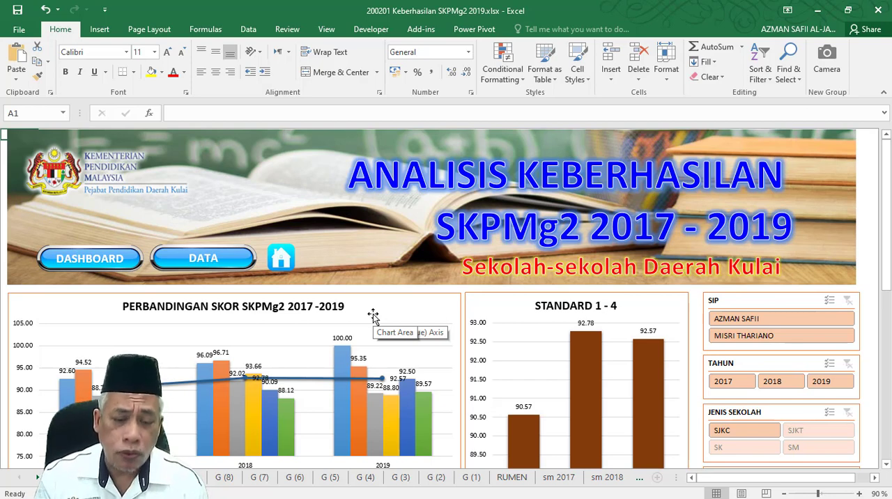
{"action": "left_click", "coordinate": [271, 260]}
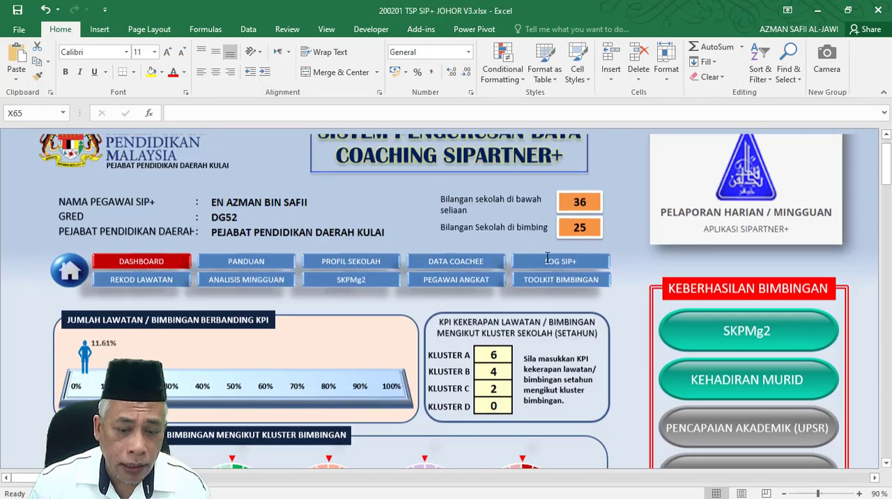